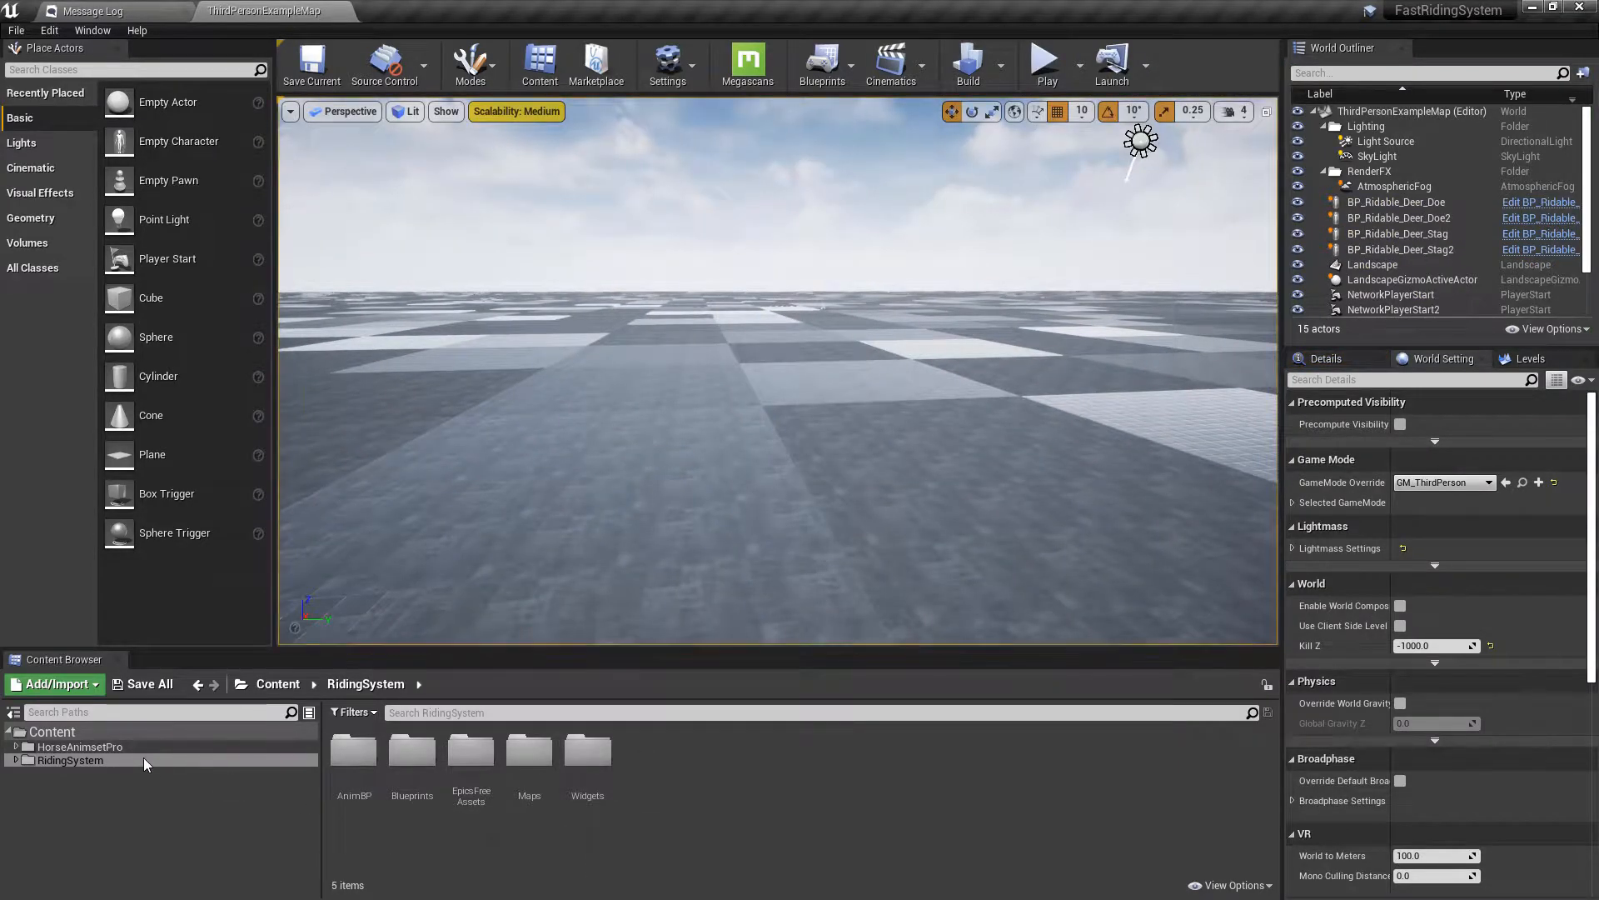
- Open the BP_ThirdPersonCharacter blueprint from the RidingSystem project's Blueprints/Characters folder
double_click(400, 783)
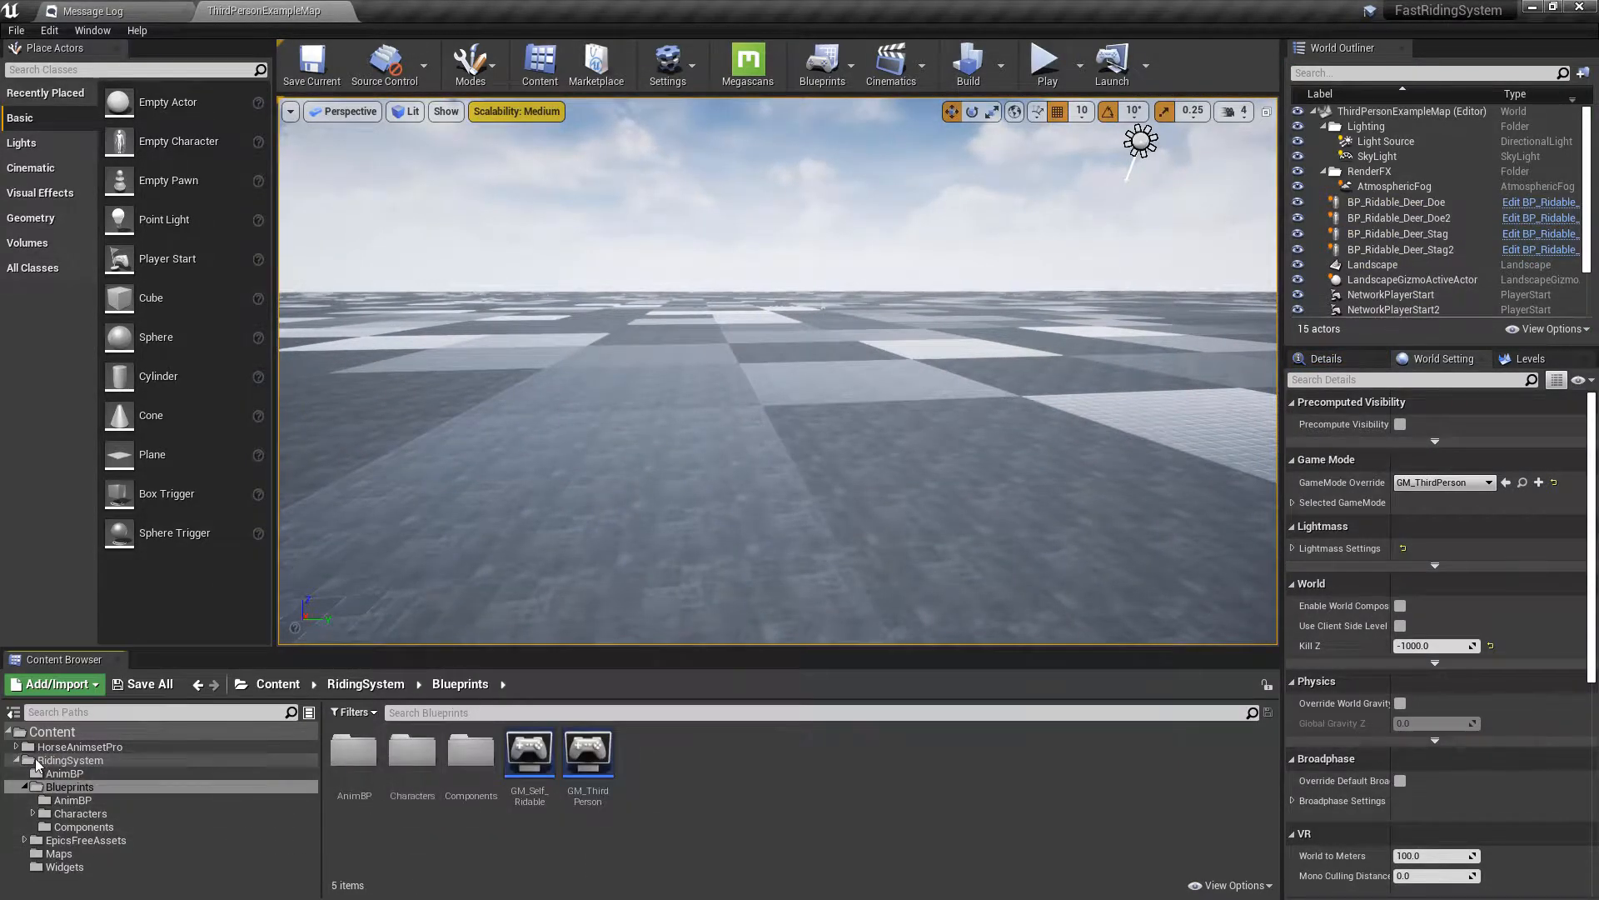
double_click(413, 754)
double_click(658, 751)
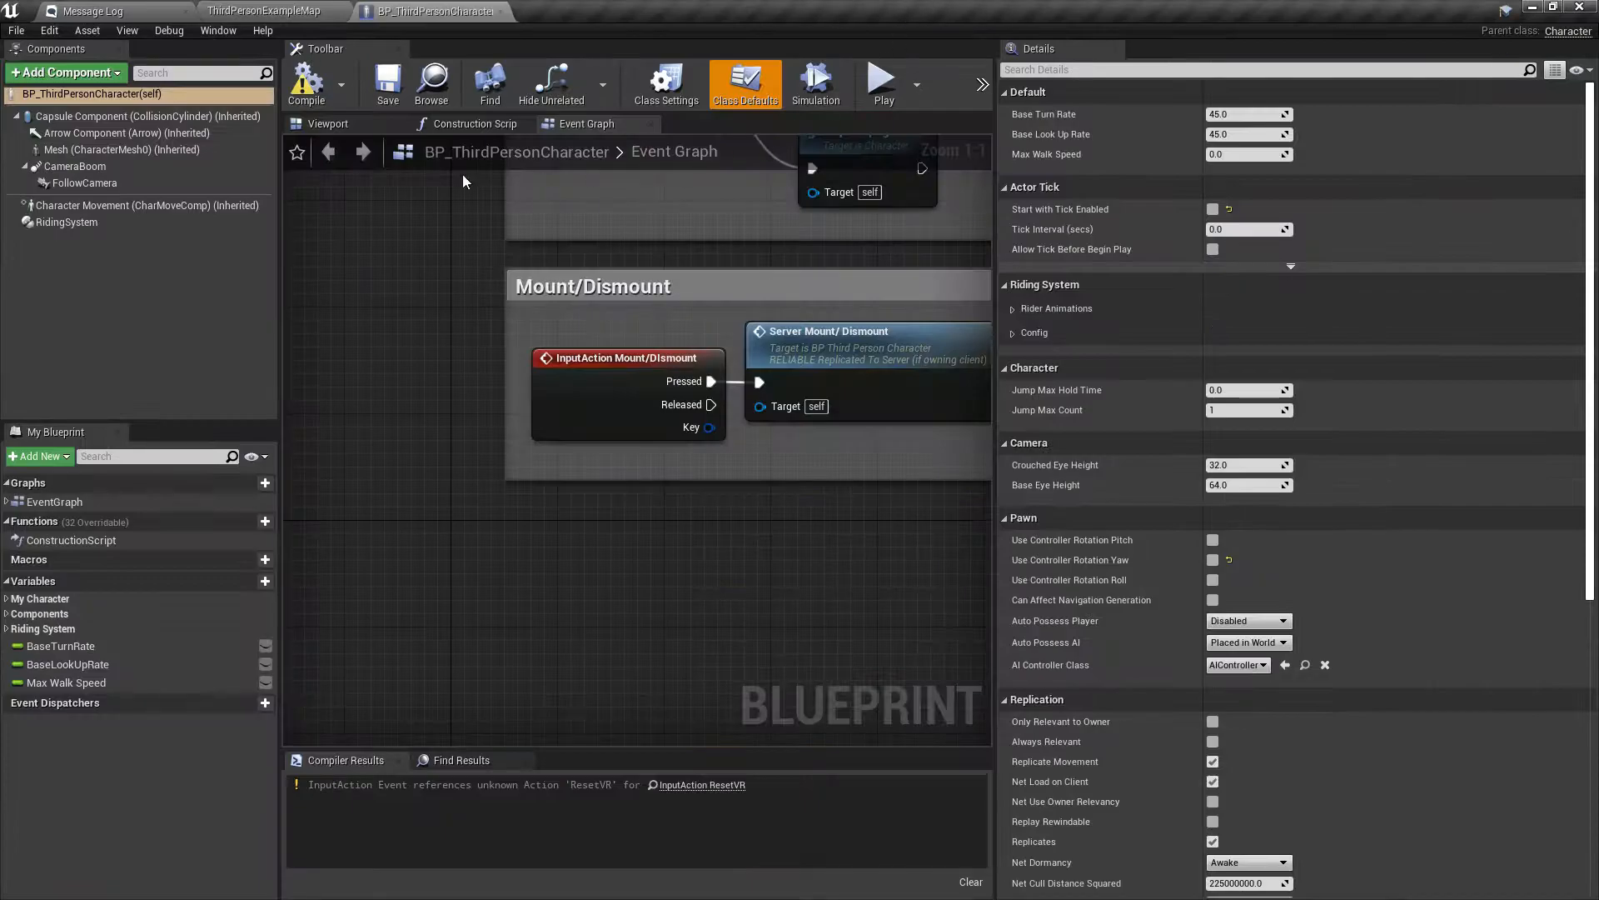
- Open the SK_Mannequin mesh used by the character's Mesh component and go to its UE4_Mannequin_Skeleton
click(117, 150)
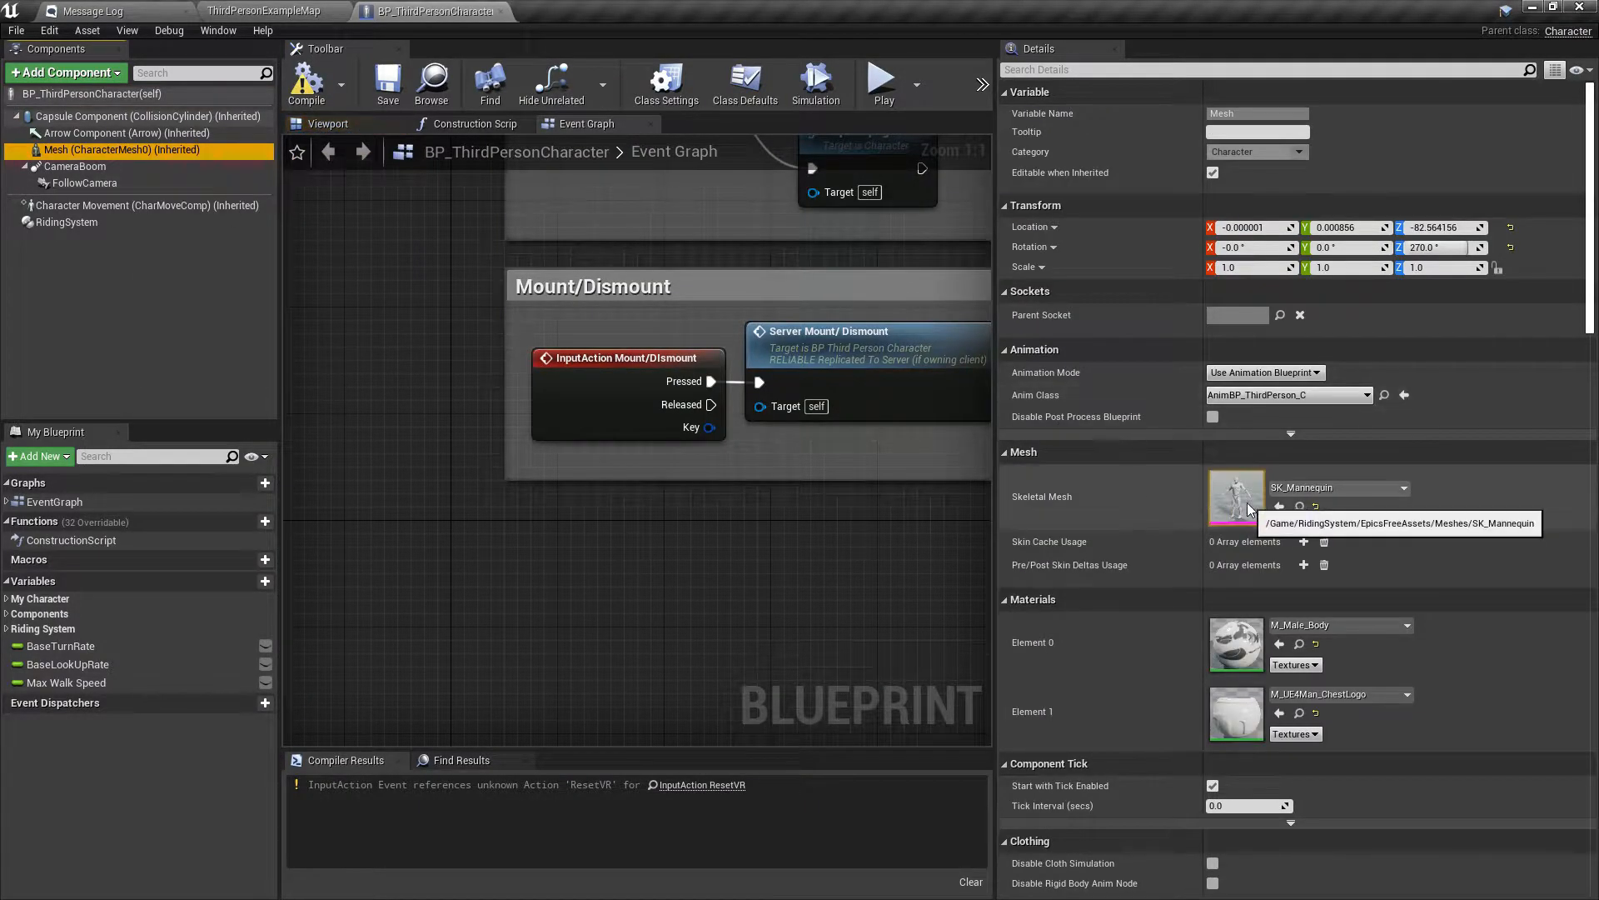
double_click(1236, 497)
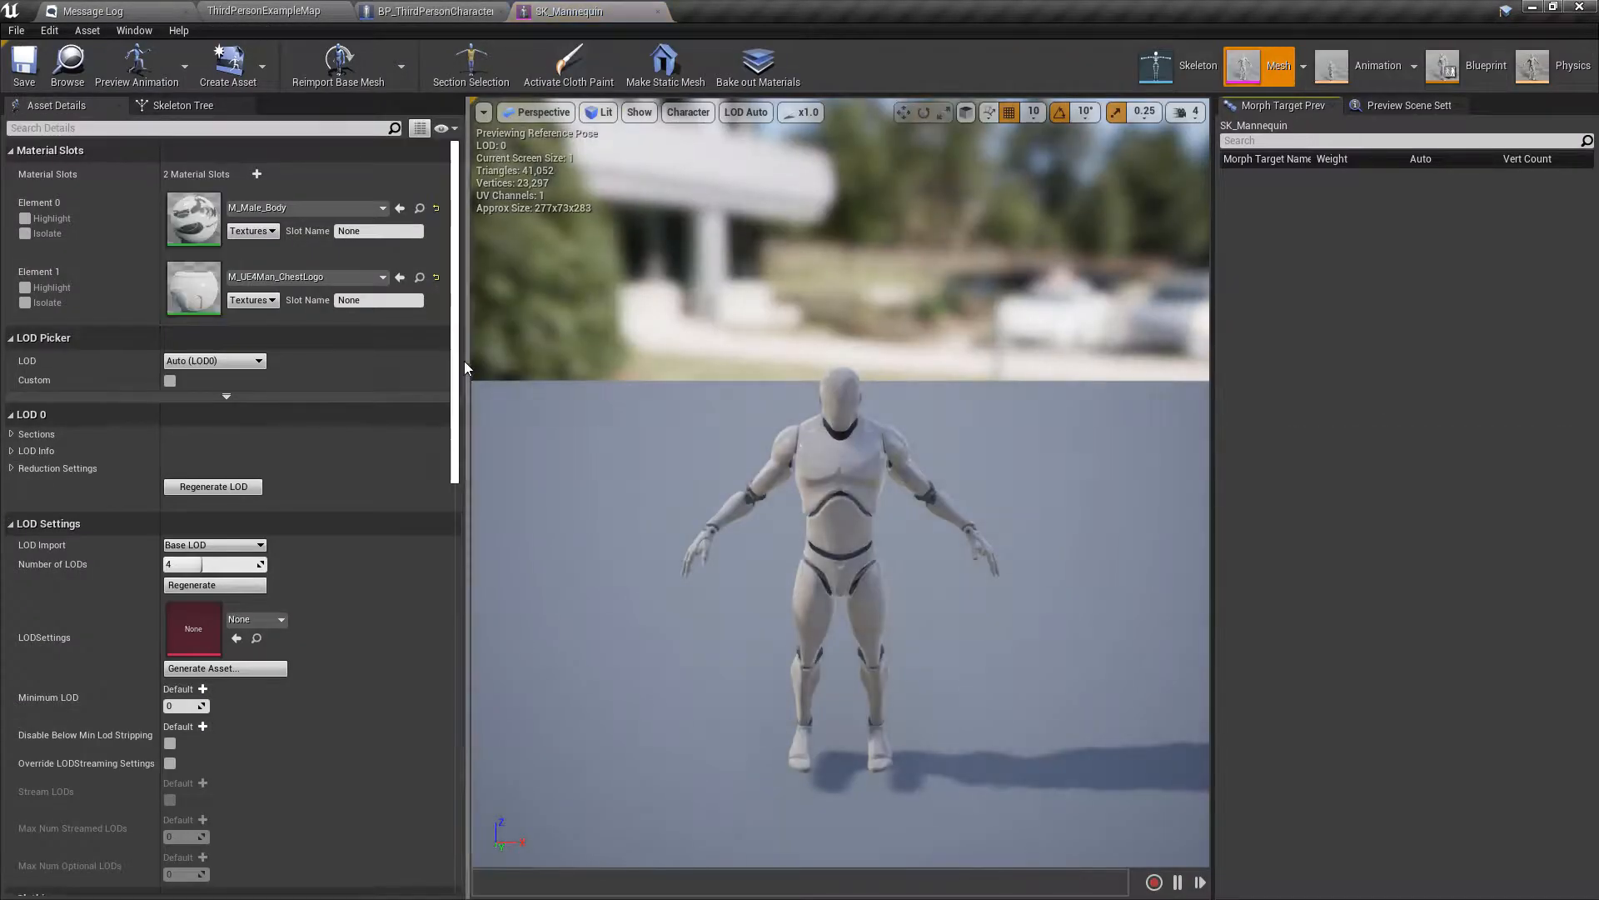
click(1169, 69)
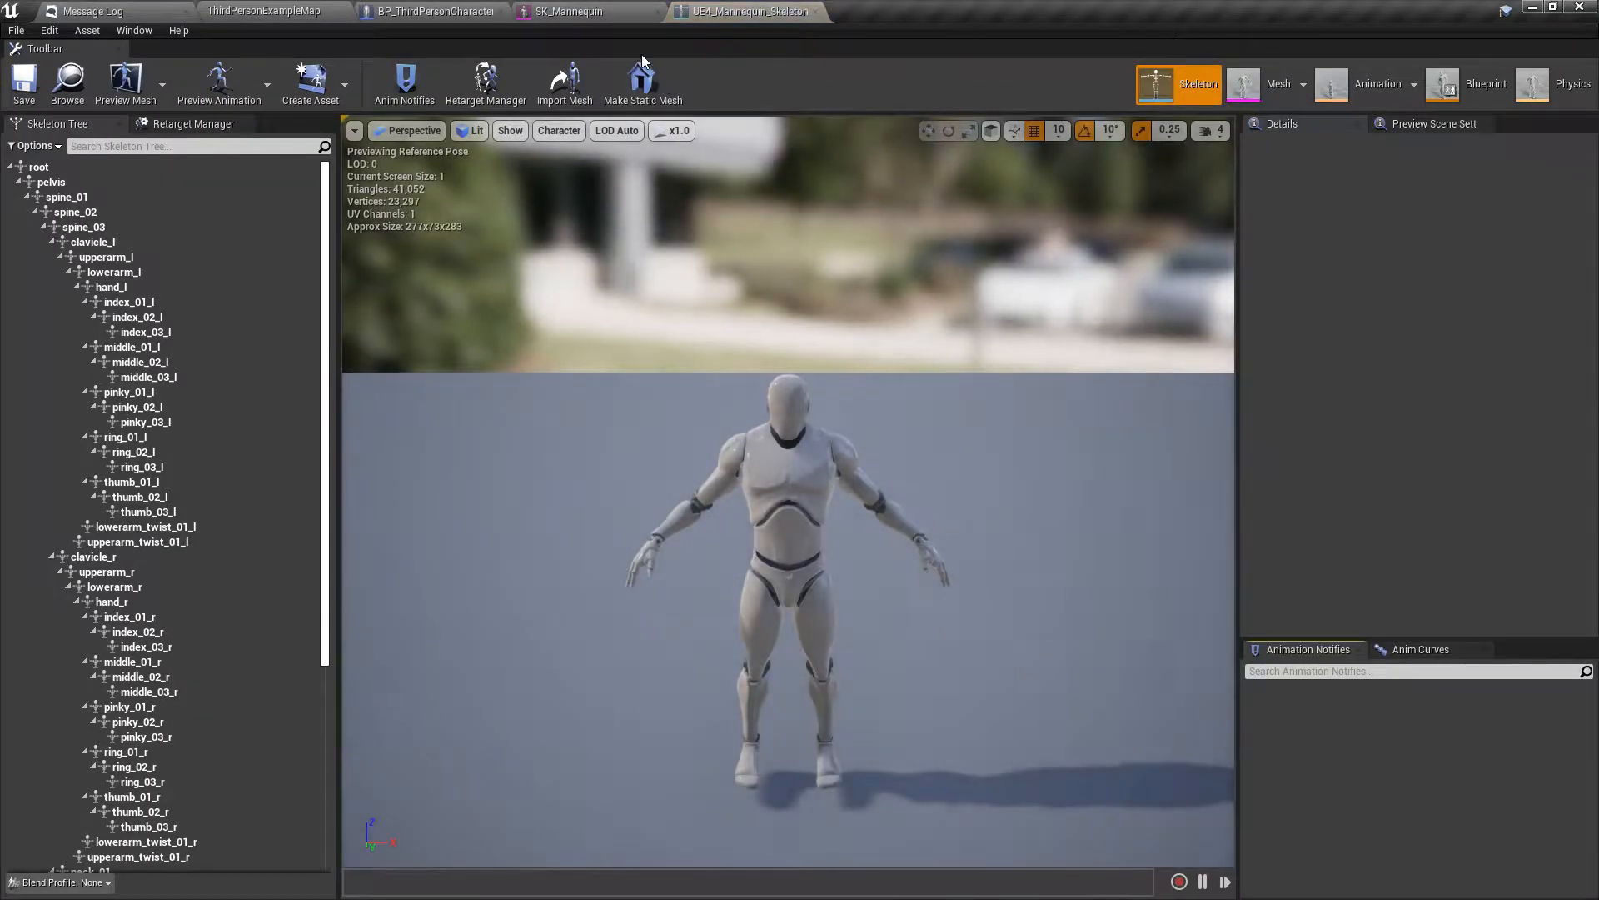
- Close the SK_Mannequin, BP_ThirdPersonCharacter and Message Log windows, keeping the skeleton open
click(658, 11)
click(500, 11)
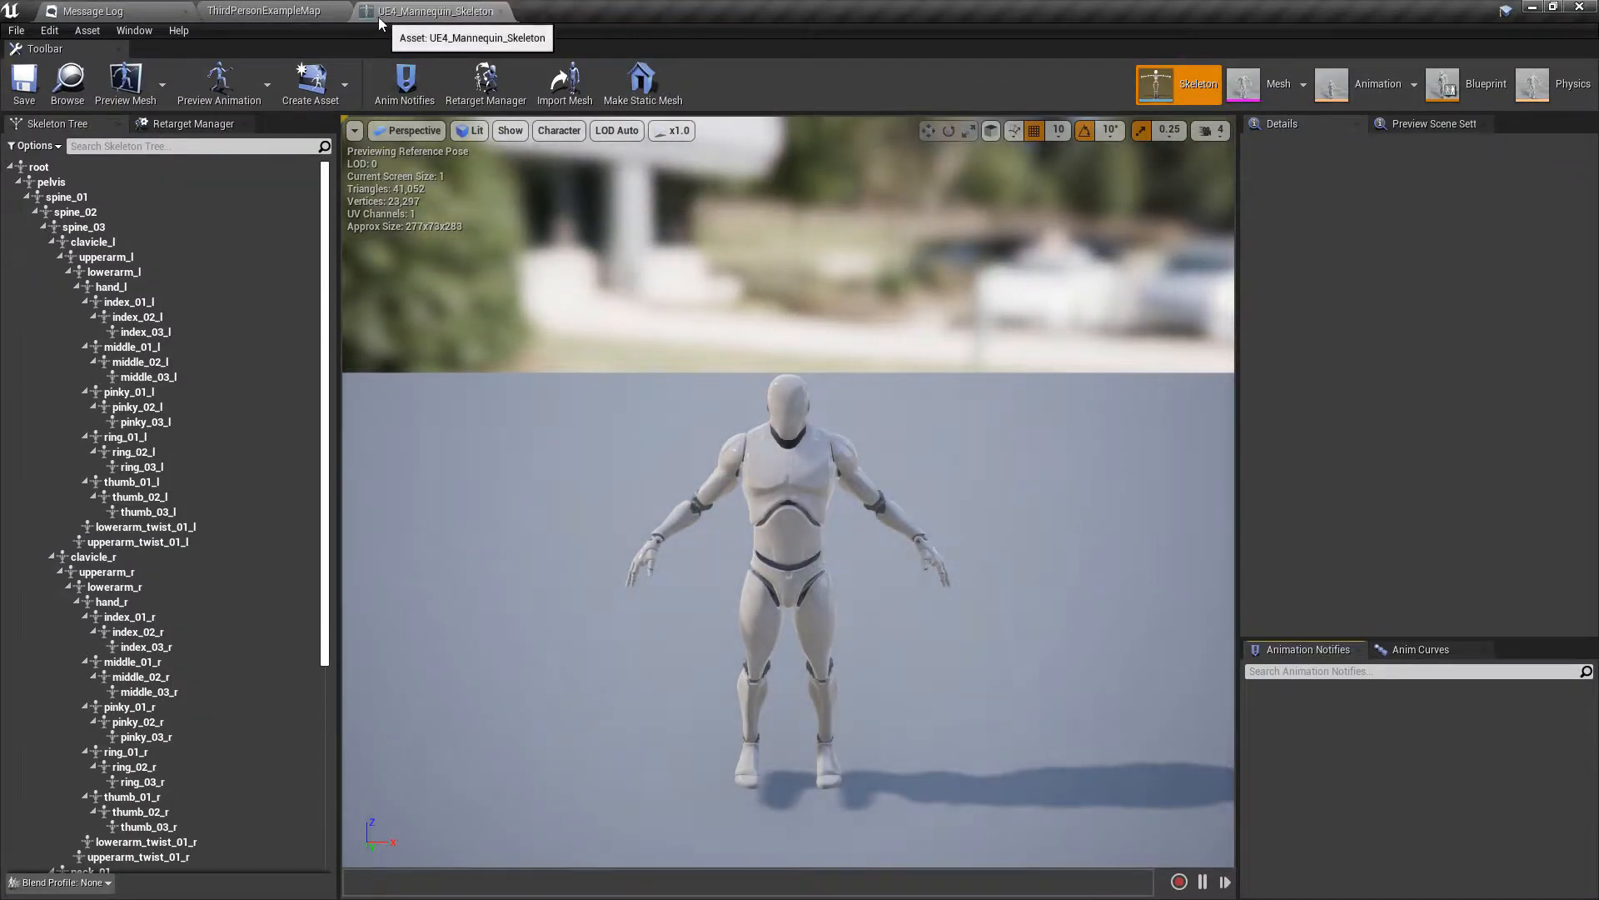
click(340, 13)
click(163, 14)
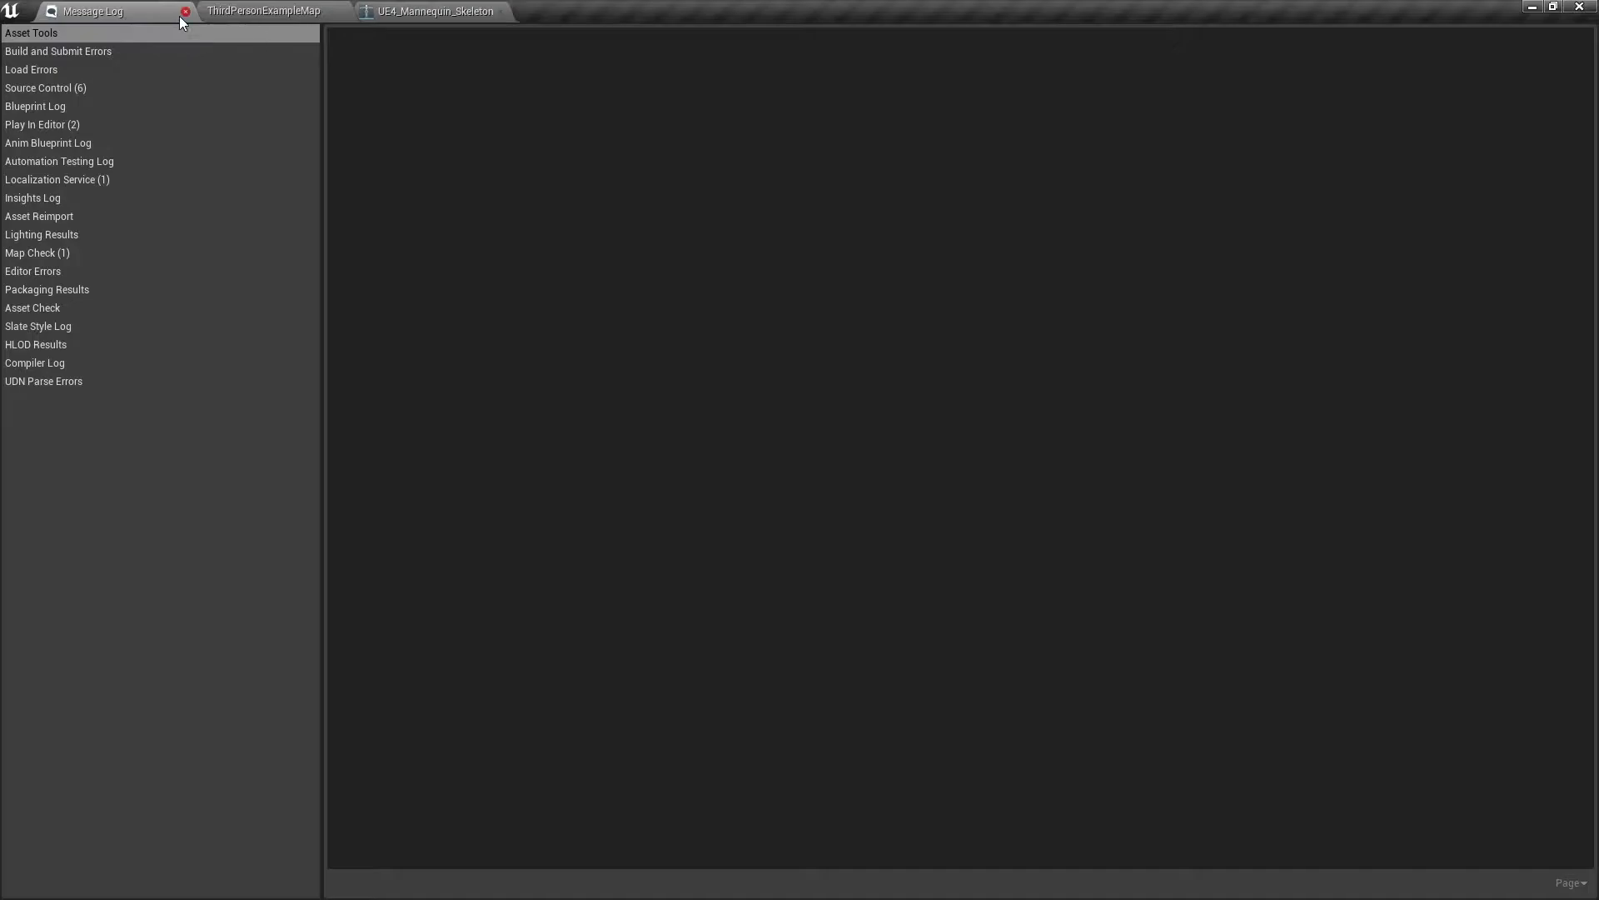
click(183, 14)
- Show the mannequin skeleton's translation retargeting options, check its Humanoid rig in the Retarget Manager, and save the skeleton
click(34, 147)
click(61, 180)
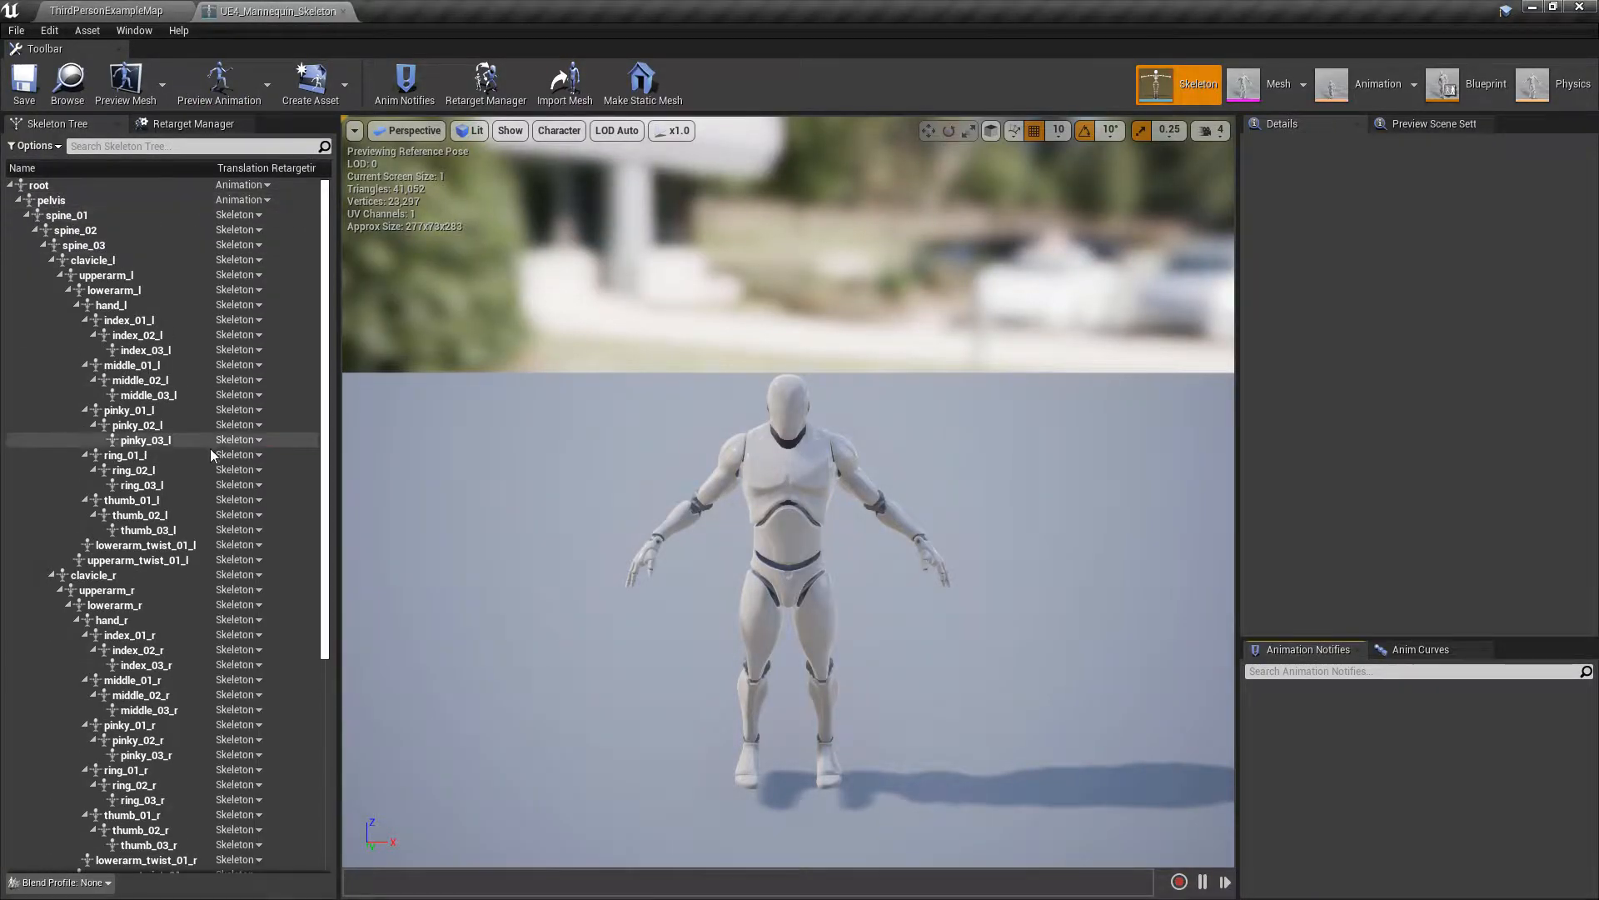
click(208, 124)
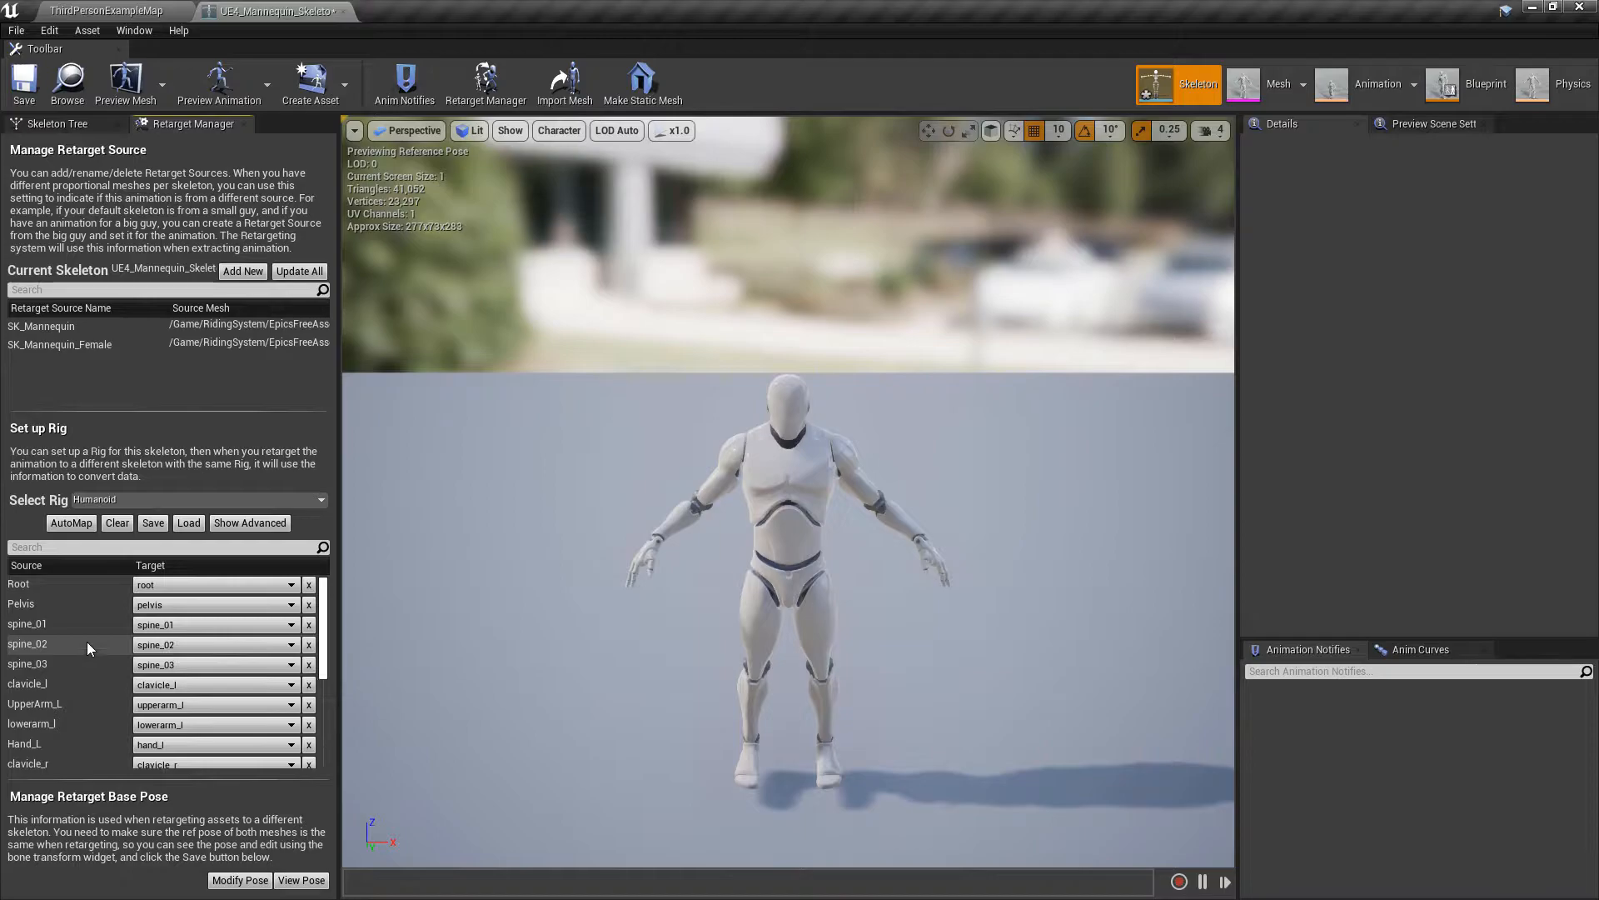
click(25, 79)
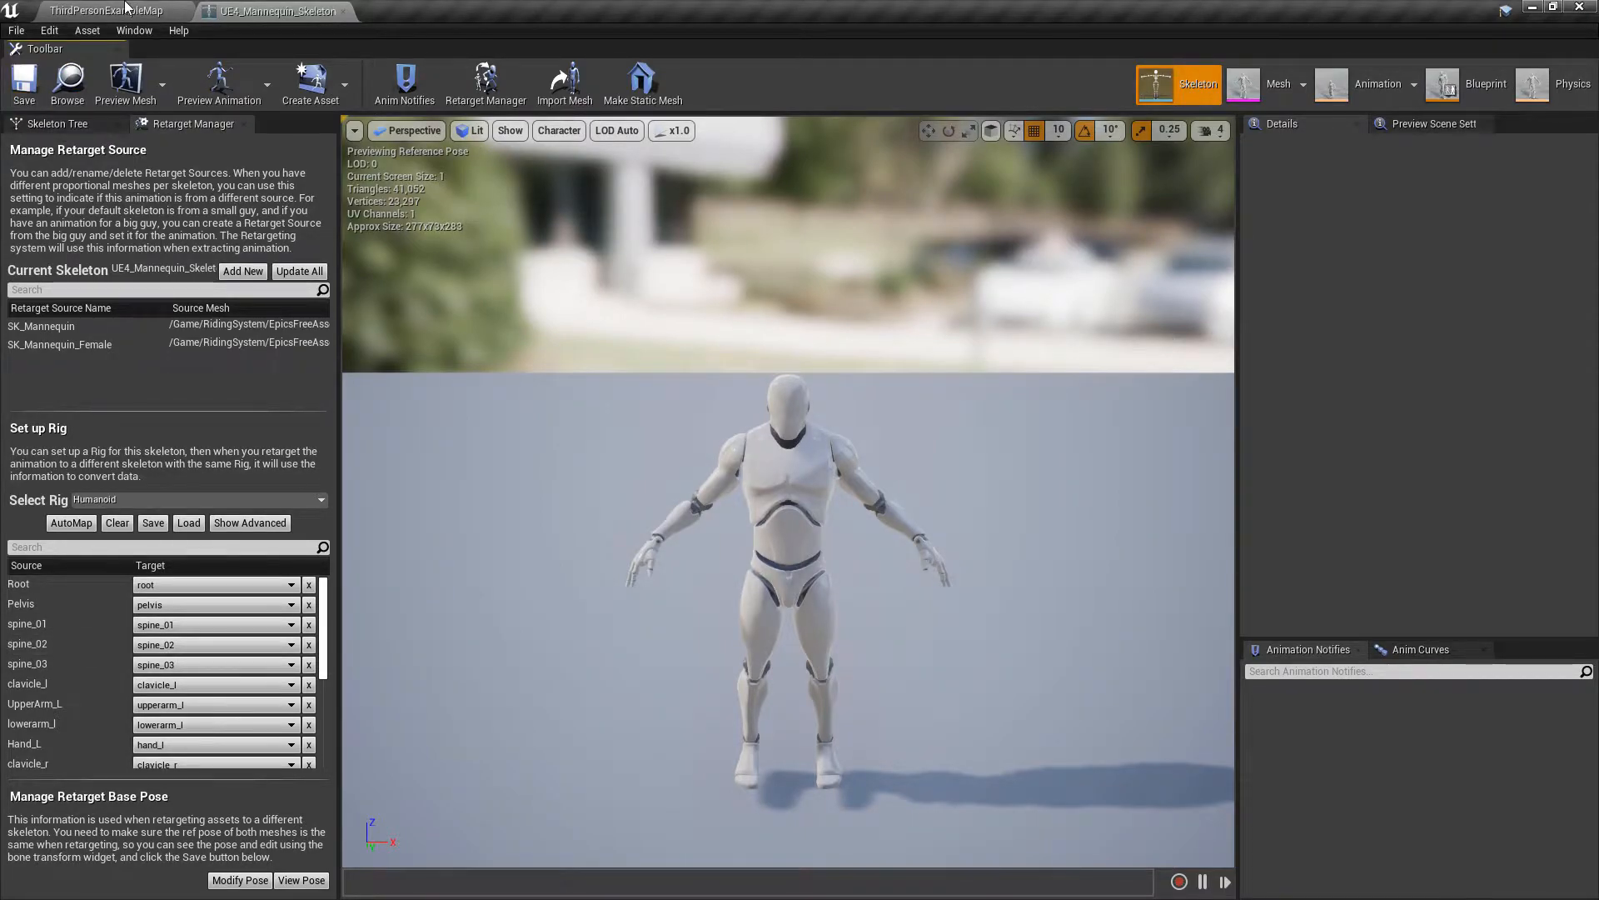
- Open the Rider_Attack_Back_Leg_v2 animation from HorseAnimsetPro/Animations/Rider_Mannequin_V2 and go to its skeleton
click(126, 7)
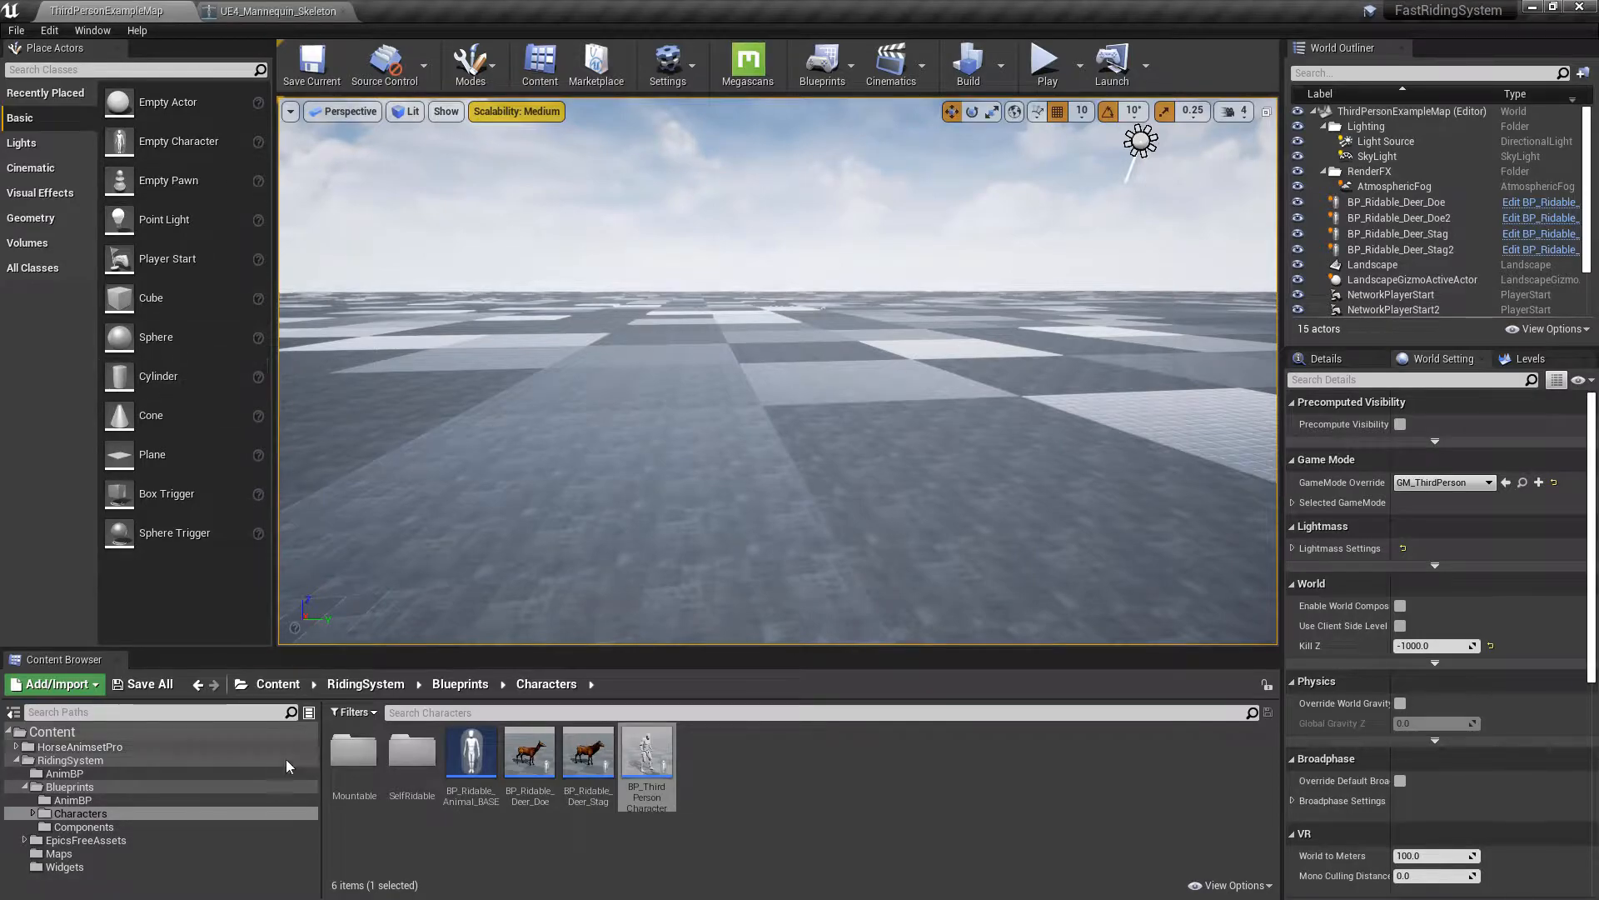
click(119, 747)
double_click(119, 745)
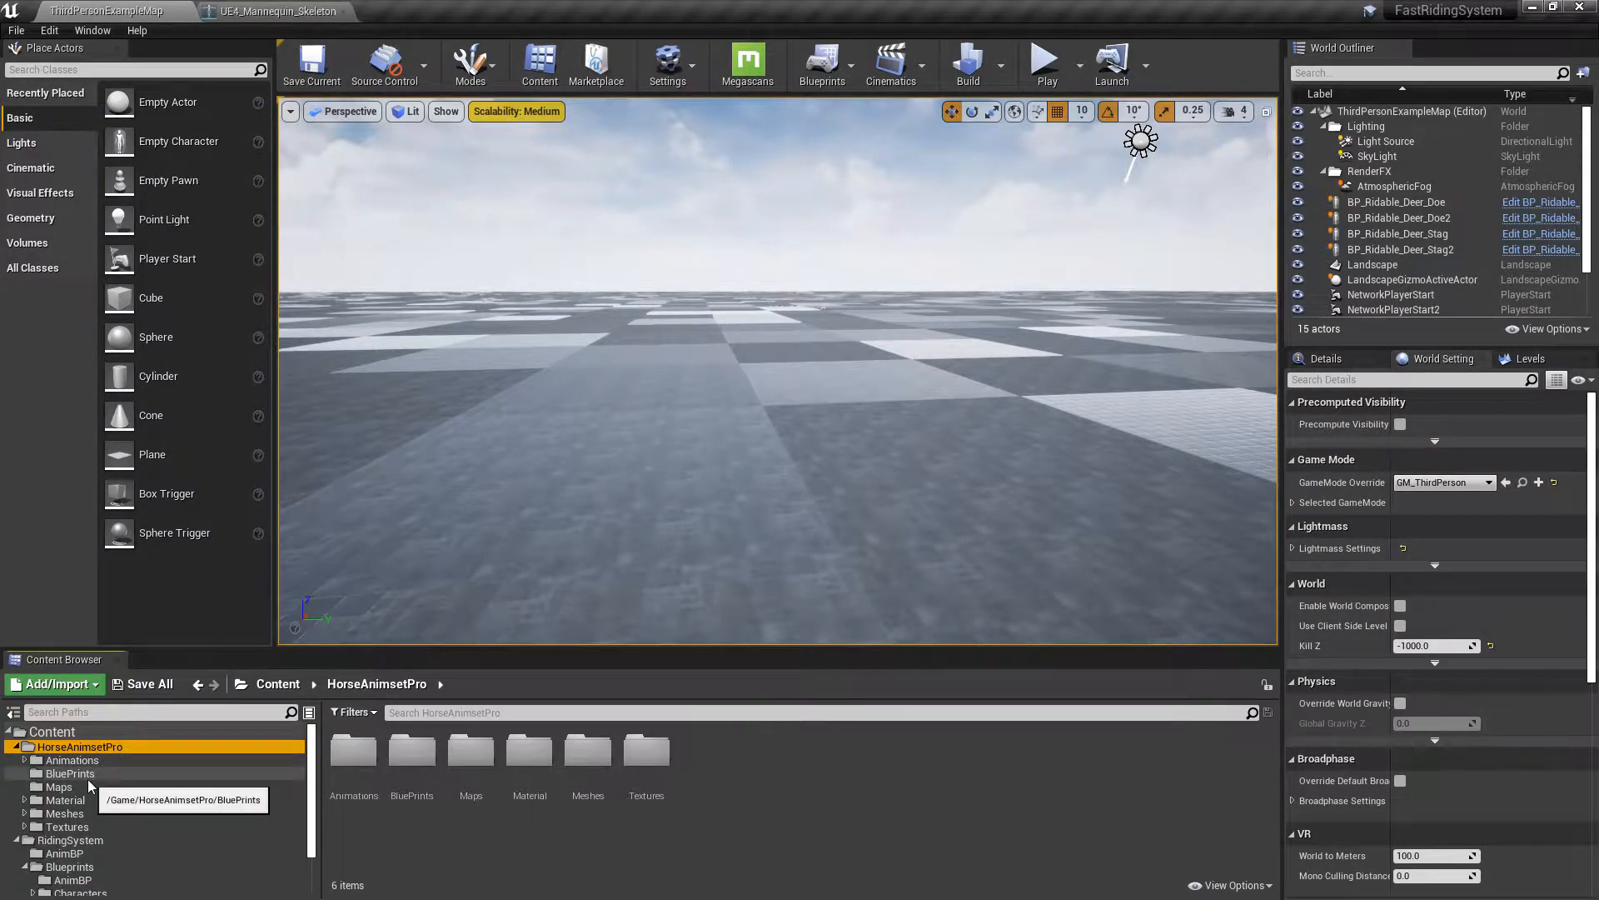
click(104, 759)
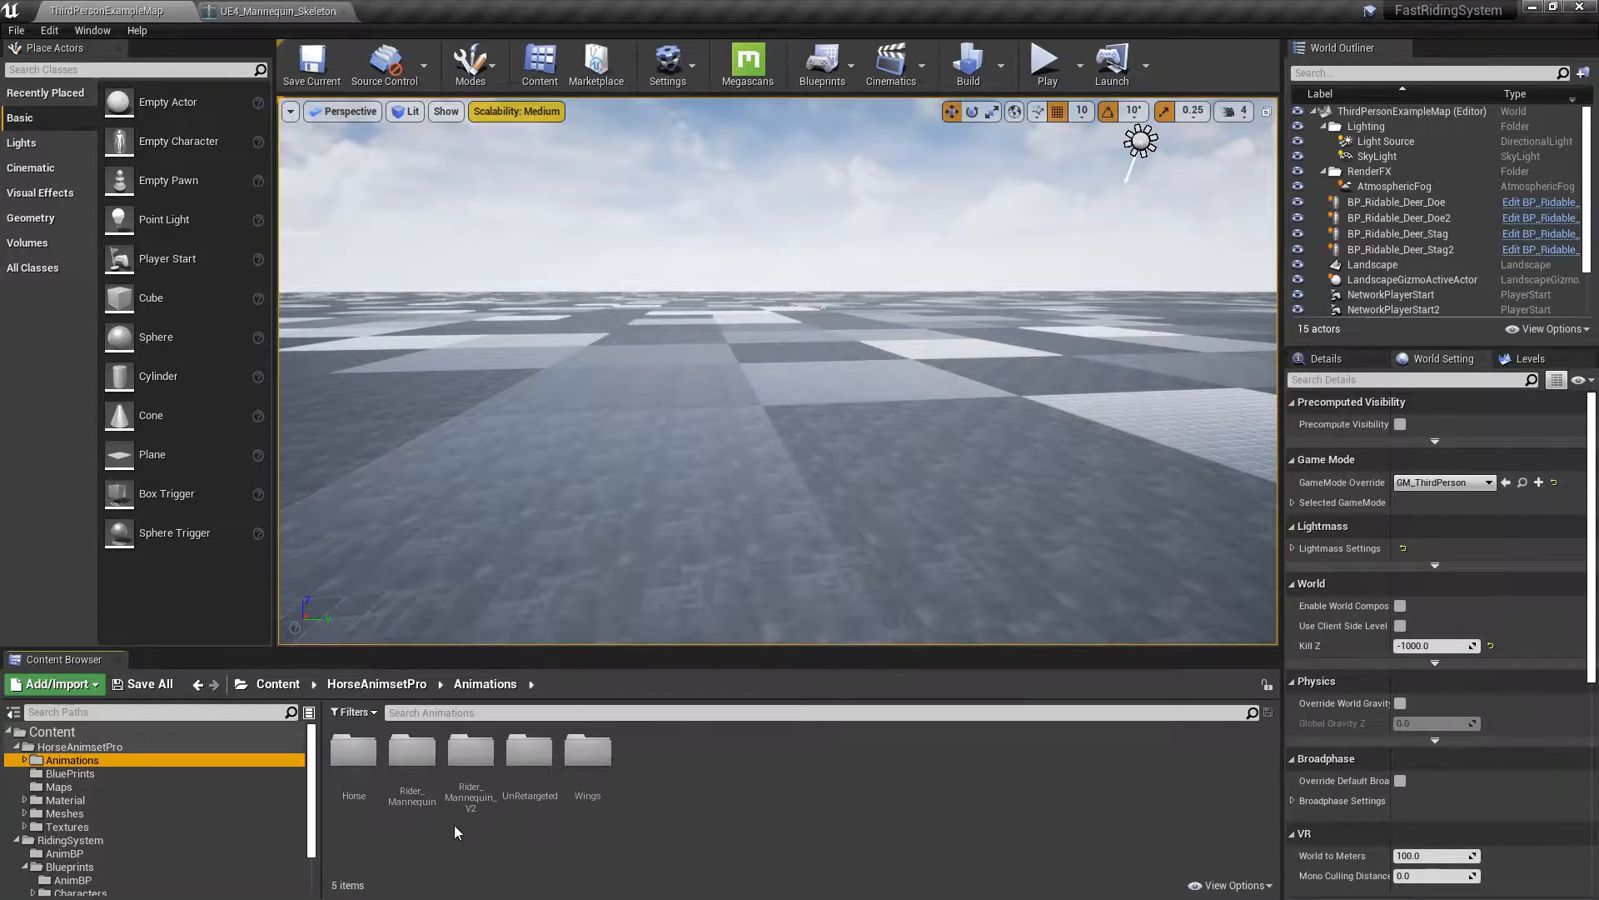
double_click(465, 760)
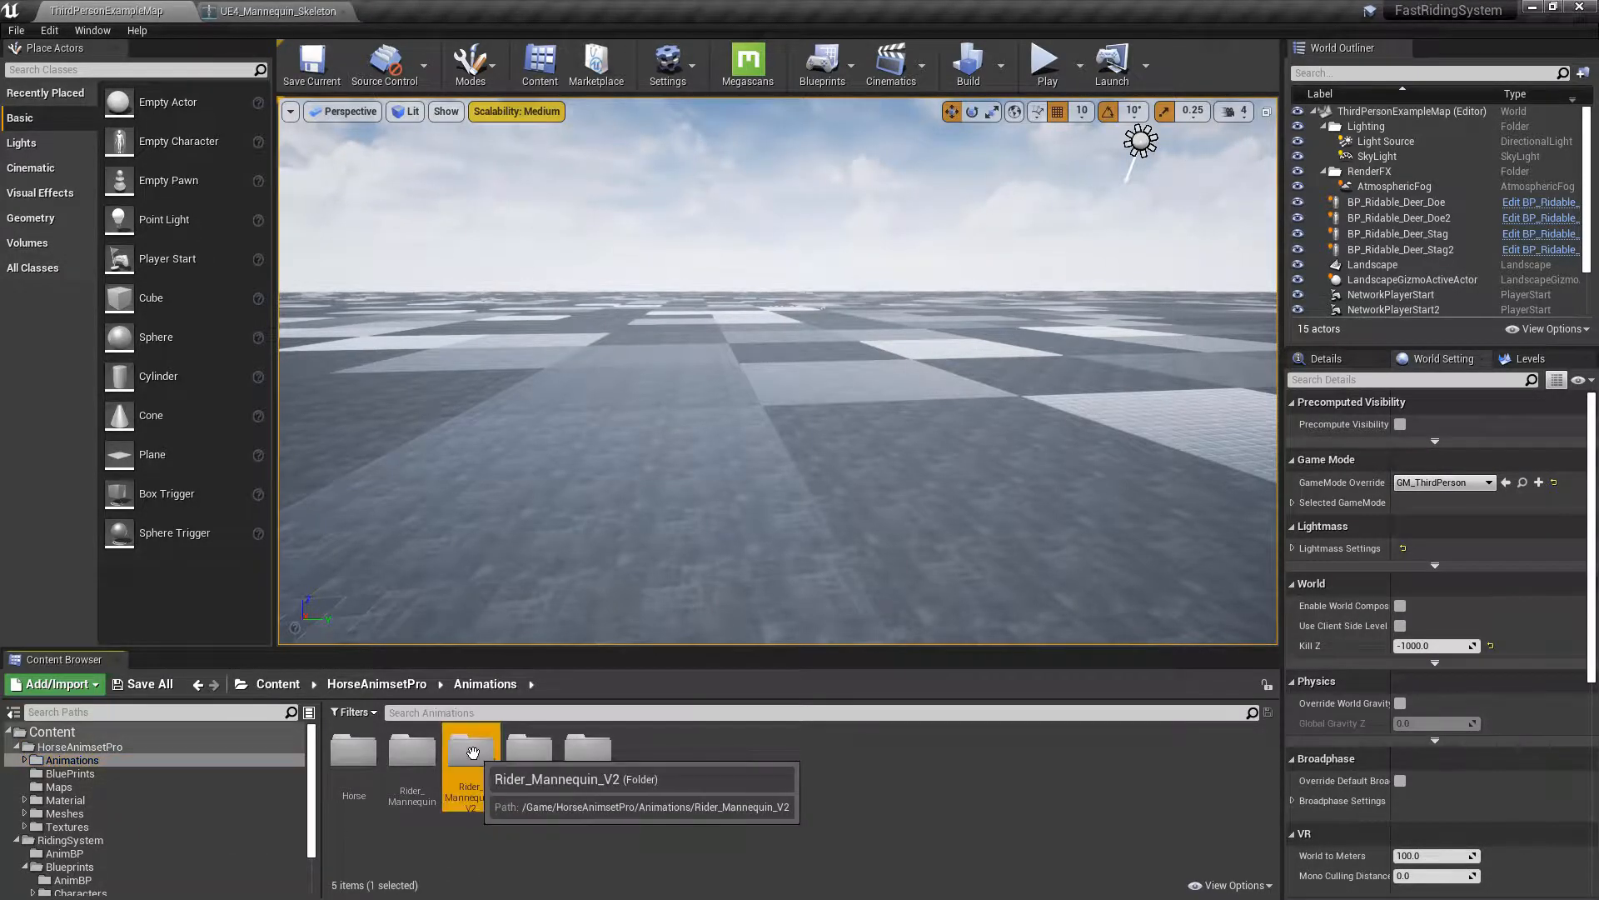
double_click(840, 752)
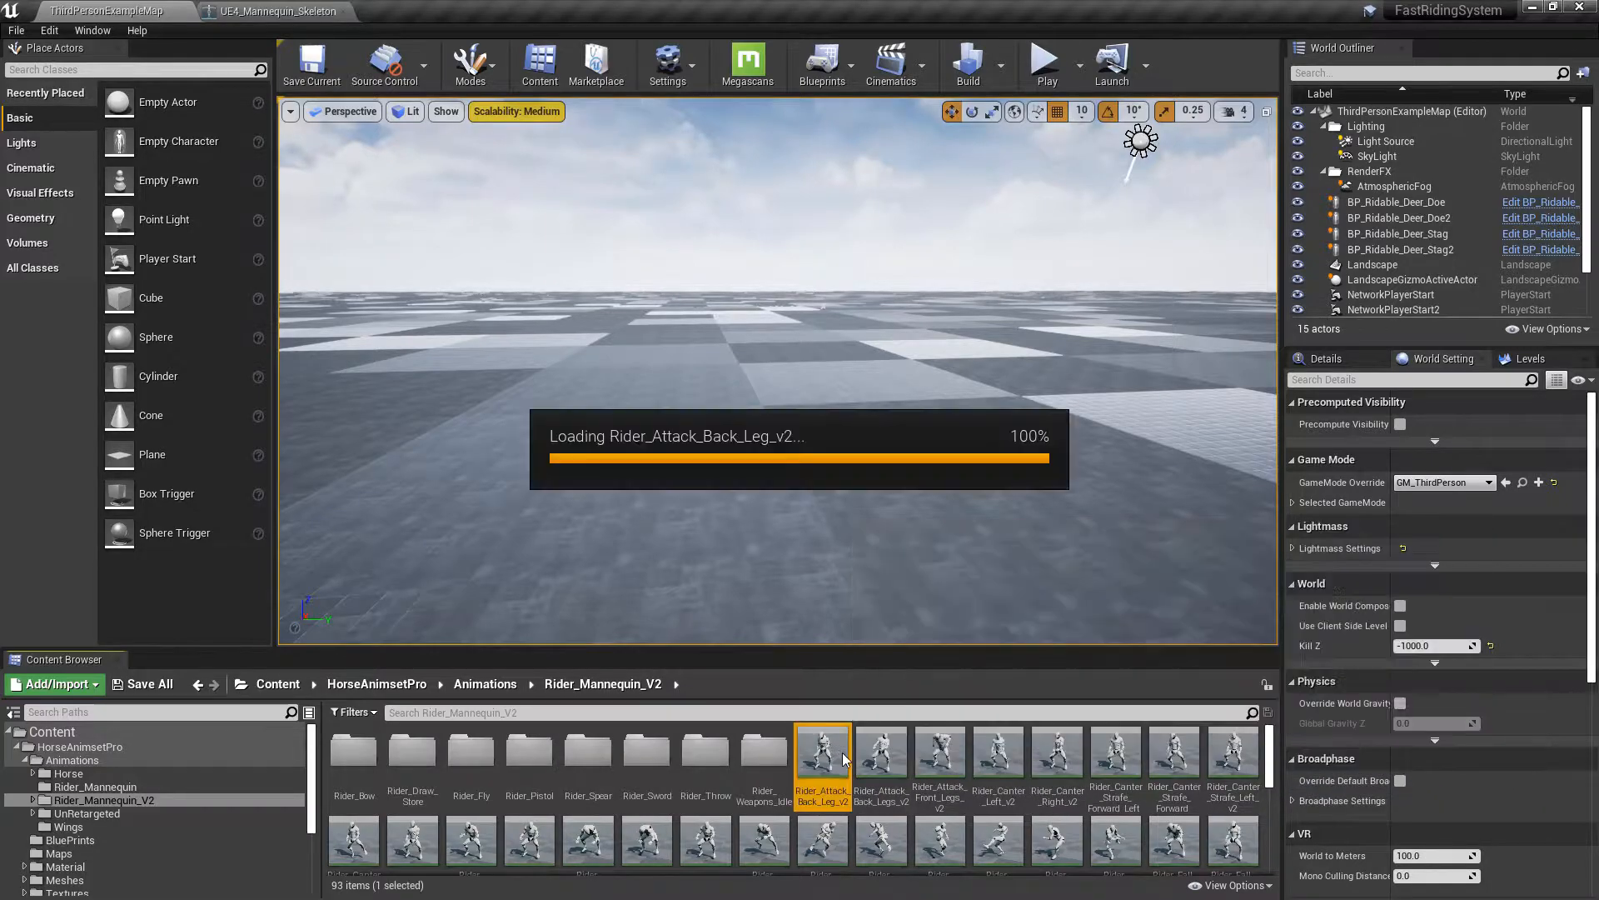
click(1261, 71)
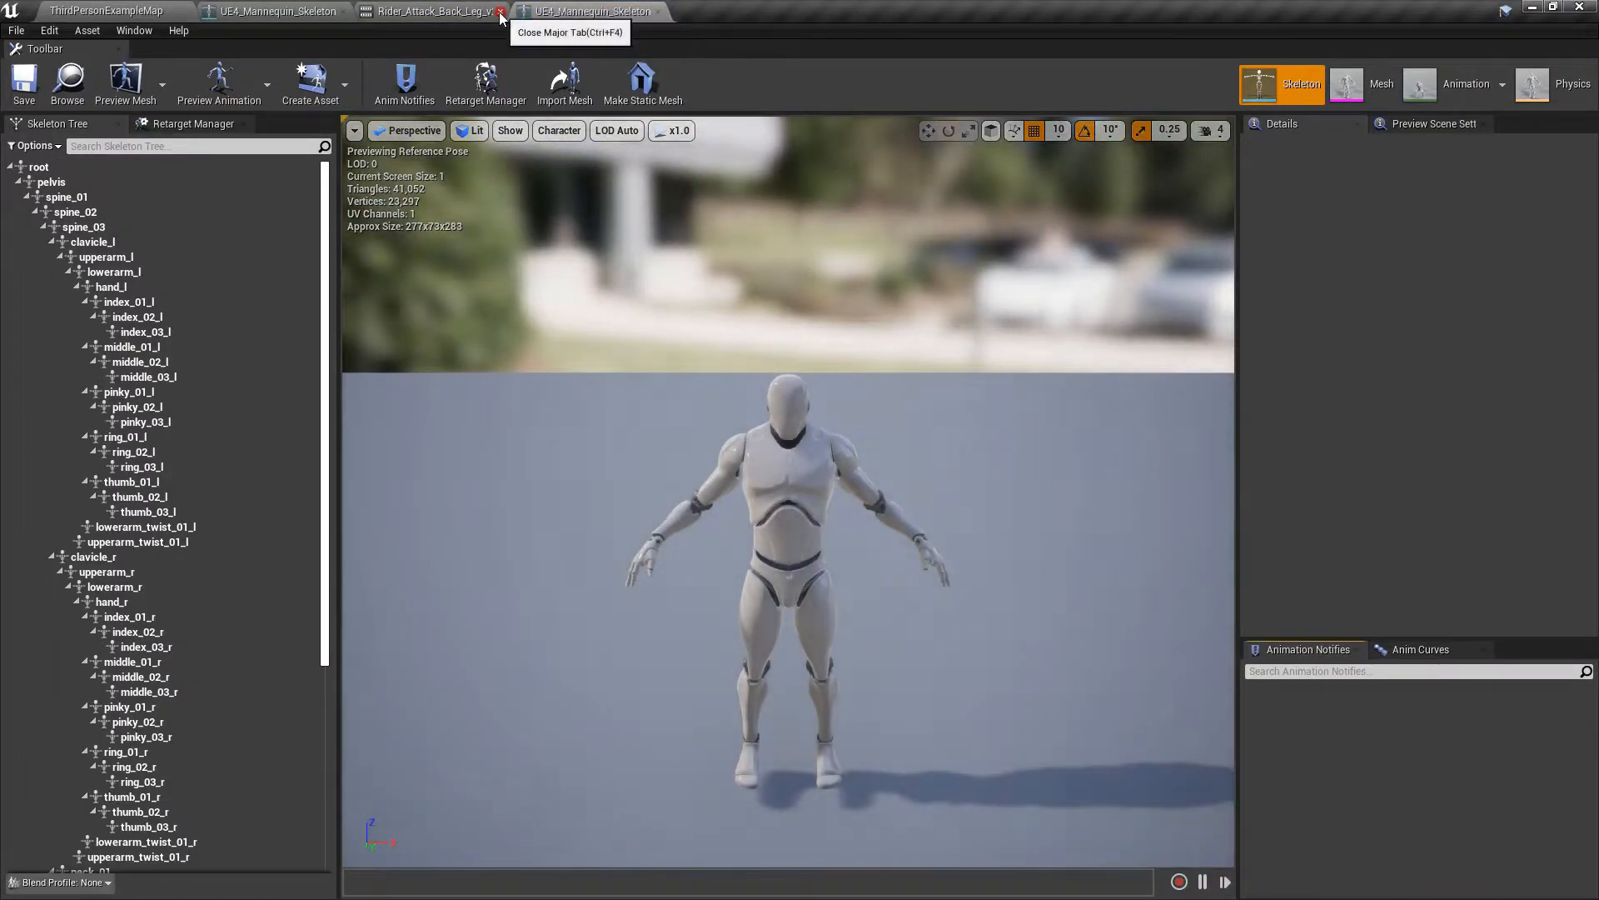
- Show the rider animation skeleton's translation retargeting options, check its Humanoid rig mapping in the Retarget Manager, and save it
click(34, 146)
click(47, 191)
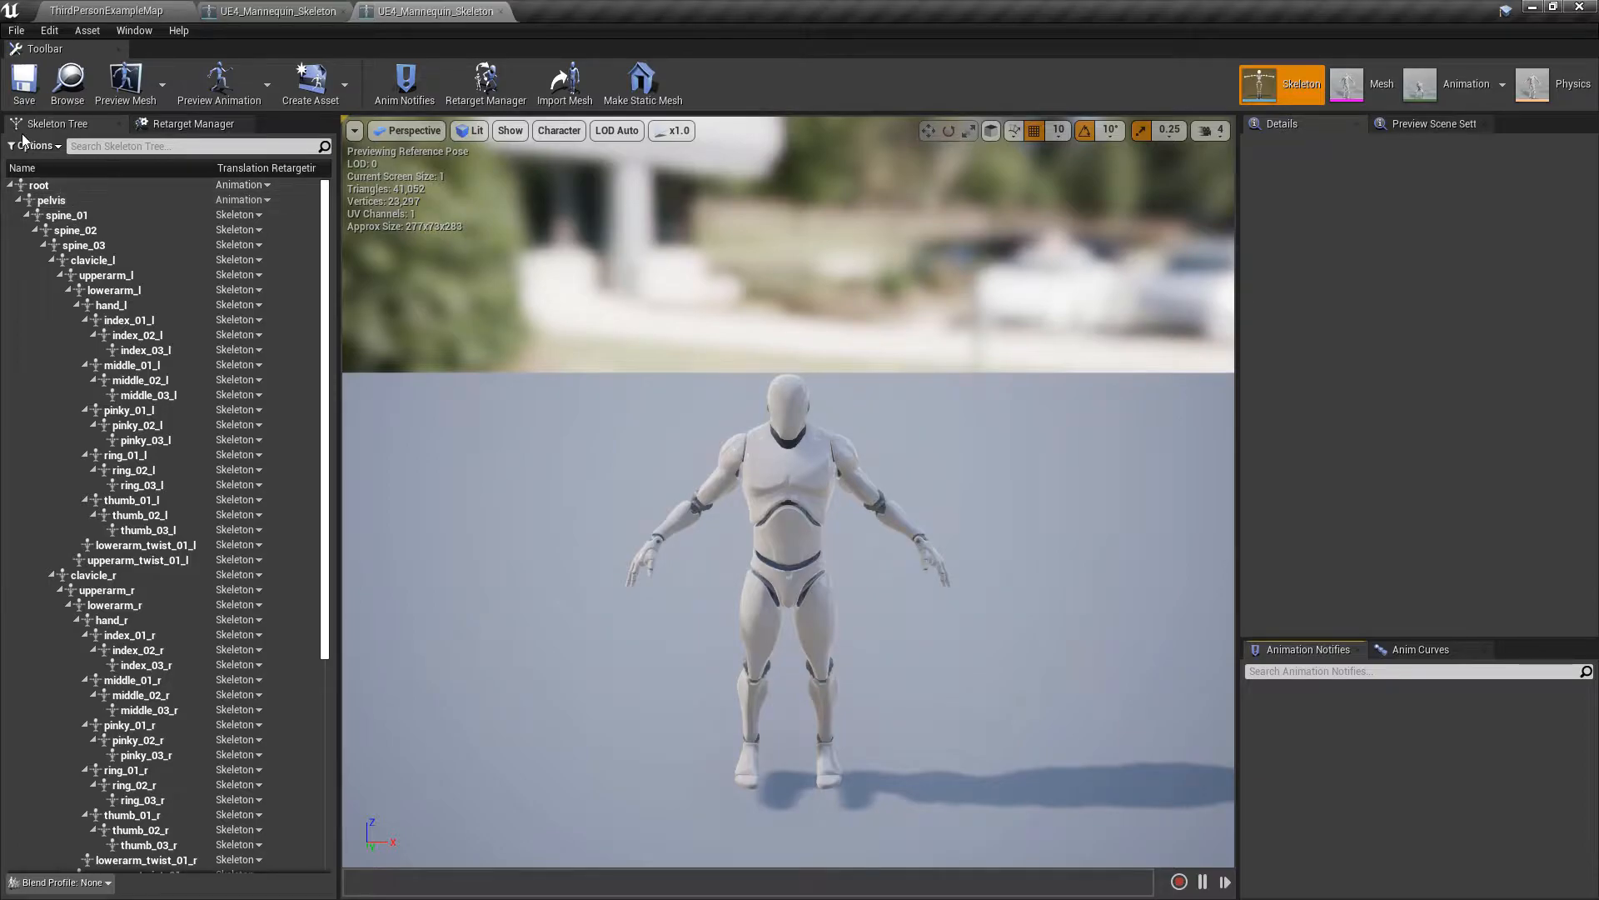
click(150, 123)
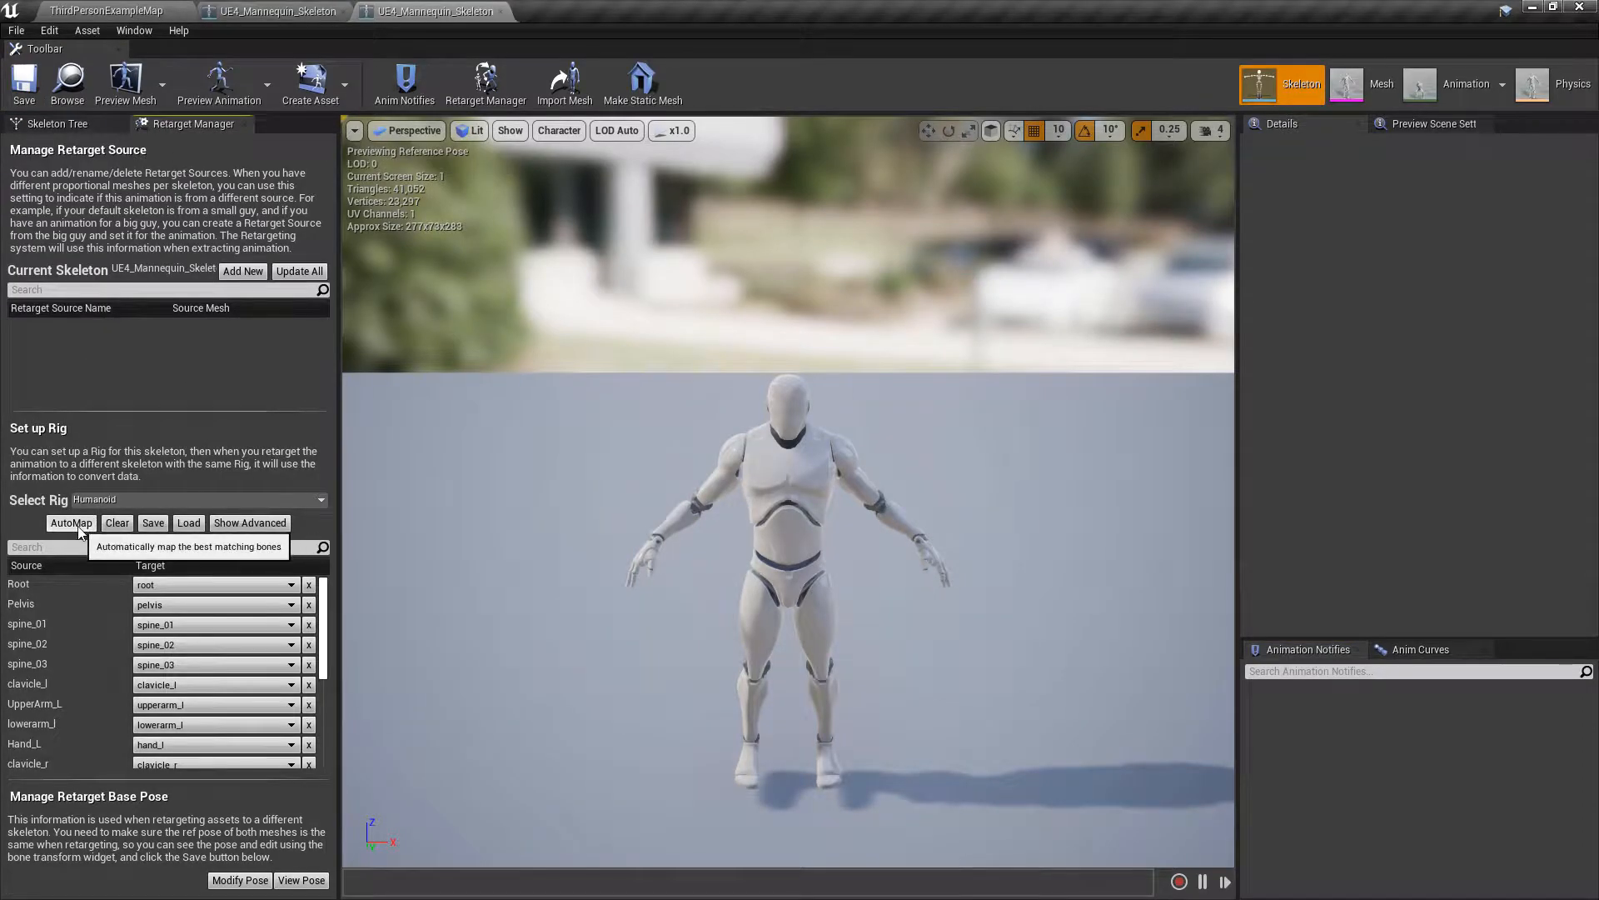
click(38, 90)
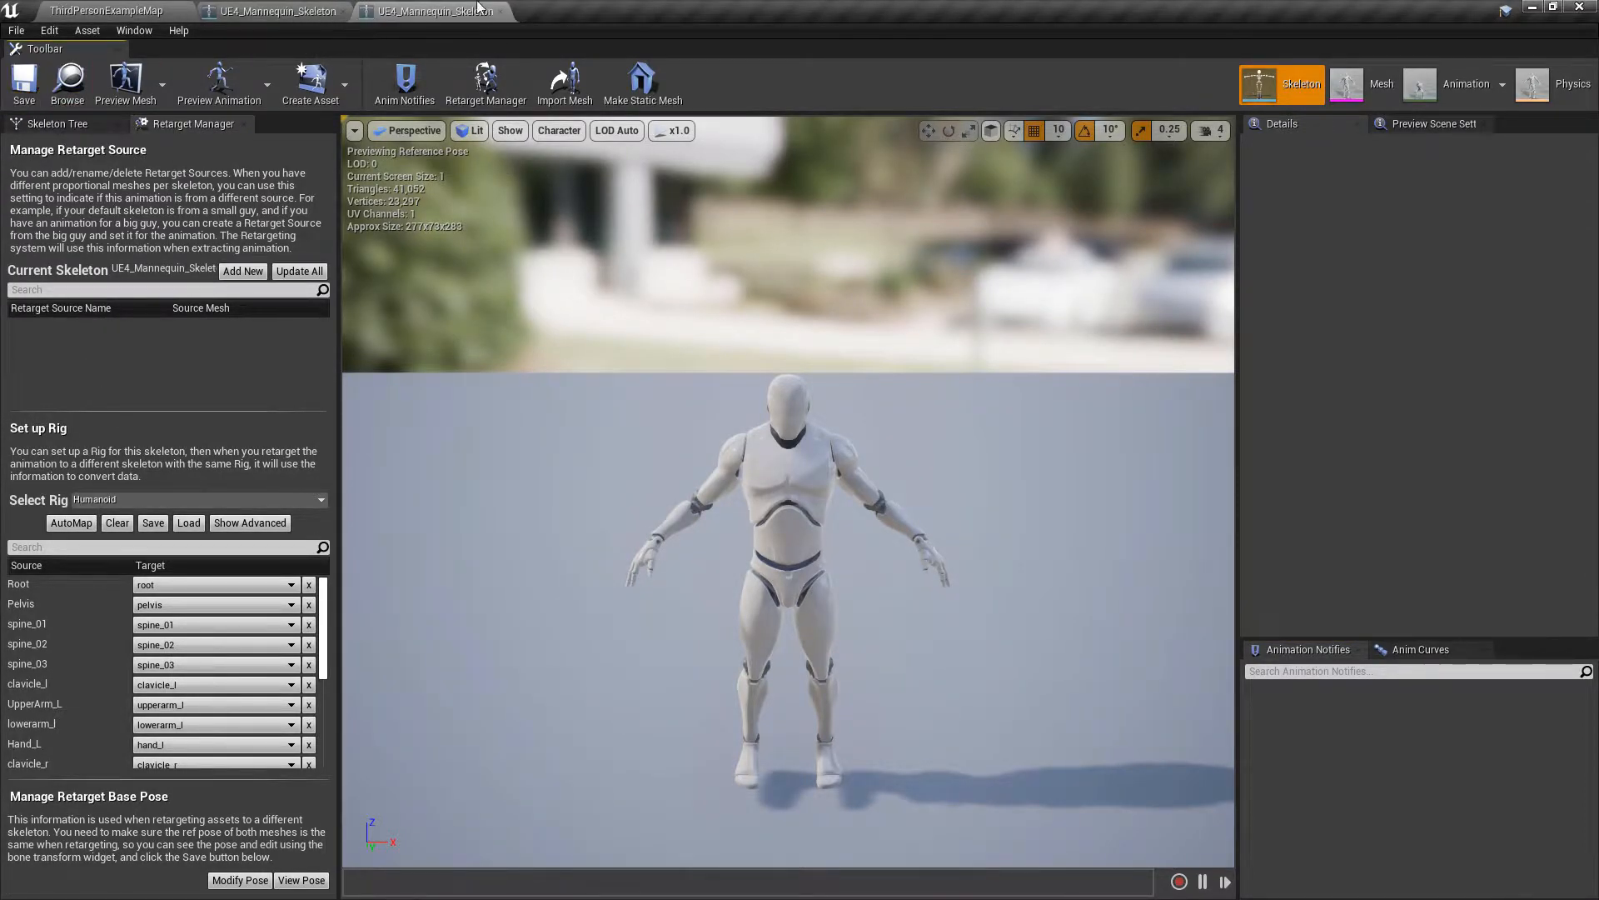
click(274, 11)
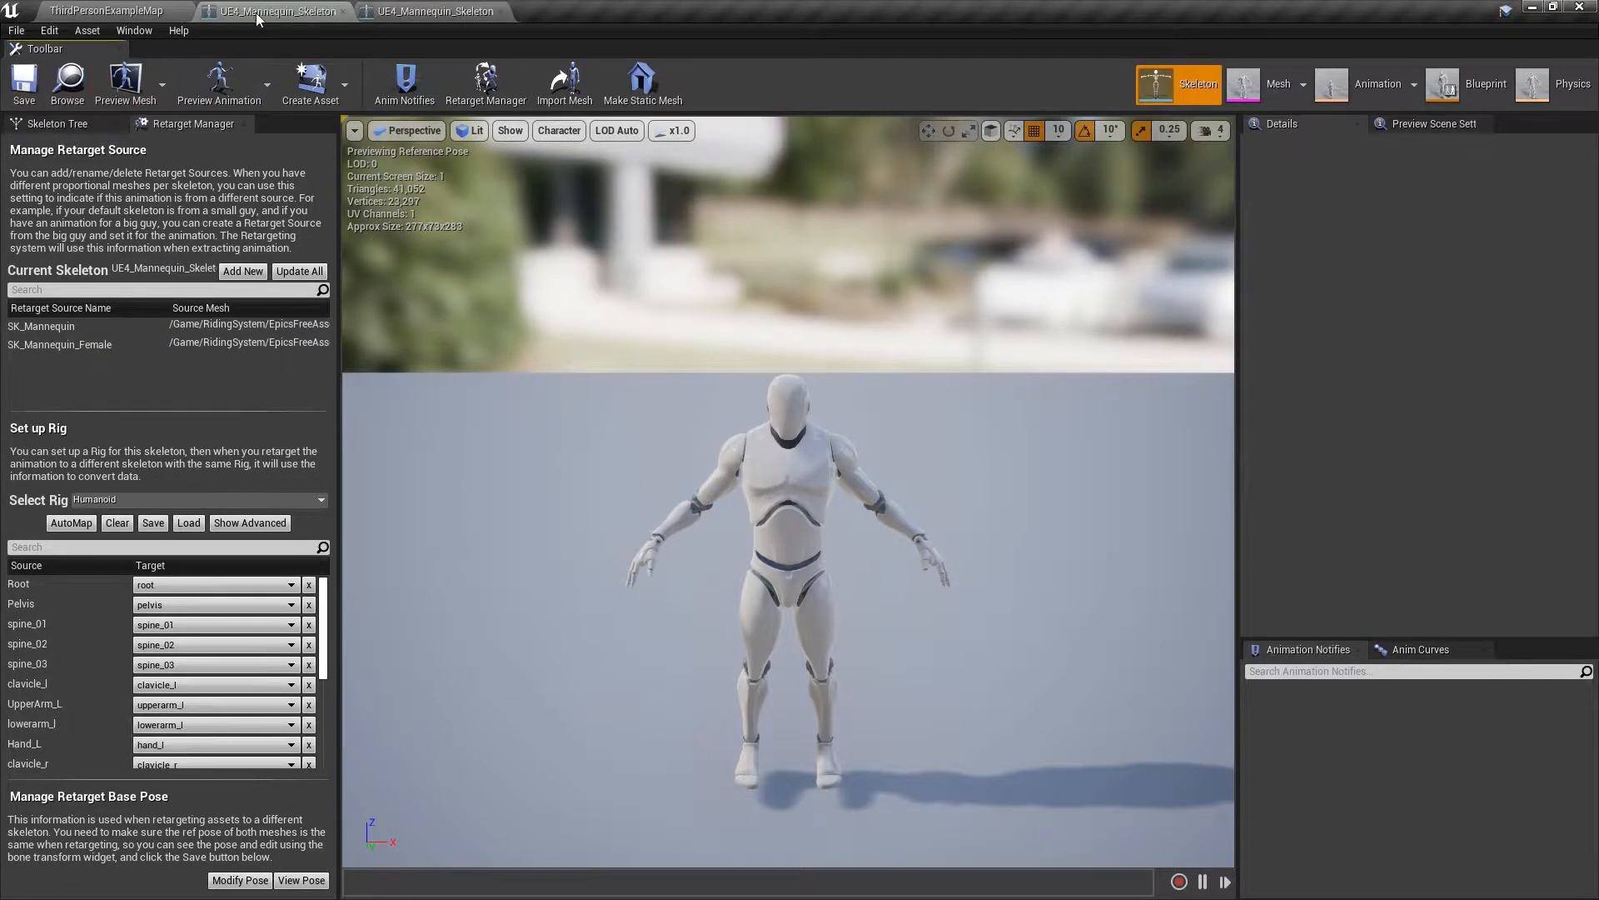
click(107, 11)
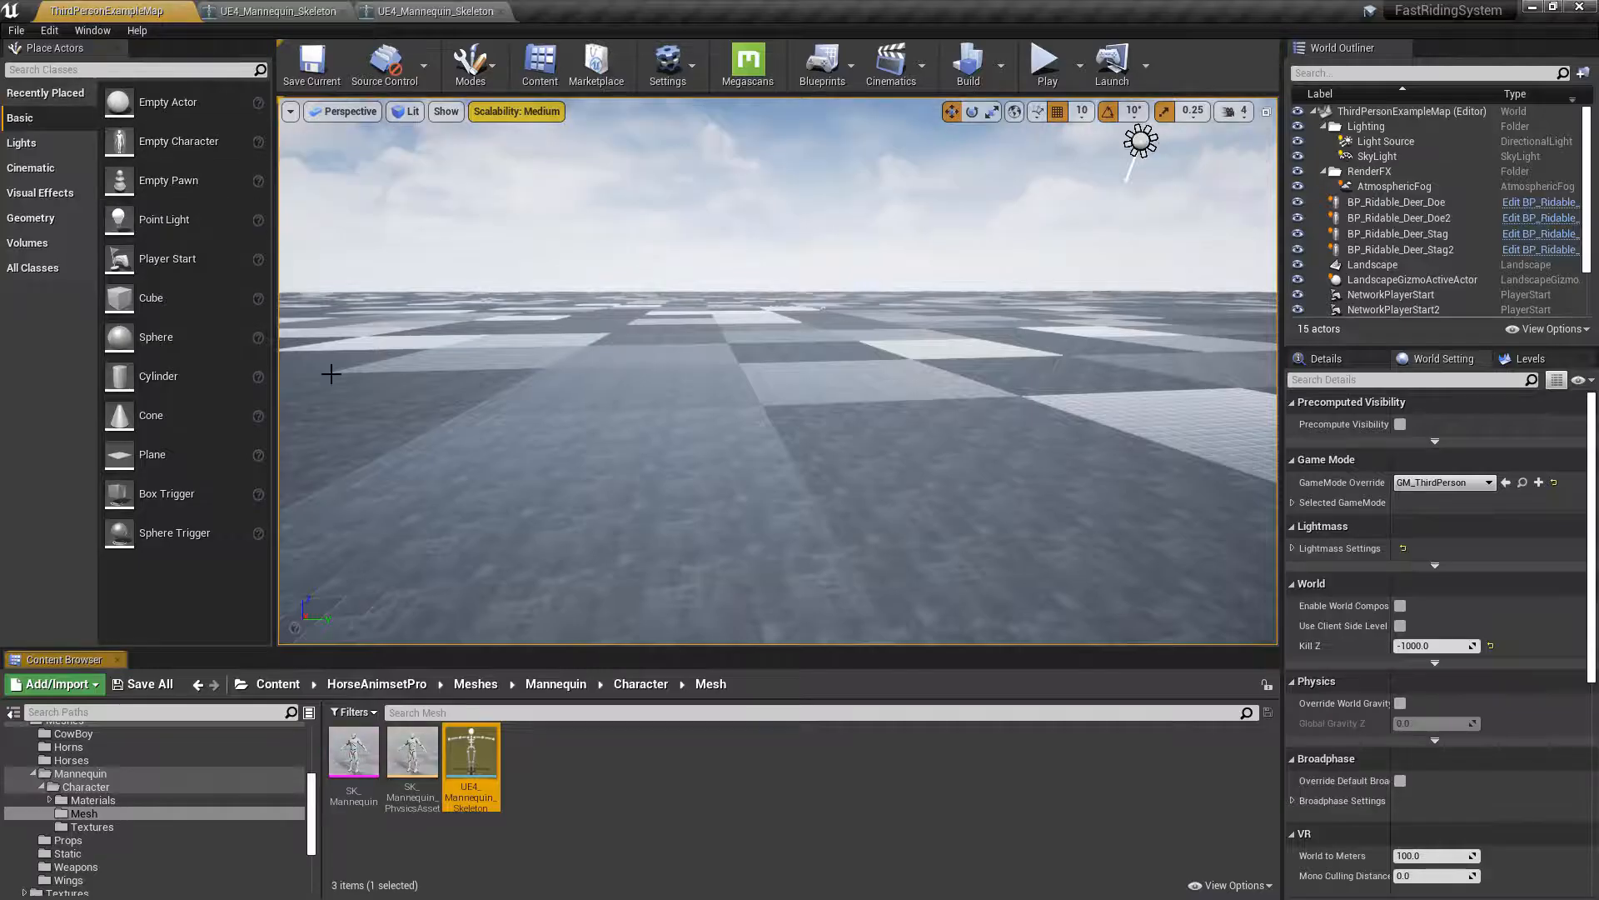
scroll(178, 758, up, 3)
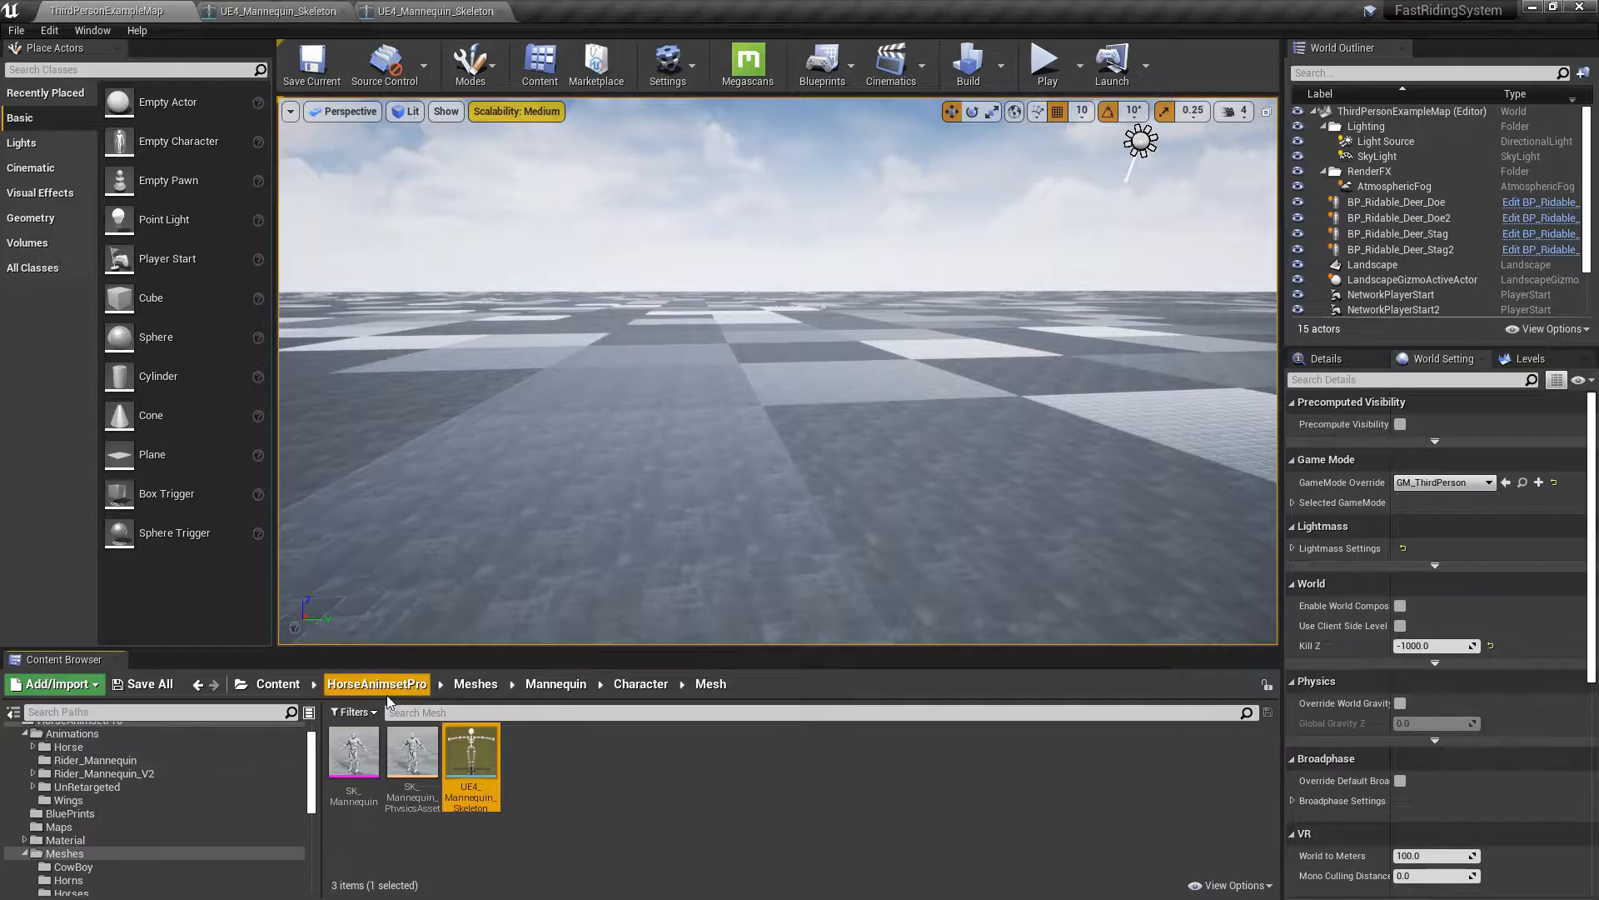
right_click(483, 758)
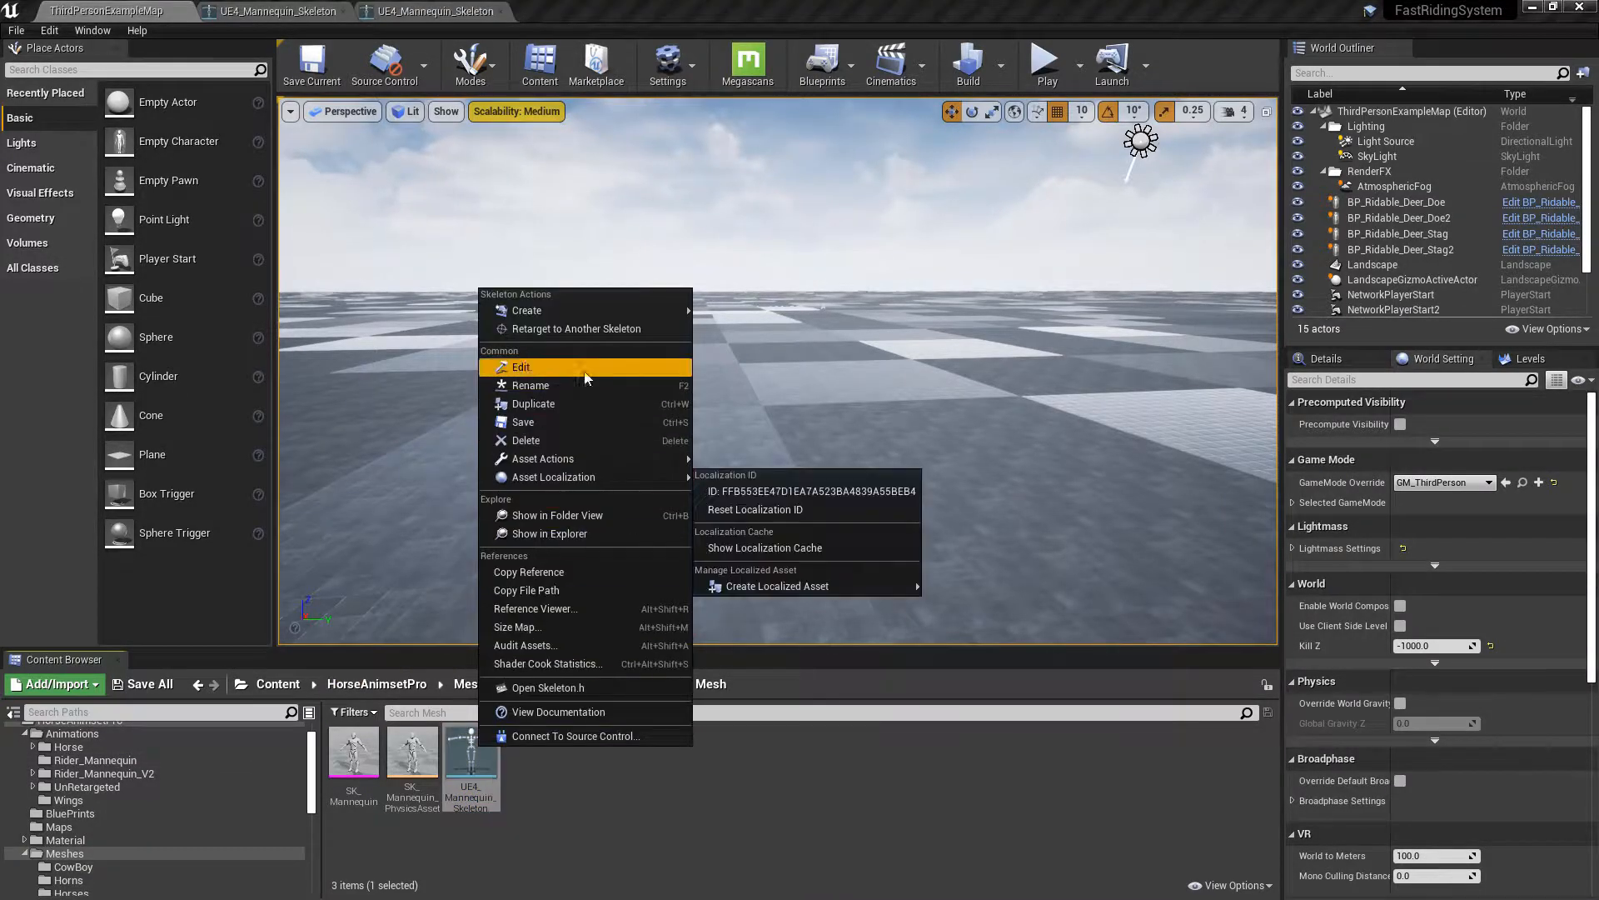
click(611, 333)
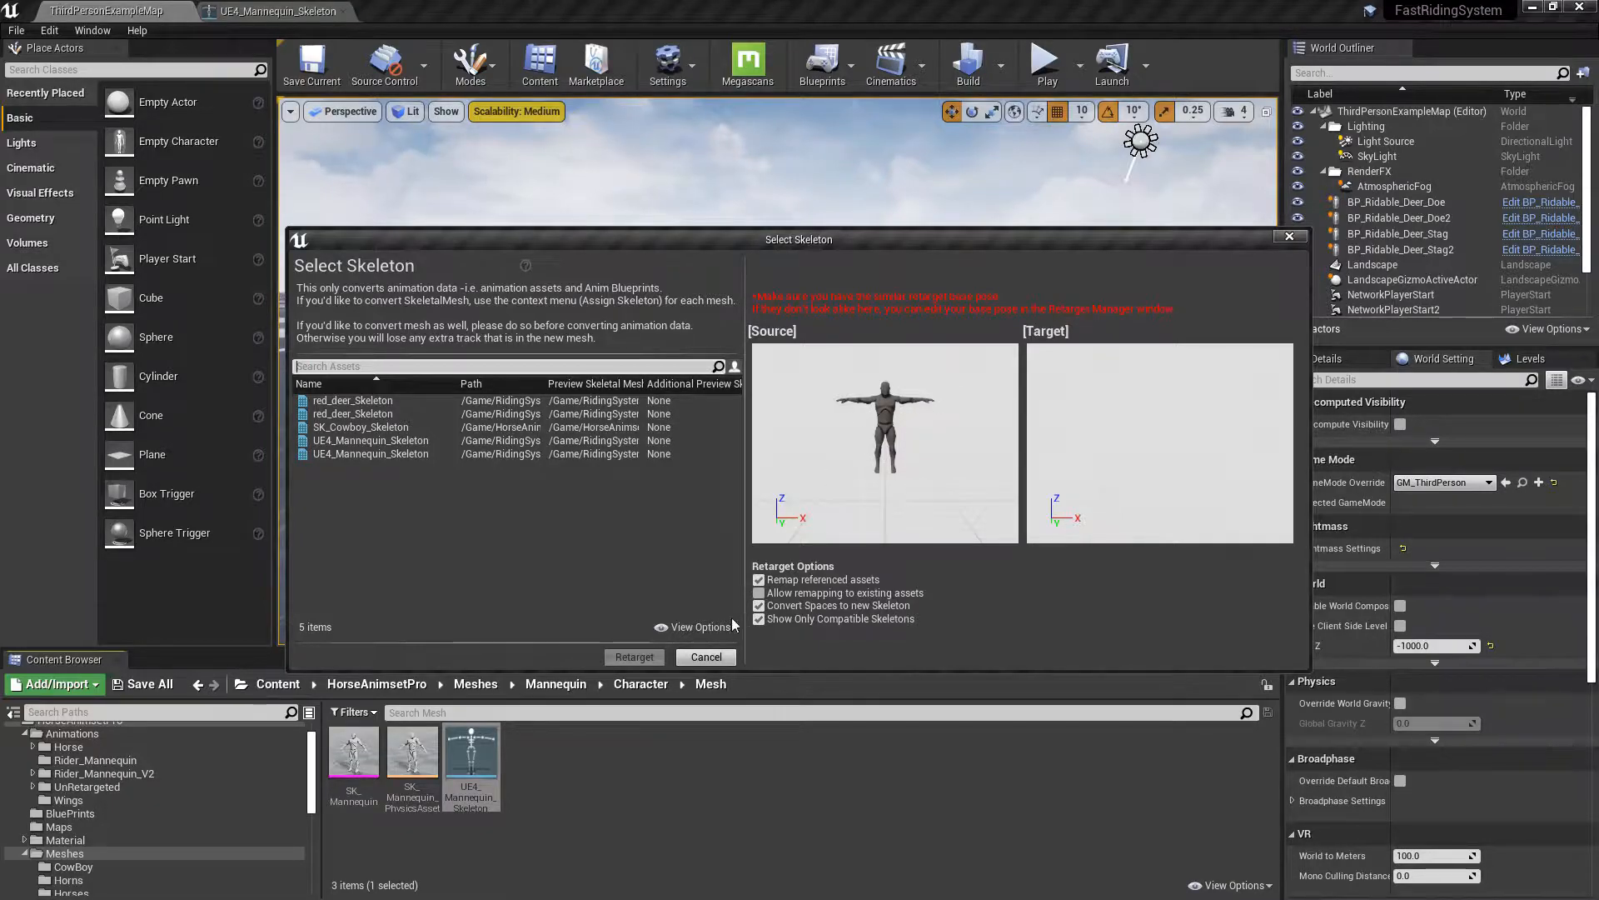
click(705, 657)
- Reopen the HorseAnimsetPro UE4_Mannequin_Skeleton and set its retarget base pose to the current pose
double_click(468, 750)
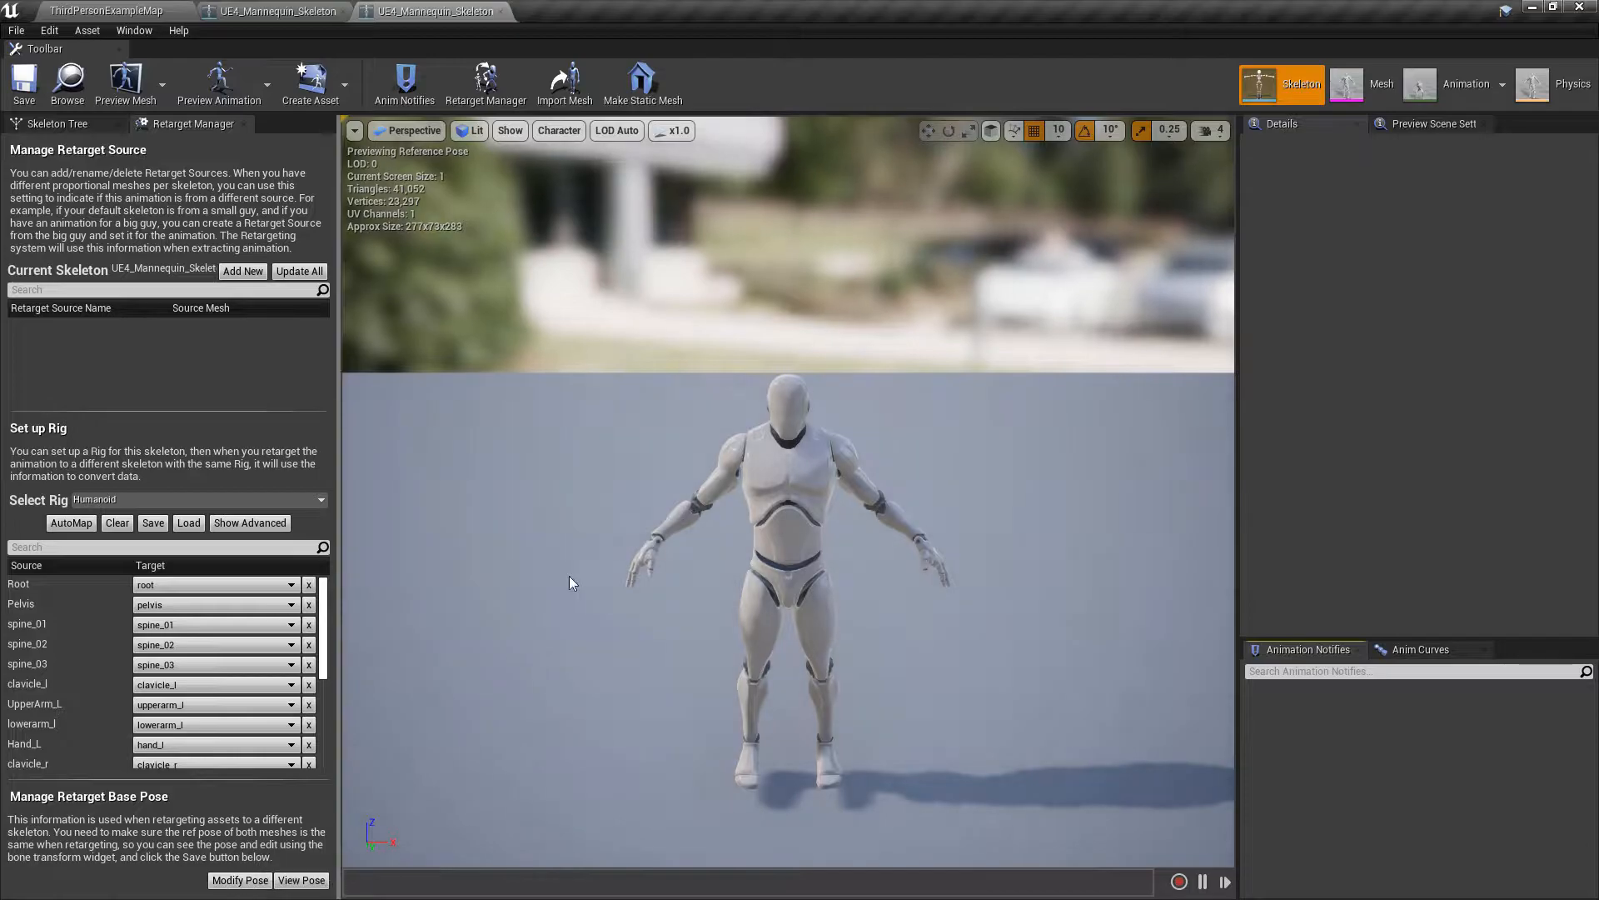
click(234, 884)
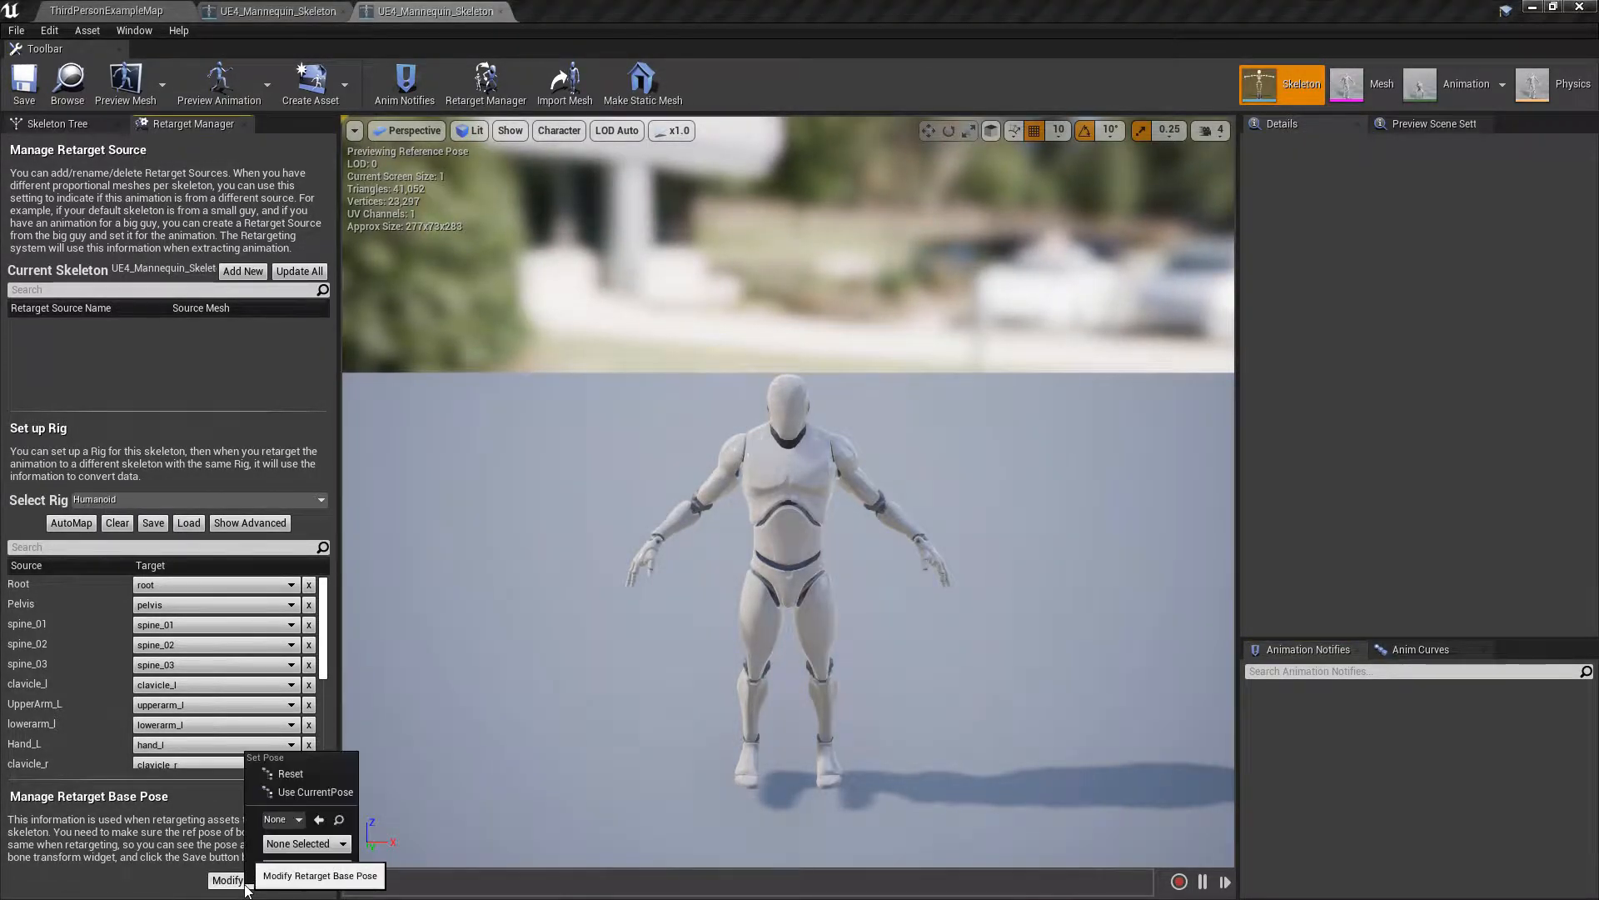
click(318, 791)
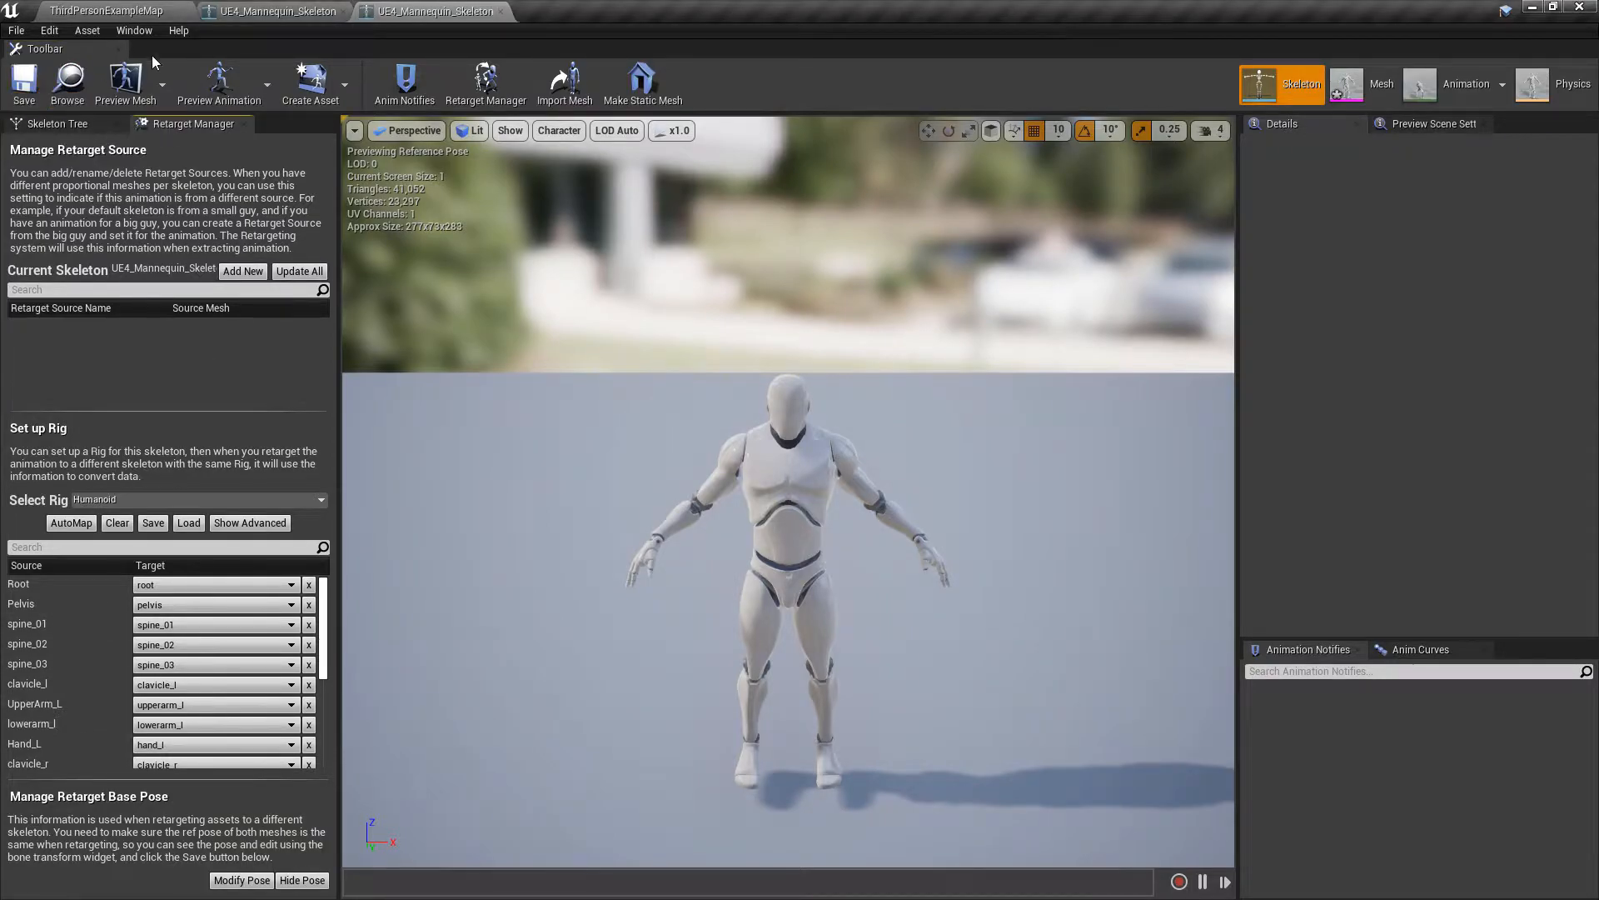
- Retarget the HorseAnimsetPro UE4_Mannequin_Skeleton to the UE4_Mannequin_Skeleton in RidingSystem/EpicsFreeAssets/Meshes
click(106, 11)
right_click(476, 756)
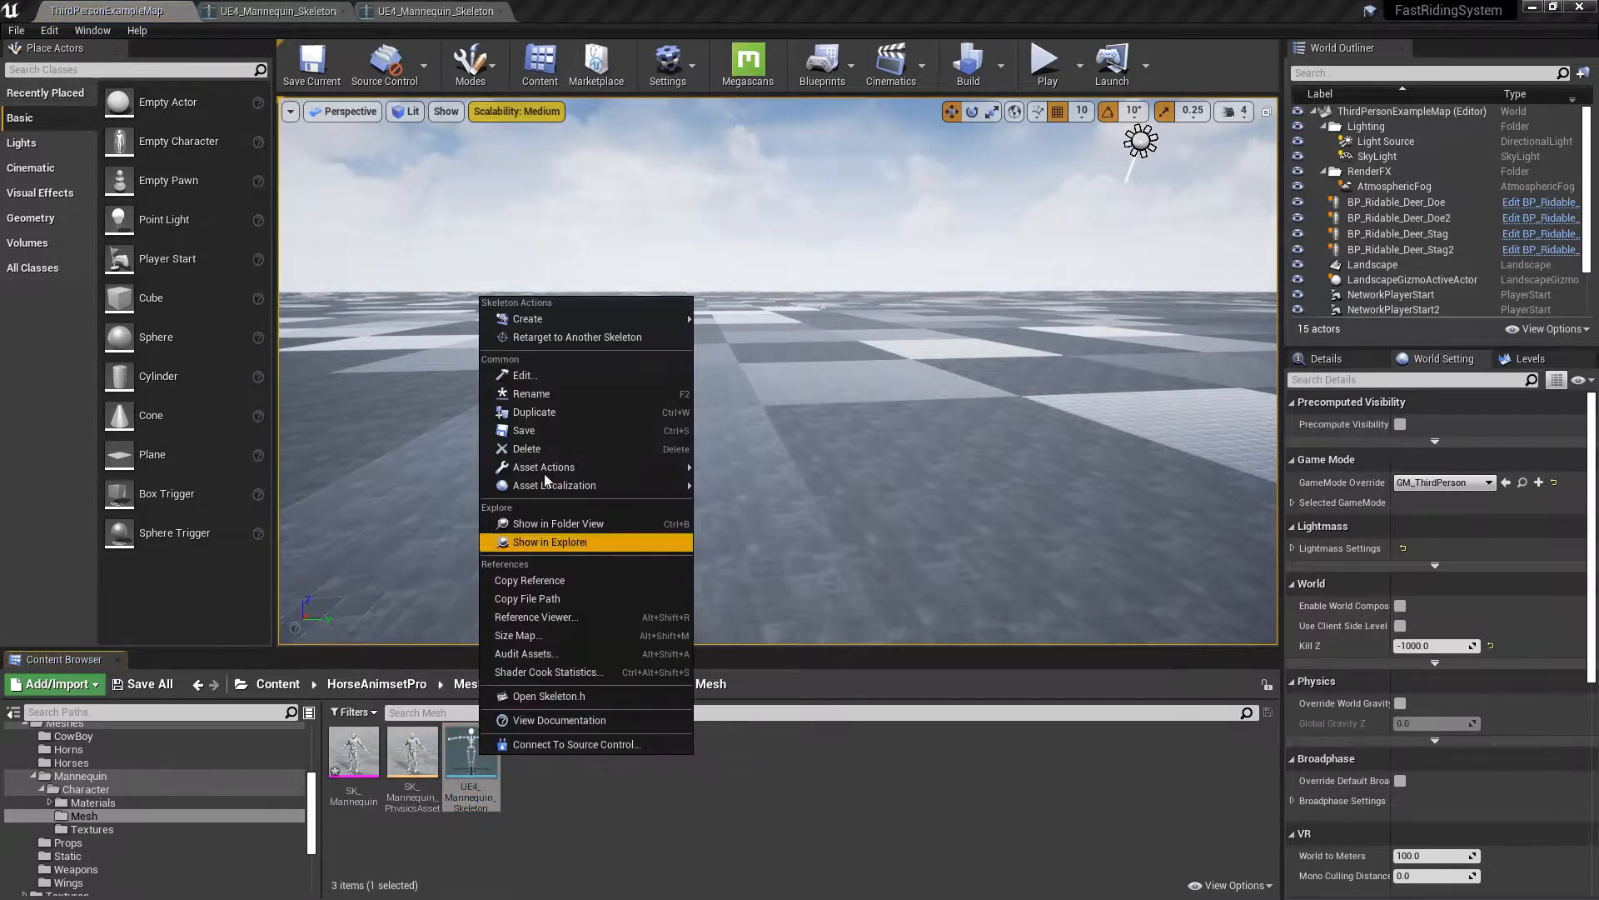
click(602, 338)
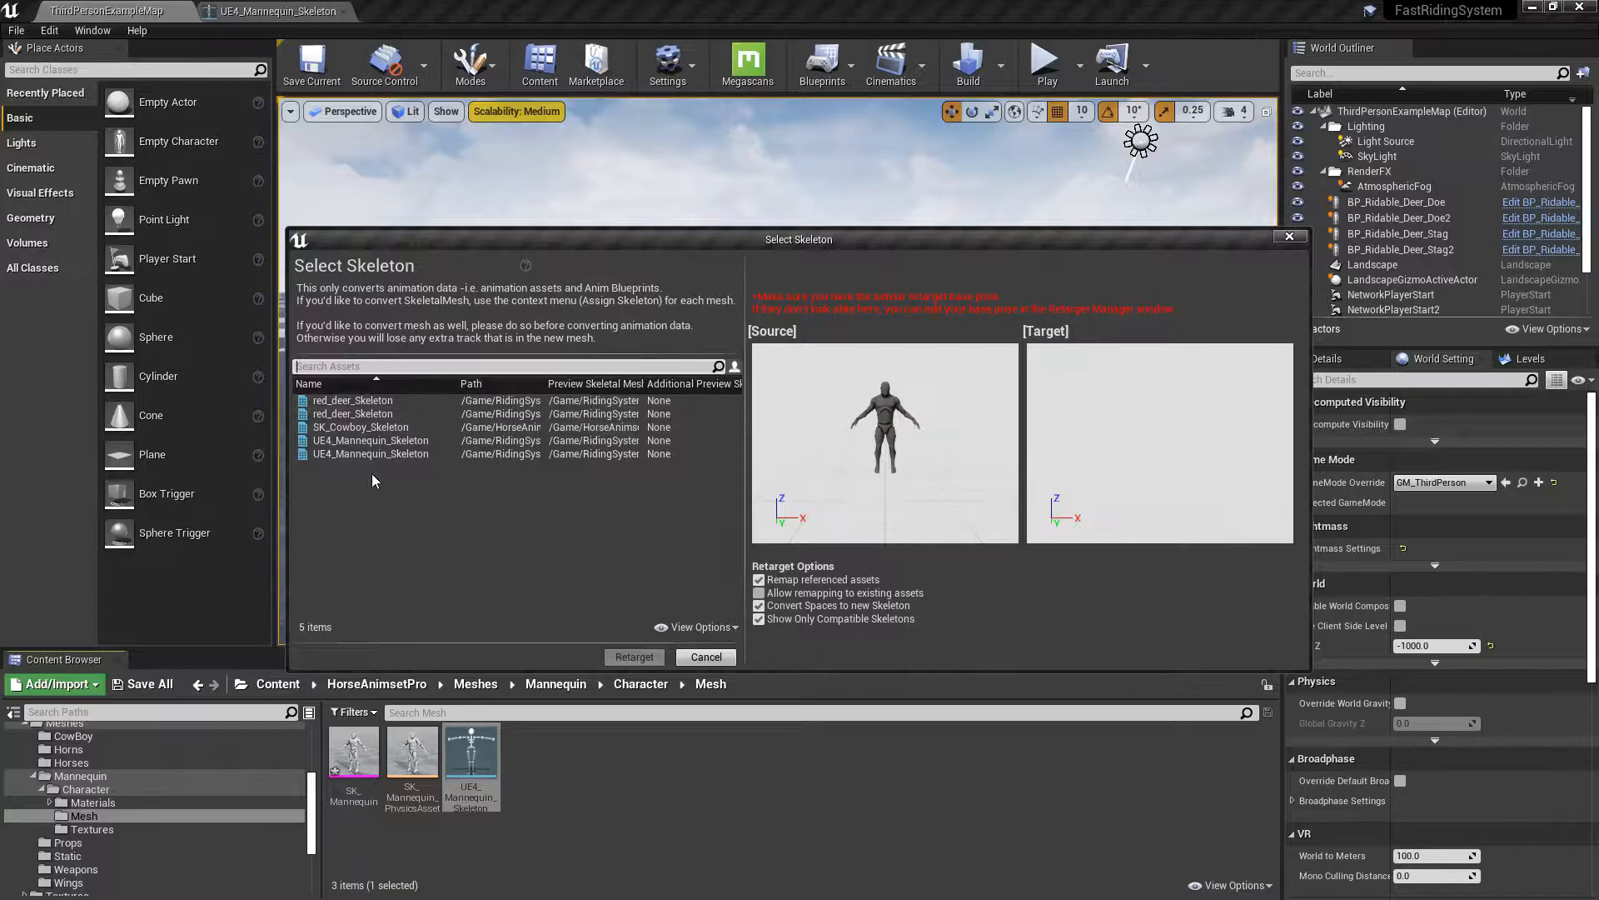
click(409, 440)
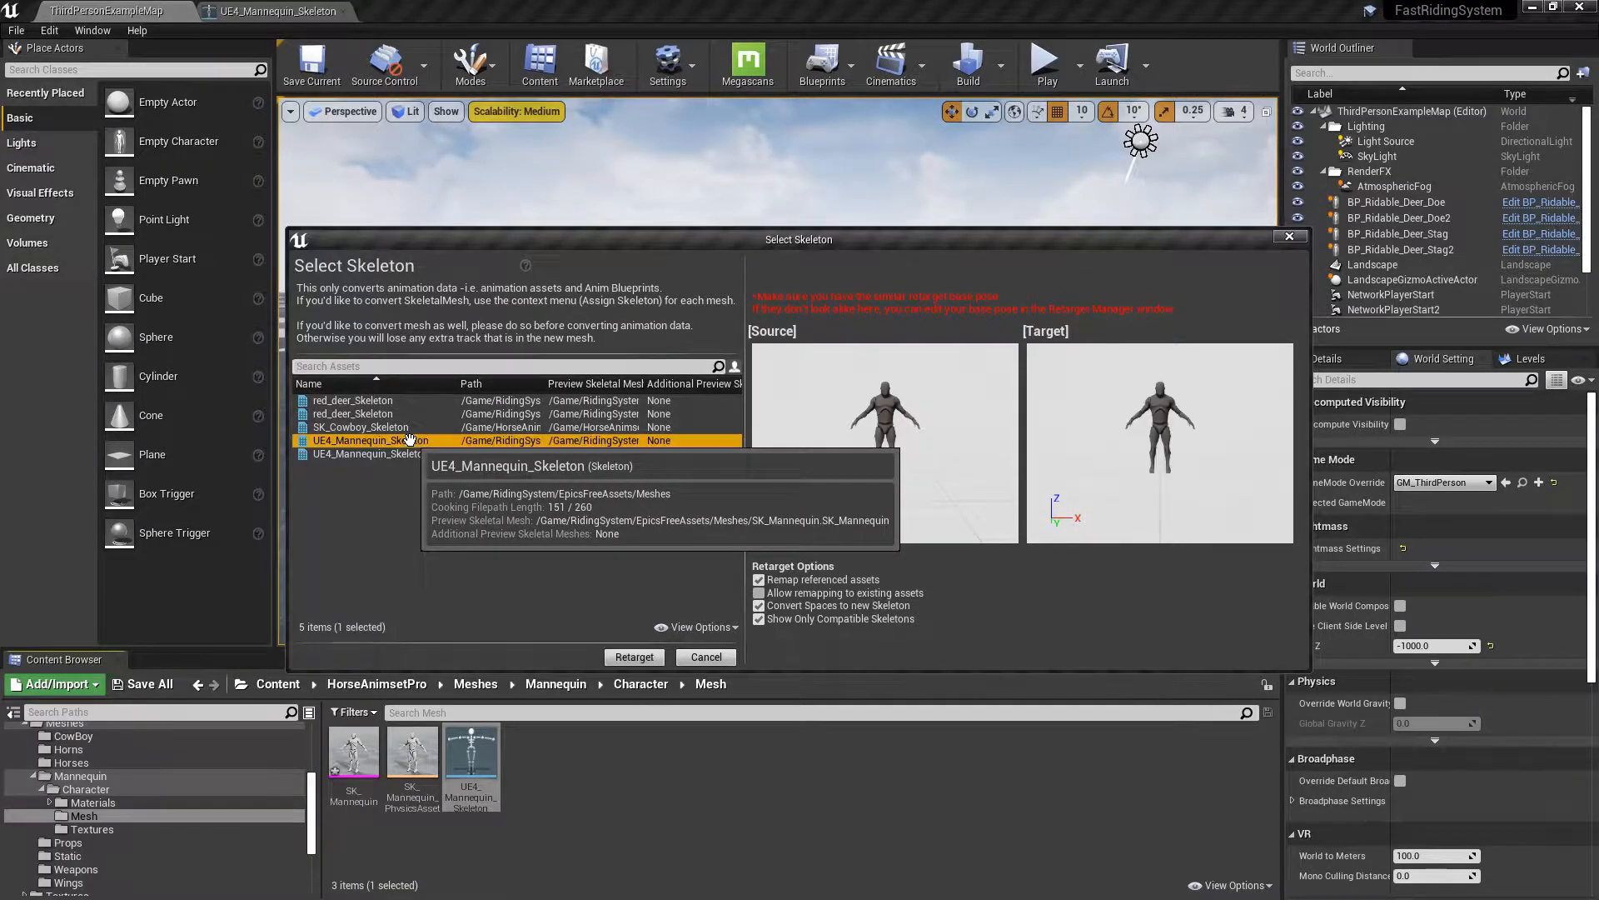
click(635, 656)
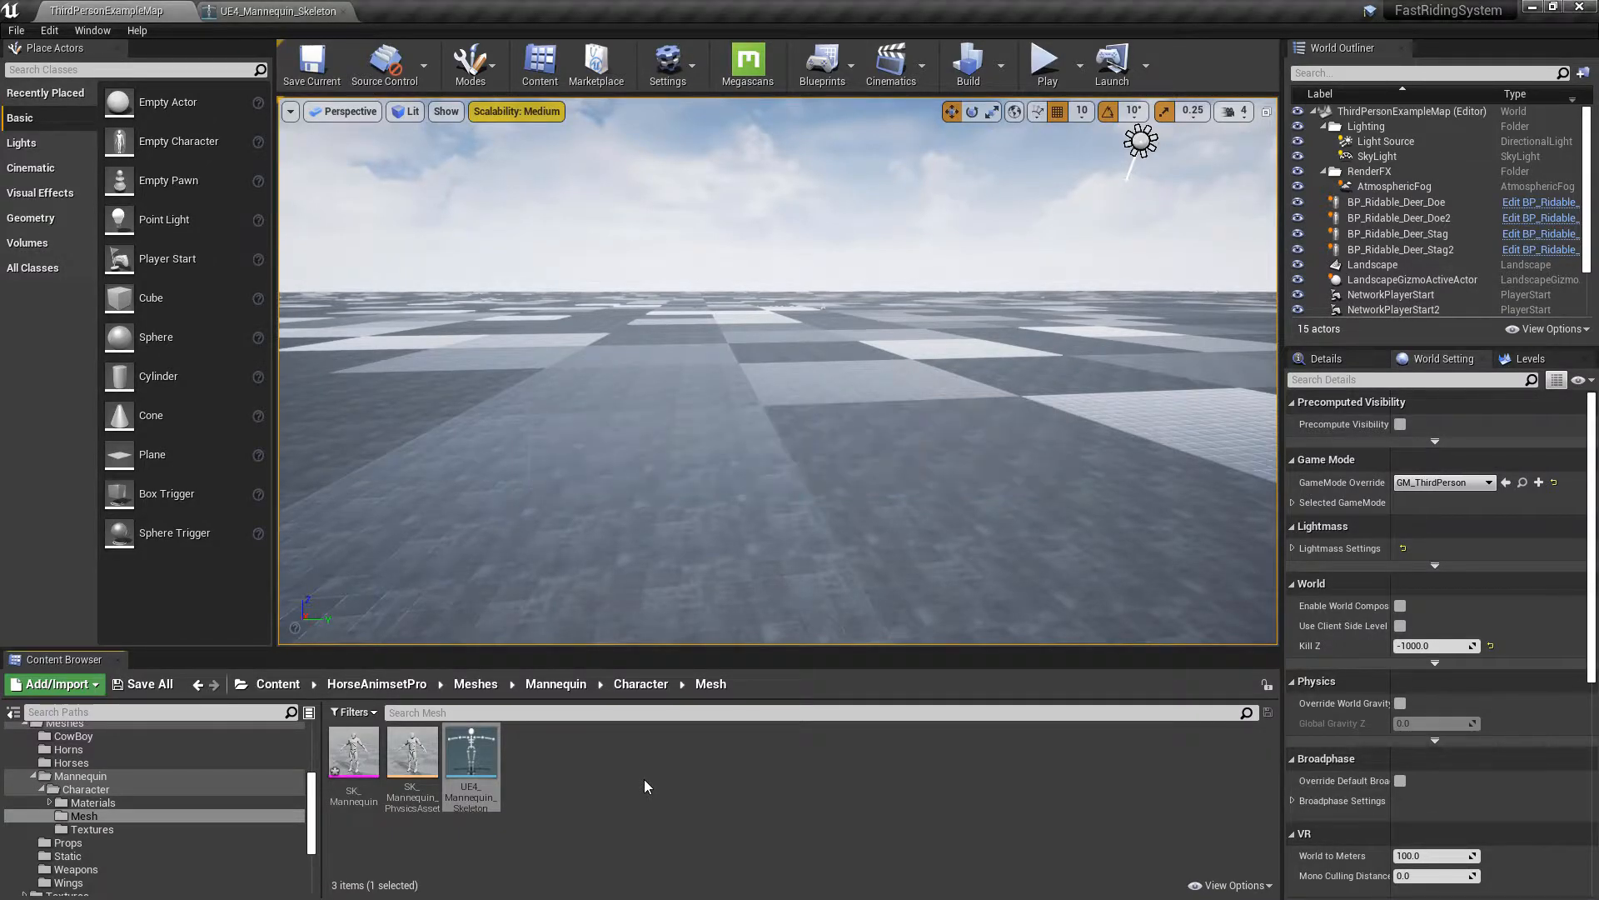
- Close the remaining skeleton editor and save all modified assets
click(349, 10)
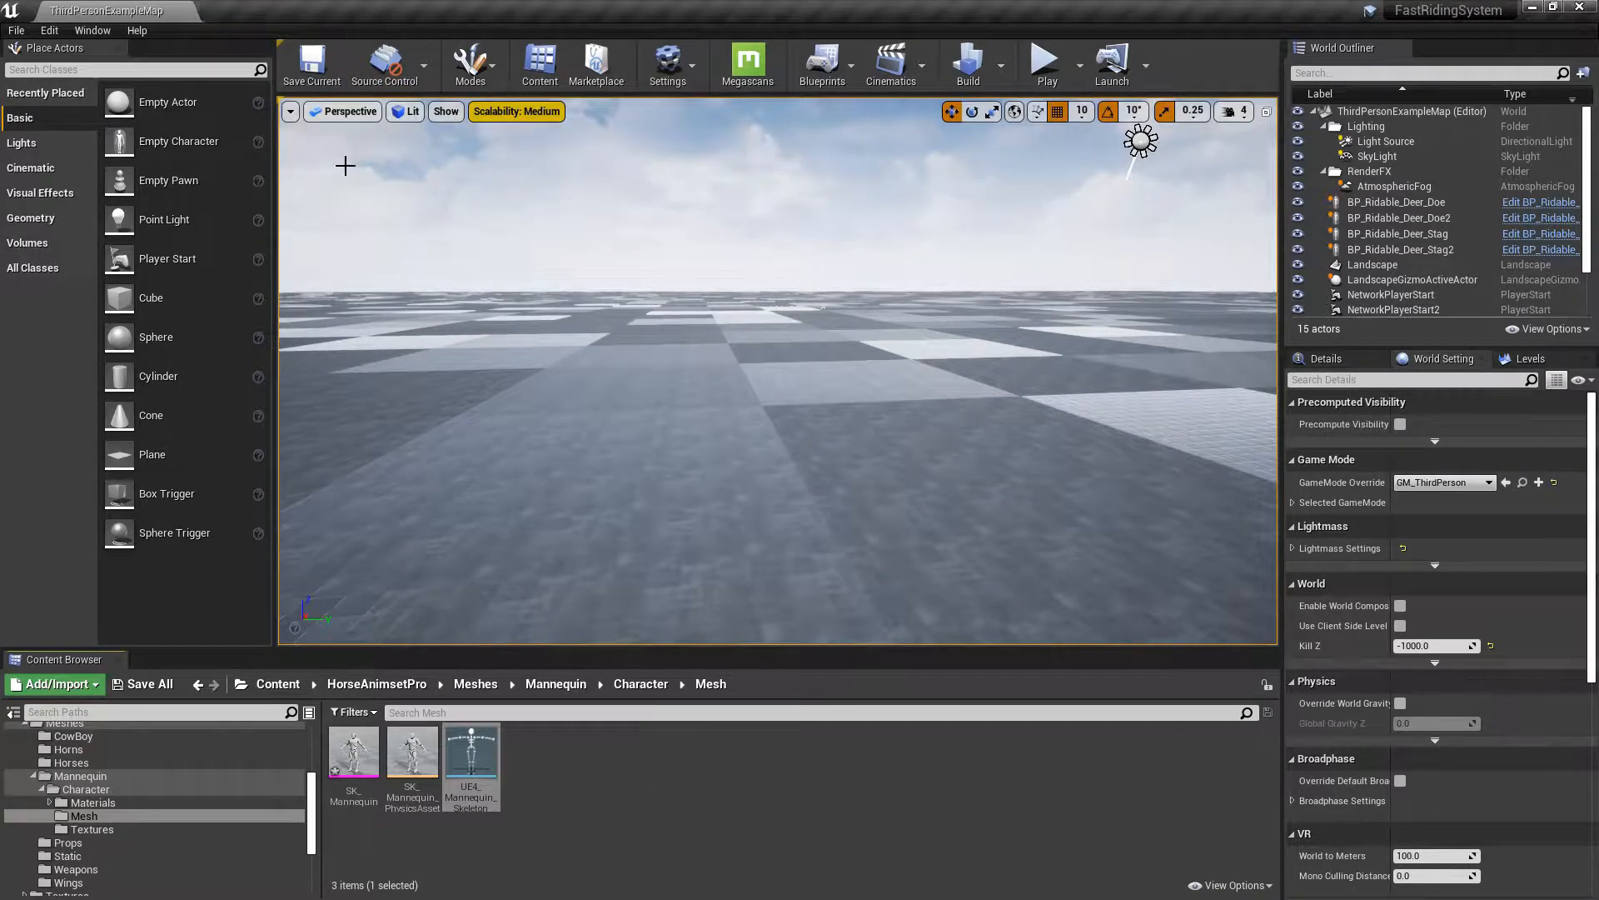
click(150, 681)
click(946, 612)
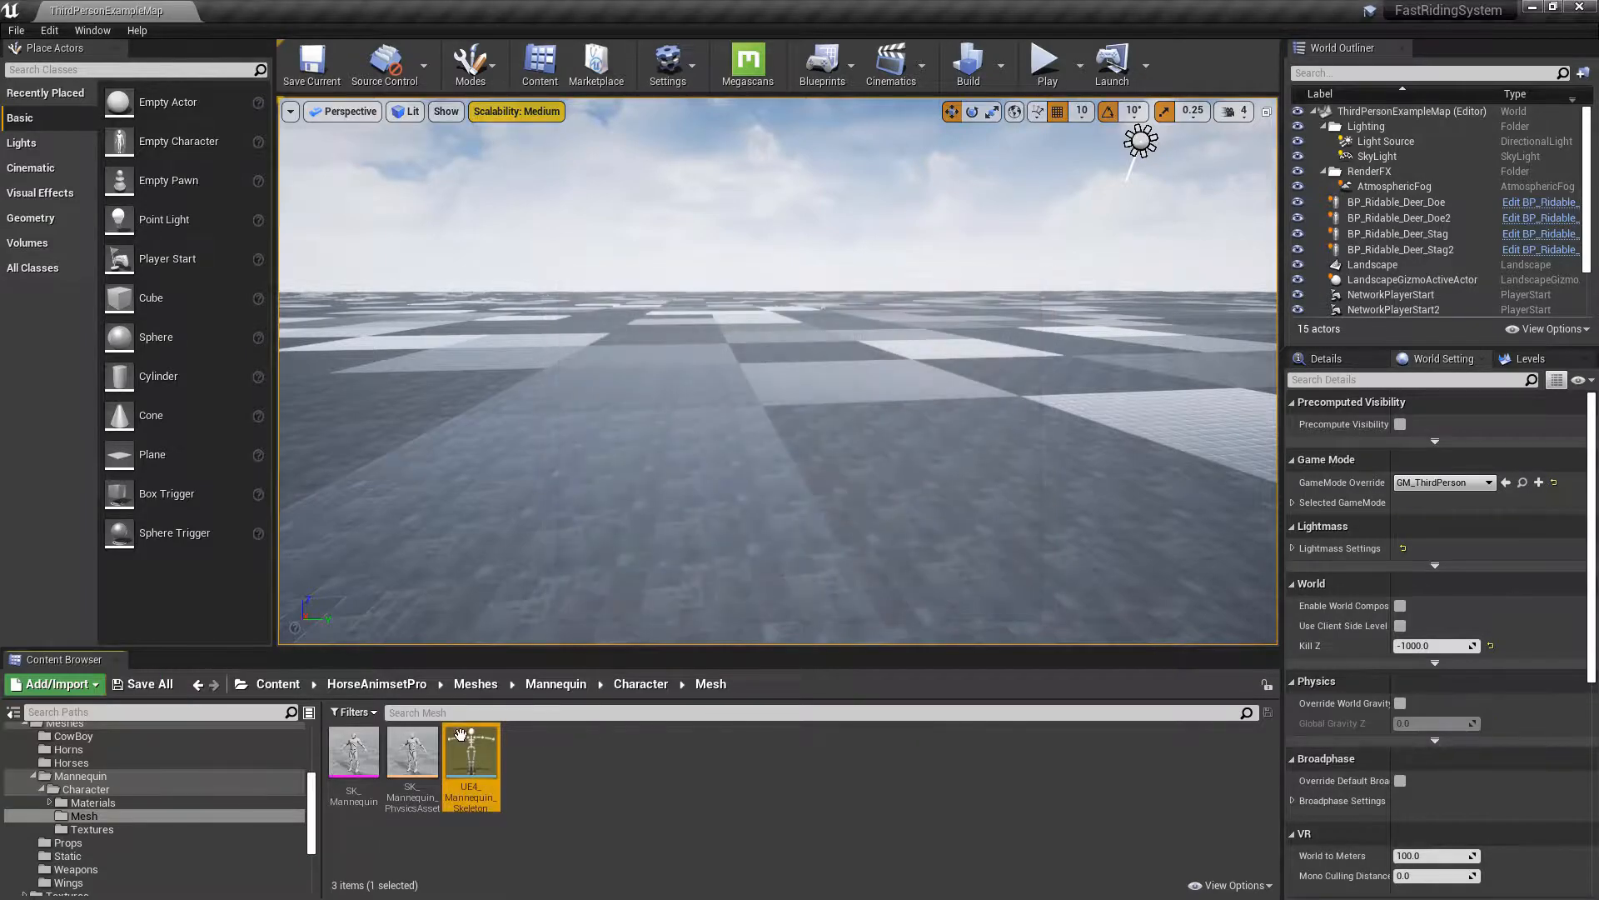
- Open the BP_ThirdPersonCharacter blueprint from RidingSystem/Blueprints/Characters and expand its Riding System Config and Rider Animations settings
scroll(182, 795, up, 5)
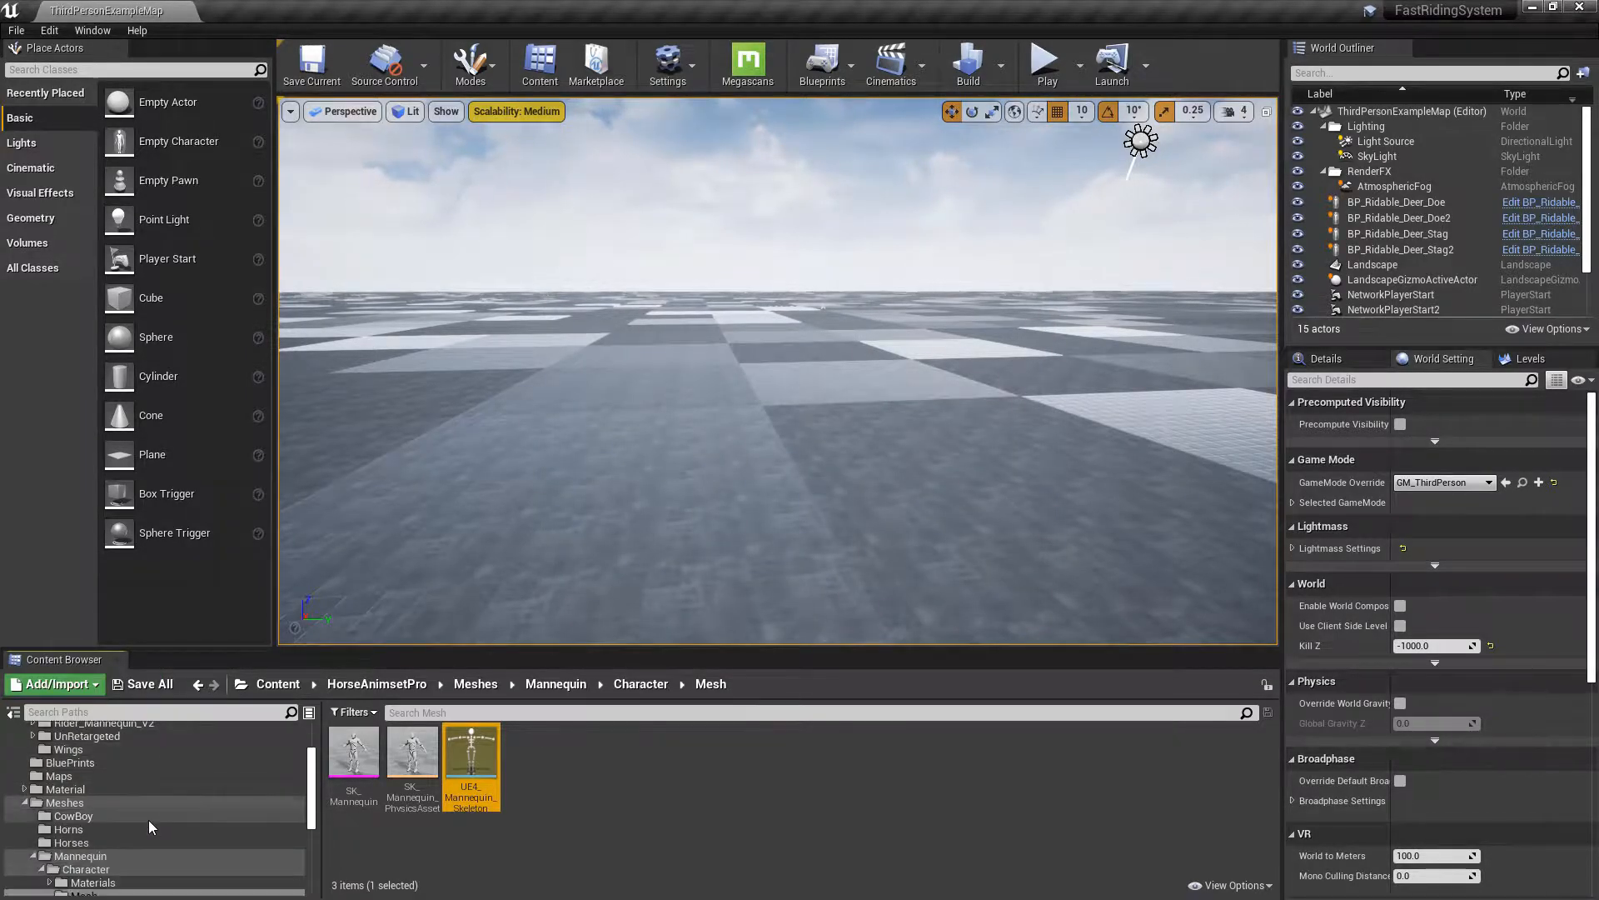
double_click(23, 749)
double_click(70, 760)
double_click(98, 786)
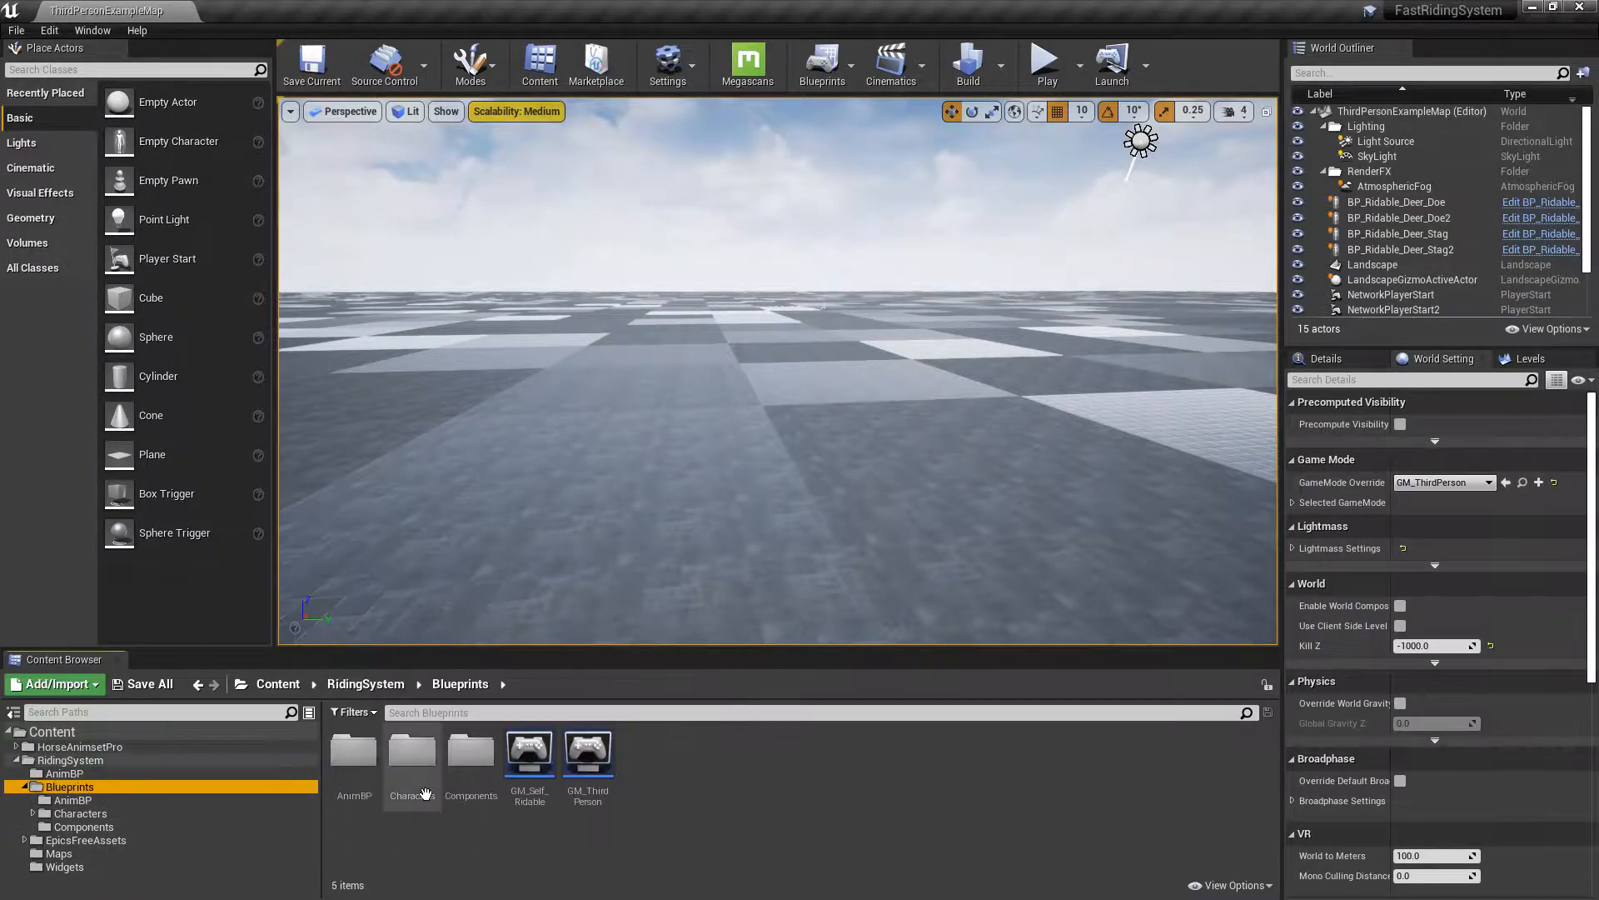
double_click(413, 752)
double_click(641, 750)
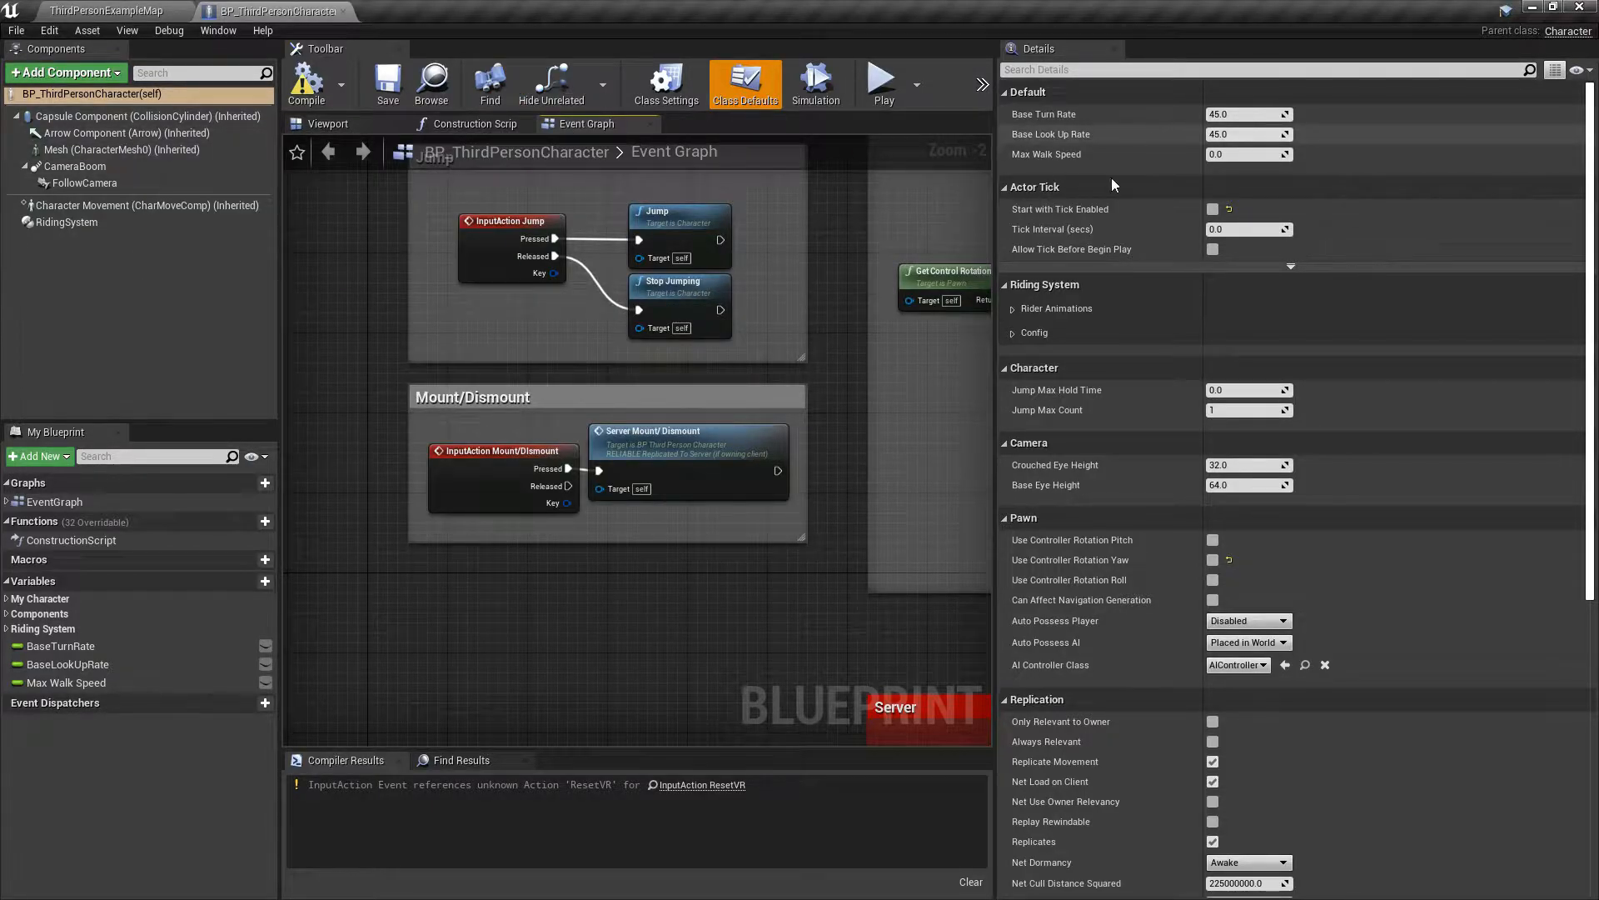
click(1012, 334)
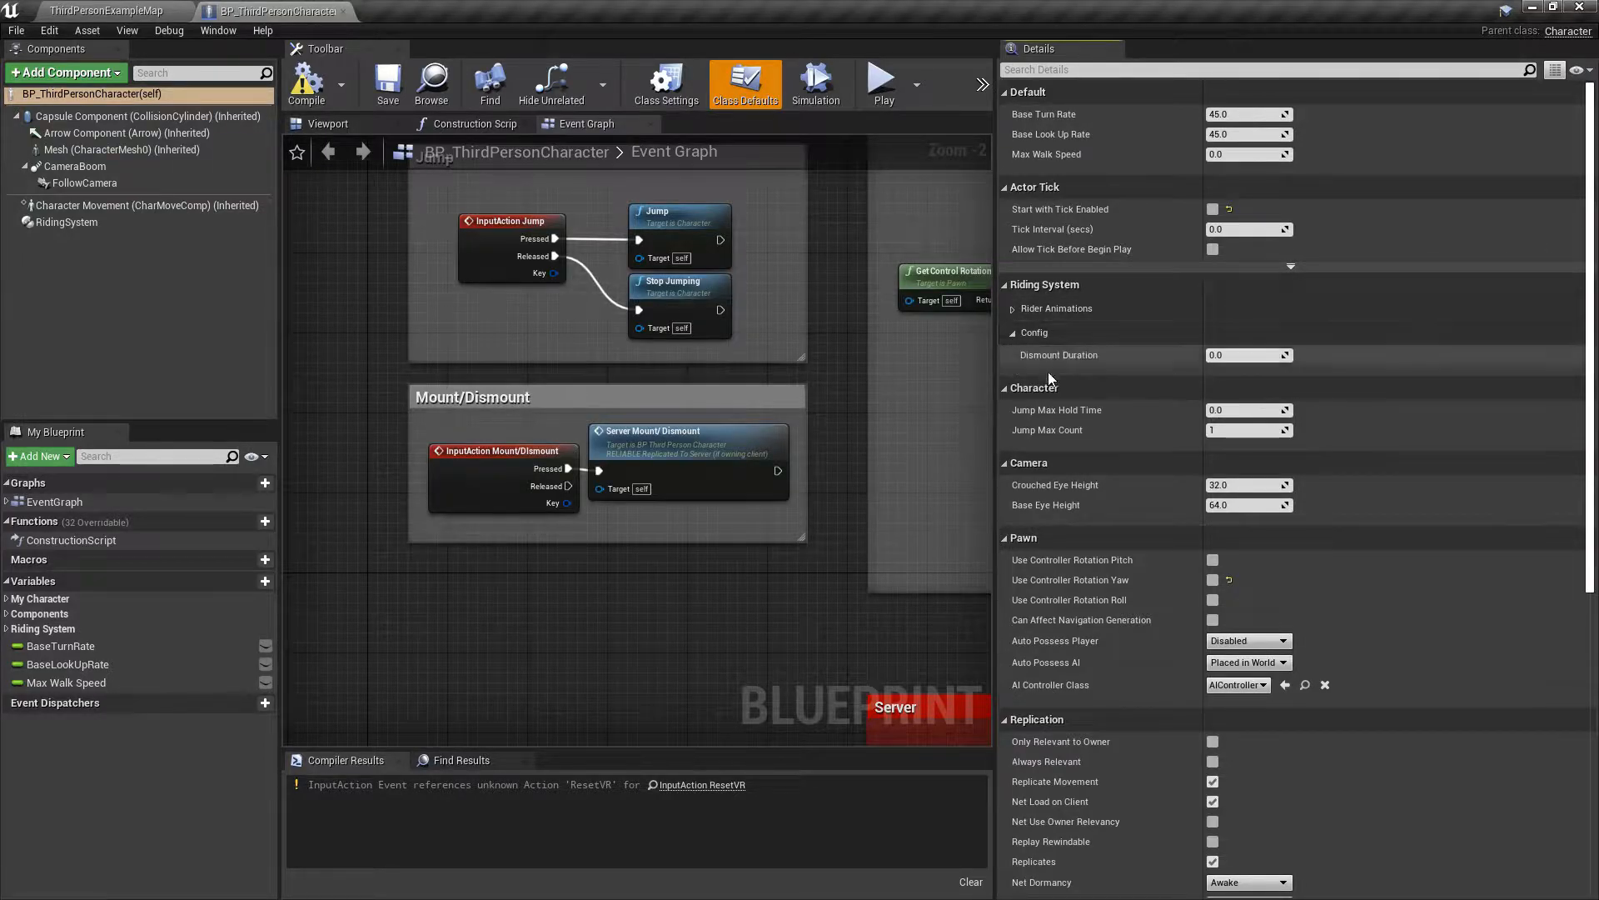
click(1013, 310)
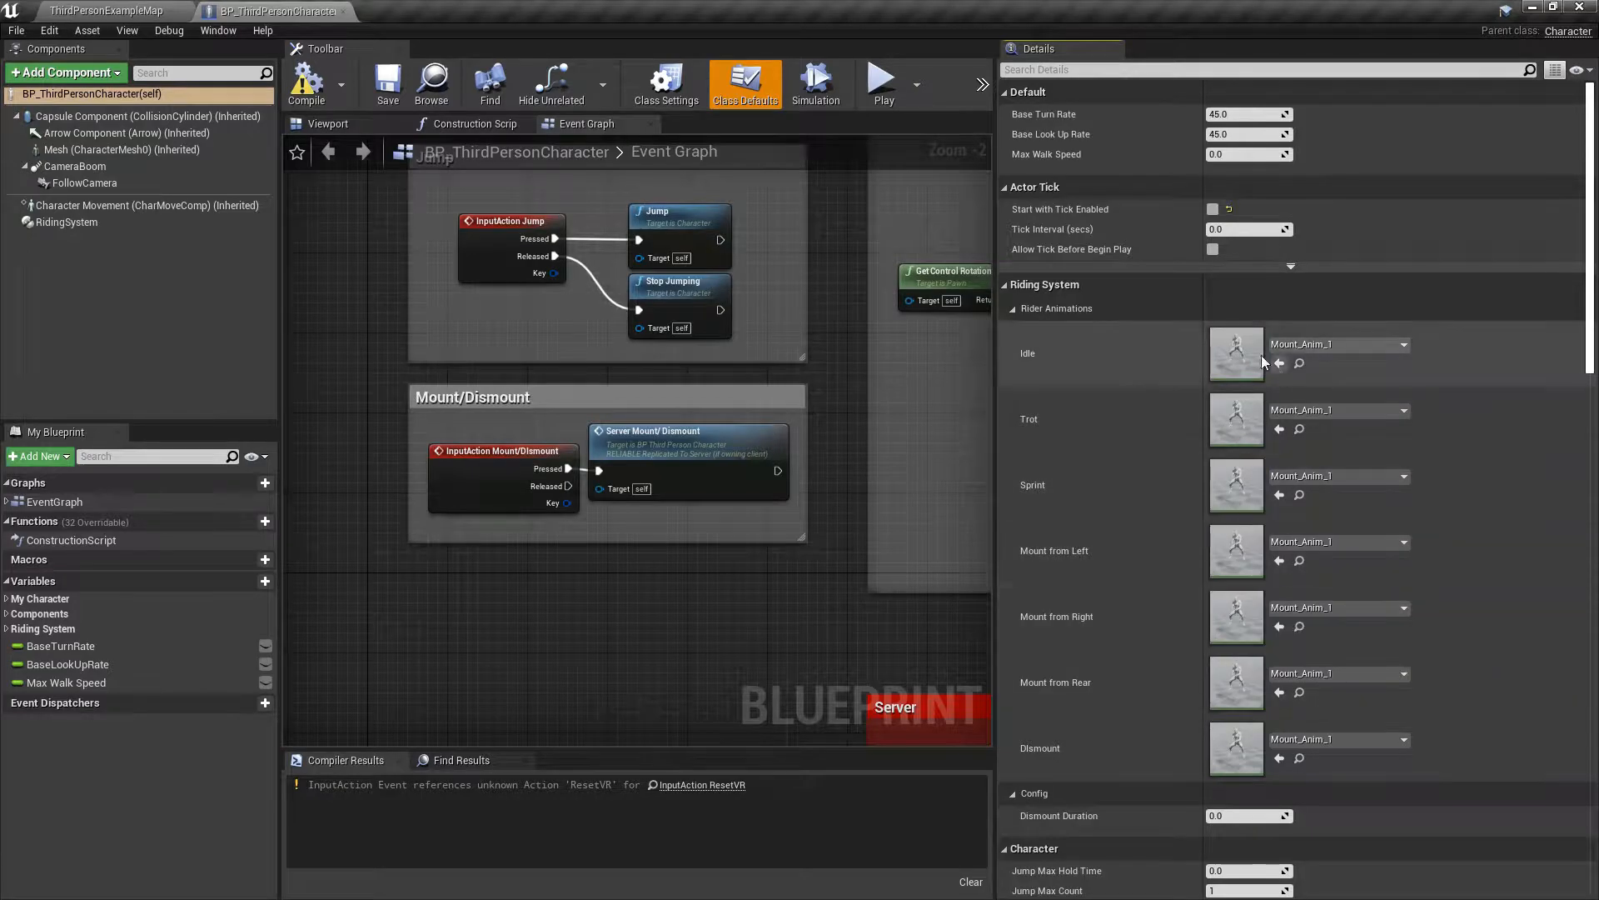
- Set the character's Idle rider animation to Rider_Idle01_v2
click(1338, 345)
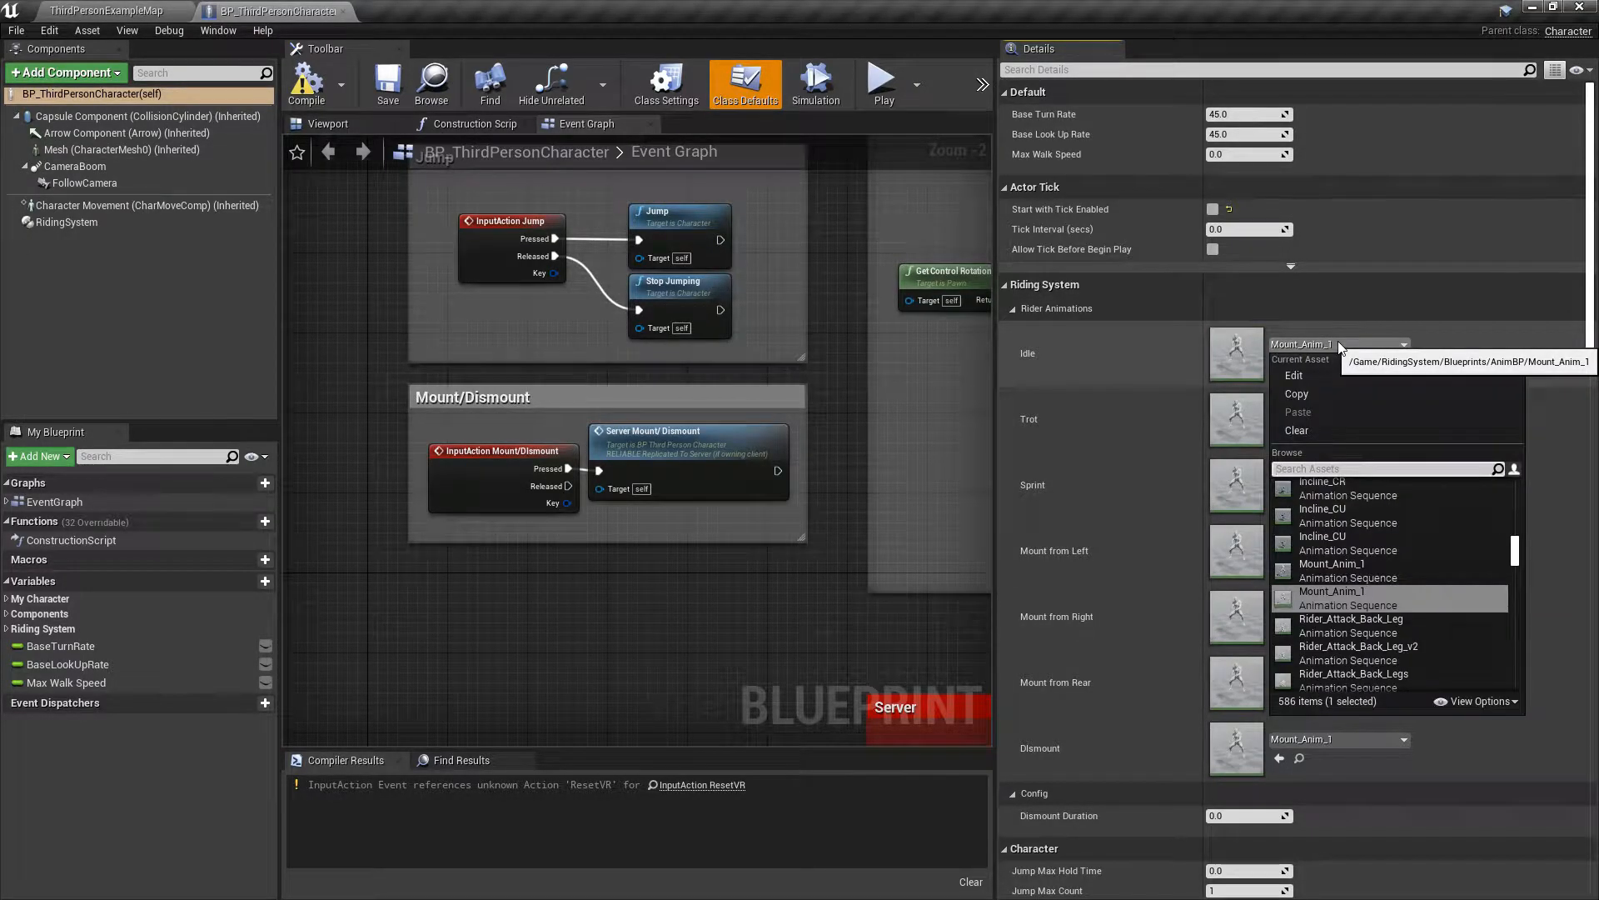
text(idle)
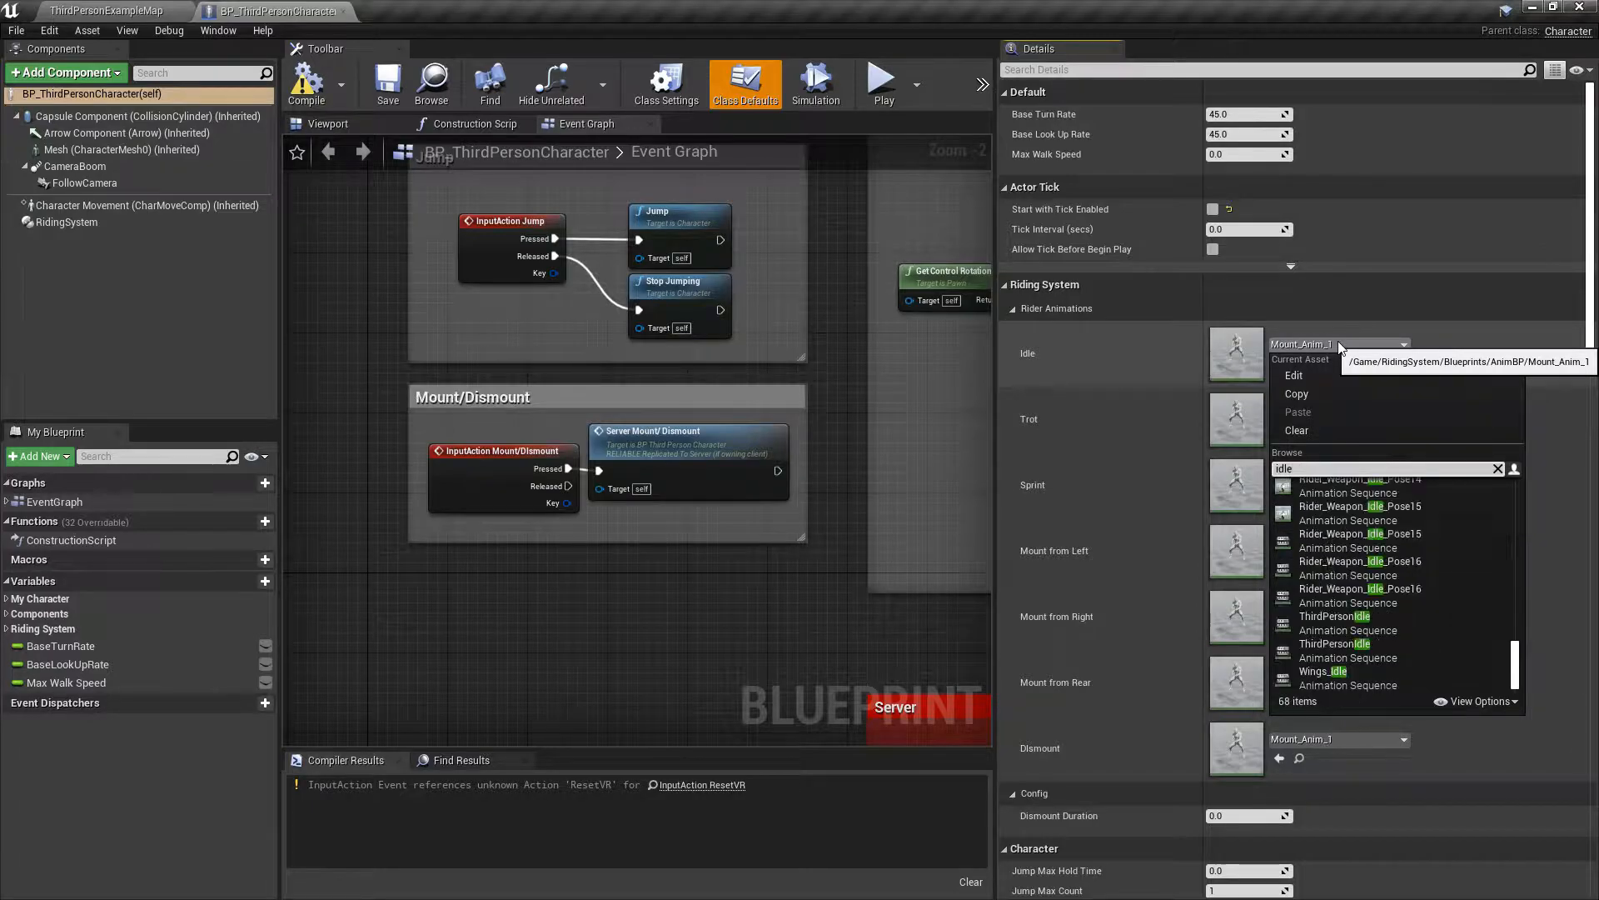
text(ri)
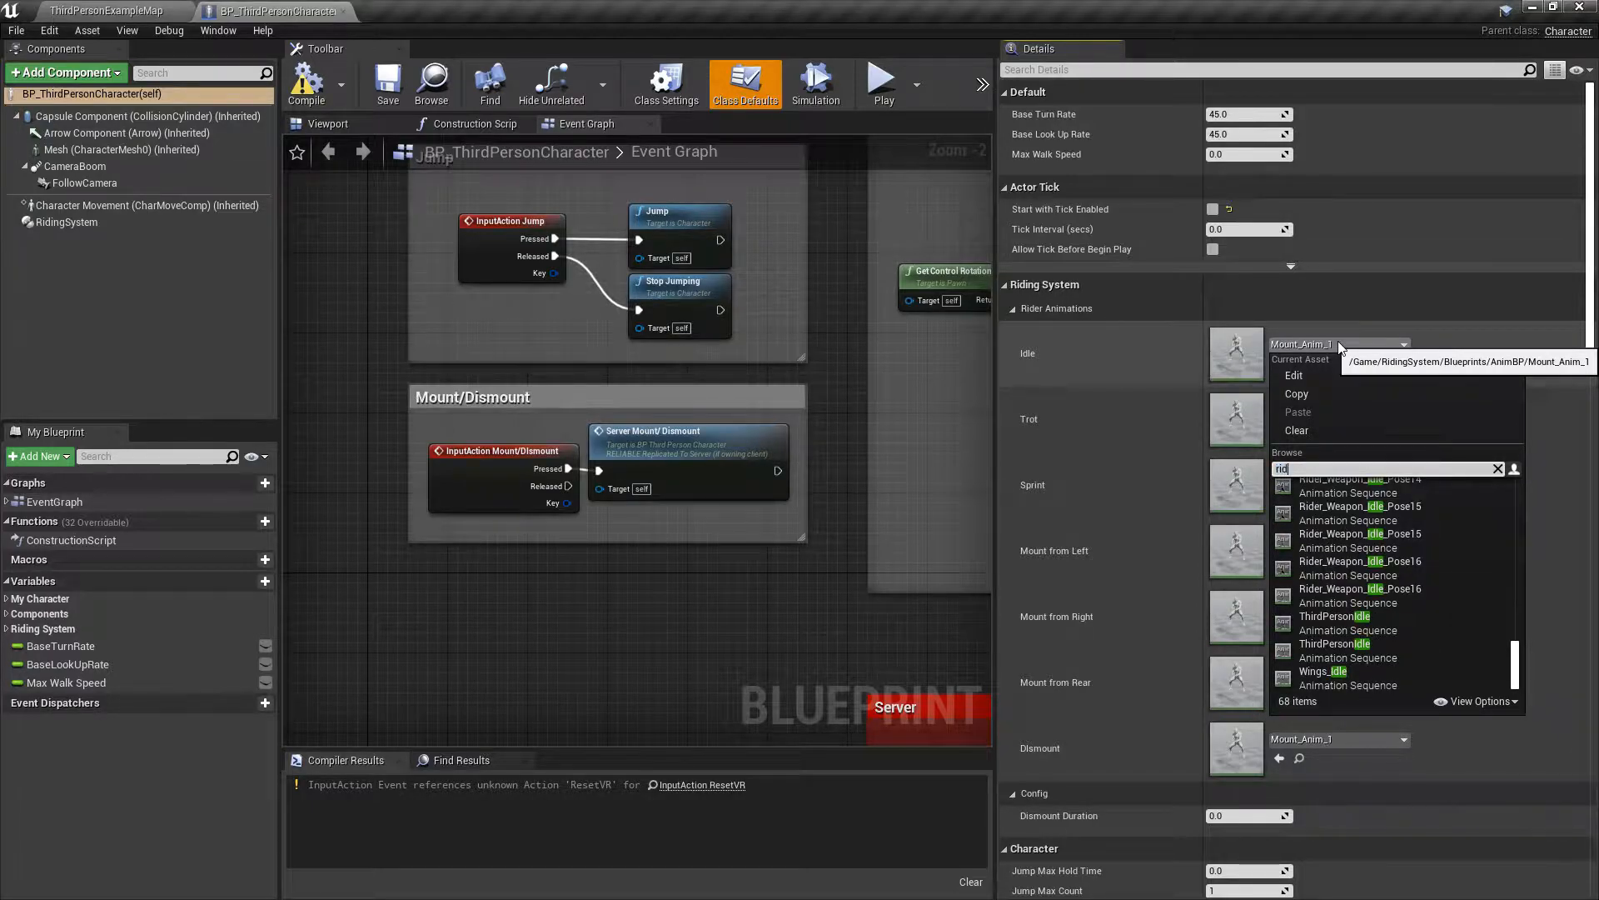
text(der_idle)
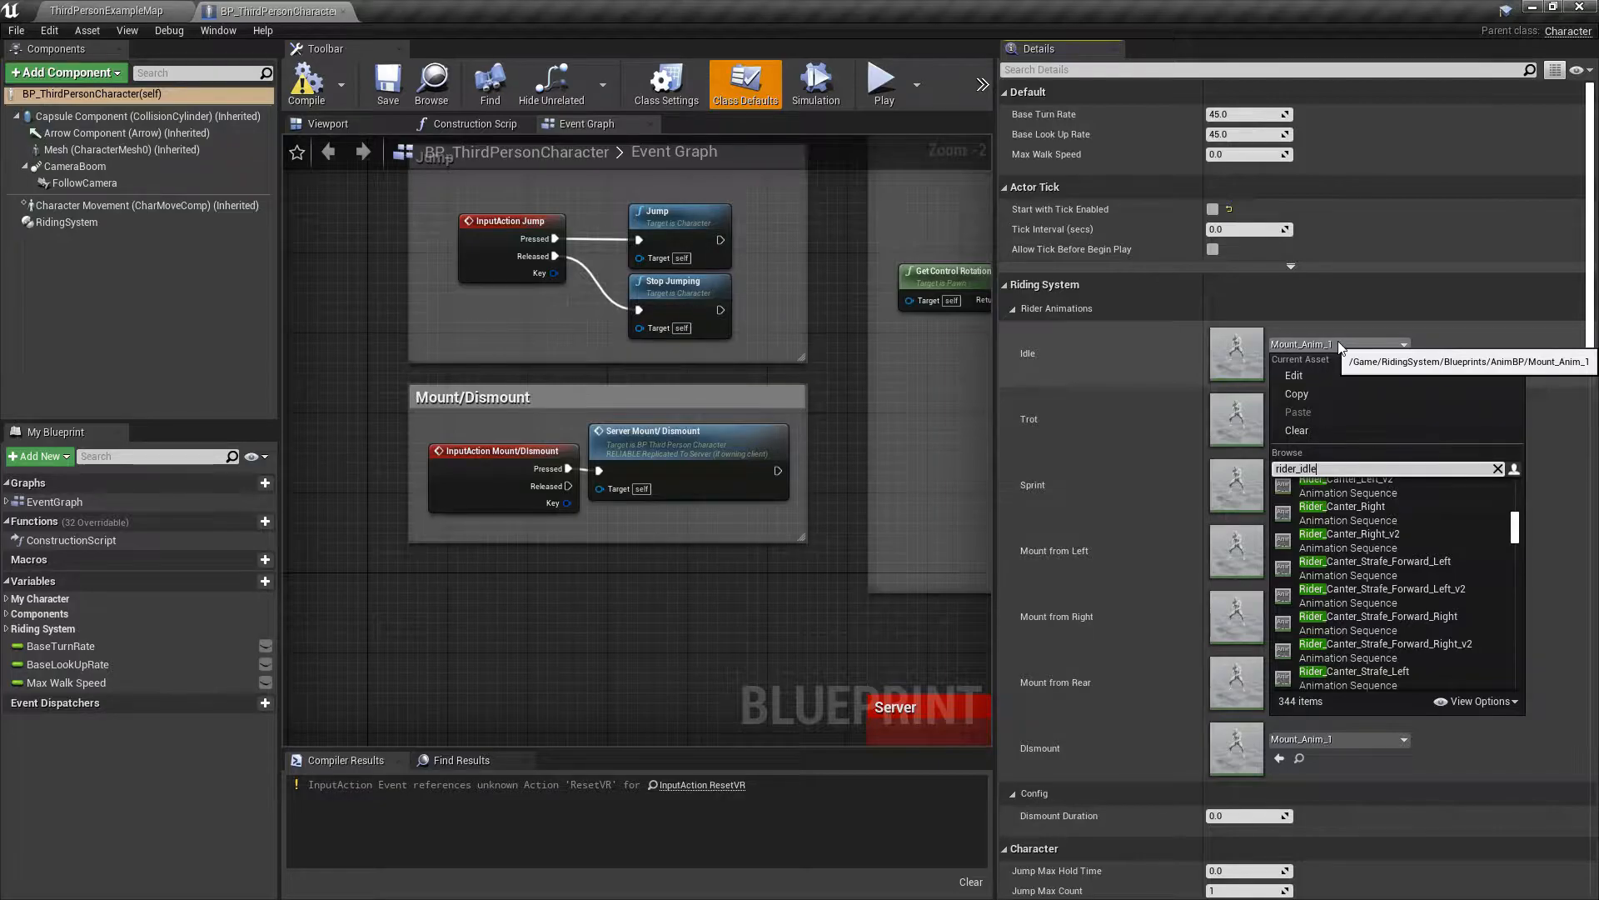
text(01)
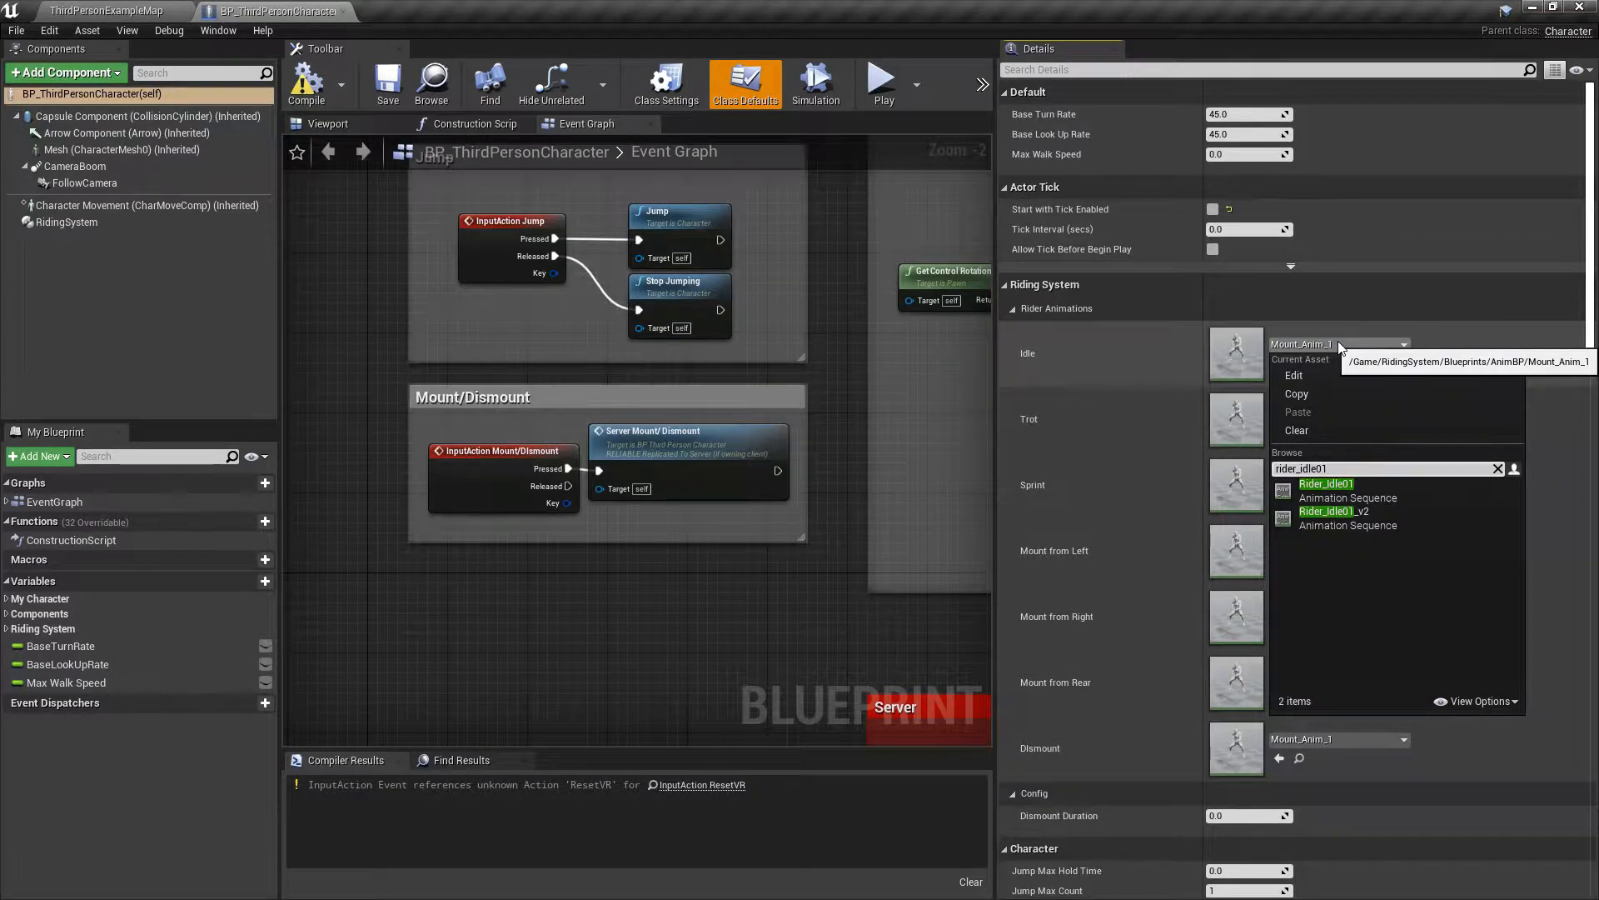
click(1363, 522)
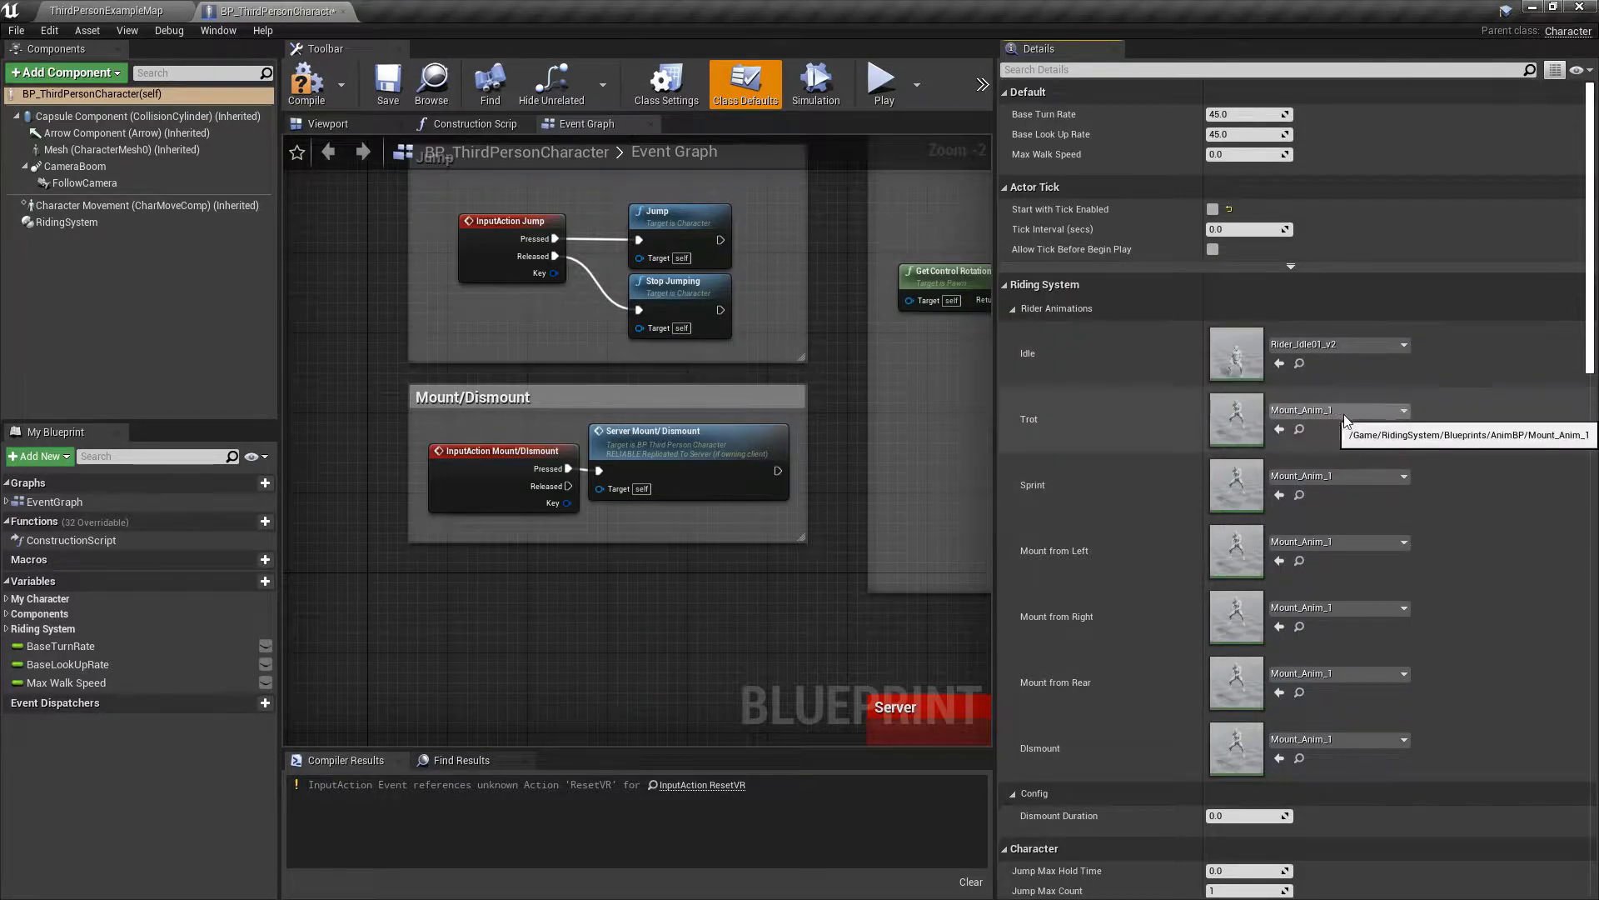
- Assign Rider_Trot_v2 as the Trot rider animation and Rider_Sprint_v2 as the Sprint rider animation
click(1350, 411)
text(rider_trot_)
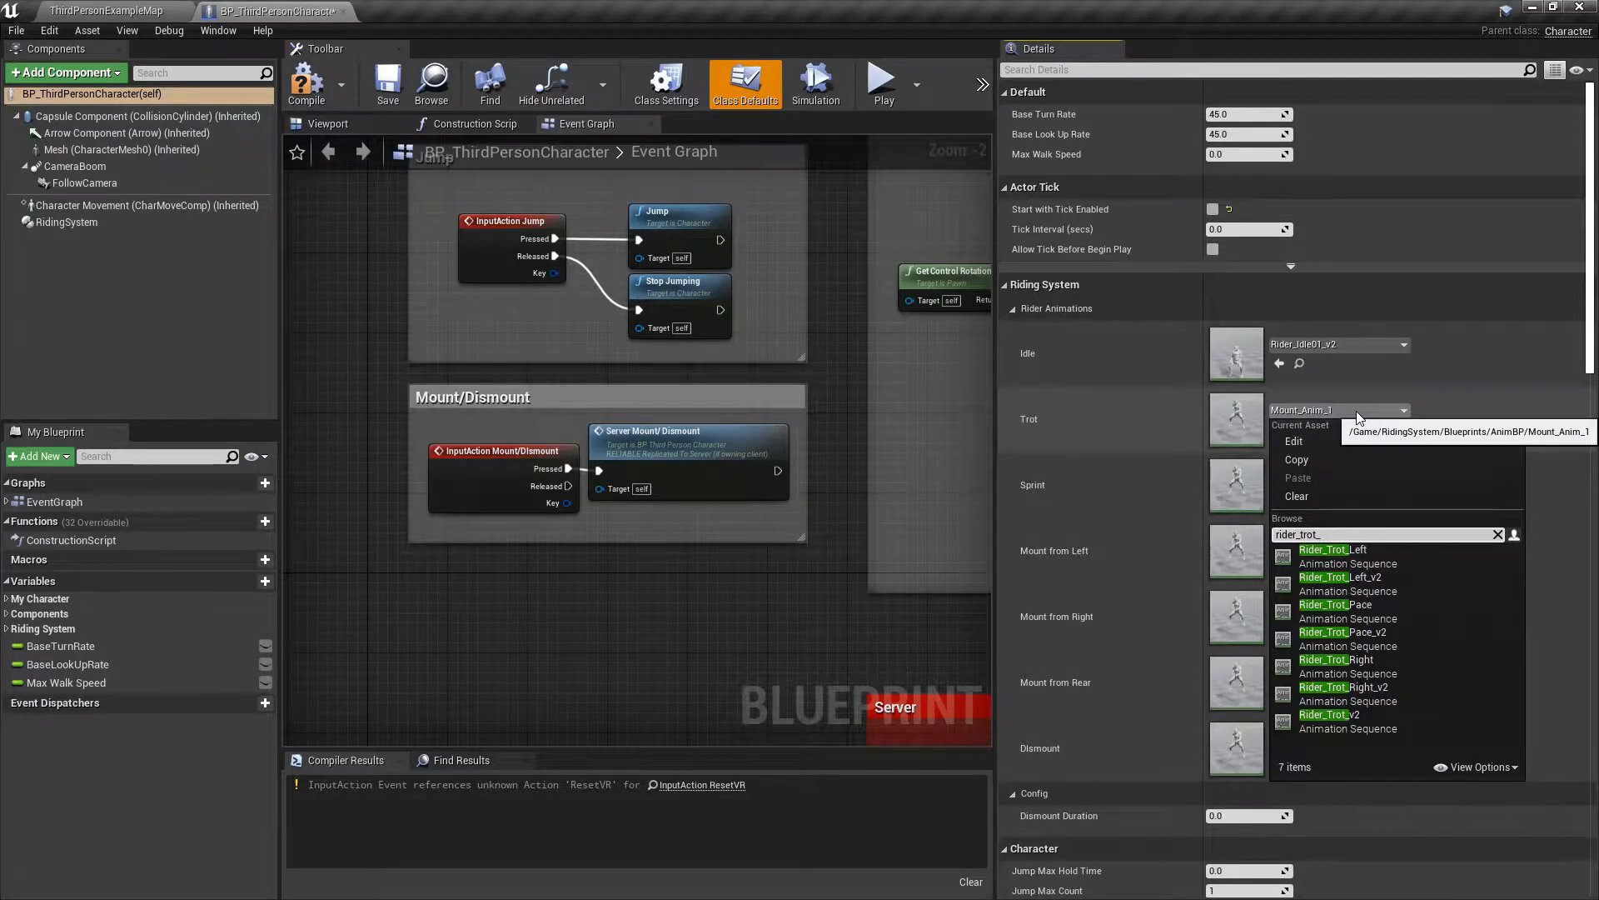
click(1338, 728)
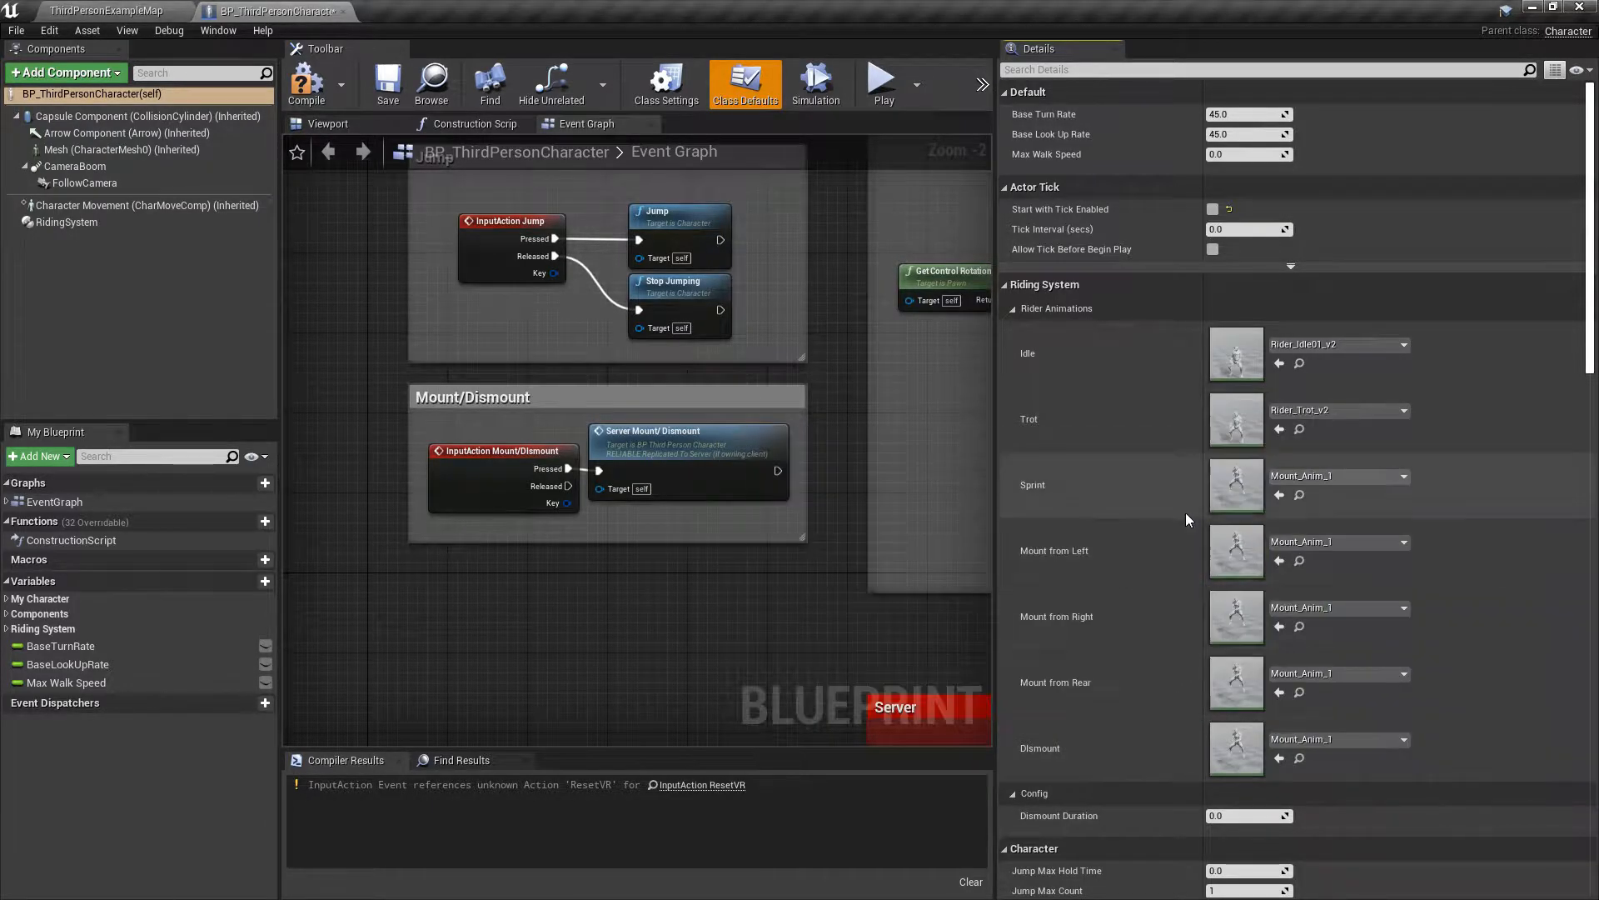
click(1331, 478)
text(rider_sprint_)
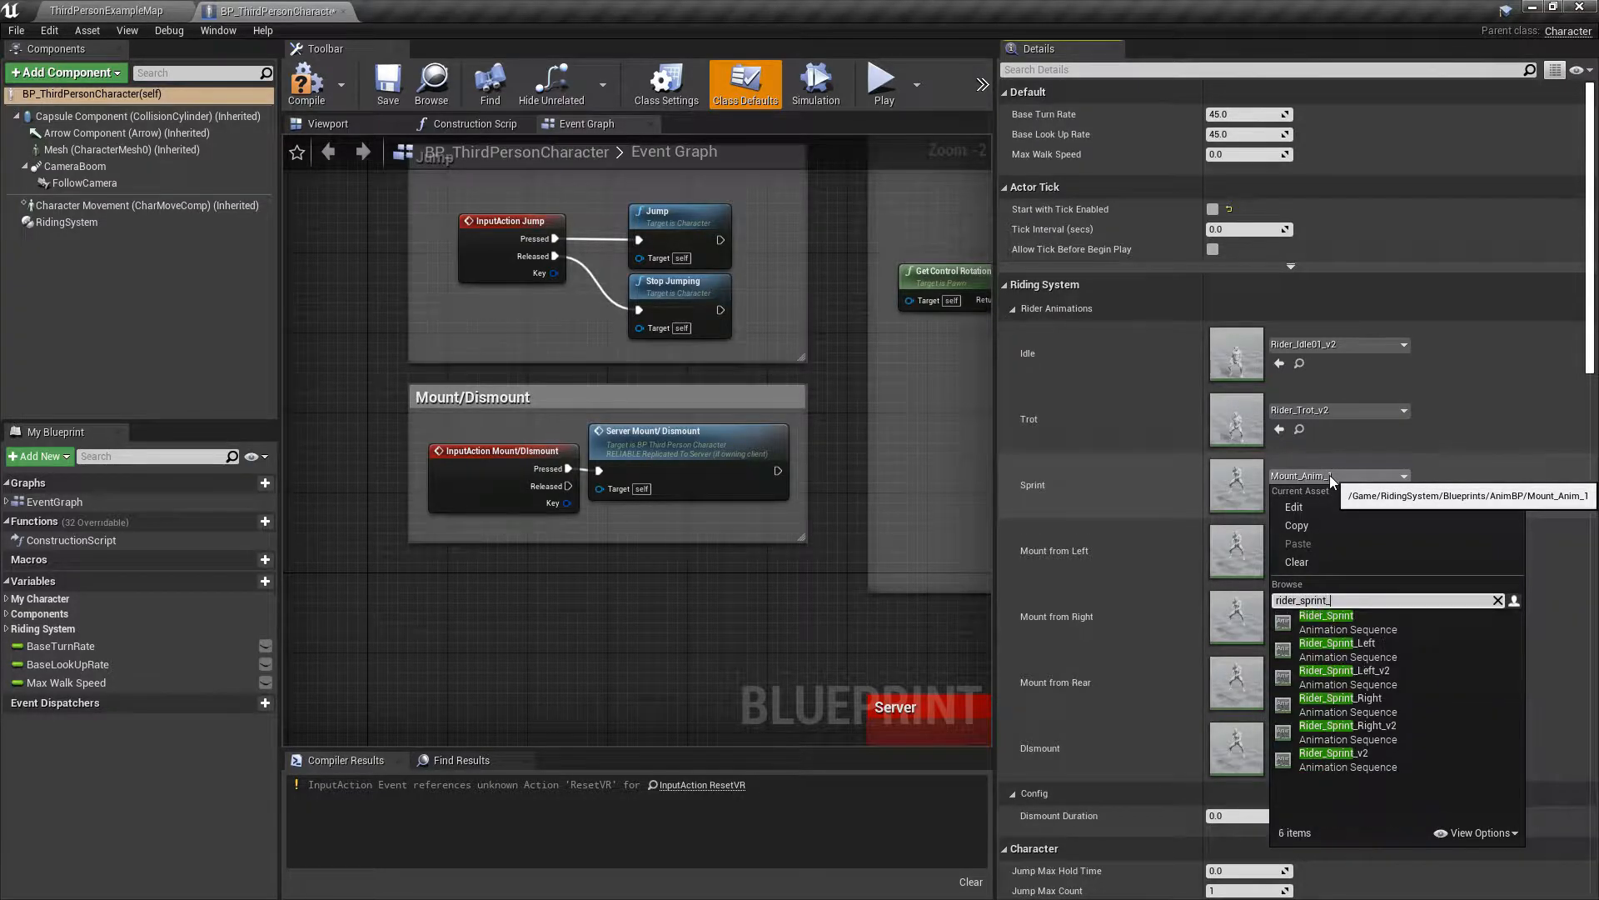
click(1333, 728)
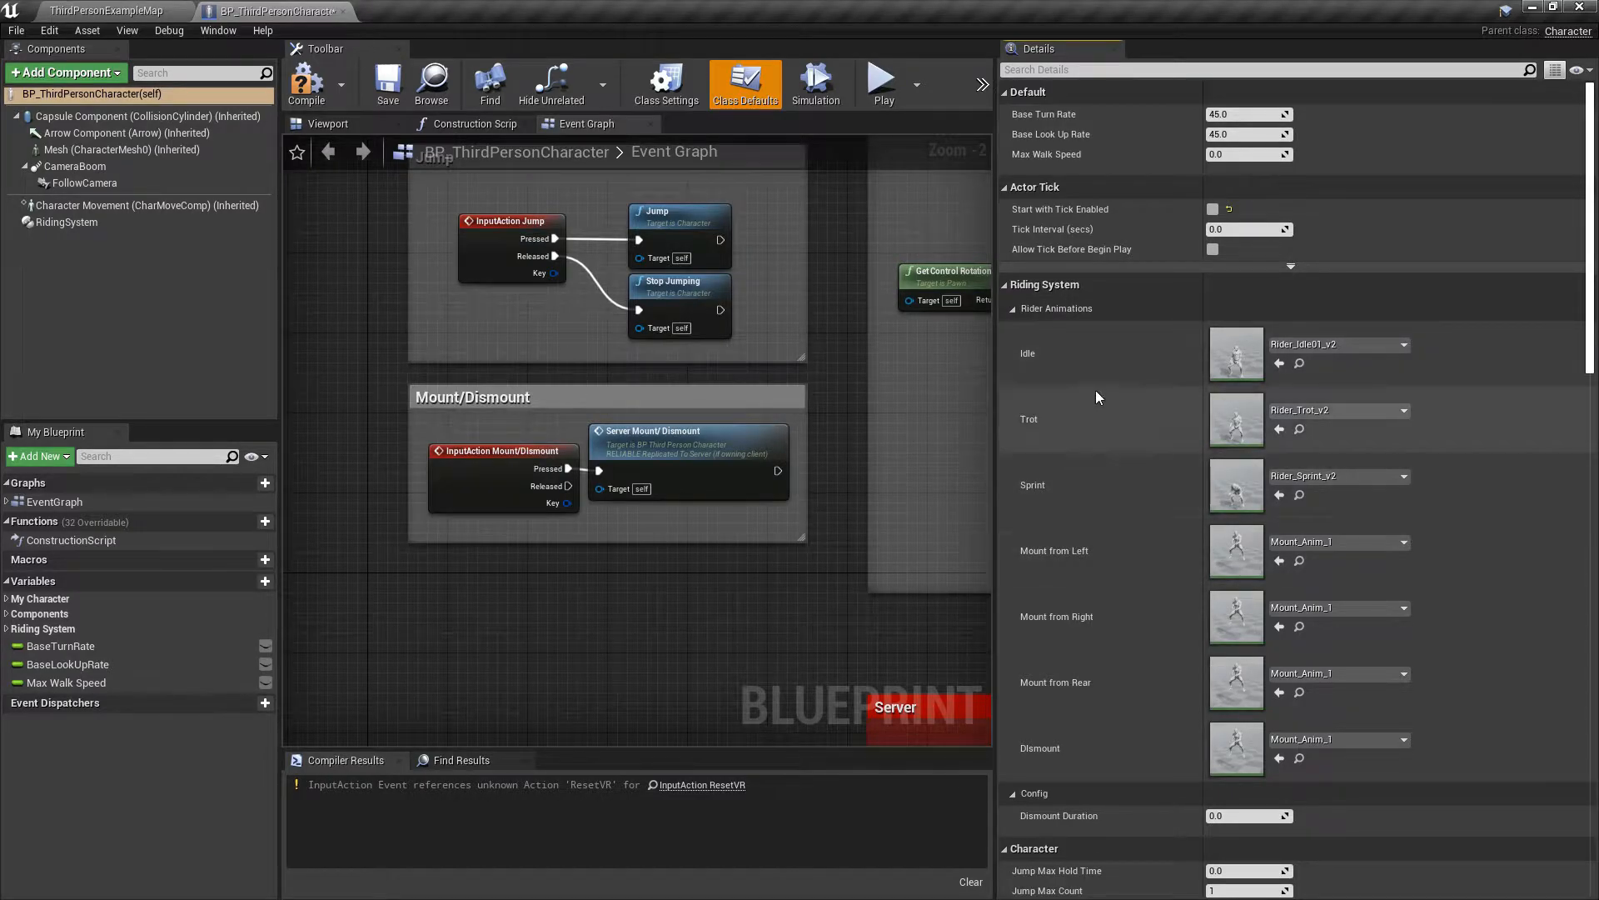
- Set the character's Dismount rider animation to Rider_Dismount_Left_v2
click(1376, 743)
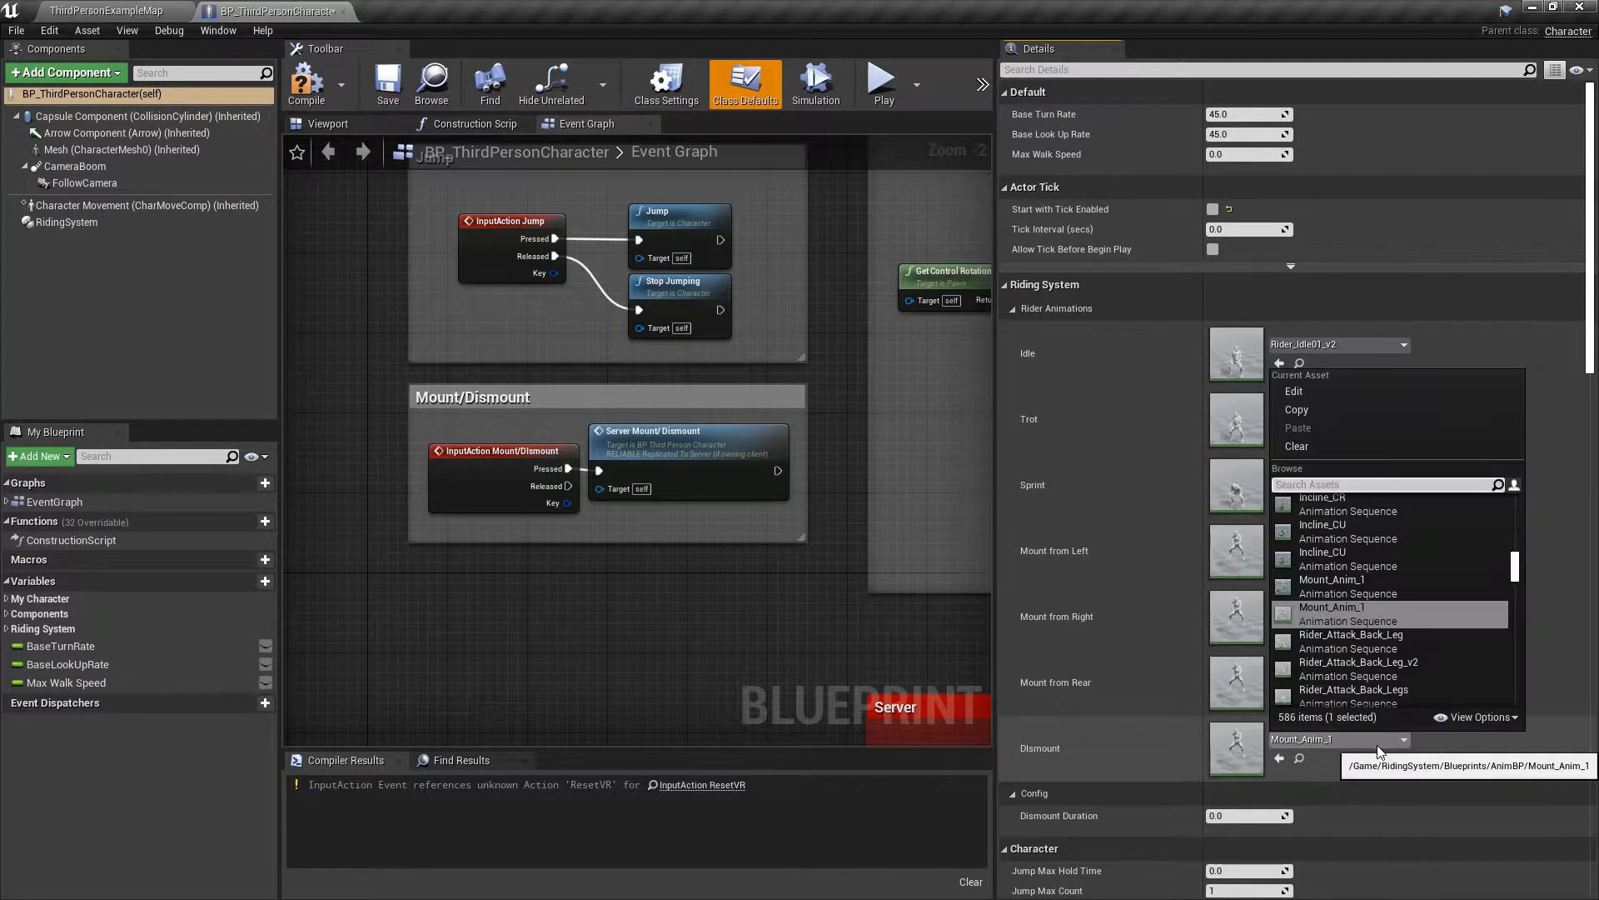
text(dismount_)
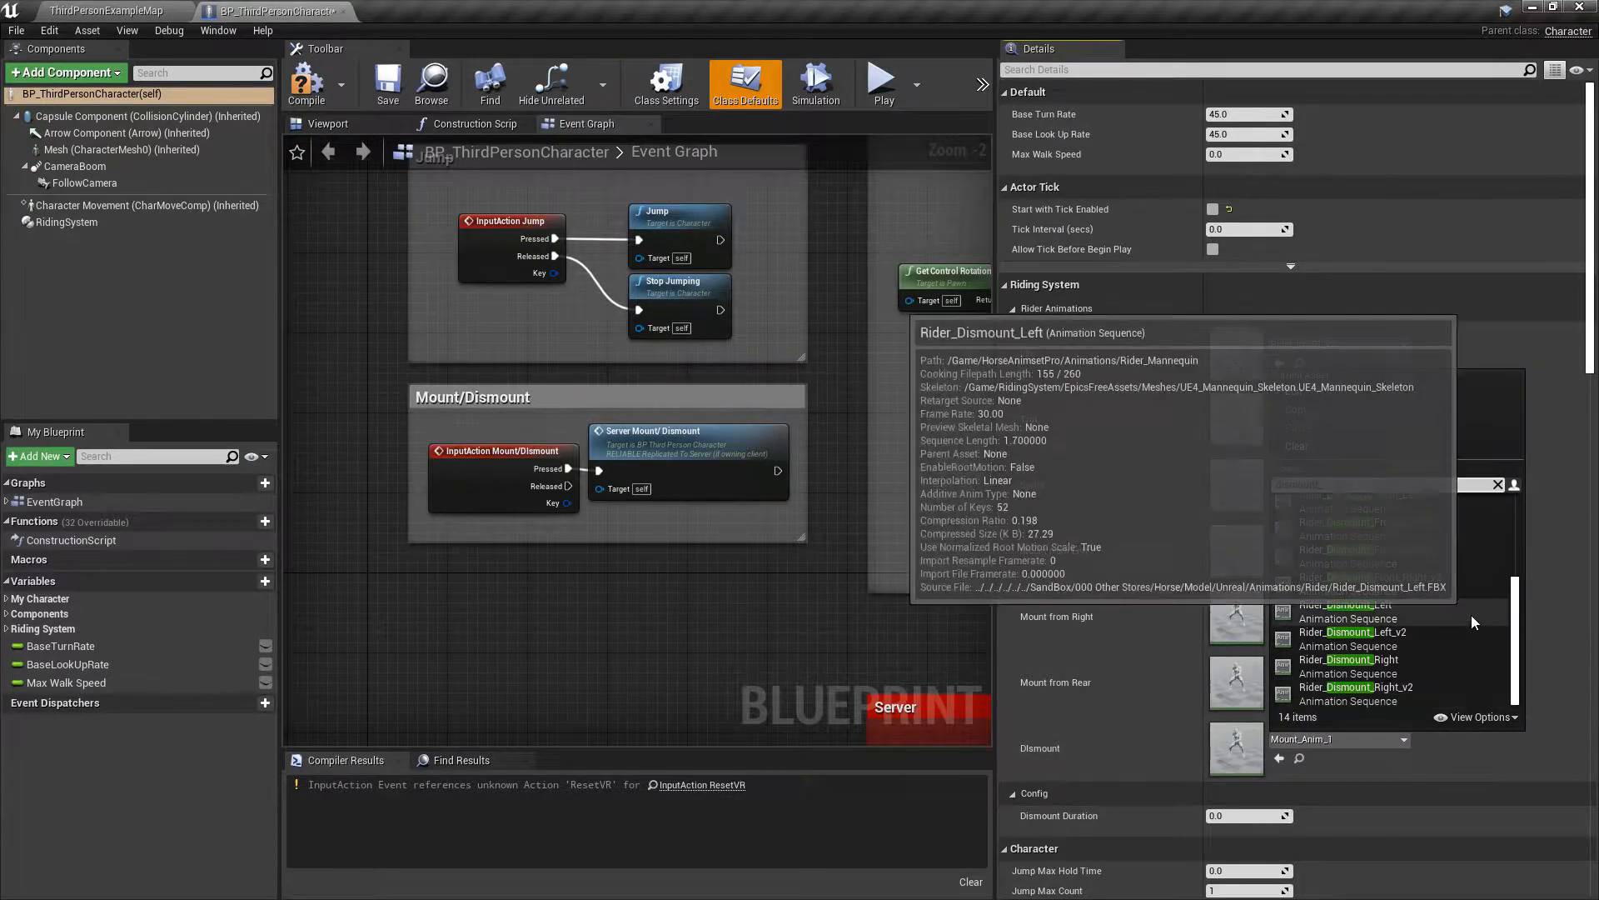
click(1401, 638)
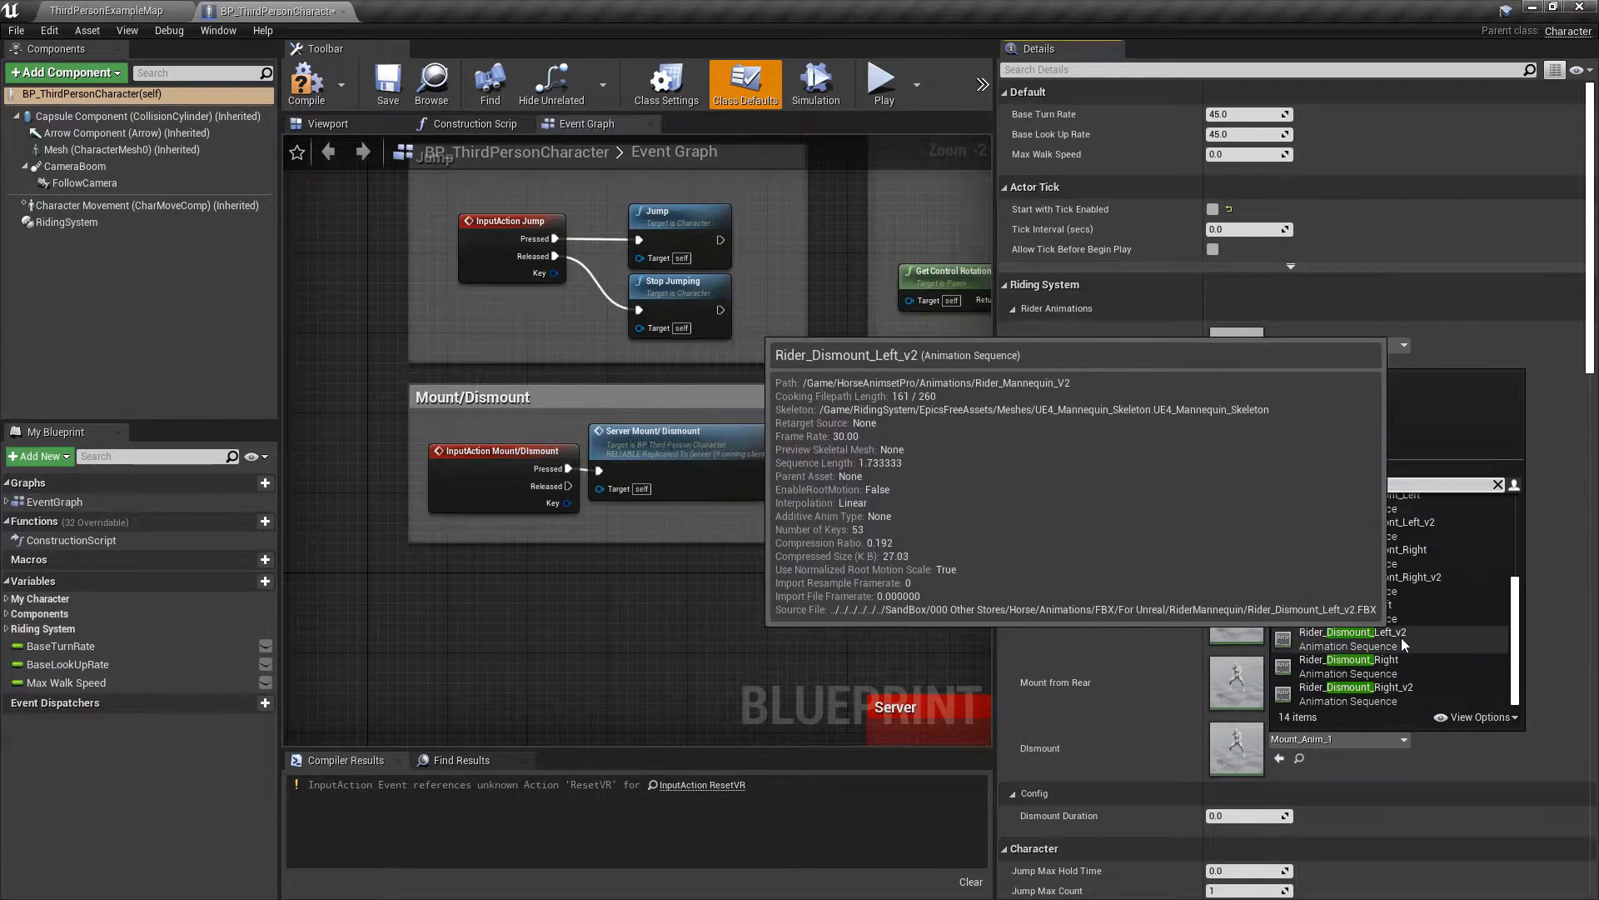
- Assign Rider_Mount_Left_v2 to Mount from Left and Rider_Mount_Right_v2 to Mount from Right
click(1359, 543)
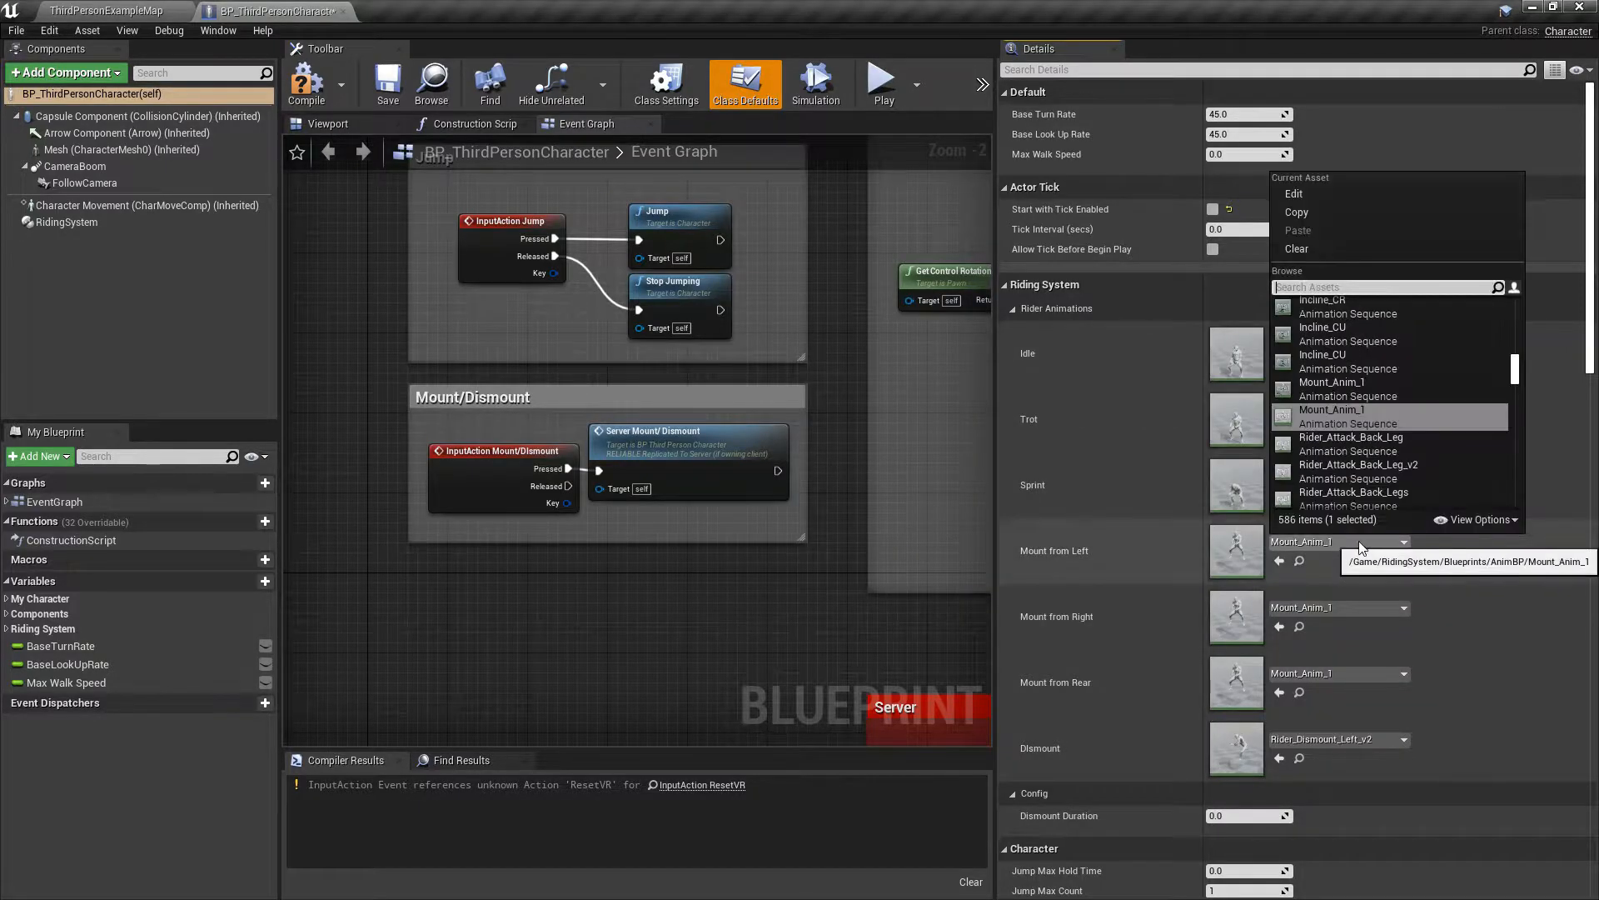
text(rider_mount_)
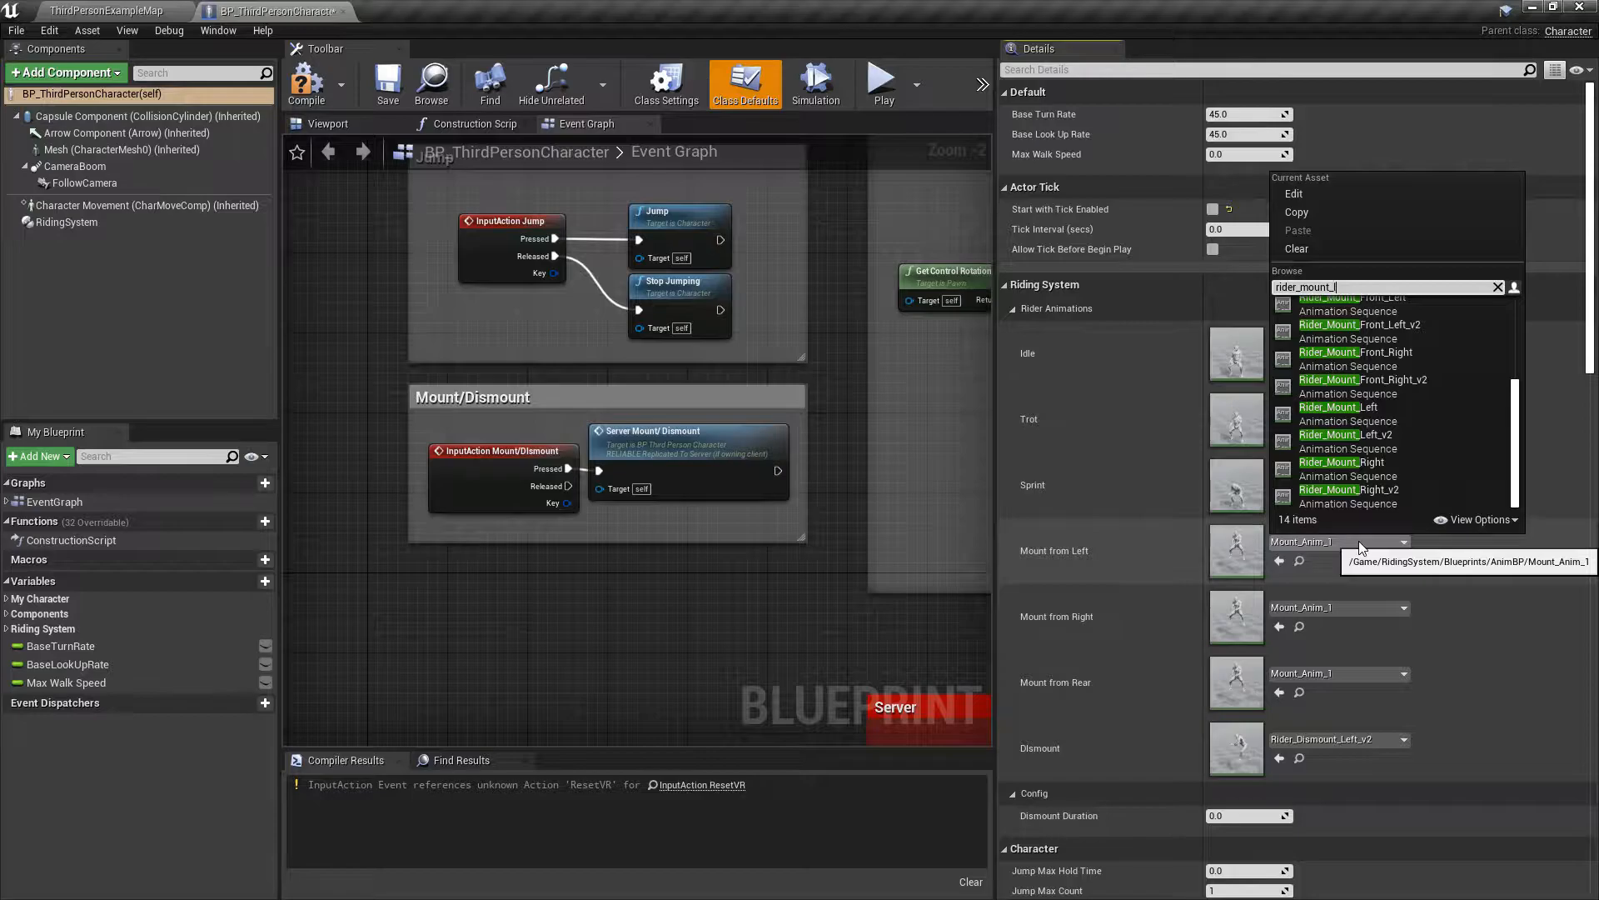
text(left)
click(1322, 330)
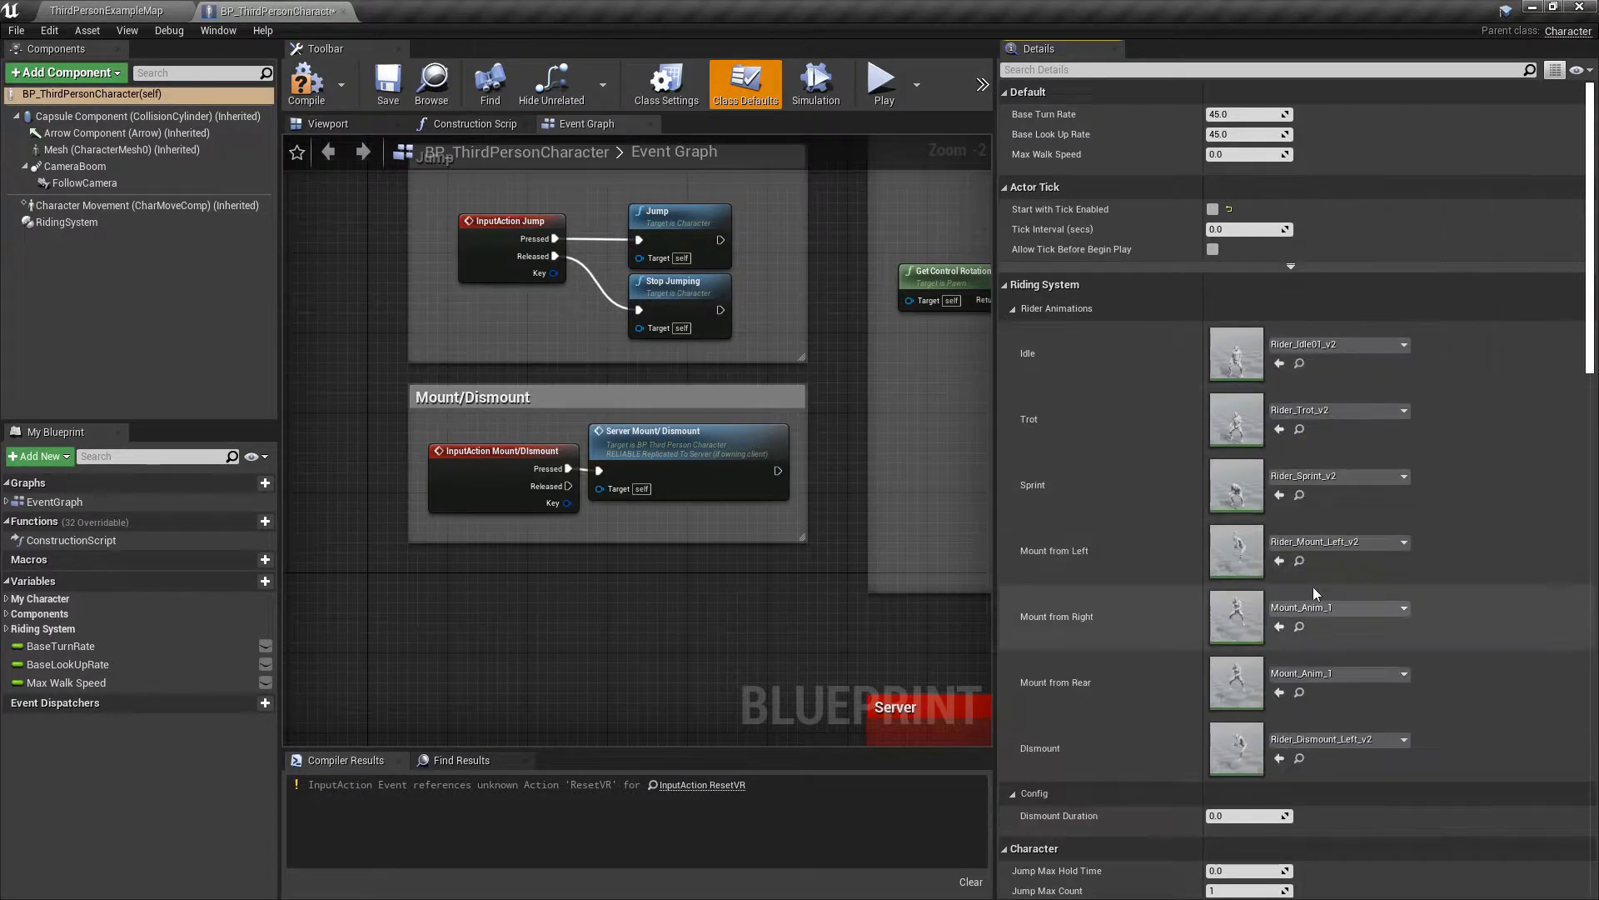
click(1327, 611)
text(ride)
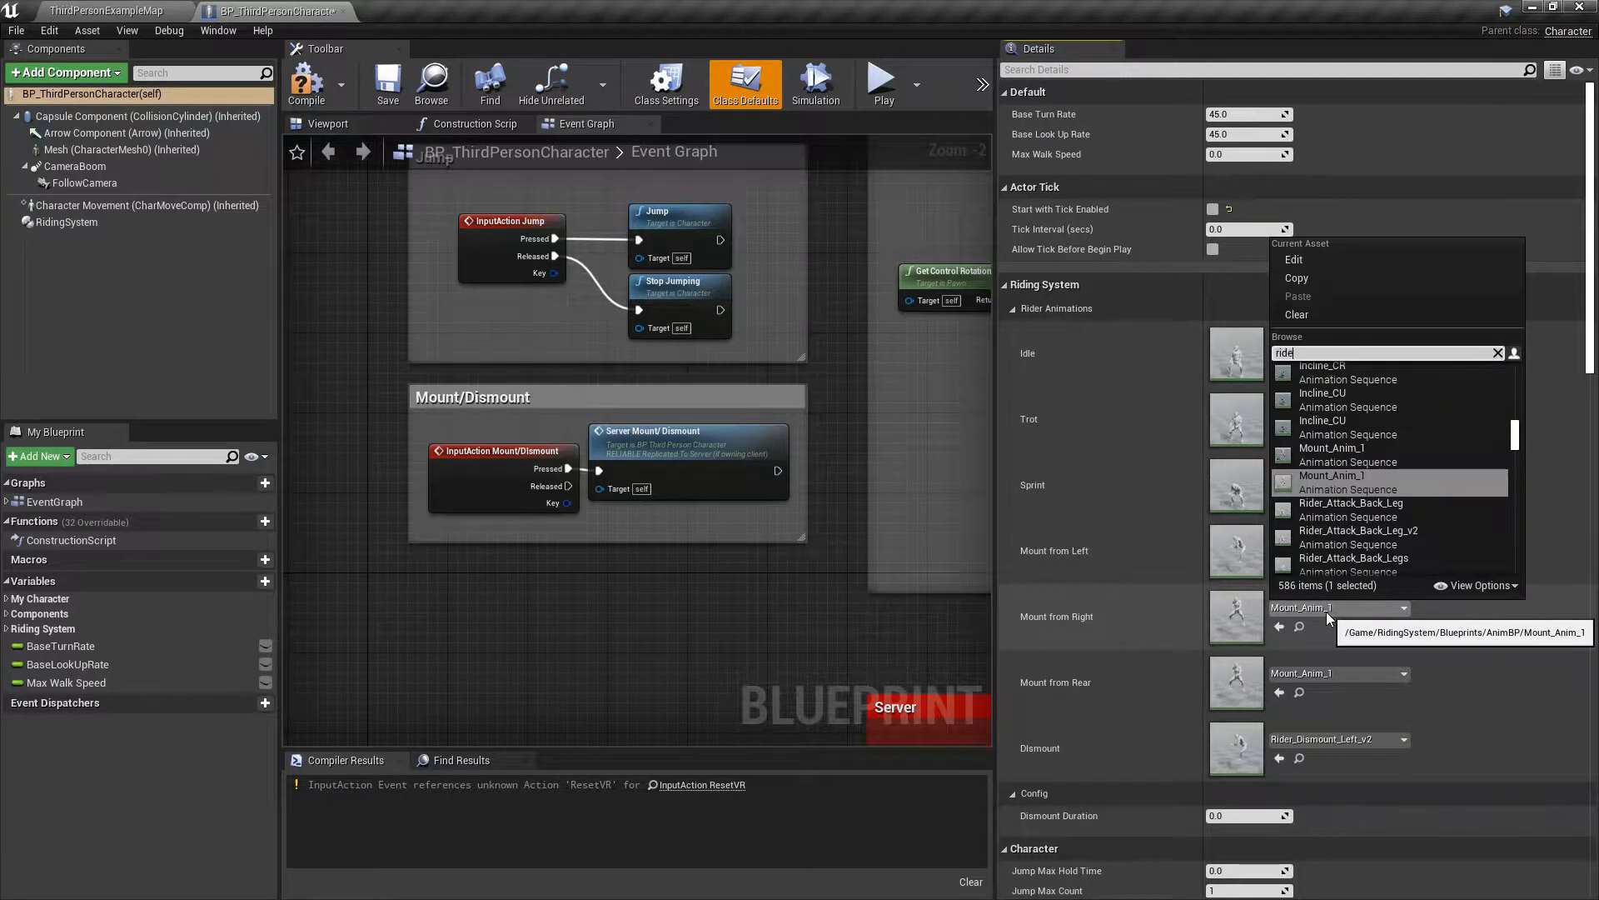
text(r_mount_right_v)
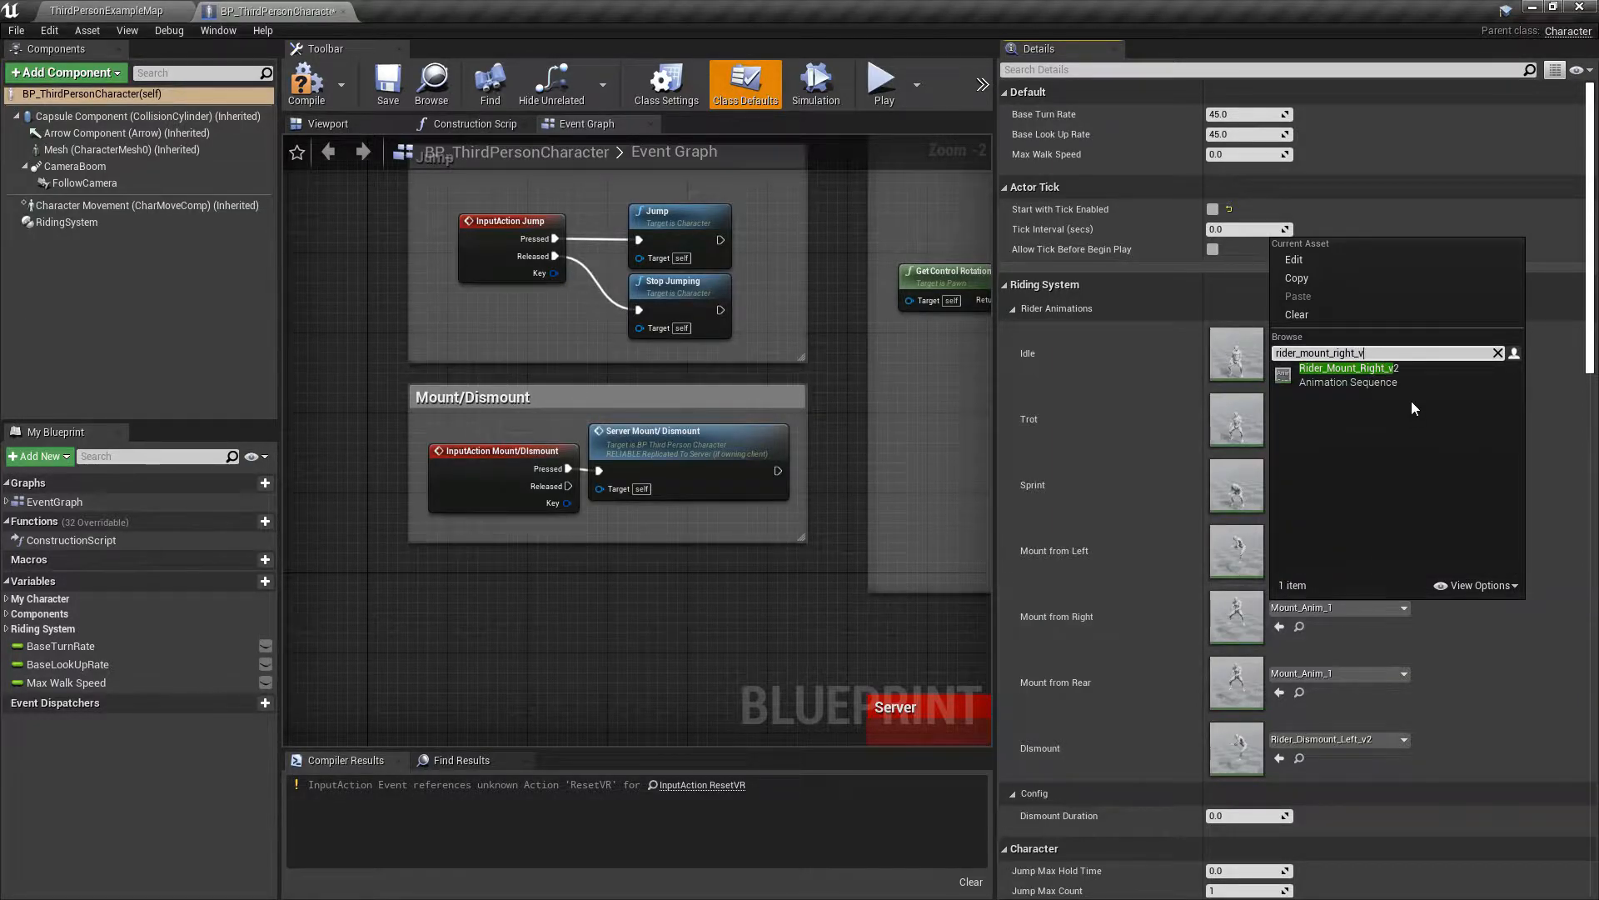
key(Return)
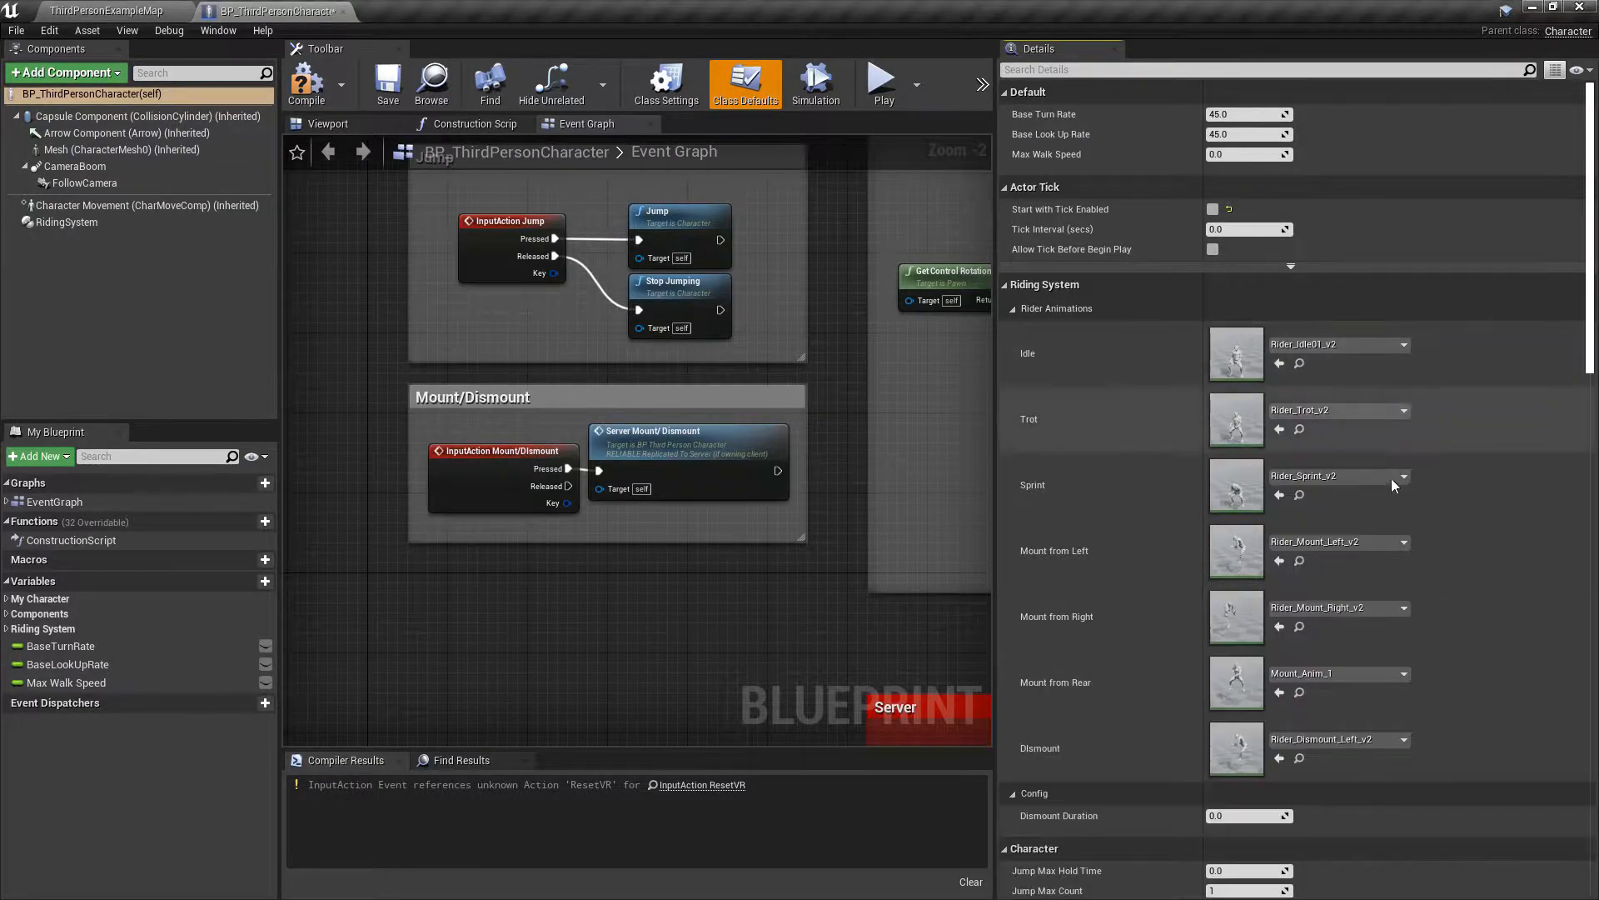
- Set the Mount from Rear animation to Rider_Mount_Back_v2 and compile the character blueprint
click(1332, 677)
text(ri)
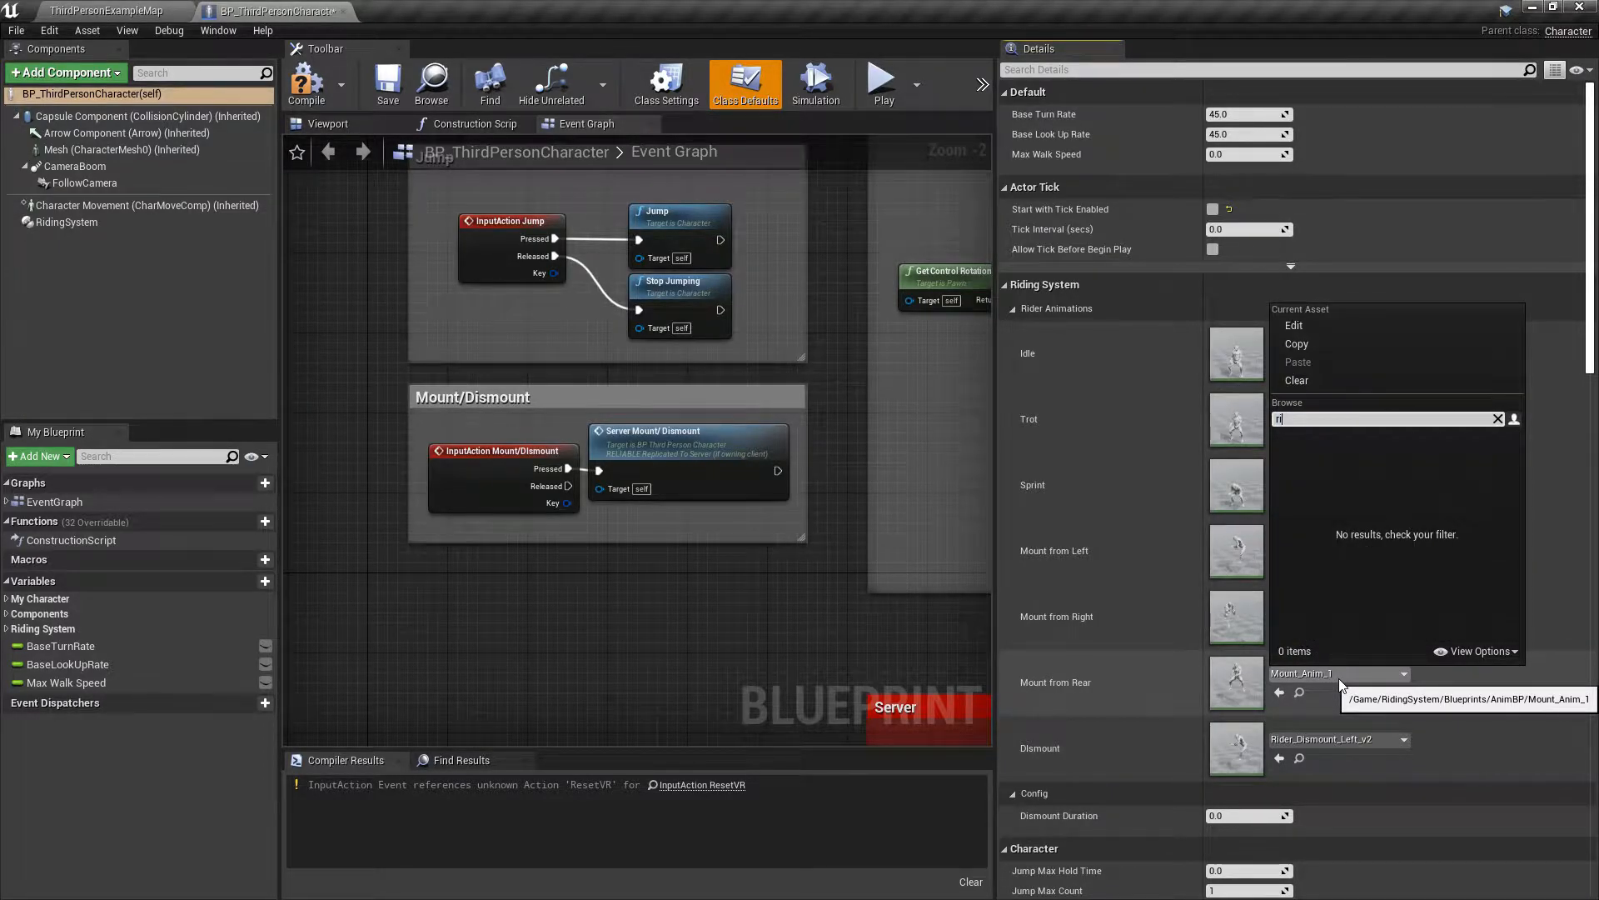
text(der-mount_)
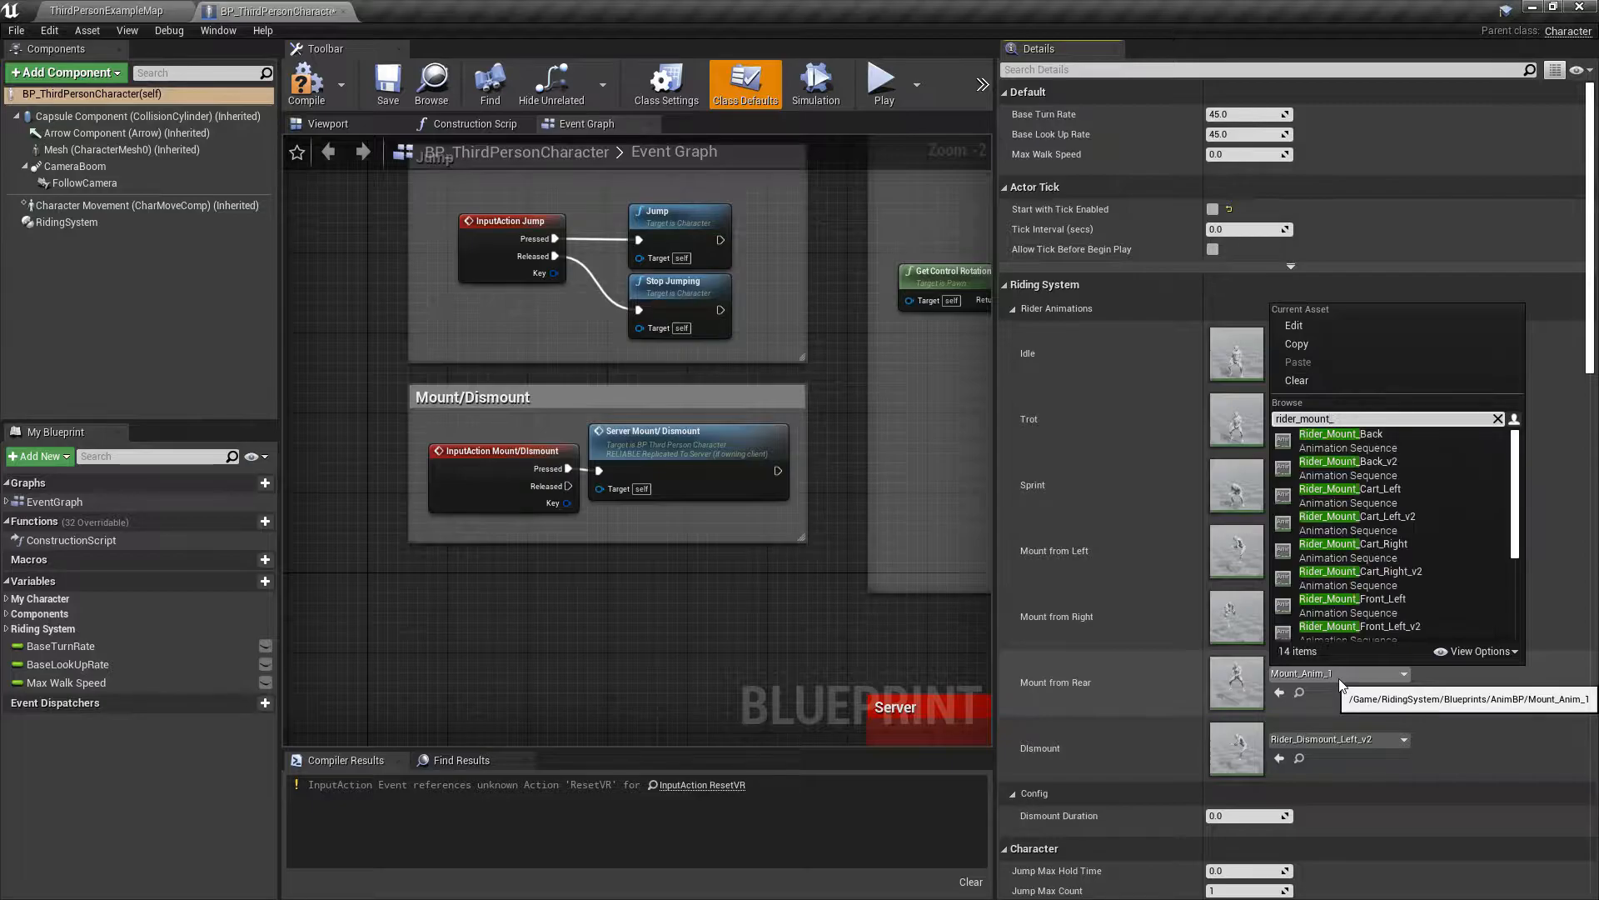
text(bac)
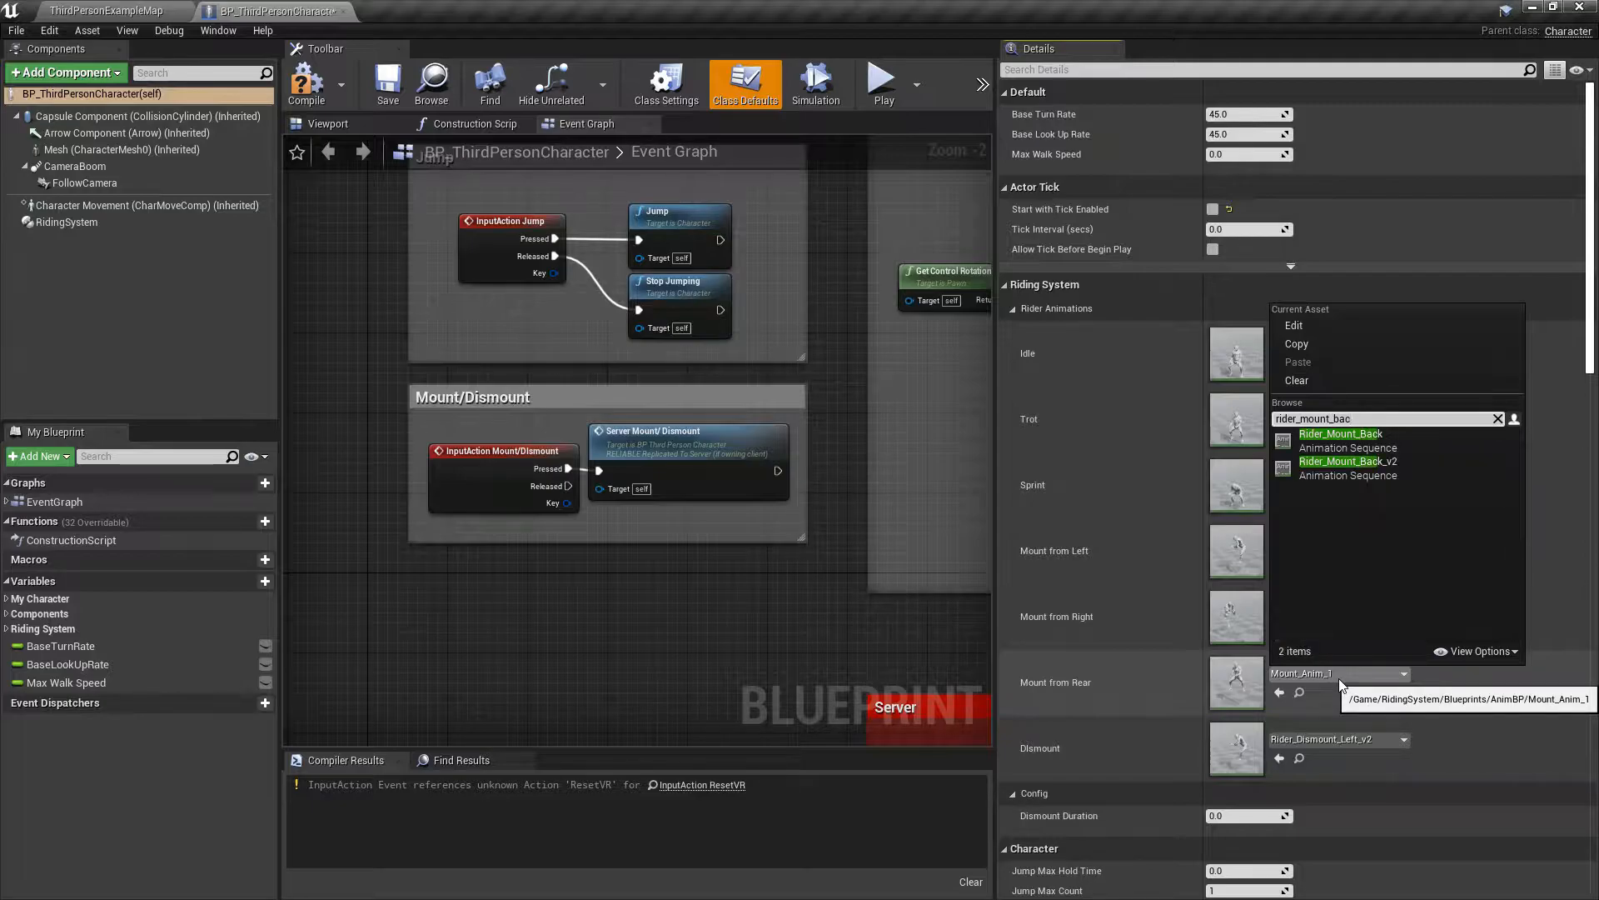
click(1353, 463)
click(306, 83)
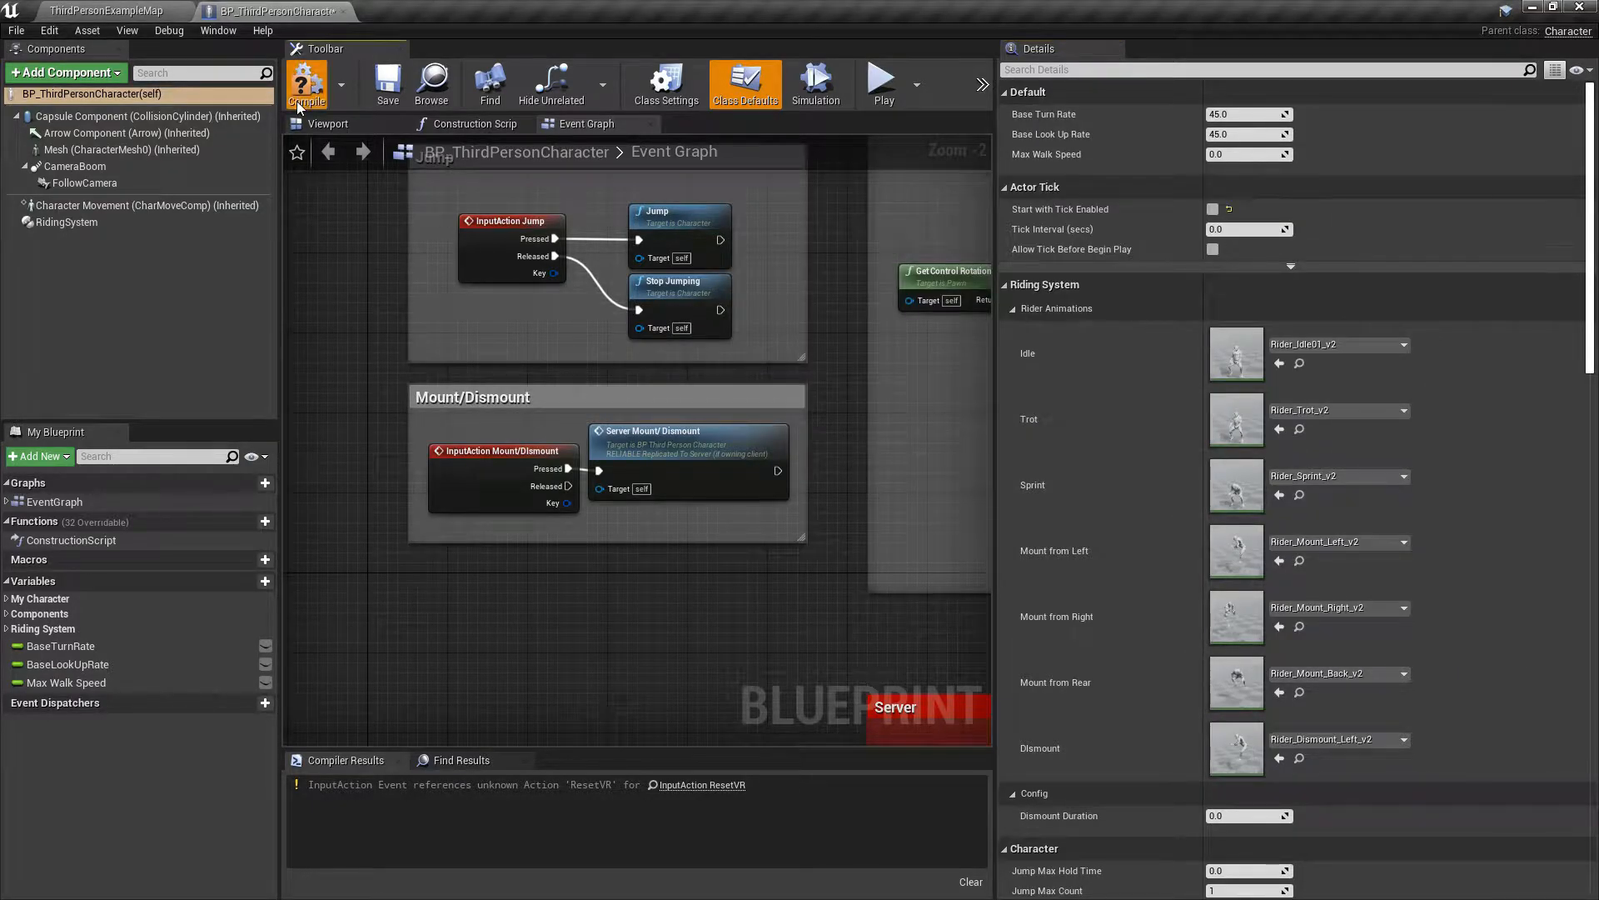
- Locate the assigned Dismount animation asset in its project folder and check its details
scroll(1268, 731, down, 2)
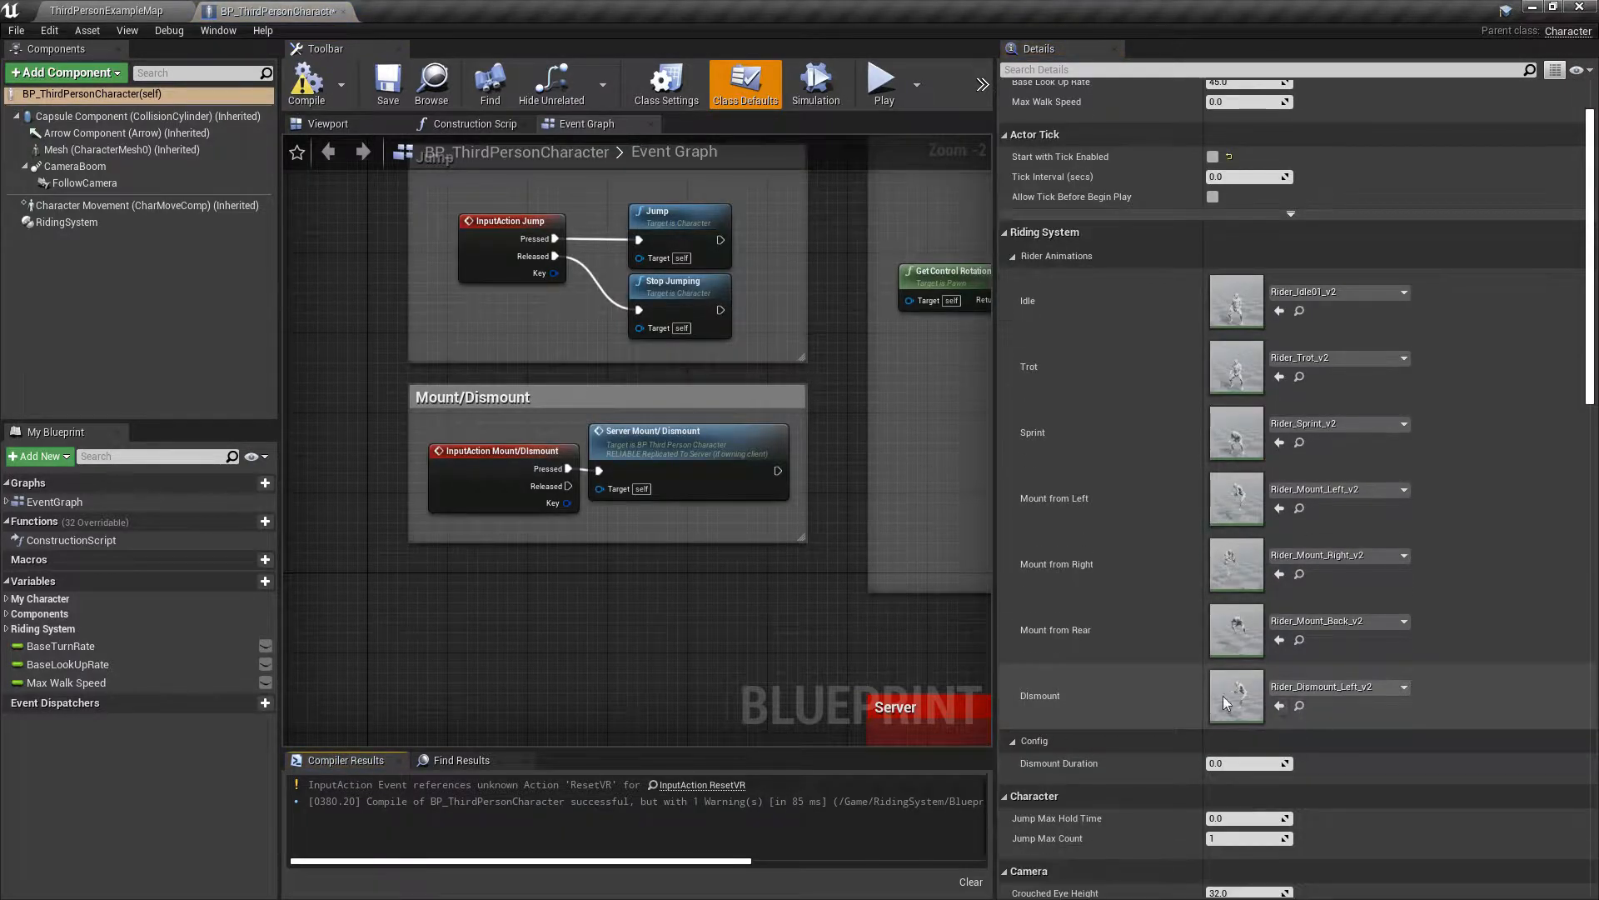
click(1304, 707)
mouse_move(1048, 831)
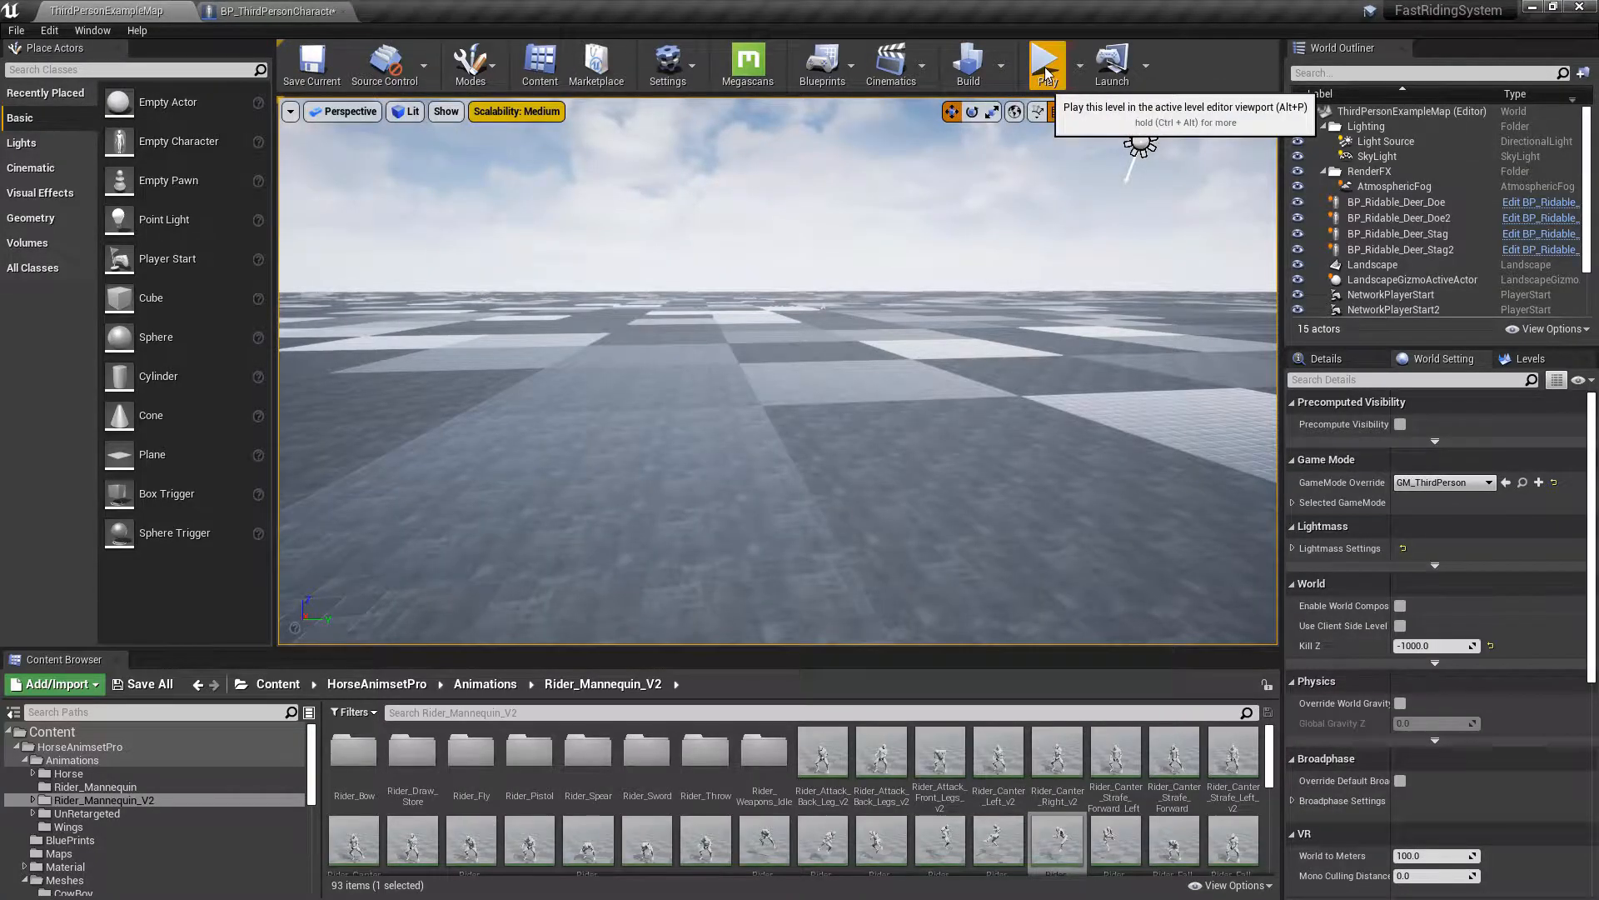
- Play the level, run the character to the nearest deer, mount it, and ride forward to test the rider animations
click(1047, 62)
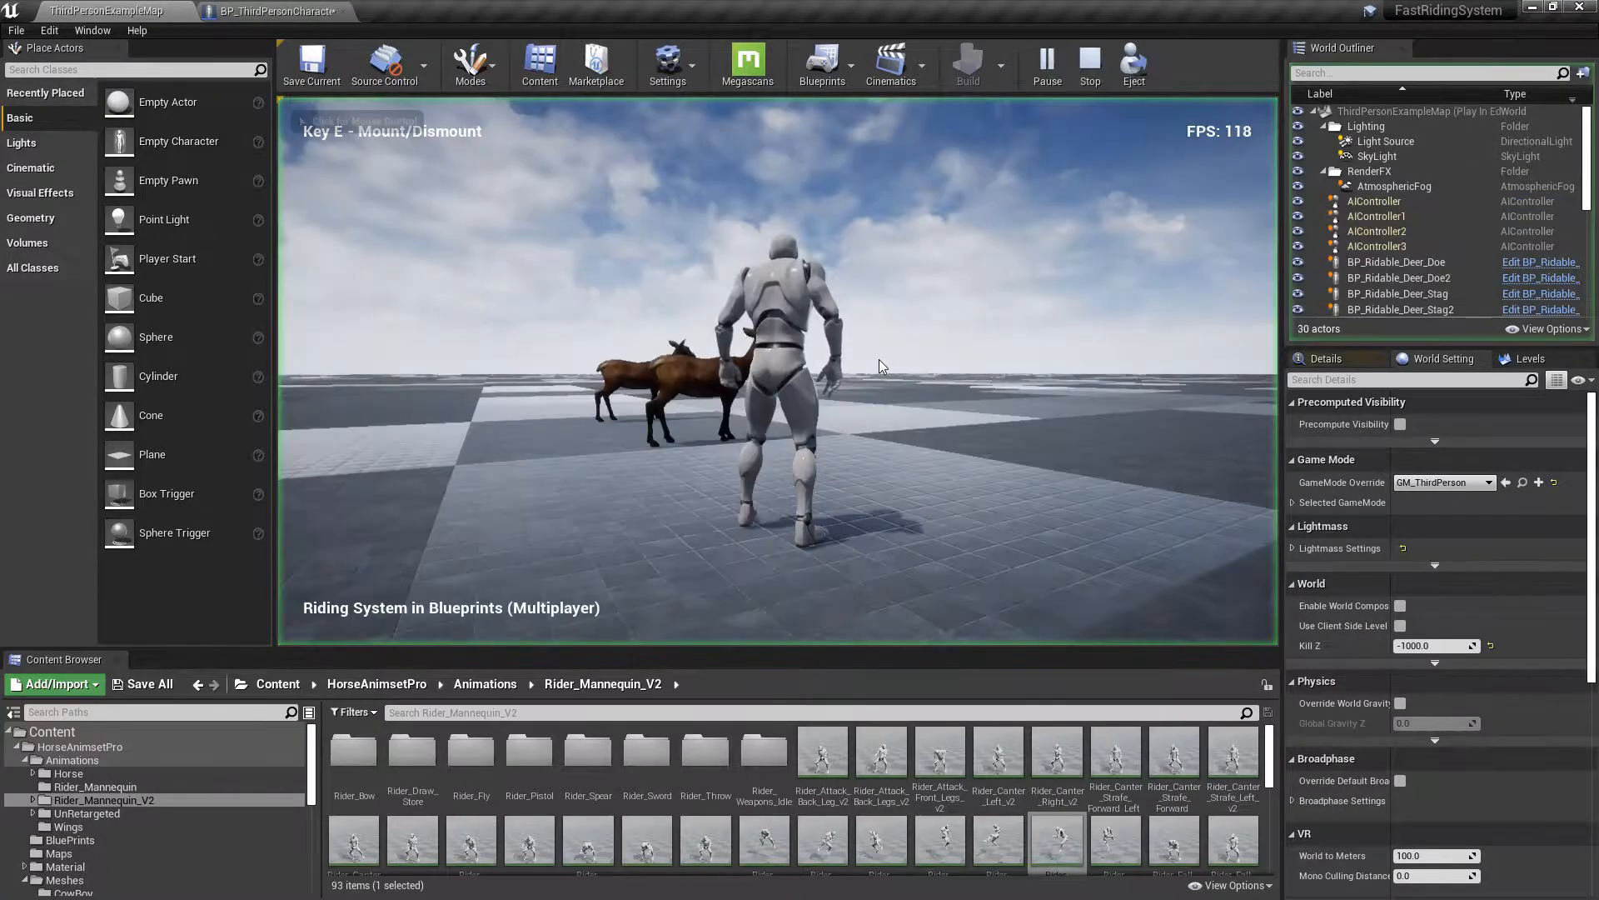
click(882, 367)
key(w)
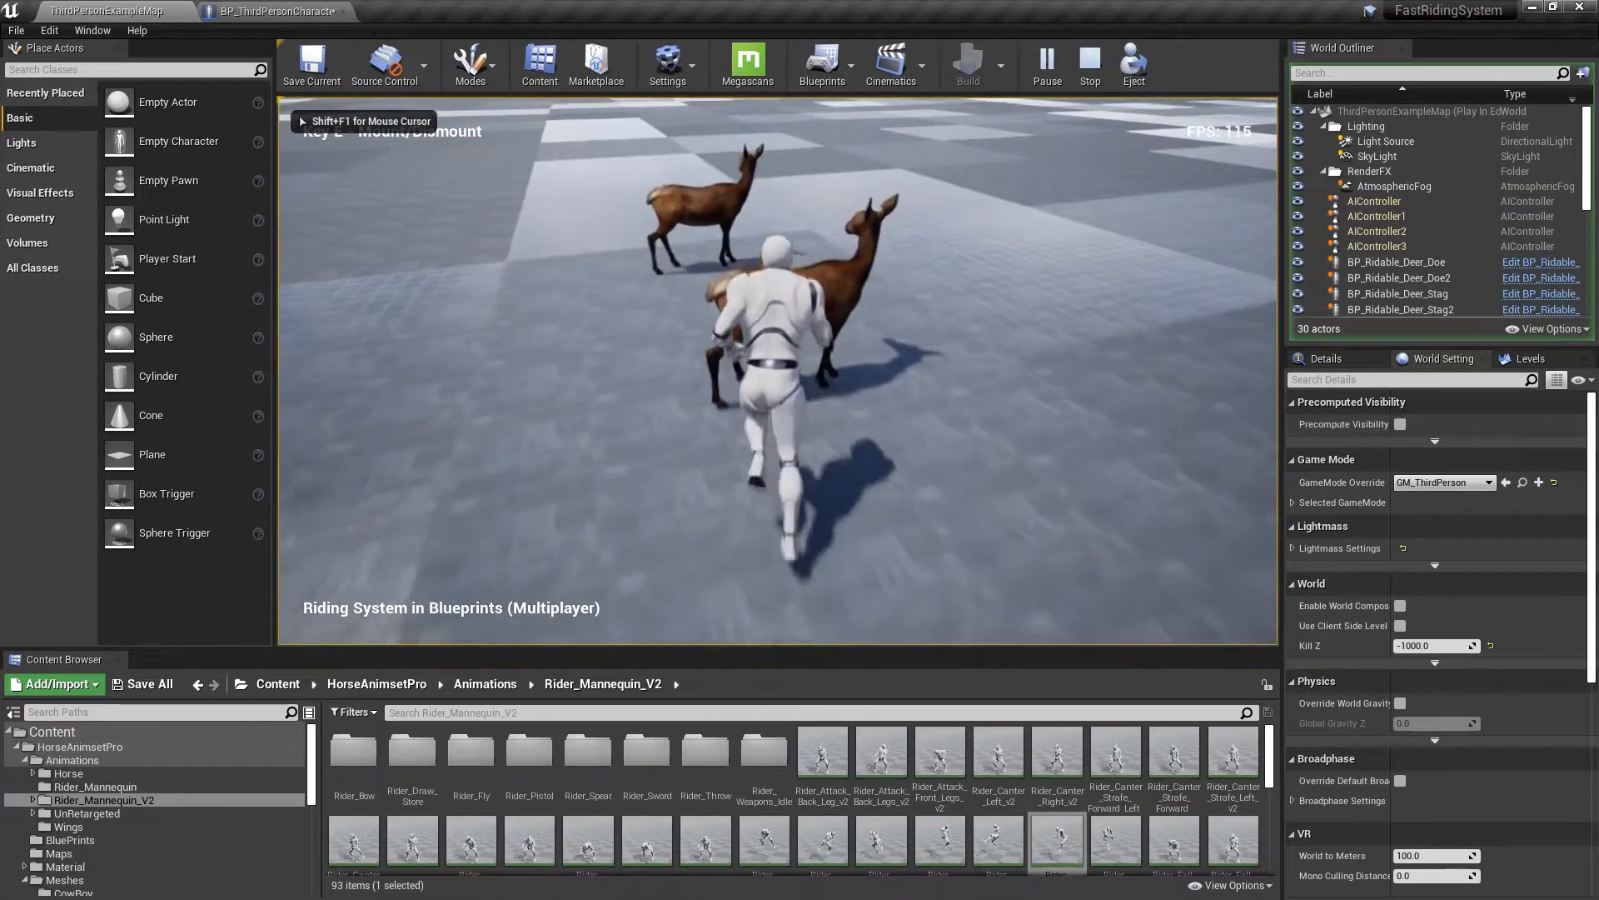
key(e)
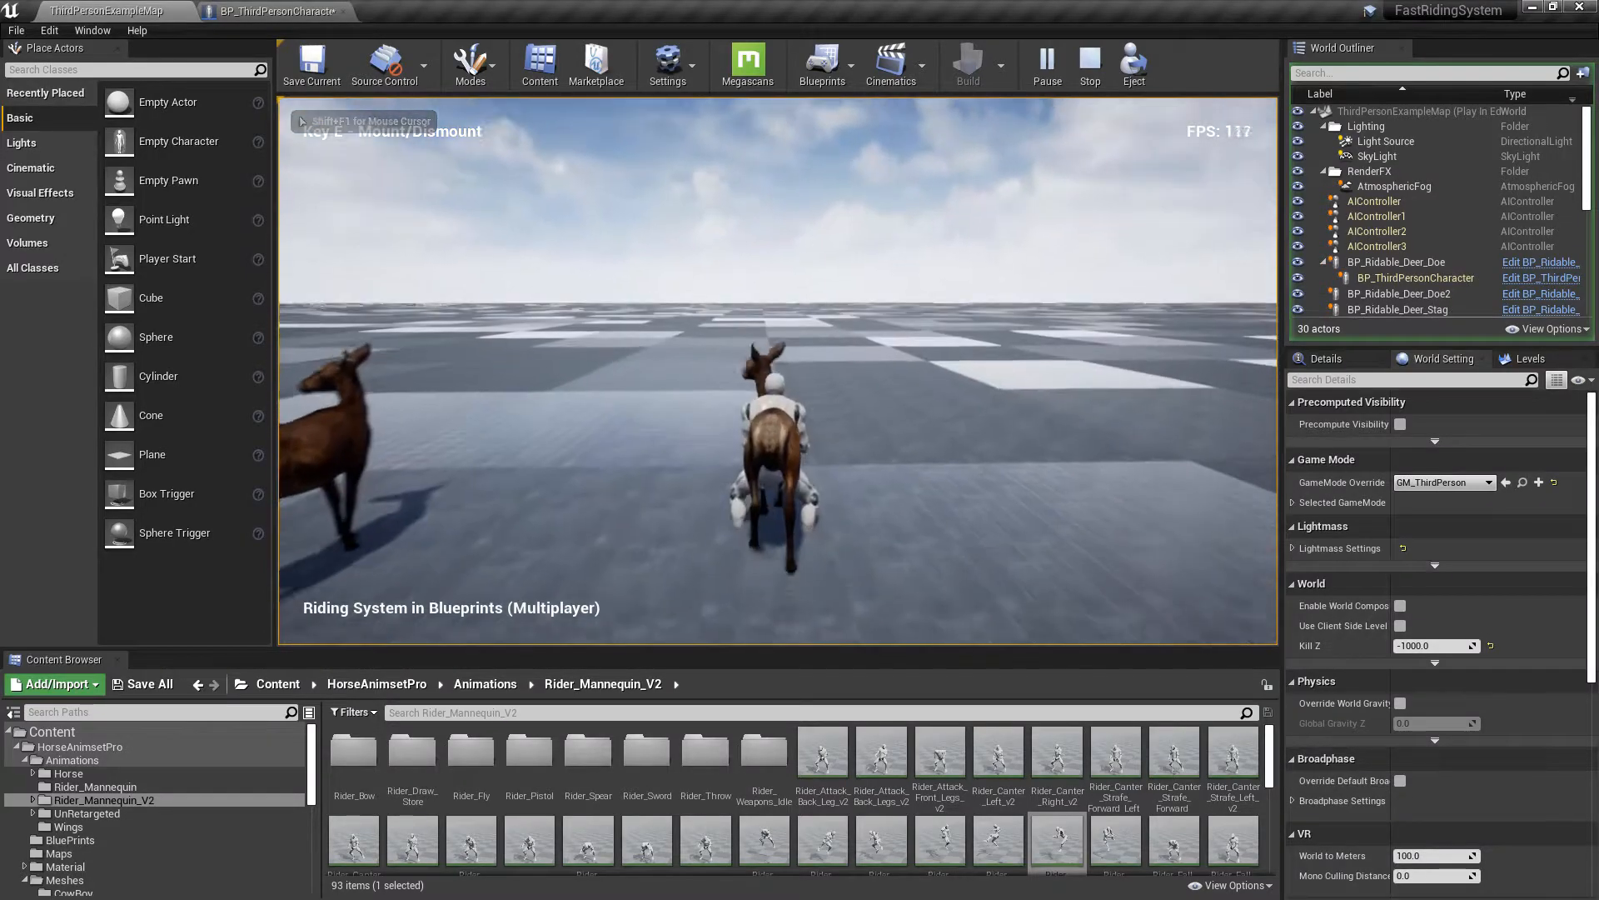
key(w)
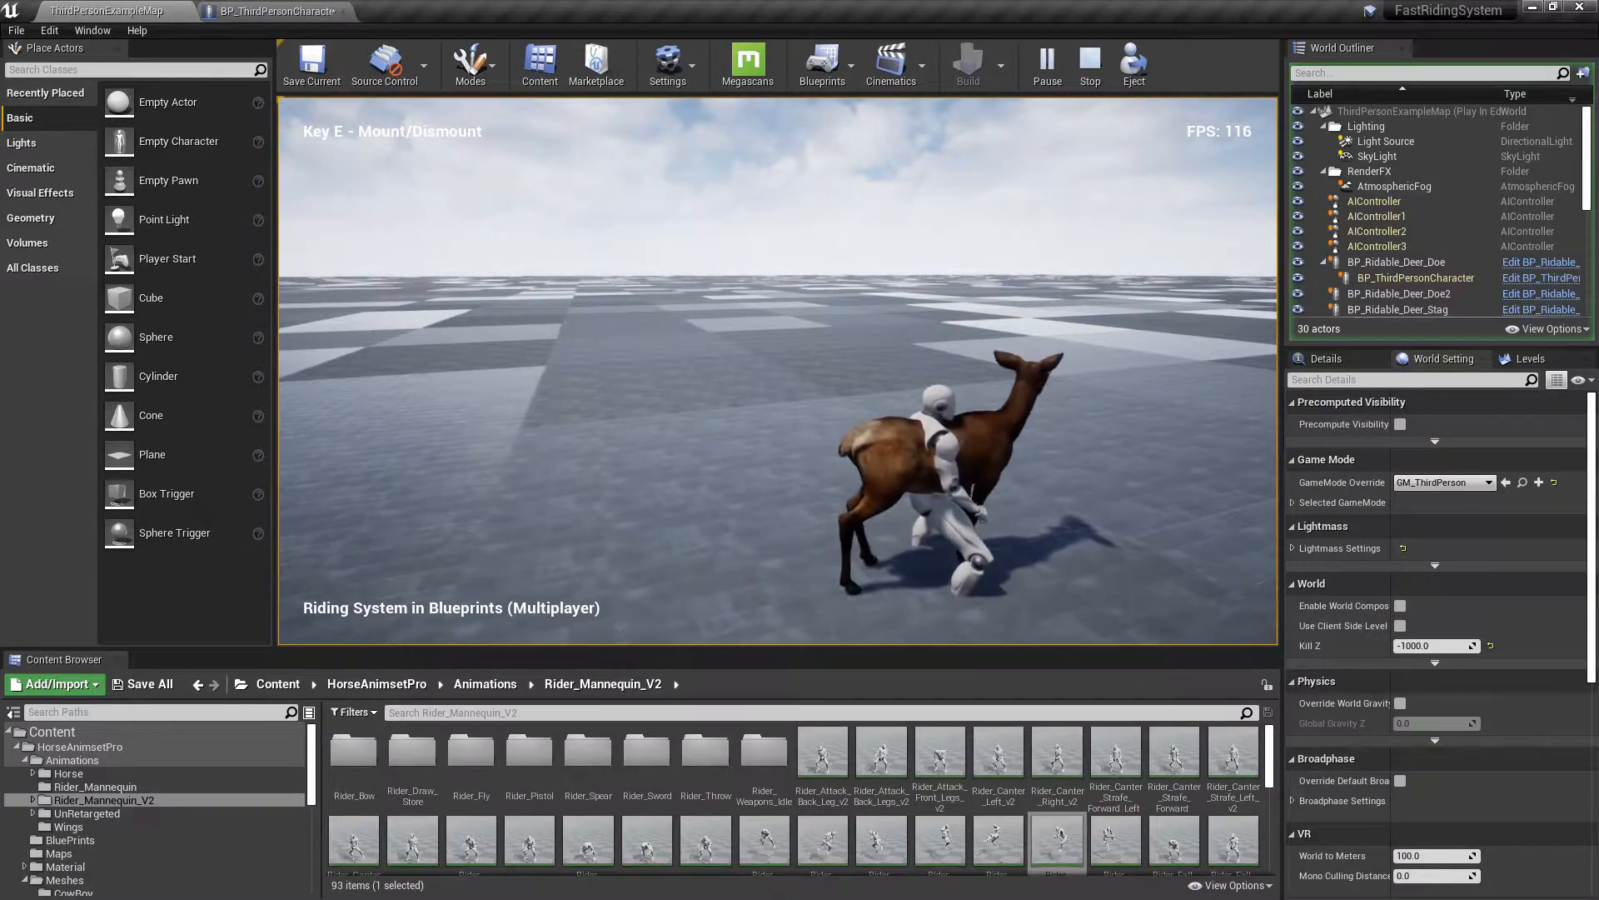
key(w)
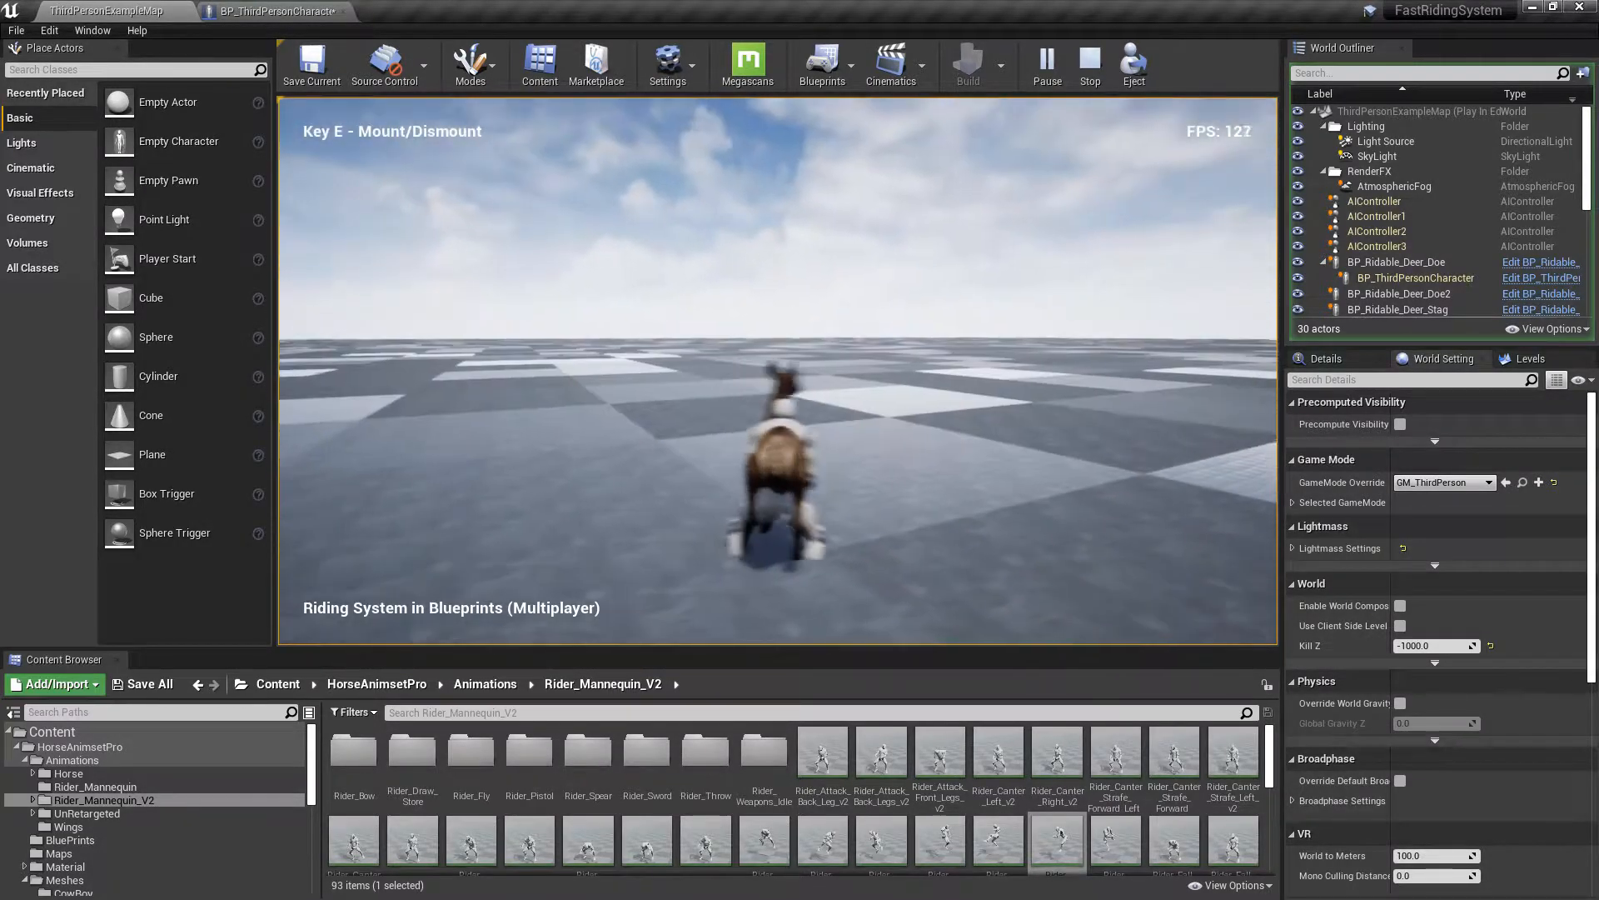
- Dismount the deer, move the character away from it, and end the play session
key(e)
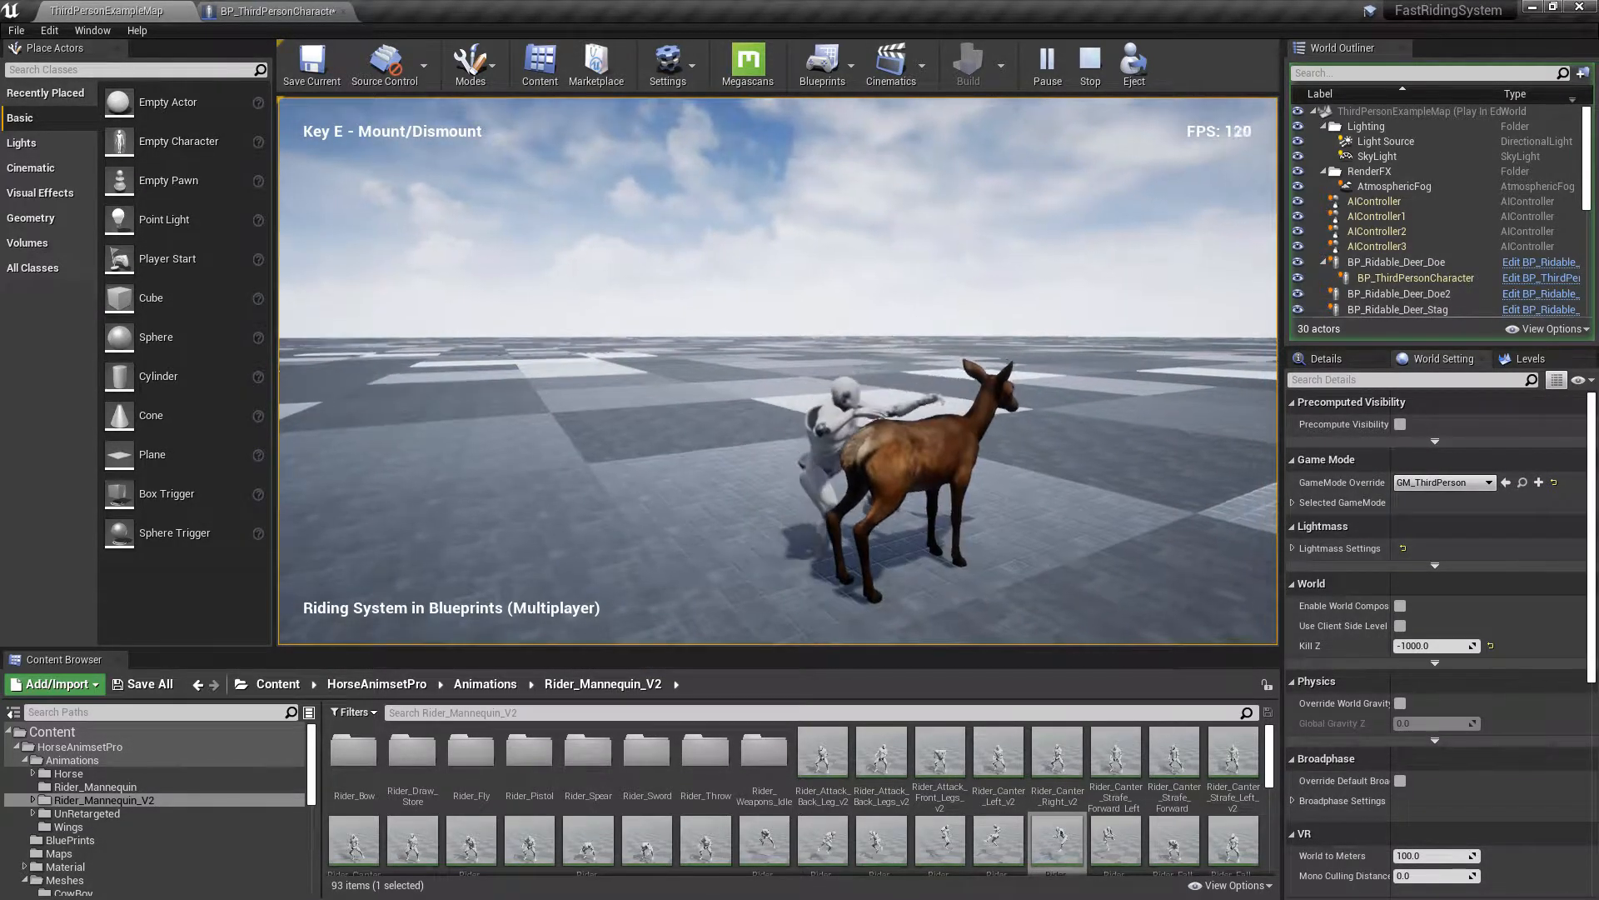
key(s)
key(d)
key(Escape)
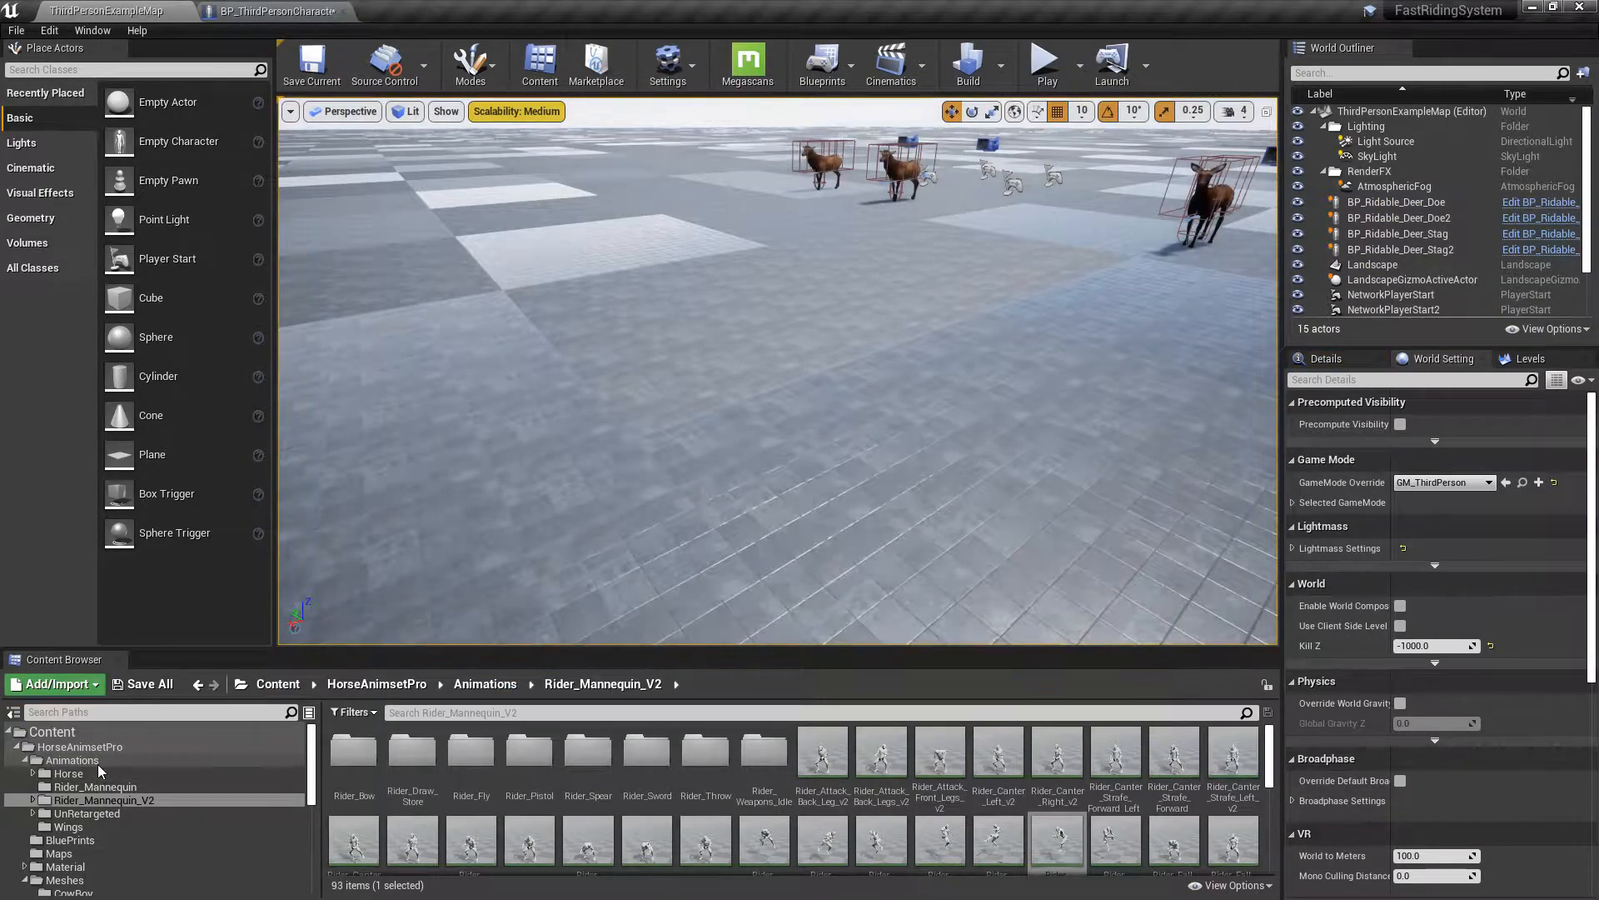
- Open the RidingSystem/Blueprints/Characters/Mountable folder in the project content
scroll(115, 792, down, 1)
click(24, 733)
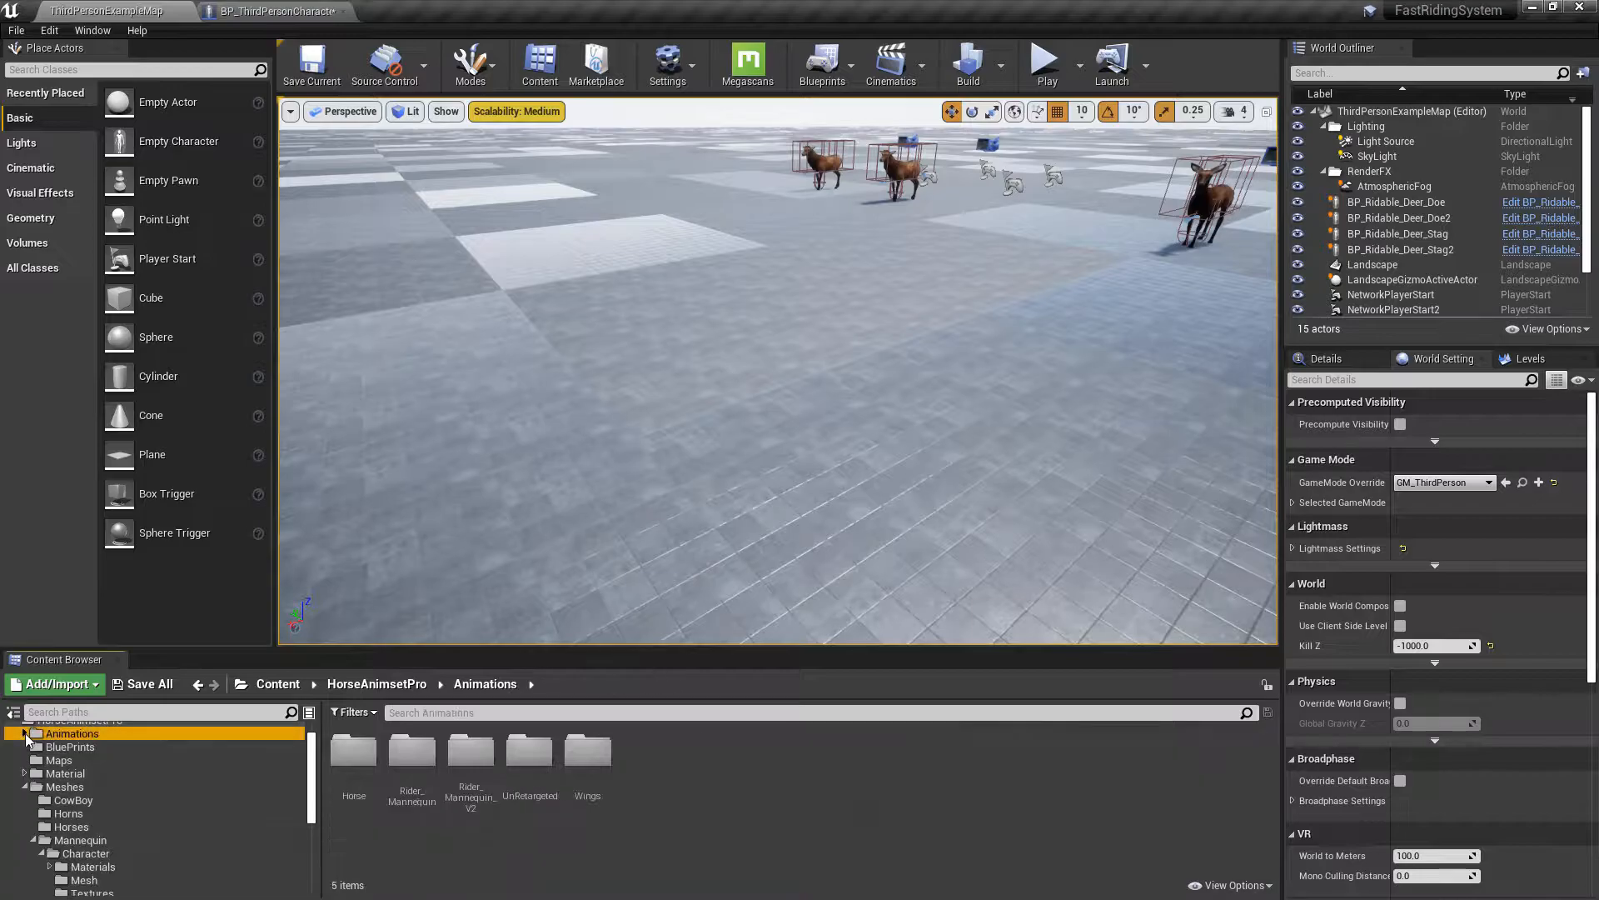
click(24, 787)
scroll(75, 799, down, 1)
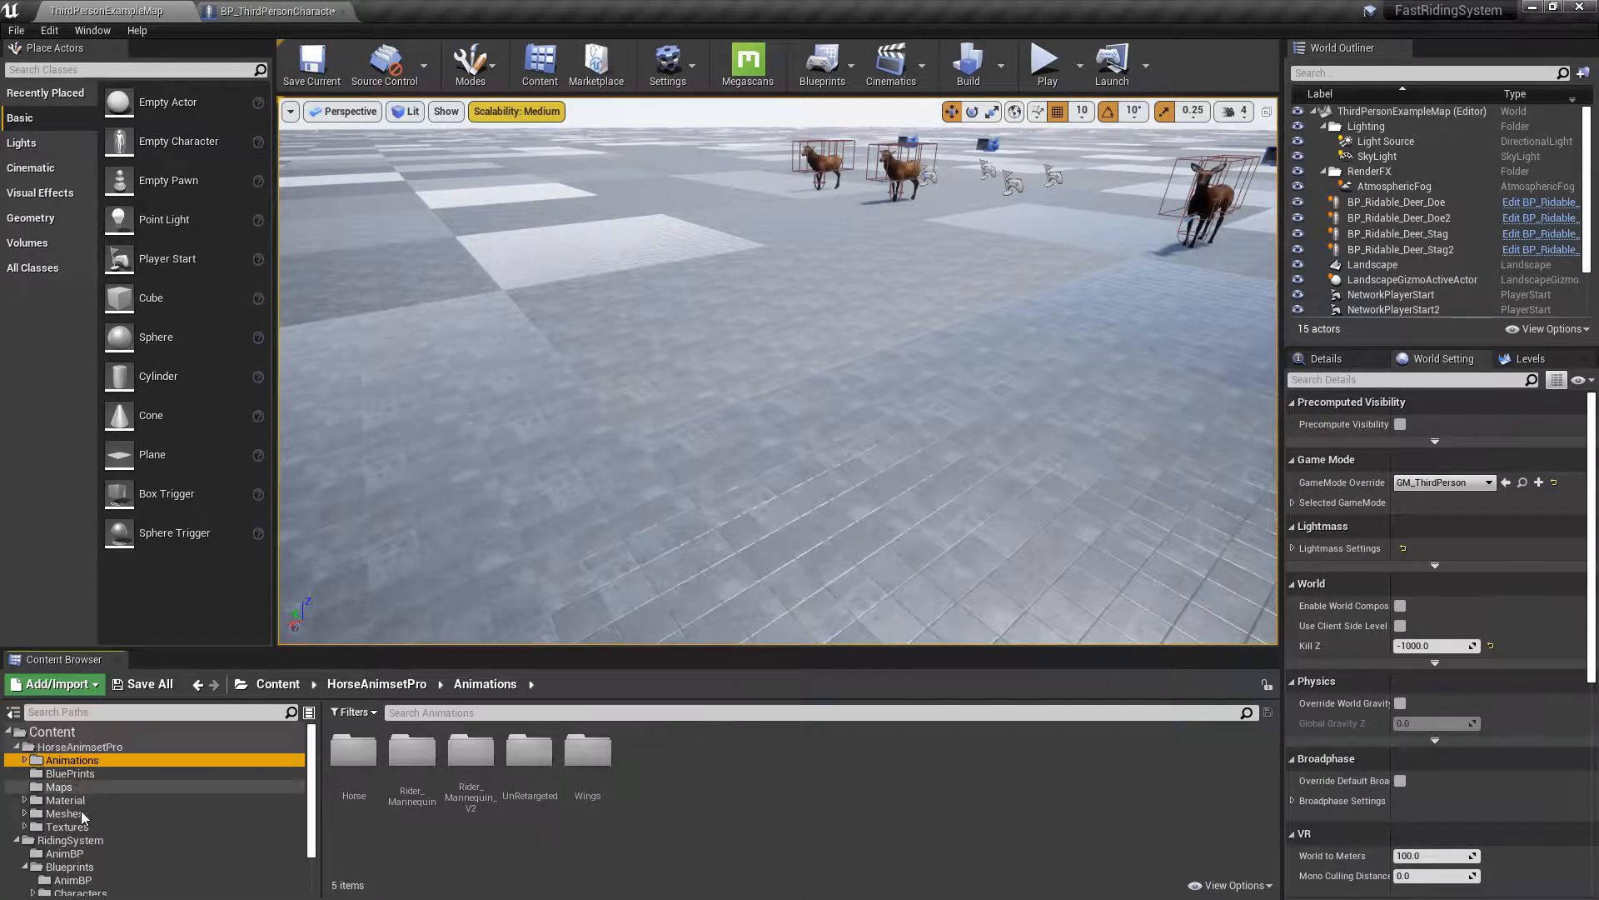
click(83, 813)
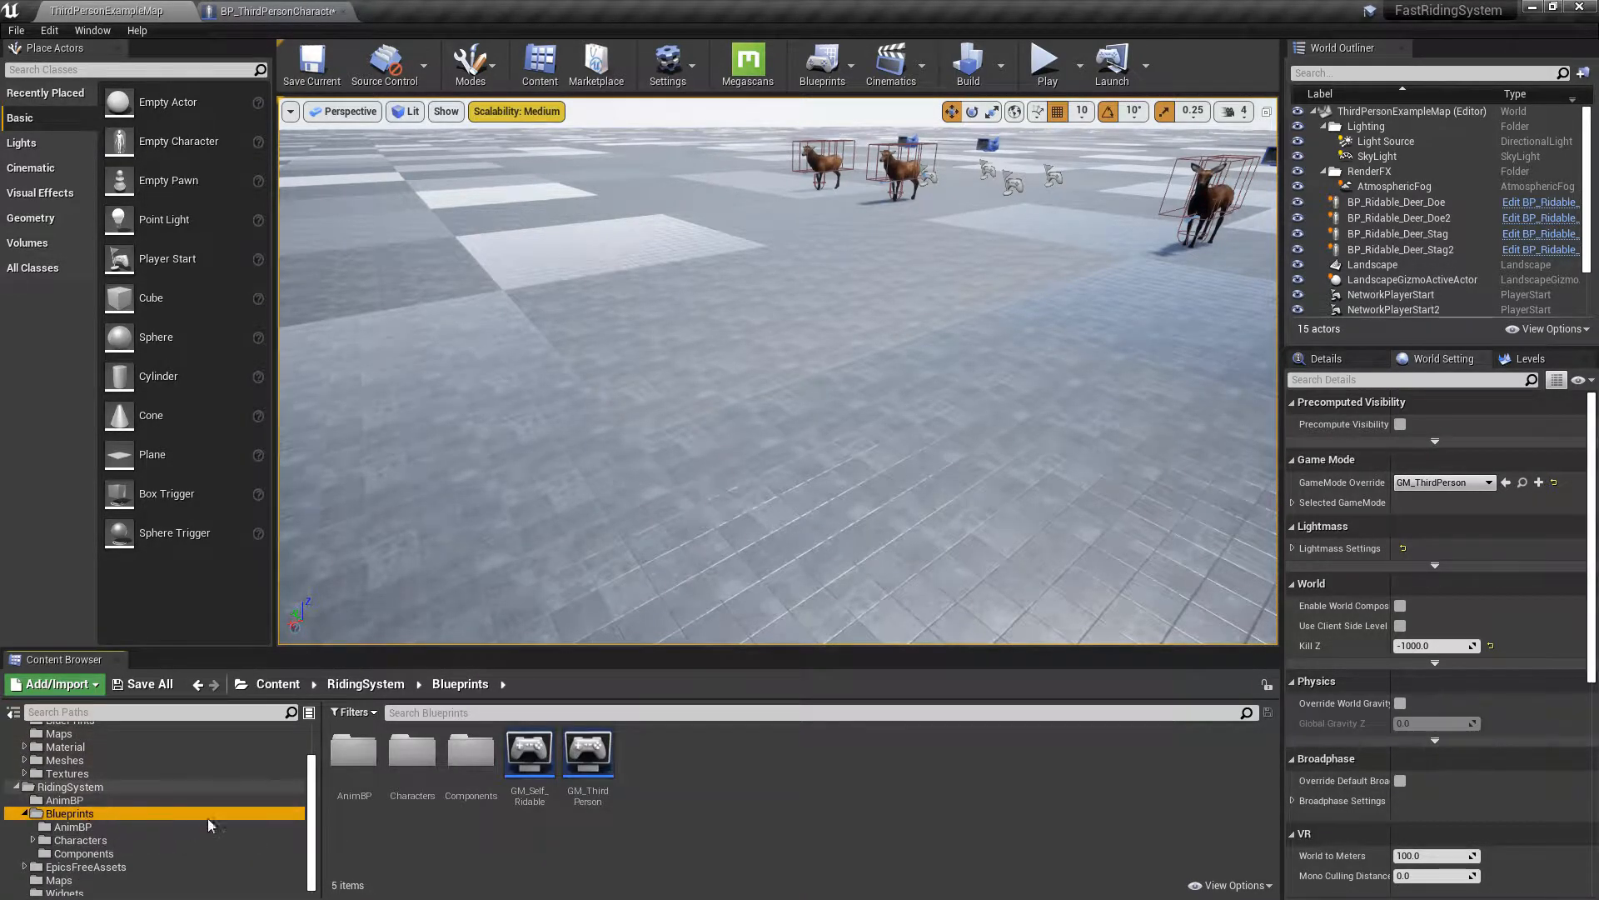
double_click(418, 753)
double_click(354, 750)
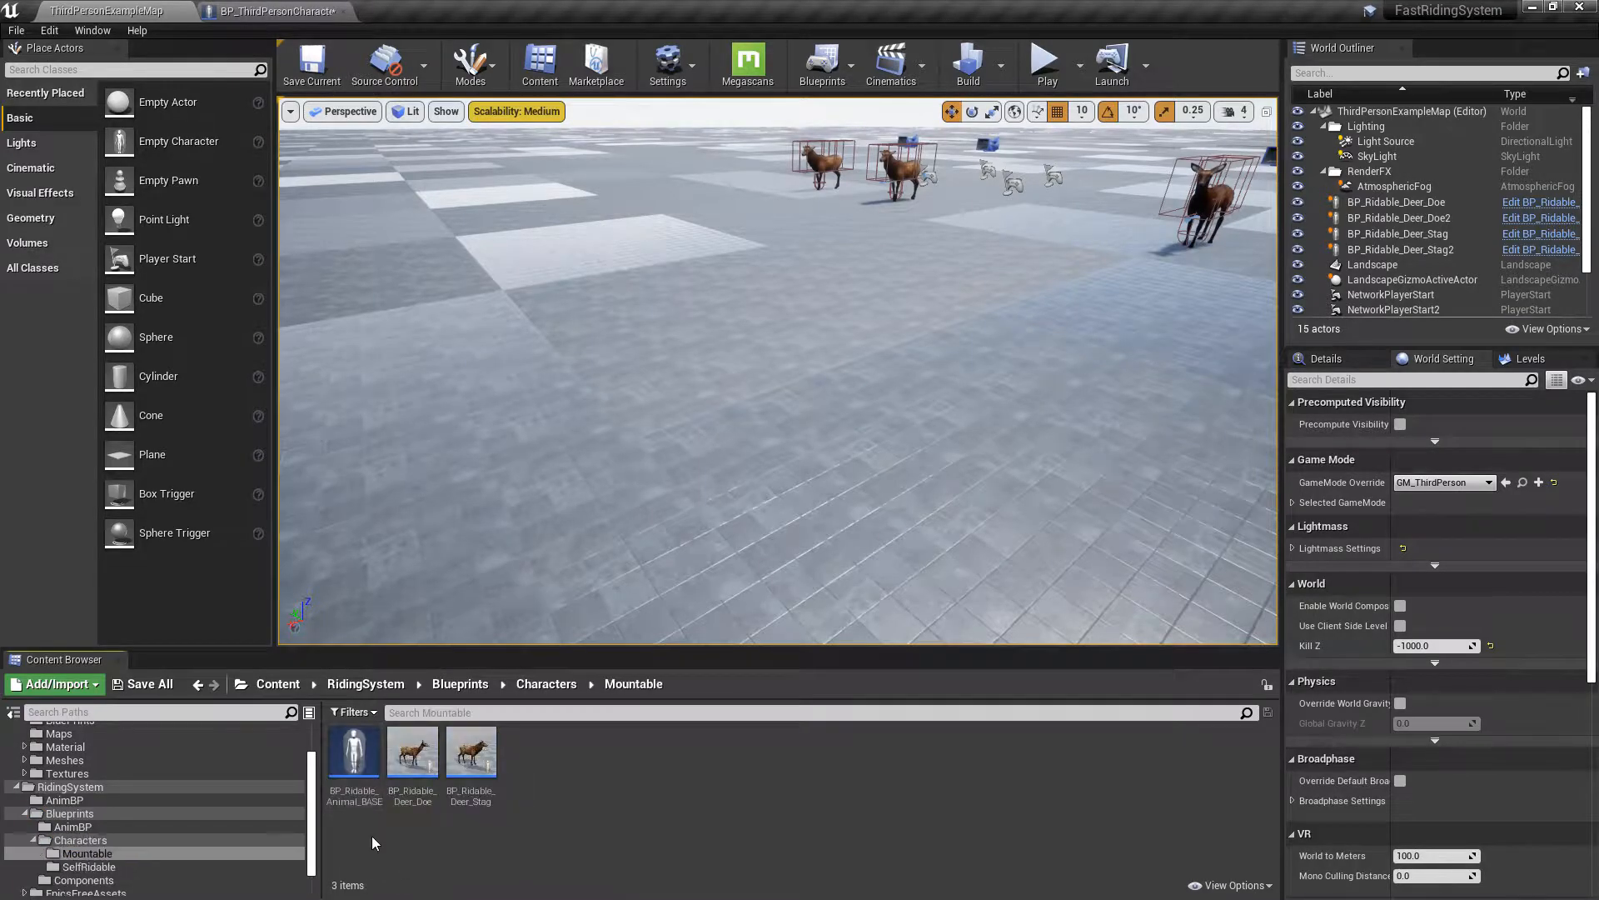
- Duplicate the BP_Ridable_Deer_Stag blueprint and name the copy BP_Ridable_Horse
click(471, 754)
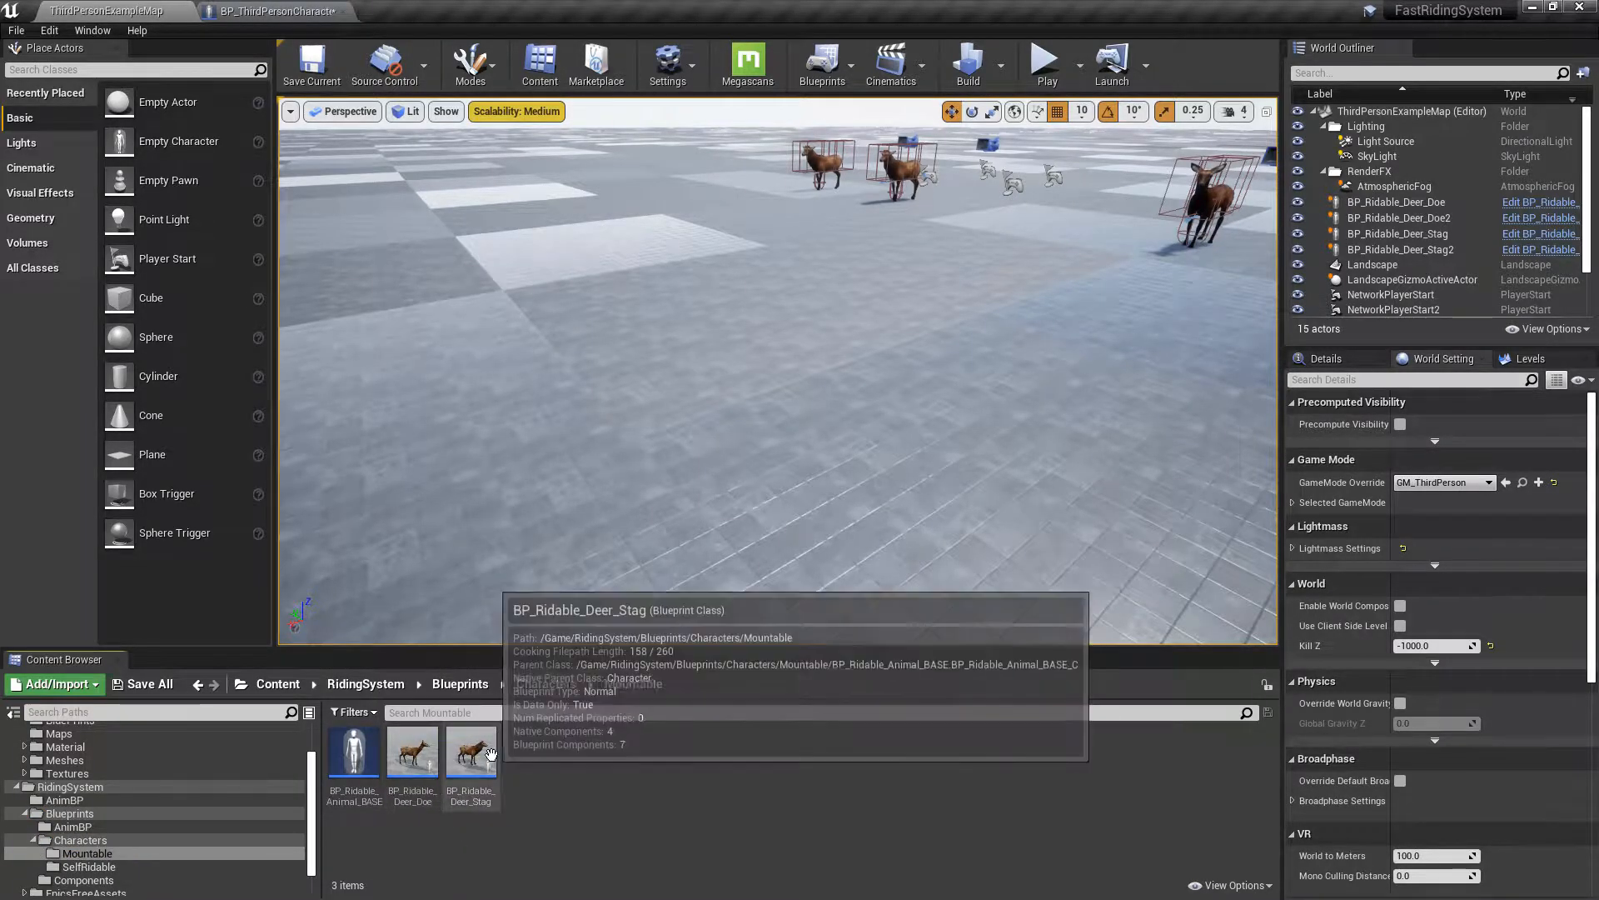
key(ctrl+w)
key(End)
key(BackSpace)
key(BackSpace)
key(BackSpace)
key(BackSpace)
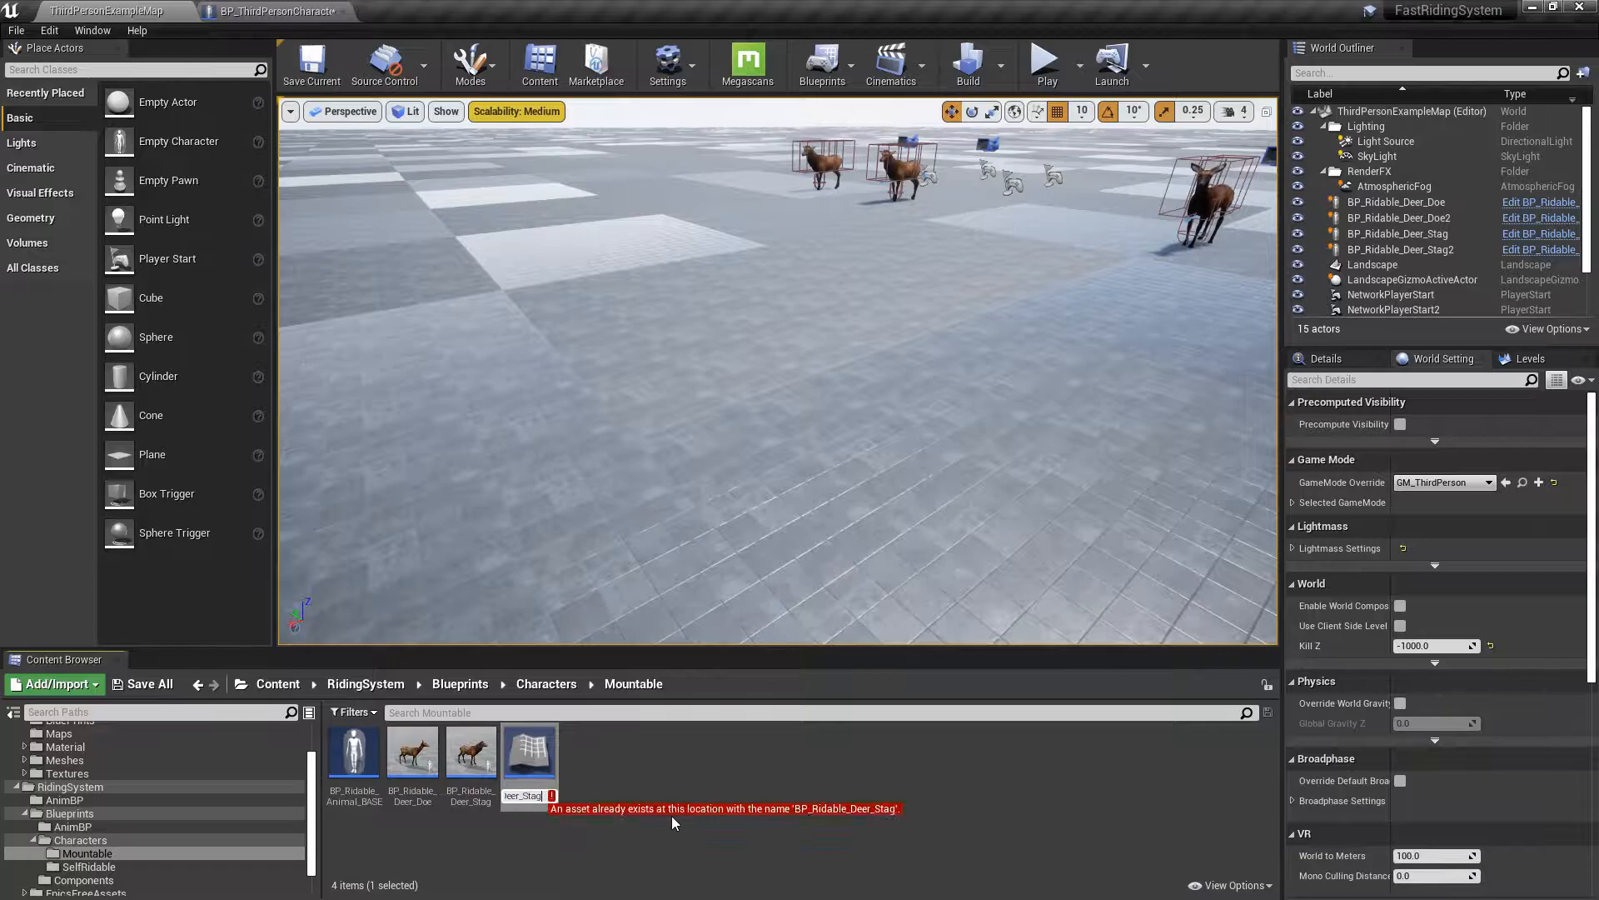
key(BackSpace)
key(BackSpace)
key(BackSpace)
key(BackSpace)
key(BackSpace)
key(BackSpace)
text(Hor)
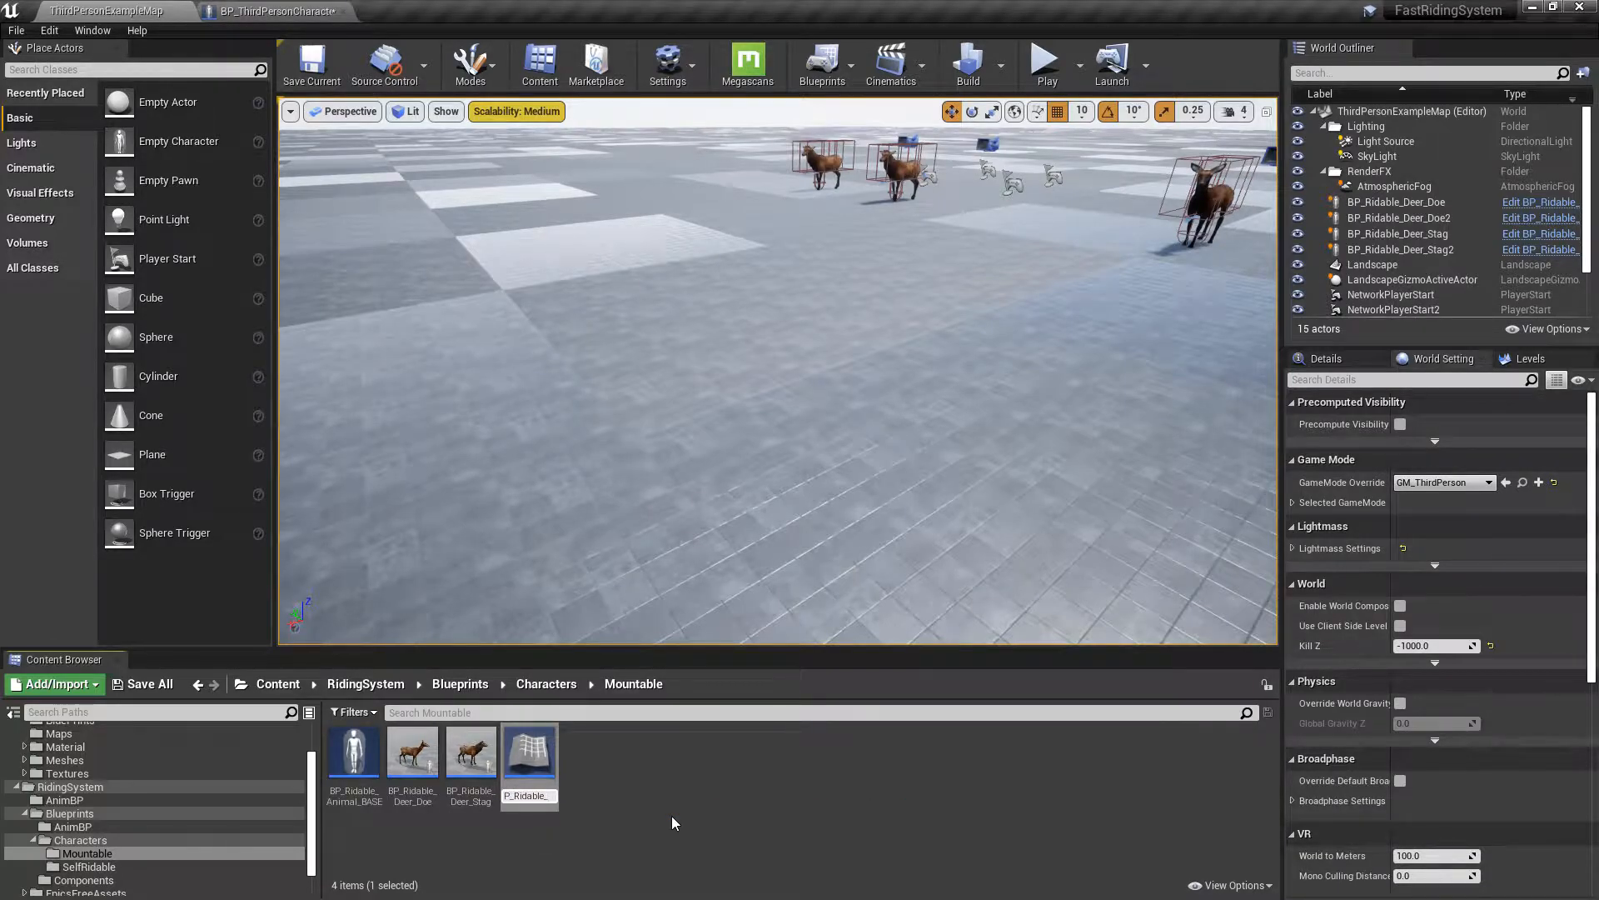
text(se)
key(Return)
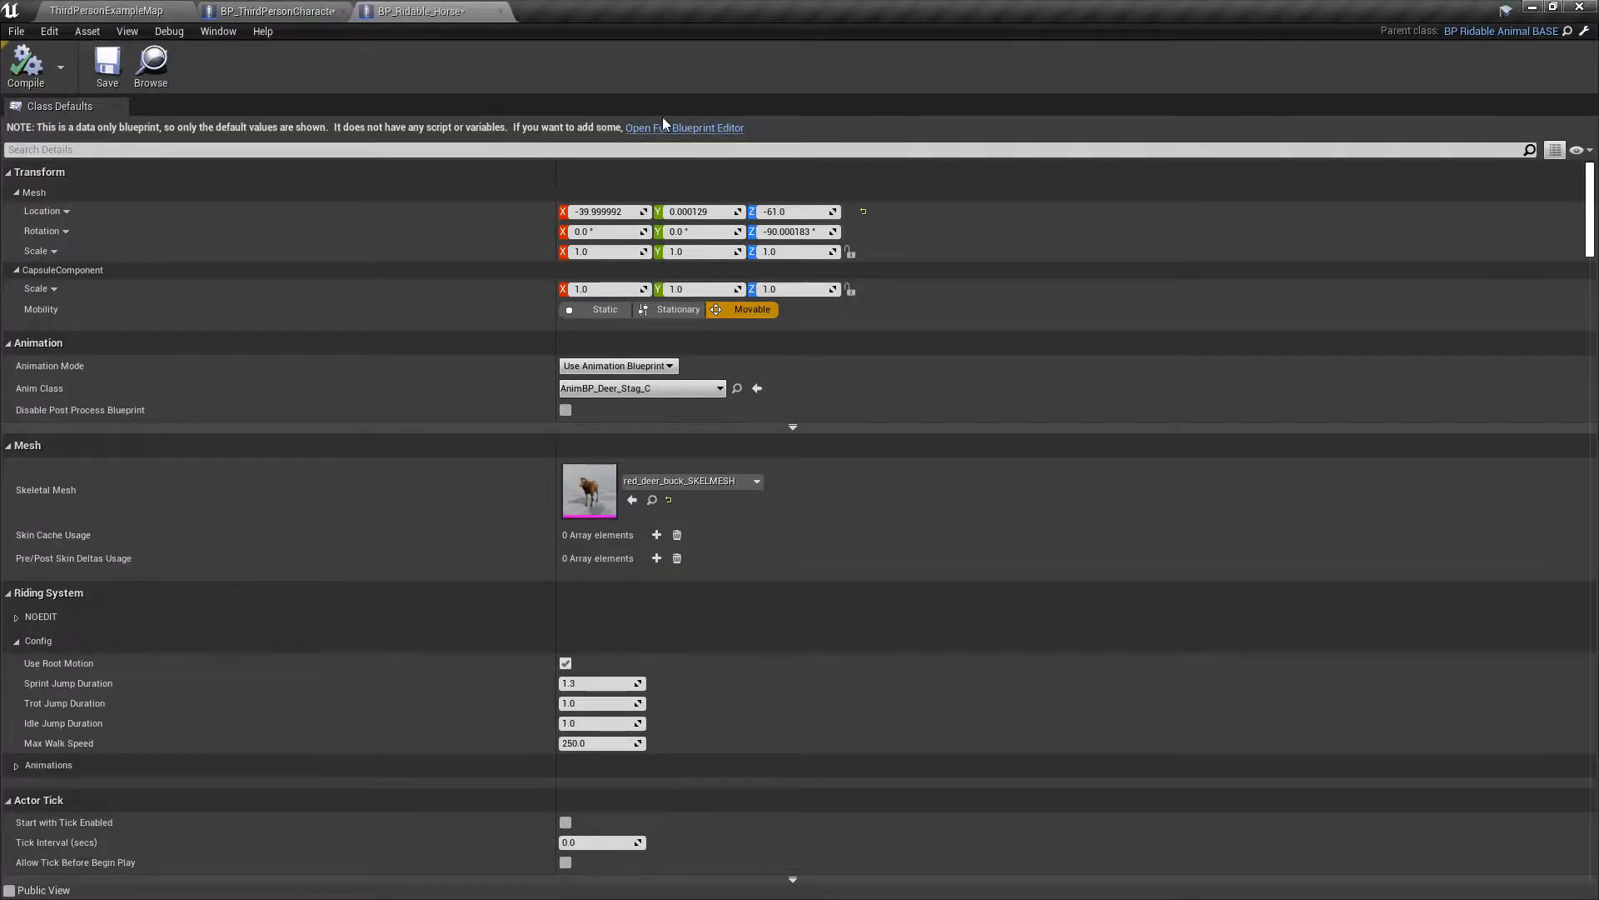
- In the full blueprint editor for BP_Ridable_Horse, set the Mesh component's skeletal mesh to SK_Horse and compile
click(666, 127)
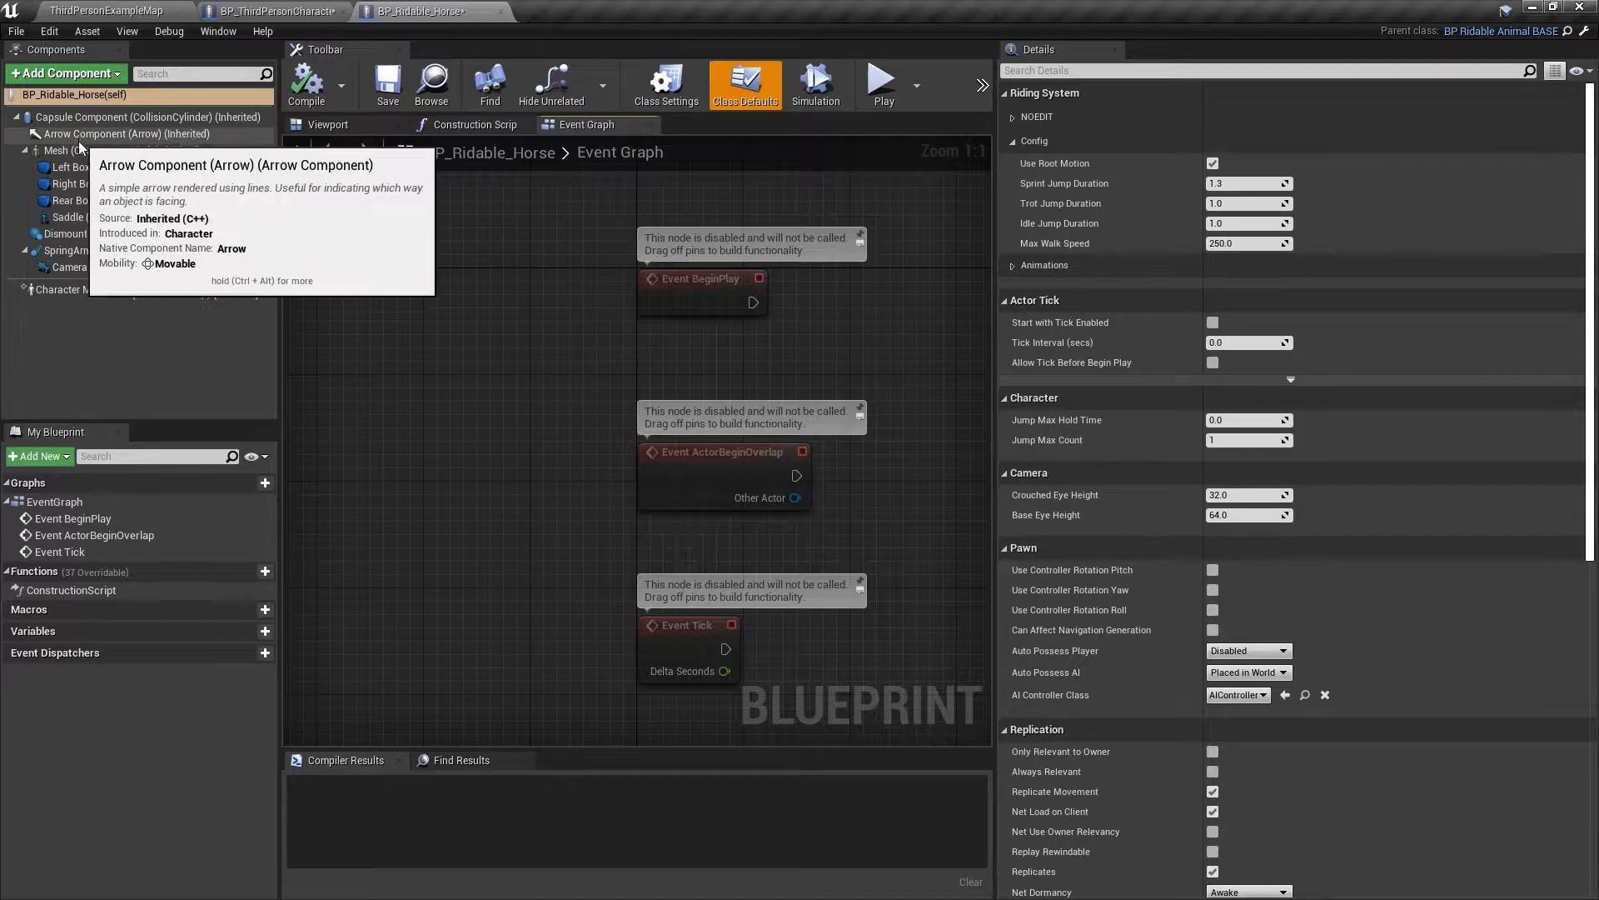
click(188, 182)
click(184, 154)
click(1346, 488)
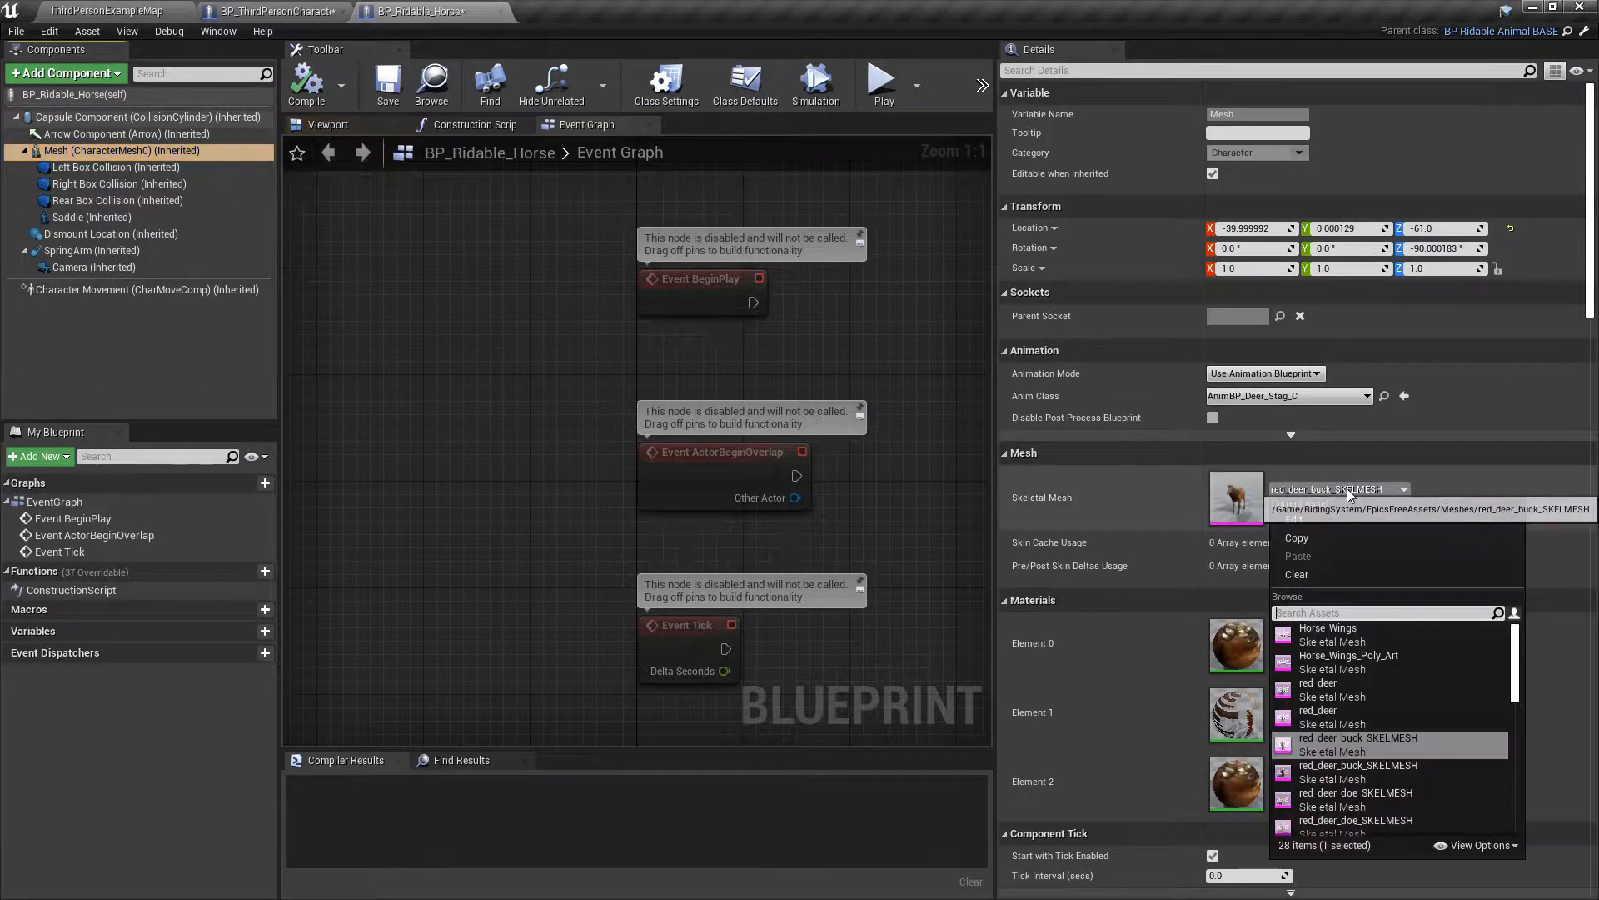
text(sk_ho)
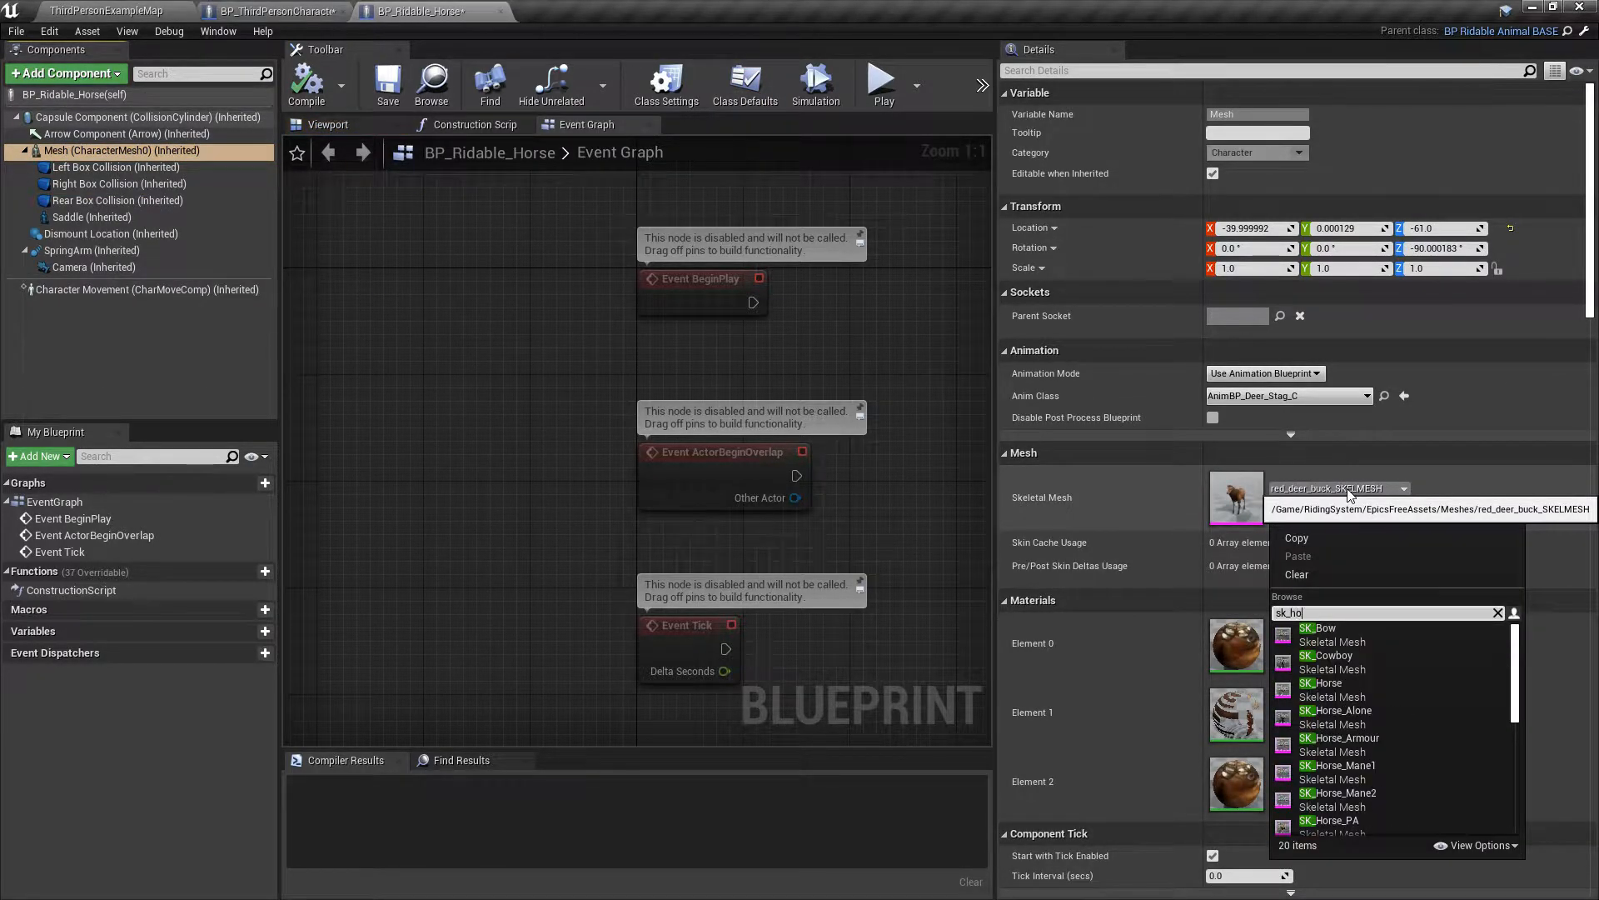
text(r)
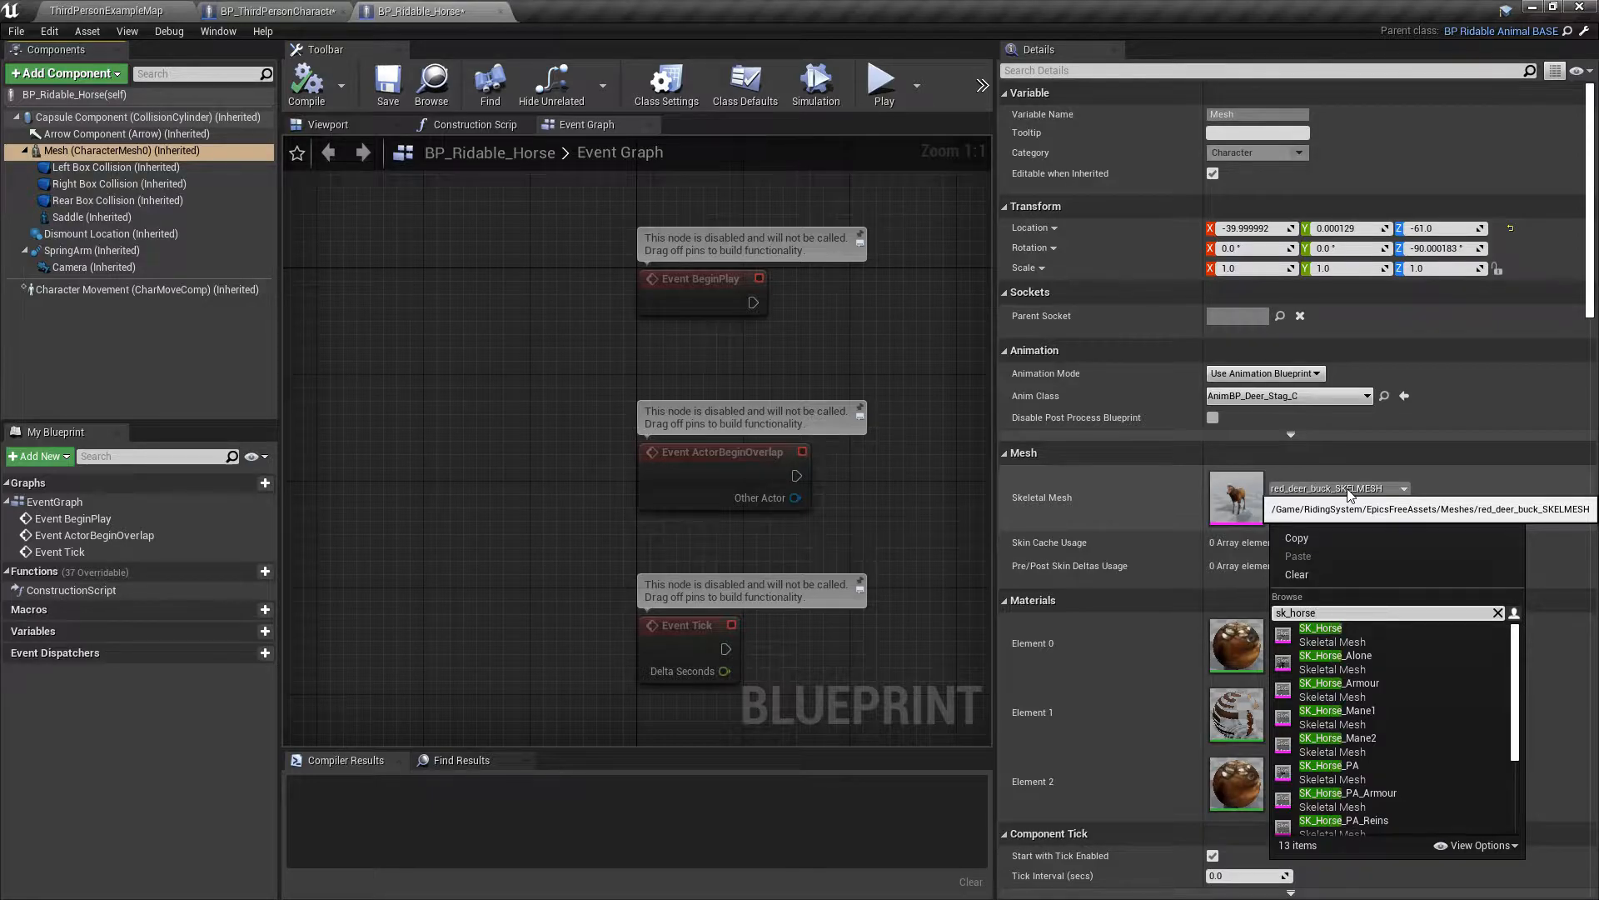
text(se)
click(1364, 640)
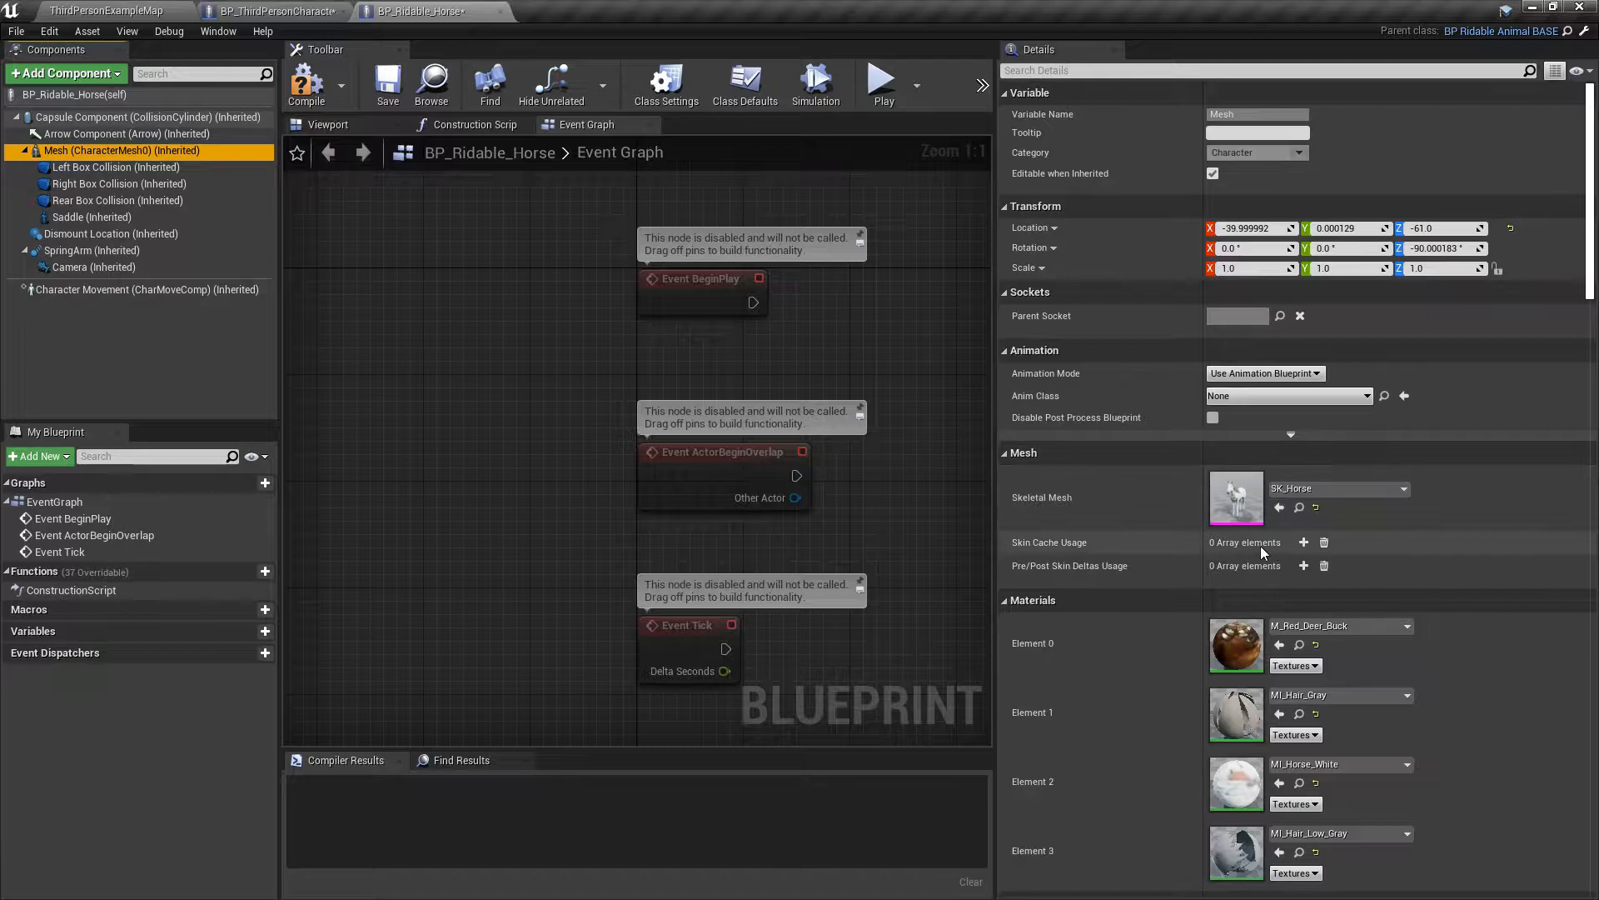
click(307, 84)
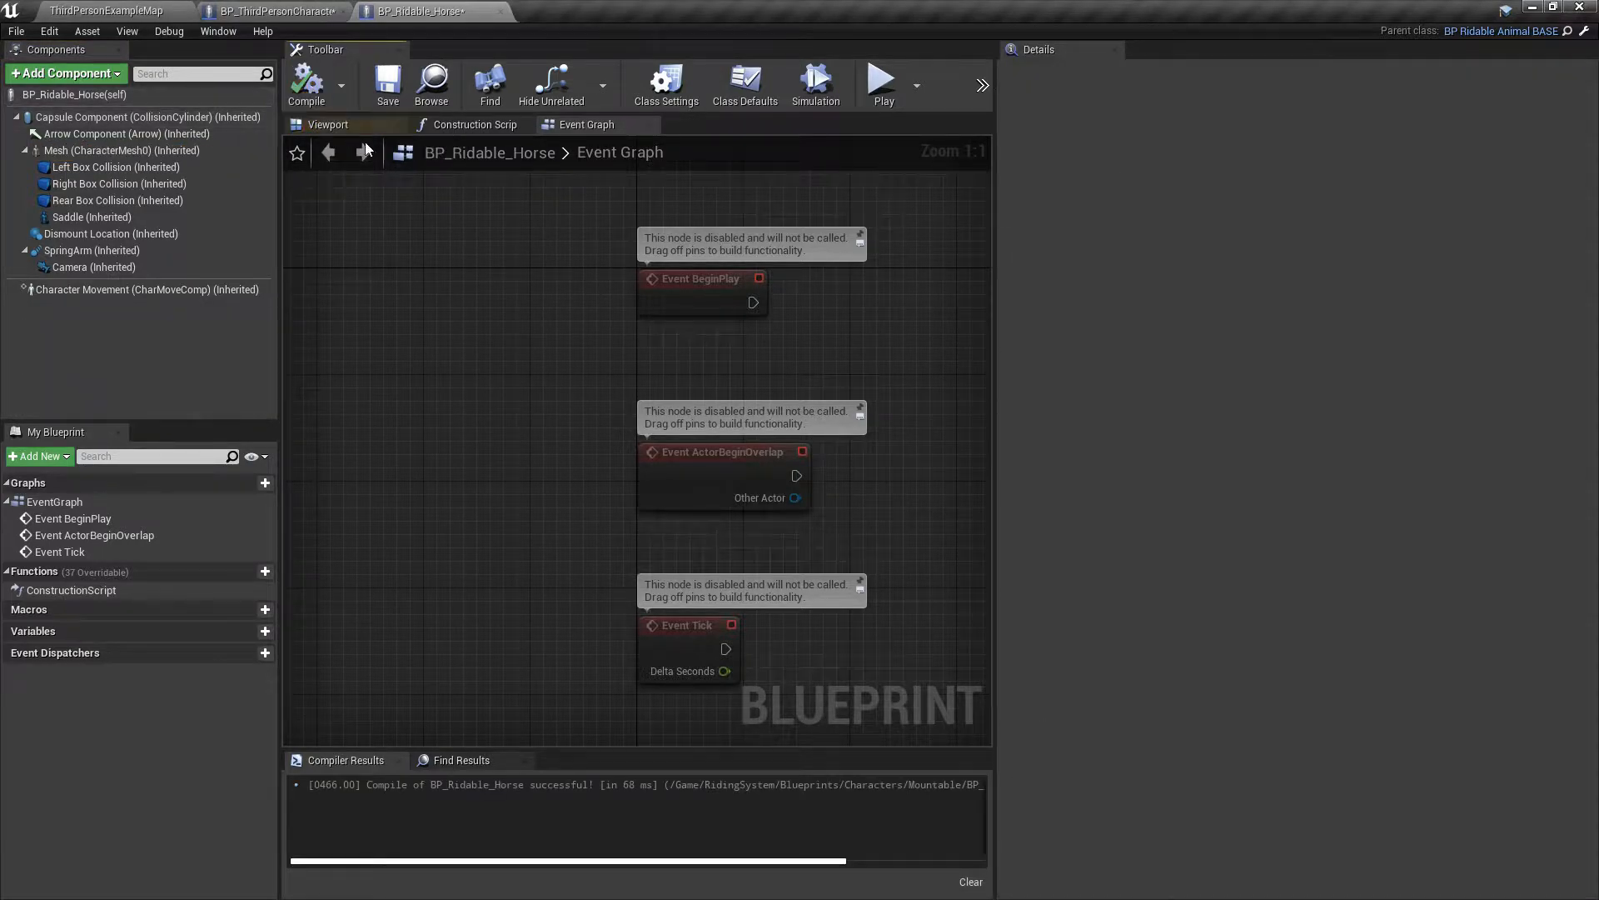
click(117, 150)
- Open the AnimBP_Deer_Stag animation blueprint from the RidingSystem/AnimBP folder and compile it
click(193, 7)
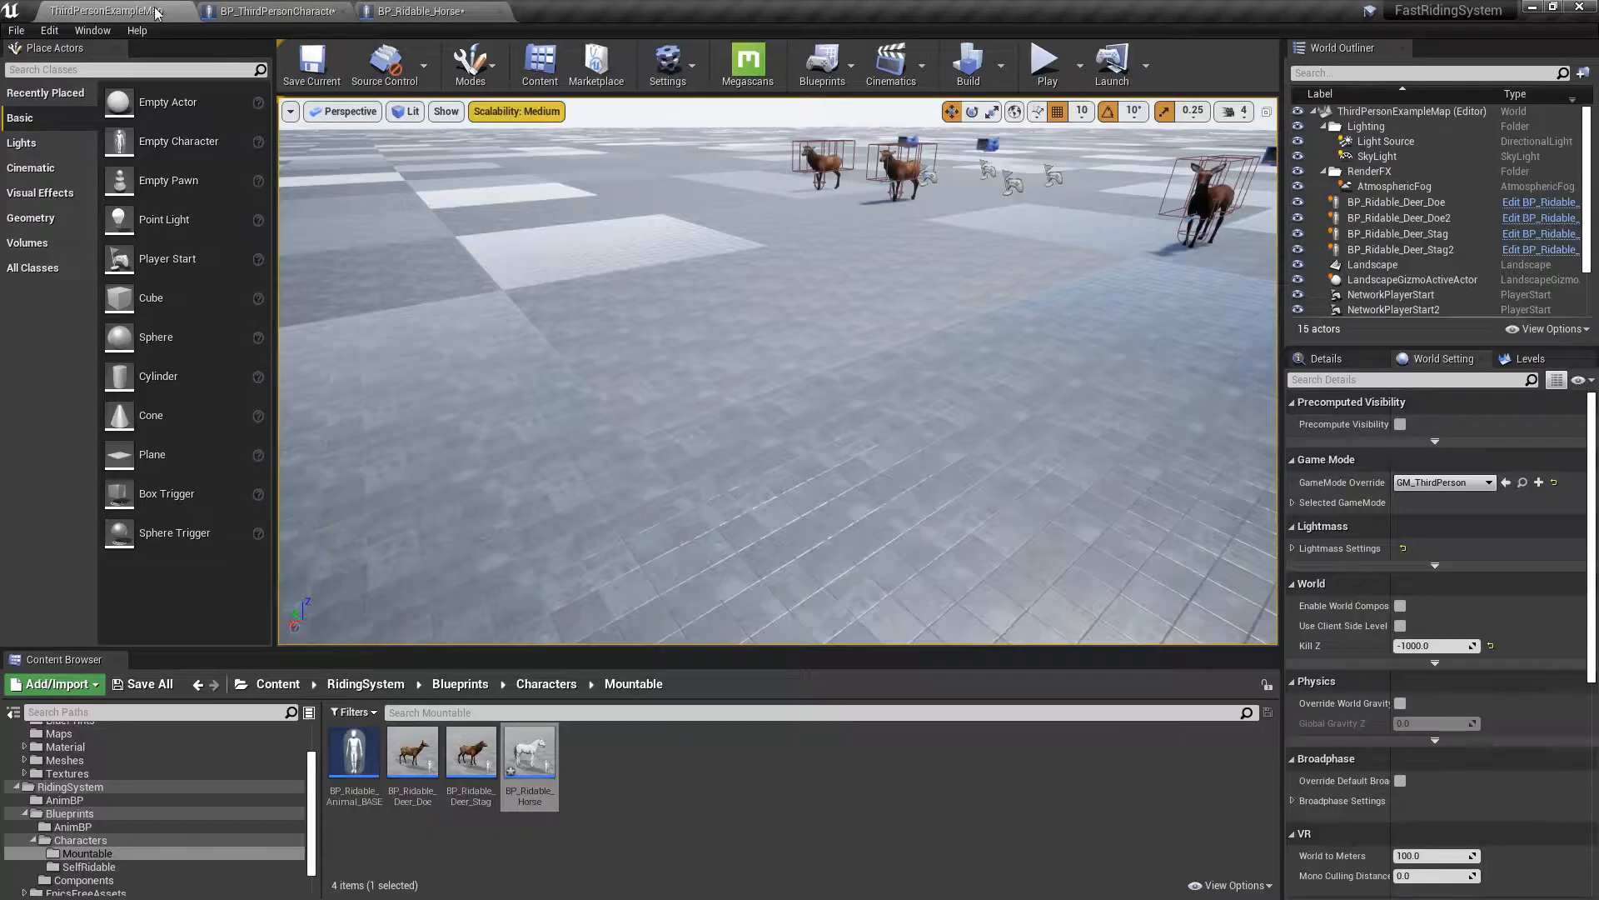
click(99, 801)
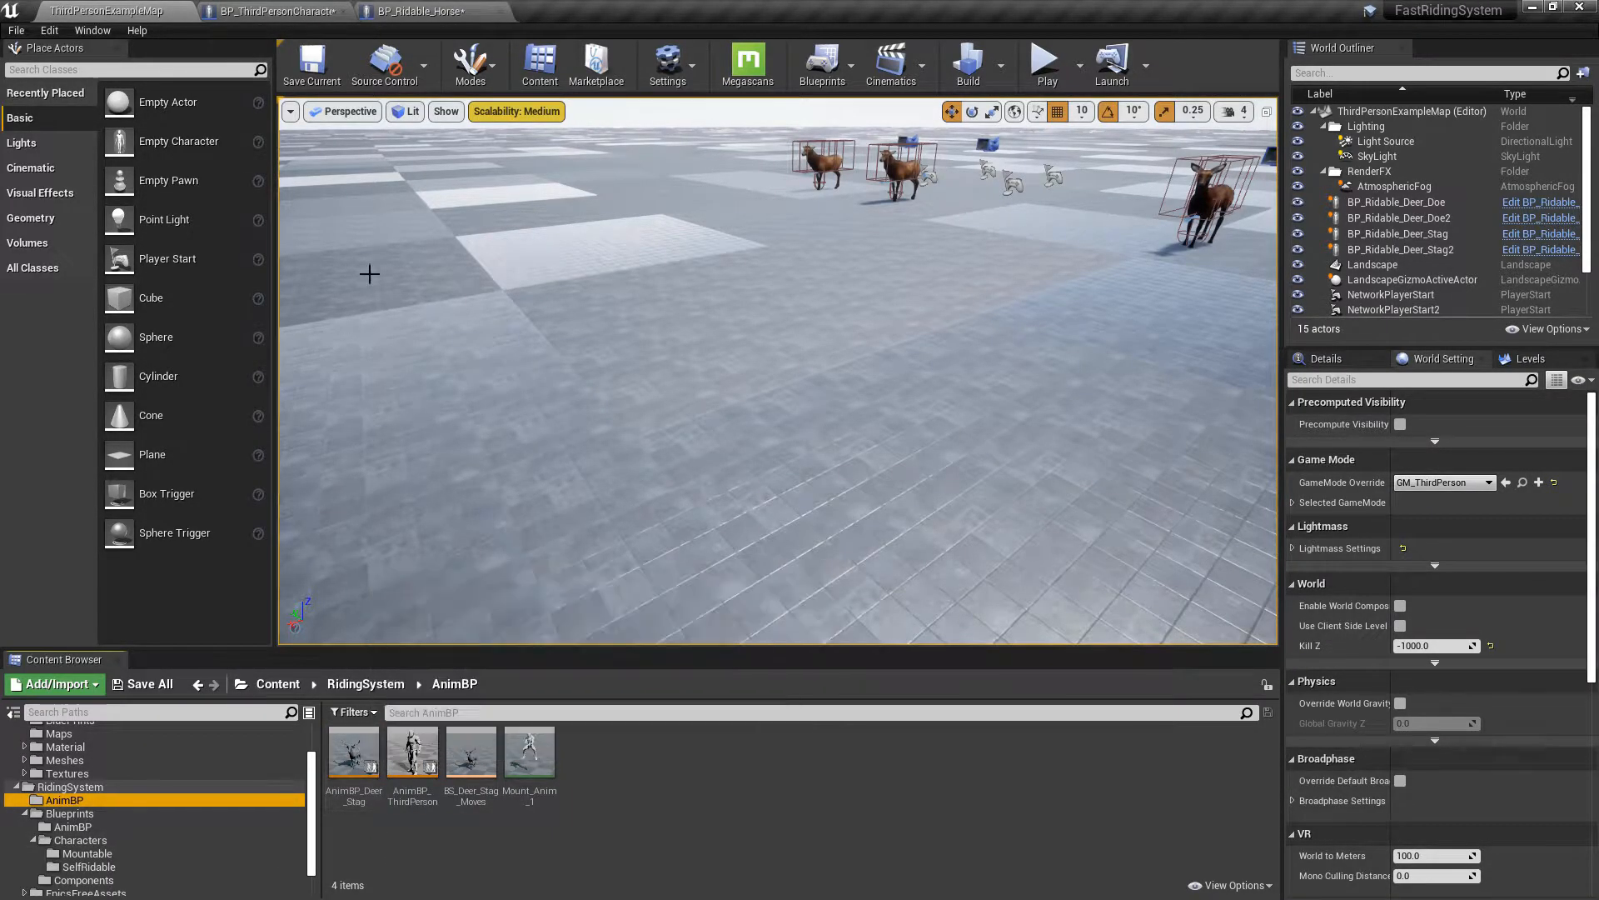
double_click(358, 750)
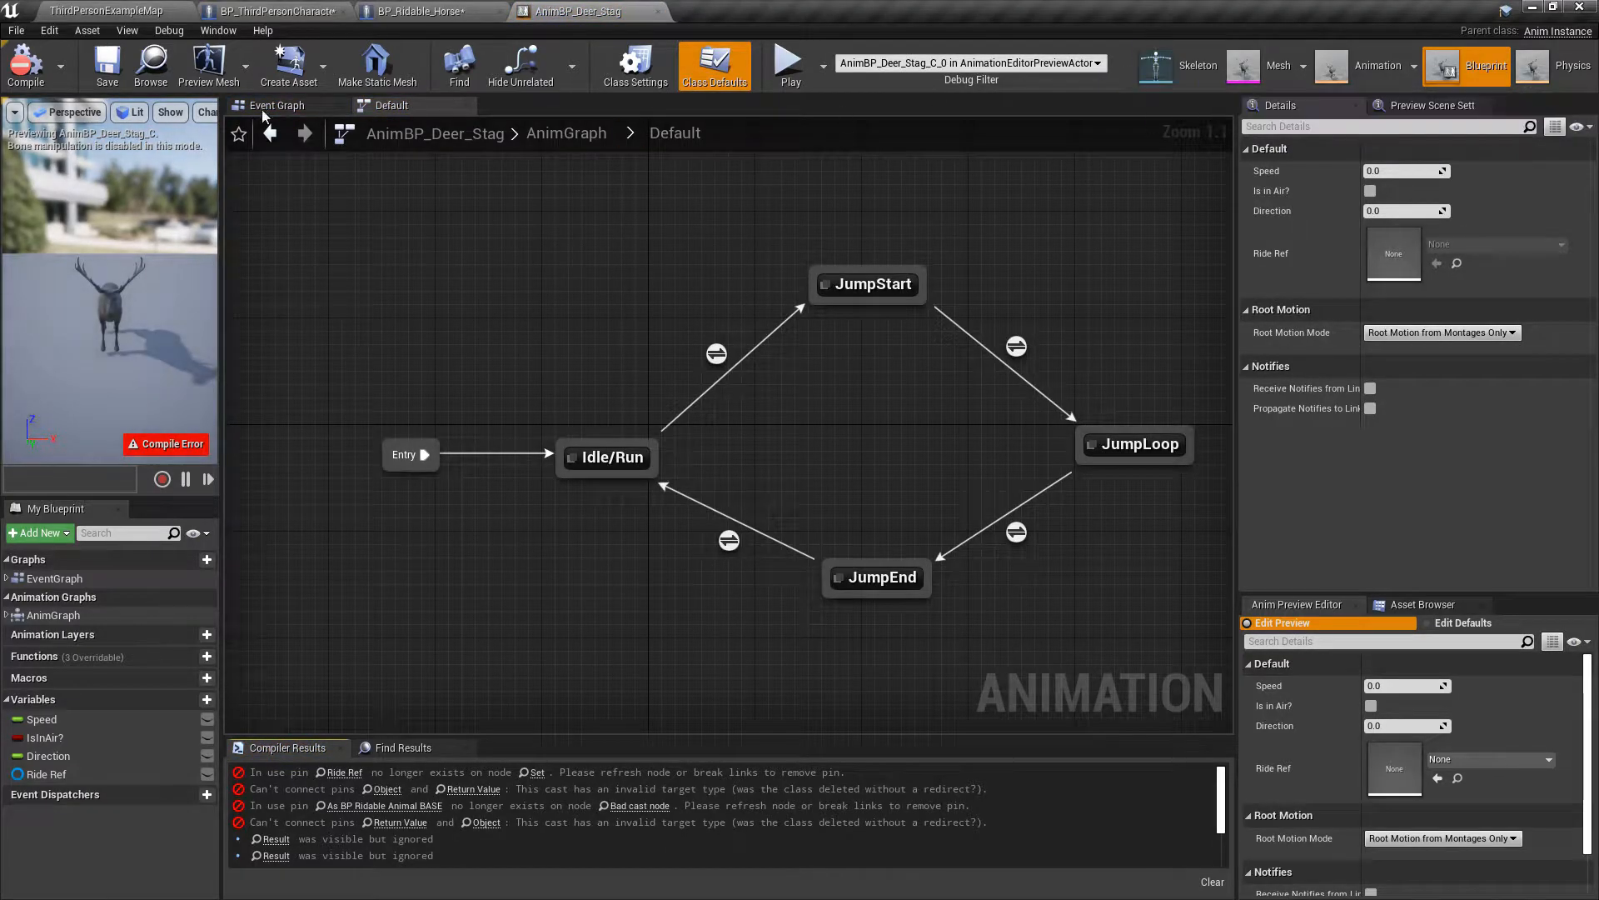
click(25, 65)
- Delete the broken cast and Ride Ref nodes from AnimBP_Deer_Stag's event graph, recompile, and check the first Result note
click(535, 772)
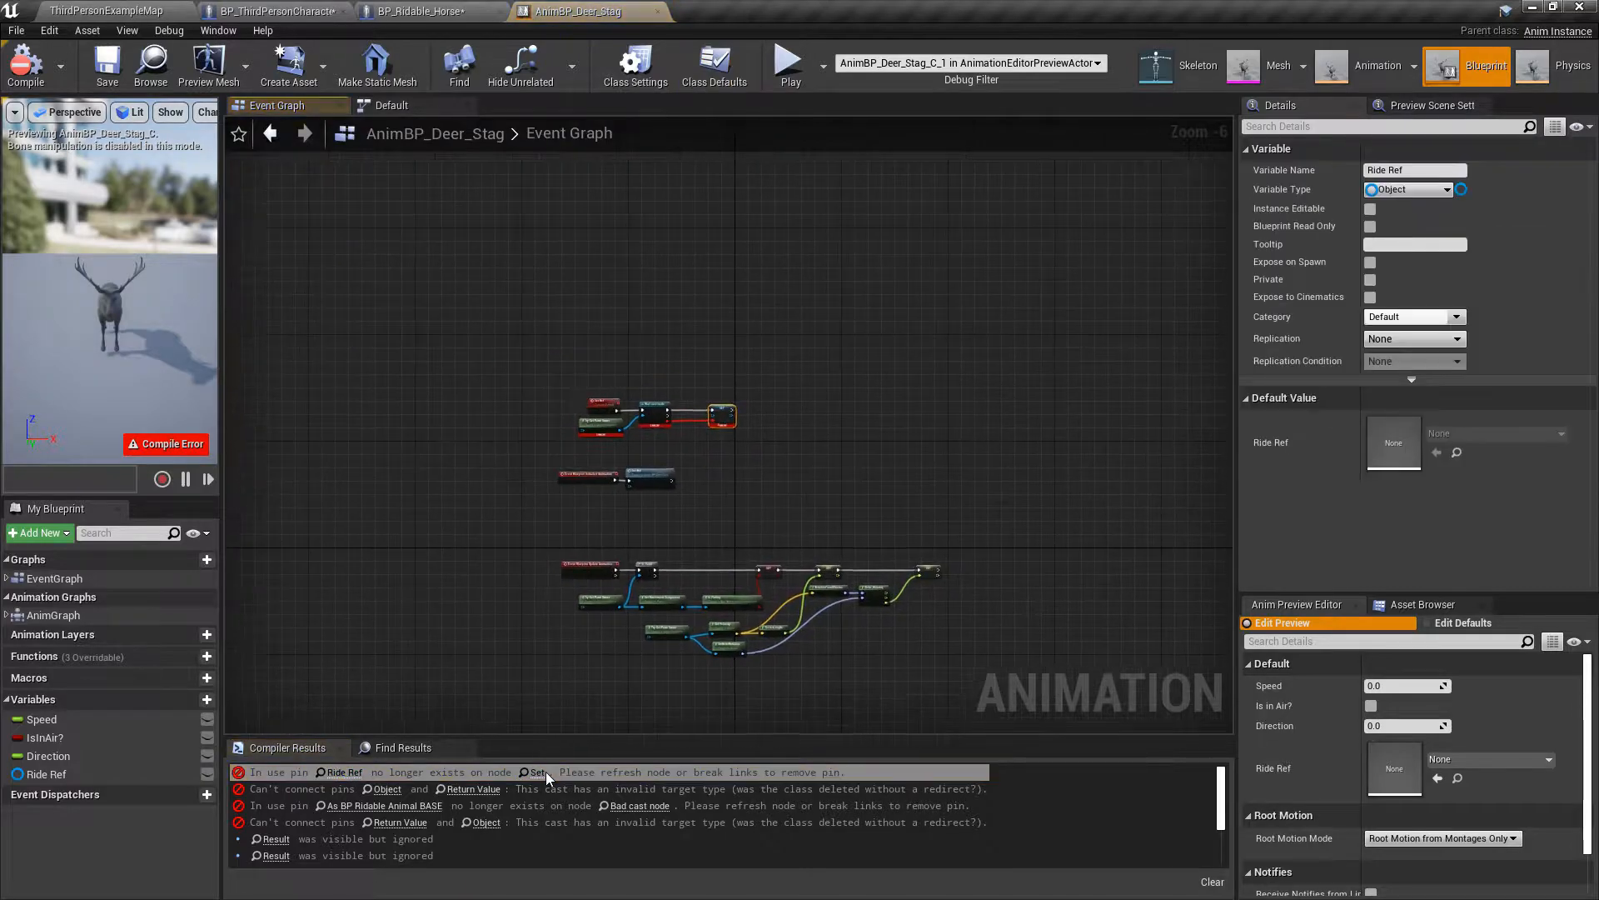
scroll(606, 521, down, 5)
drag(381, 422, 803, 625)
key(Delete)
click(34, 59)
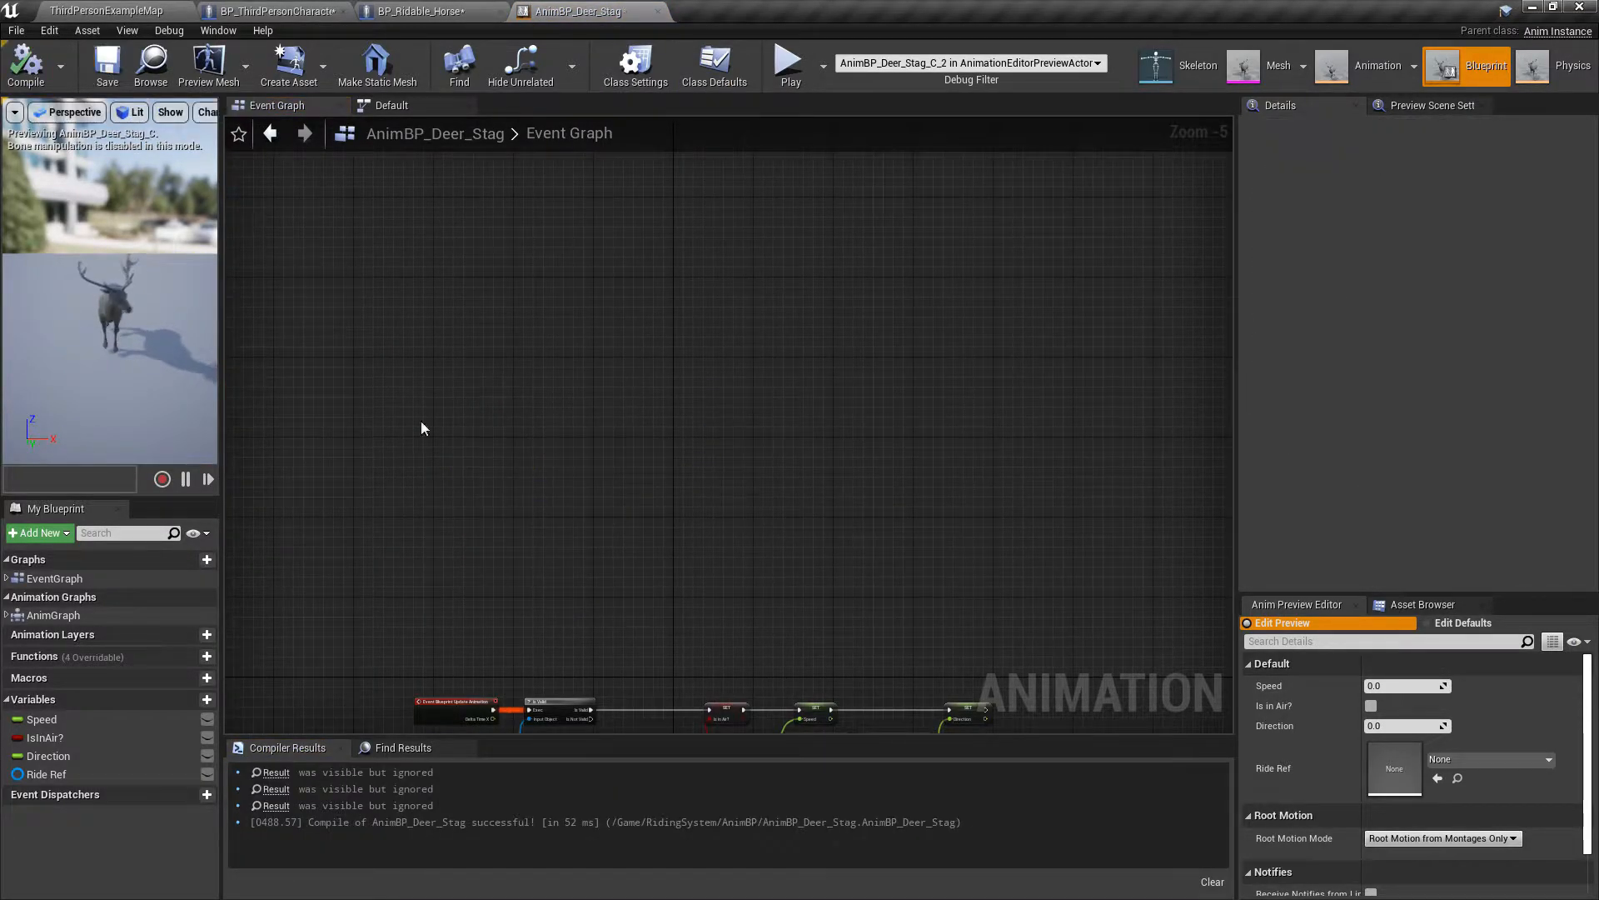
click(275, 772)
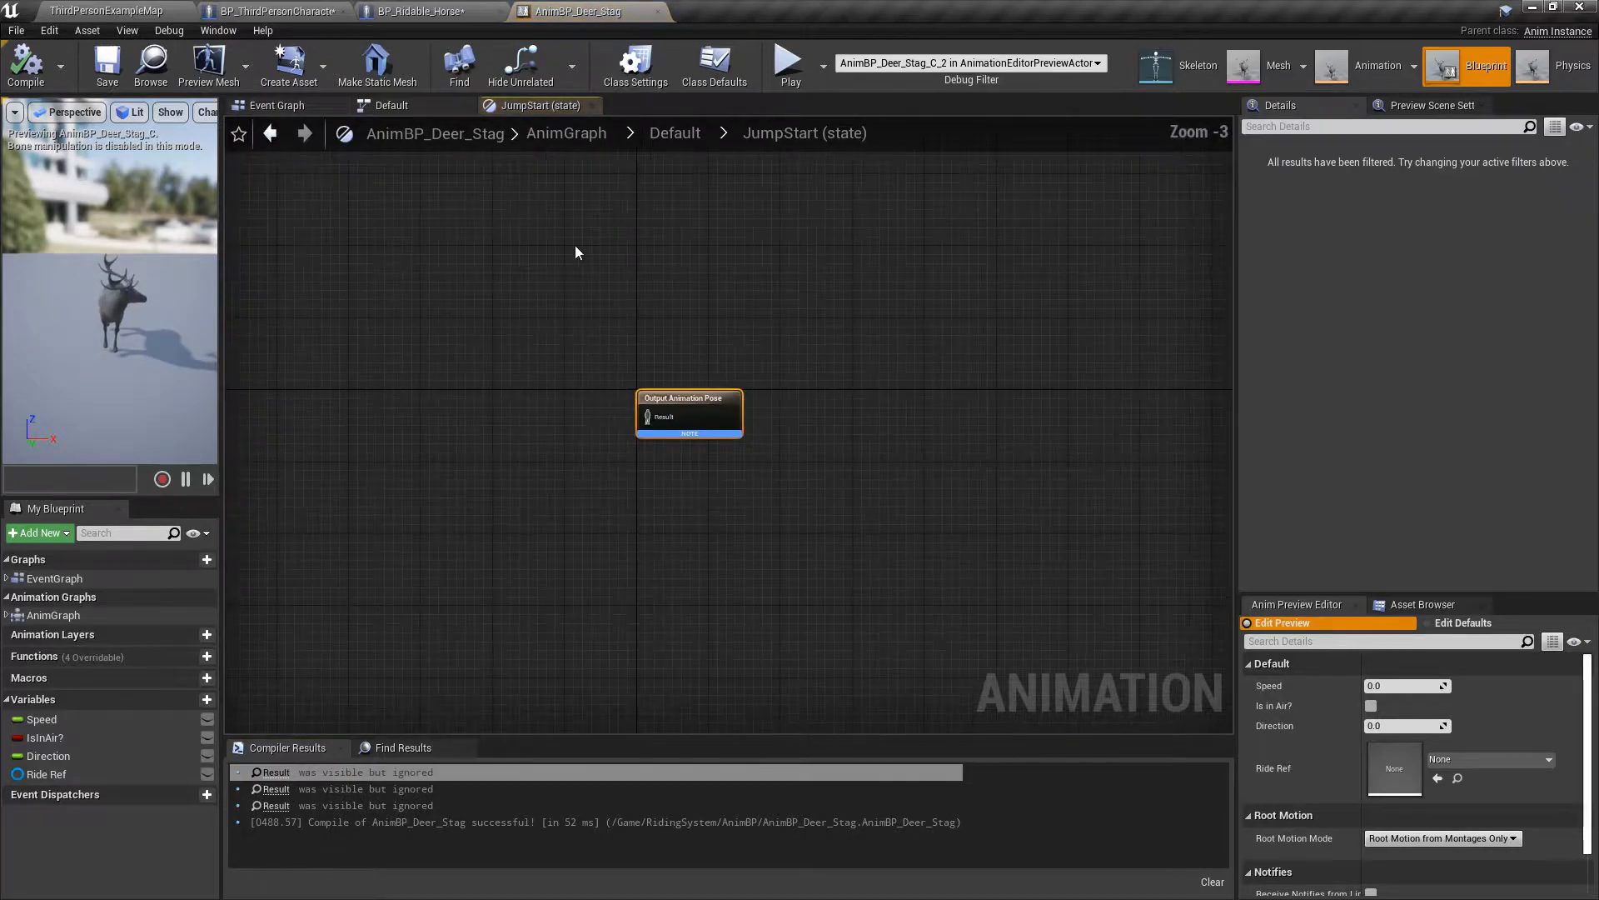
click(583, 146)
- Open the deer's skeleton, select the Humanoid rig in its retarget settings, and save red_deer_Skeleton
click(1166, 67)
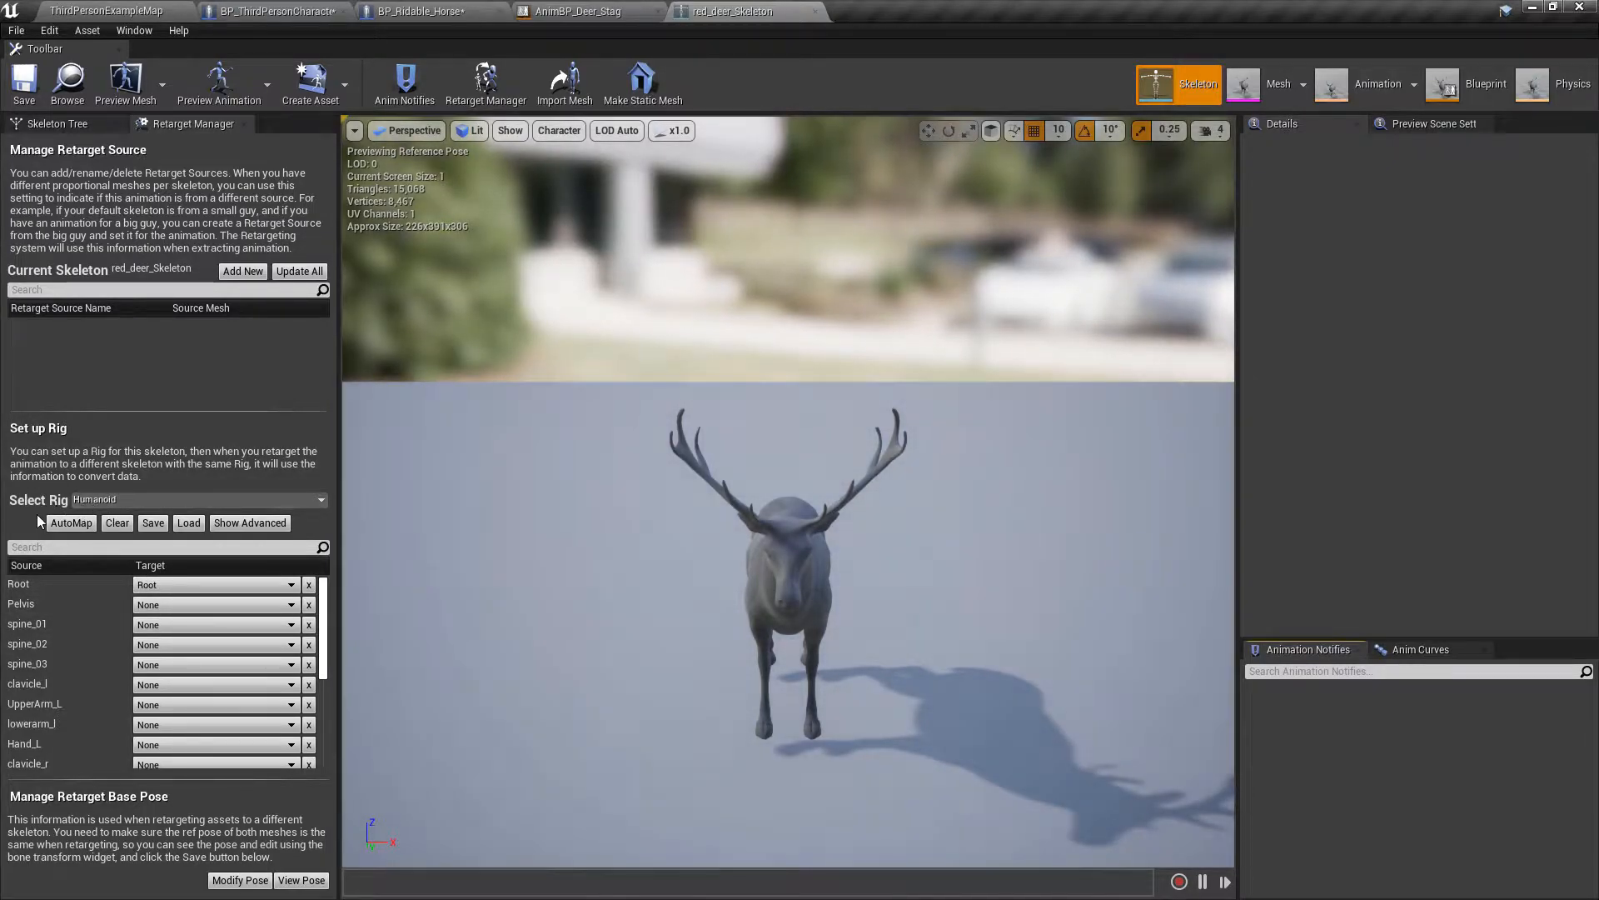
click(58, 124)
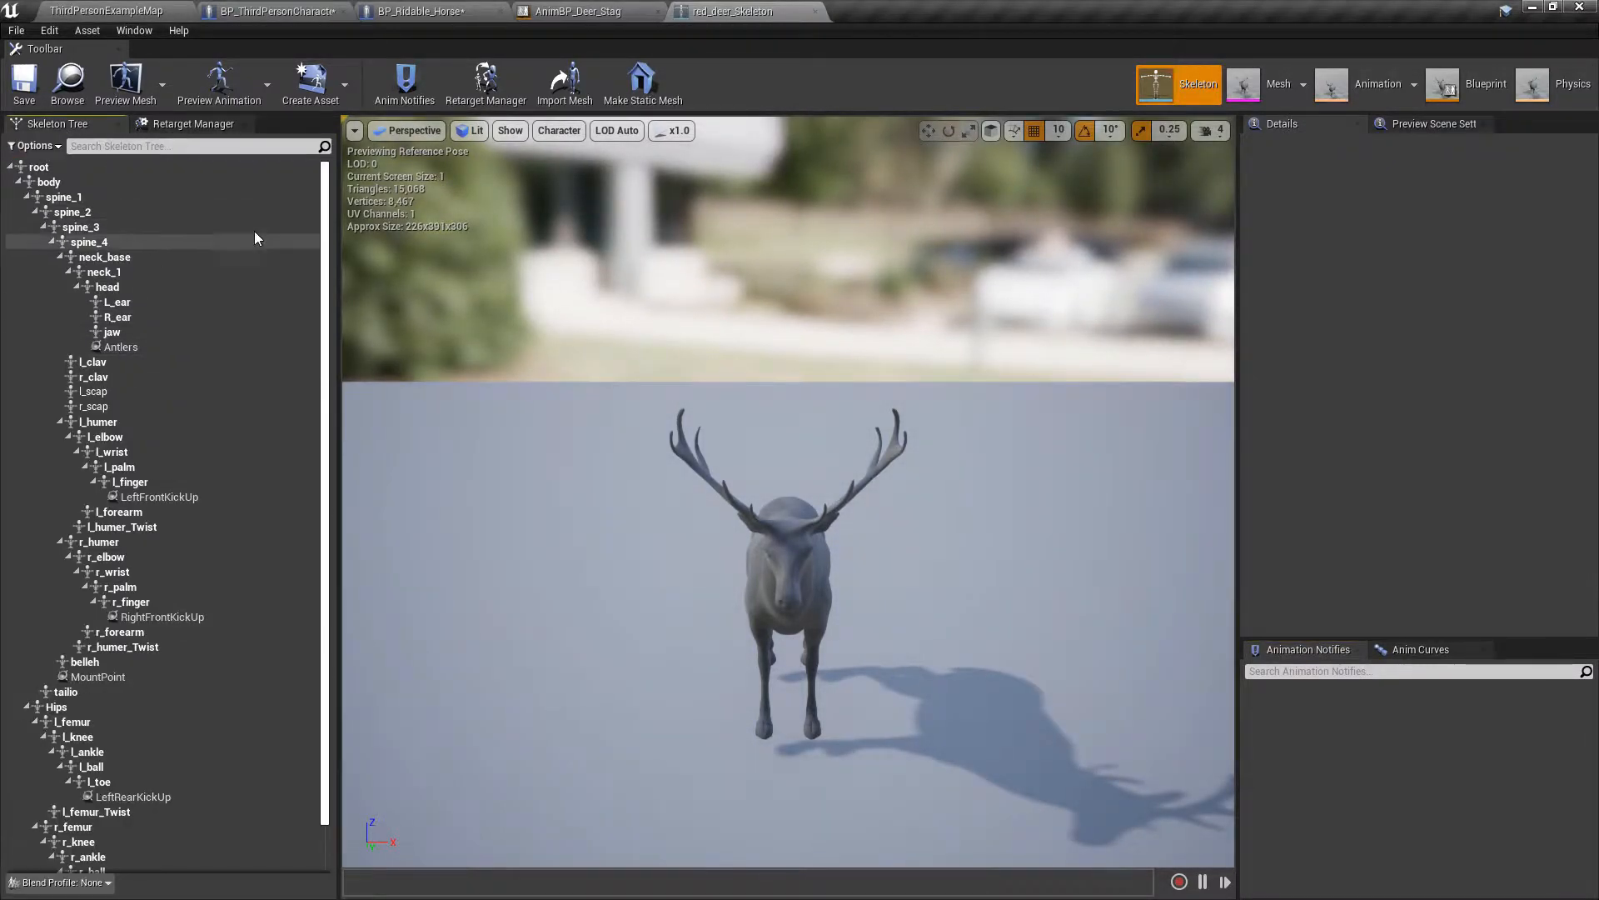
click(208, 123)
click(114, 497)
click(137, 508)
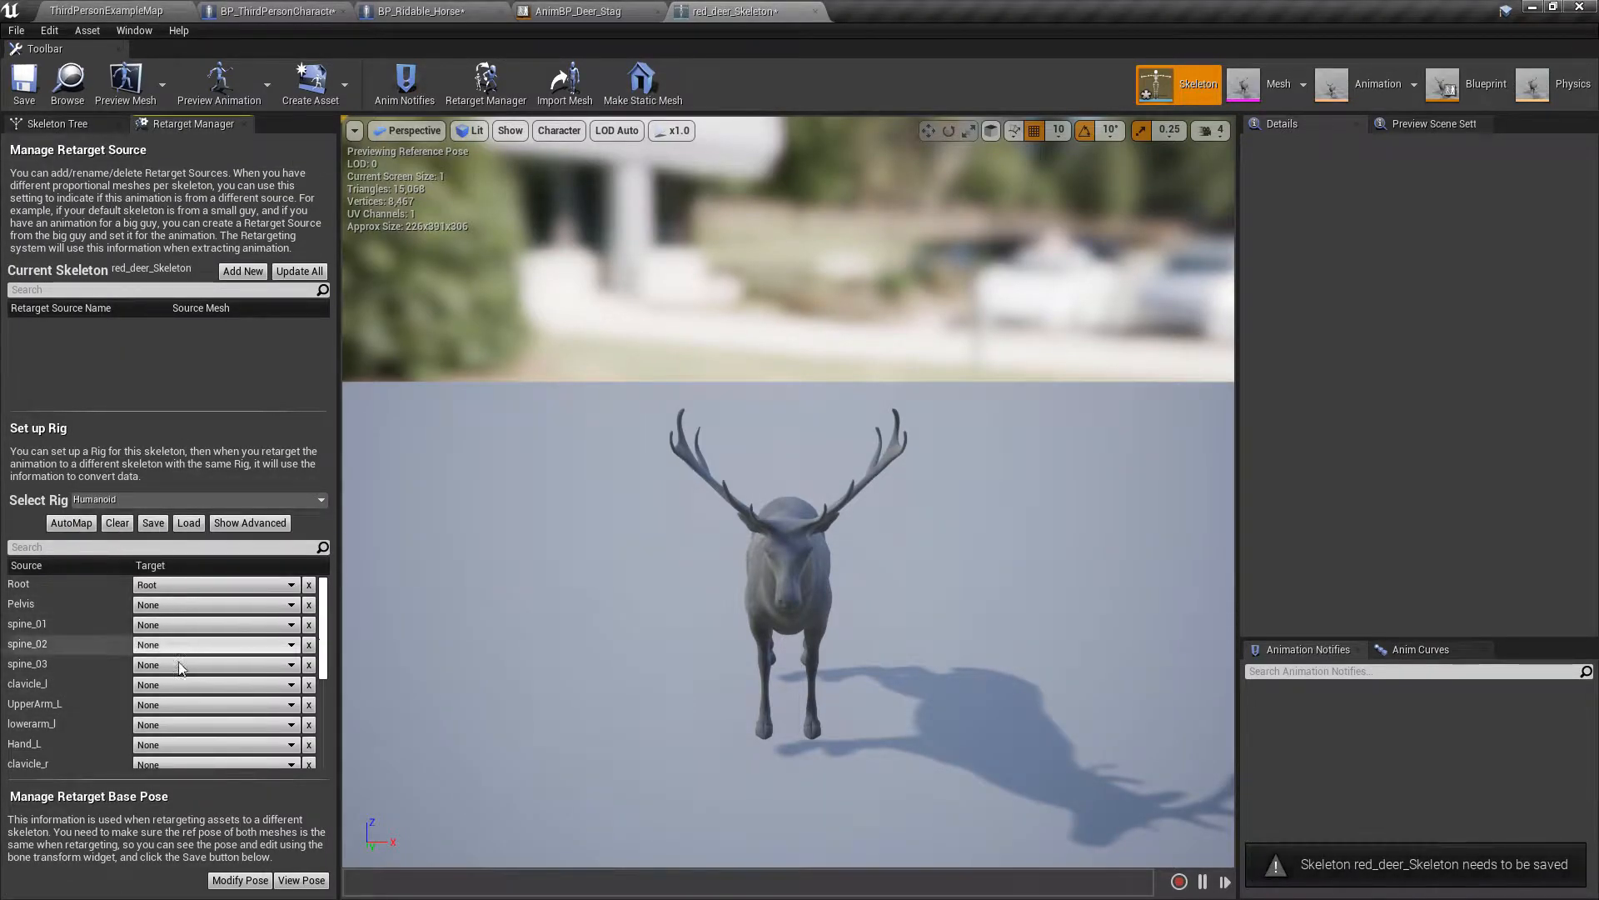
key(ctrl+s)
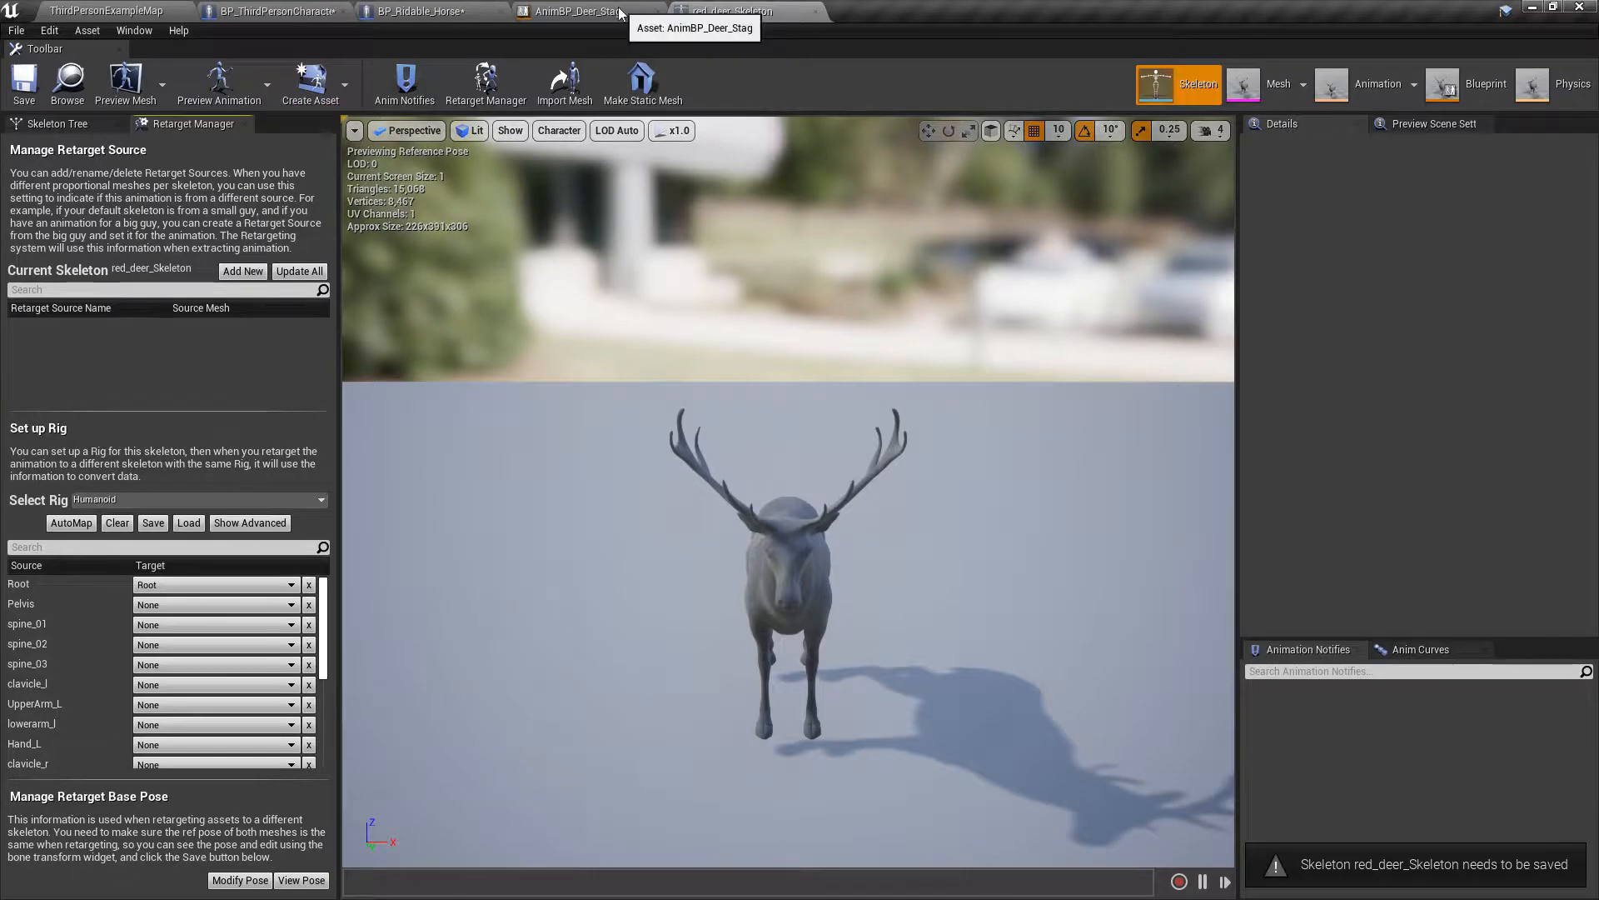
- Open Horse_Skeleton from BP_Ridable_Horse's SK_Horse mesh and select a retarget rig to match the deer skeleton
click(417, 11)
double_click(1225, 508)
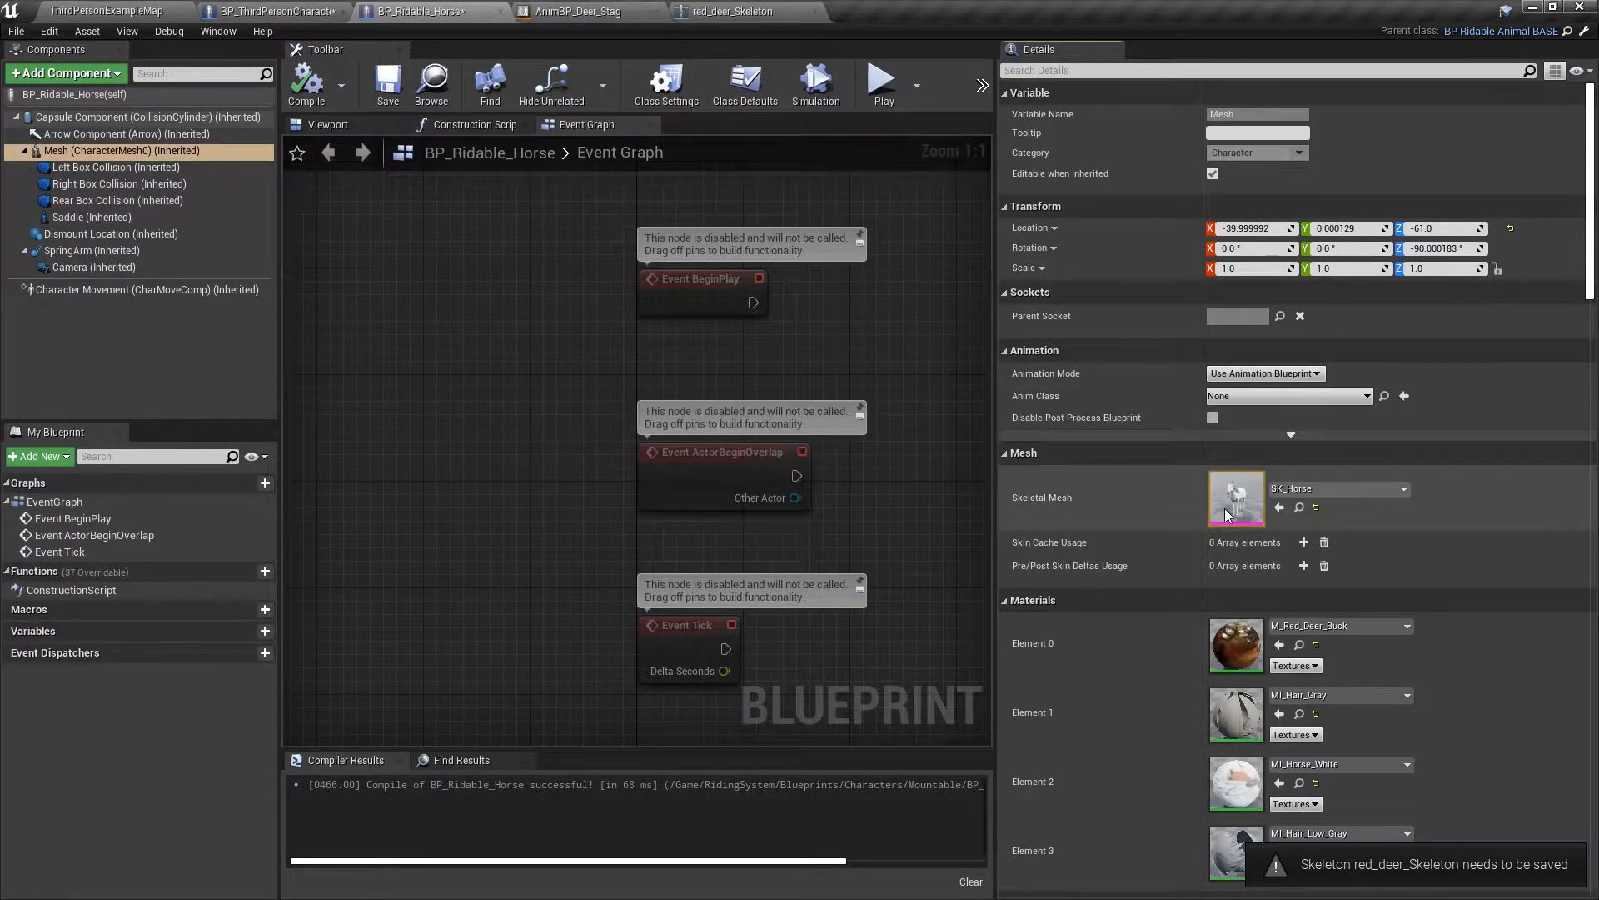
click(1254, 62)
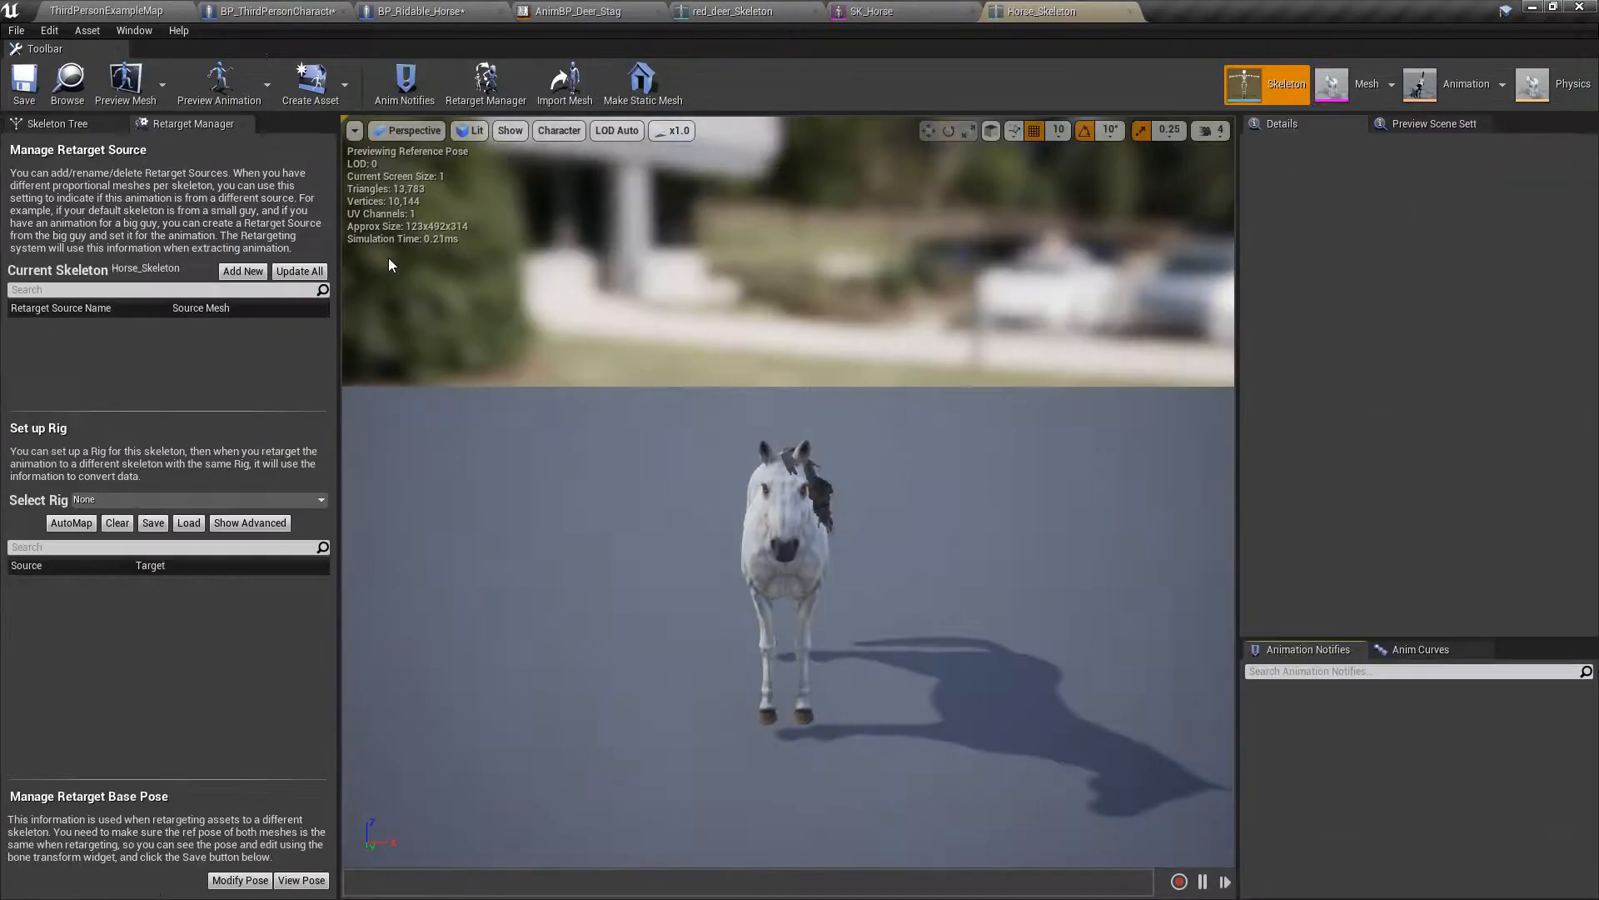
click(148, 505)
click(140, 531)
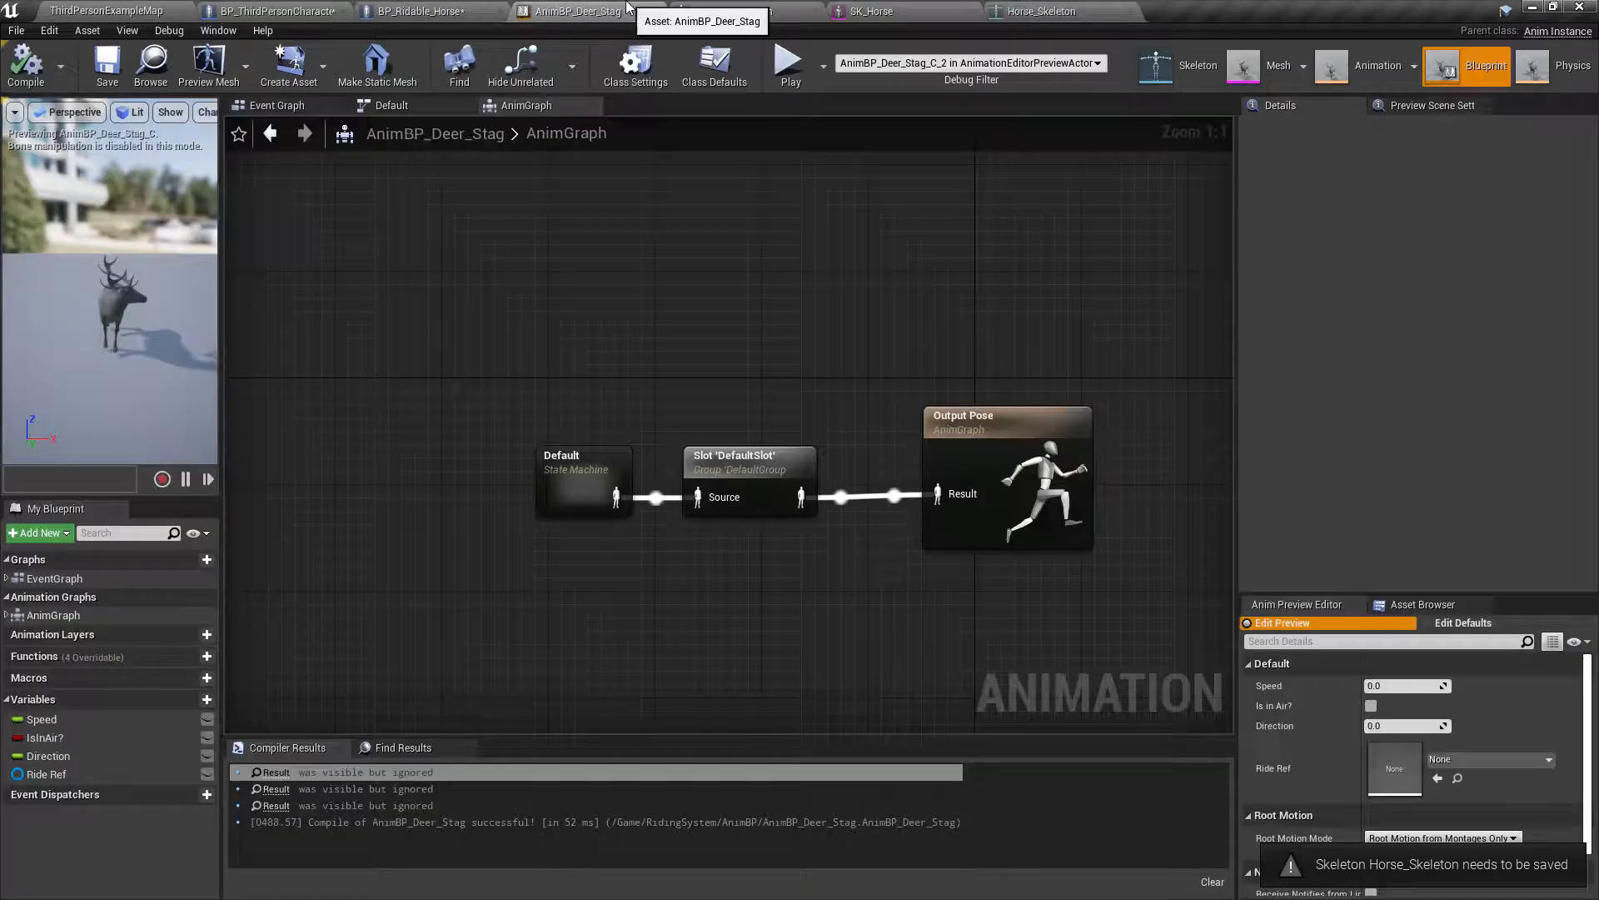
- Return to AnimBP_Deer_Stag, close the skeleton and mesh editors opened after it, and locate the asset in its project folder
click(616, 11)
click(158, 64)
right_click(596, 11)
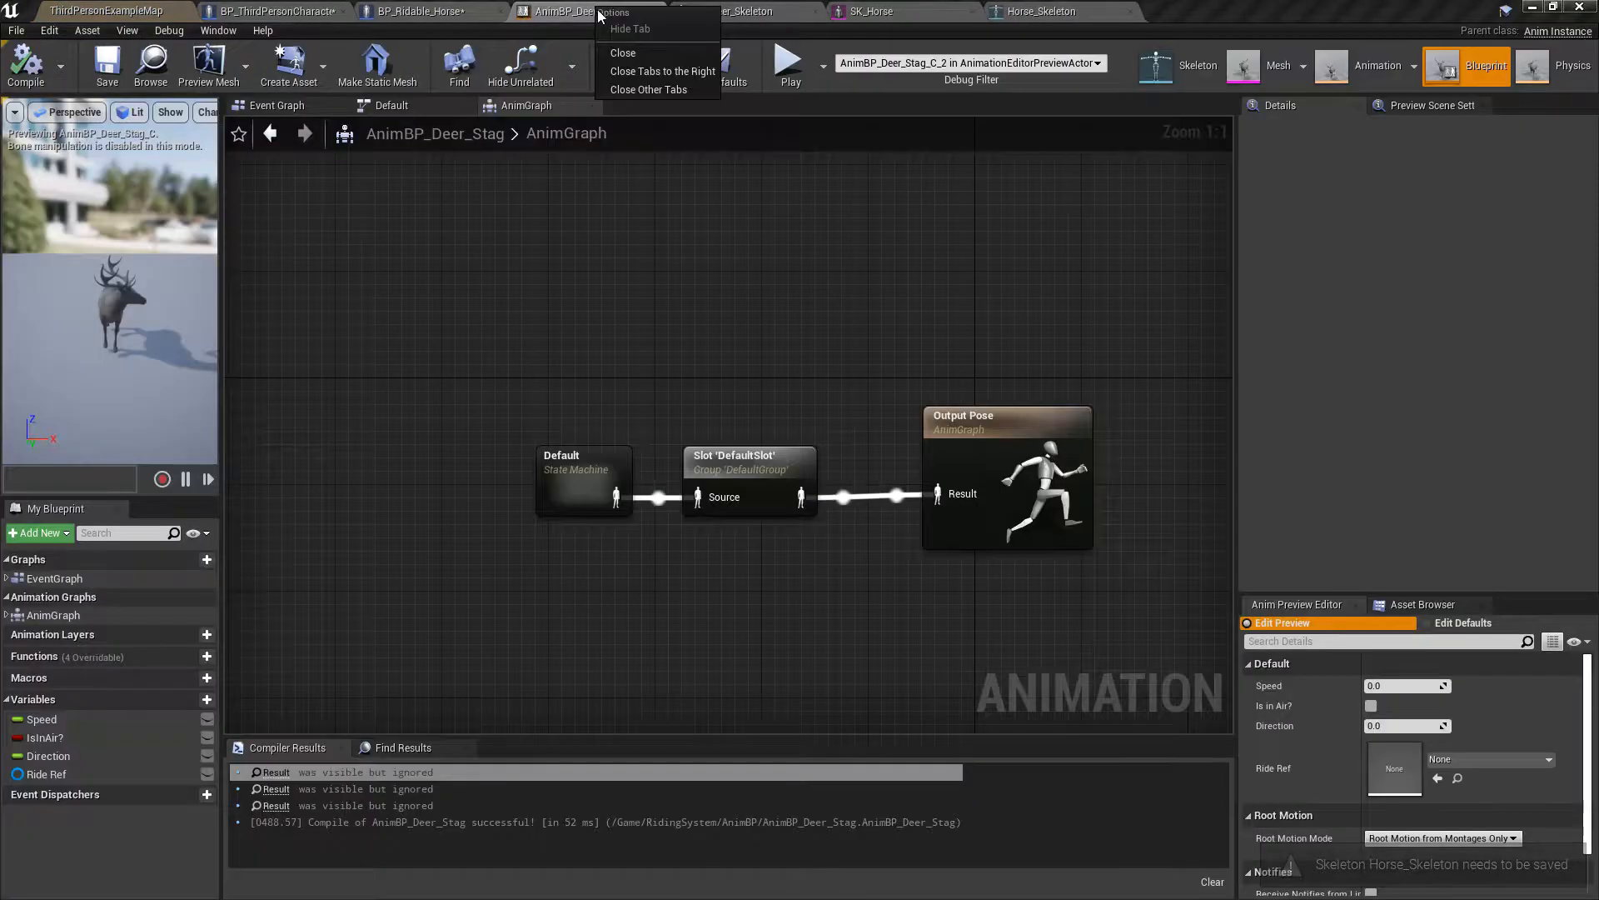
click(628, 69)
click(152, 65)
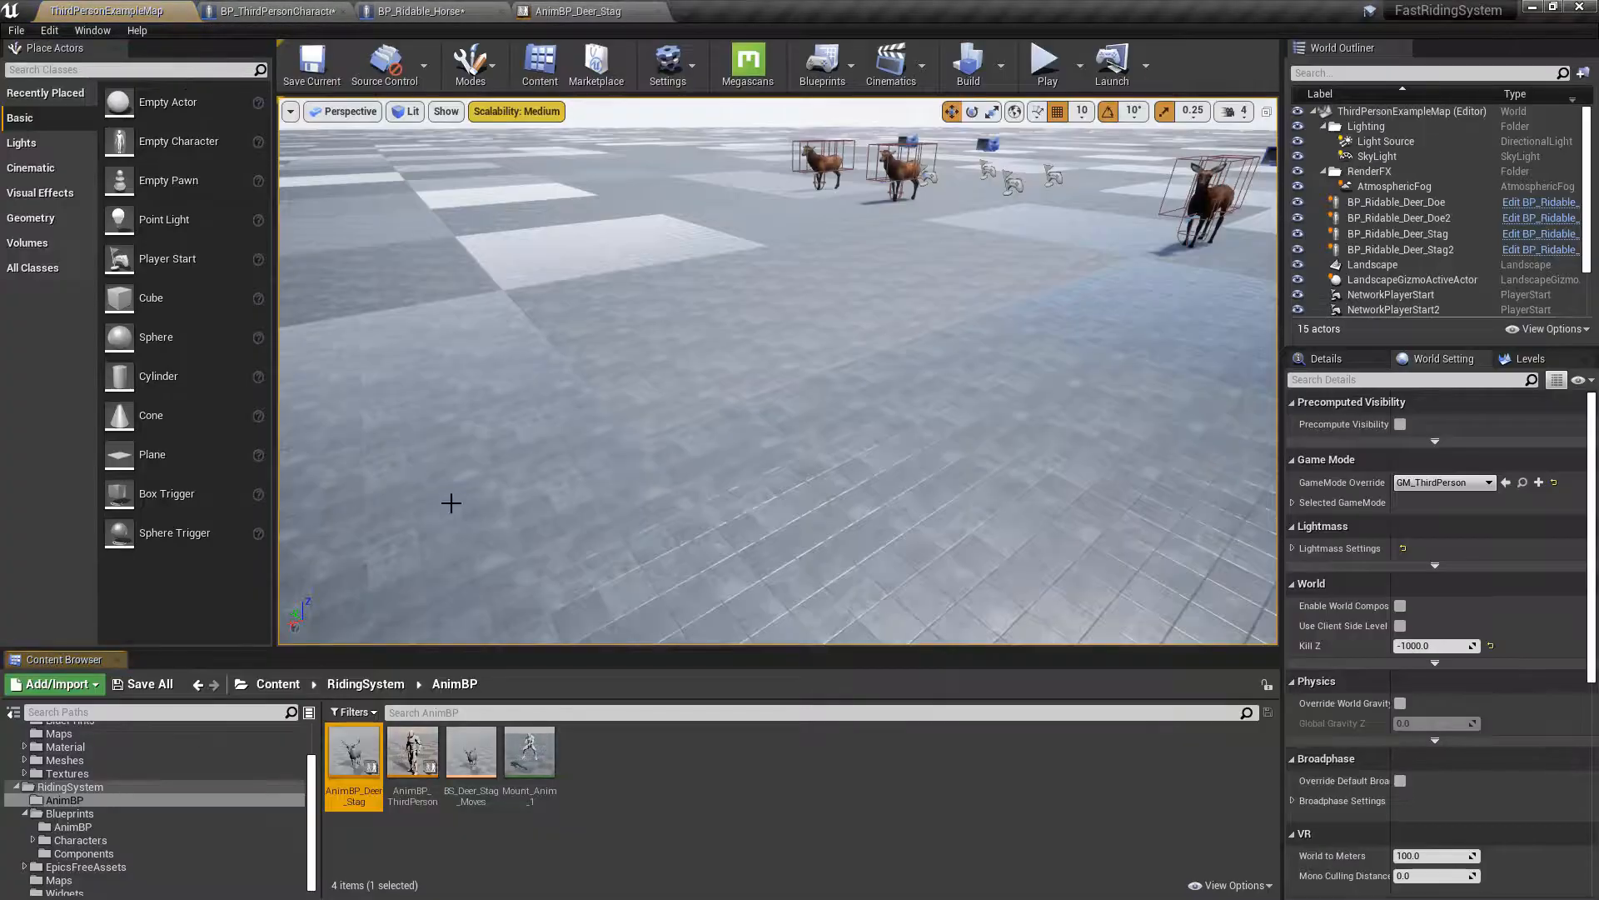
- Duplicate and retarget AnimBP_Deer_Stag with its referenced assets to Horse_Skeleton, and select the copied BS_Deer_Stag_Moves
right_click(353, 733)
mouse_move(496, 343)
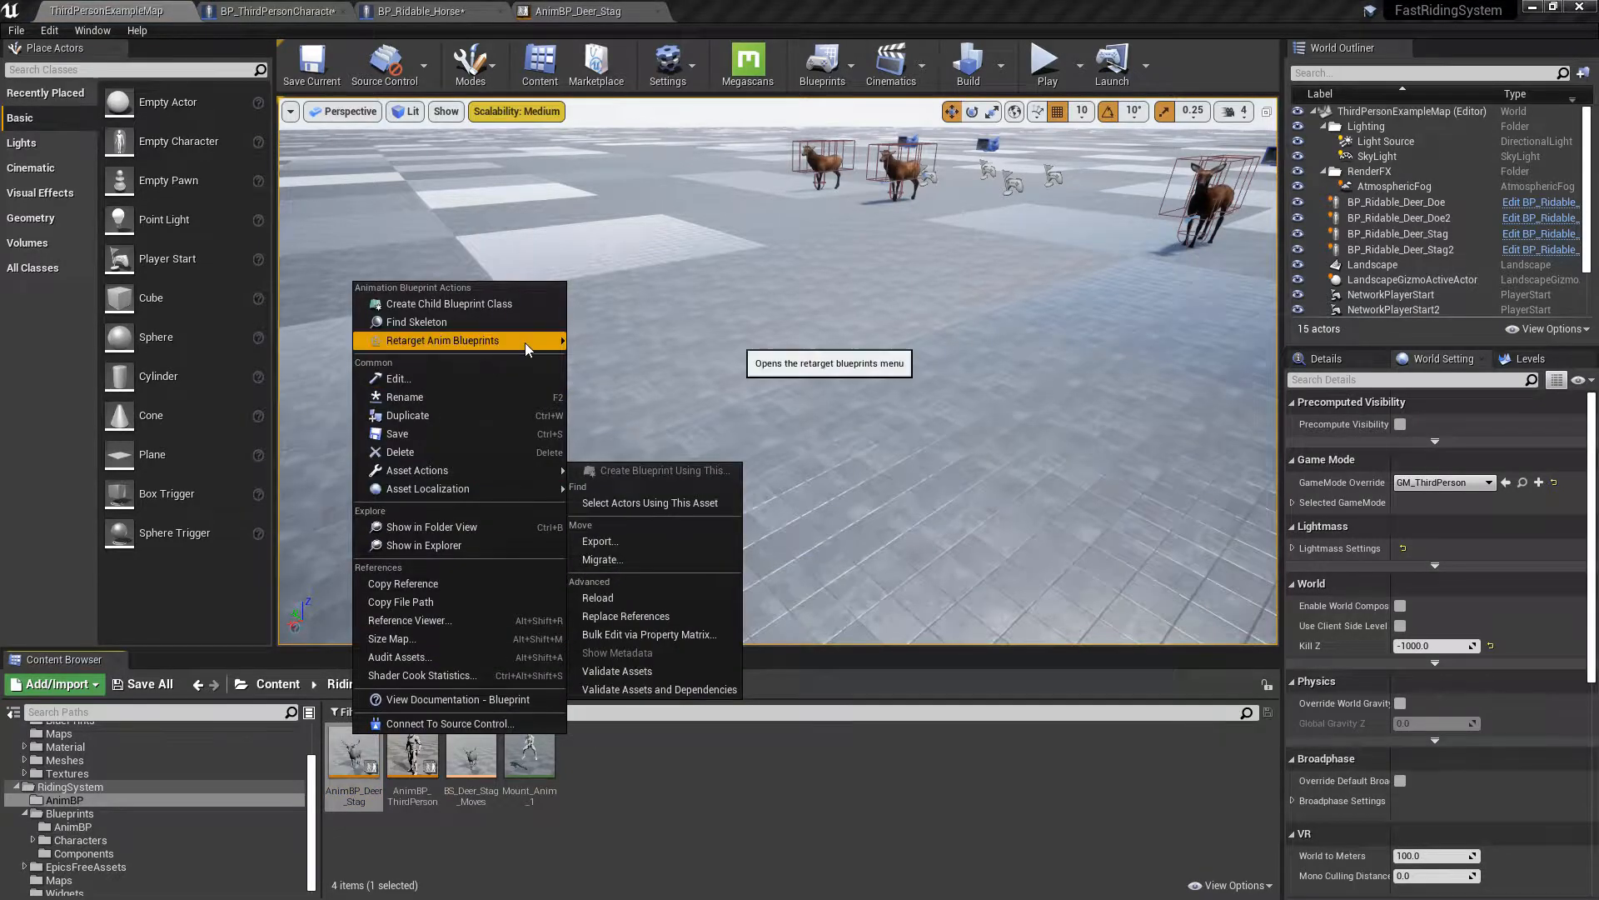
click(633, 343)
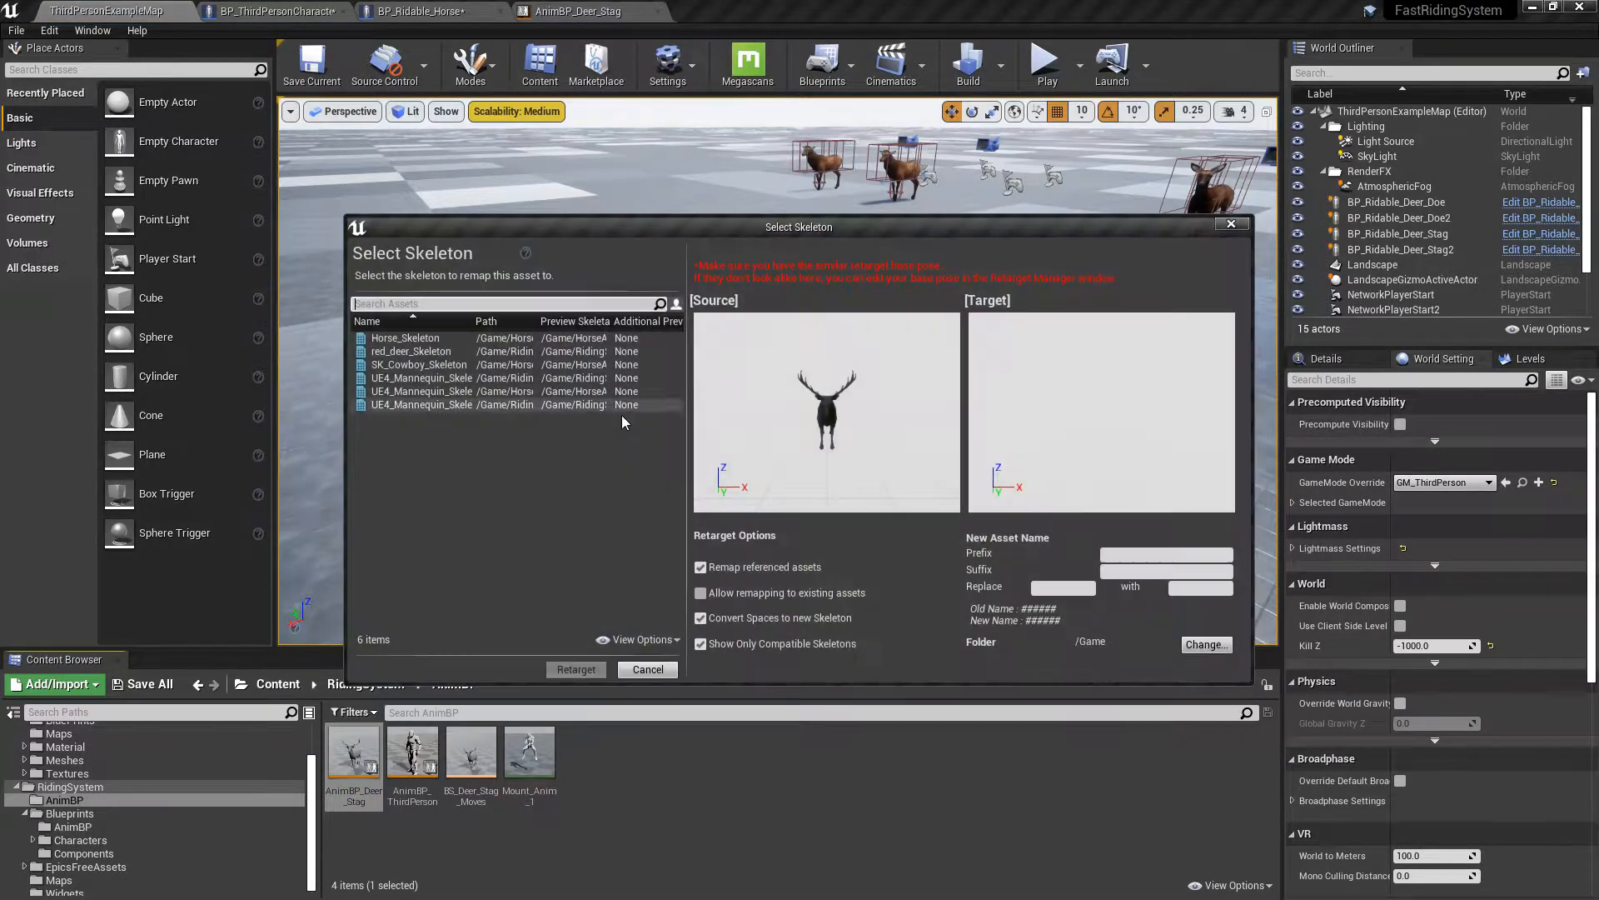
click(433, 337)
click(575, 670)
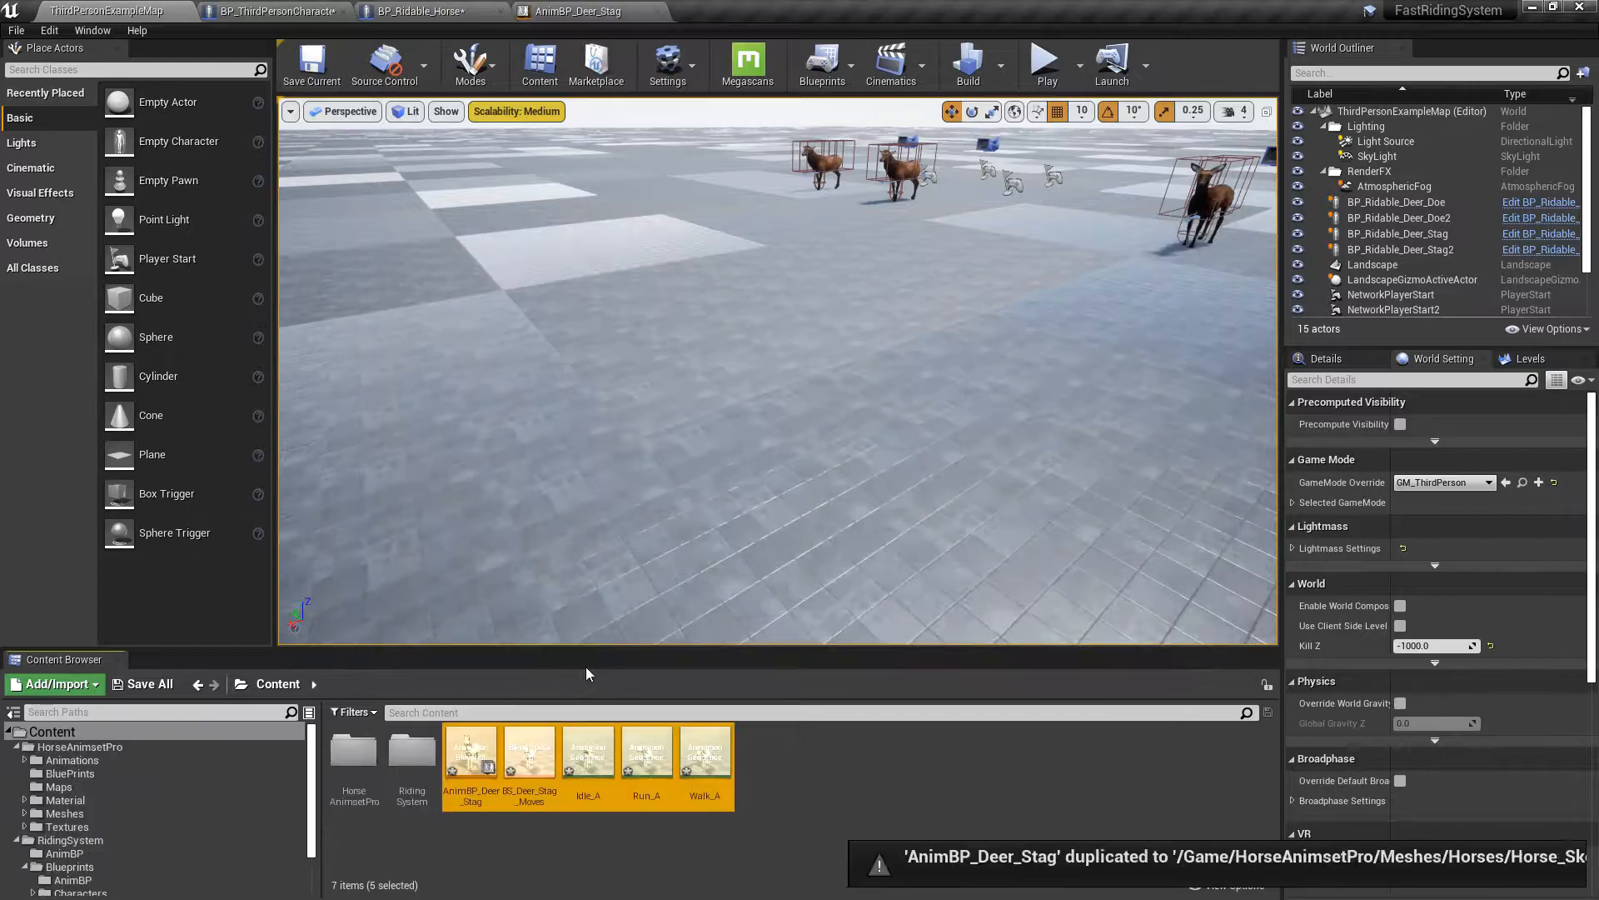
click(532, 745)
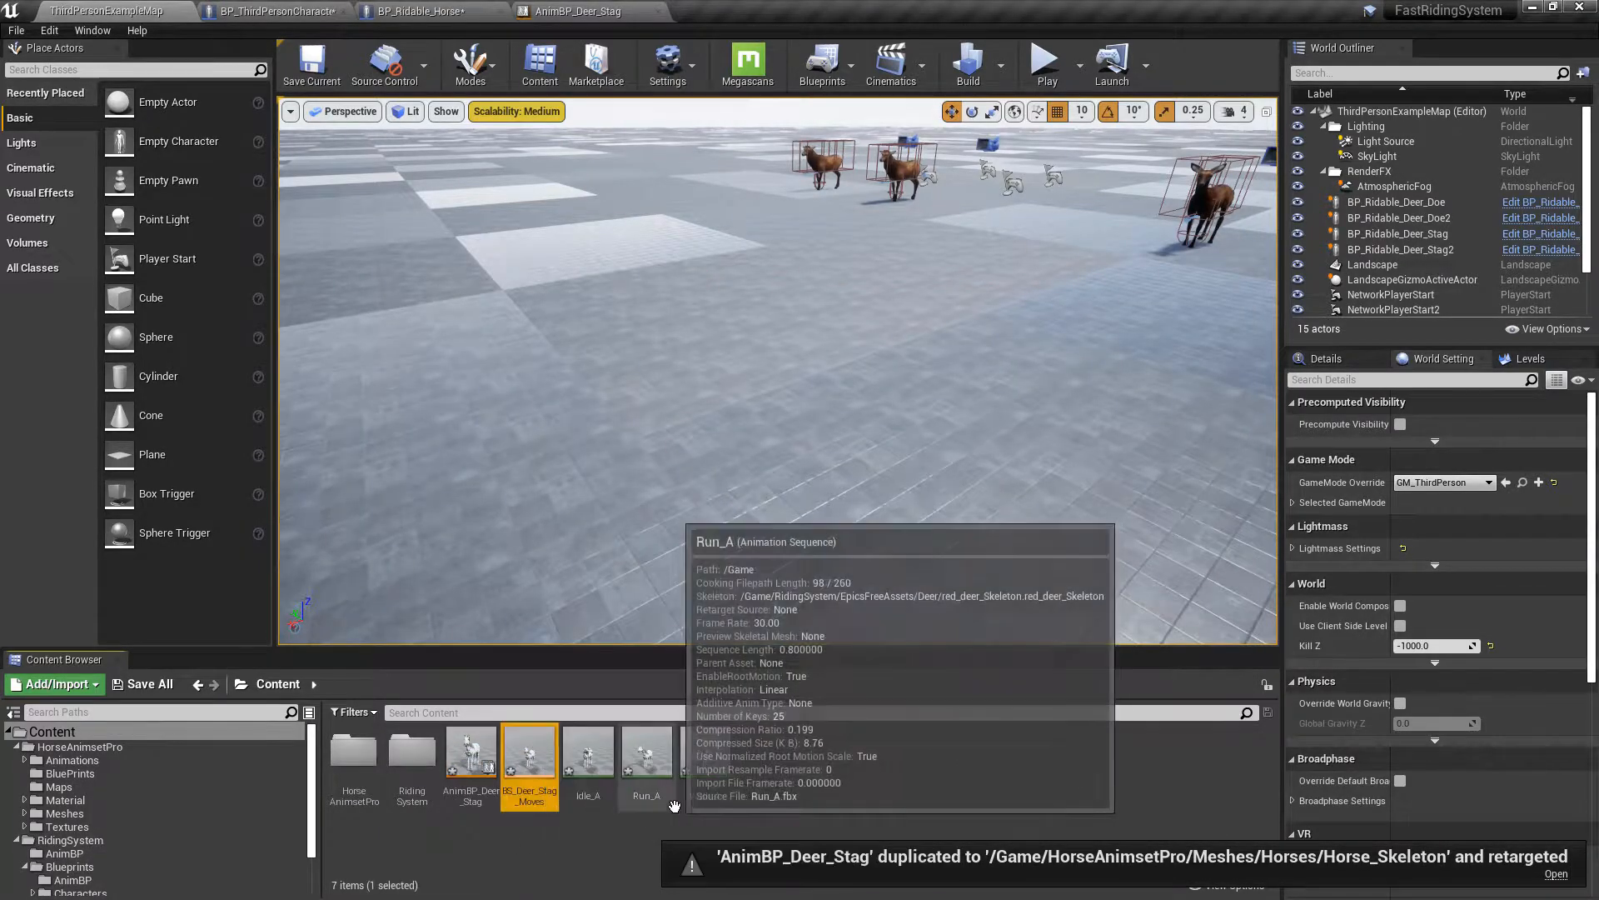
- Delete the copied deer animations Idle_A, Run_A and Walk_A from the Content folder
click(590, 796)
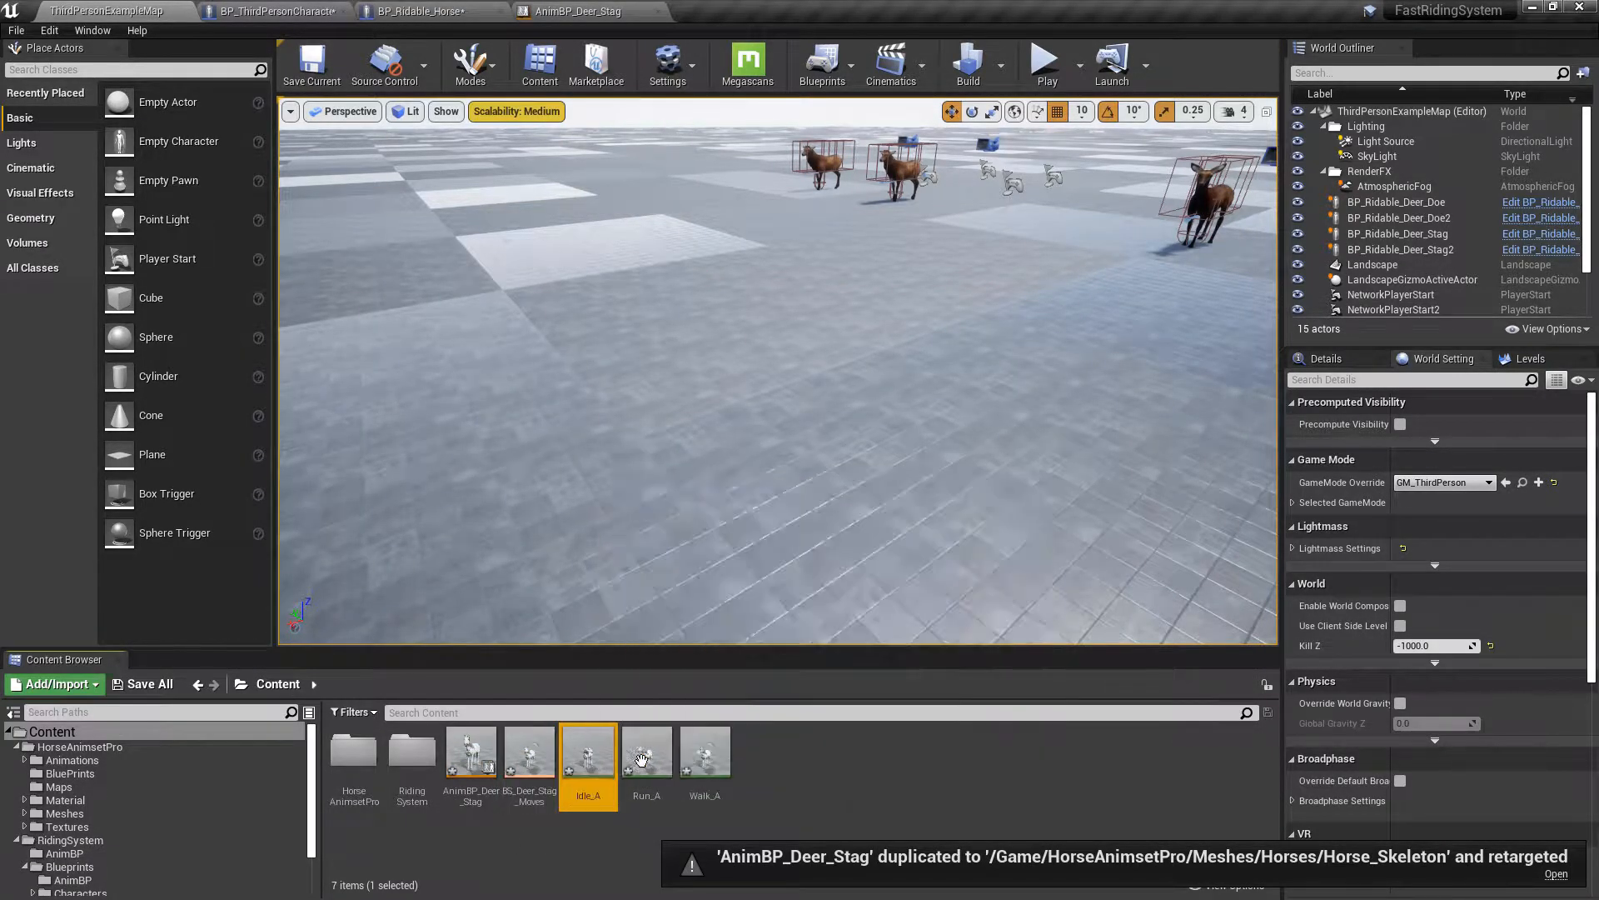
shift+click(705, 754)
key(Delete)
click(750, 726)
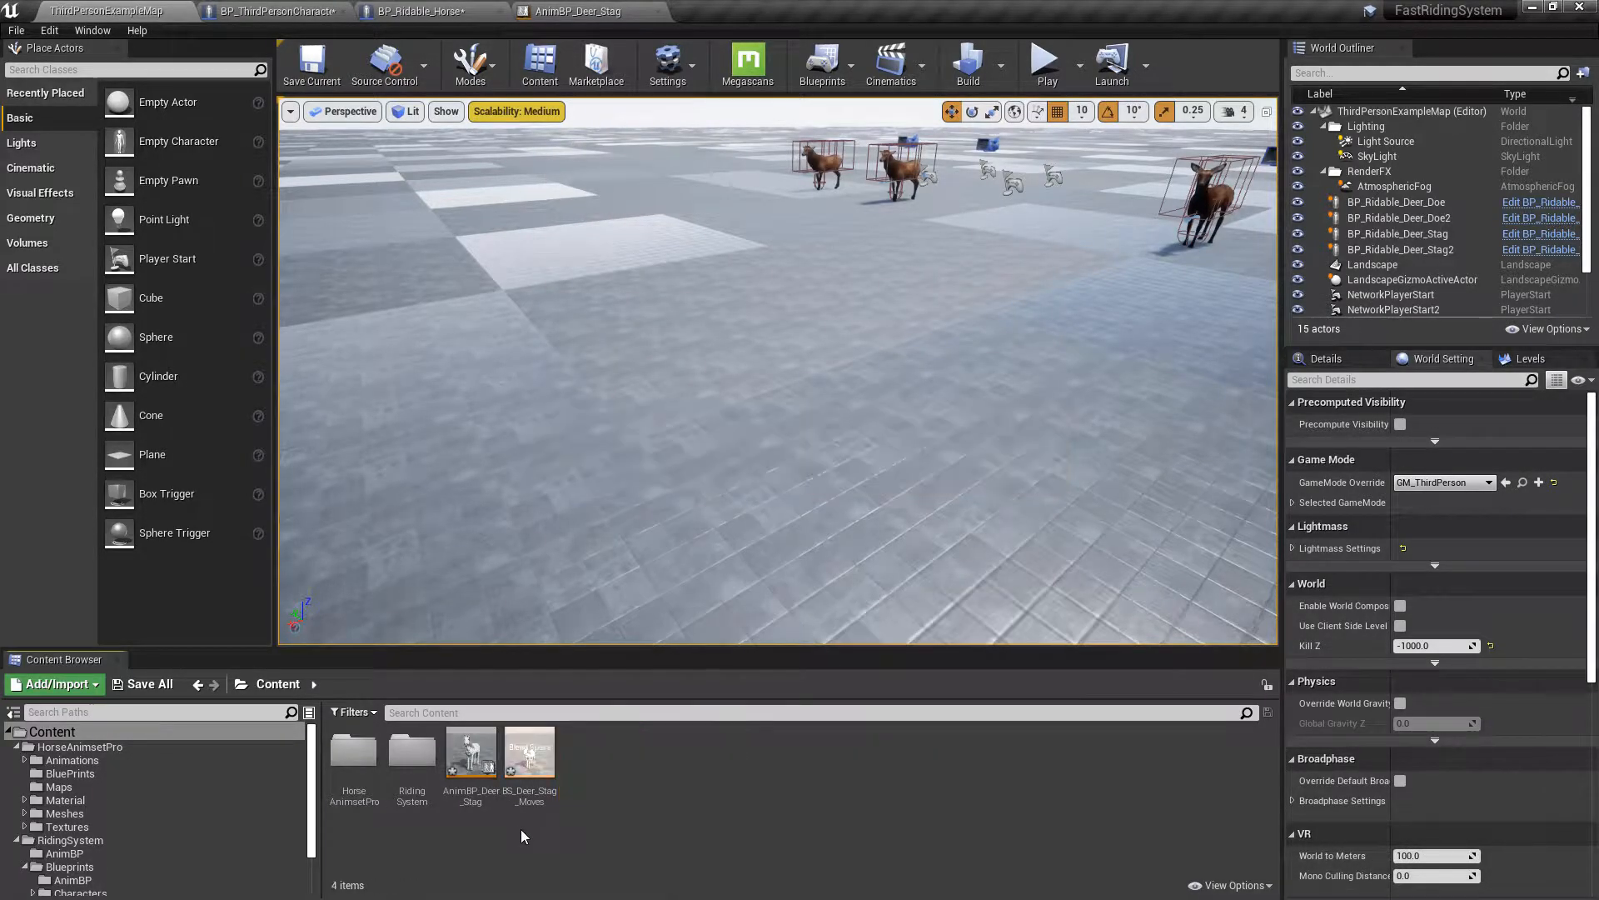
- Rename the retargeted AnimBP_Deer_Stag copy in the Content folder as AnimBP_Horse
click(472, 792)
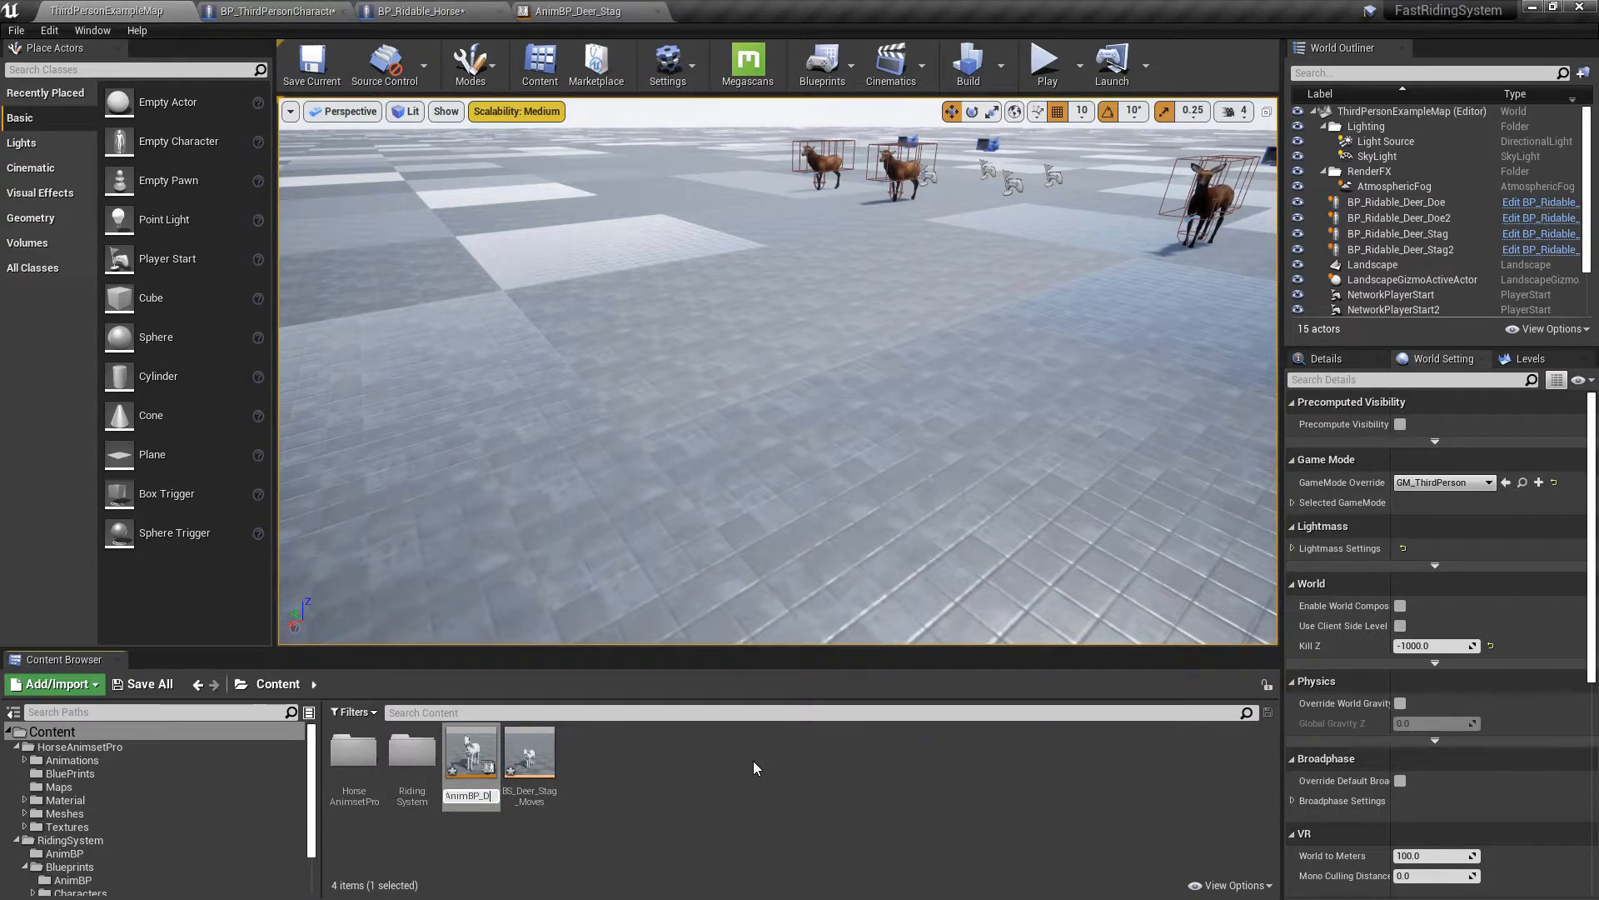
text(AnimBP_Horse)
key(Return)
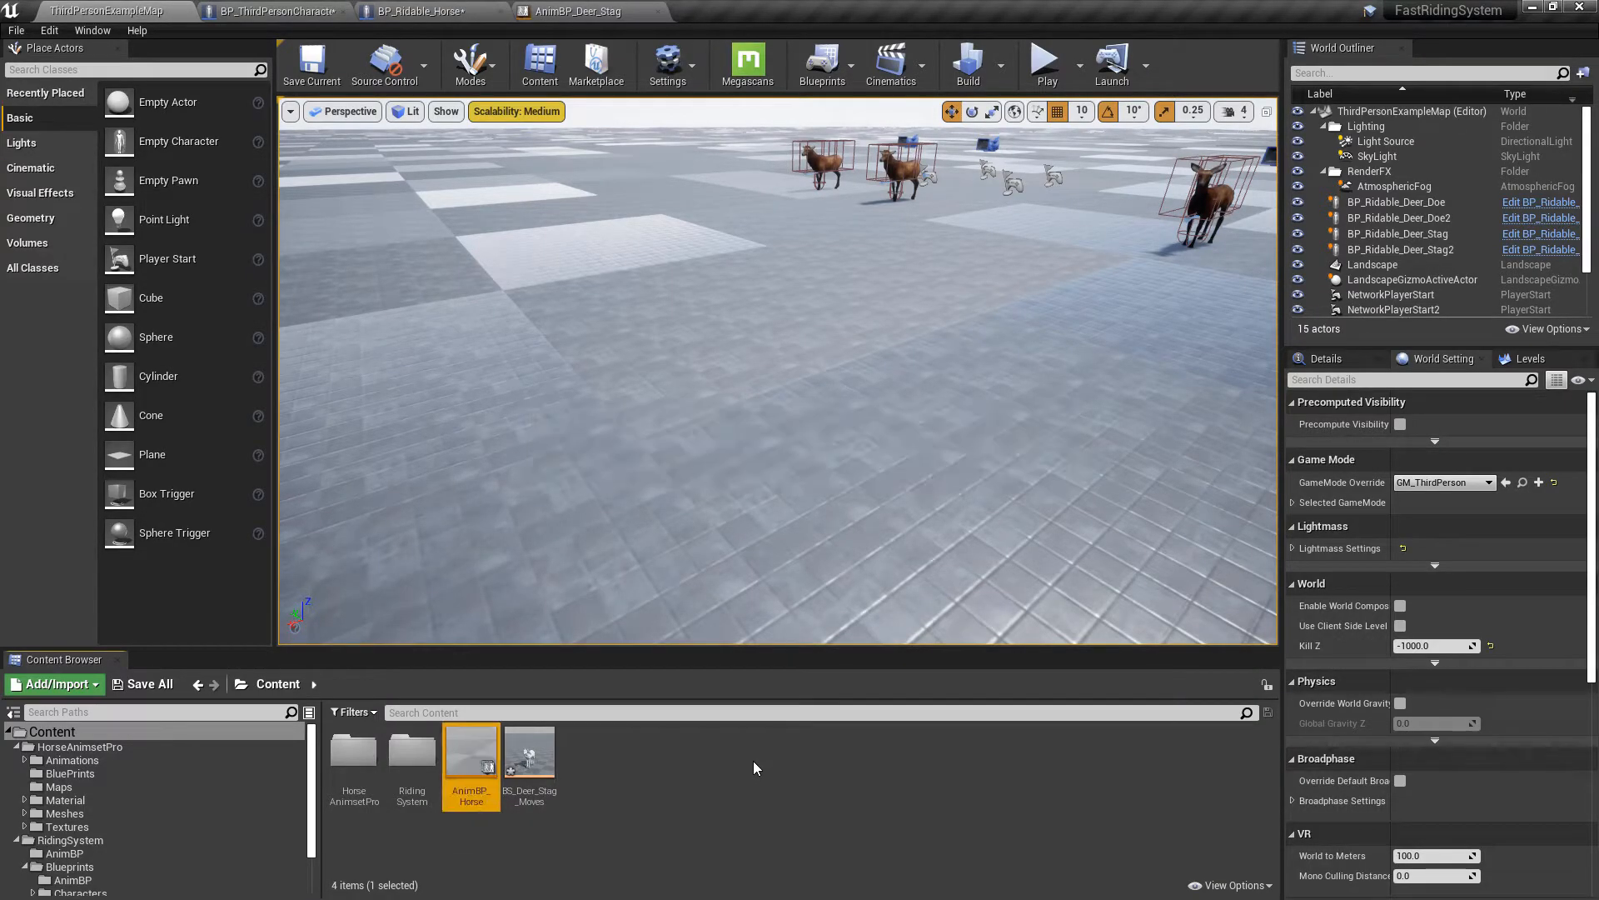
- Rename the copied blend space BS_Deer_Stag_Moves as BS_Horse_Moves
click(542, 795)
key(F2)
key(Home)
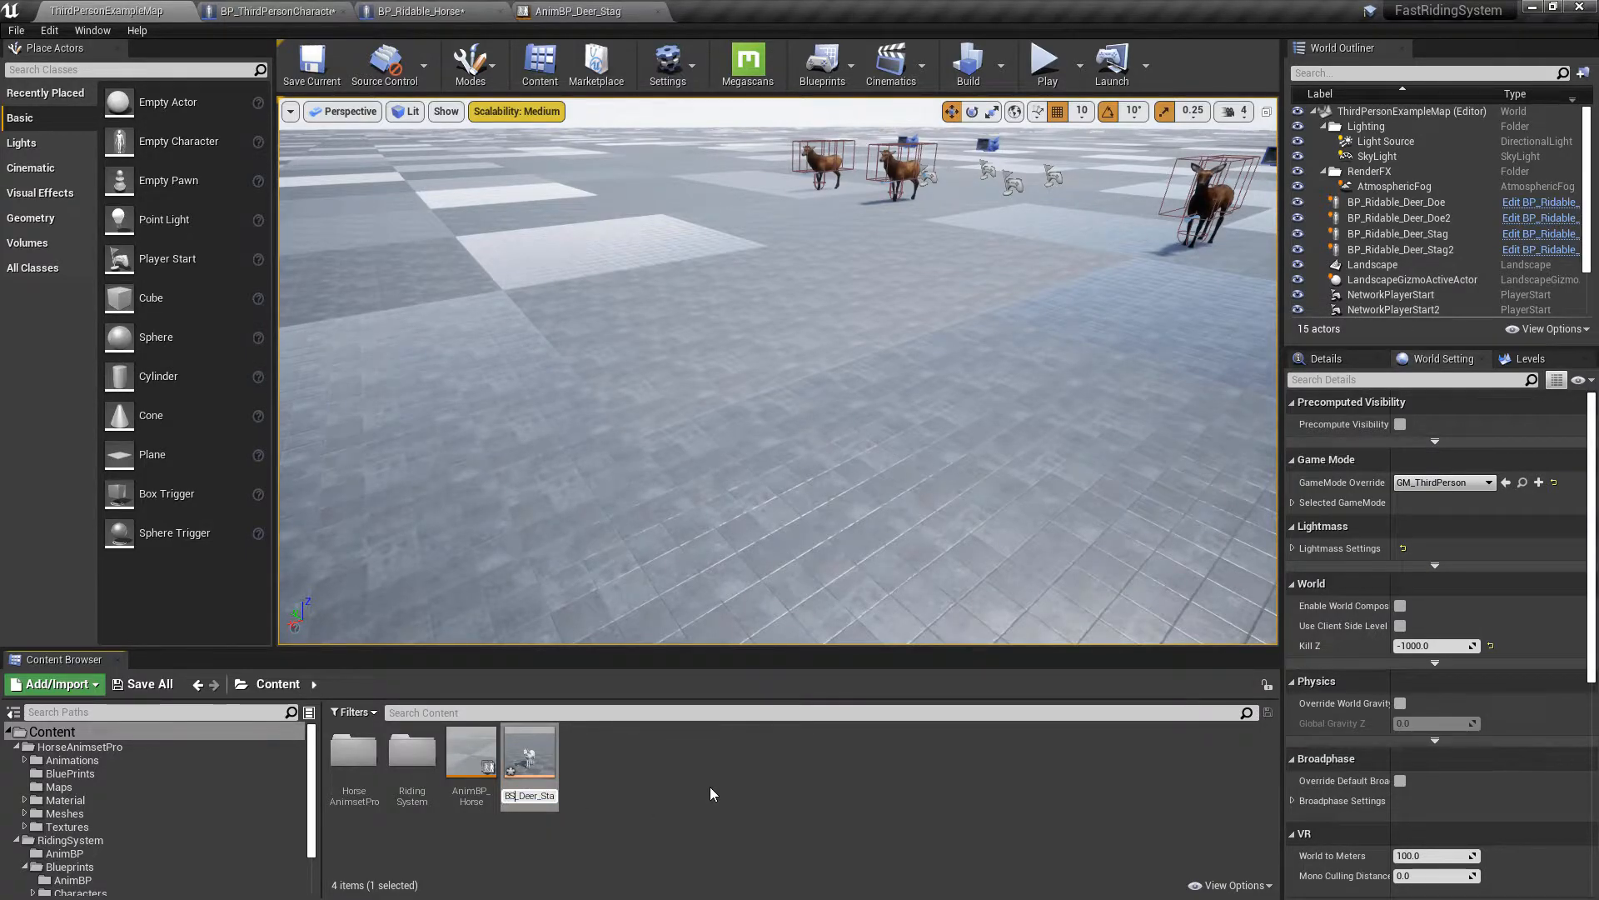
key(shift+End)
text(Horse_Moves)
key(Return)
- Move AnimBP_Horse and BS_Horse_Moves into the RidingSystem/Blueprints folder
ctrl+click(463, 801)
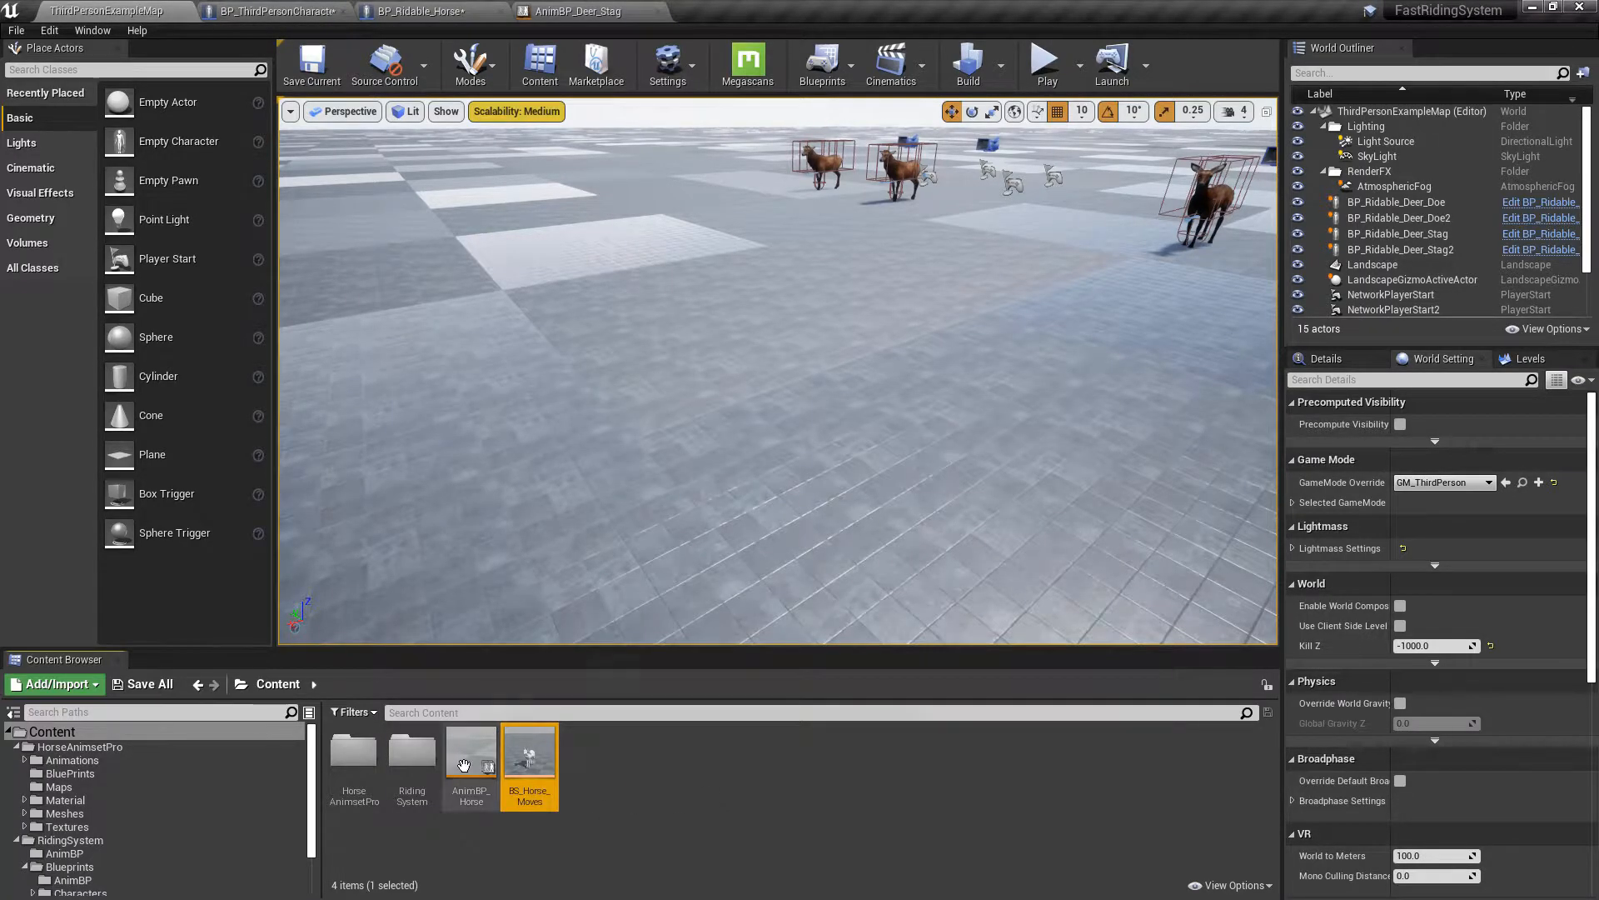
drag(463, 810, 169, 865)
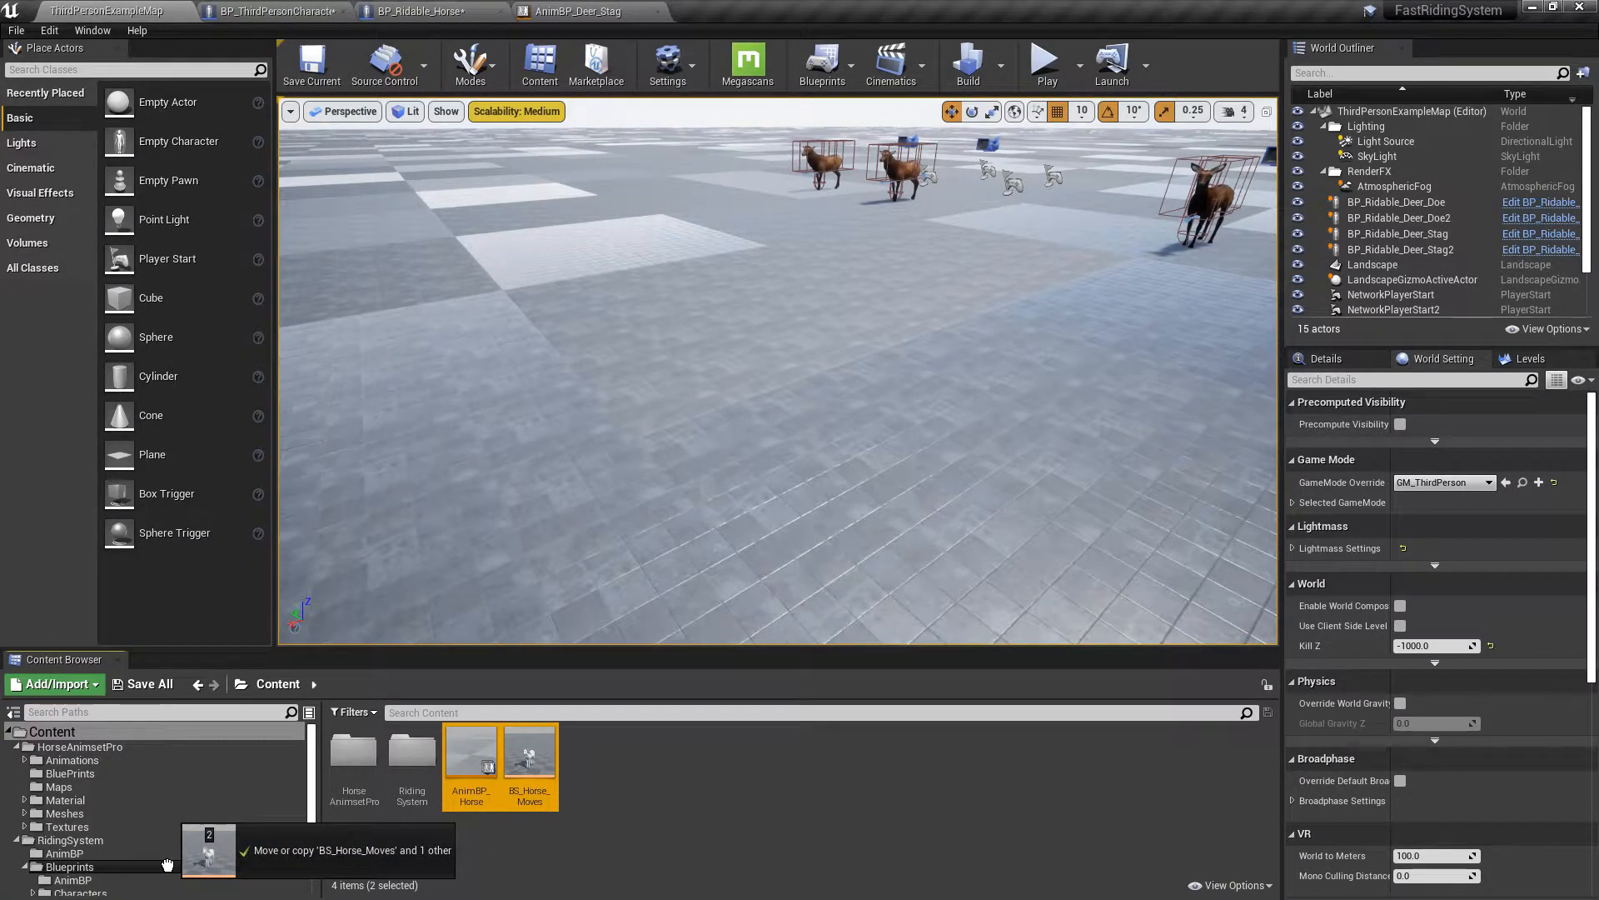
drag(167, 865, 168, 868)
click(228, 823)
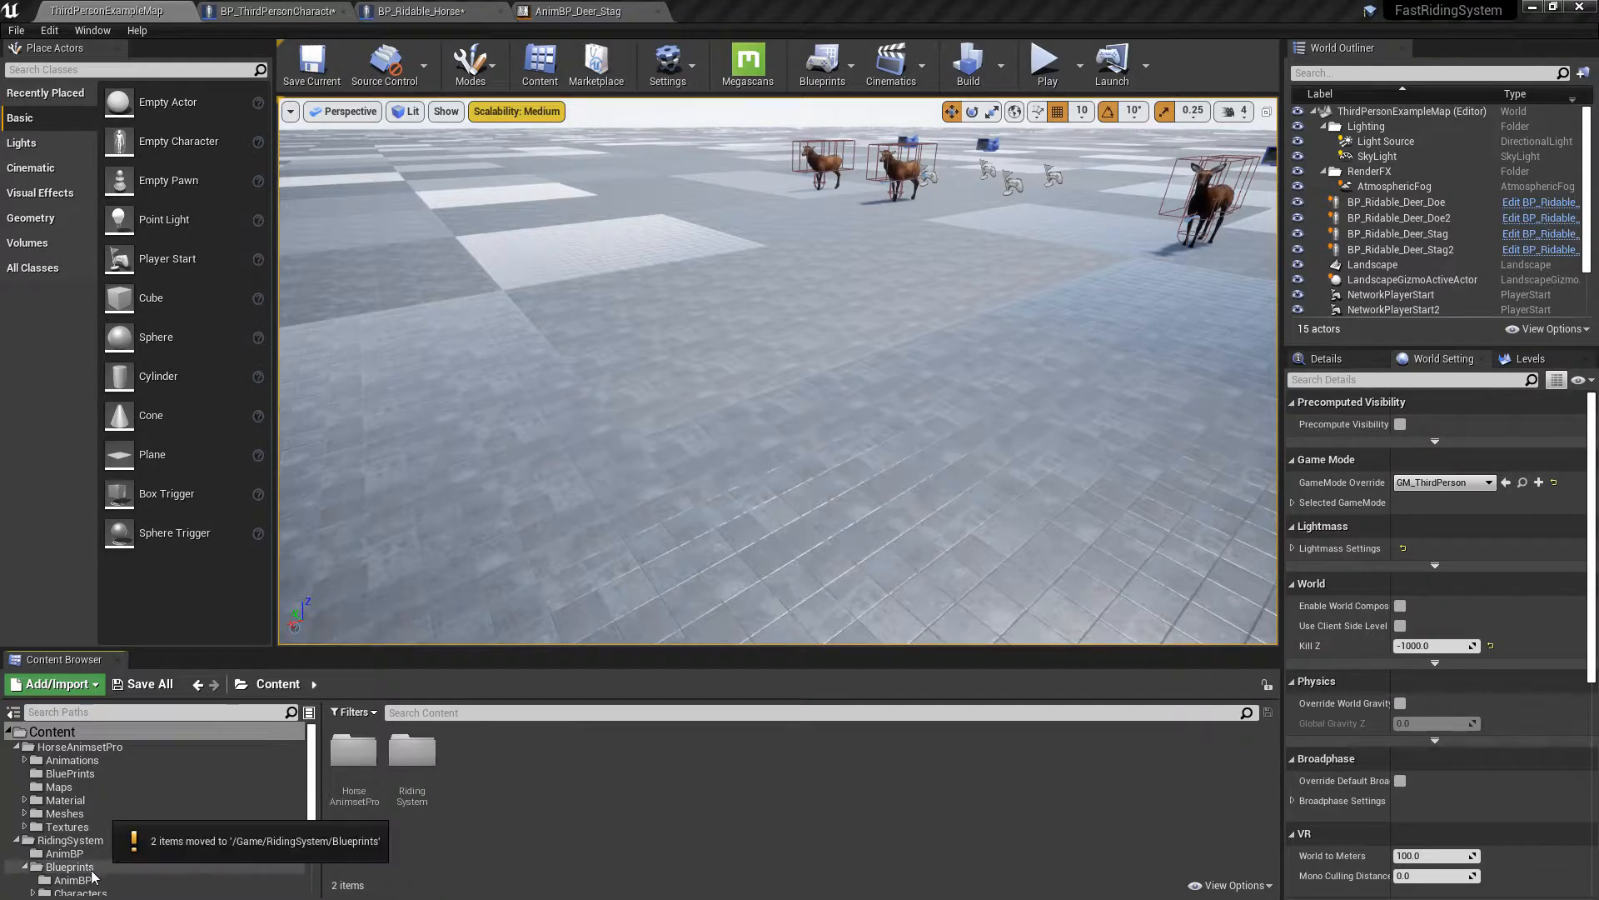
click(138, 866)
- Fix up redirectors in the Content folder and save all modified assets
right_click(62, 734)
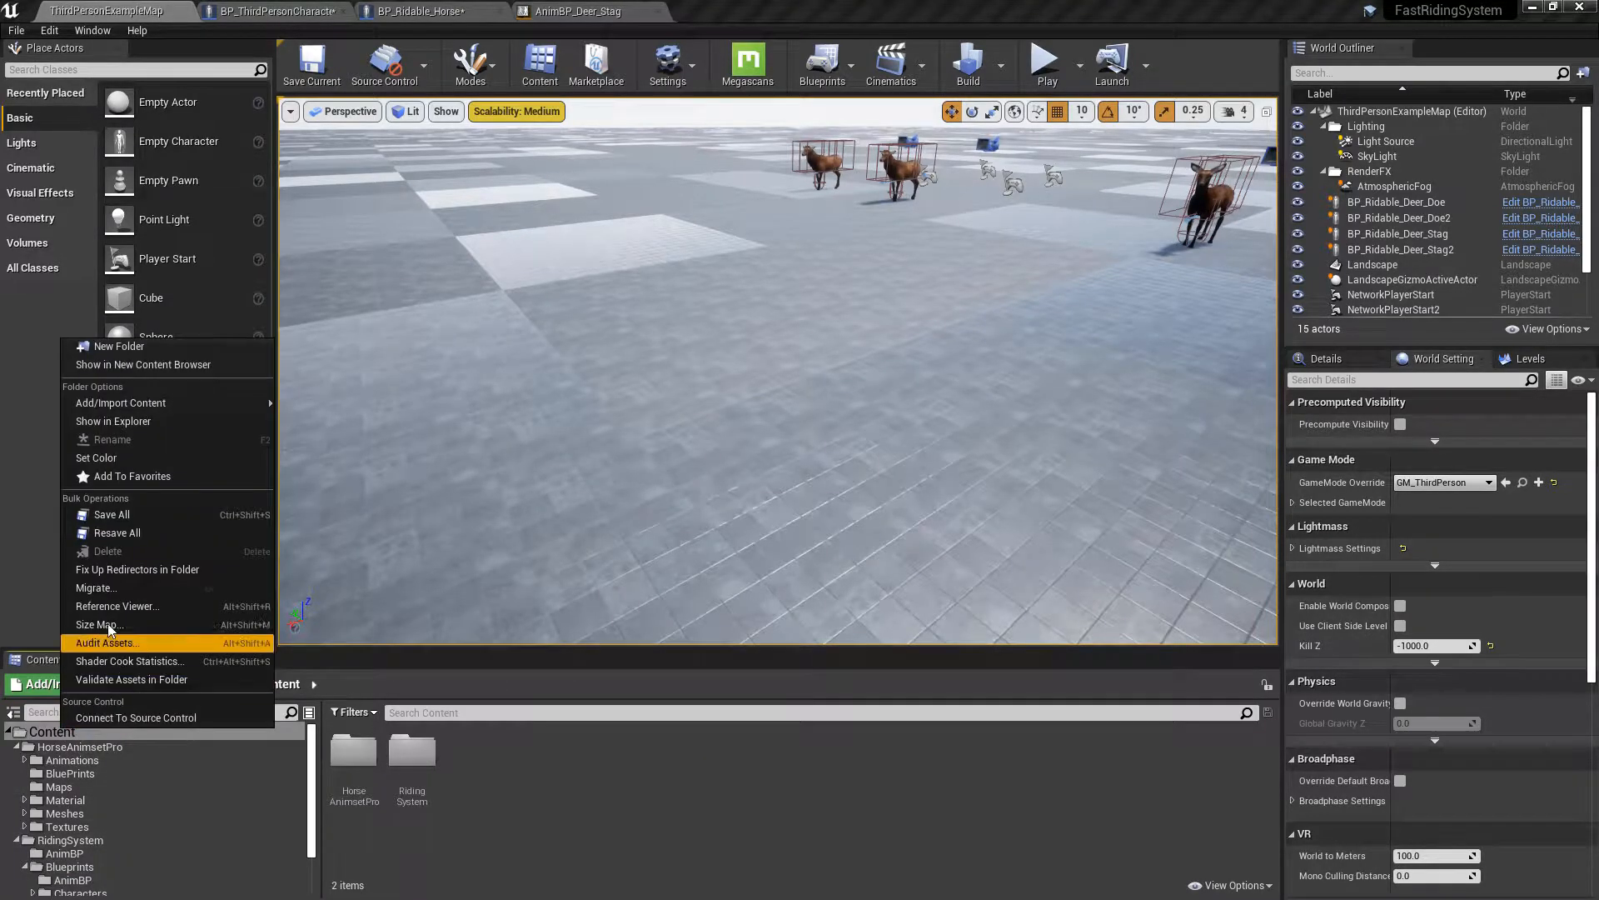
click(159, 576)
click(146, 686)
click(950, 614)
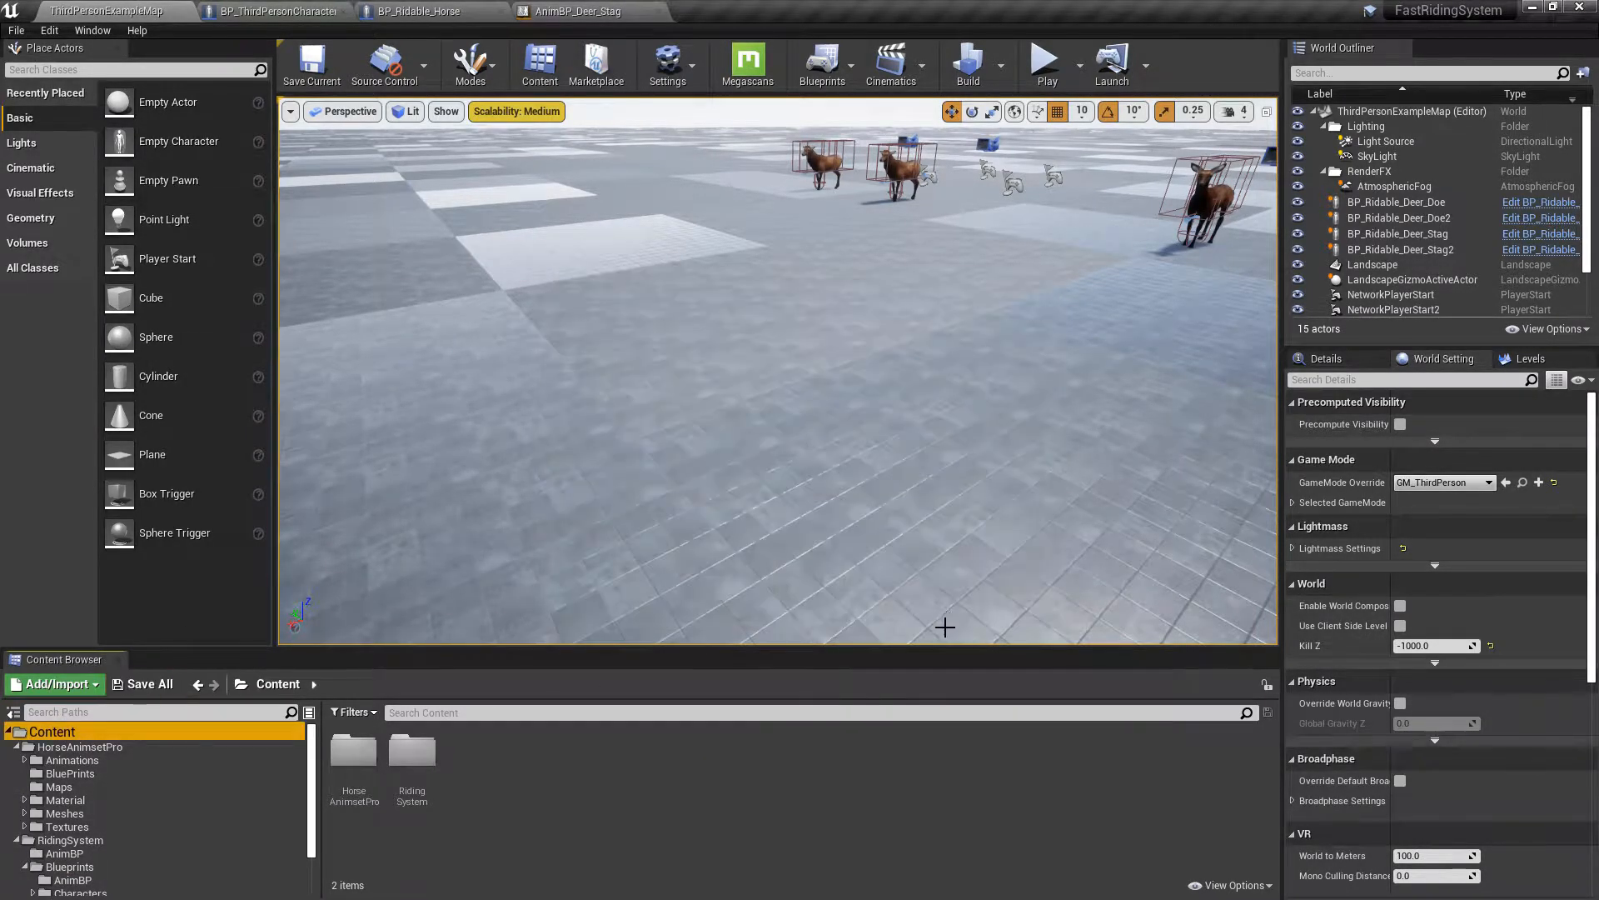
- Assign AnimBP_Horse from the RidingSystem/Blueprints folder as the Anim Class of BP_Ridable_Horse's mesh
click(69, 866)
click(532, 754)
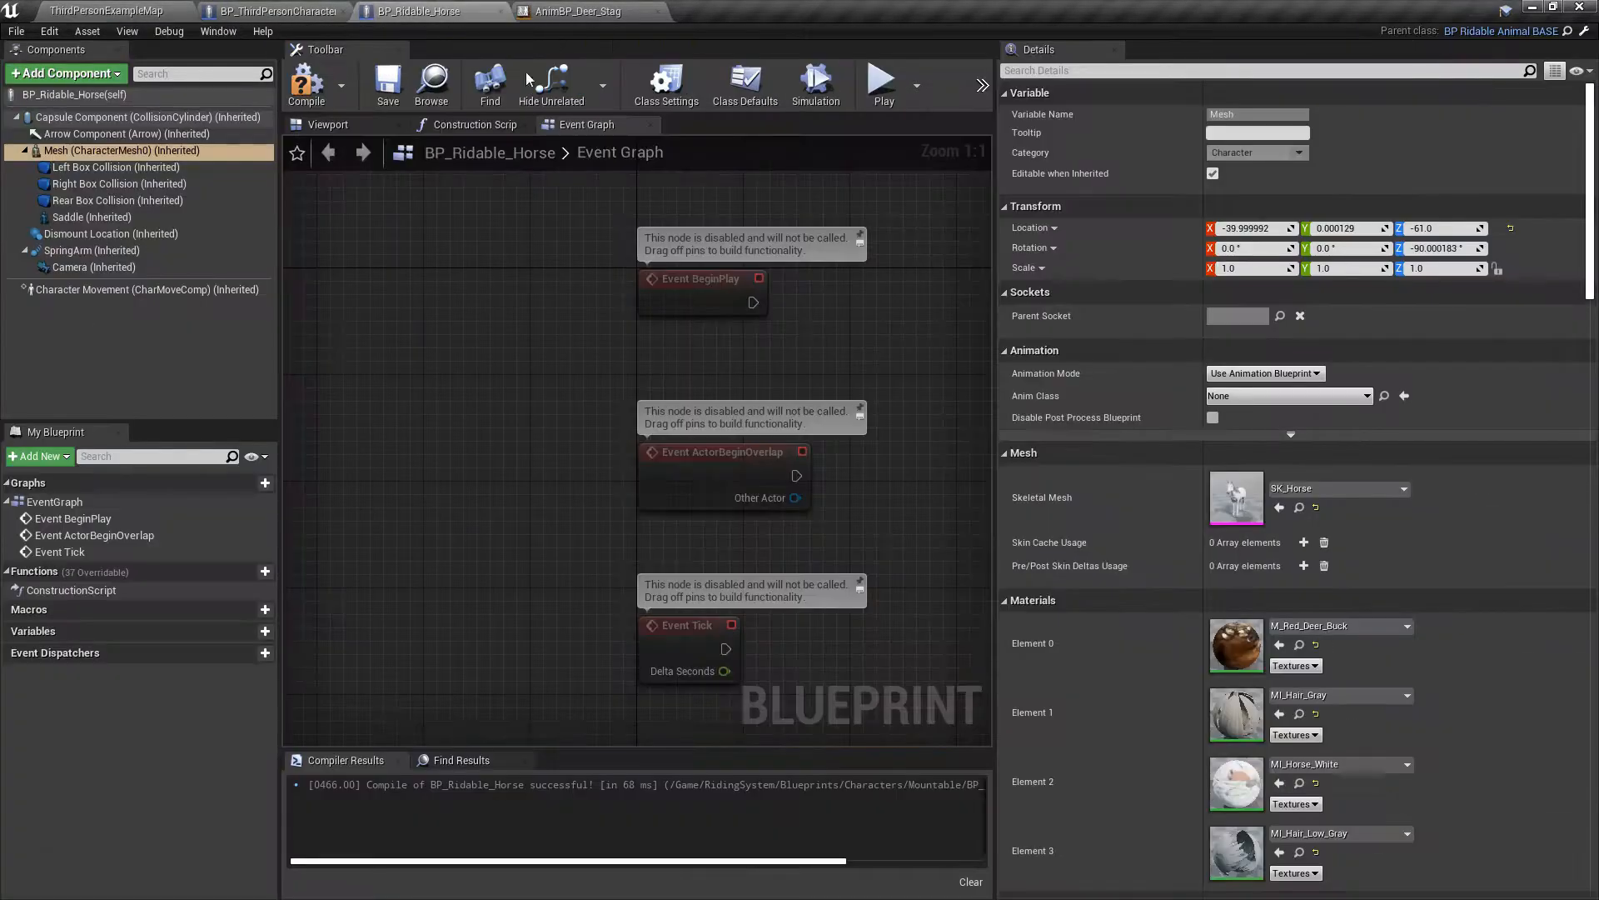
click(416, 11)
click(1404, 396)
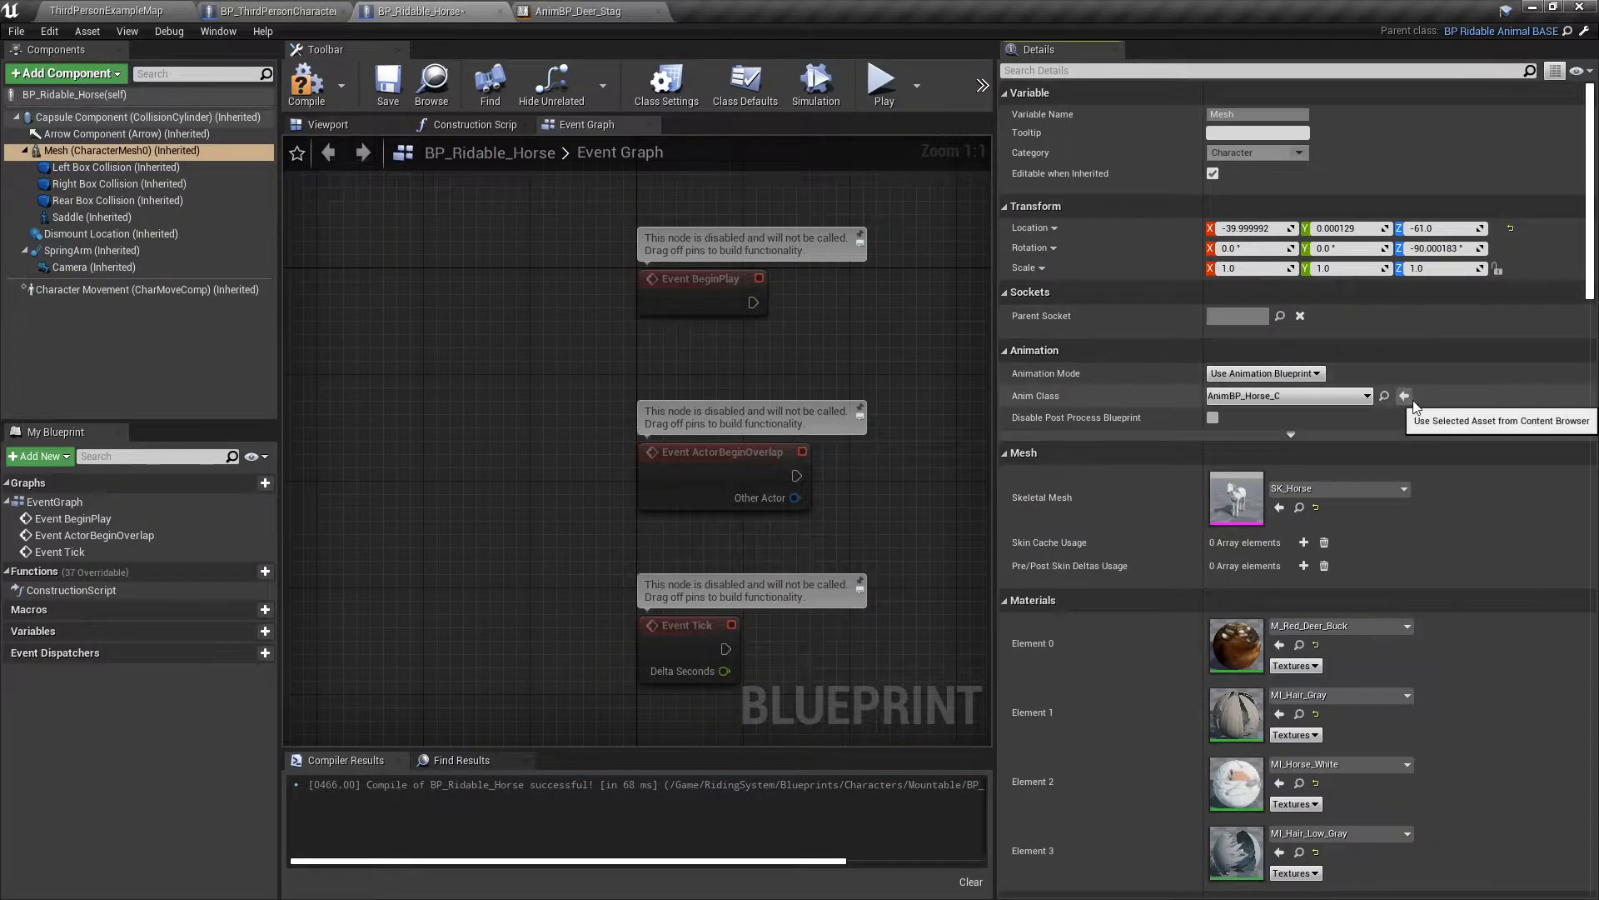
- Open AnimBP_Horse, compile it and close its editor
click(107, 11)
double_click(526, 757)
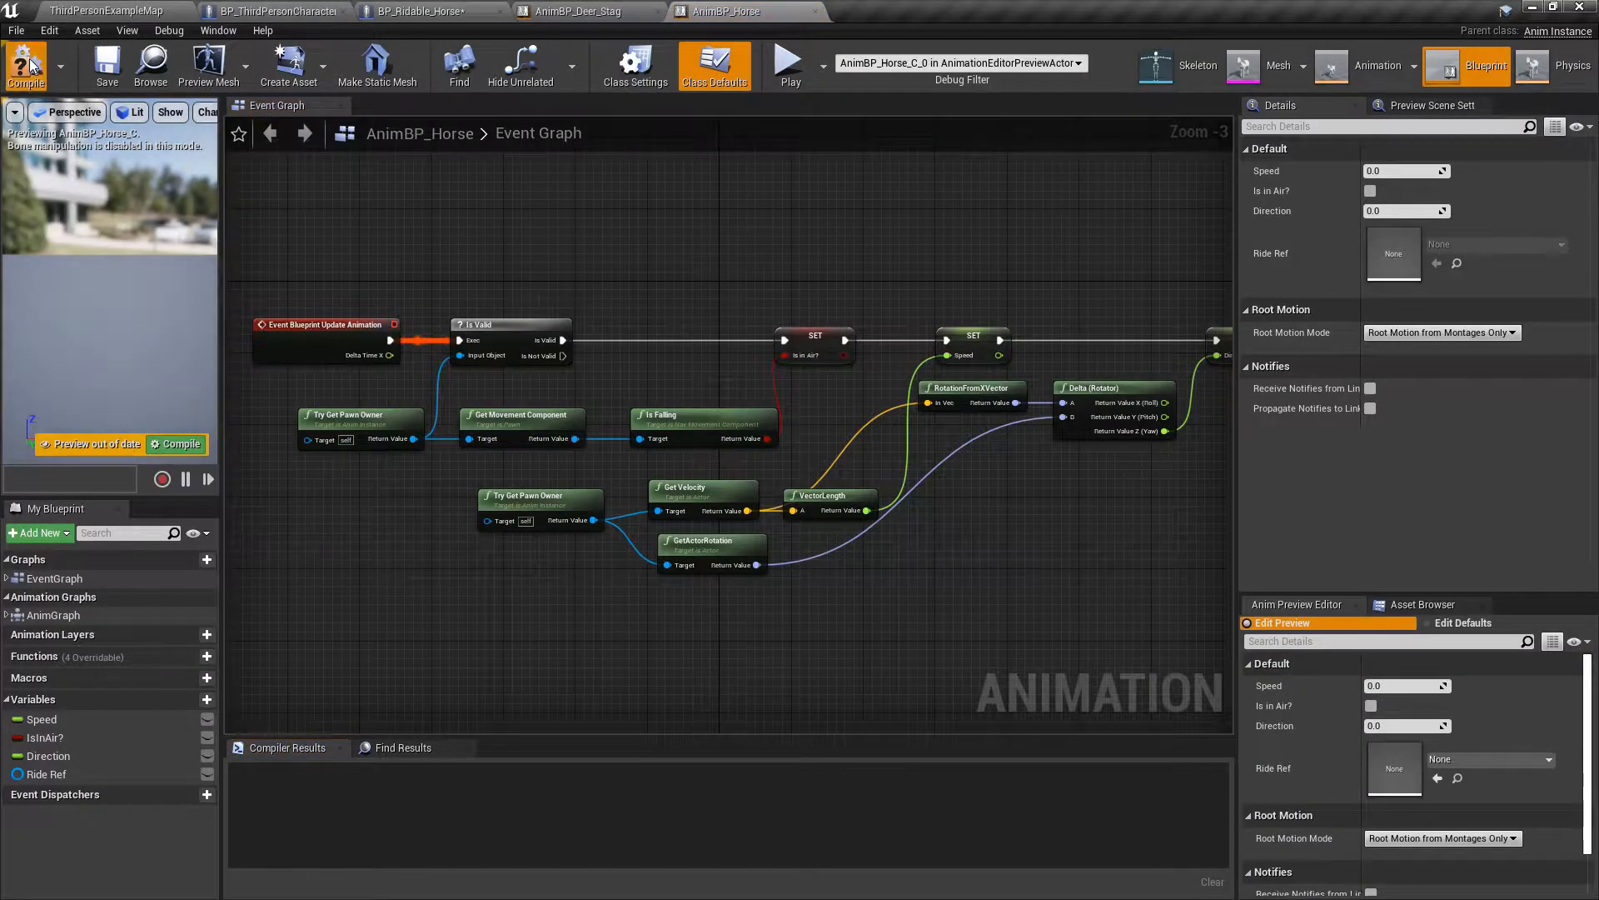
click(26, 65)
click(816, 11)
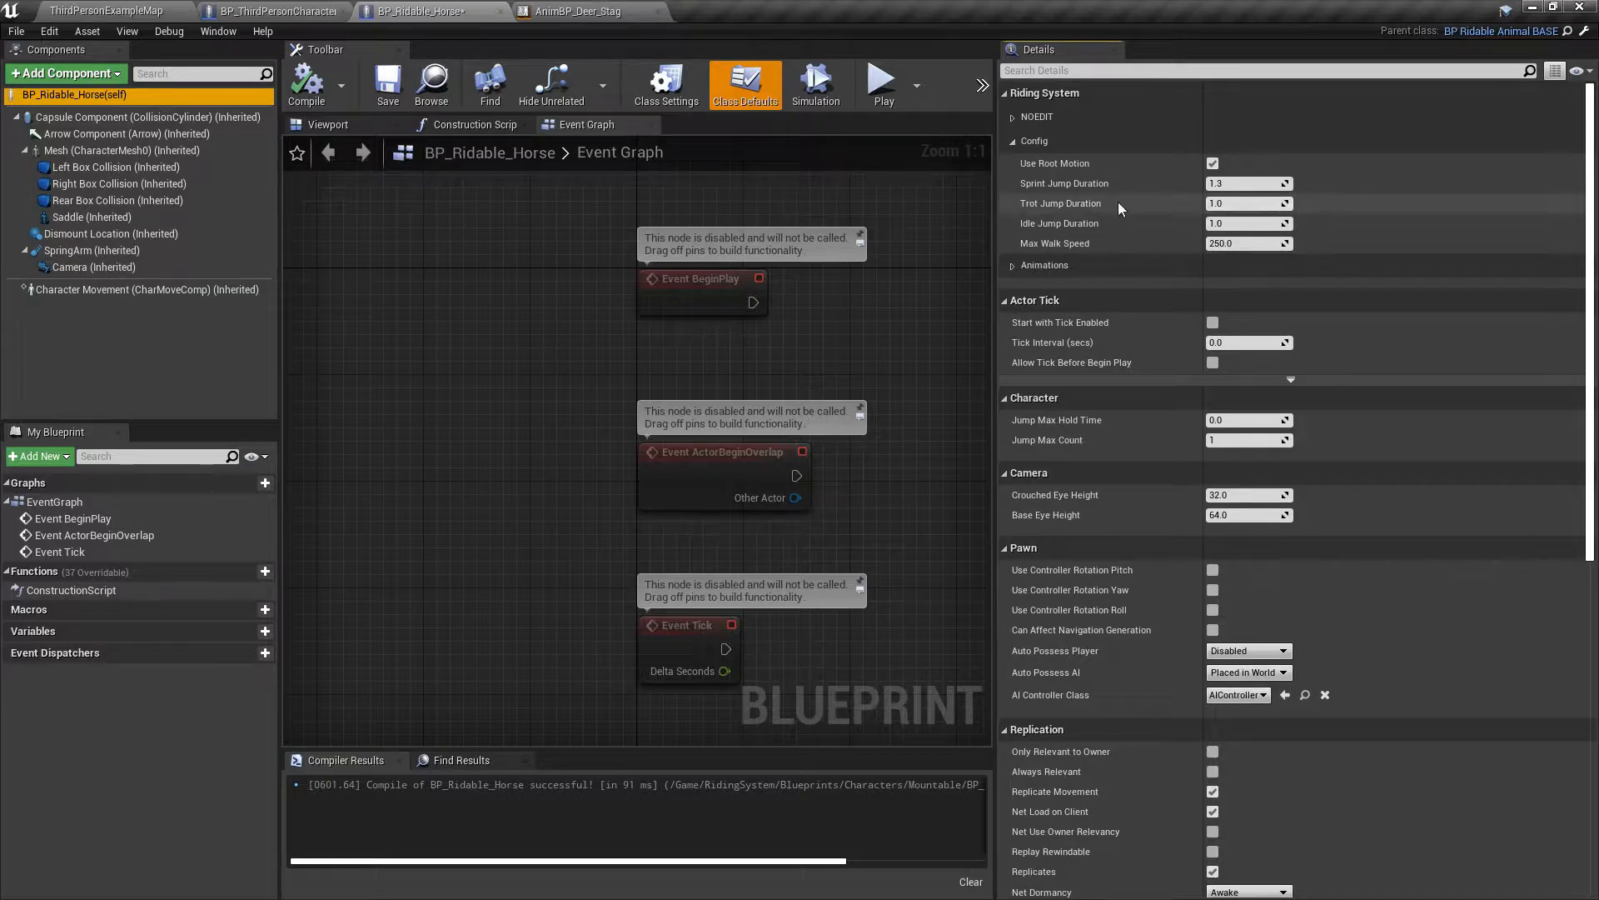
- Expand the Animations settings in BP_Ridable_Horse's class defaults and review the montage slots
click(1016, 263)
scroll(1181, 441, down, 3)
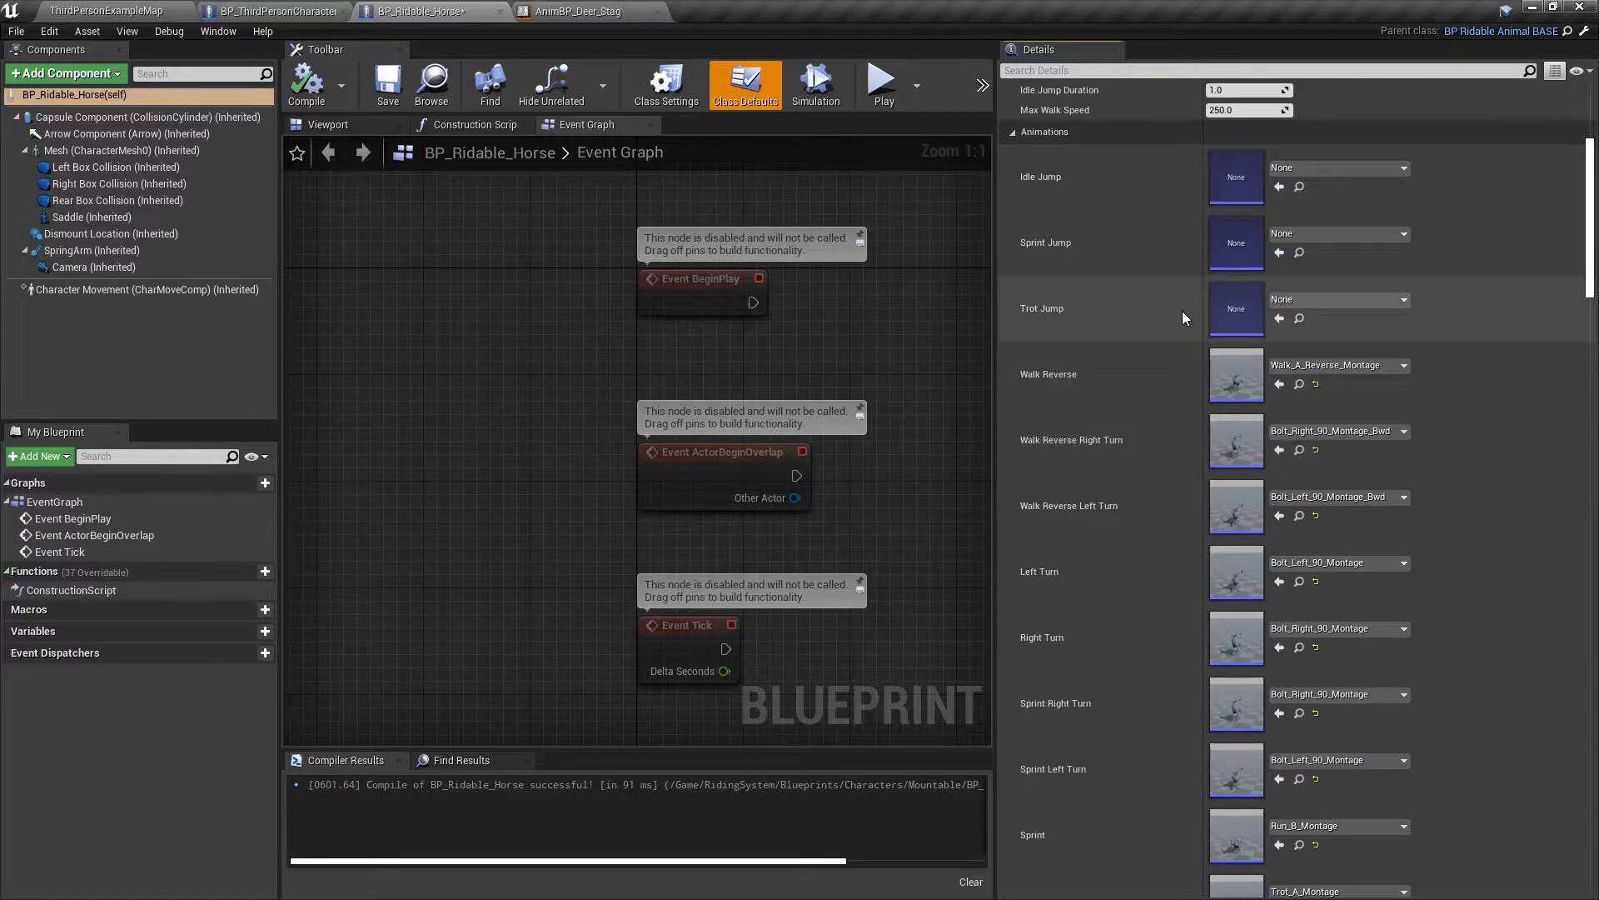
scroll(1182, 312, down, 3)
scroll(1182, 311, up, 4)
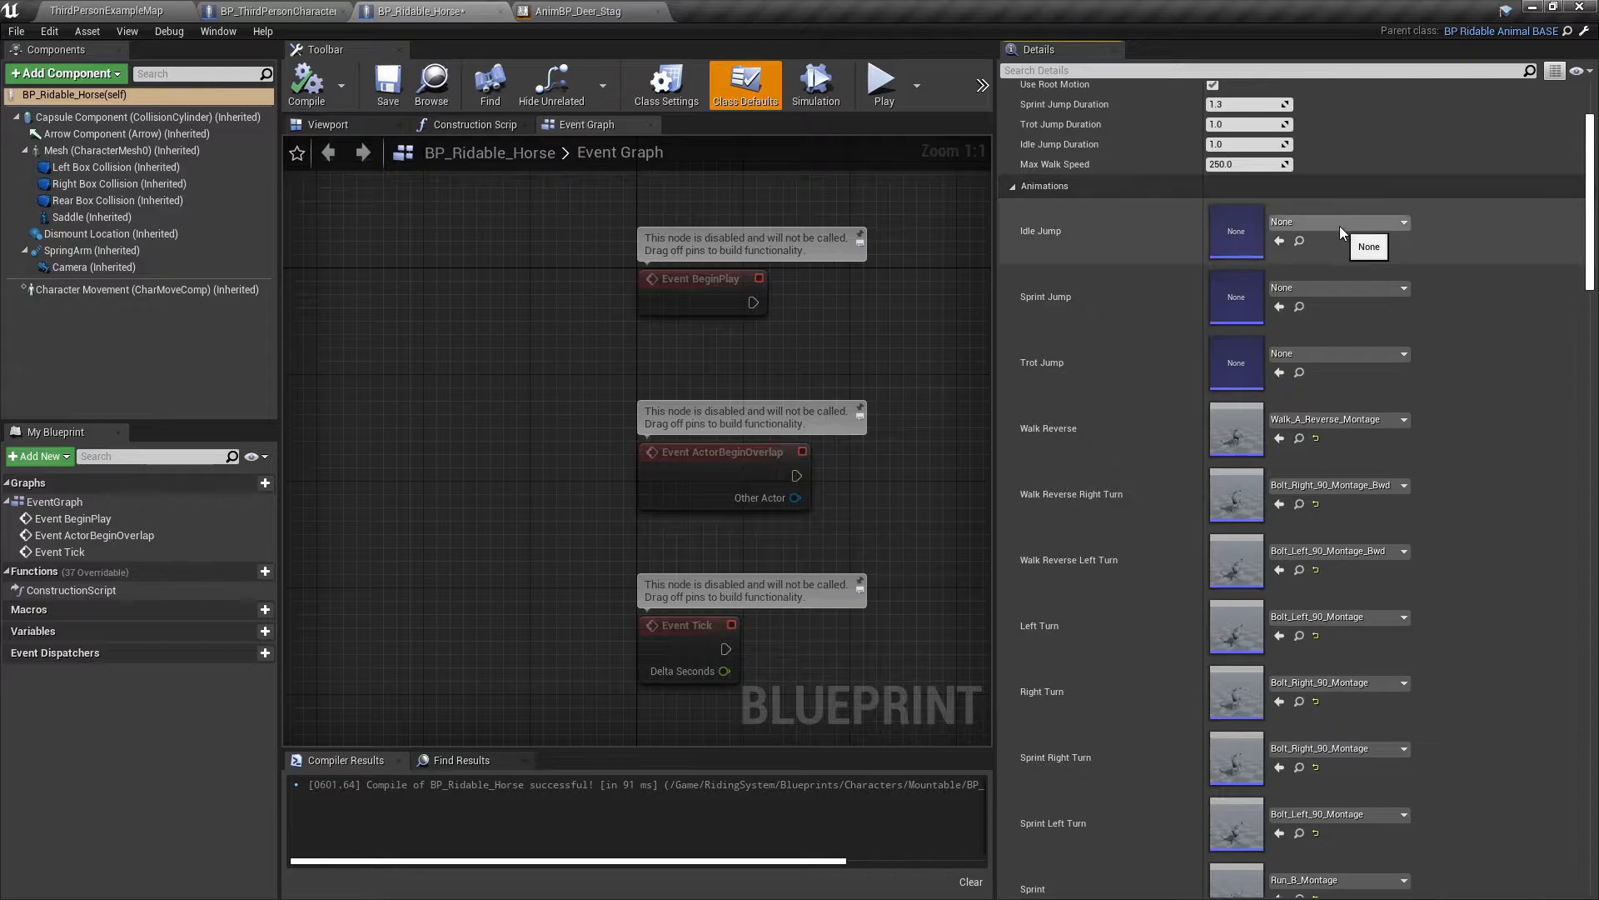
- Open all animations in HorseAnimsetPro/Animations/Horse/RootMotion for bulk editing in the Property Matrix
click(192, 10)
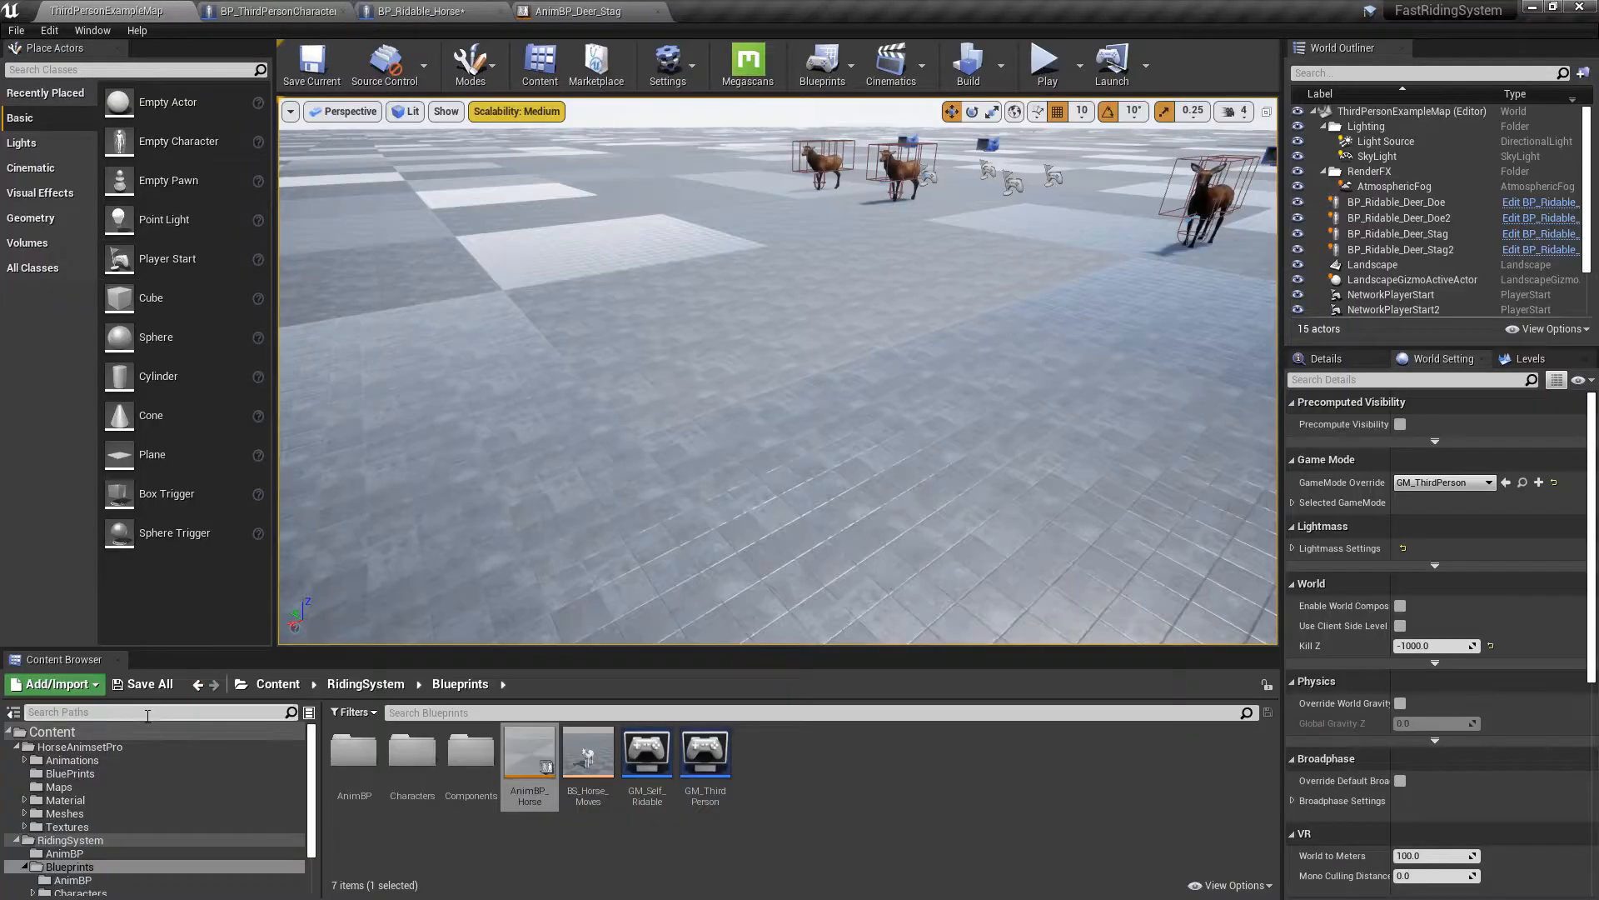
click(74, 759)
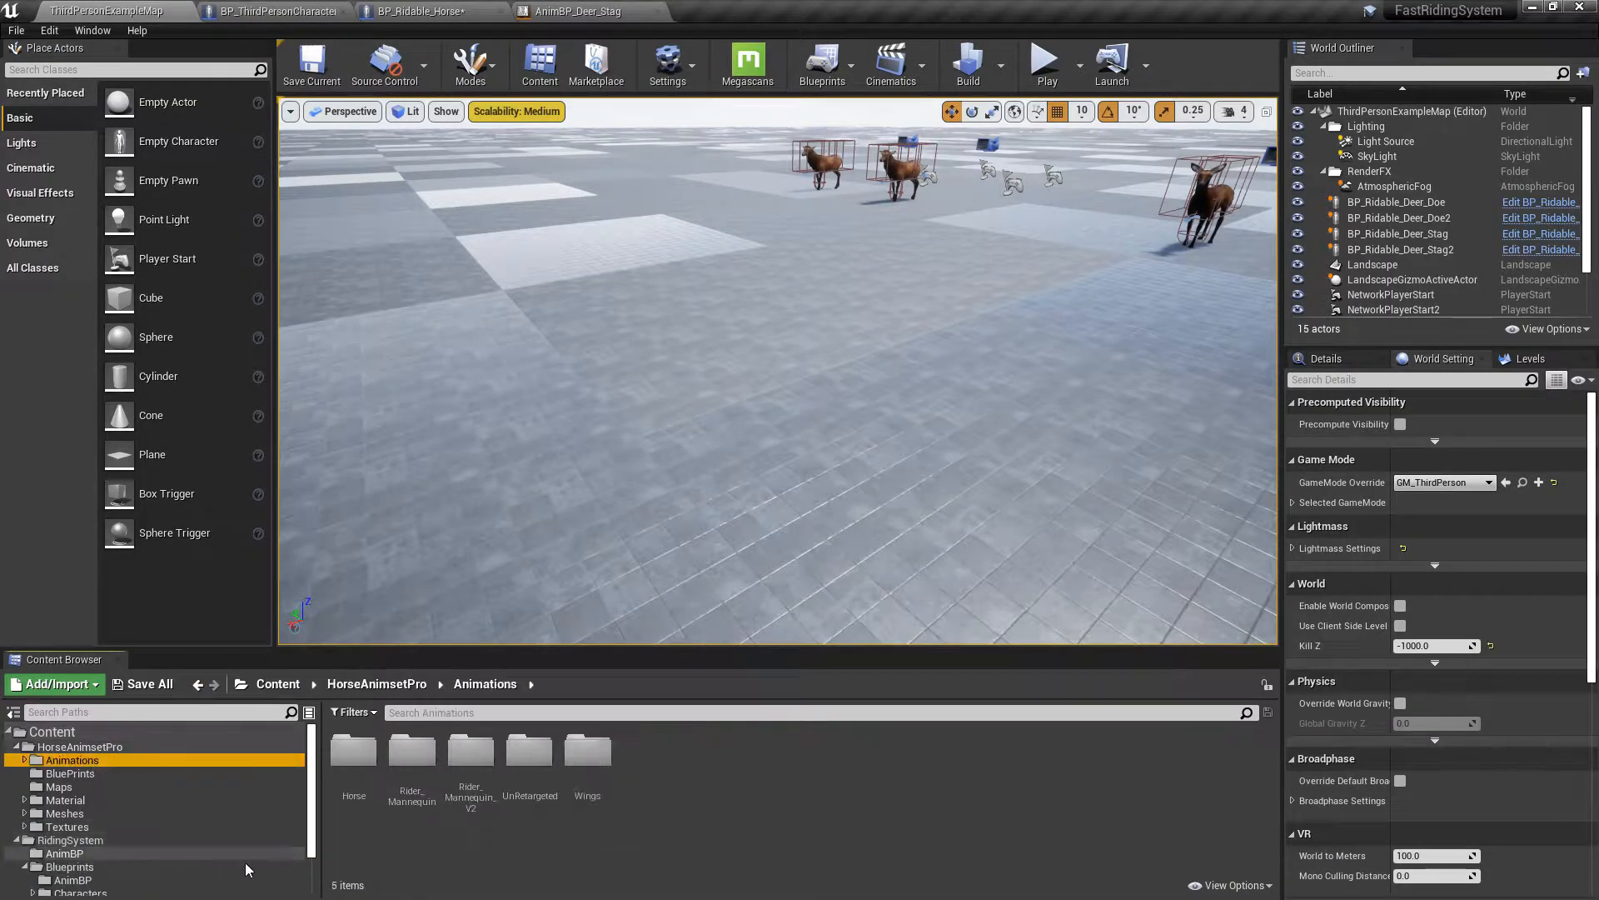
double_click(354, 754)
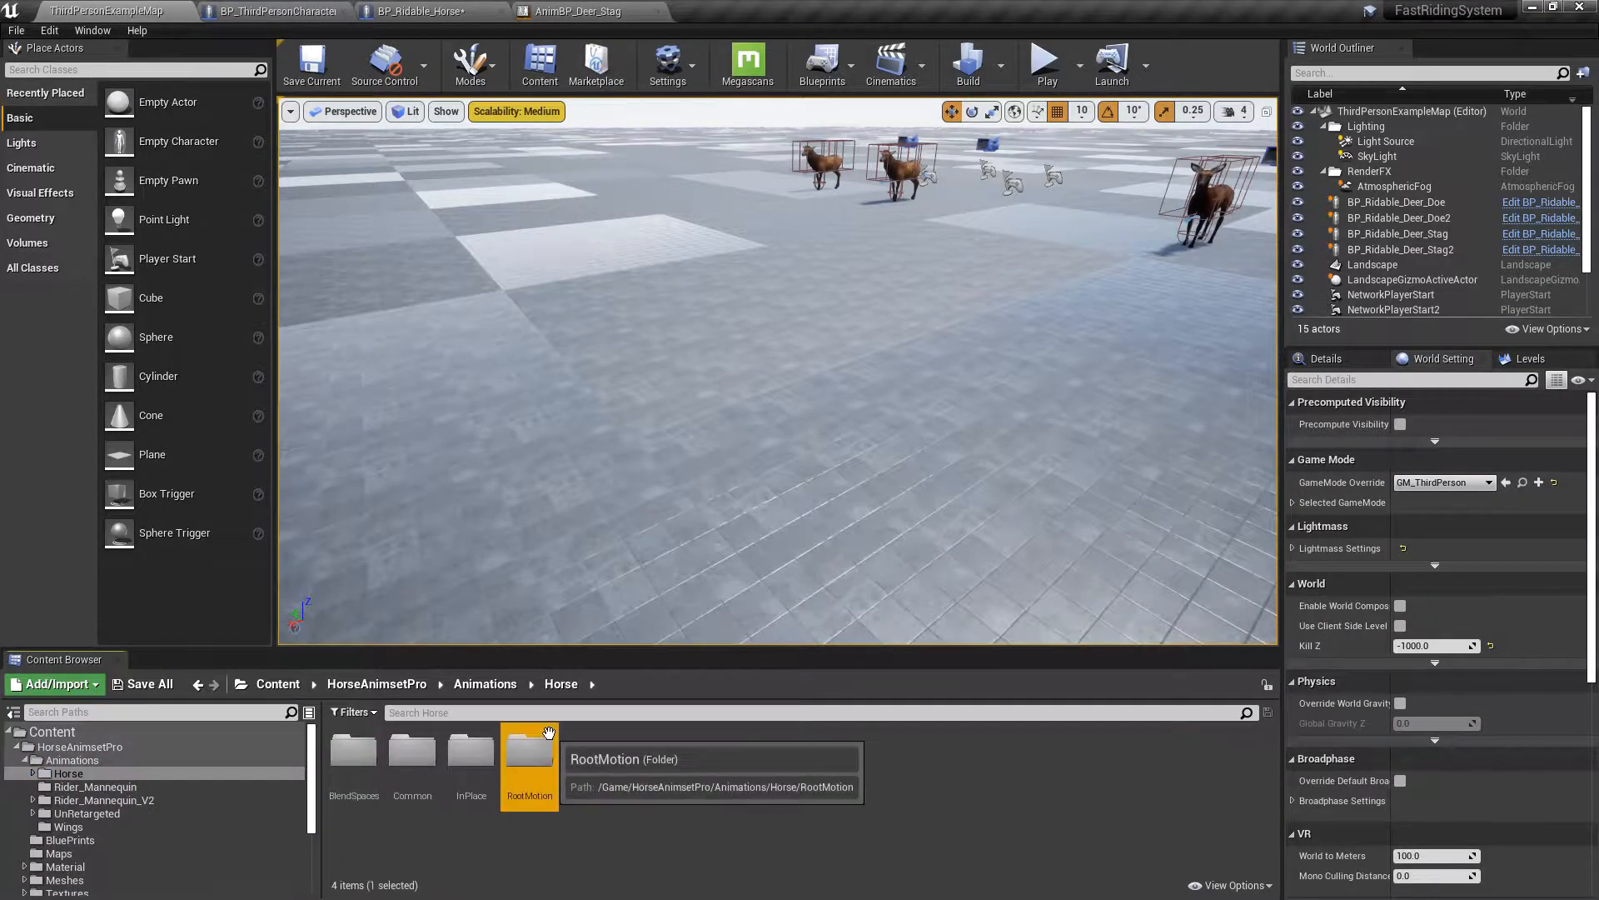
double_click(530, 752)
scroll(735, 792, down, 1)
scroll(736, 791, down, 5)
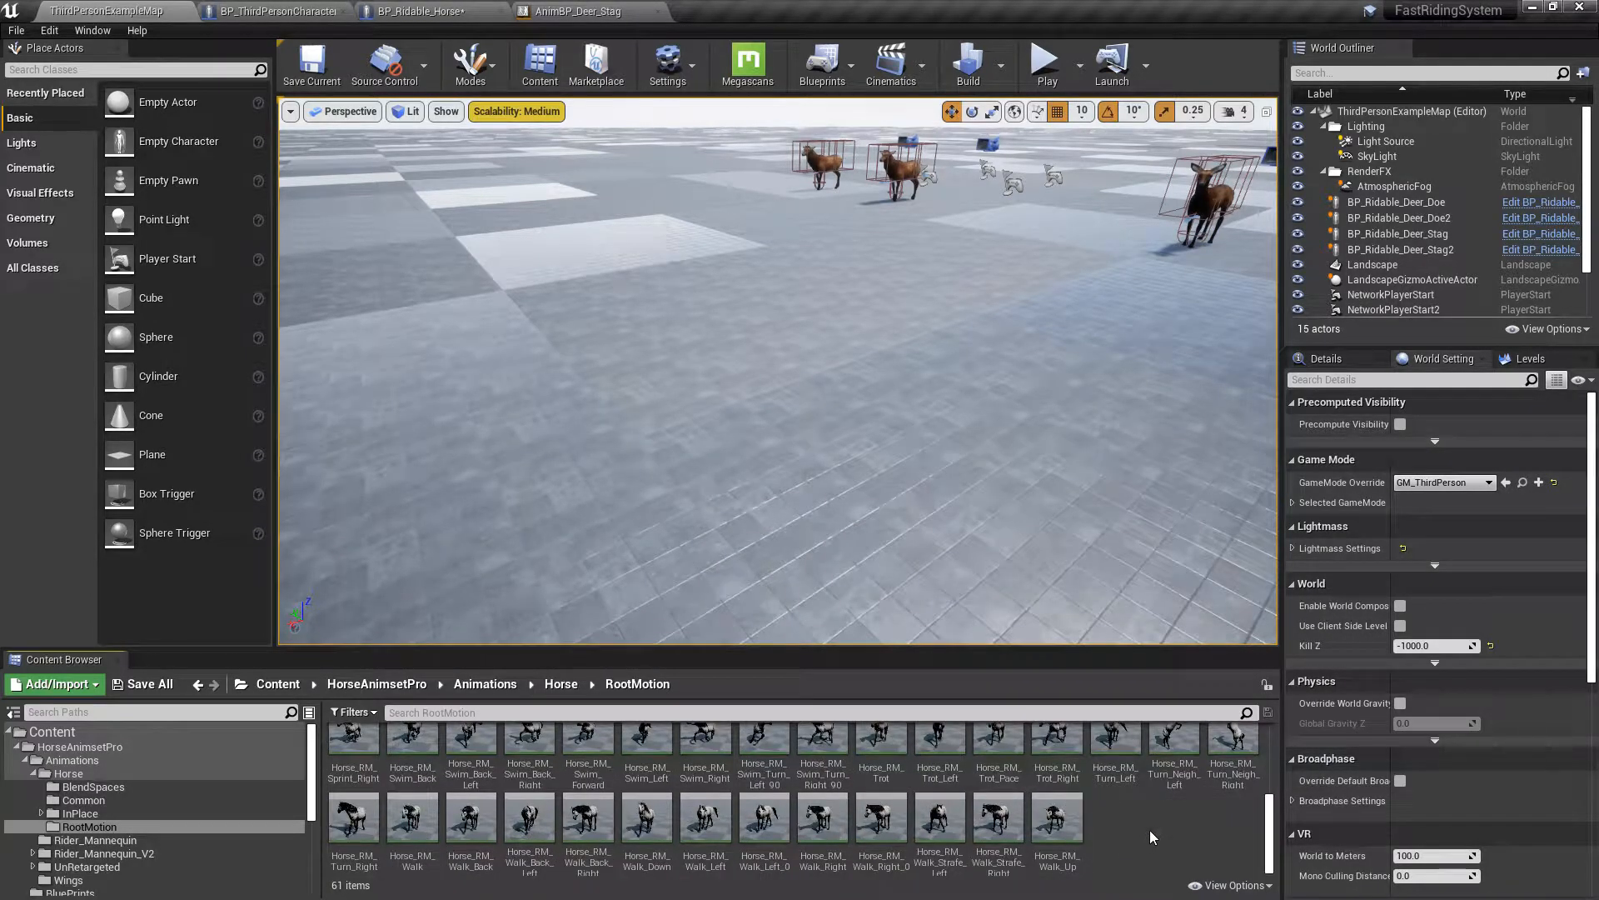
key(ctrl+a)
right_click(1065, 823)
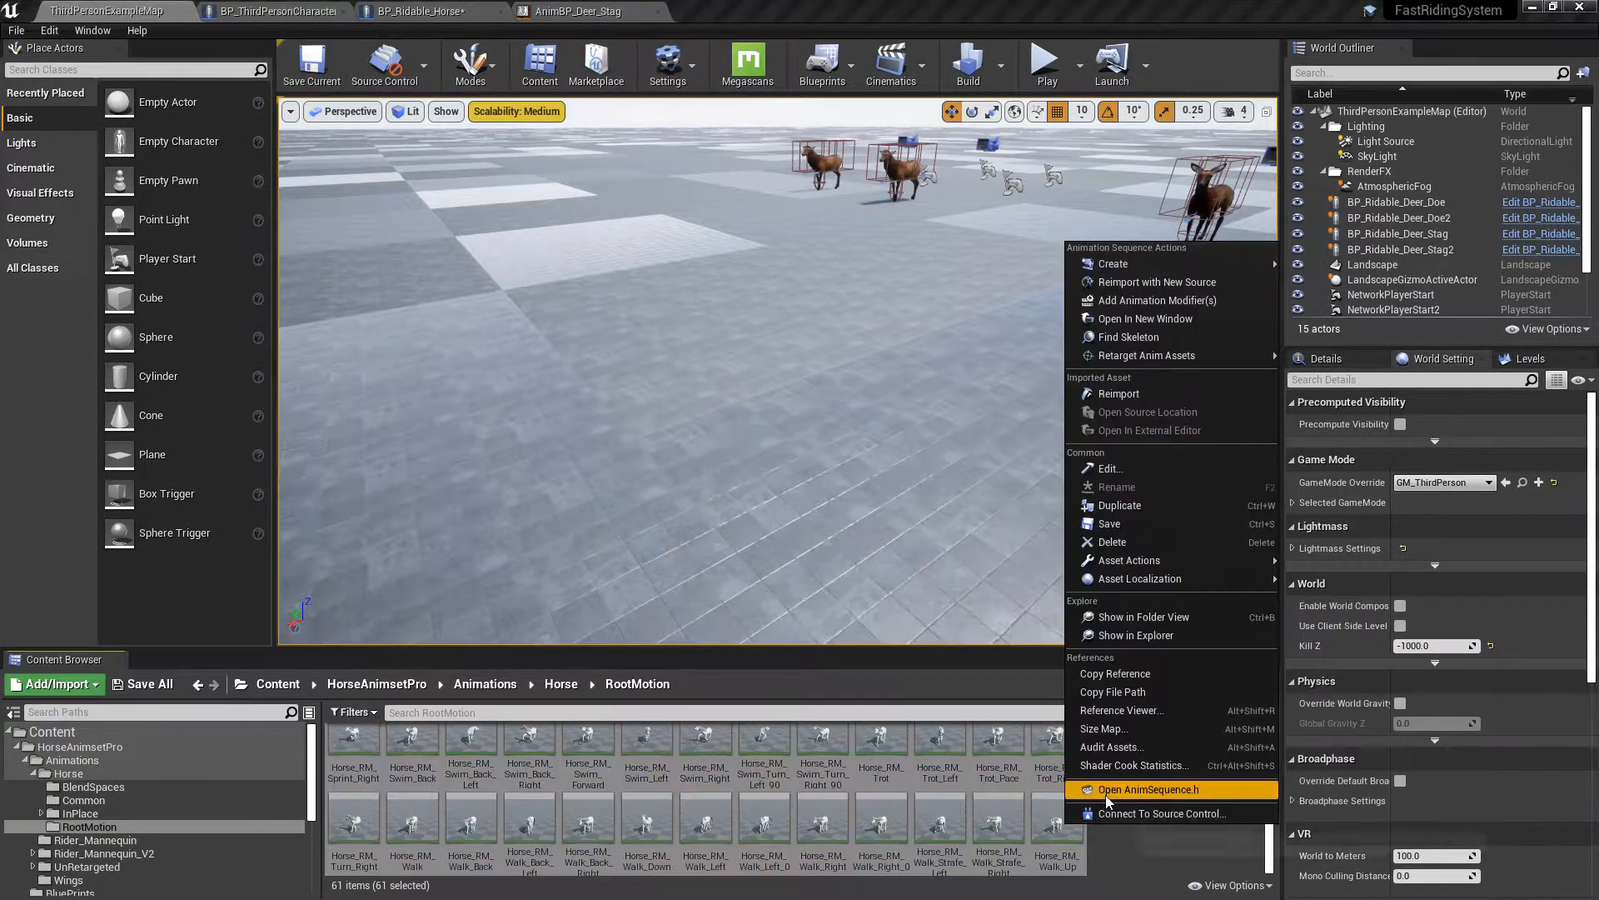
mouse_move(1212, 563)
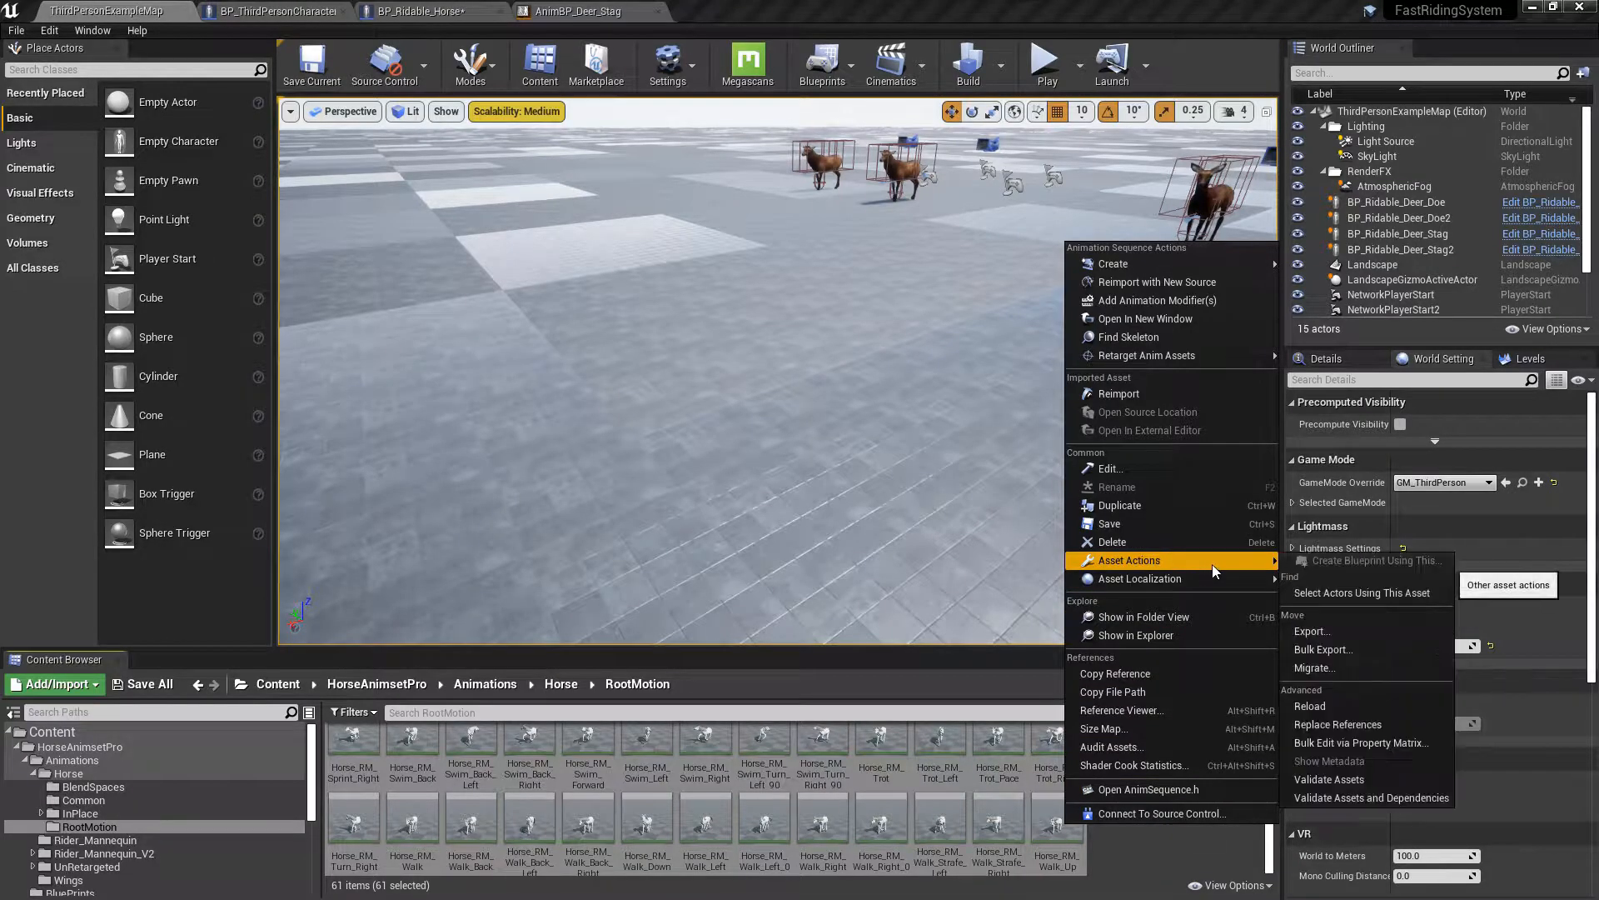
click(1366, 743)
- Sort the animations by EnableRootMotion and enable it on every horse animation that has it off
click(730, 91)
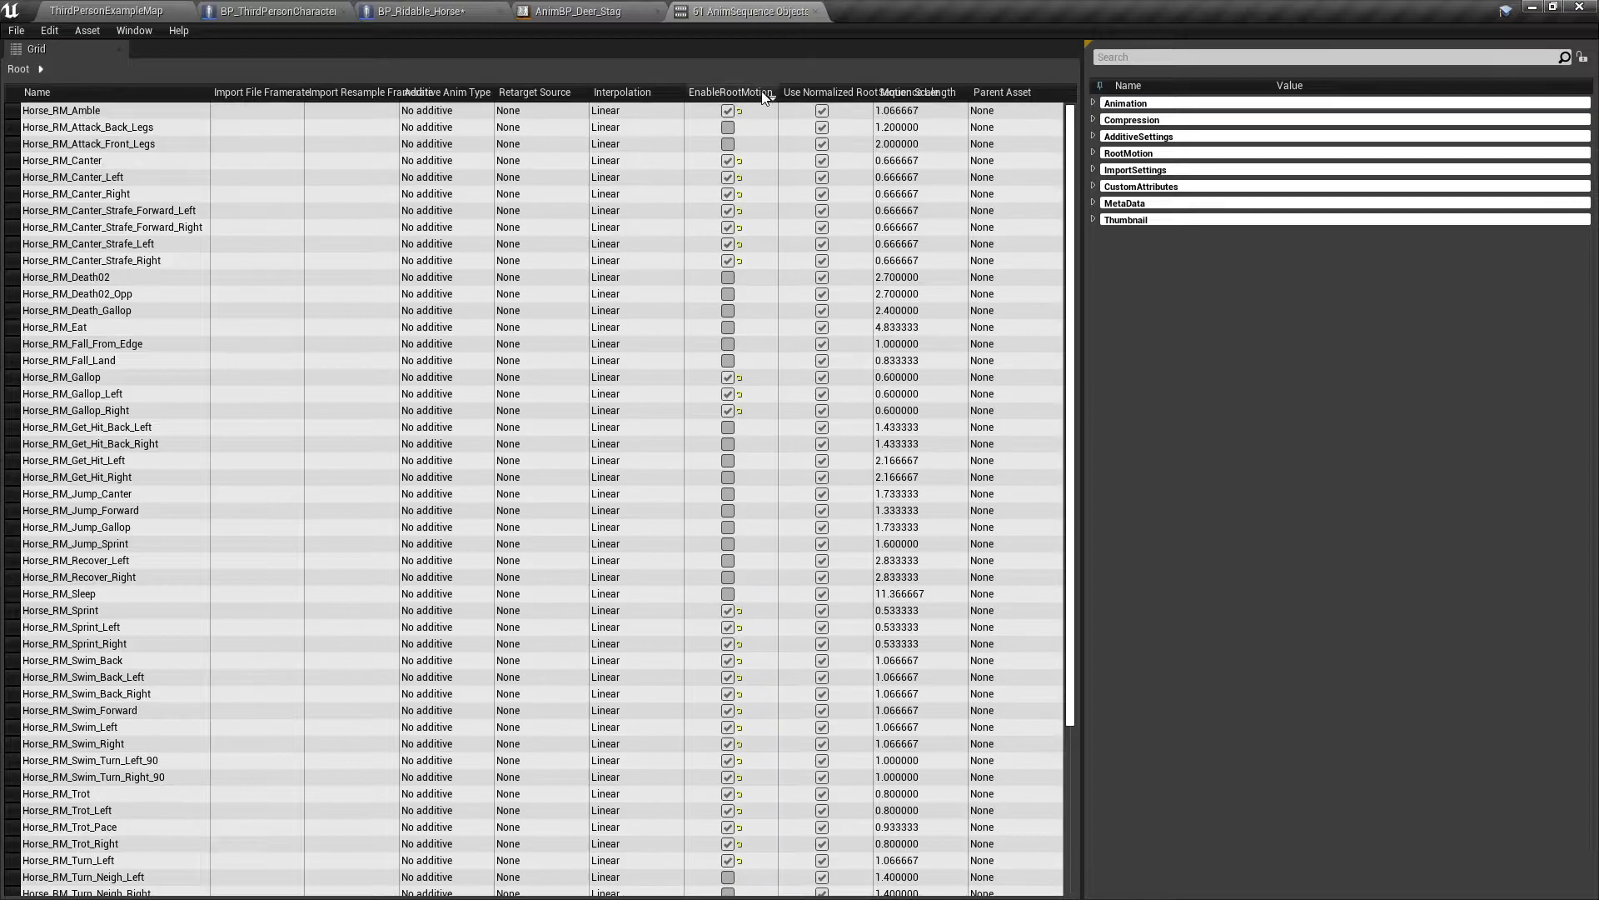
click(727, 112)
click(728, 128)
click(728, 144)
click(729, 161)
click(729, 177)
click(730, 209)
click(728, 194)
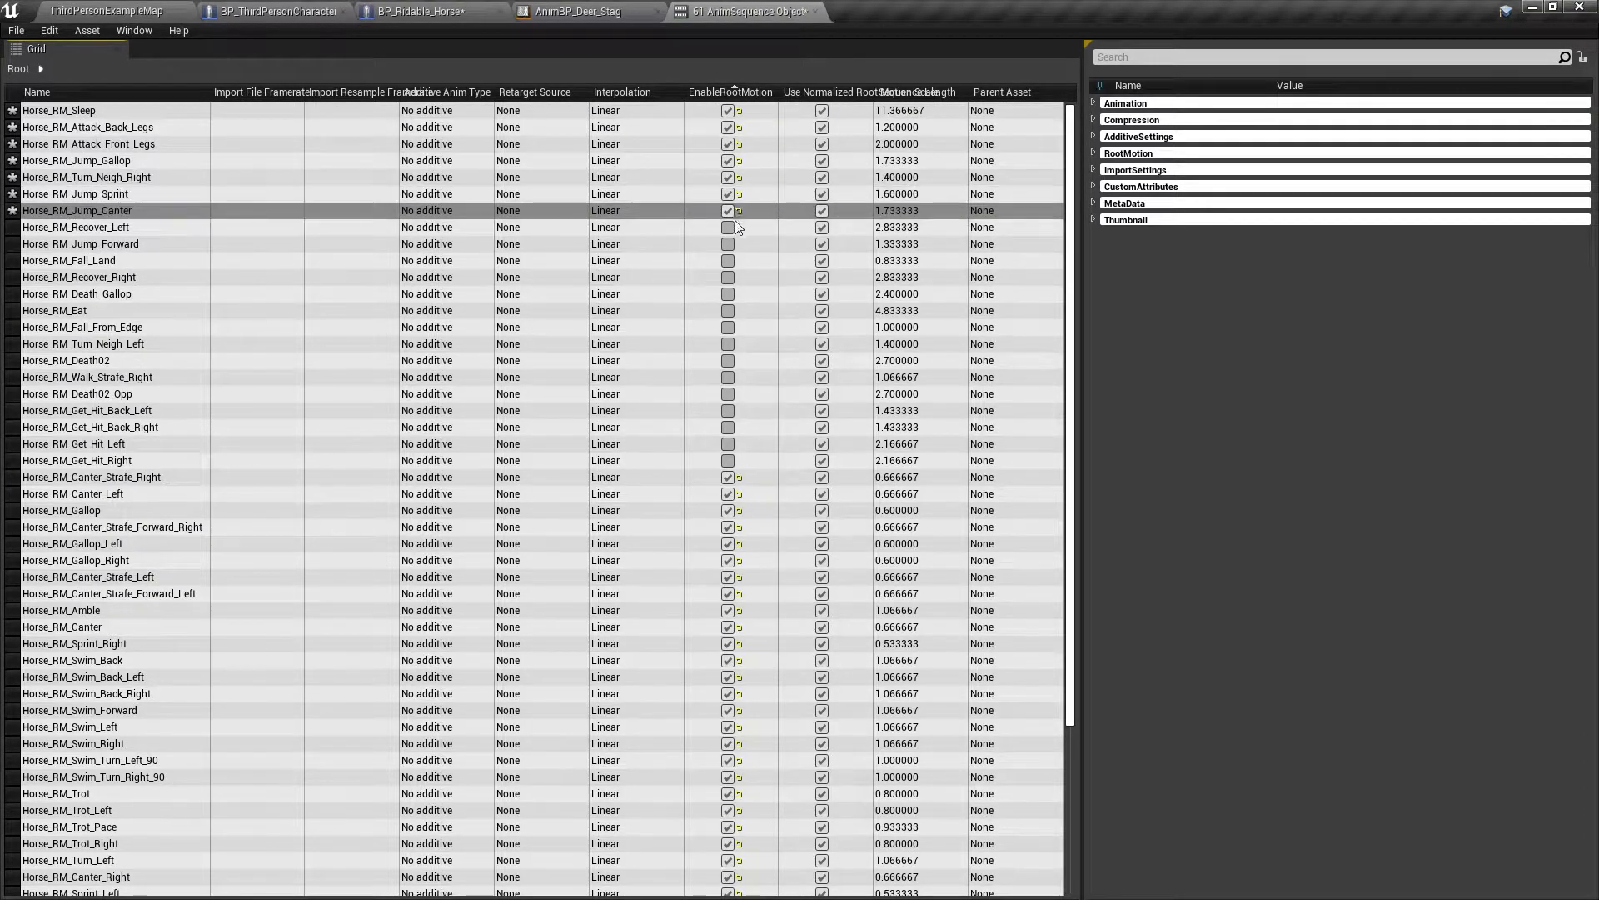
click(728, 227)
click(728, 245)
click(728, 261)
click(729, 260)
click(730, 278)
click(729, 294)
click(728, 311)
click(729, 328)
click(729, 344)
click(730, 361)
click(730, 378)
click(729, 394)
click(728, 411)
click(728, 427)
click(728, 427)
click(728, 444)
click(728, 461)
scroll(786, 273, down, 3)
scroll(790, 275, up, 3)
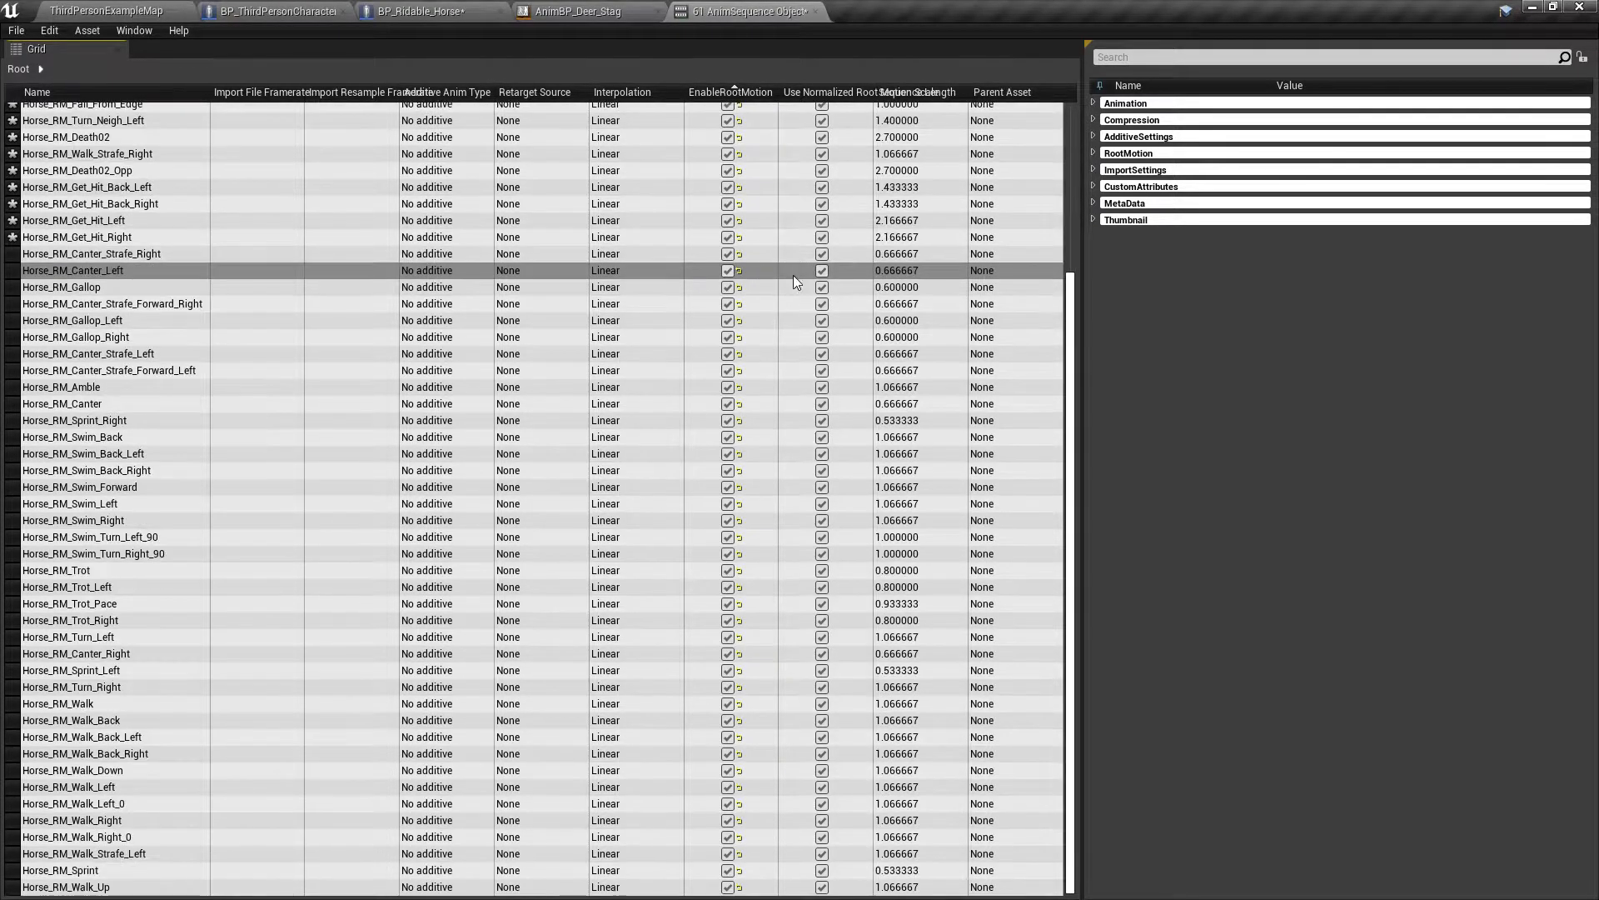
- Save the bulk-edited animations, then close the Property Matrix and the AnimBP_Deer_Stag editor
click(17, 30)
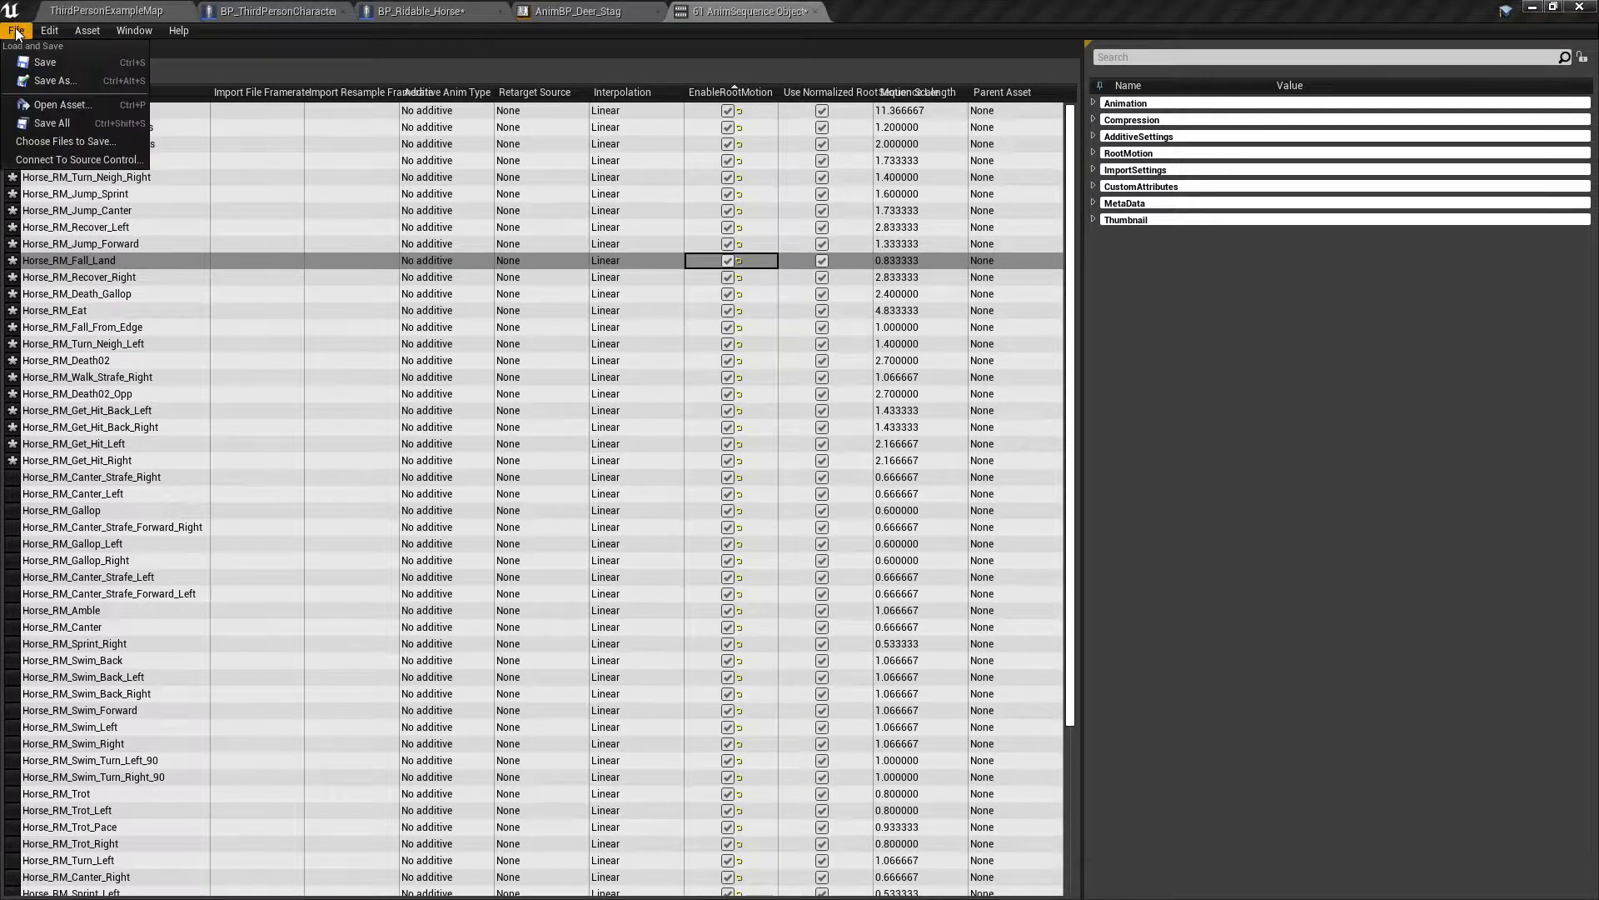
click(31, 62)
click(814, 12)
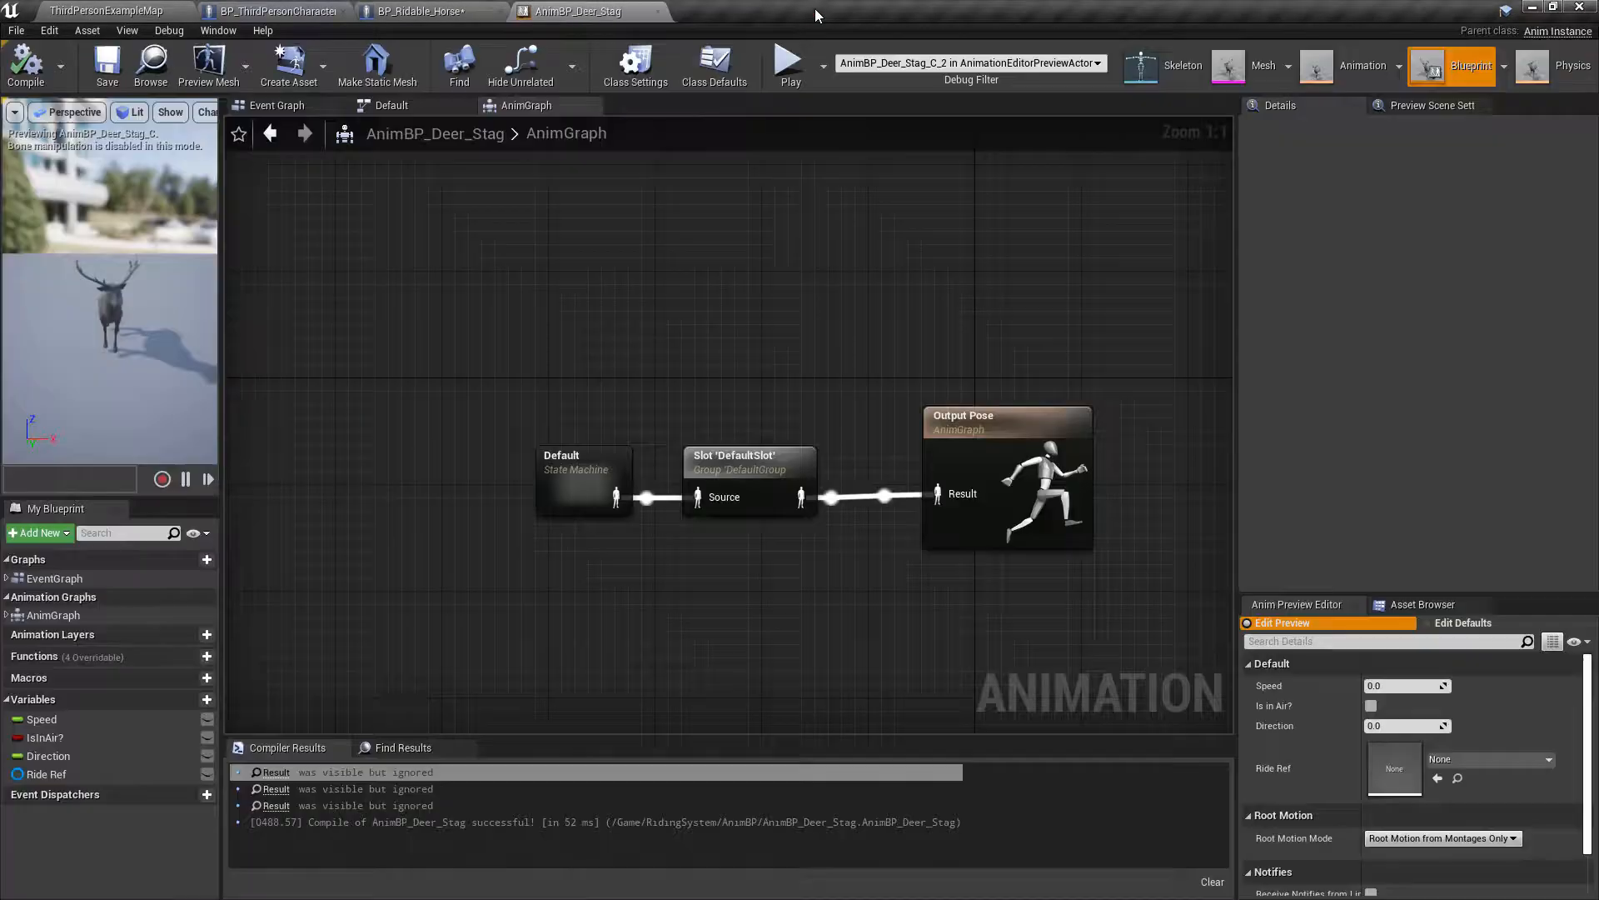
click(655, 11)
- Filter the RootMotion folder for "jump" and create AnimMontages from the canter, forward and sprint jump animations
click(417, 11)
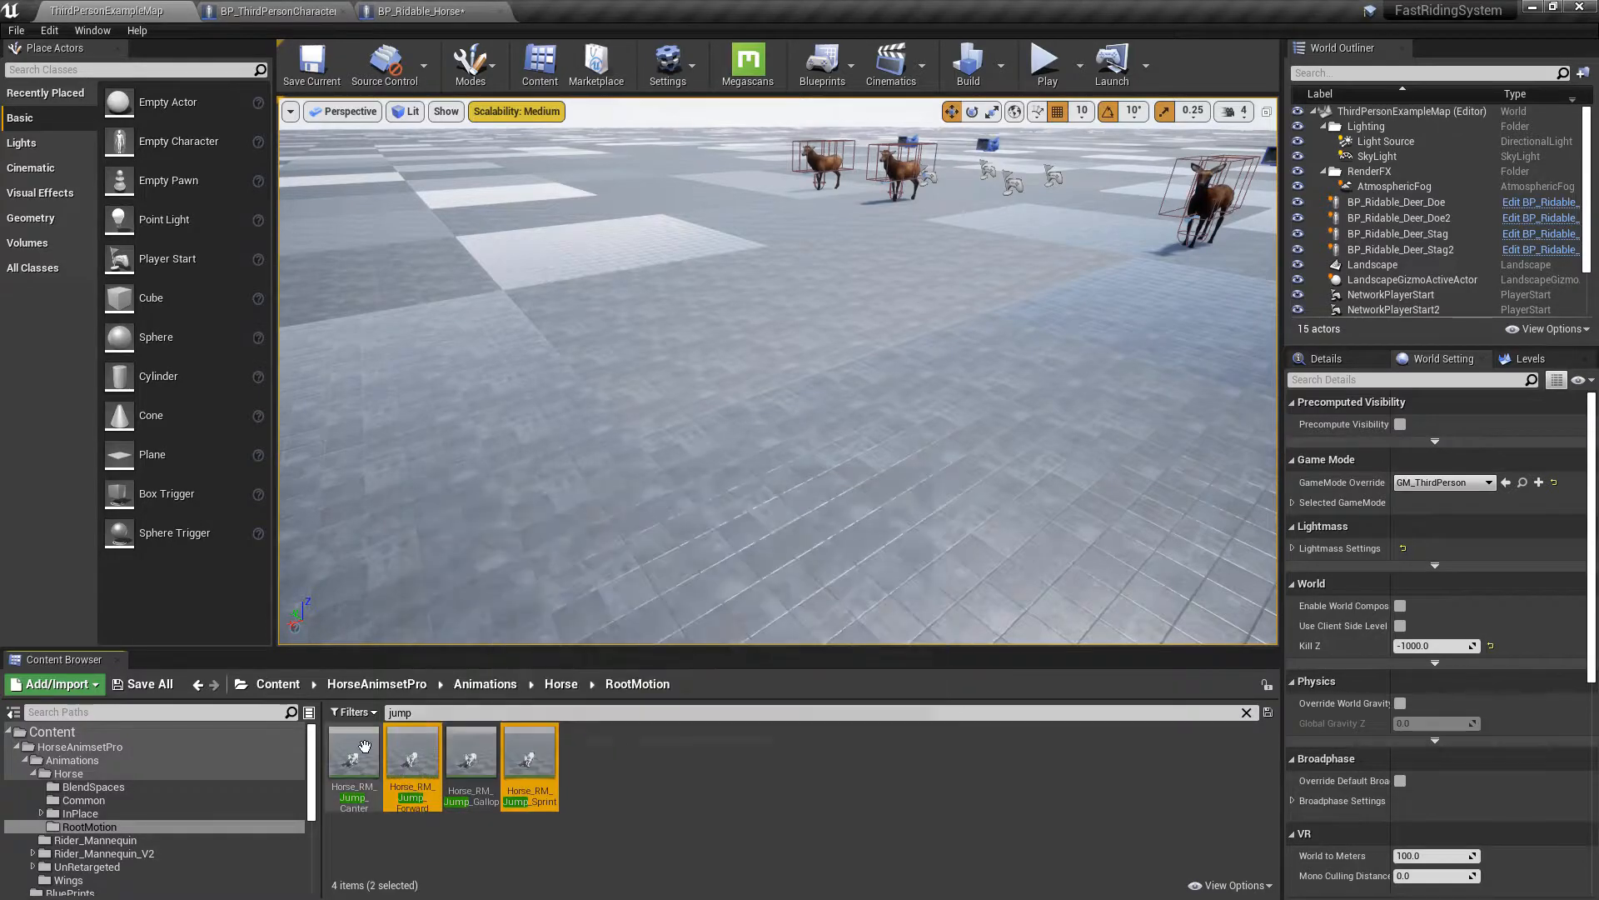
right_click(411, 756)
mouse_move(533, 196)
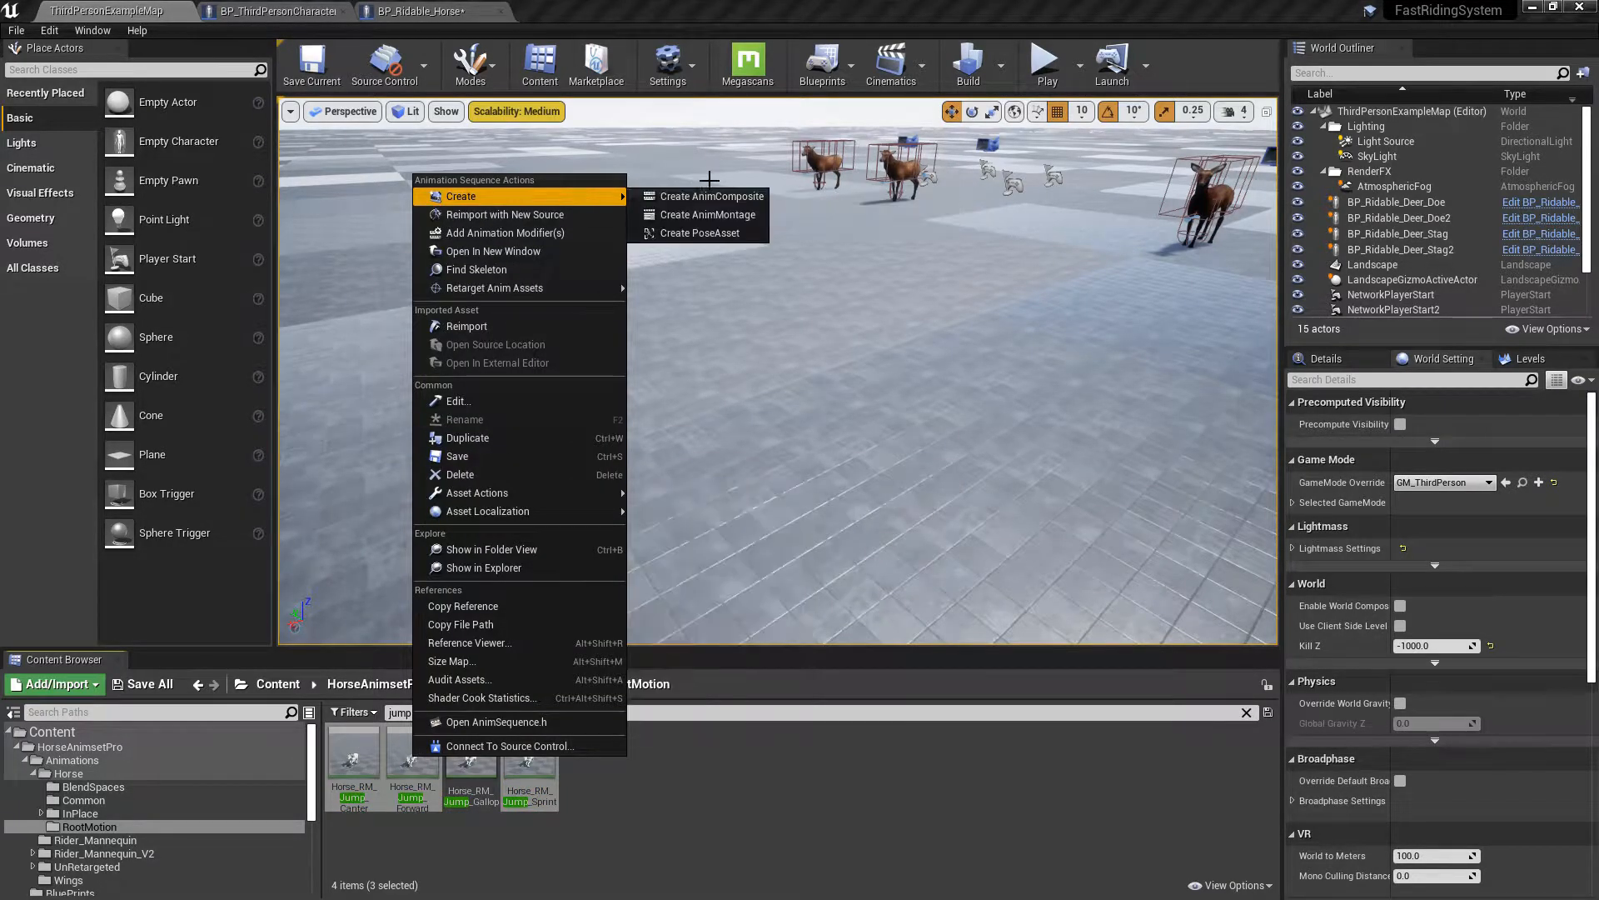
click(707, 215)
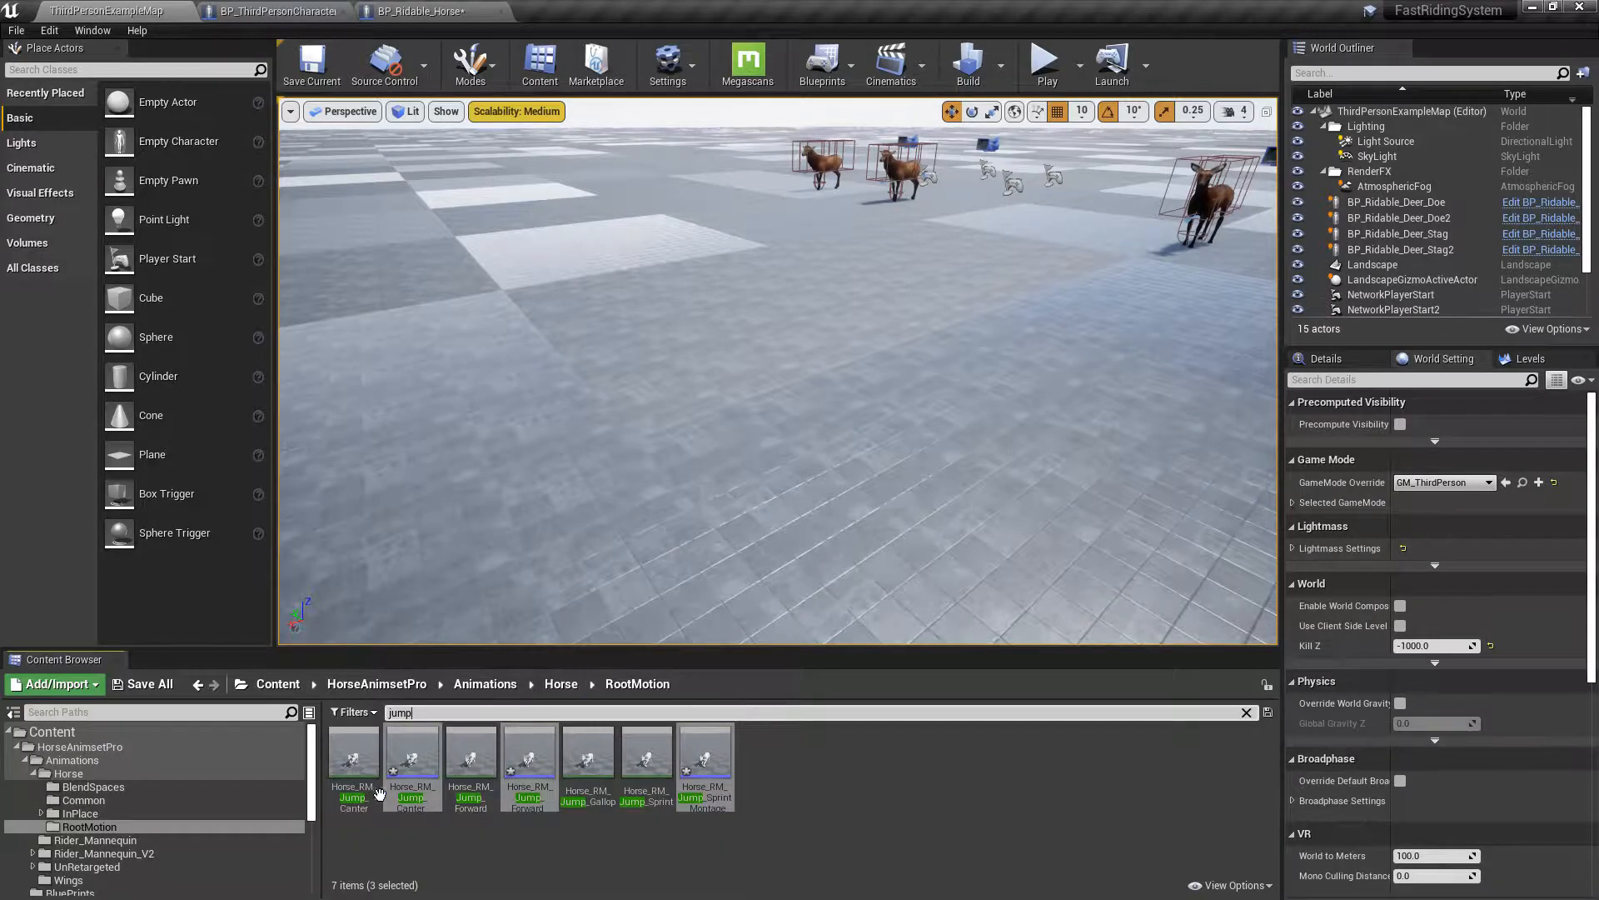
click(449, 851)
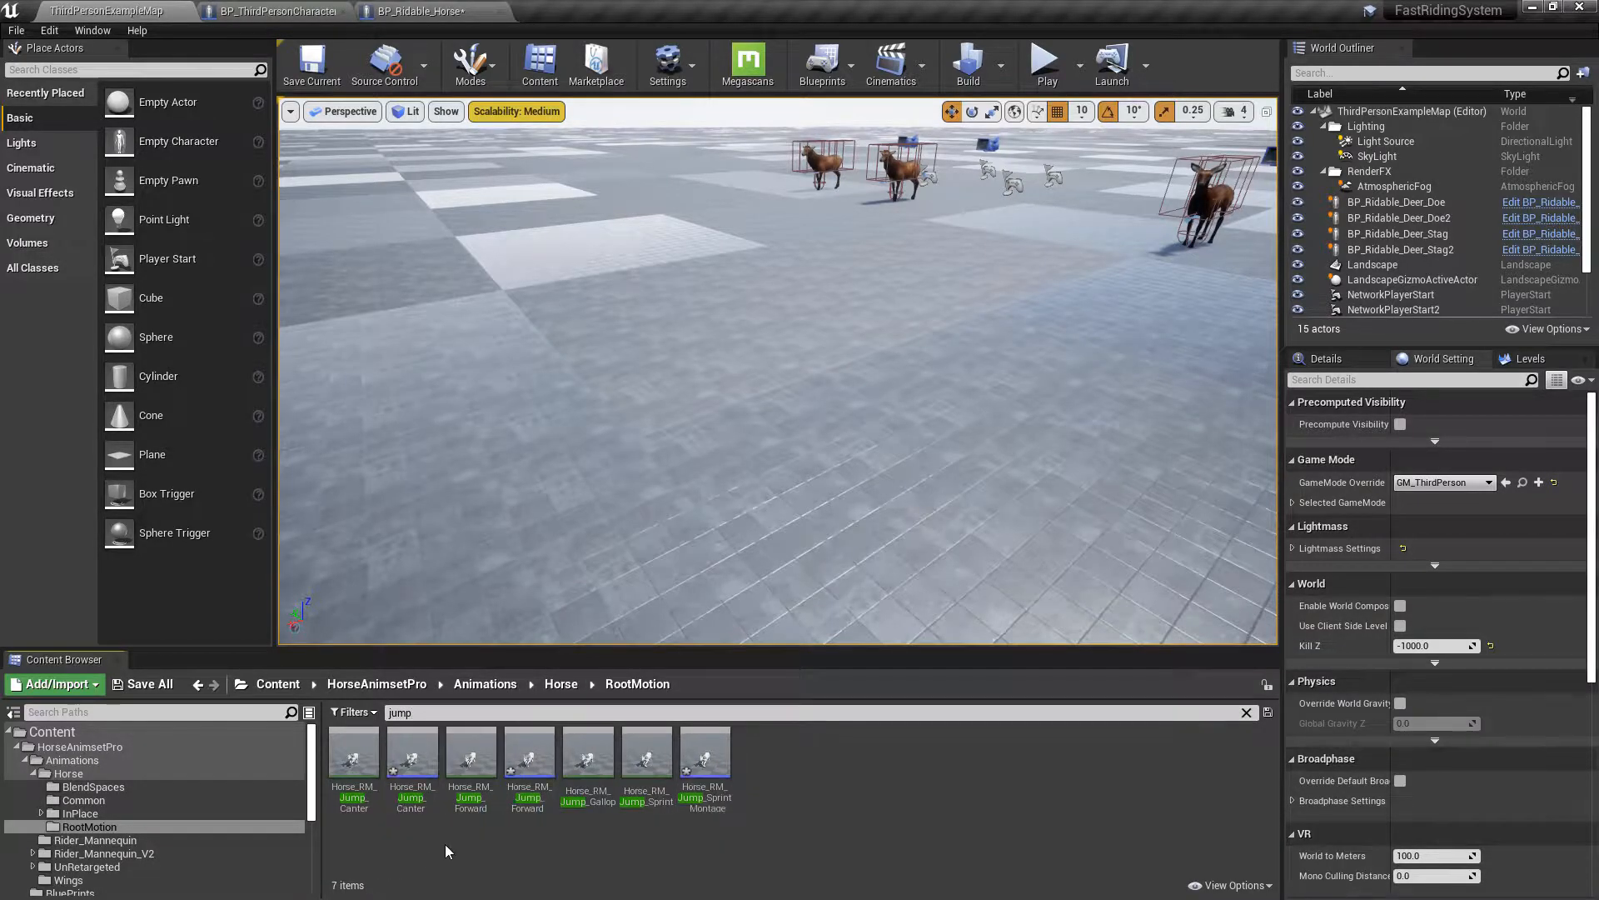
- Close BP_ThirdPersonCharacter and assign Horse_RM_Jump_Forward_Montage as BP_Ridable_Horse's Idle Jump animation
click(411, 754)
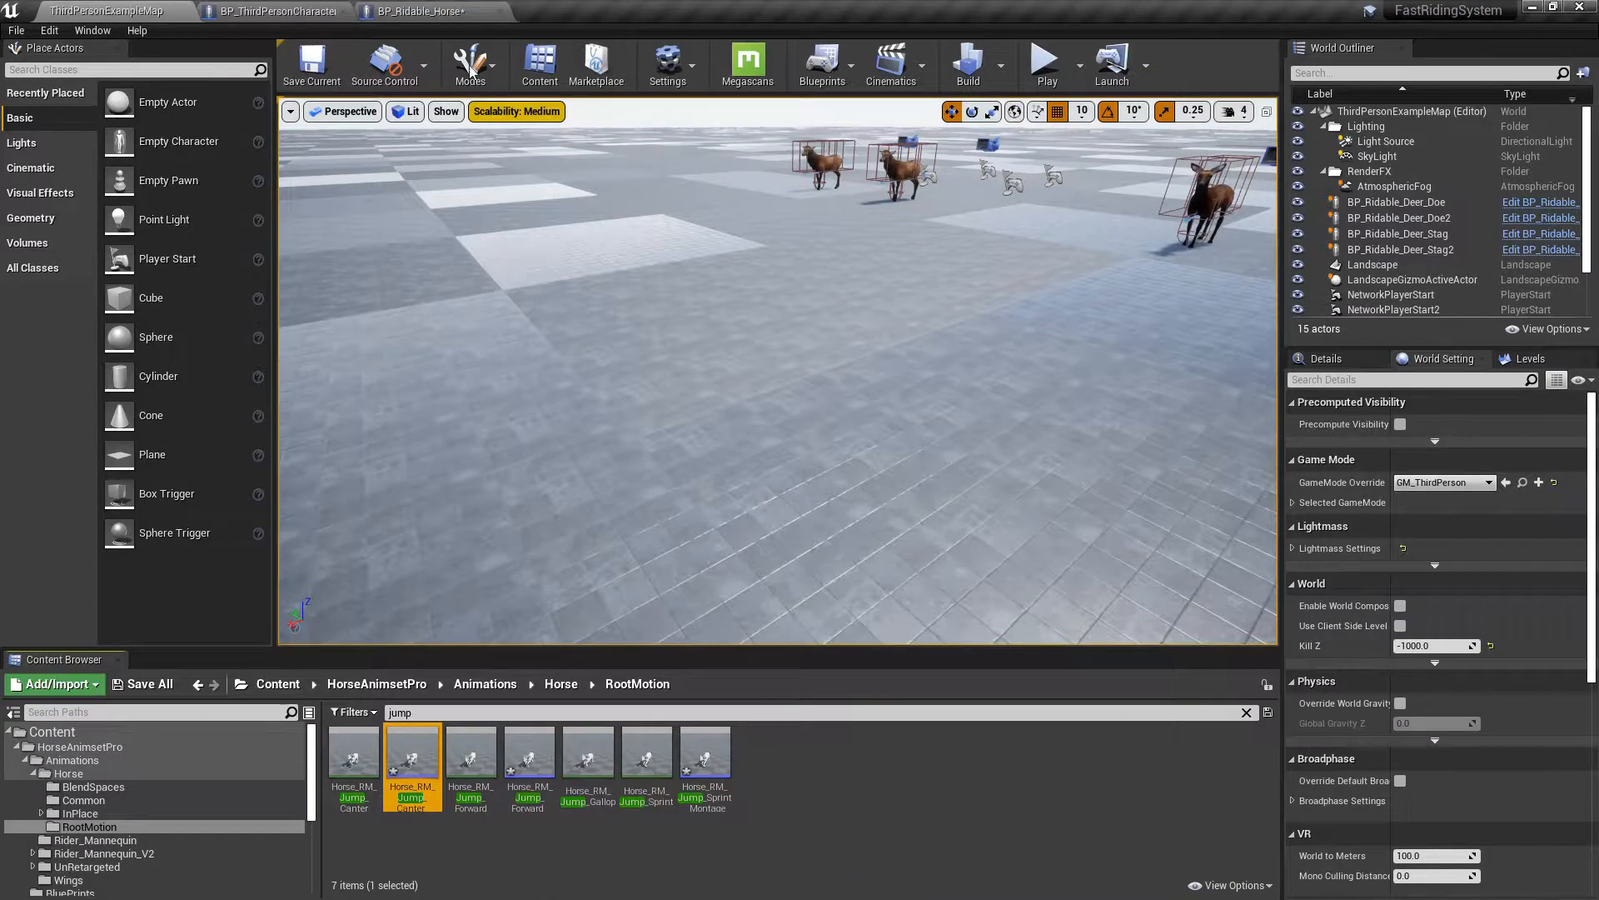
click(529, 754)
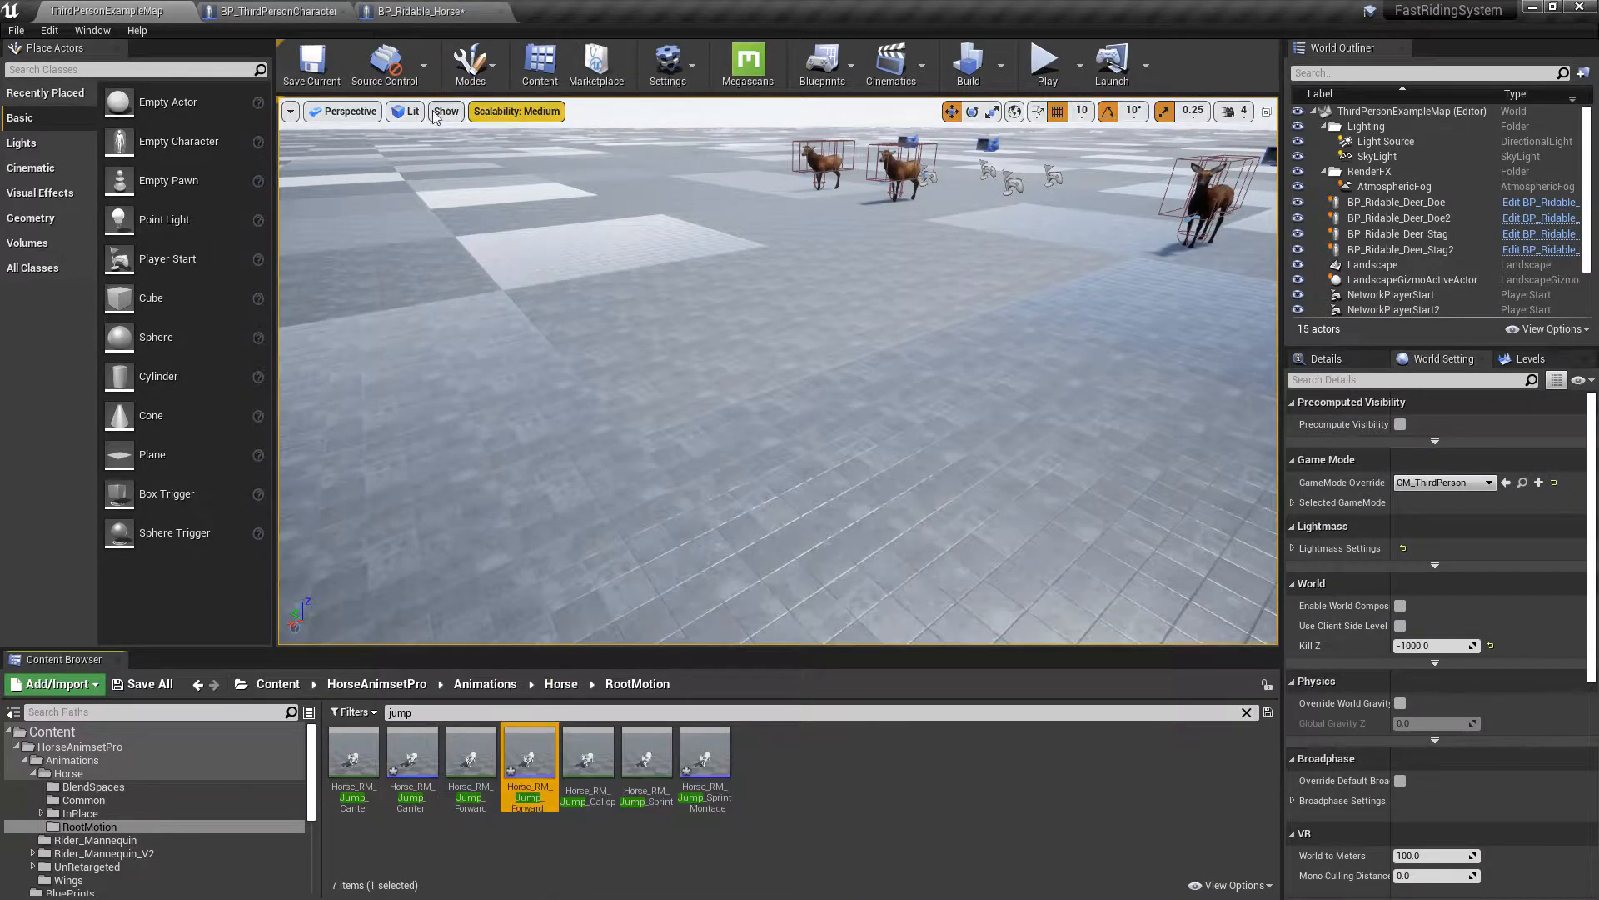
click(345, 11)
click(1279, 242)
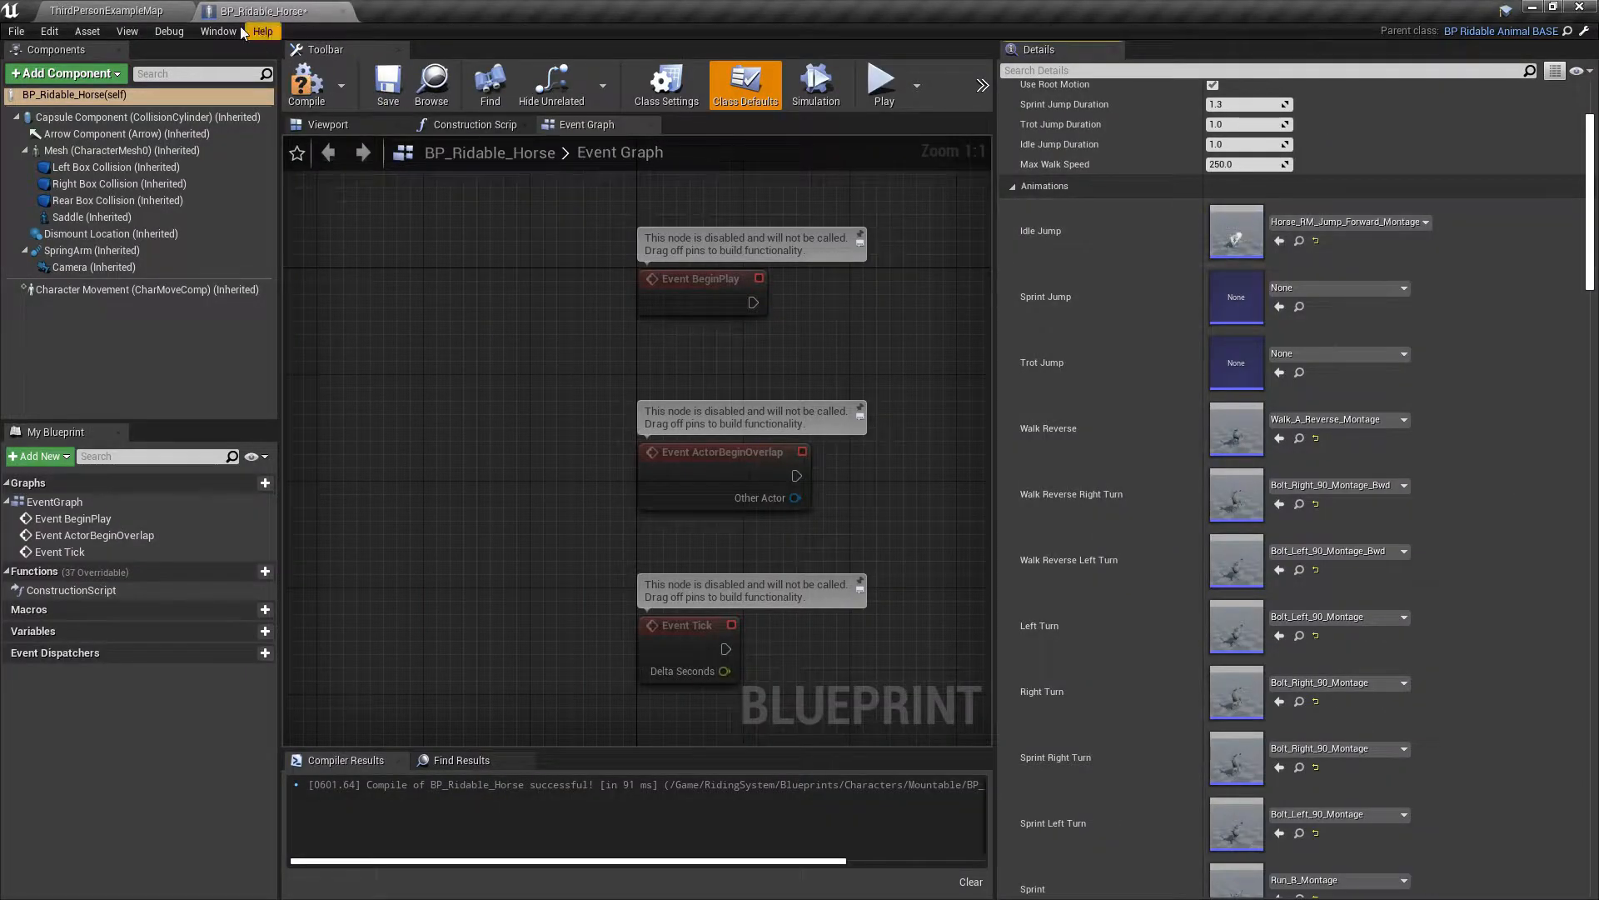
- Assign the canter jump montage to BP_Ridable_Horse's Sprint Jump slot and return to the jump montages
click(156, 10)
click(413, 752)
click(264, 10)
click(1279, 306)
click(125, 10)
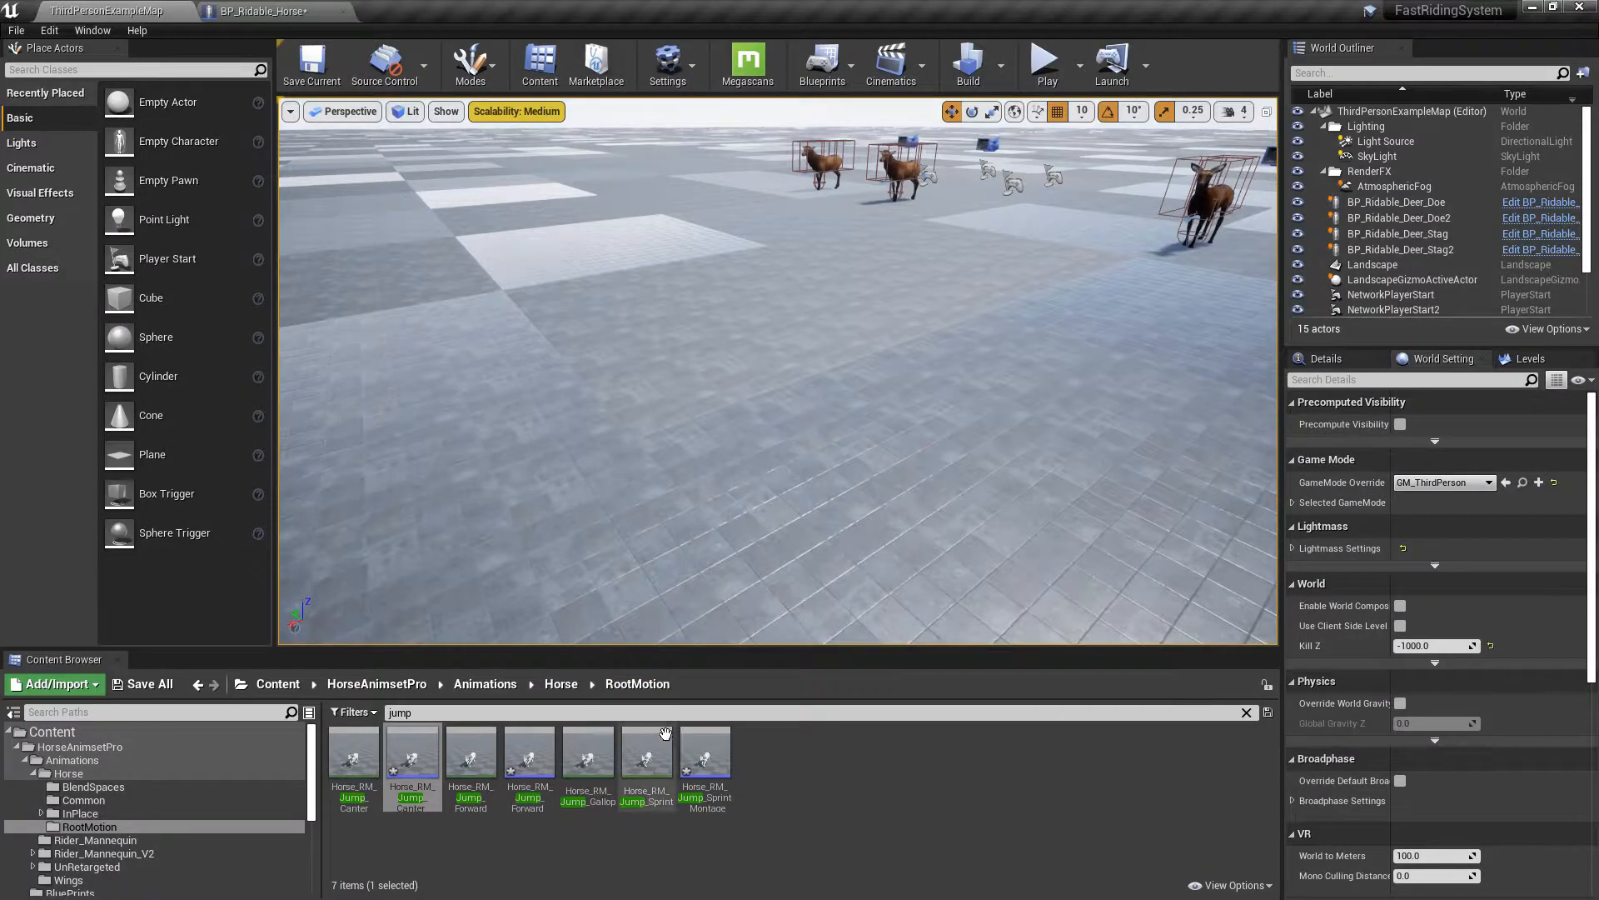
- Assign Horse_RM_Jump_Sprint_Montage as BP_Ridable_Horse's Trot Jump animation
click(705, 754)
click(263, 10)
click(1279, 372)
scroll(1111, 455, up, 3)
- Check the jump montages' lengths, set Trot Jump Duration to 1.5, Idle to 1.1 and Sprint to 1.4, then compile BP_Ridable_Horse
click(107, 10)
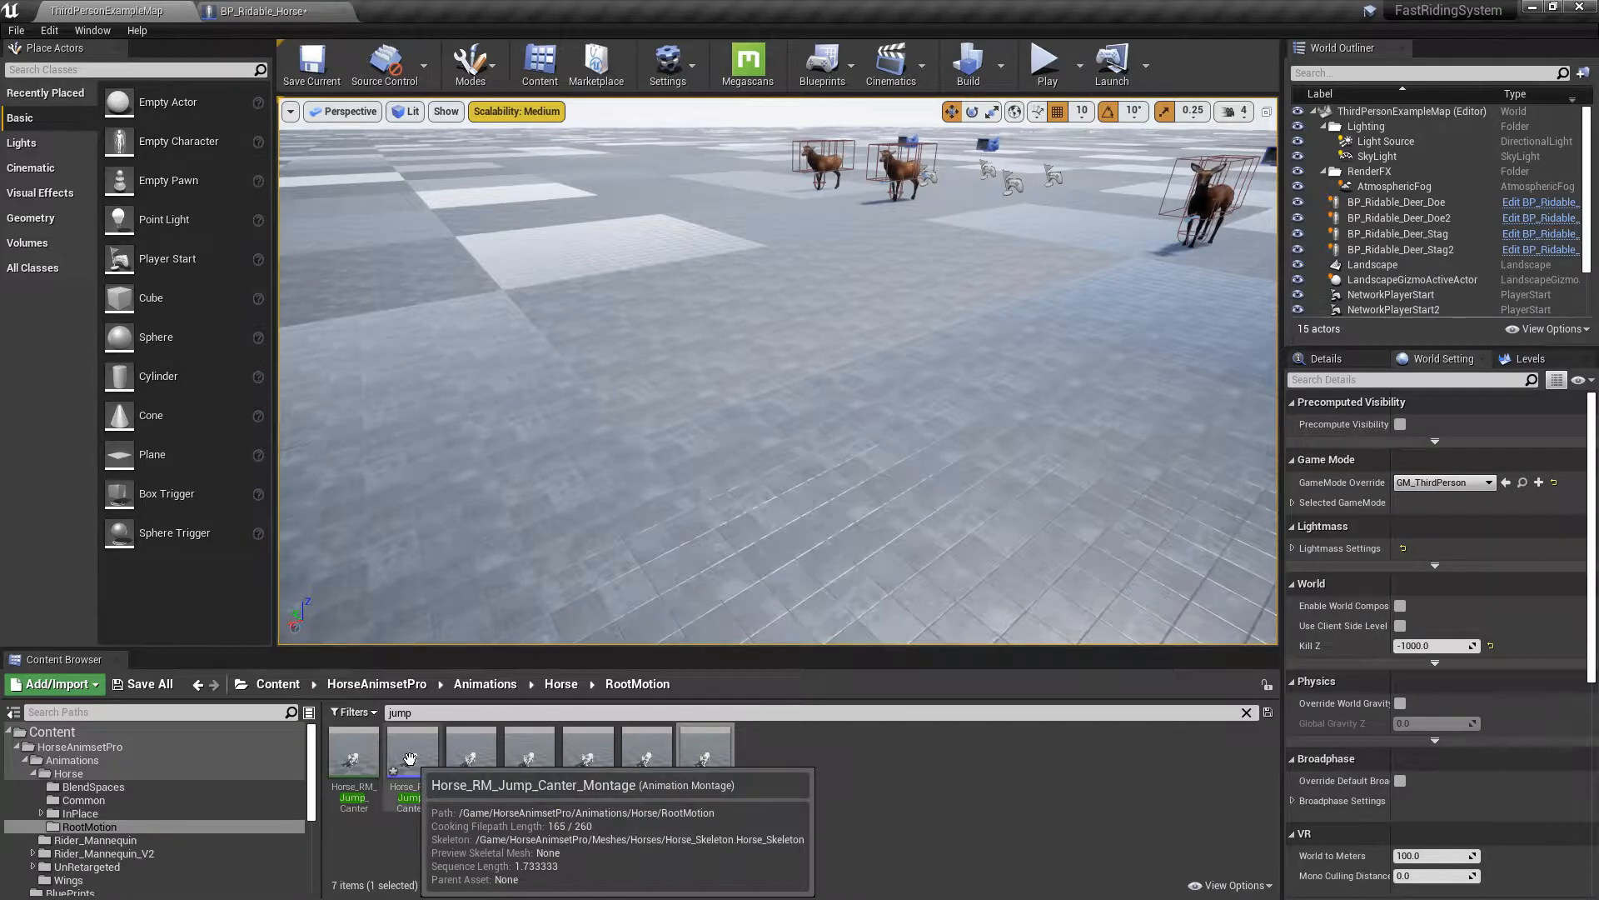
click(283, 6)
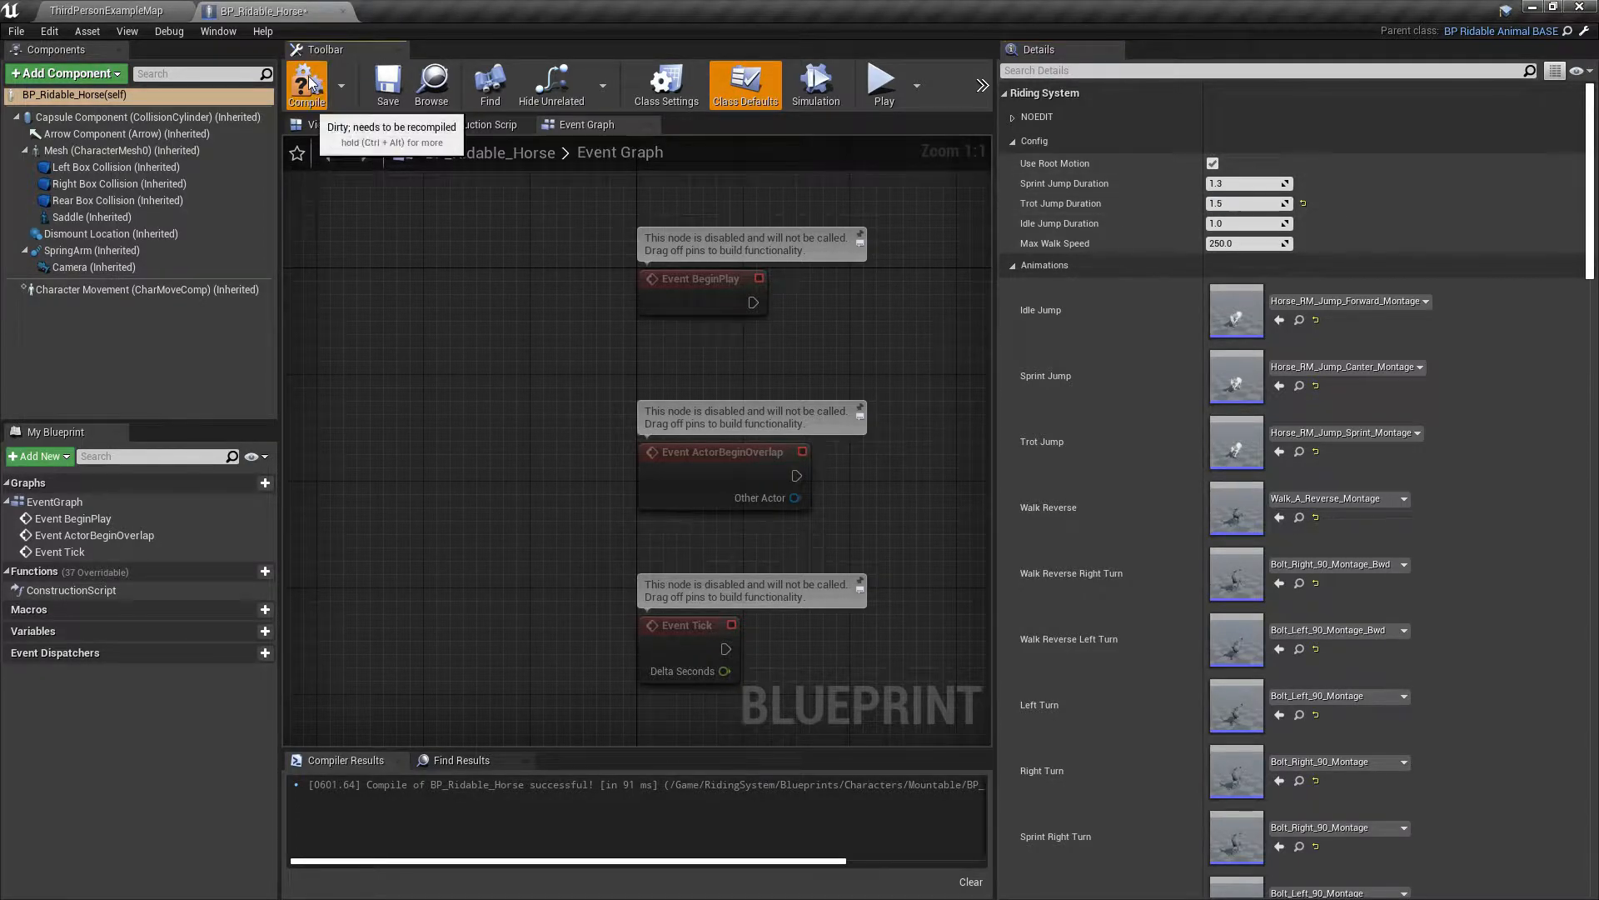
click(107, 10)
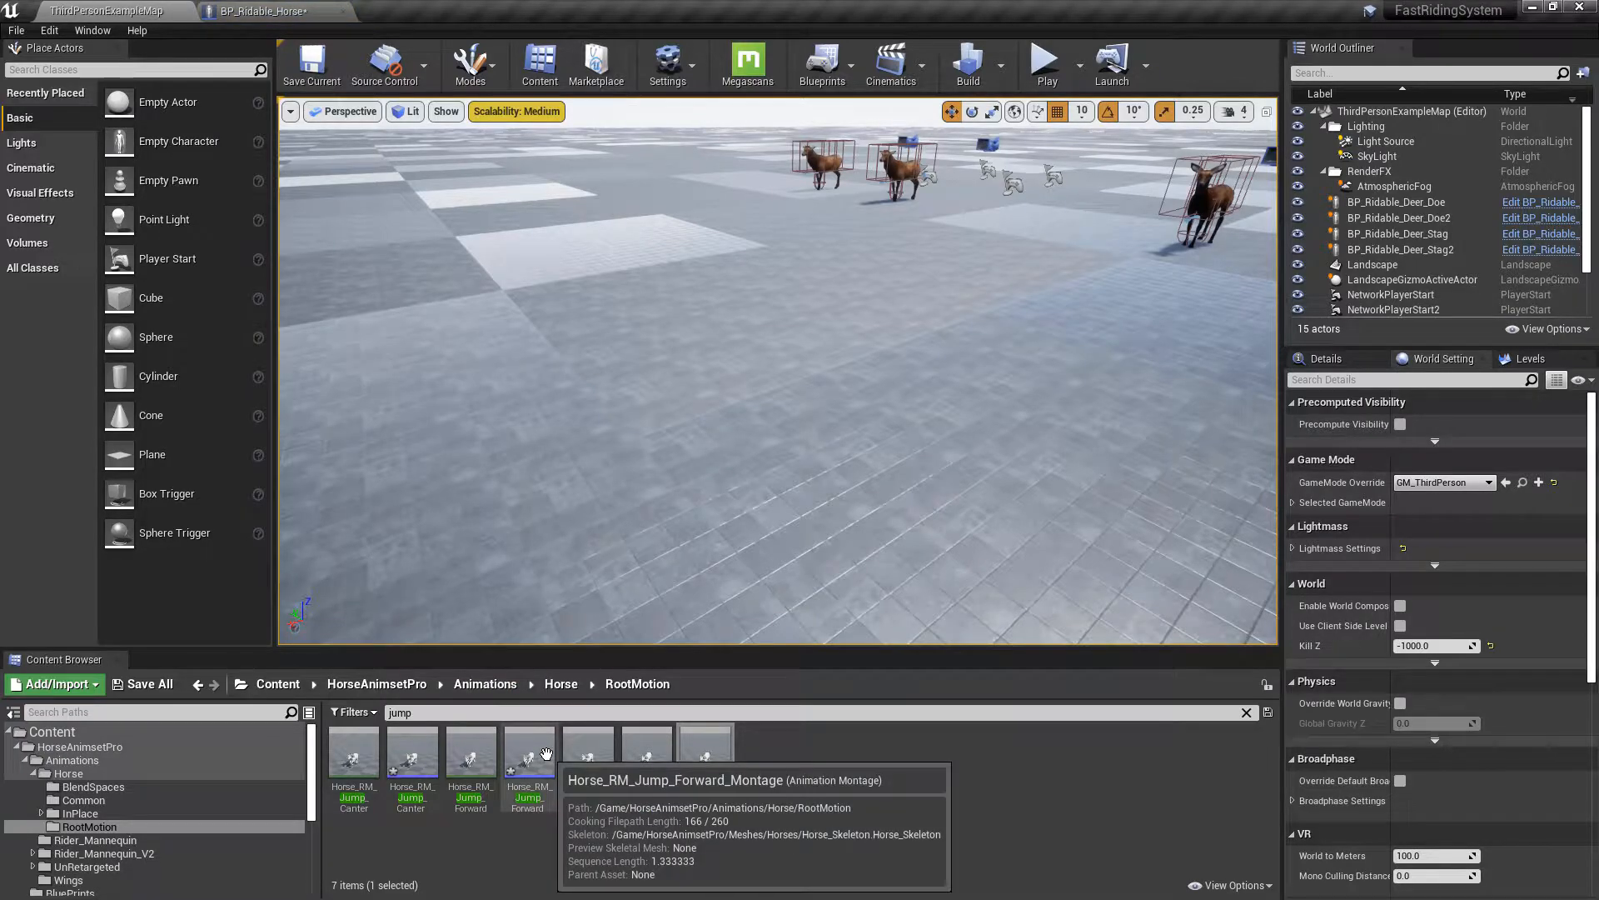
click(263, 10)
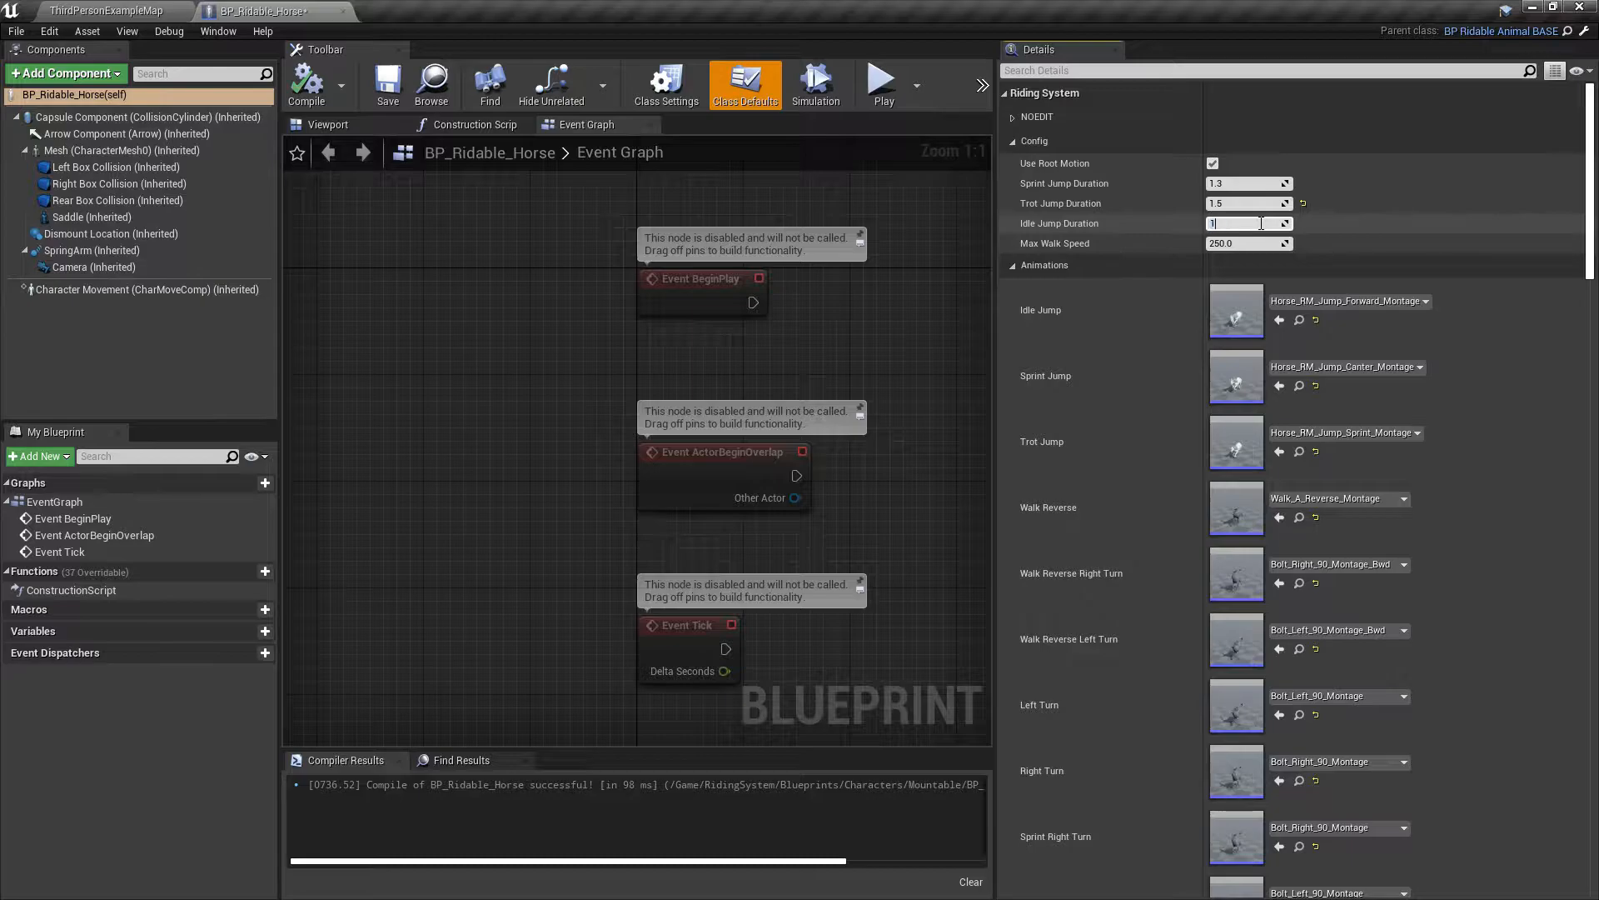
click(125, 10)
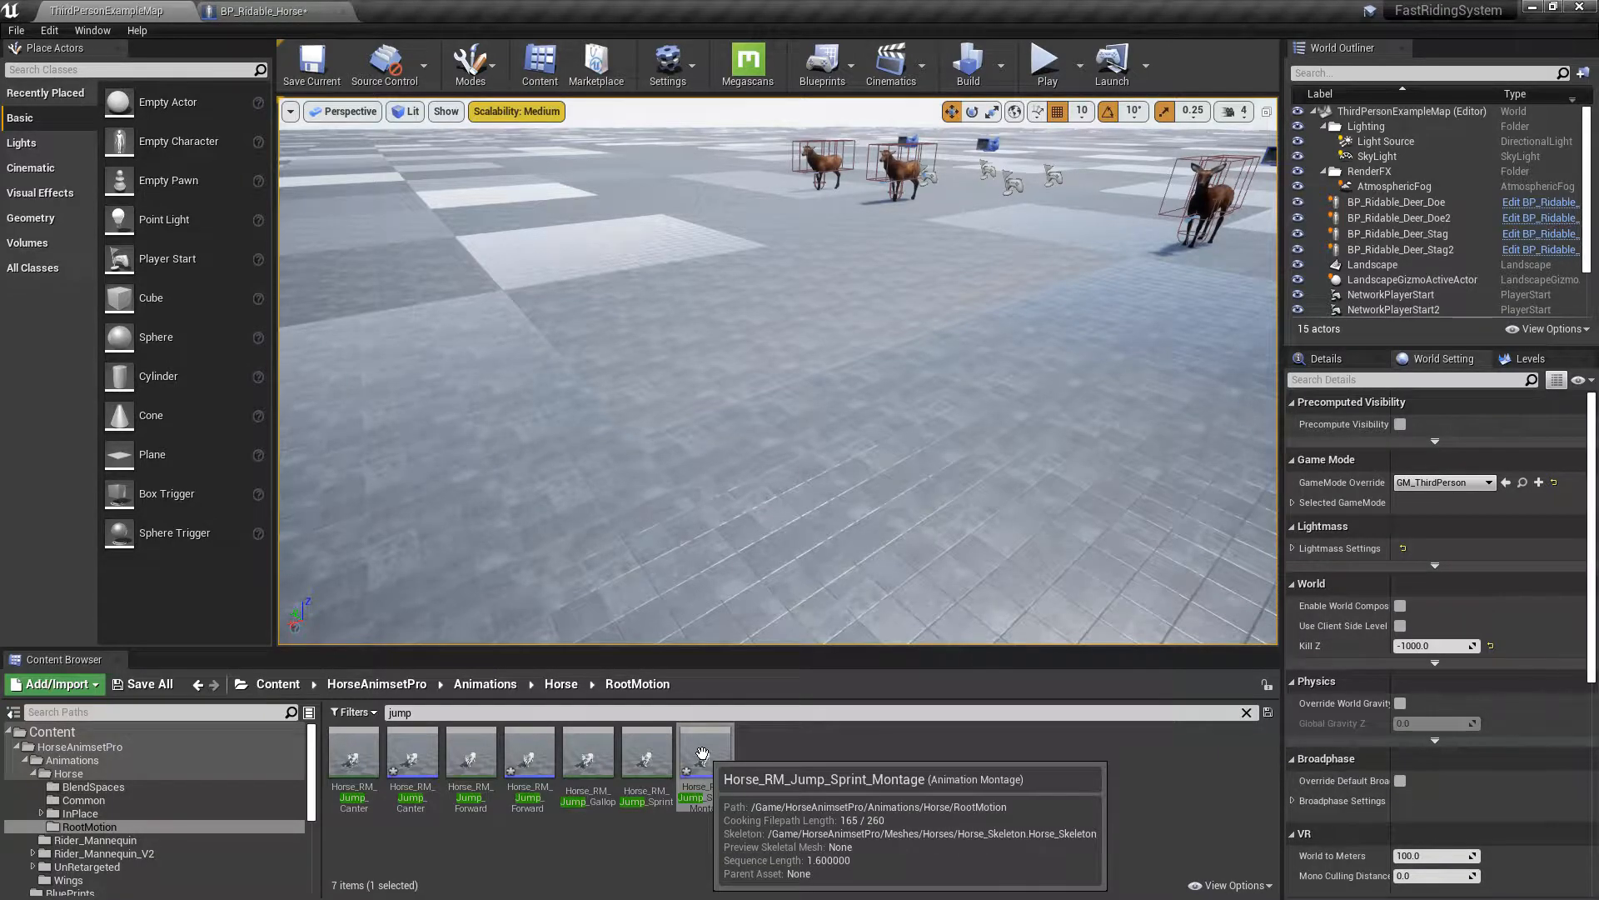
click(250, 10)
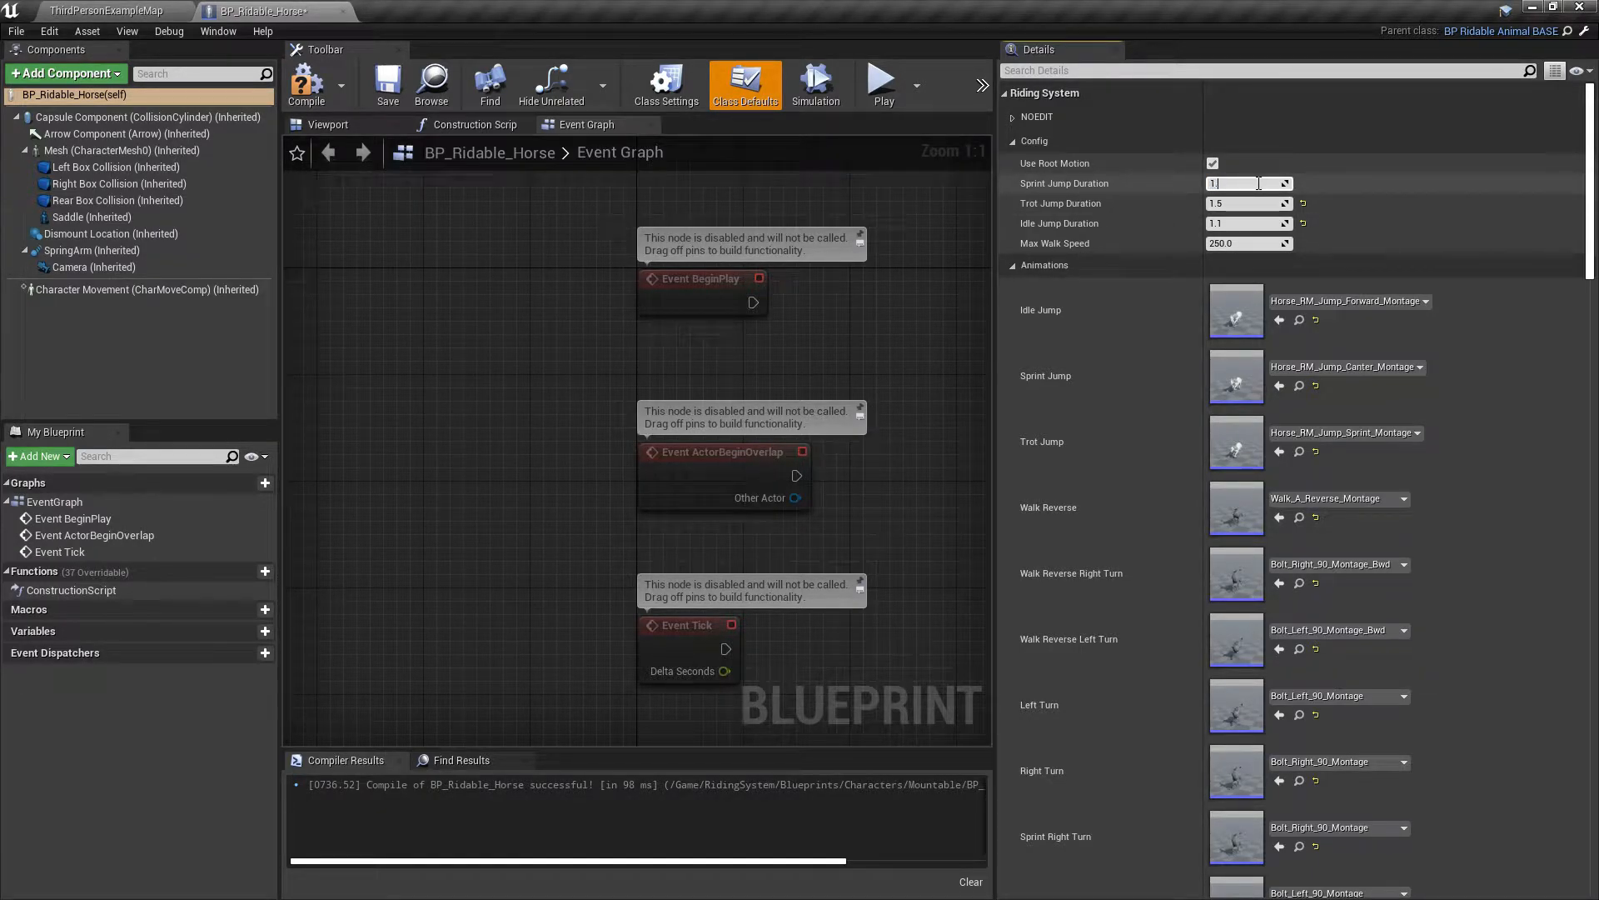
click(326, 89)
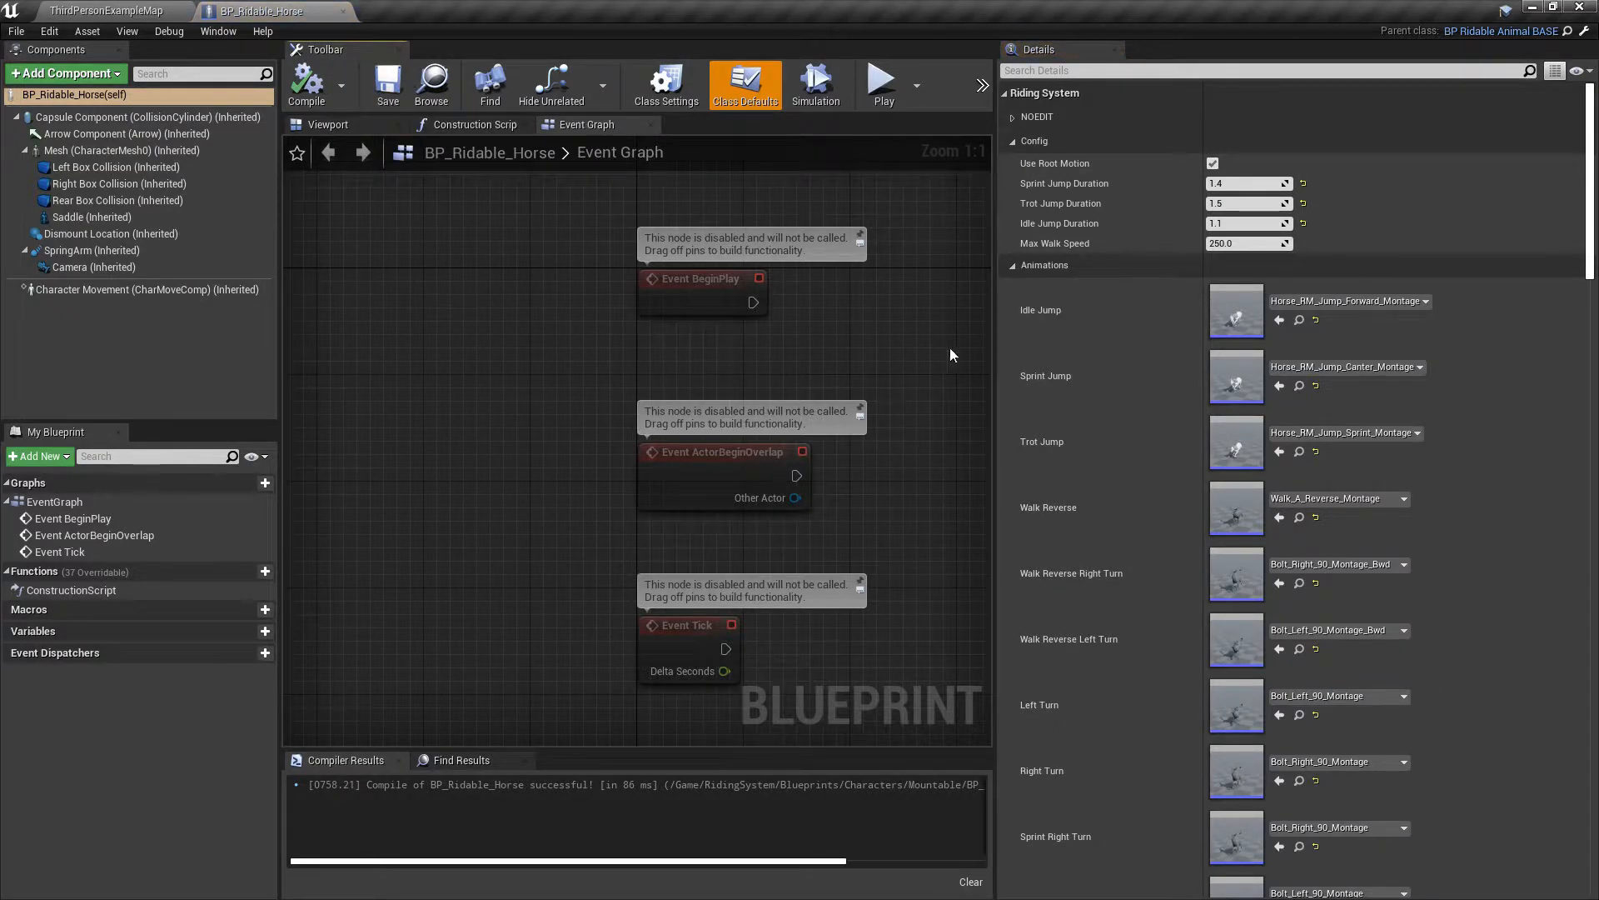
- Review BP_Ridable_Horse's animation slots, then filter the horse animations for "idle" and open the Common folder
scroll(1192, 437, down, 3)
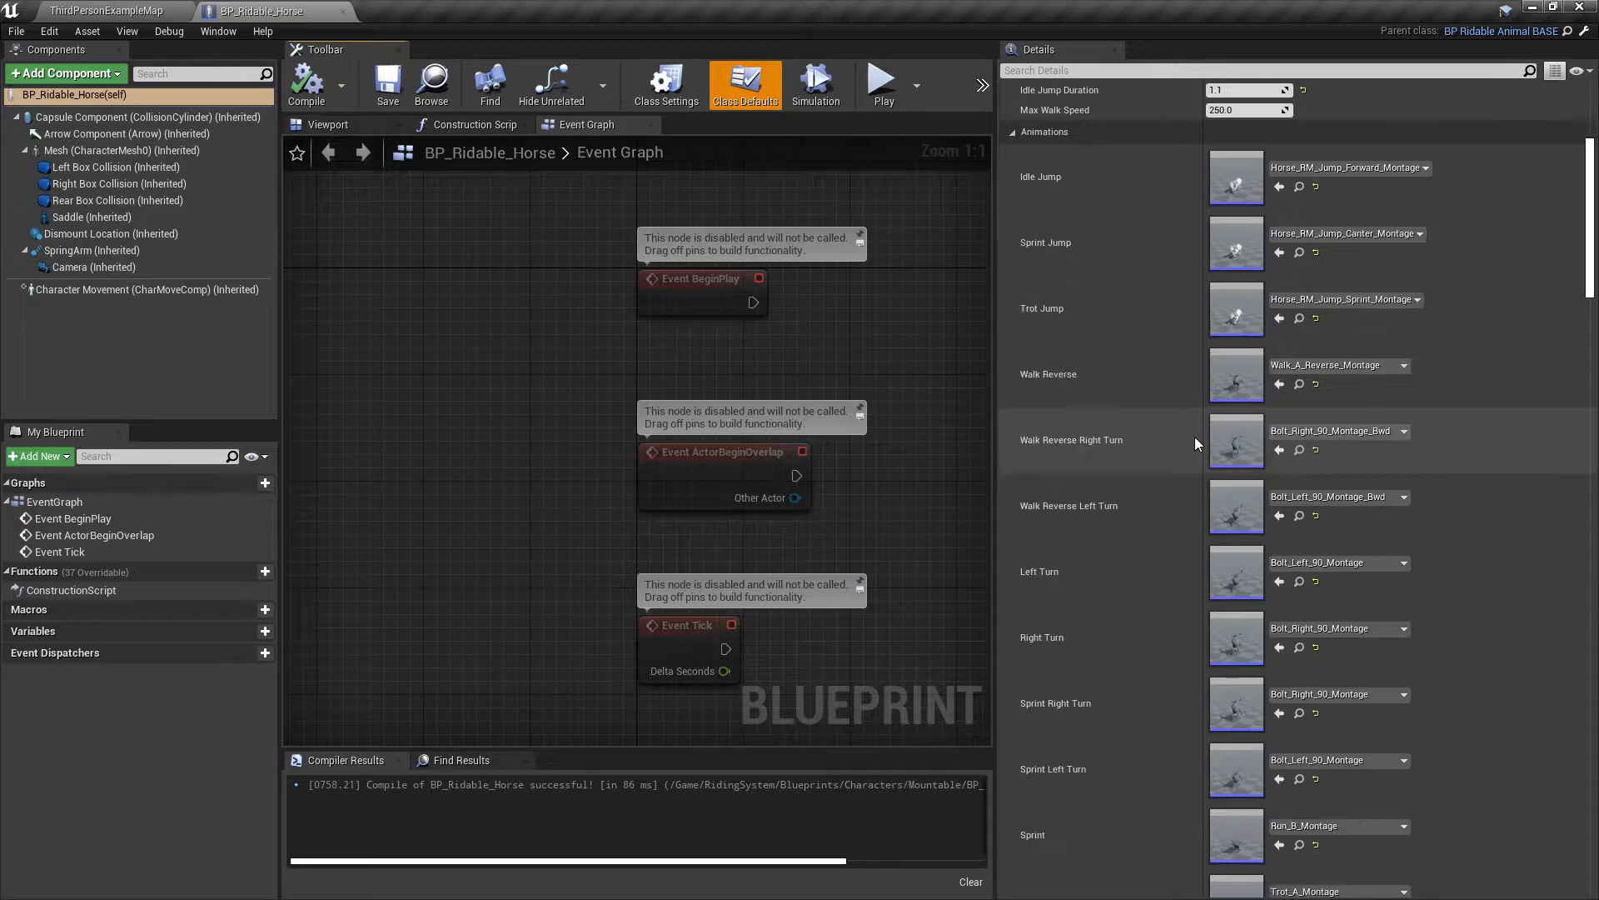
scroll(1194, 437, down, 6)
scroll(1195, 438, up, 8)
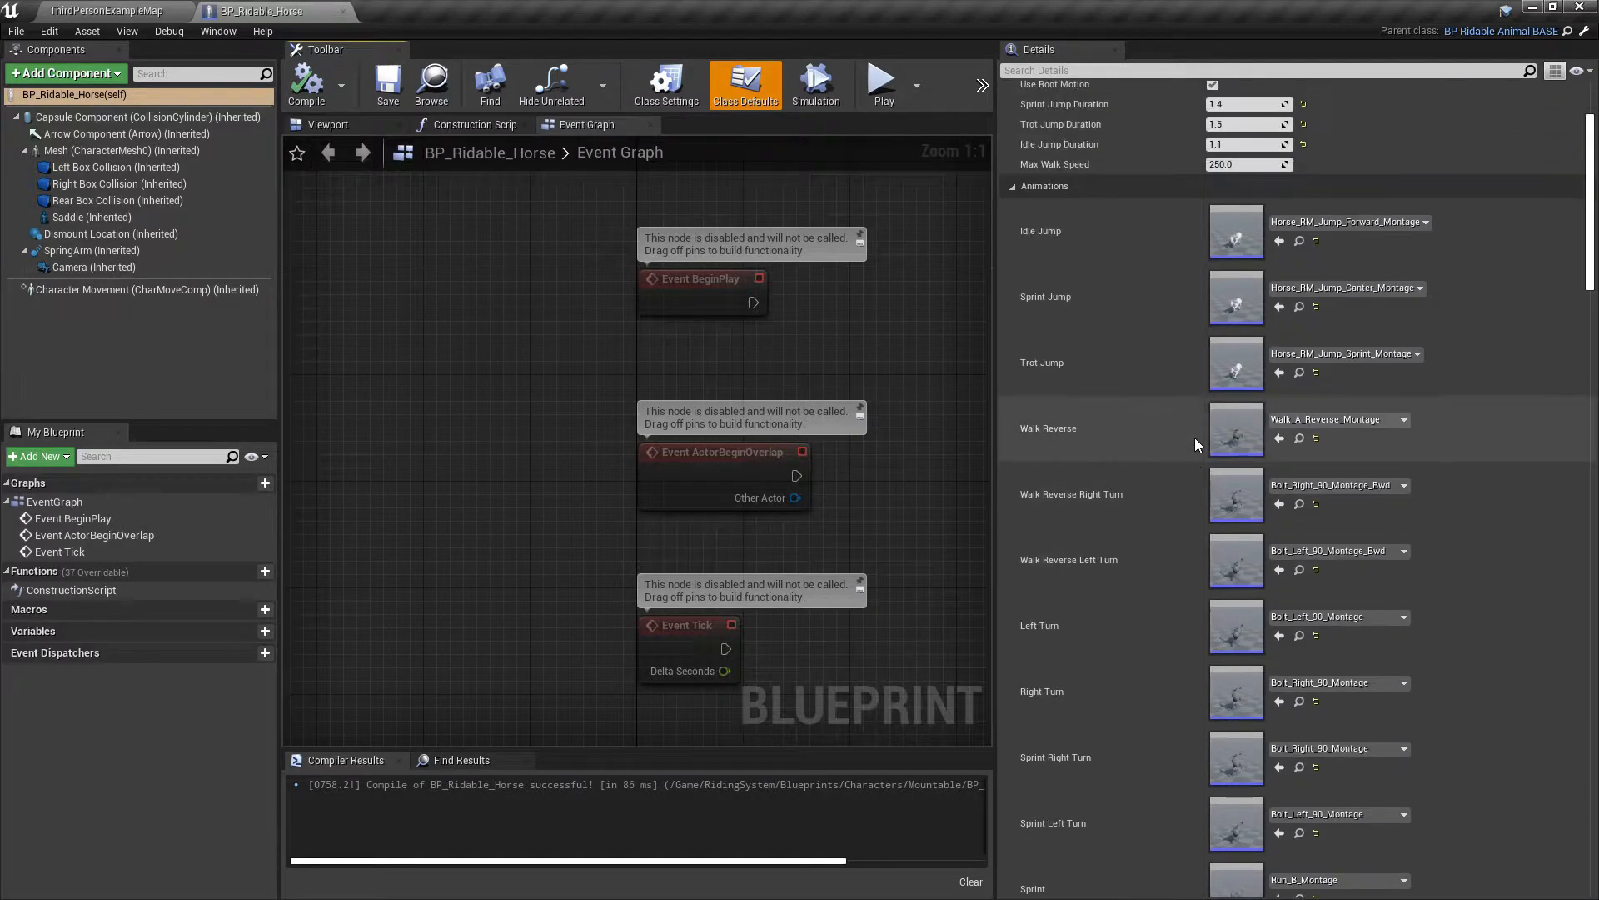
scroll(1069, 448, down, 9)
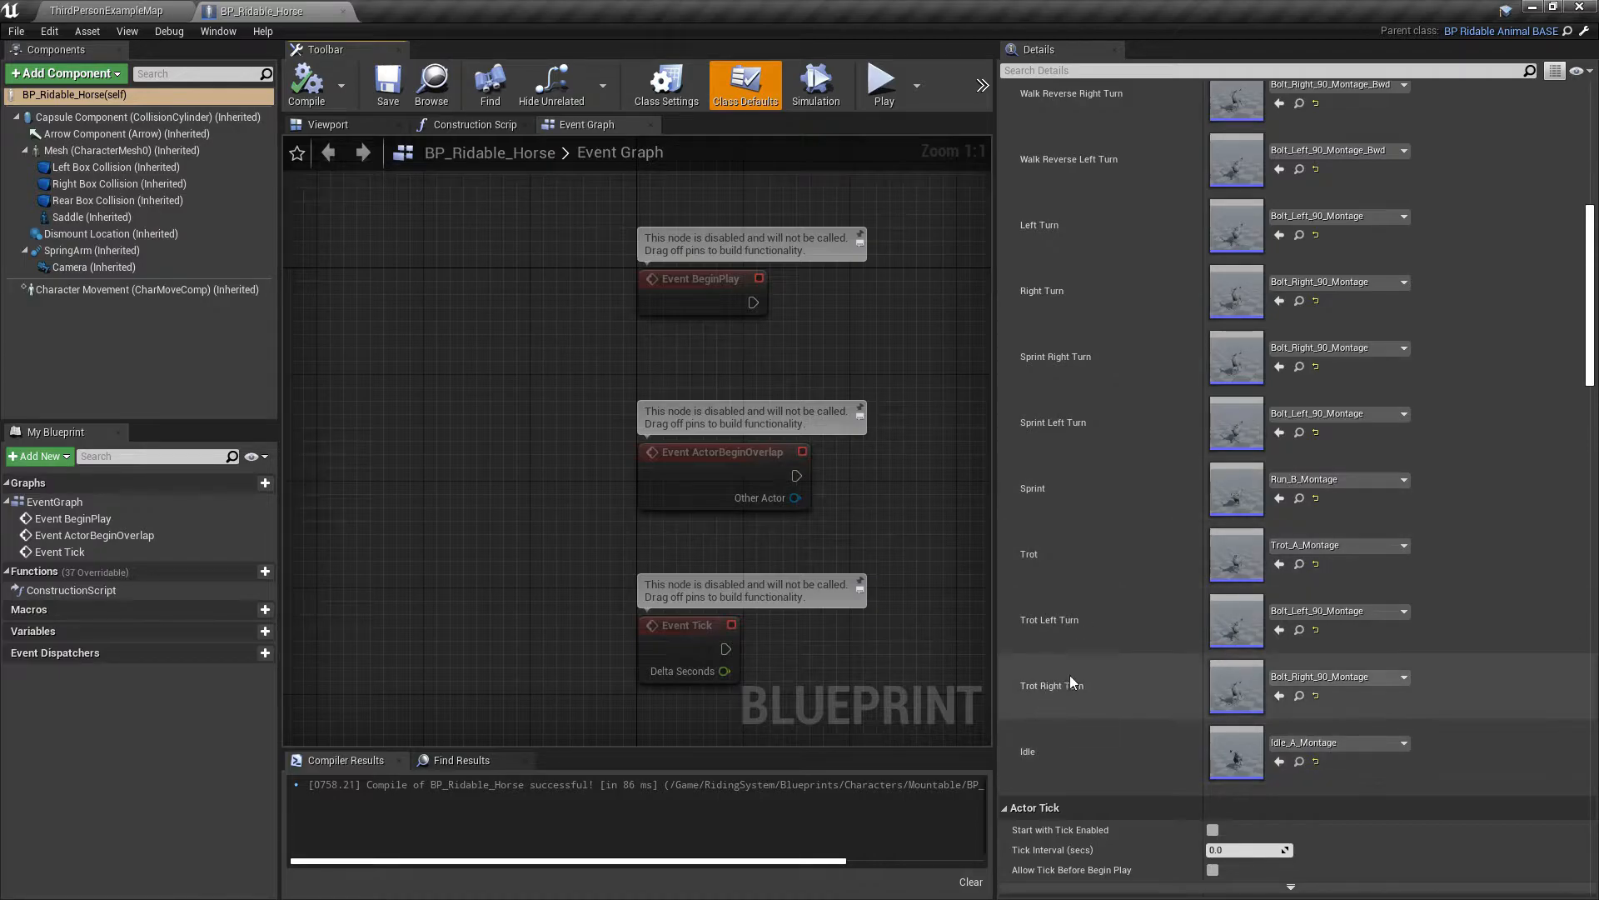
scroll(1075, 687, up, 5)
scroll(1078, 698, down, 6)
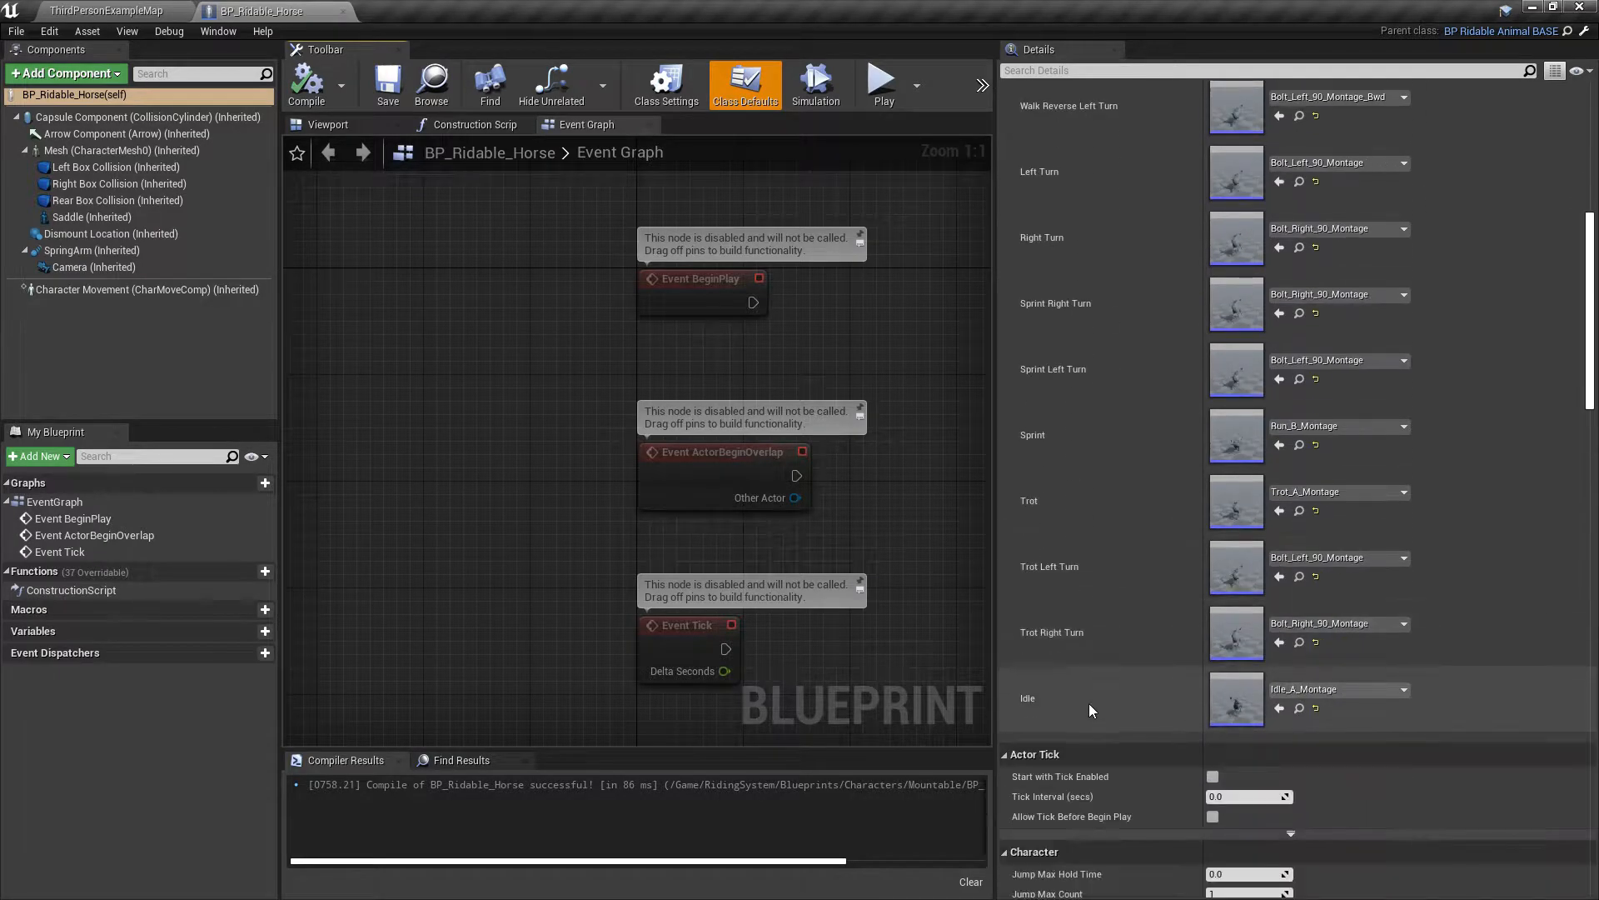
click(1369, 697)
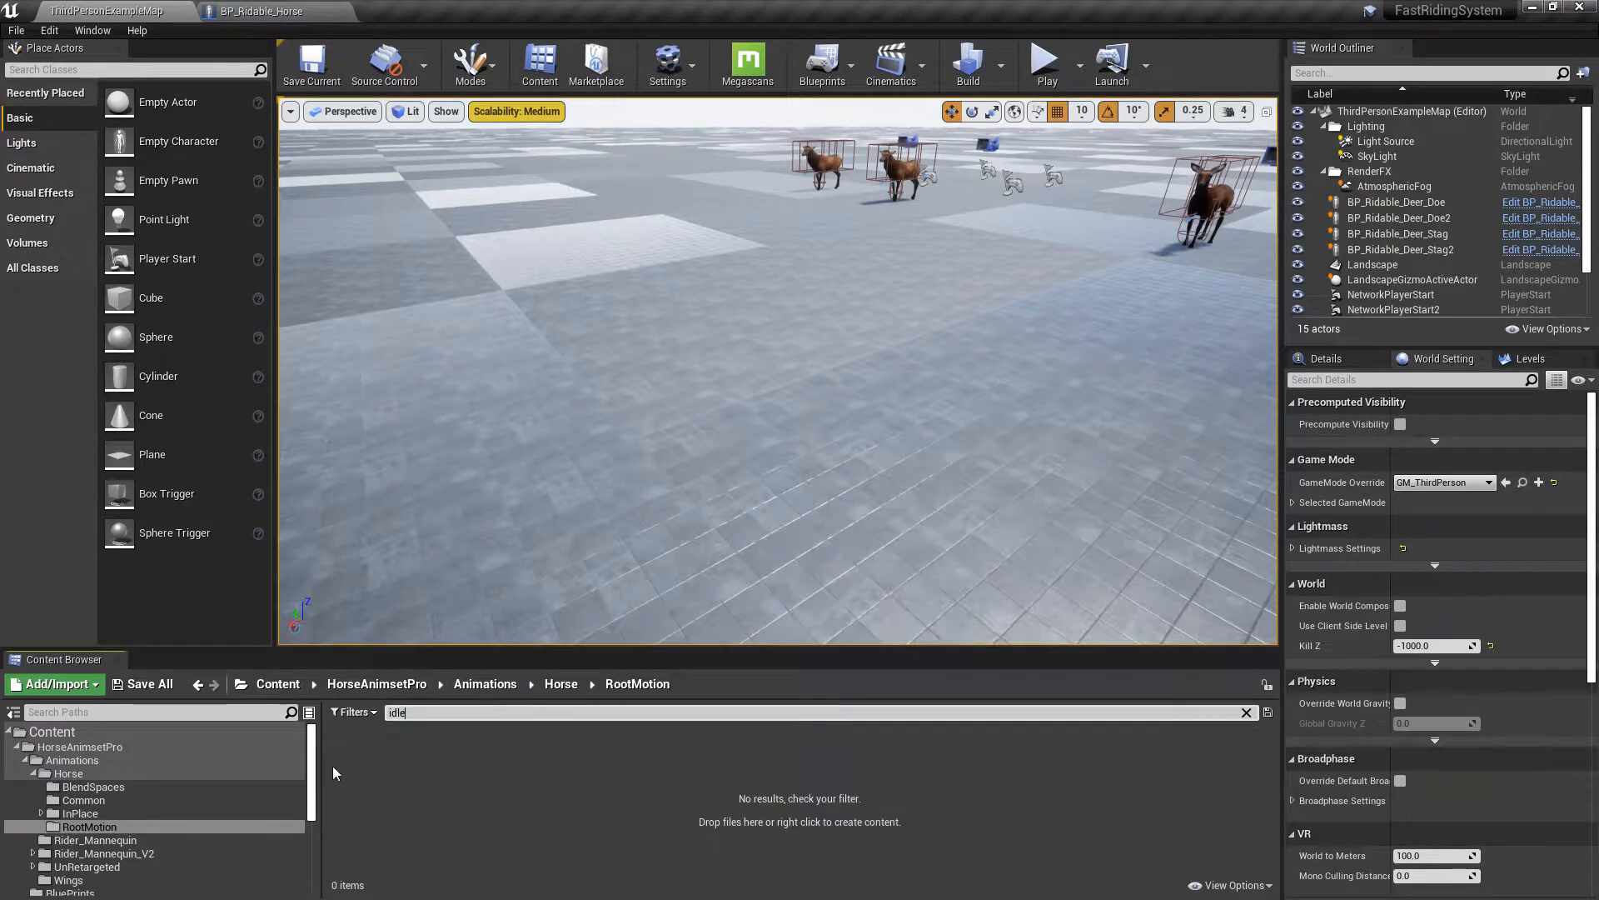
click(75, 813)
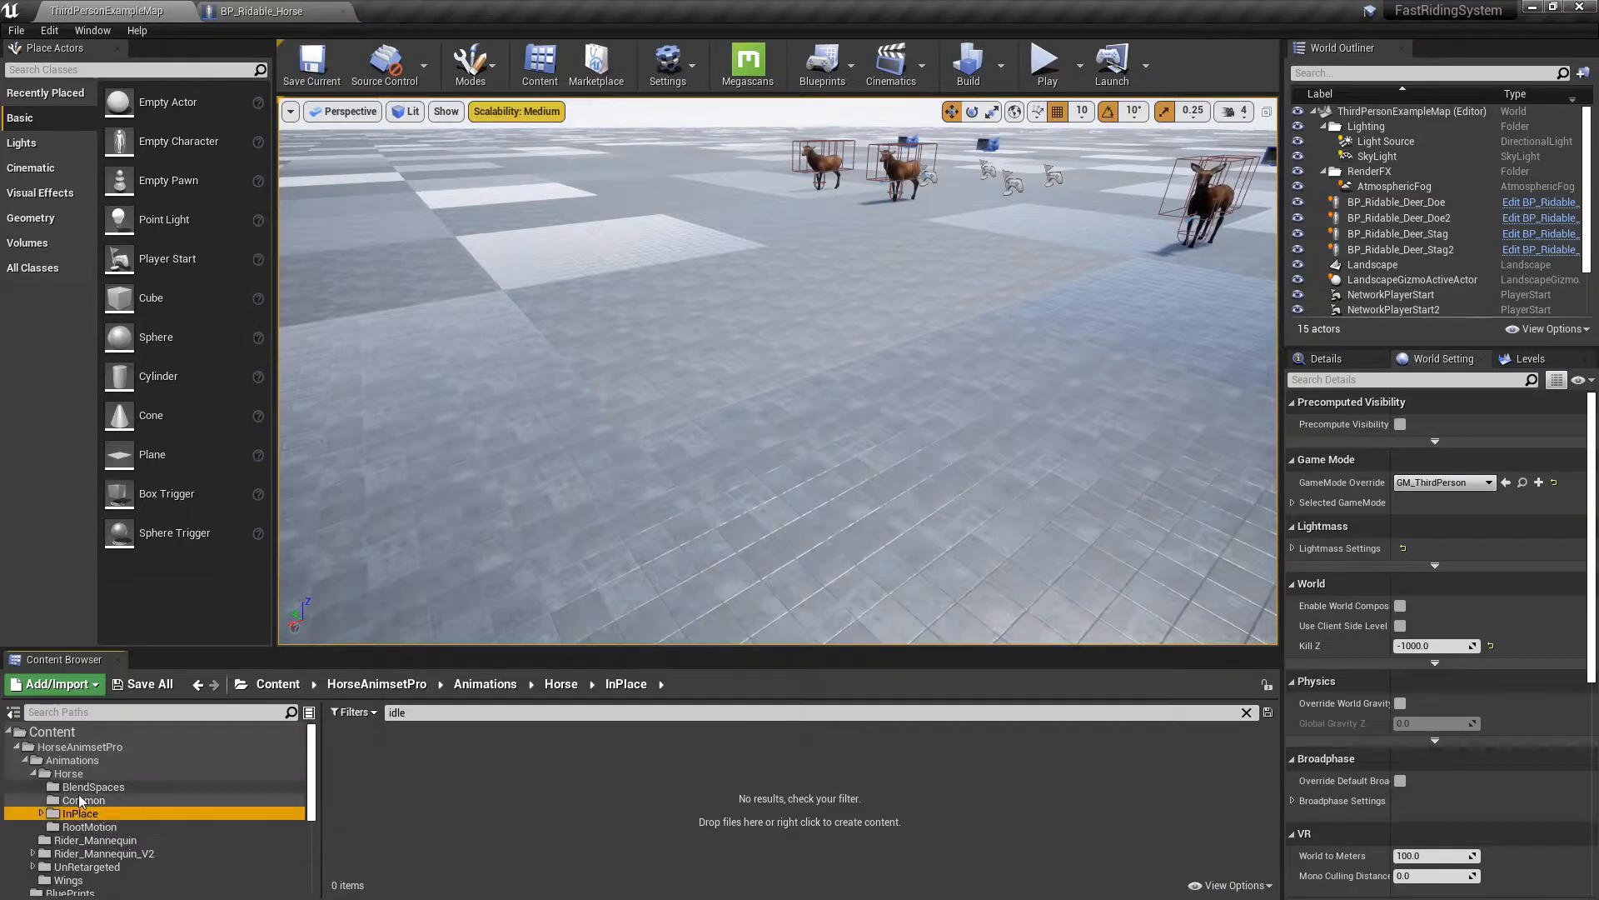
click(85, 800)
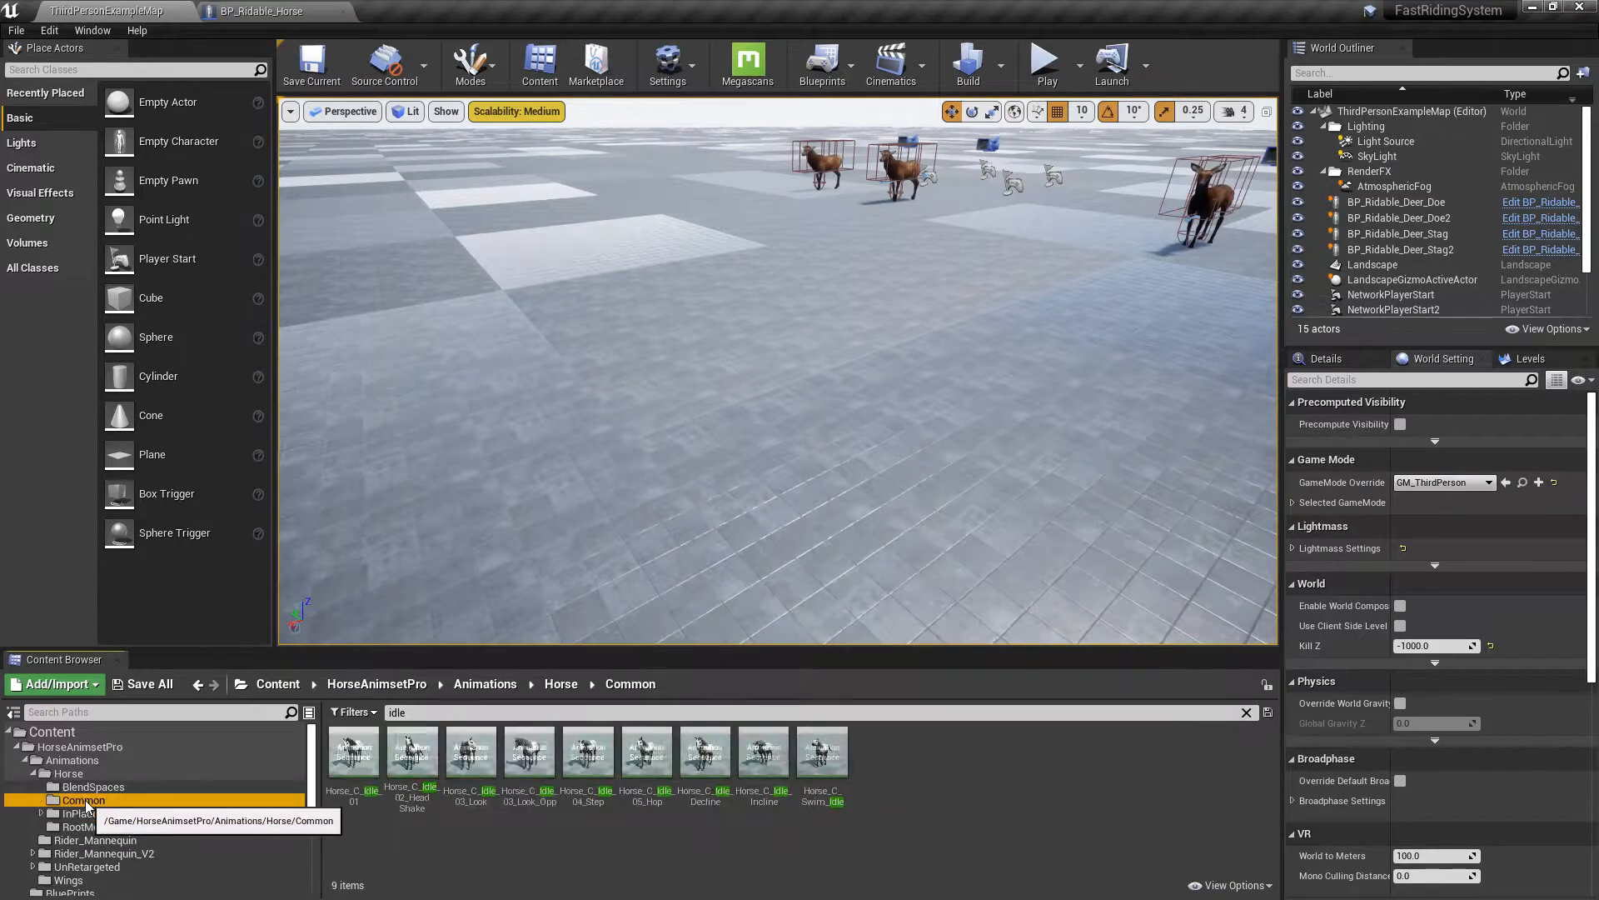
- Create an AnimMontage from the Horse_C_Idle_01 animation
right_click(360, 763)
click(477, 850)
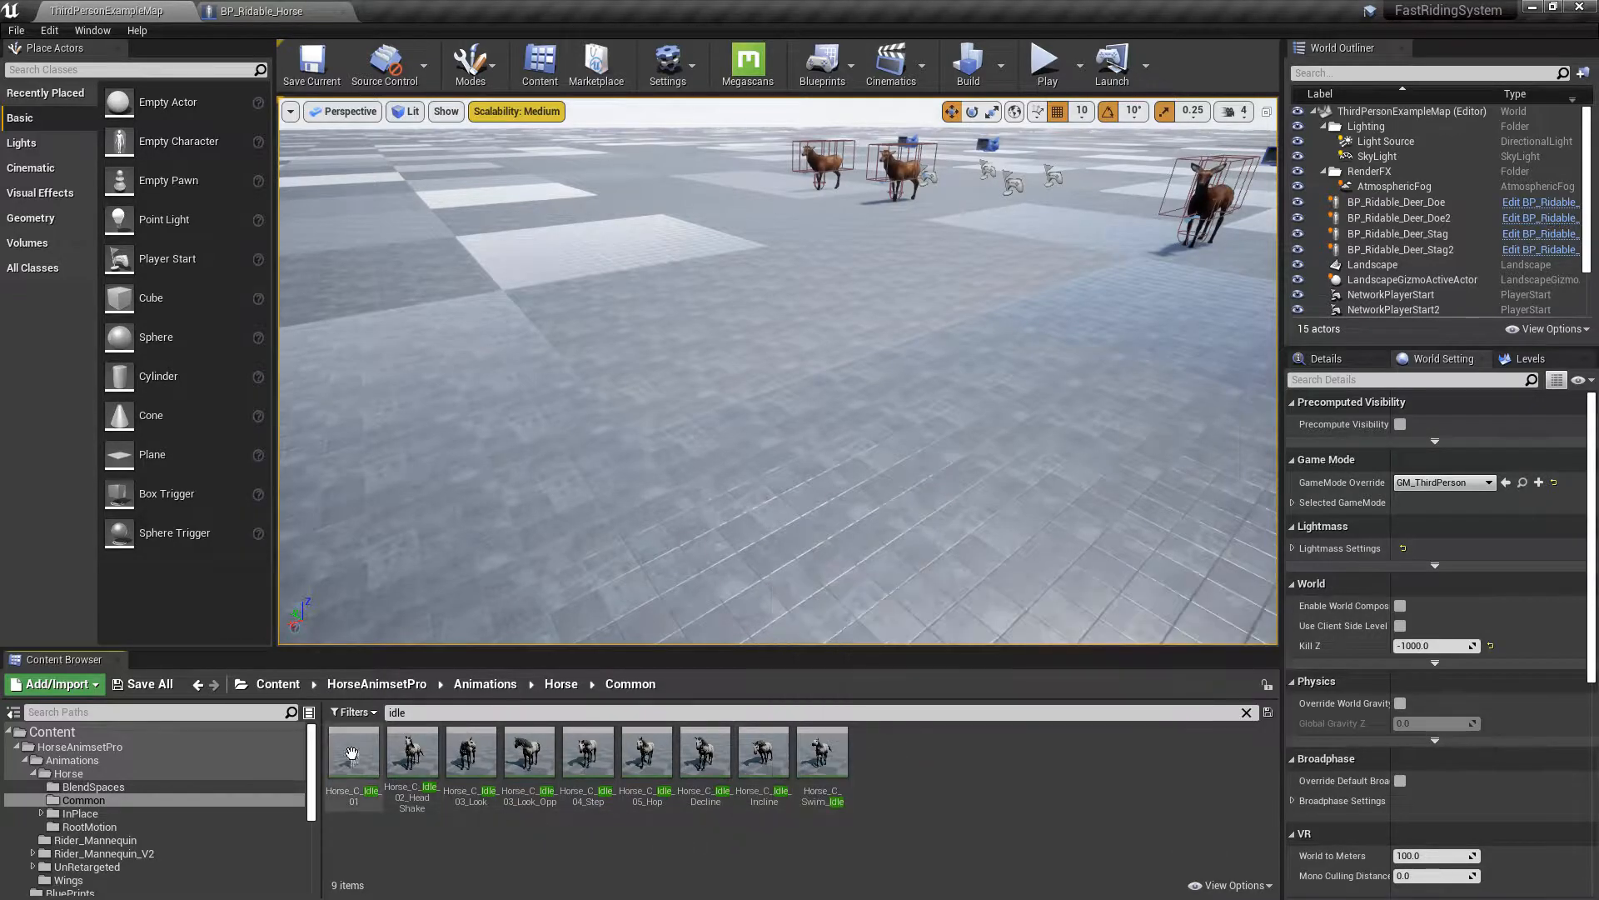
right_click(353, 756)
mouse_move(465, 166)
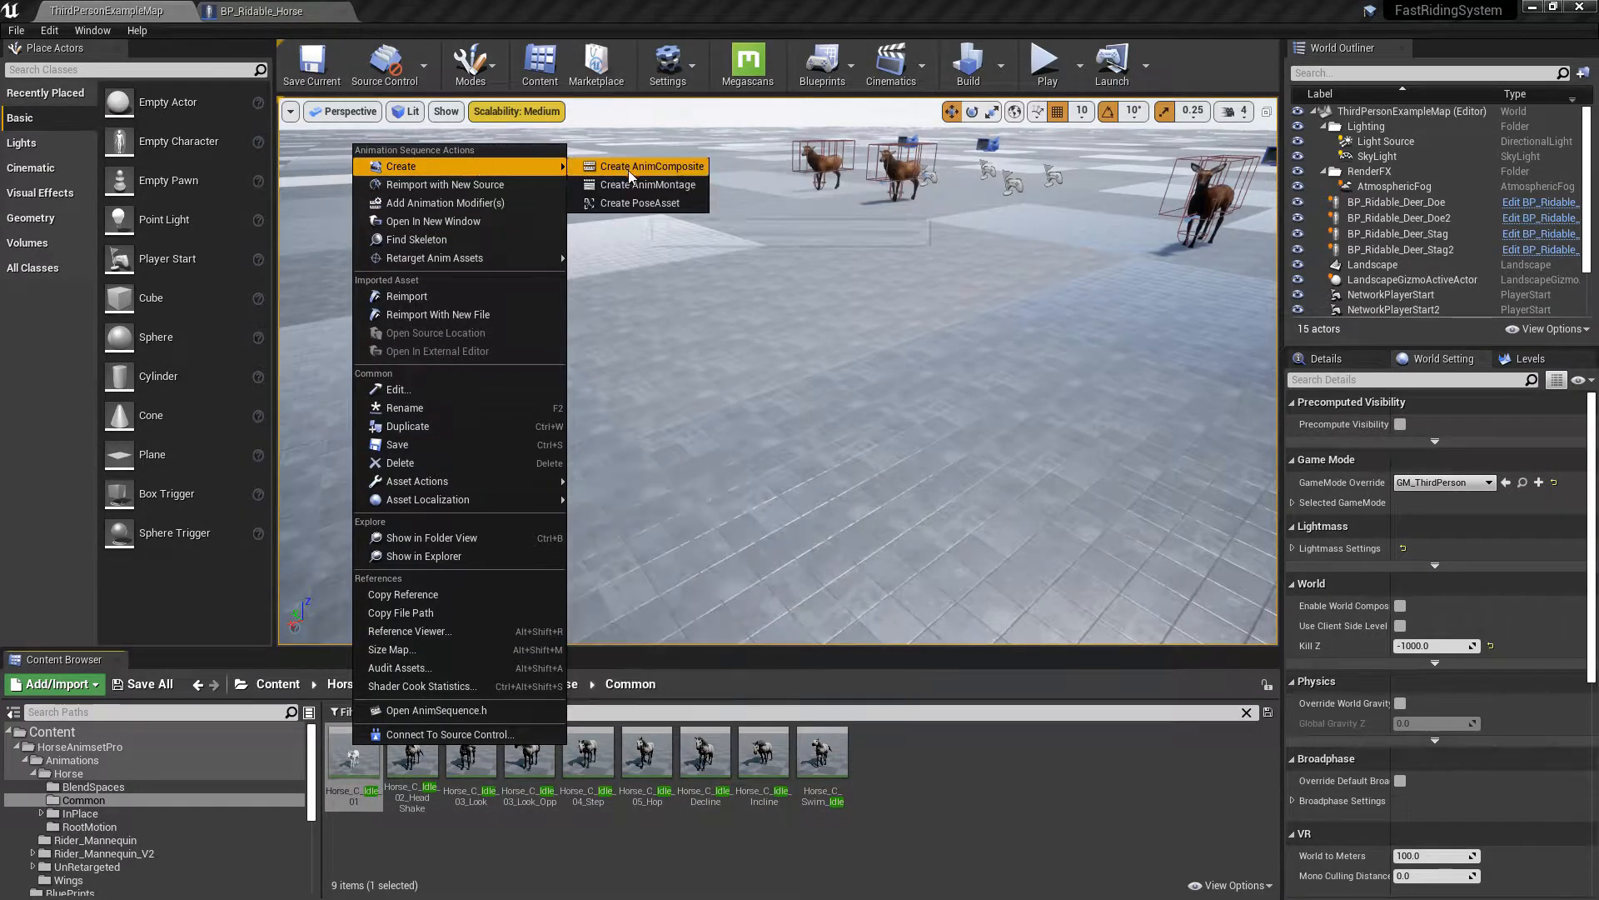
click(637, 184)
- Open the new idle montage, loop its Default section back to itself, and save it
double_click(421, 766)
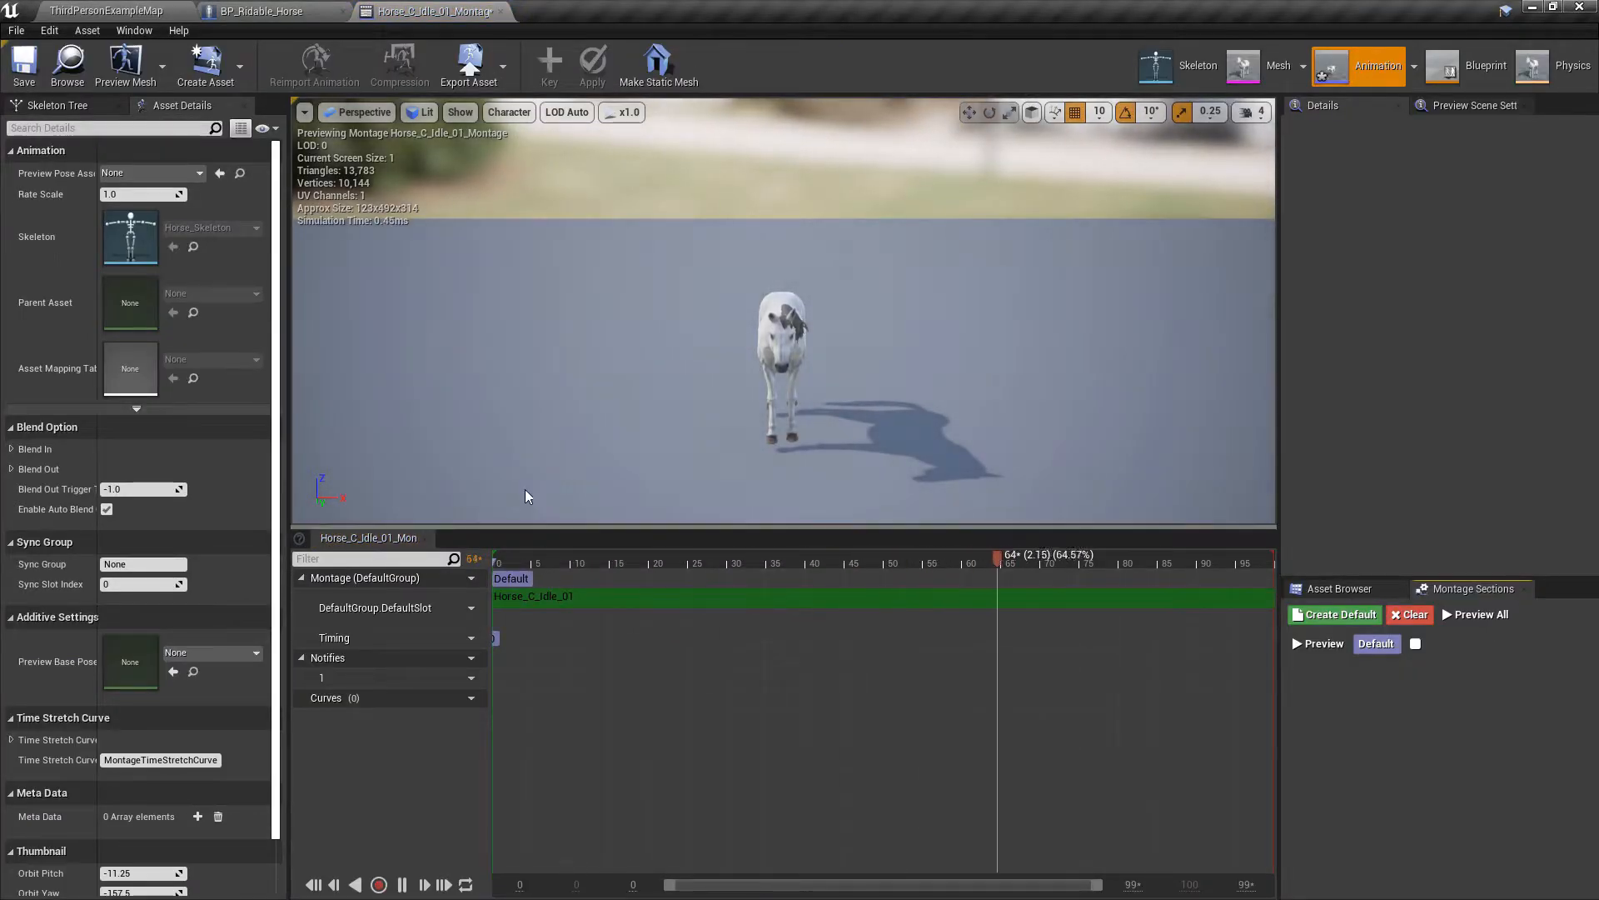
click(1421, 648)
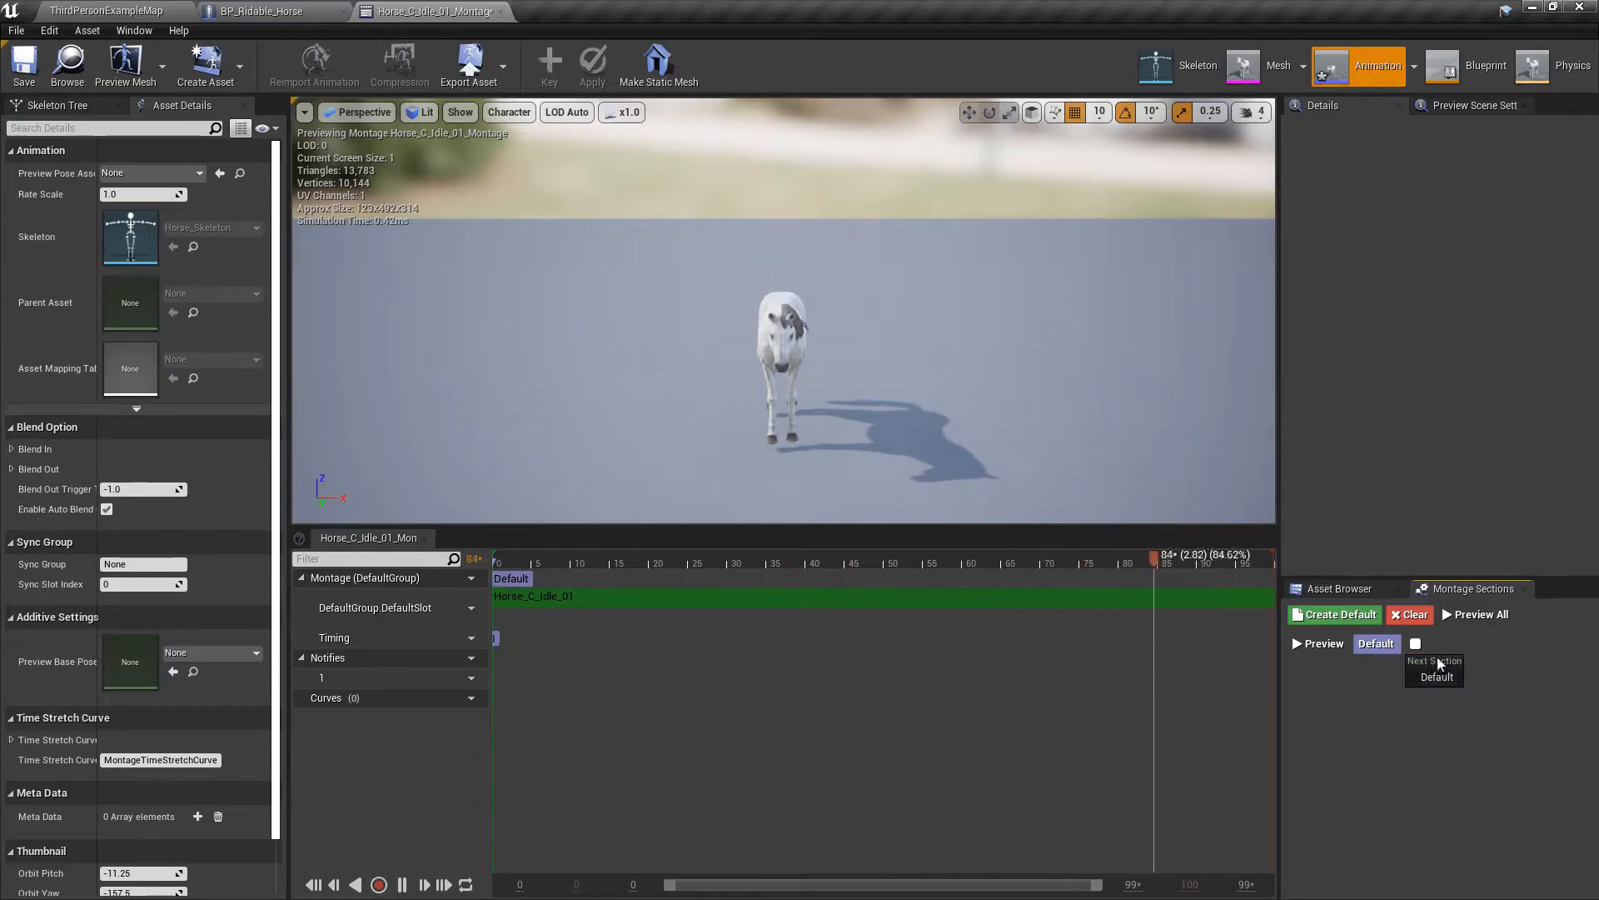
click(1418, 645)
click(1415, 643)
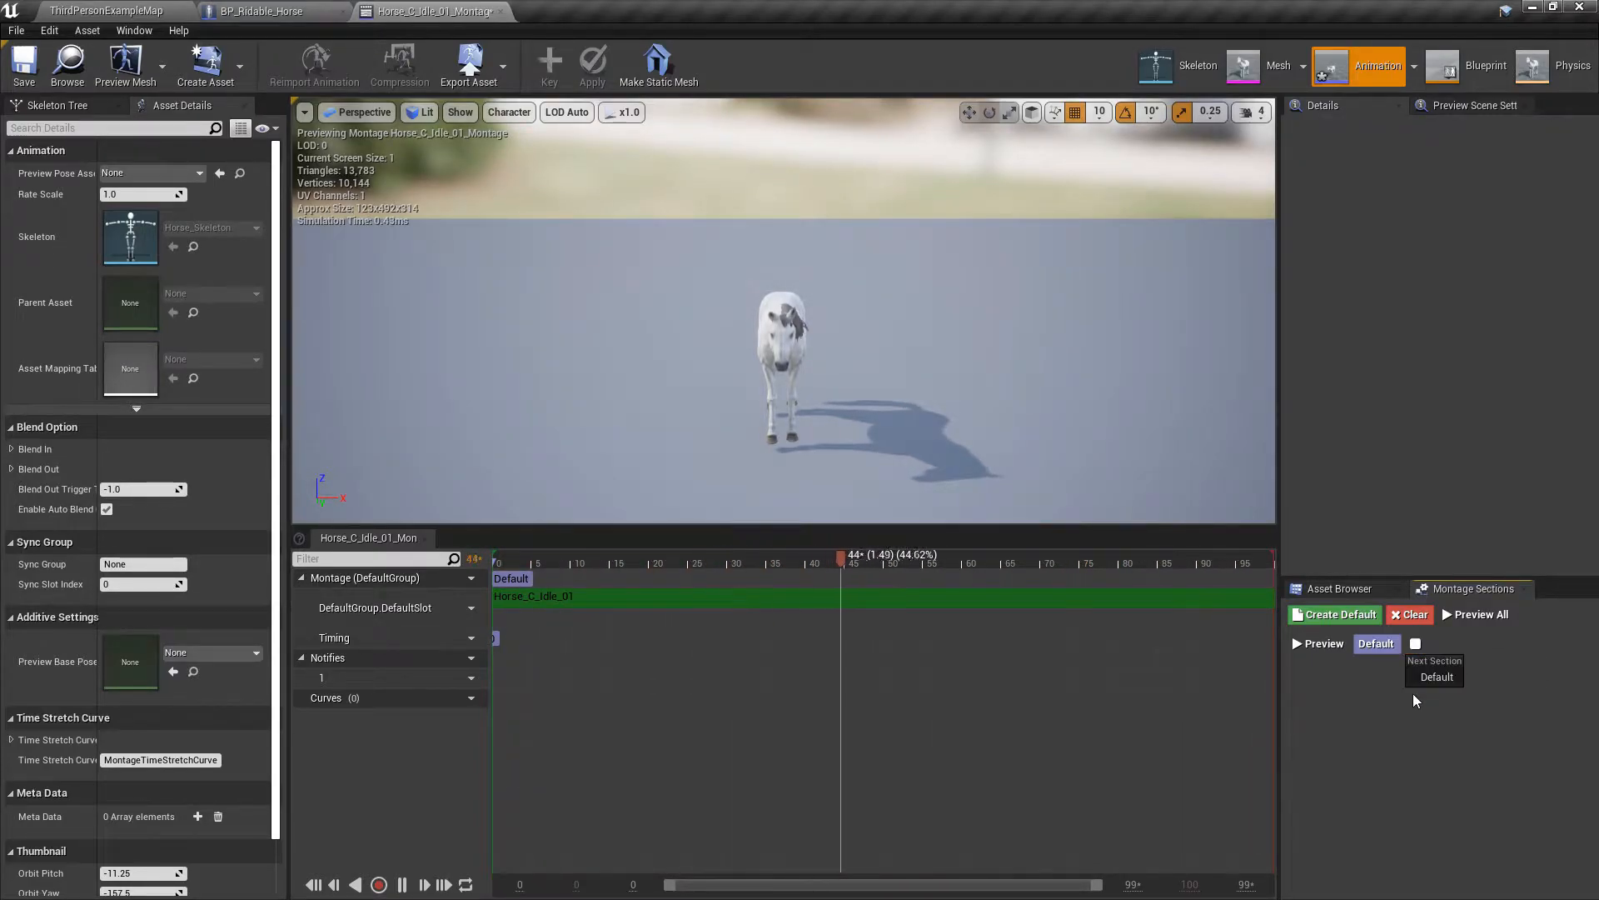
click(1441, 679)
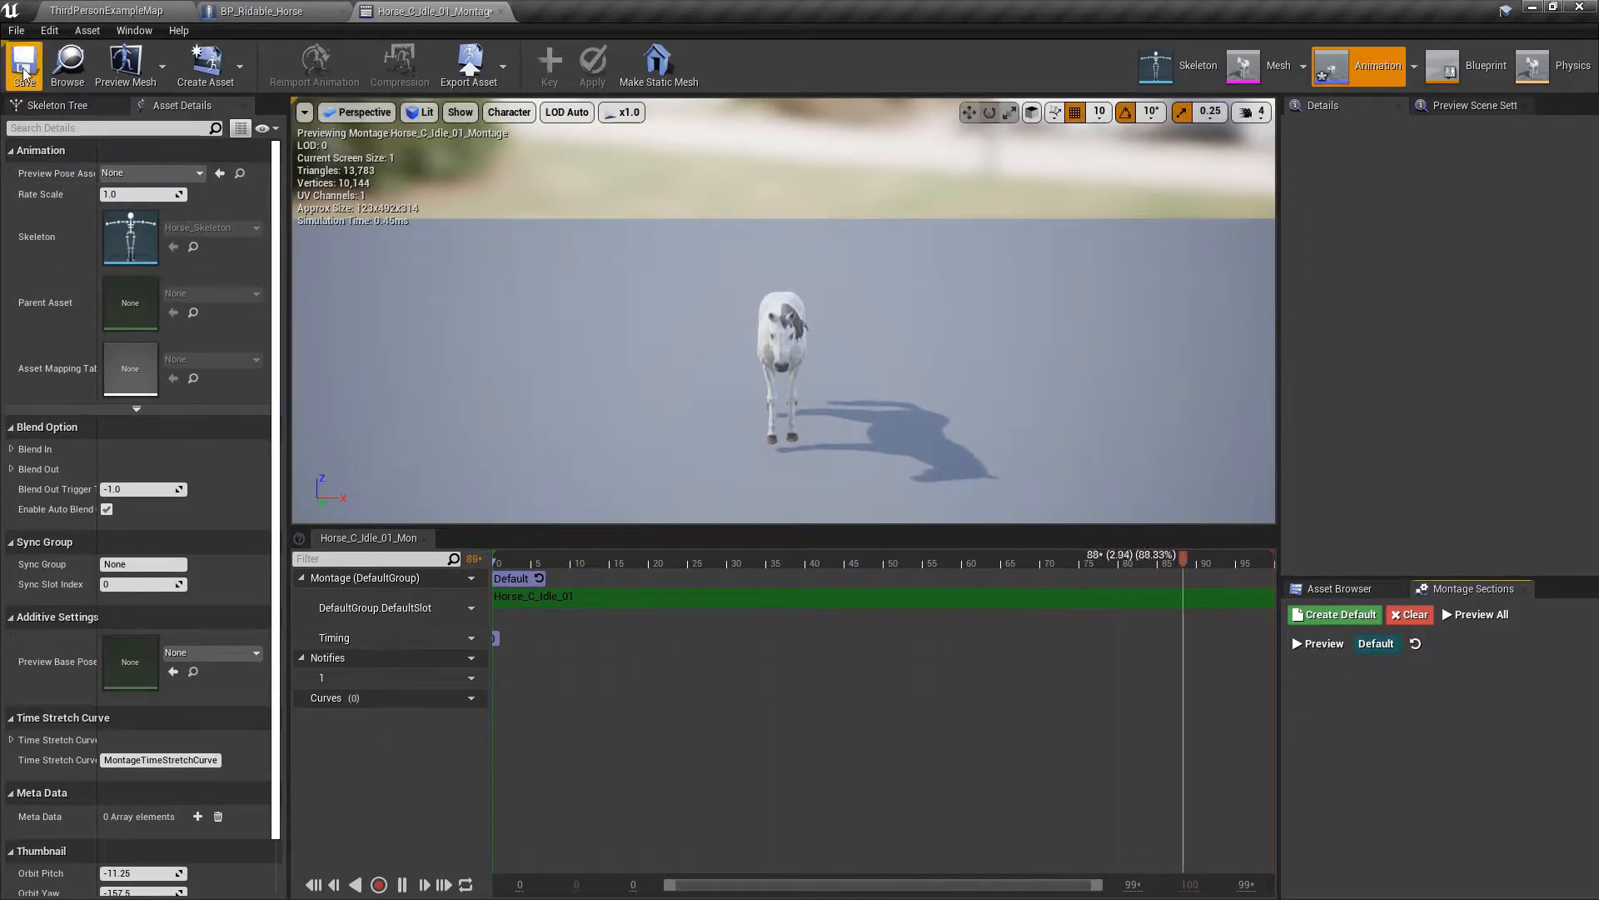
- Assign Horse_C_Idle_01_Montage as BP_Ridable_Horse's Idle animation and compile the blueprint
click(68, 67)
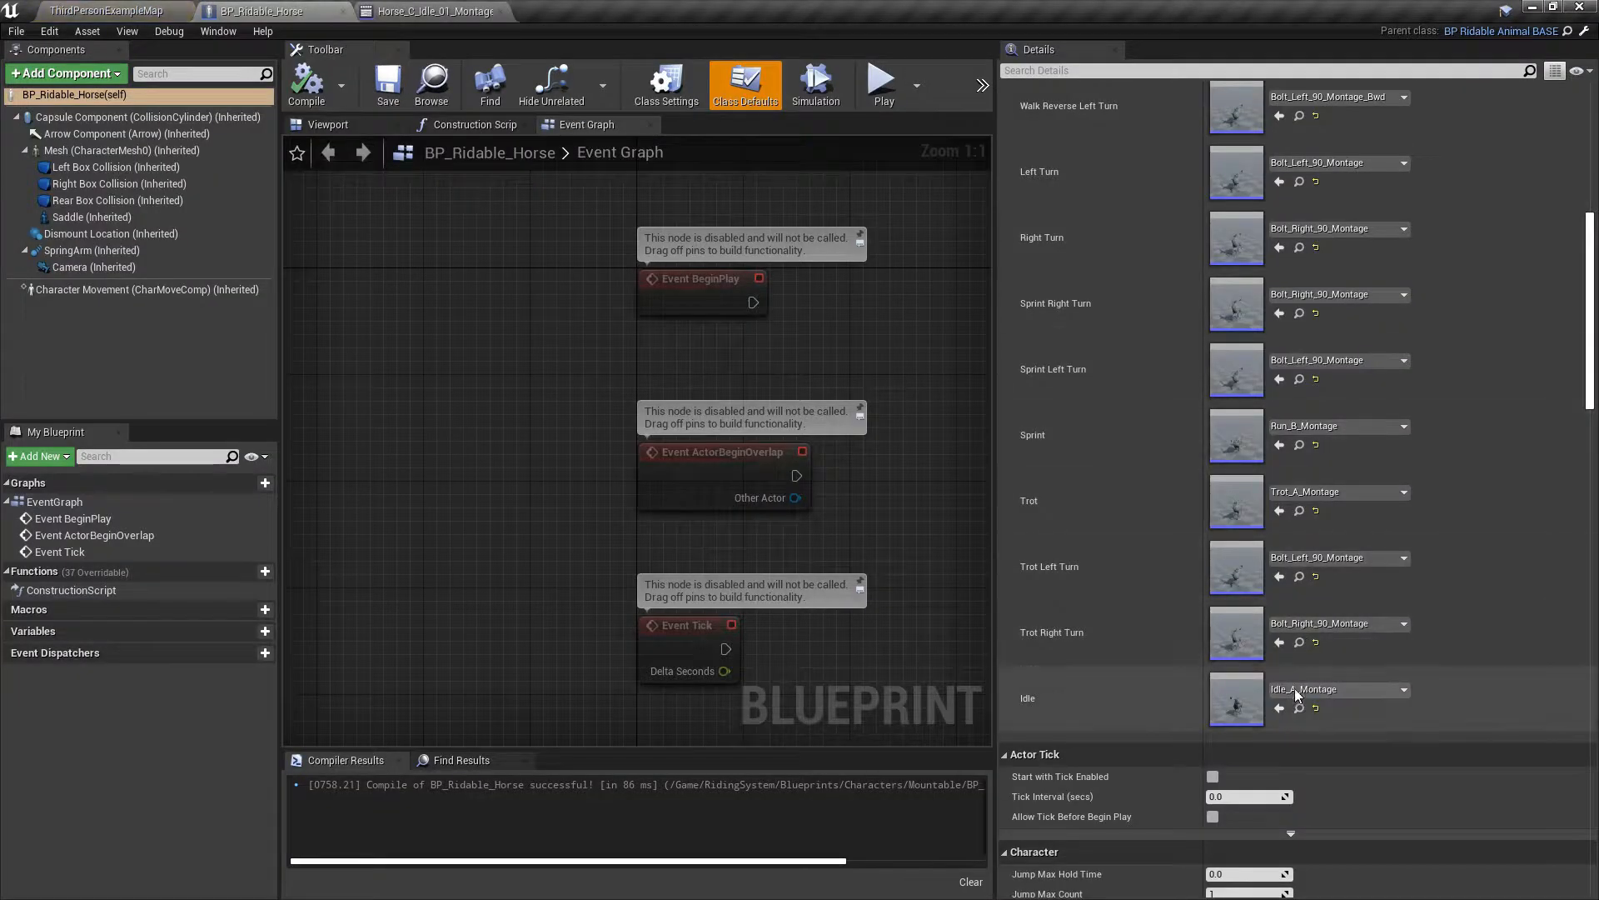
click(1282, 708)
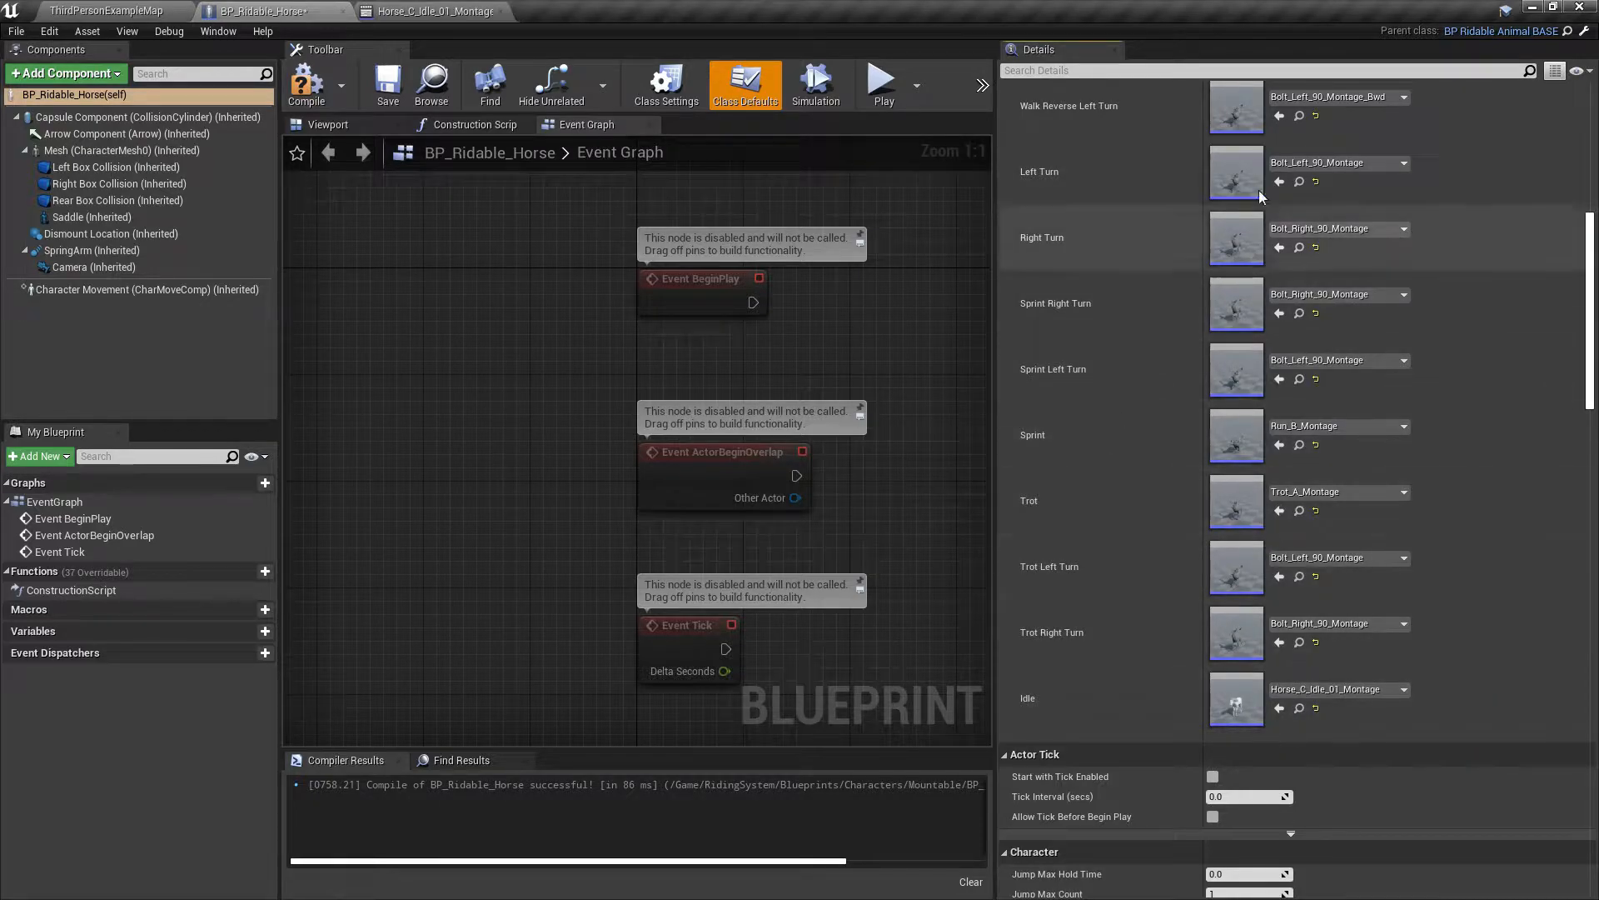
click(307, 84)
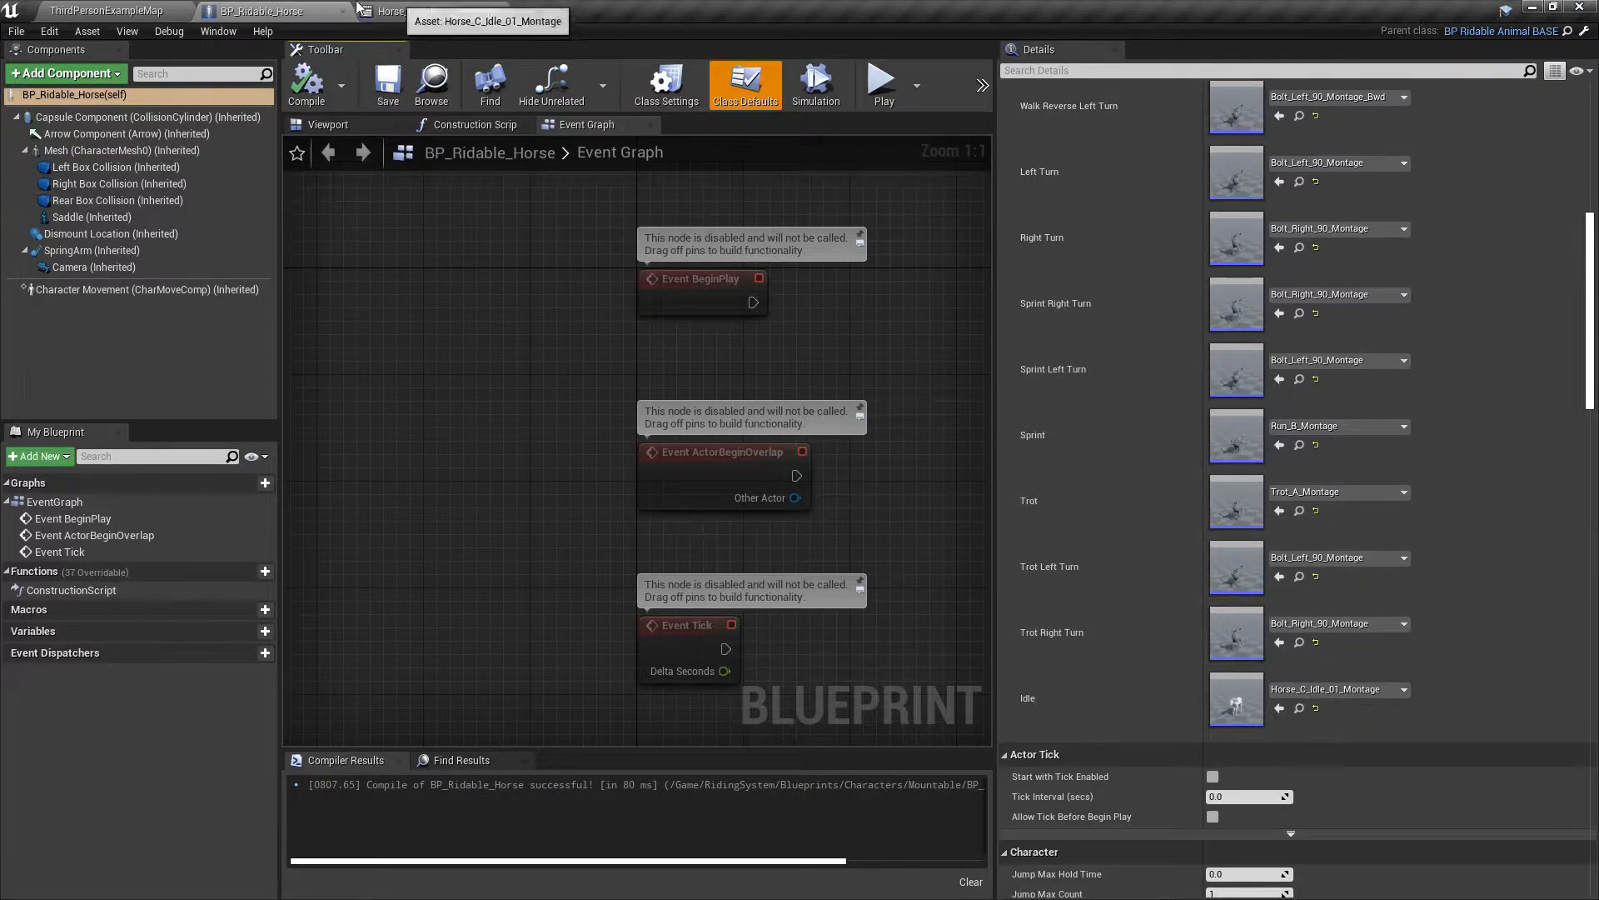
- Filter the RootMotion folder for "trot" and create AnimMontages from Horse_RM_Trot, Horse_RM_Trot_Left and Horse_RM_Trot_Right
click(106, 10)
click(89, 826)
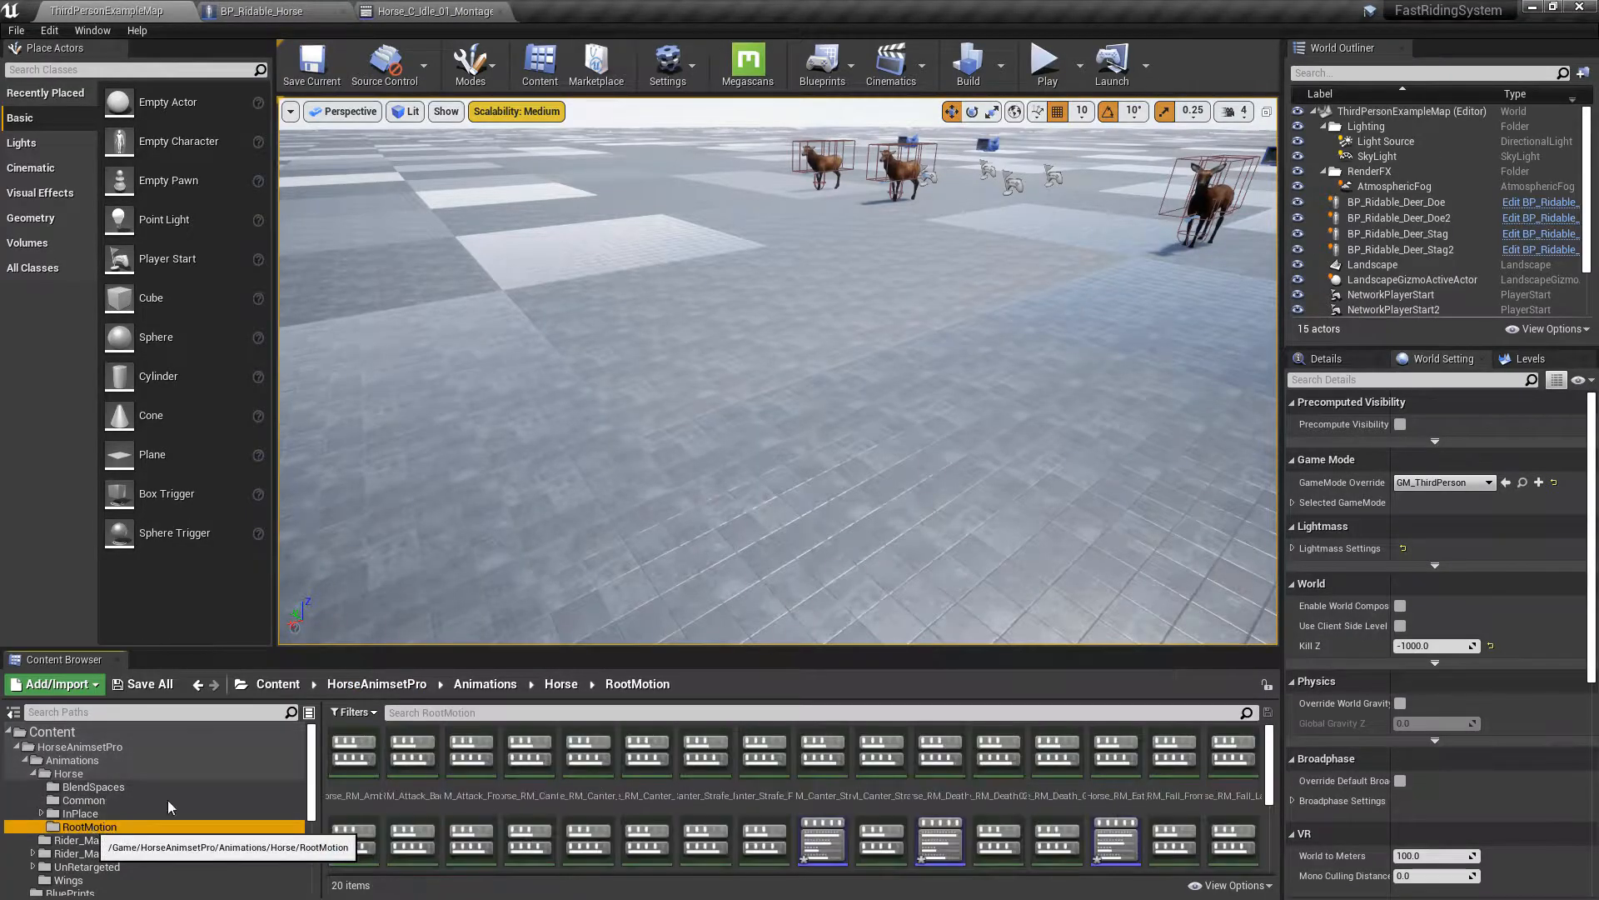
click(418, 714)
text(trot)
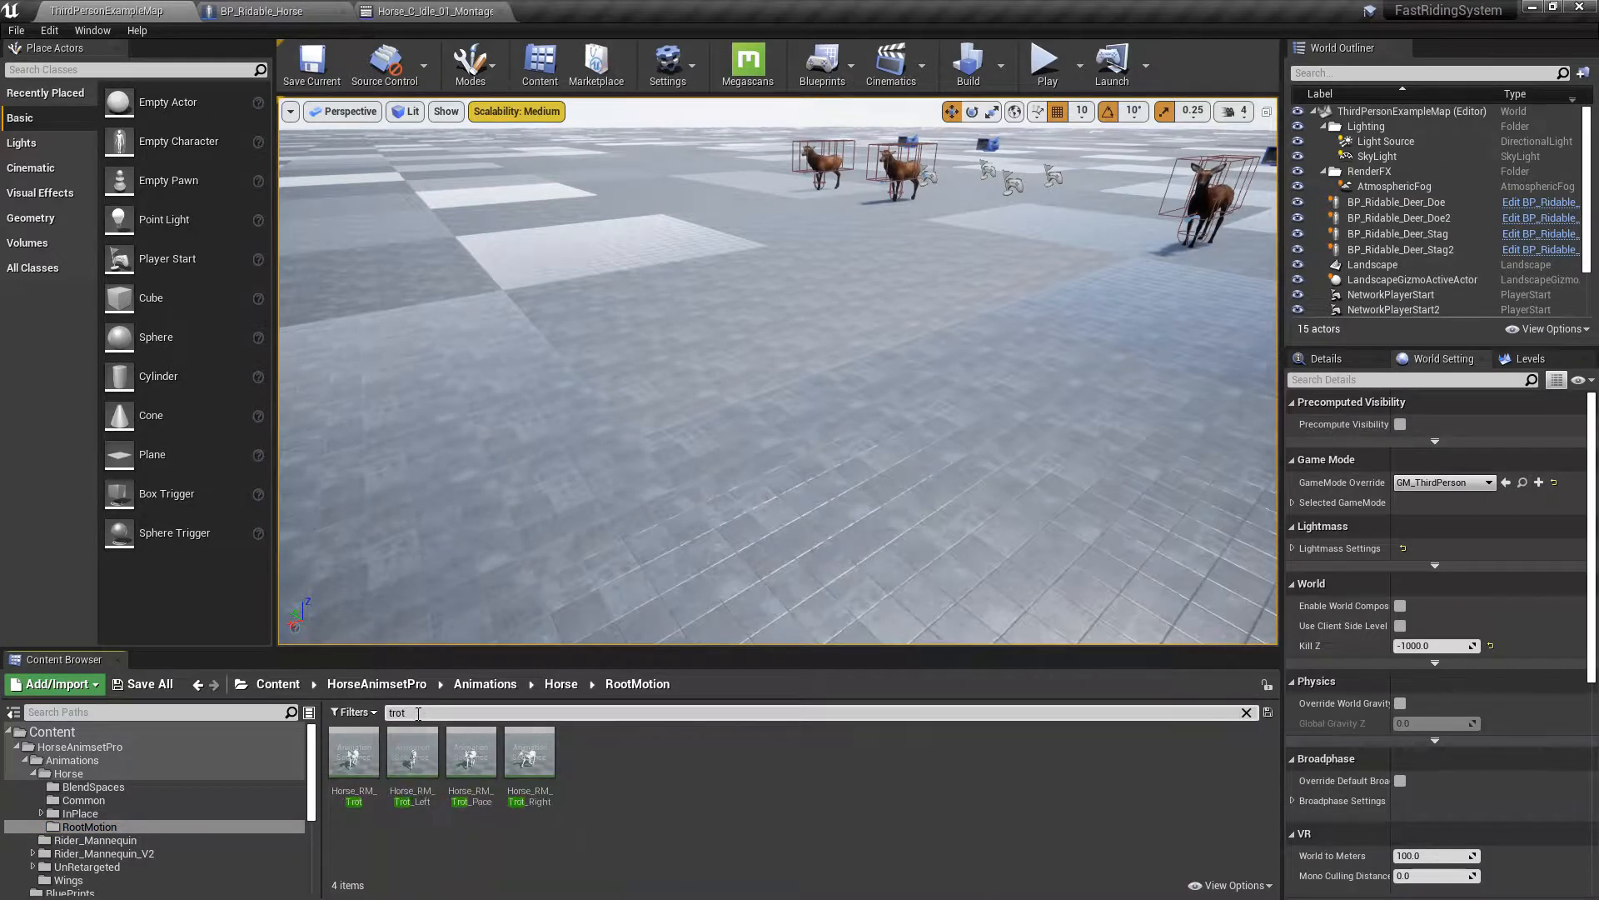
click(359, 762)
ctrl+click(412, 758)
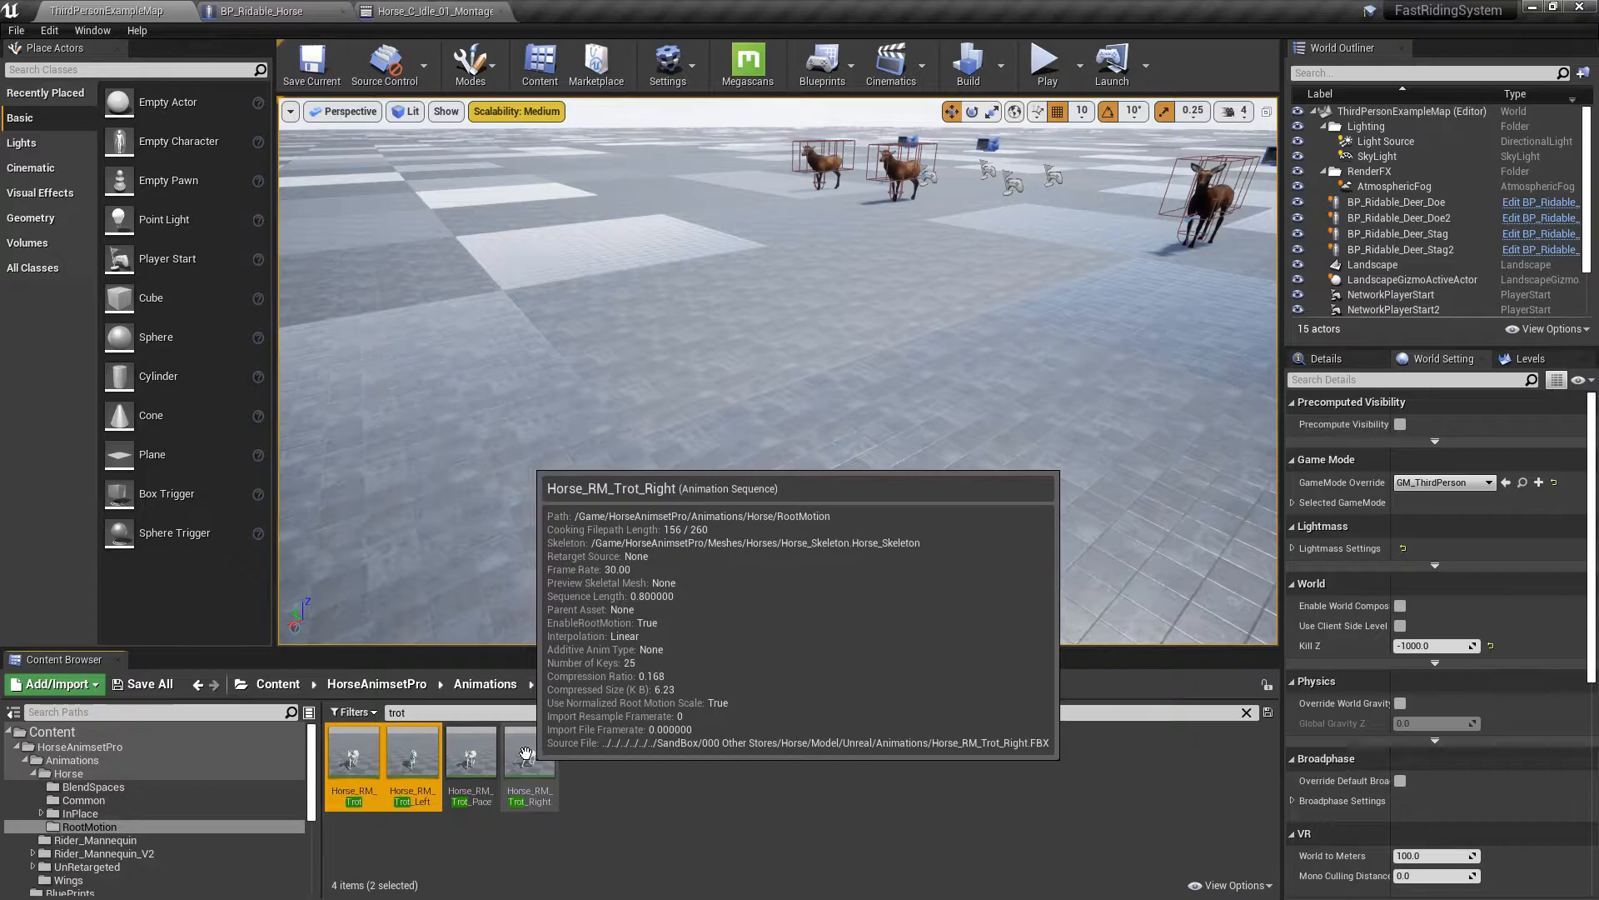
ctrl+click(525, 755)
right_click(525, 754)
mouse_move(622, 192)
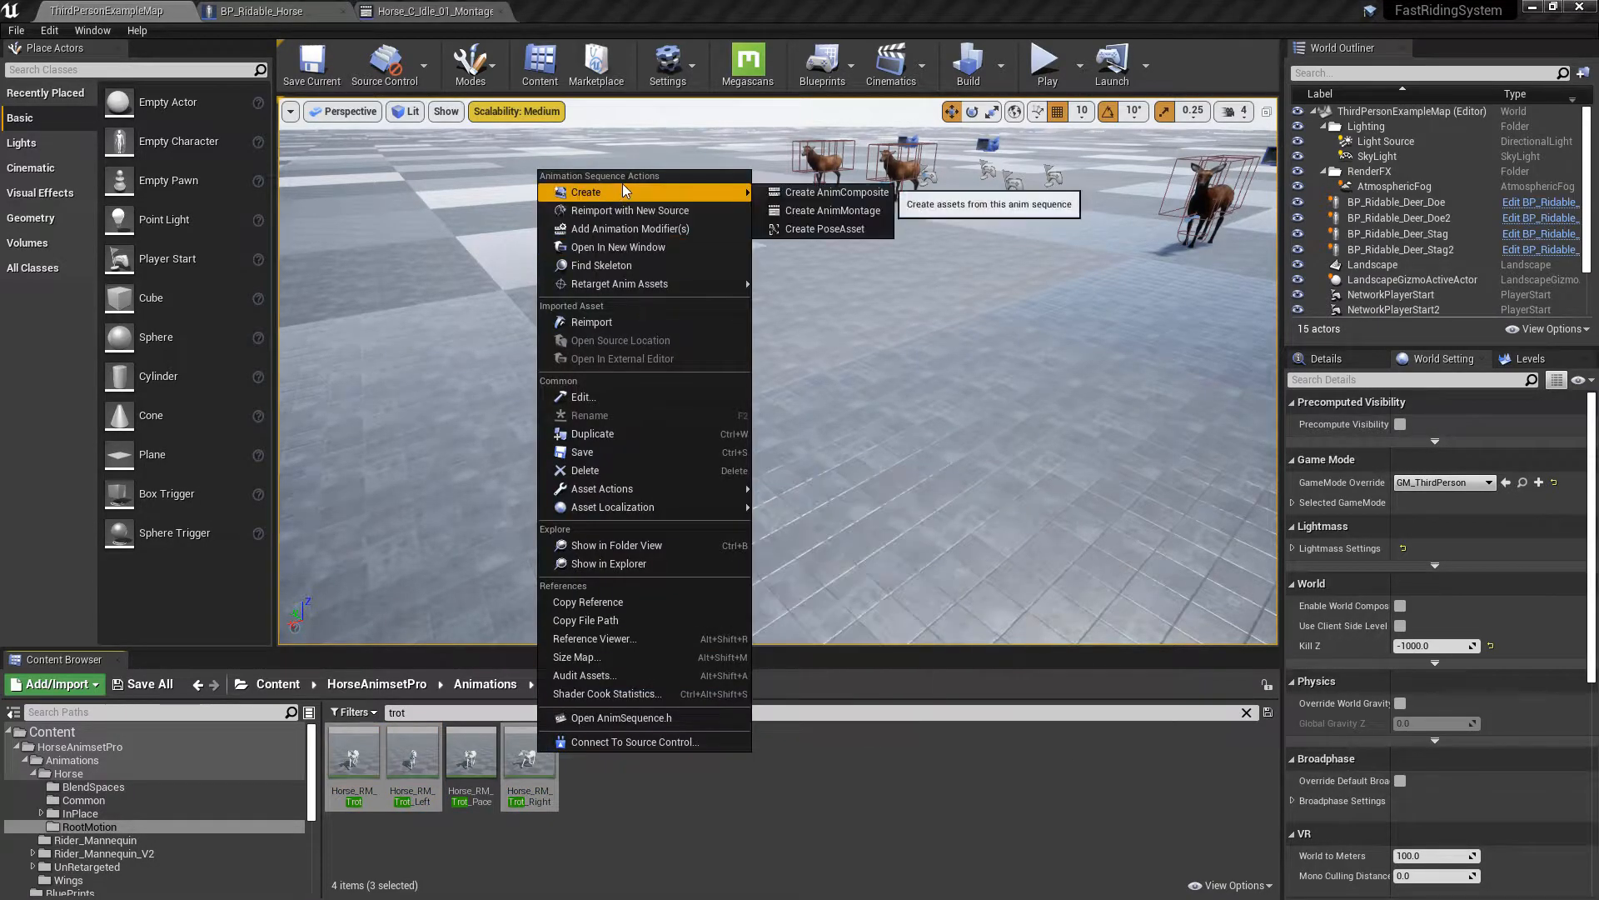
click(799, 210)
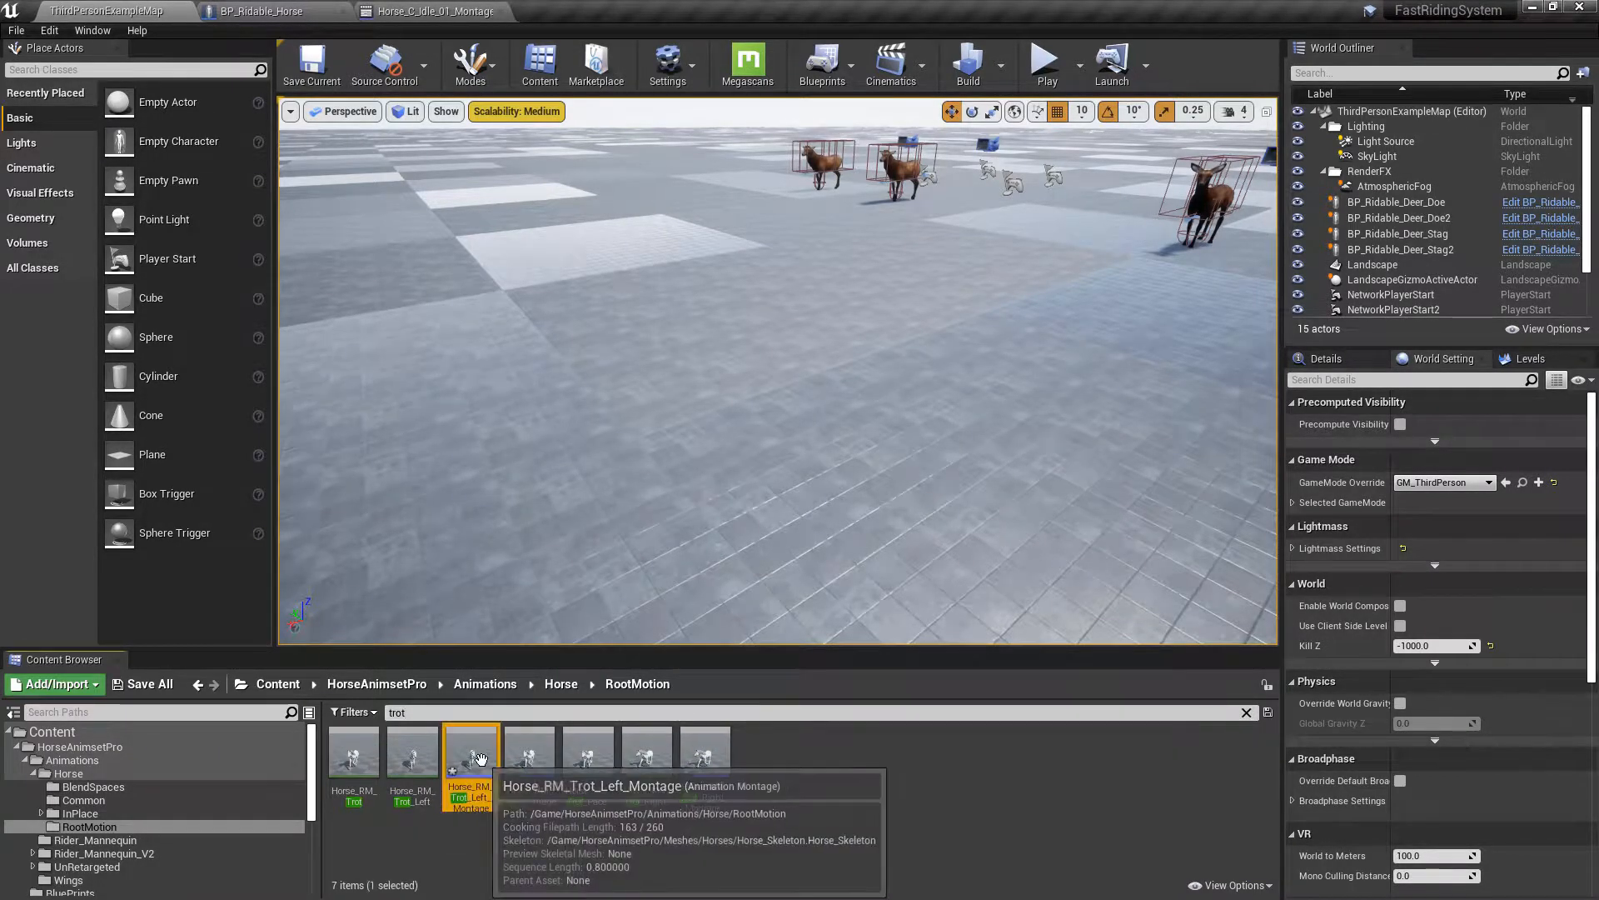
- Loop the Default section back to itself in the left, straight and right trot montages
double_click(470, 754)
click(1416, 644)
click(1434, 676)
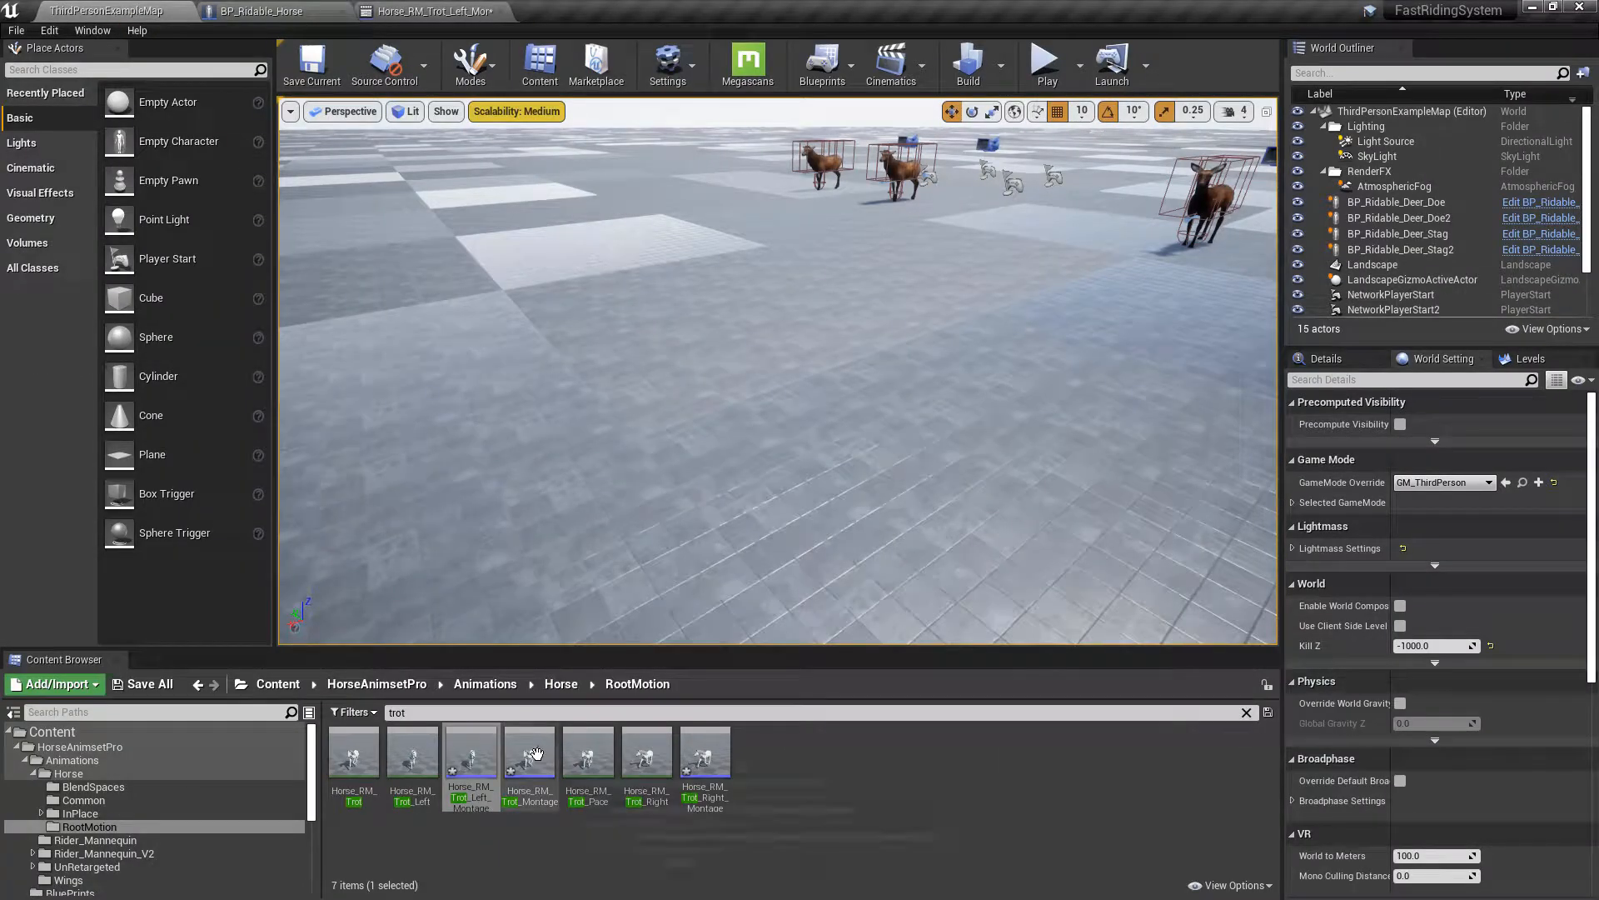
double_click(536, 754)
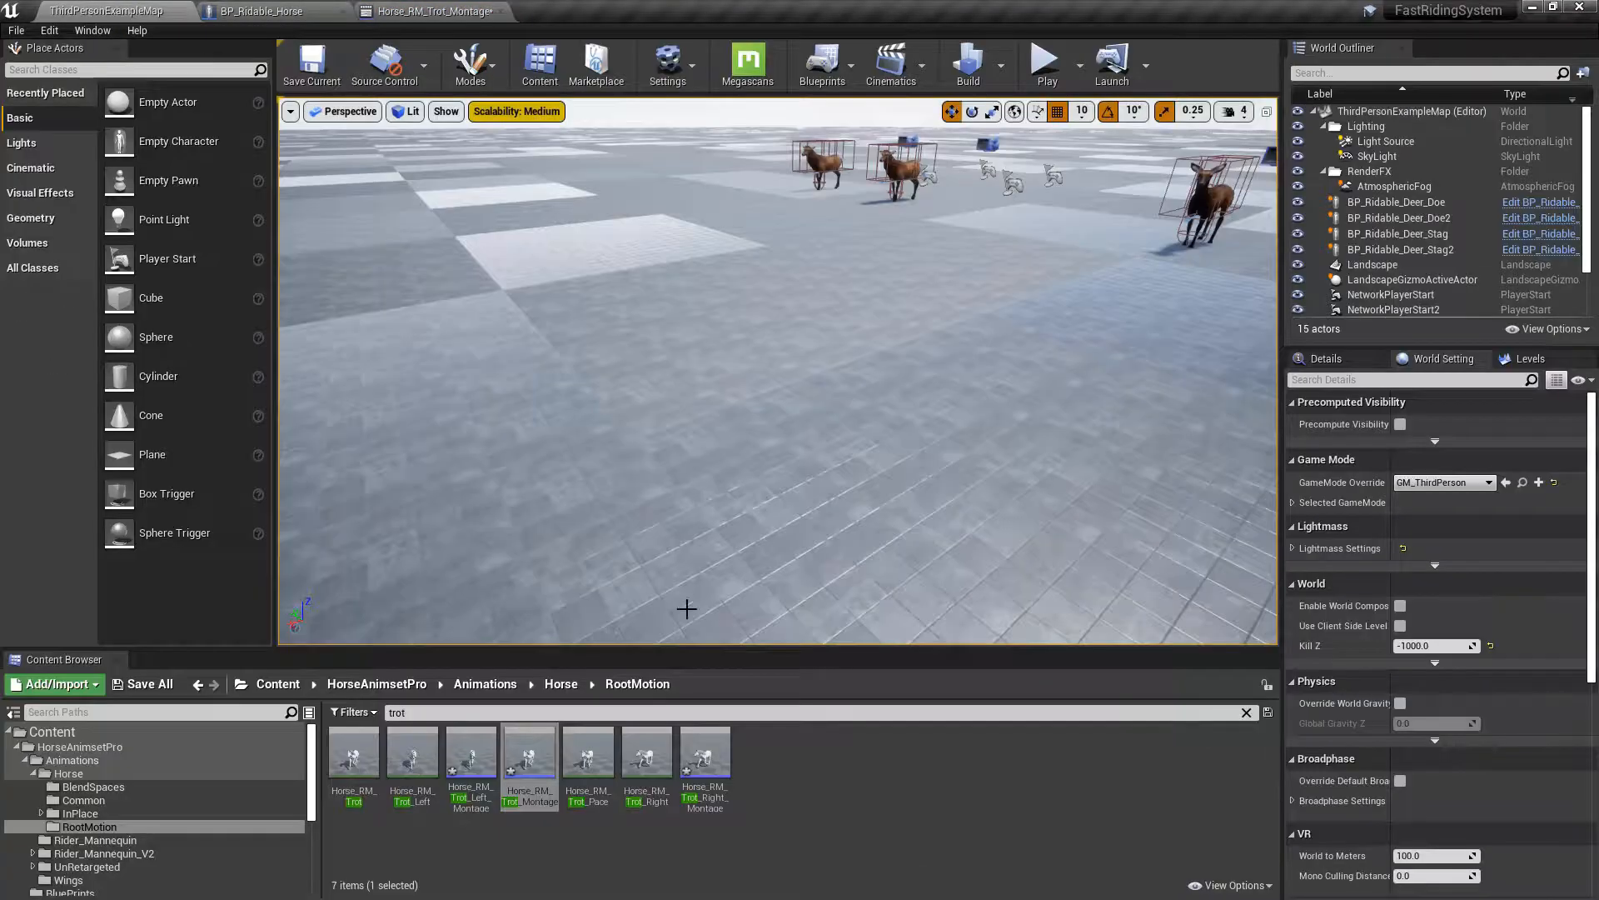
double_click(697, 754)
click(1416, 644)
click(1435, 676)
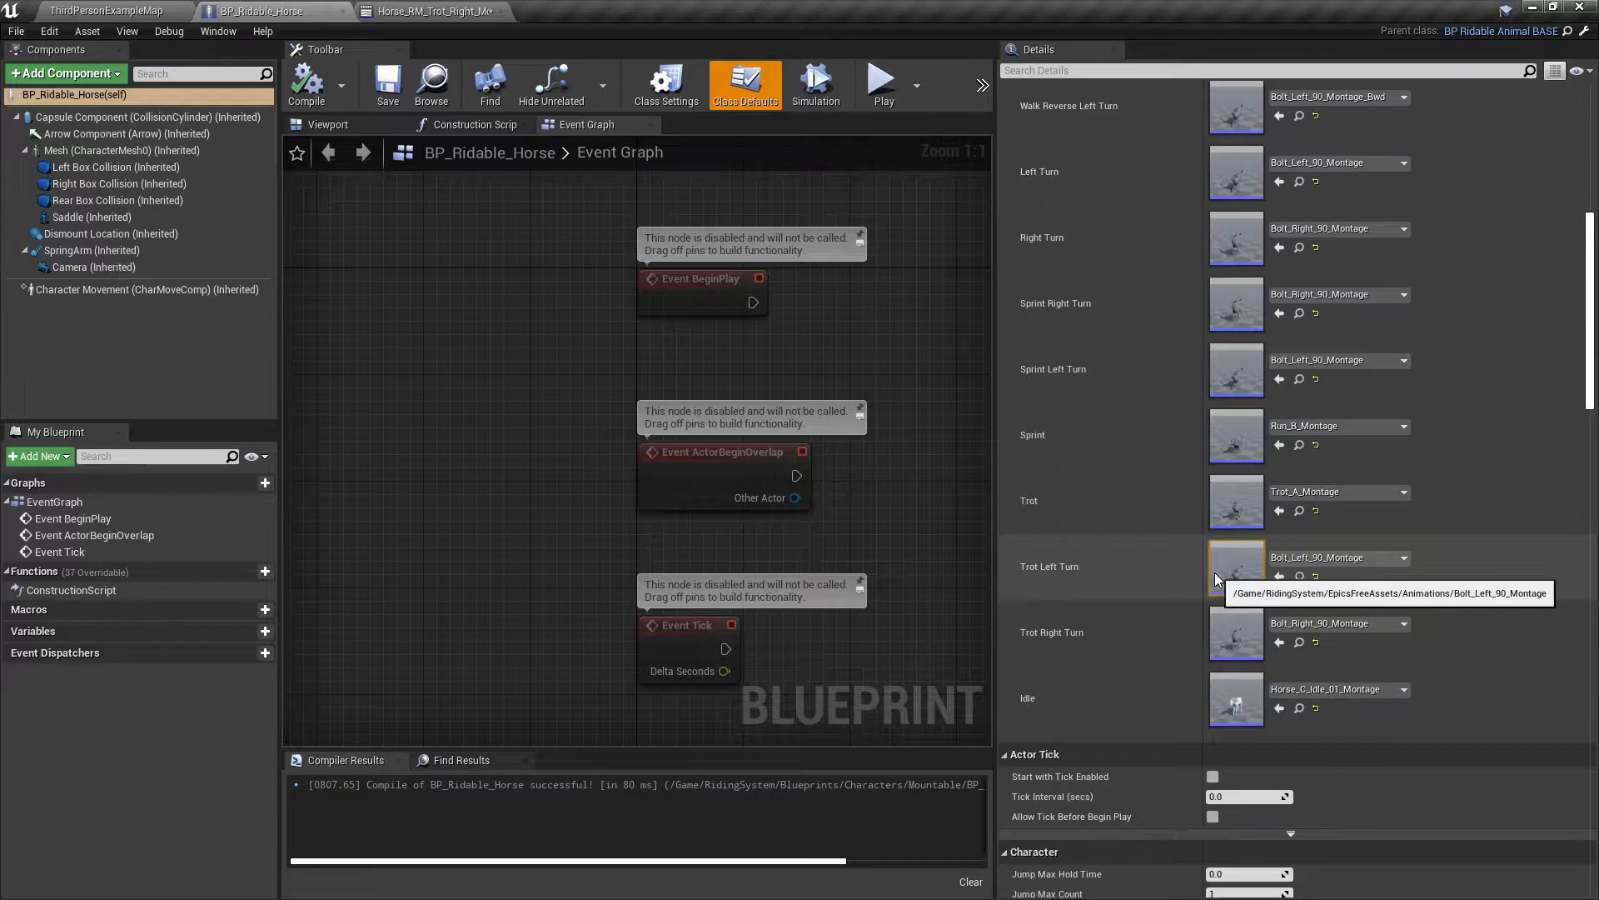
- Assign Horse_RM_Trot_Left_Montage to BP_Ridable_Horse's Trot Left Turn slot and Horse_RM_Trot_Montage to its Trot slot
click(1279, 577)
click(109, 12)
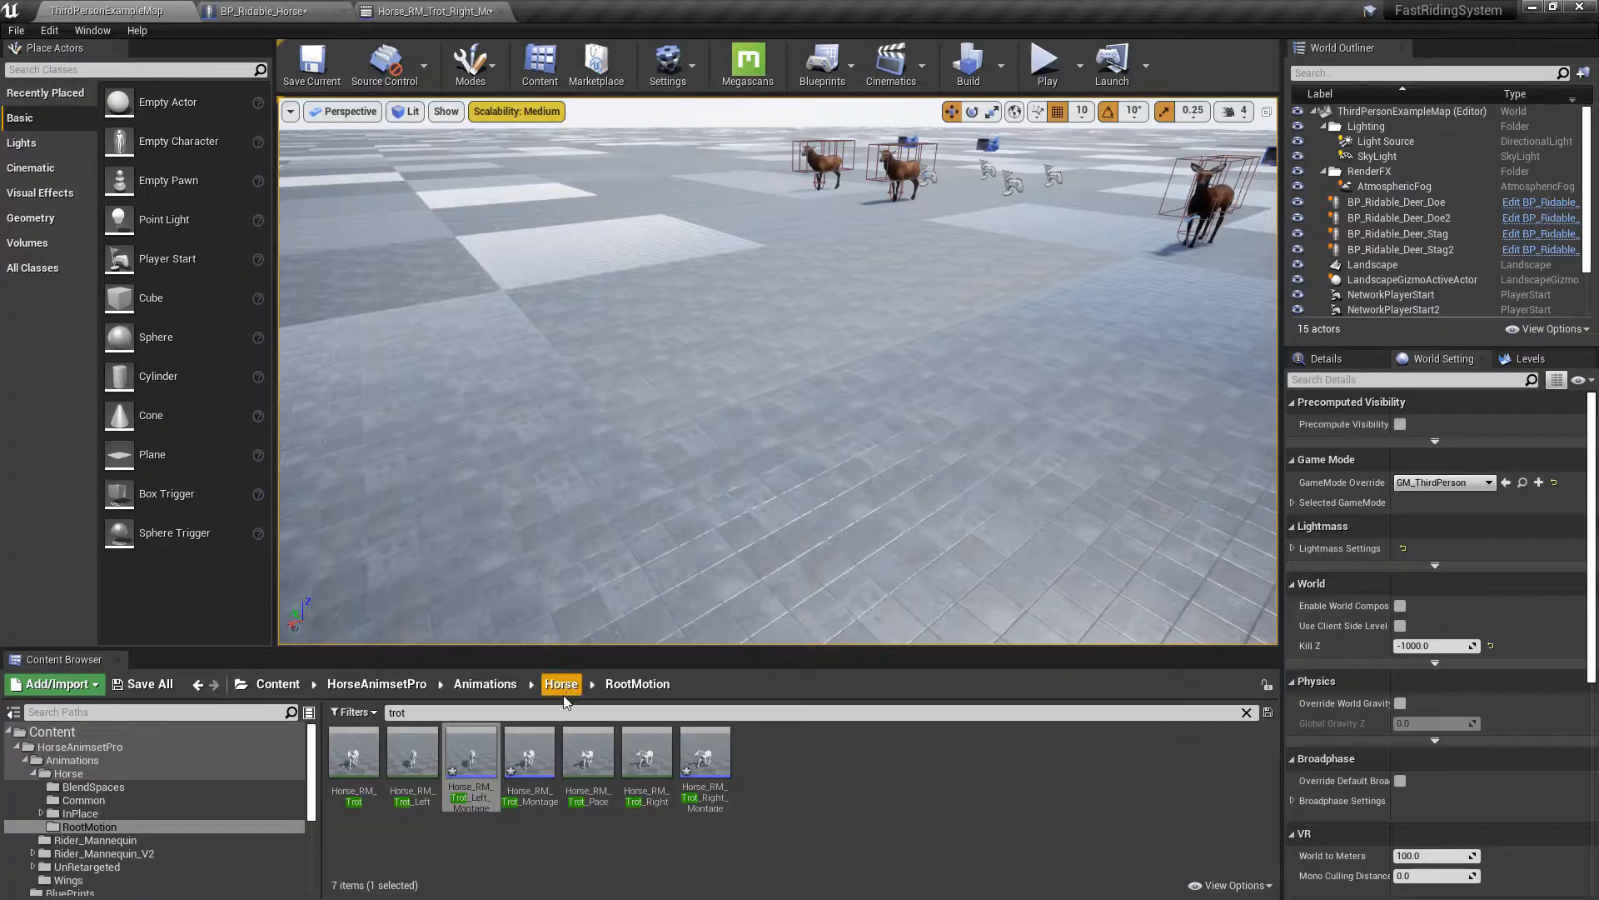
click(530, 754)
click(302, 9)
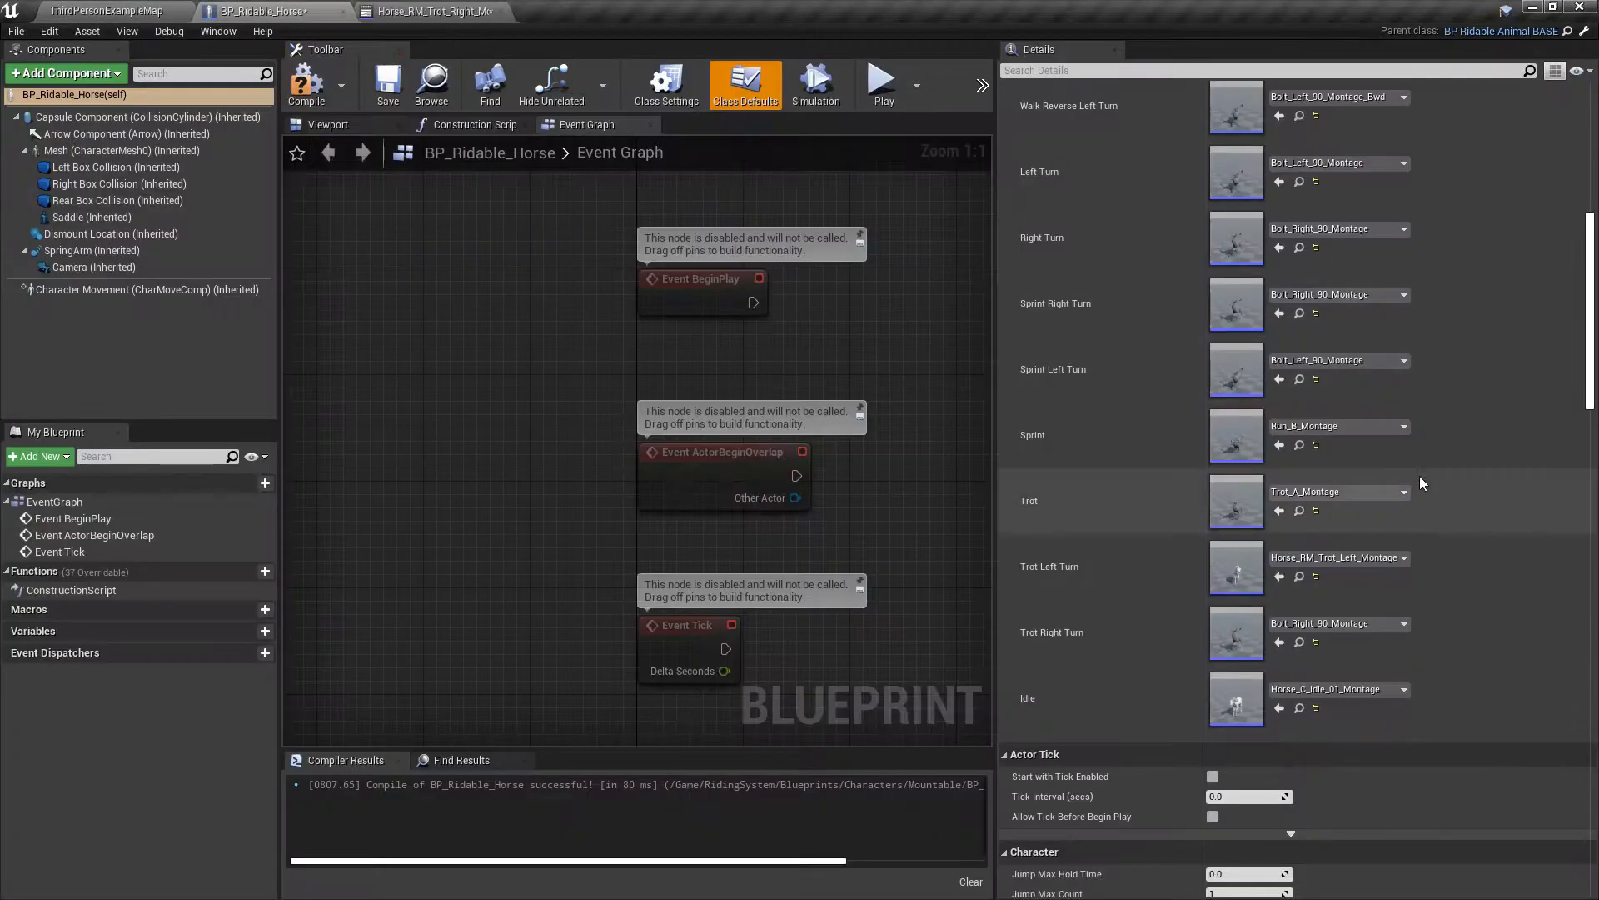
click(1280, 511)
- Assign Horse_RM_Trot_Right_Montage to BP_Ridable_Horse's Trot Right Turn slot, and compile and save the blueprint
click(131, 8)
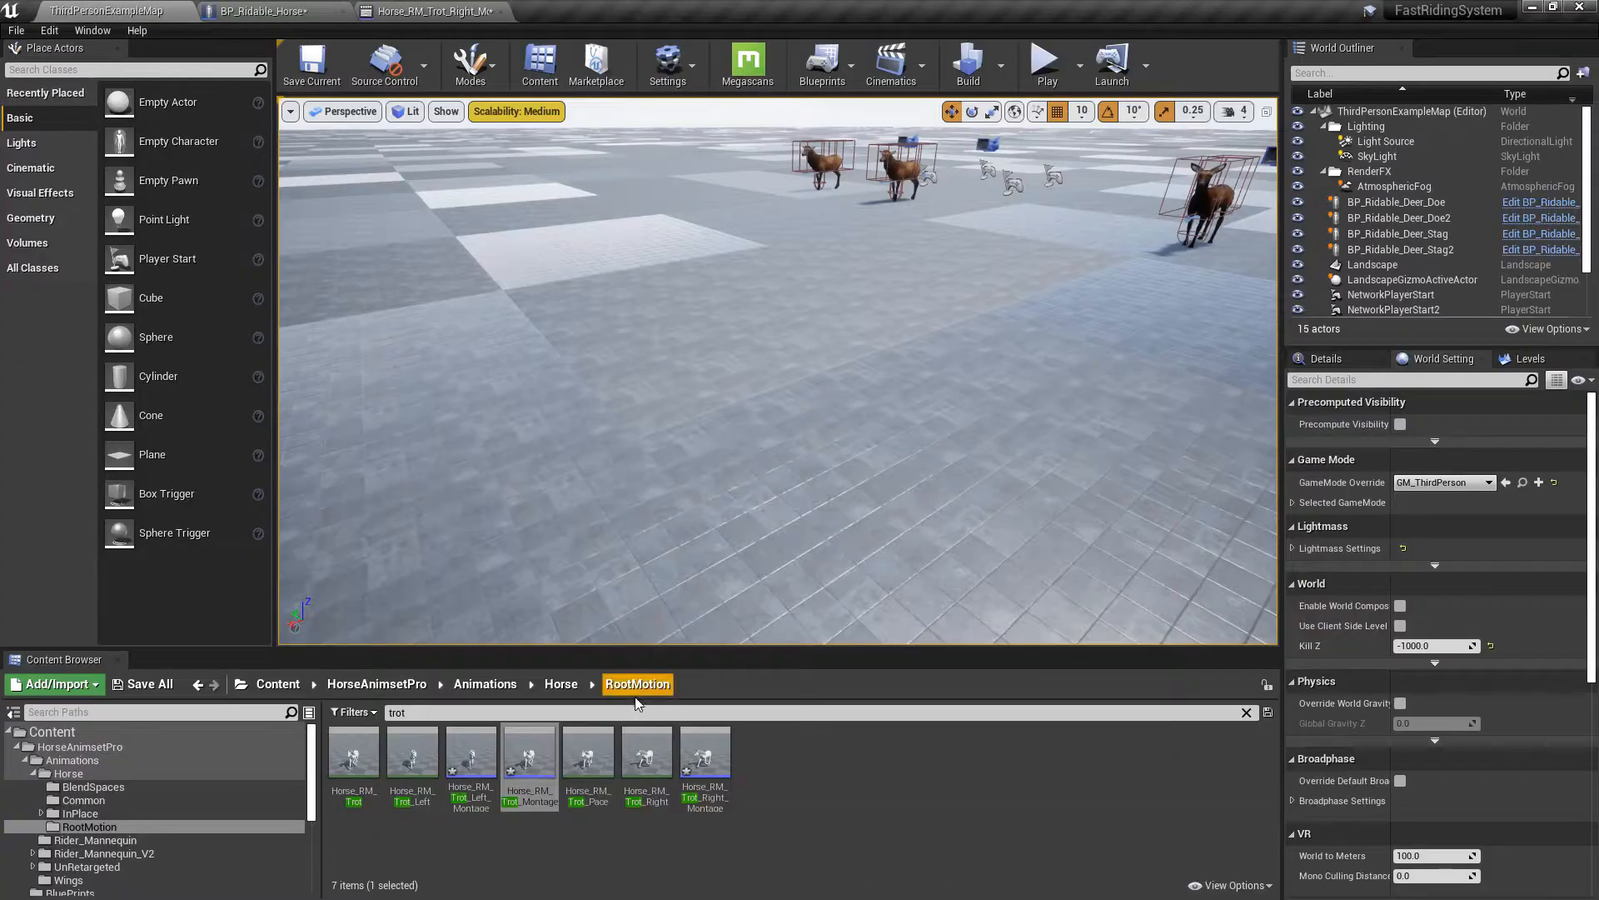
click(705, 758)
click(264, 10)
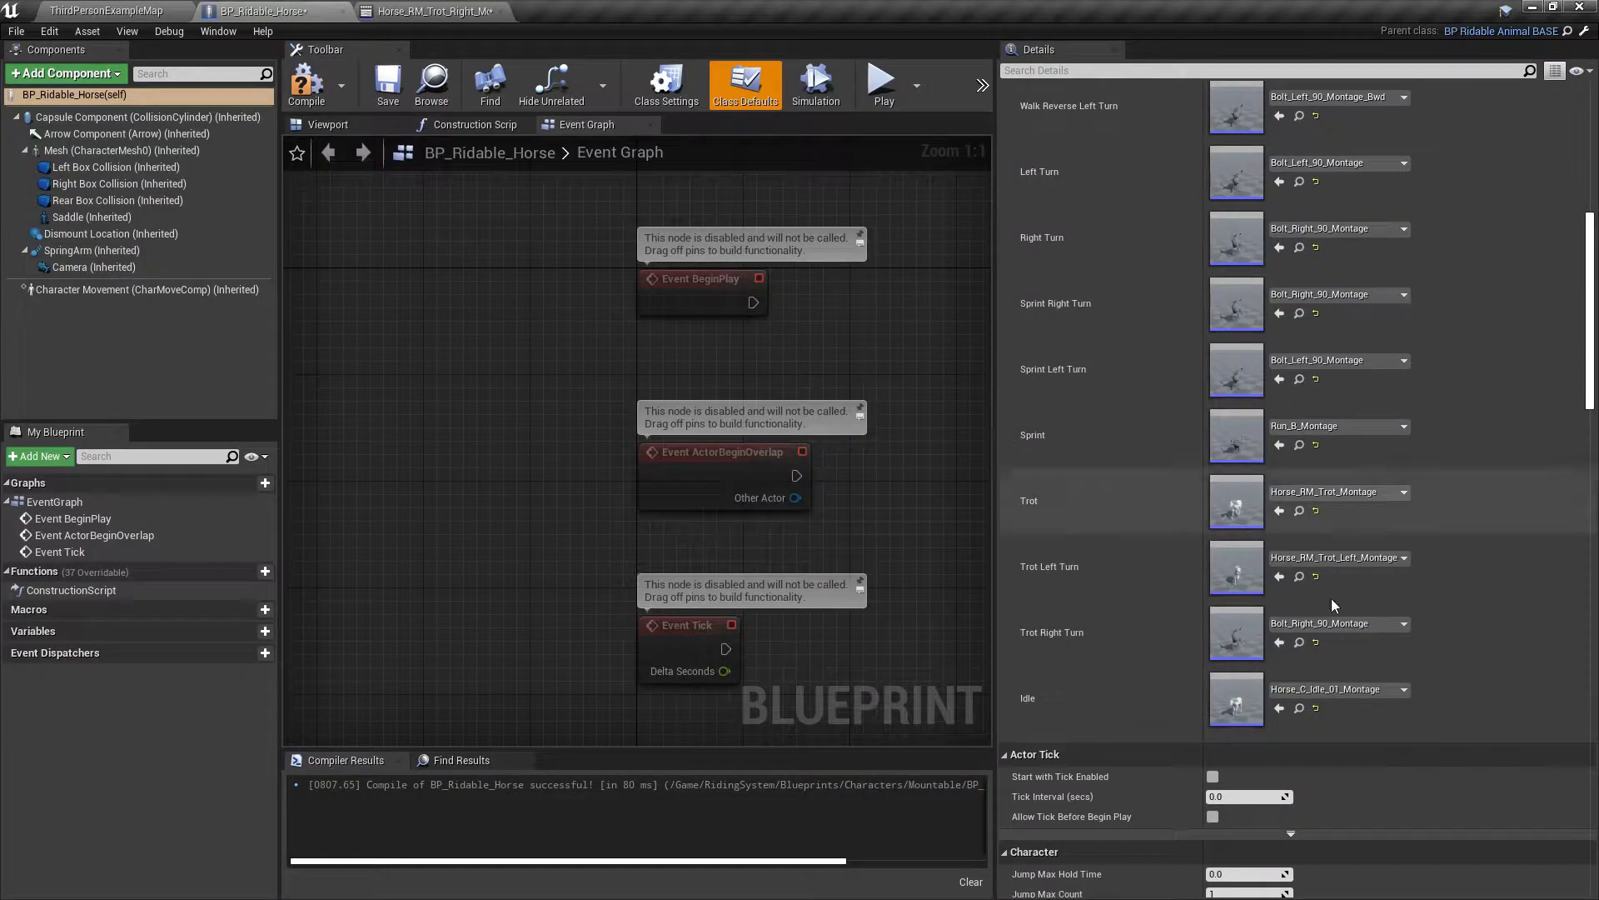
click(1281, 642)
click(306, 83)
click(389, 90)
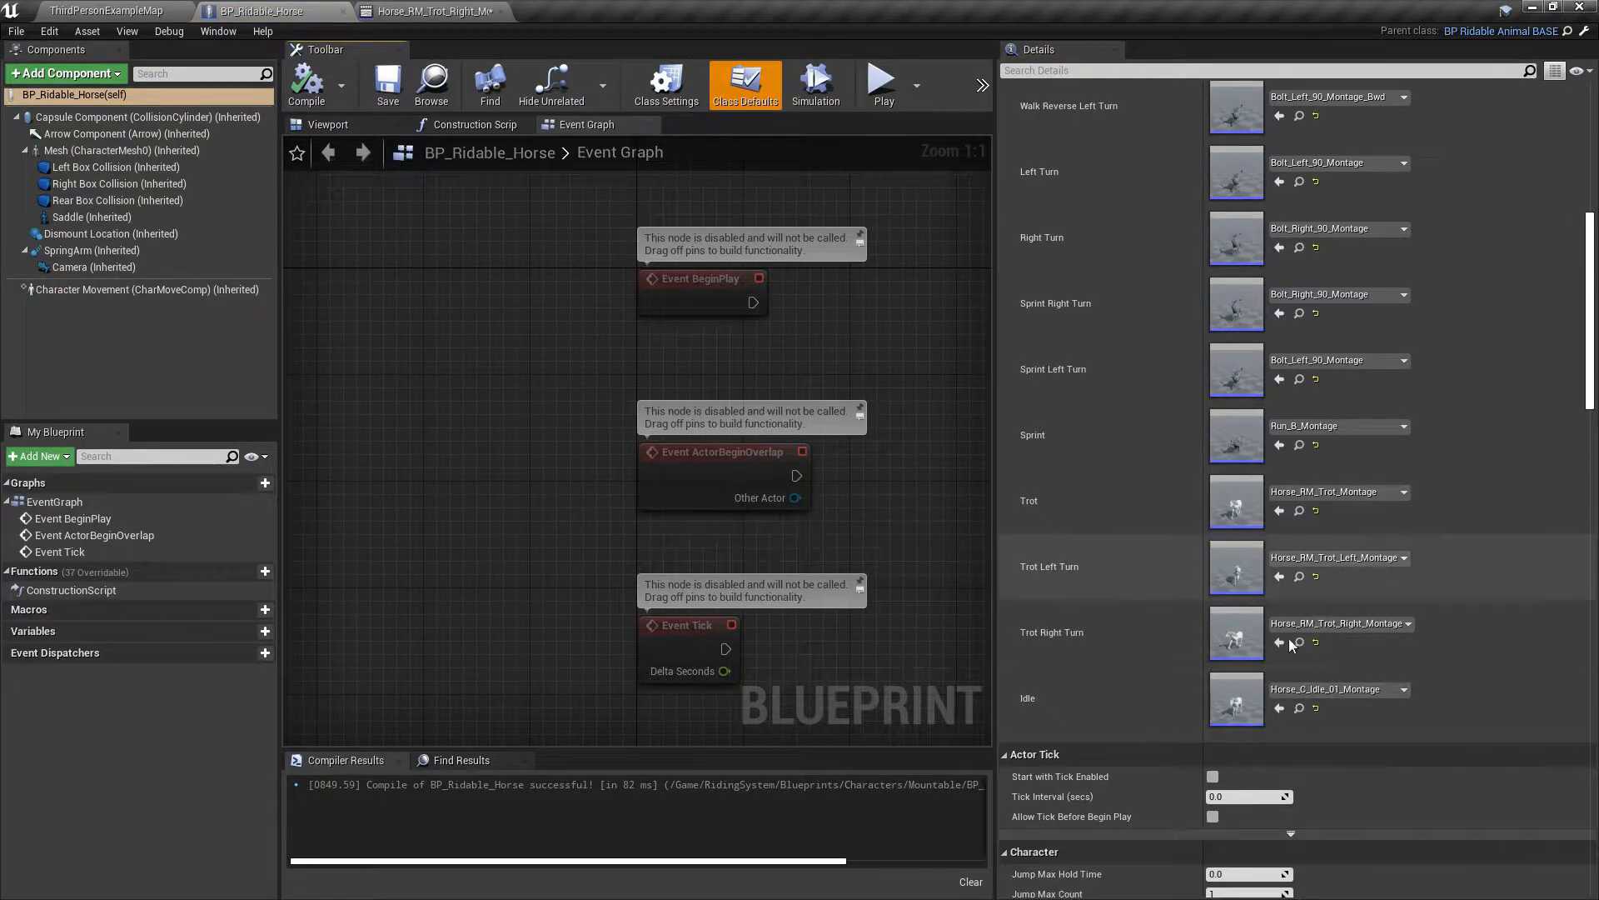
- Place a BP_Ridable_Horse from the Mountable folder in ThirdPersonExampleMap, near the player starts and the deer
click(150, 10)
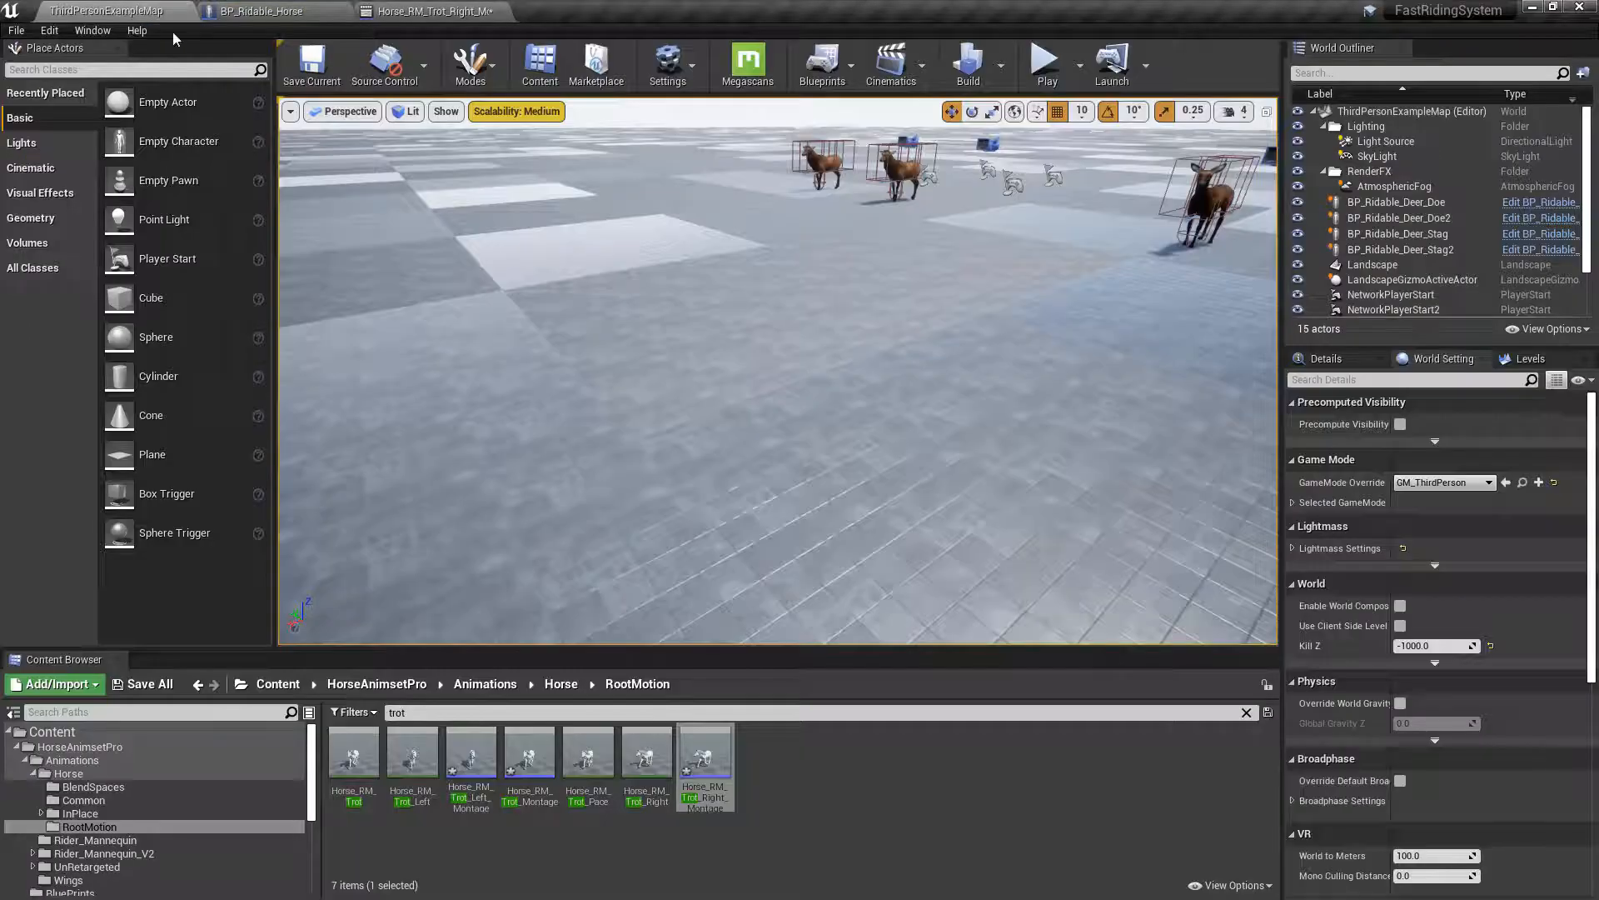
mouse_move(697, 154)
right_down()
mouse_move(697, 275)
mouse_move(533, 242)
mouse_move(697, 155)
right_up()
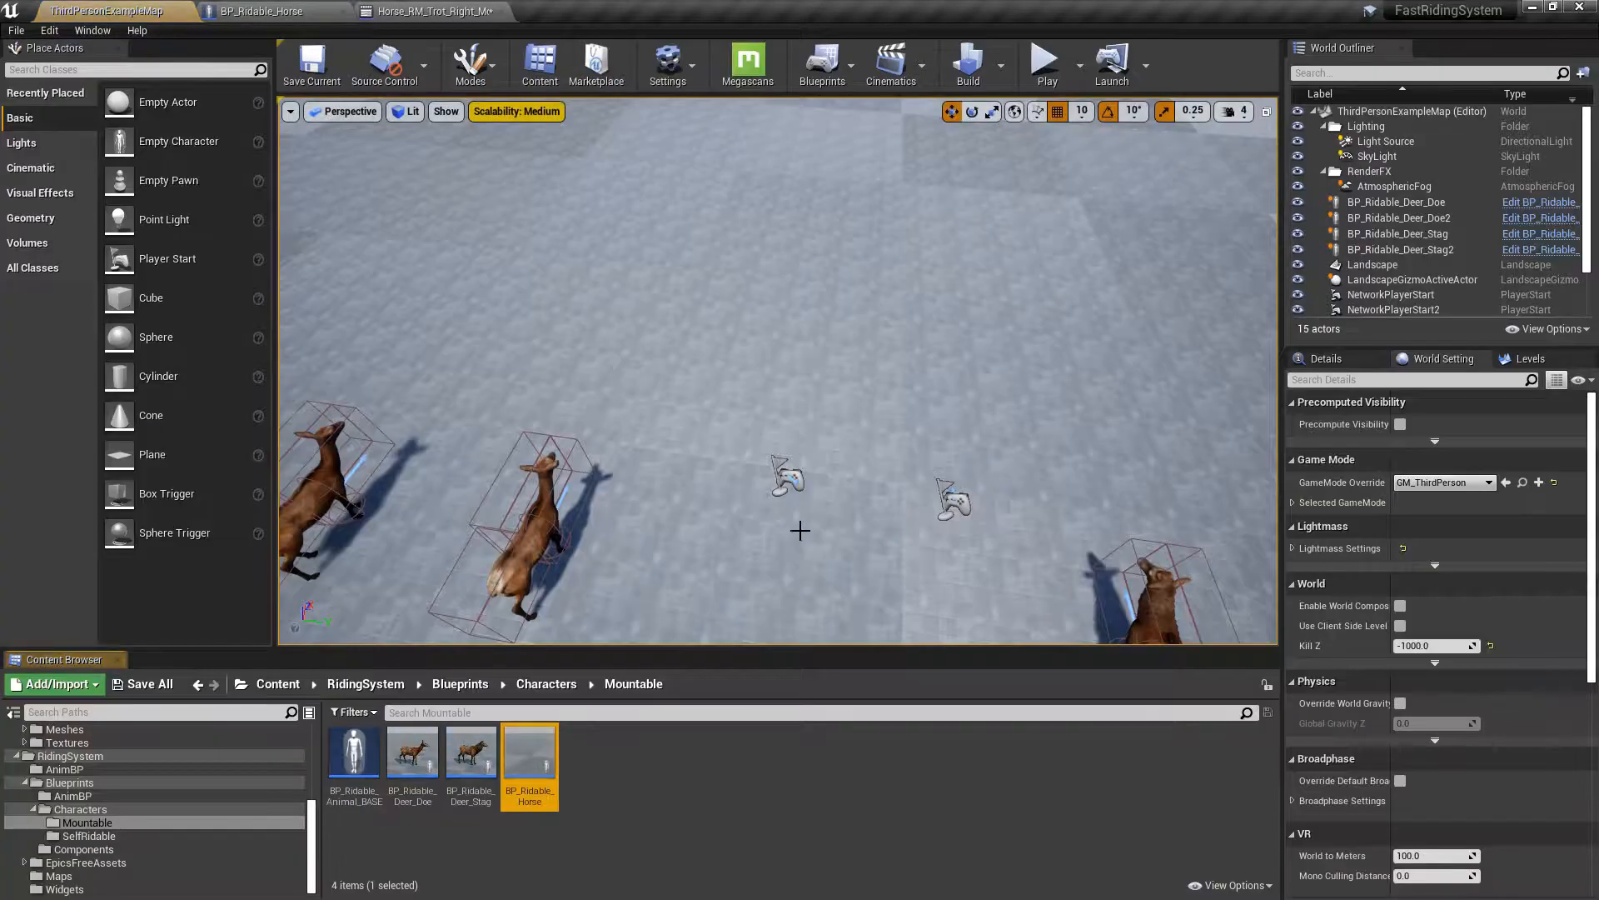
drag(535, 733, 900, 296)
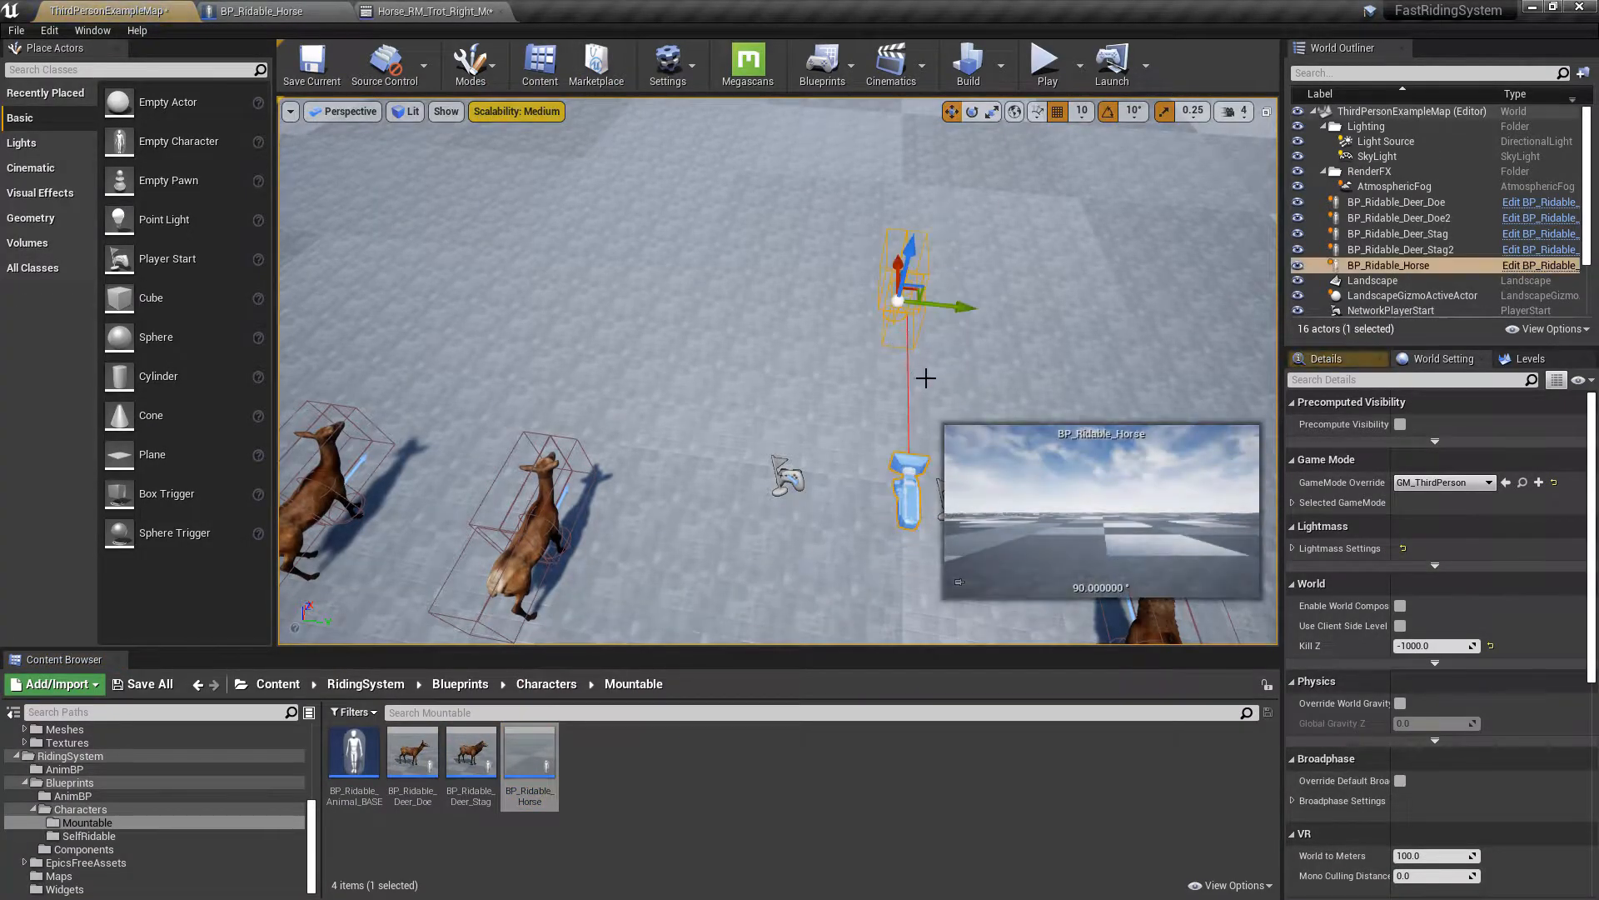
right_drag(899, 296, 925, 296)
- Open AnimBP_Horse from the anim class of the Mesh component in BP_Ridable_Horse
double_click(529, 754)
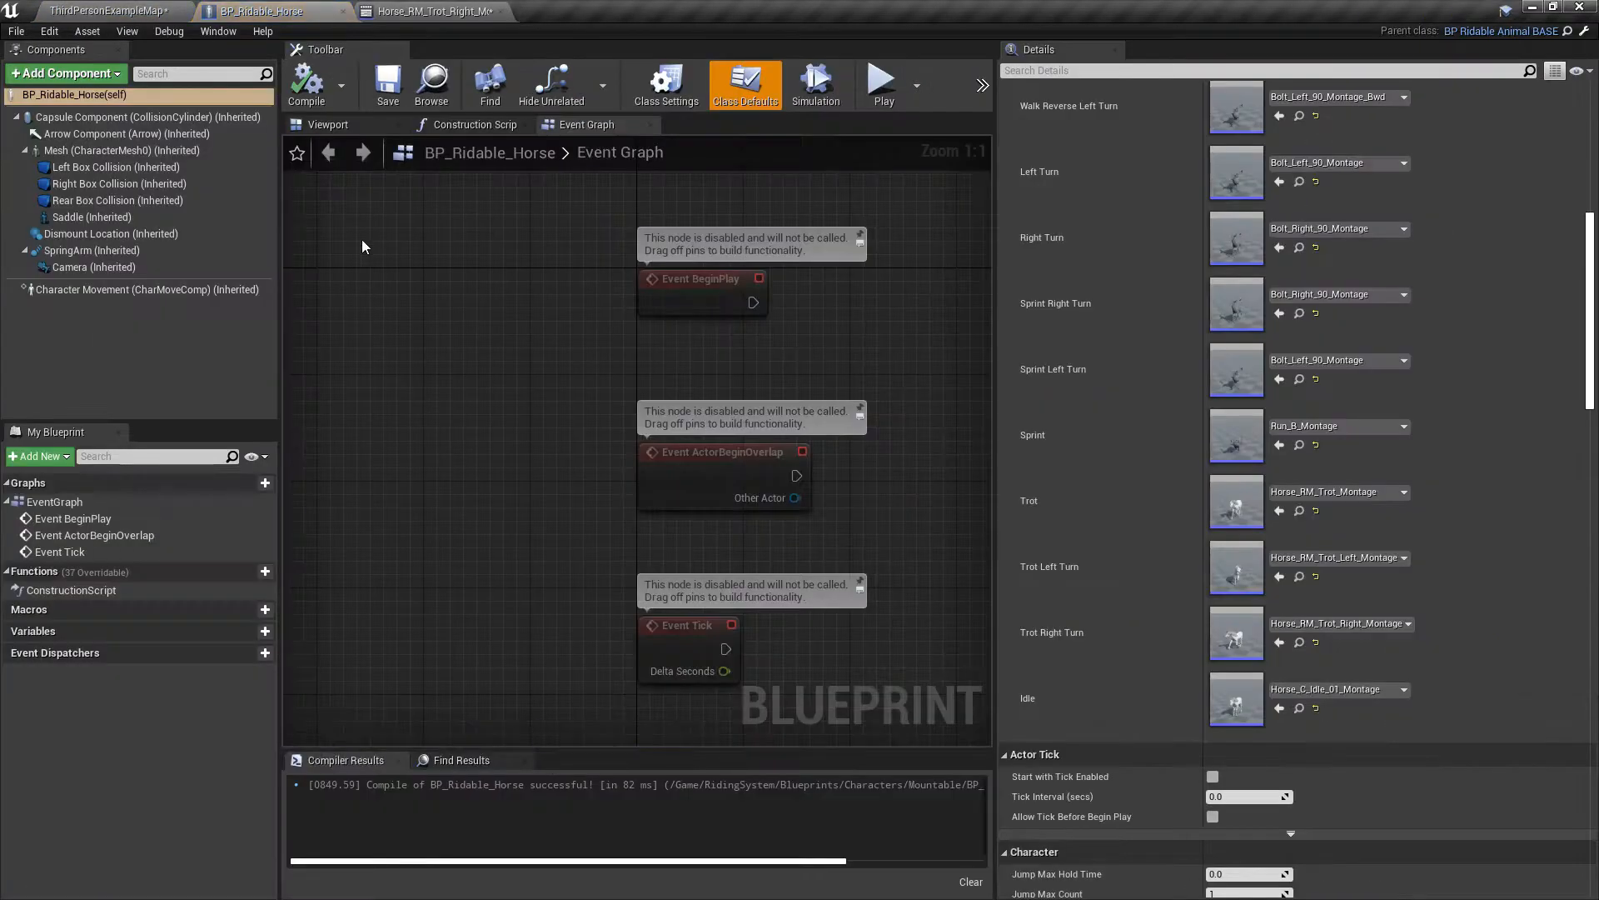
click(333, 125)
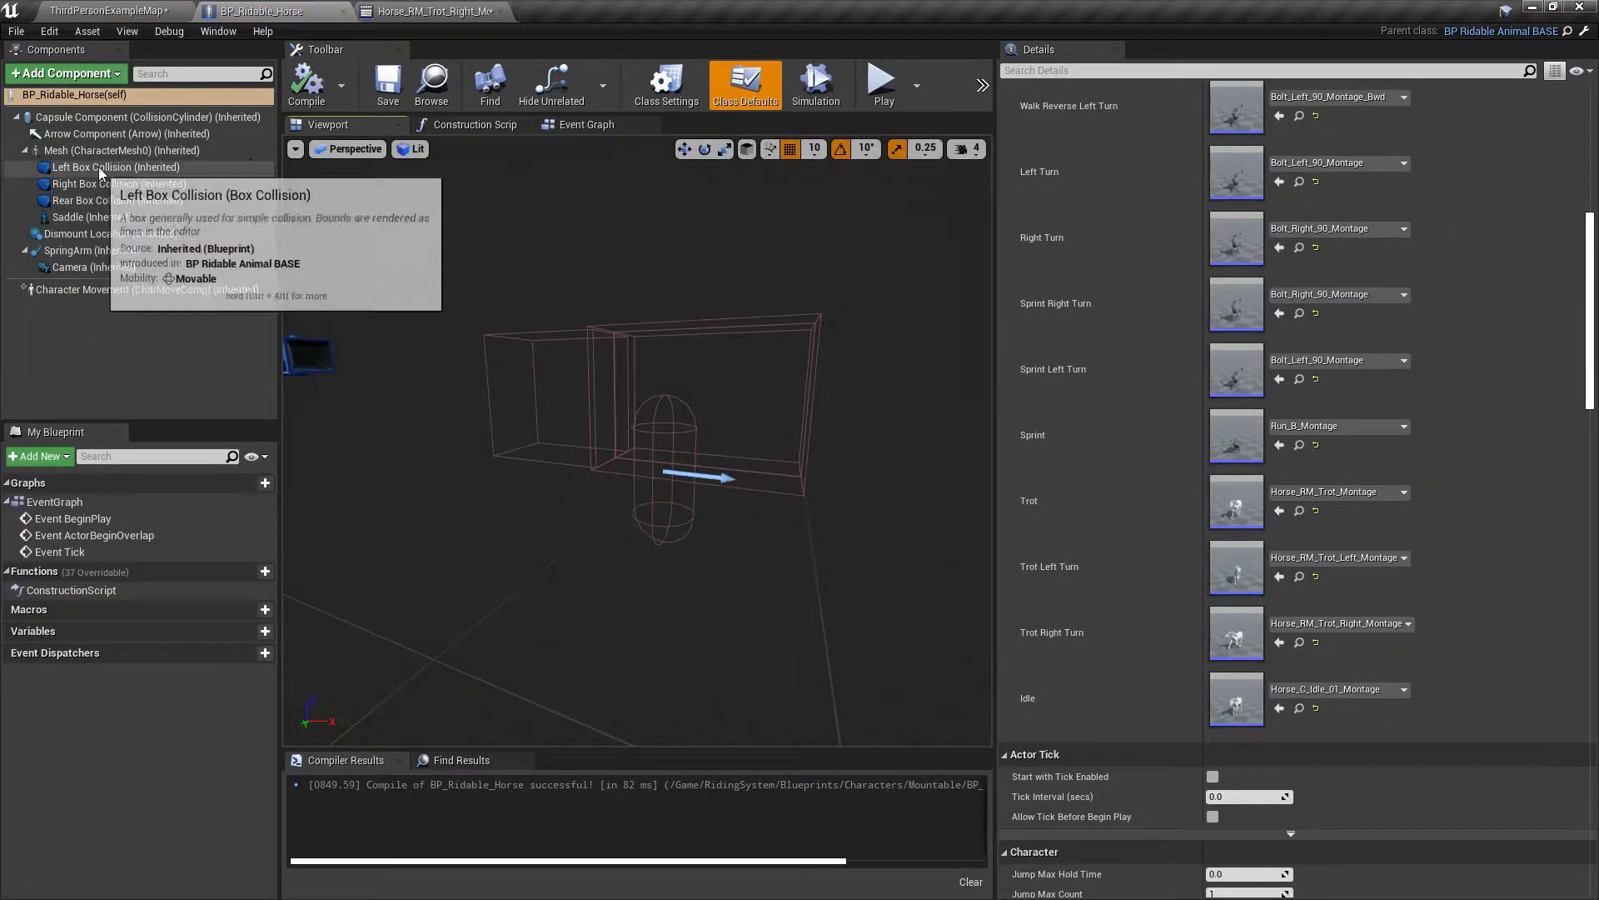
click(117, 150)
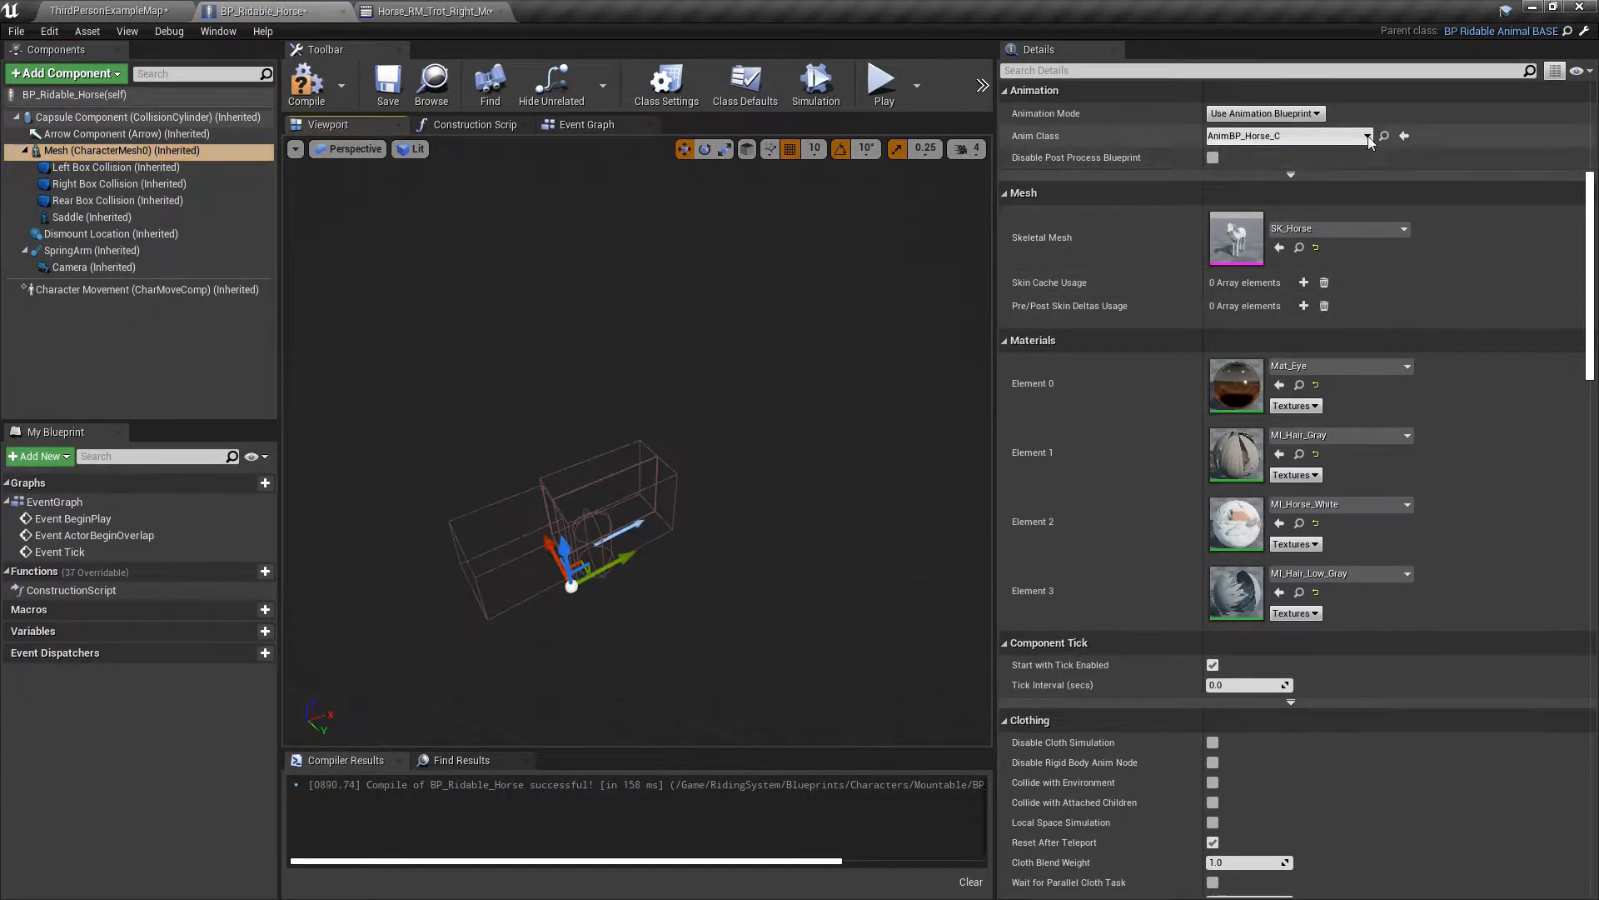
click(1384, 136)
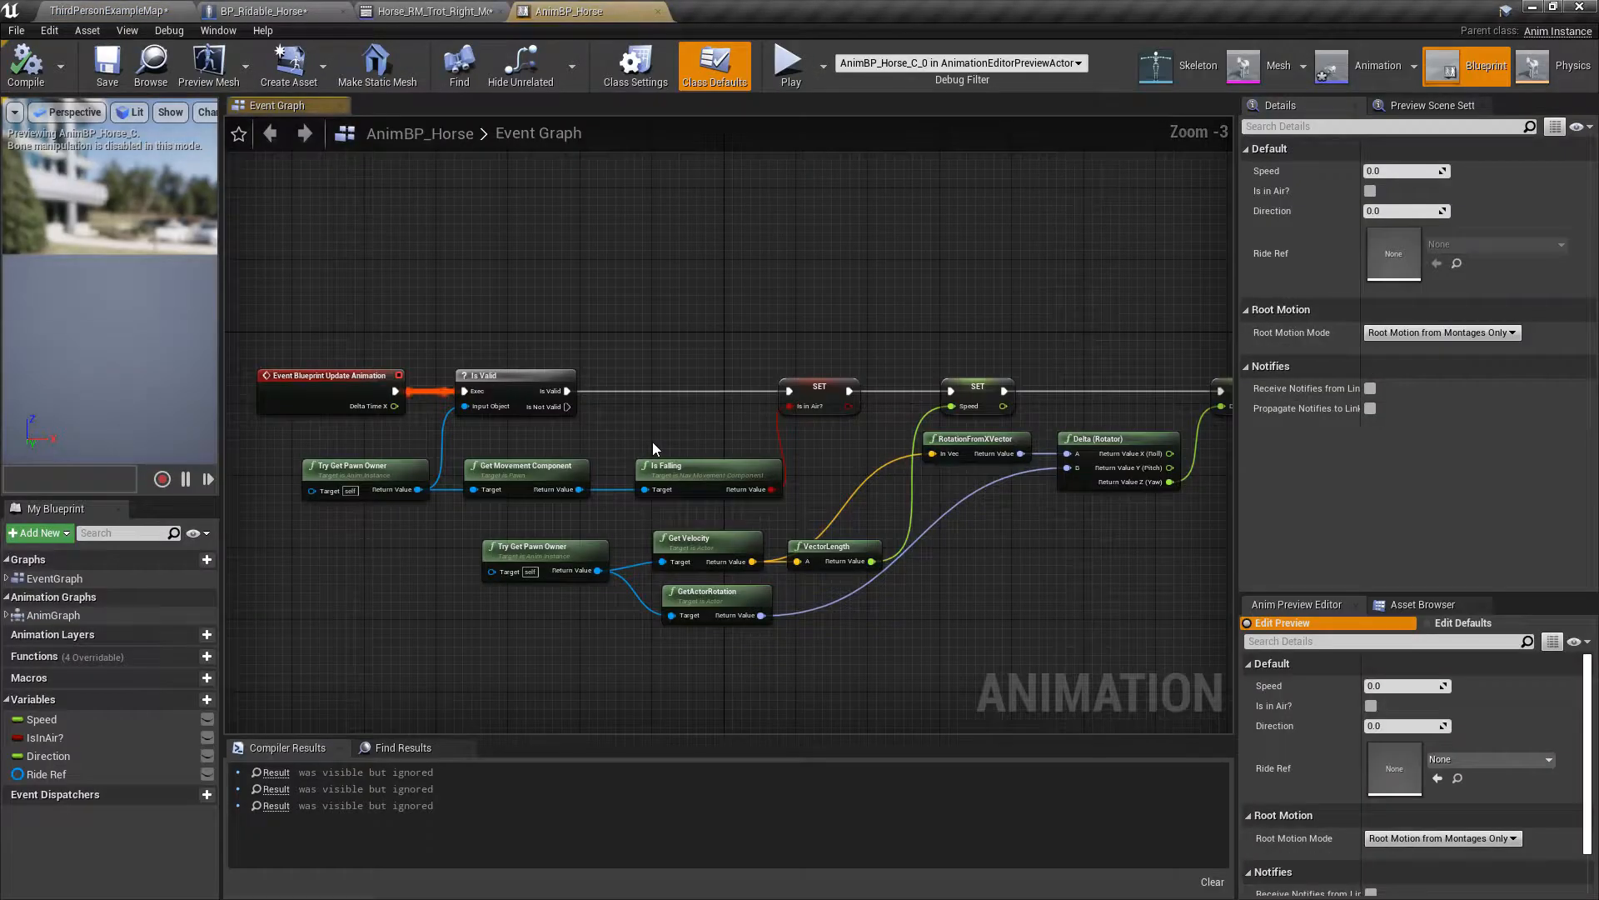
scroll(652, 447, down, 5)
scroll(652, 447, up, 2)
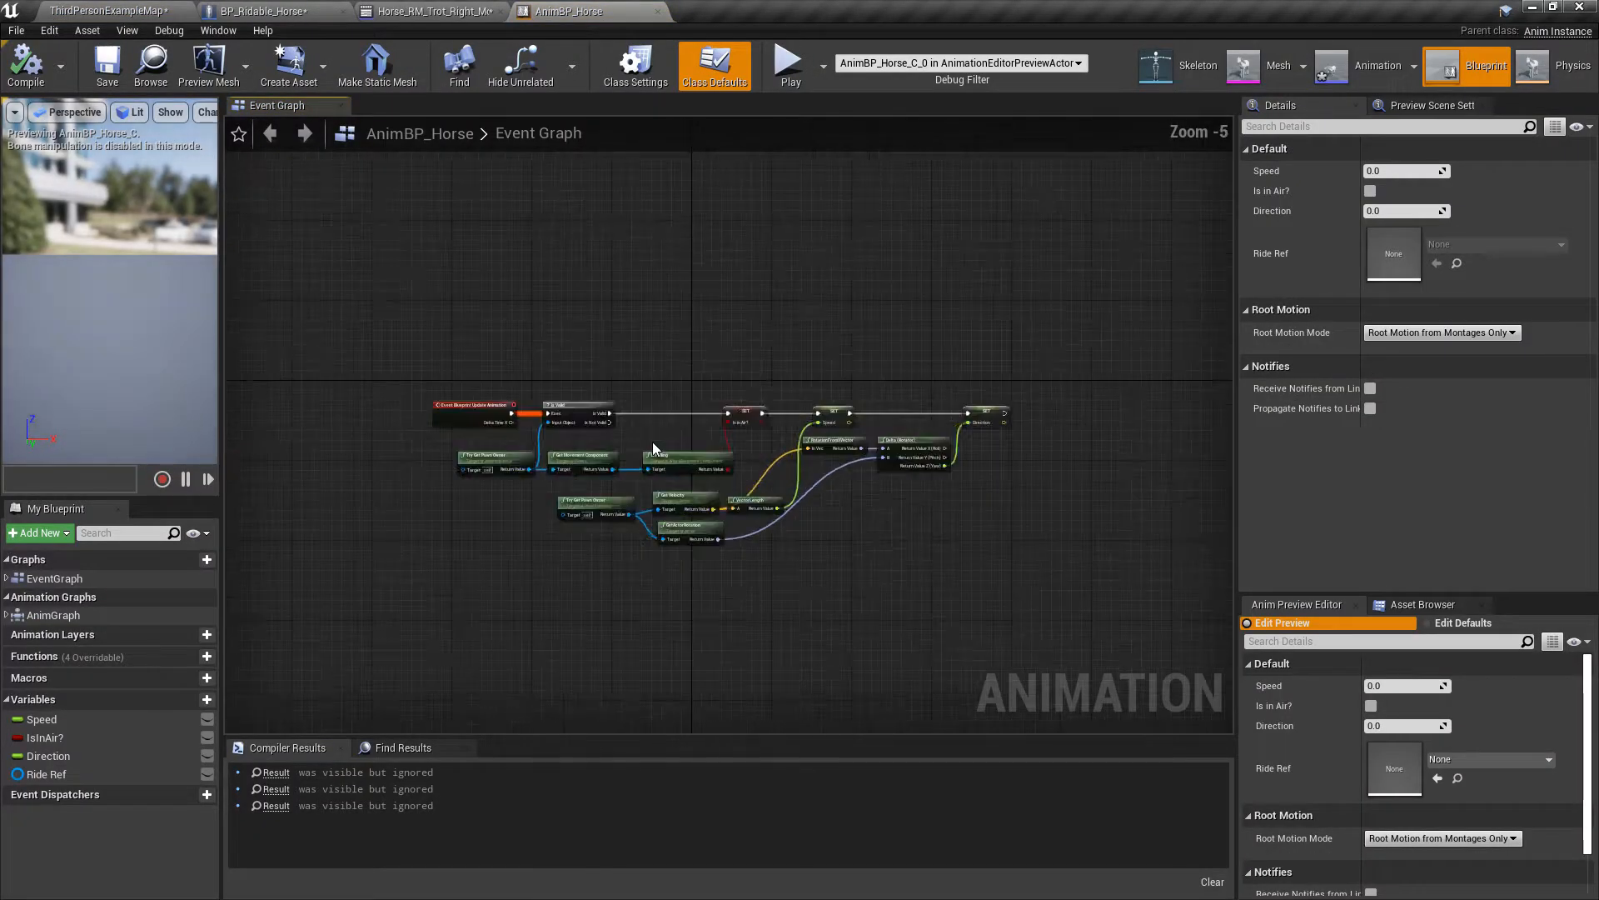
- In the Idle/Run state of AnimBP_Horse's Default state machine, rewire Speed through BS_Horse_Moves to the Output Animation Pose and compile
click(277, 775)
click(646, 134)
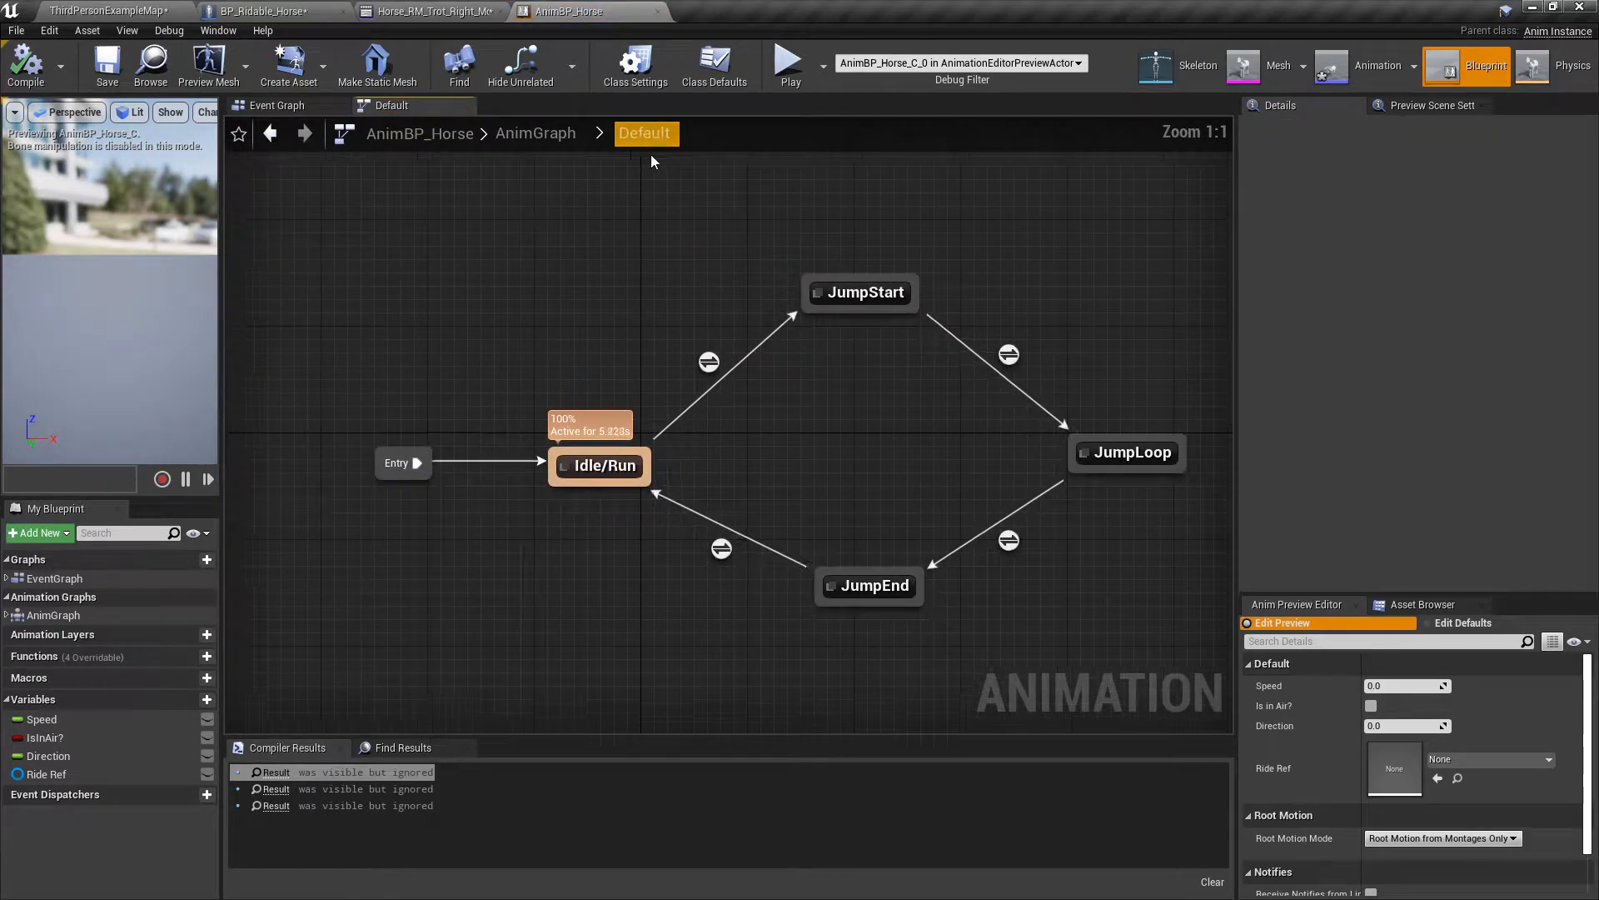
double_click(608, 469)
right_click(704, 464)
click(812, 469)
key(F7)
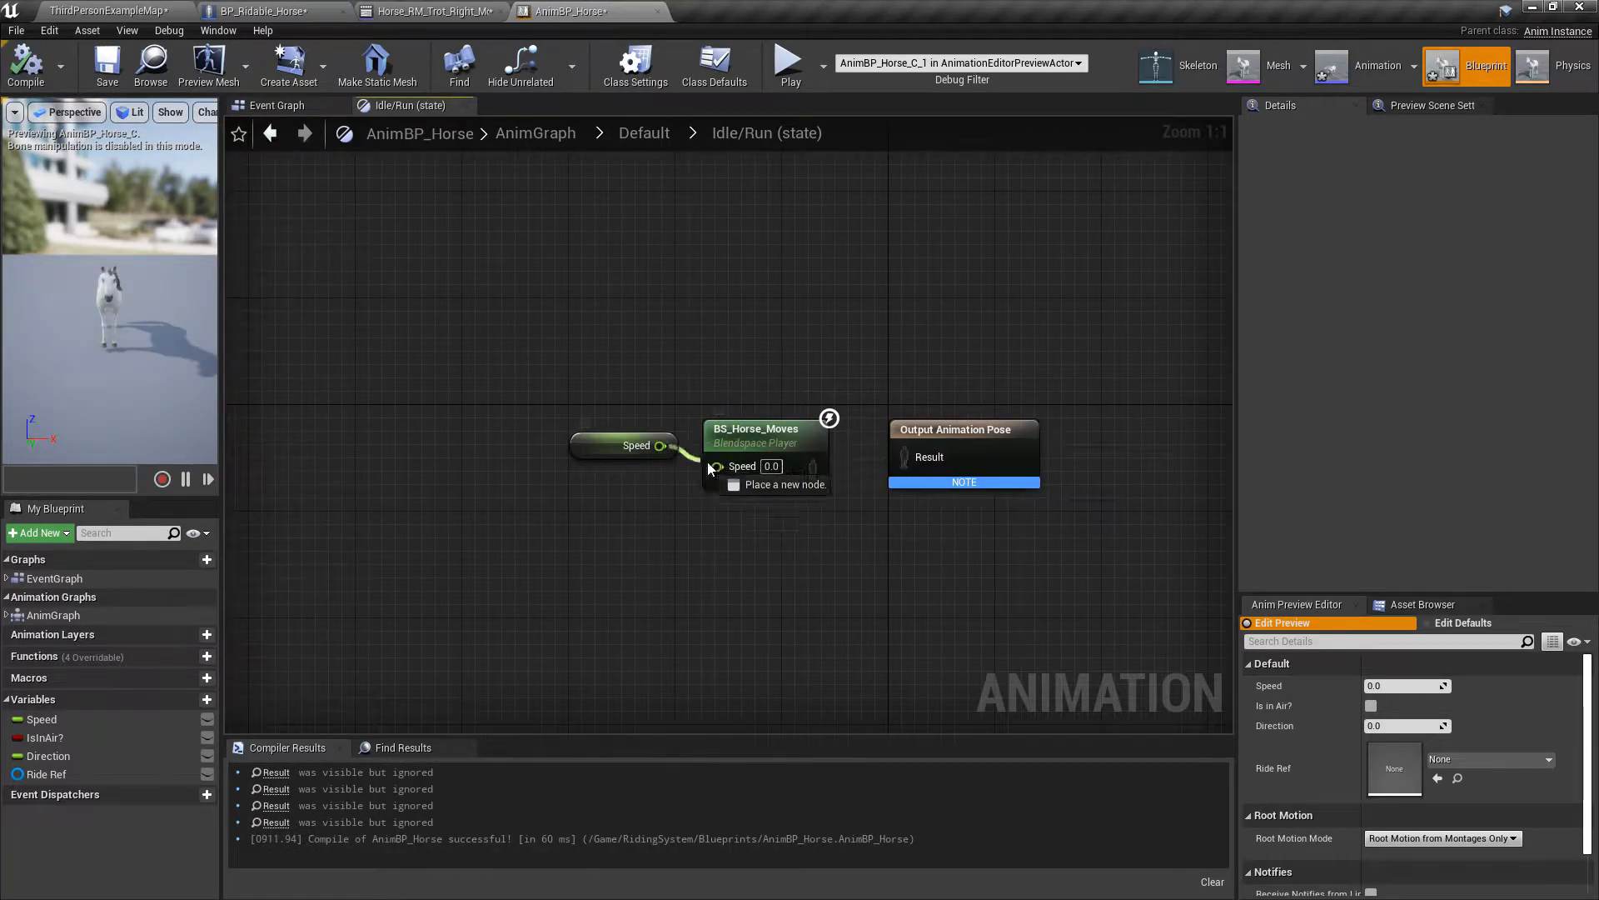
- Open the BS_Horse_Moves blend space and assign Horse_C_Idle_01 to the sample at speed 0
double_click(815, 437)
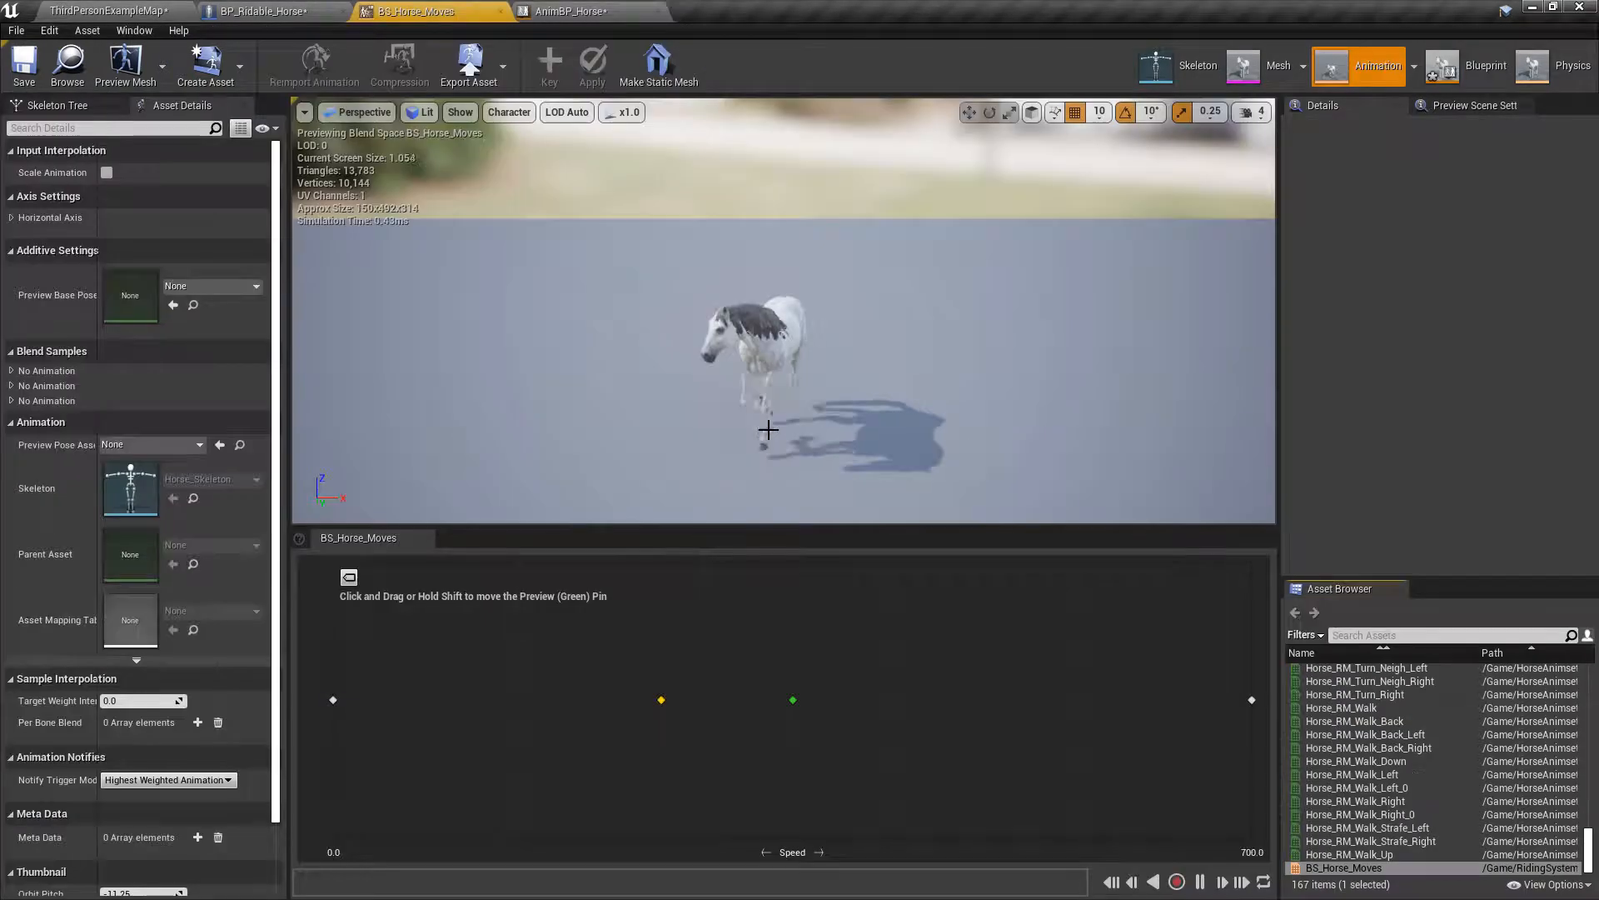
drag(487, 688, 431, 683)
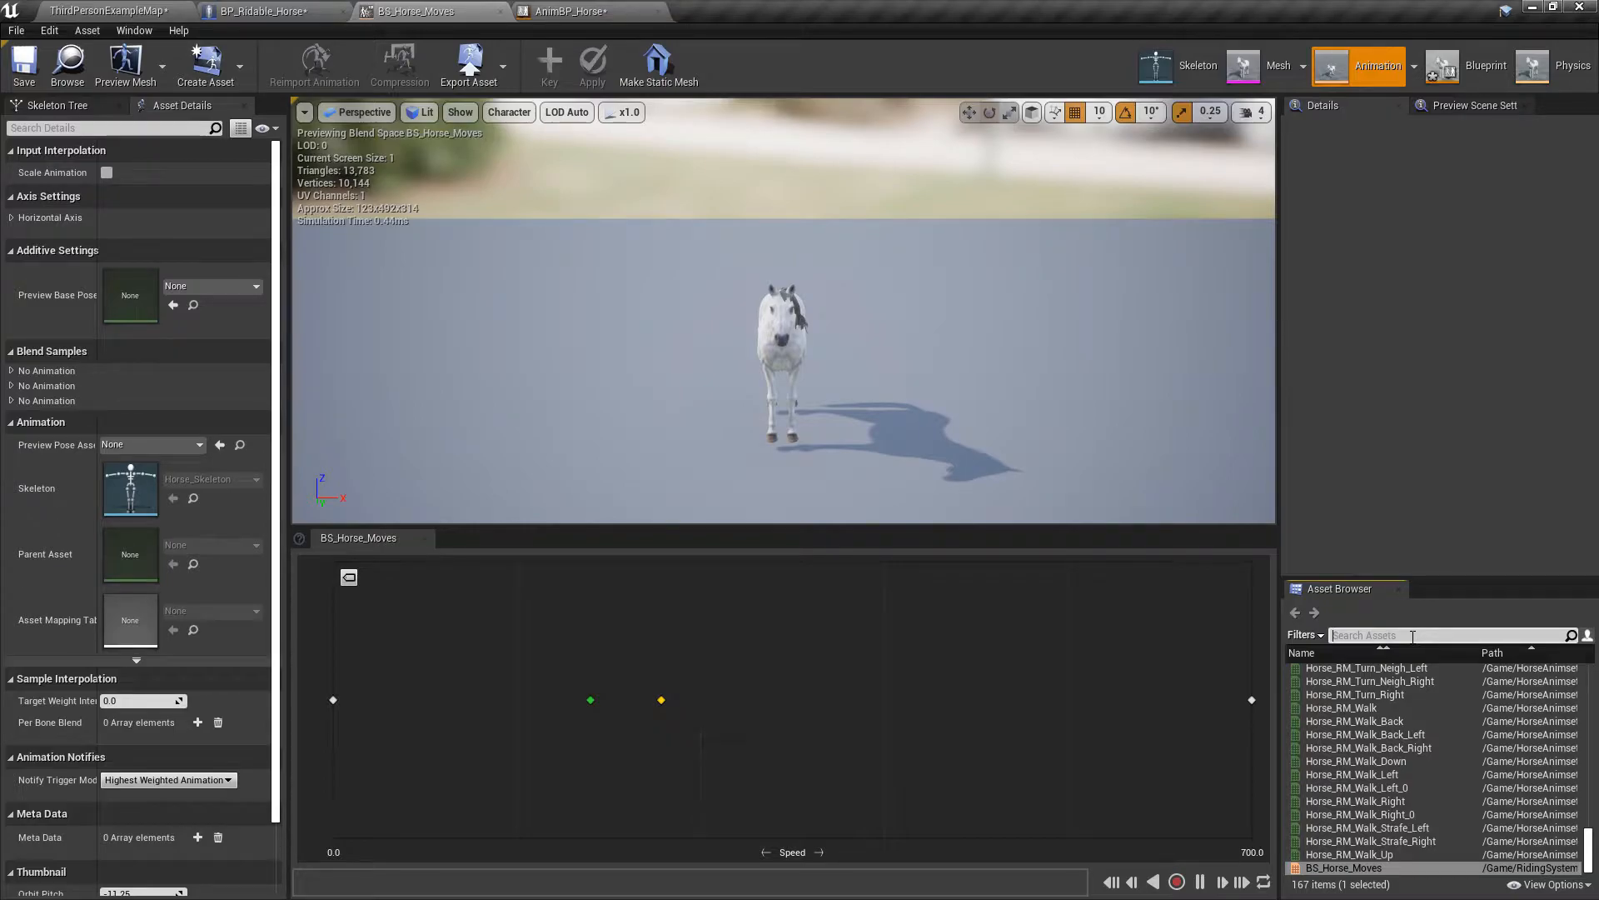
click(1413, 635)
text(idle)
drag(1343, 672, 333, 700)
- Add Horse_IP_Trot as a blend sample at speed 140 and delete the empty sample at speed 250
click(1391, 635)
text(walk)
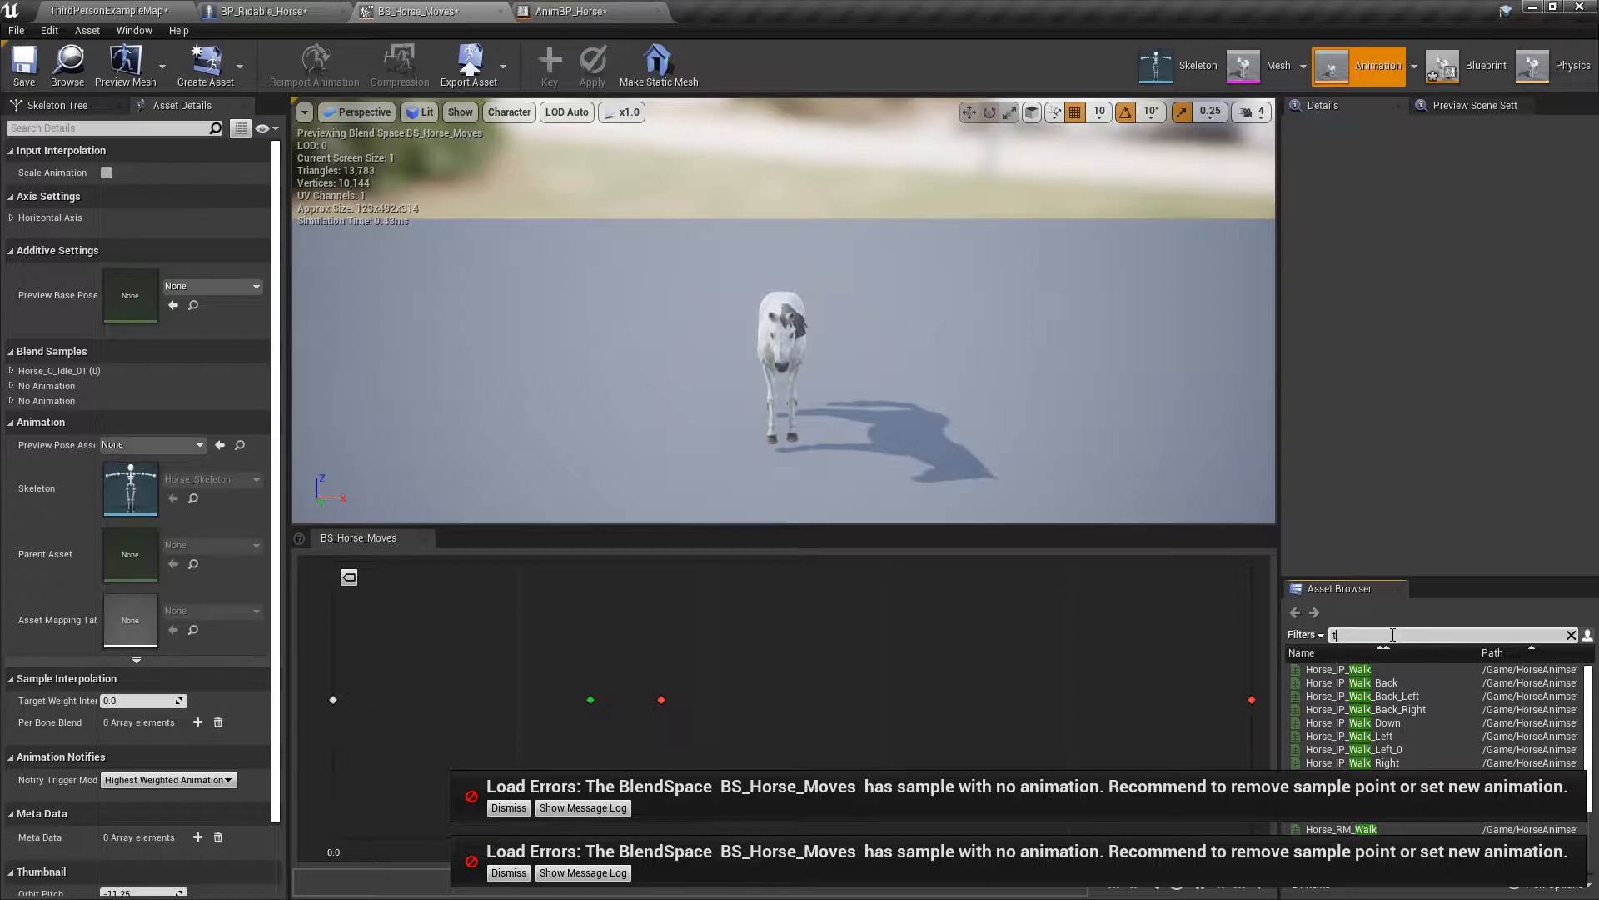
drag(1355, 669, 608, 697)
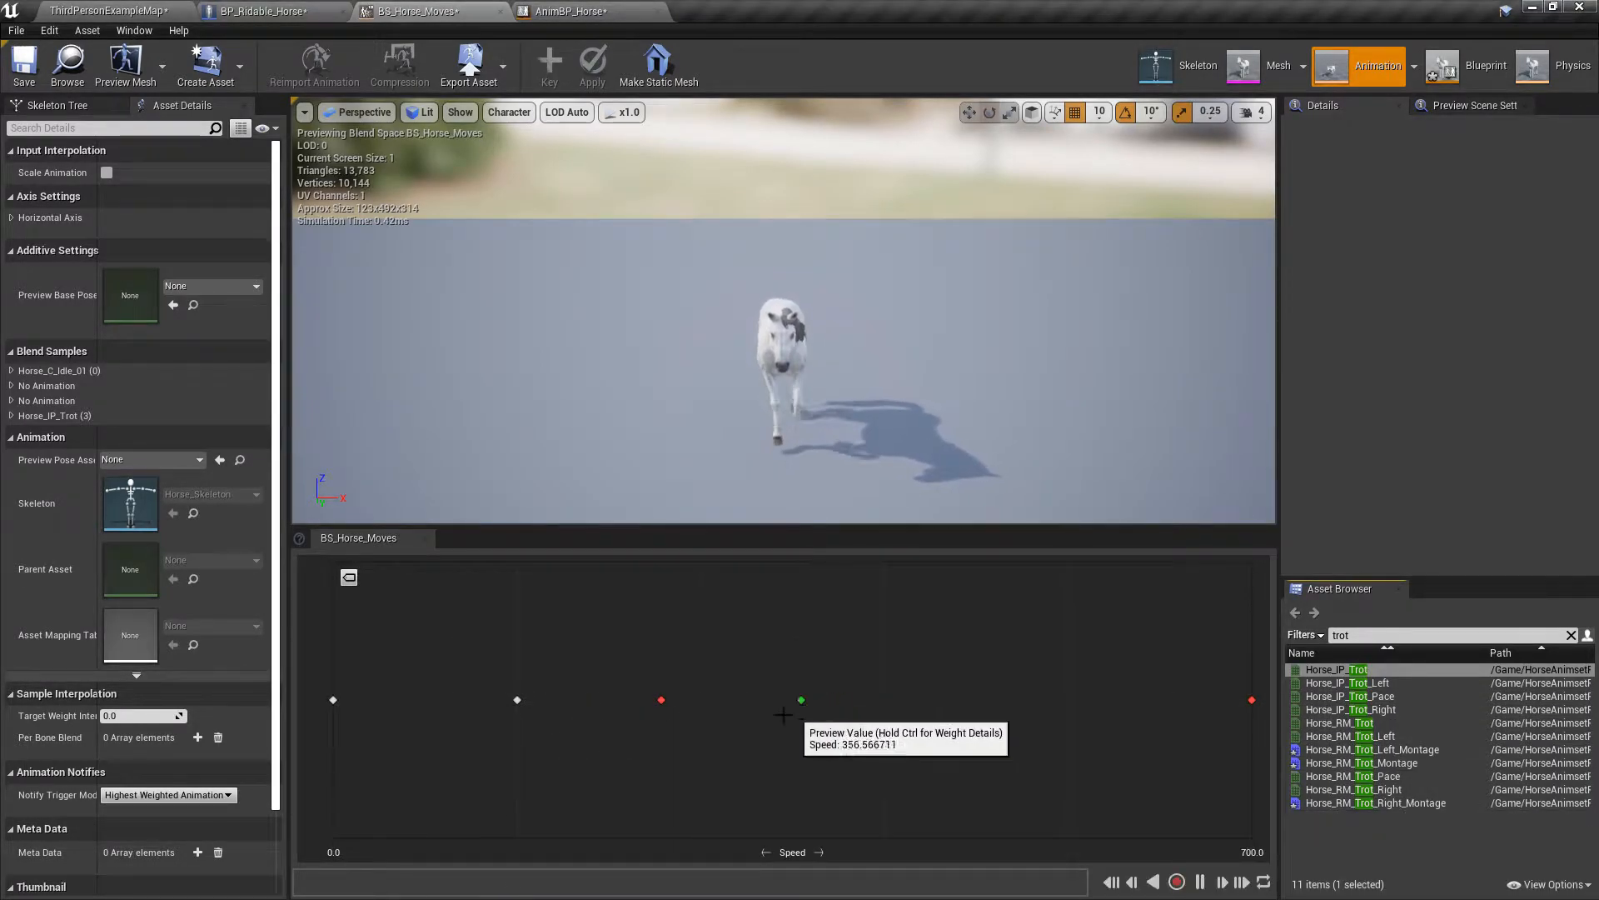
right_click(662, 698)
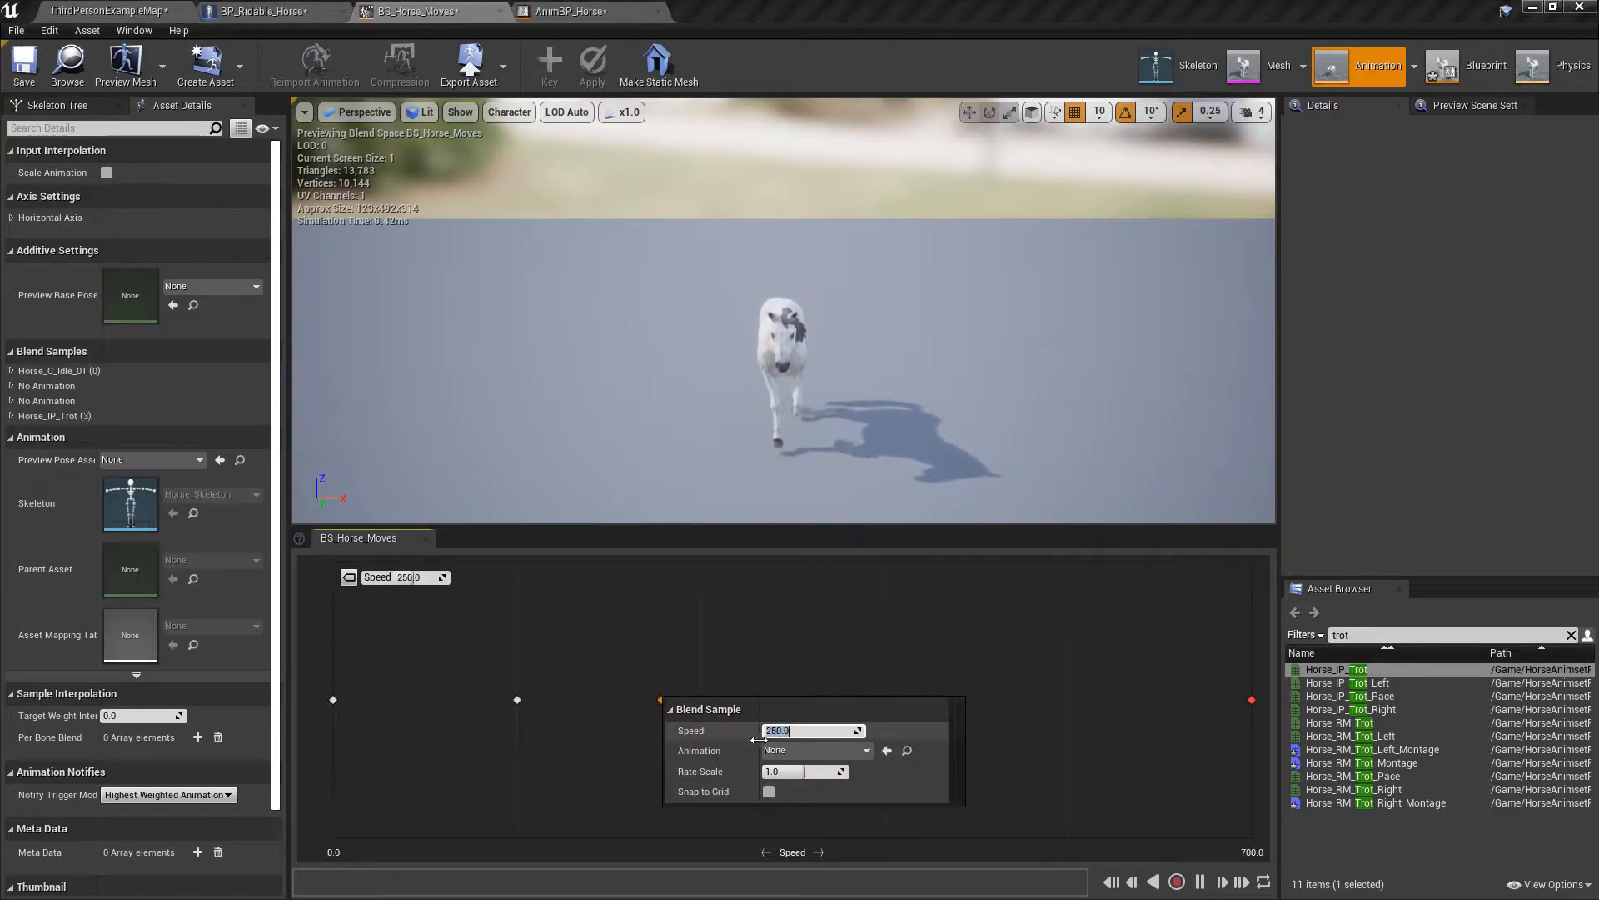
click(653, 704)
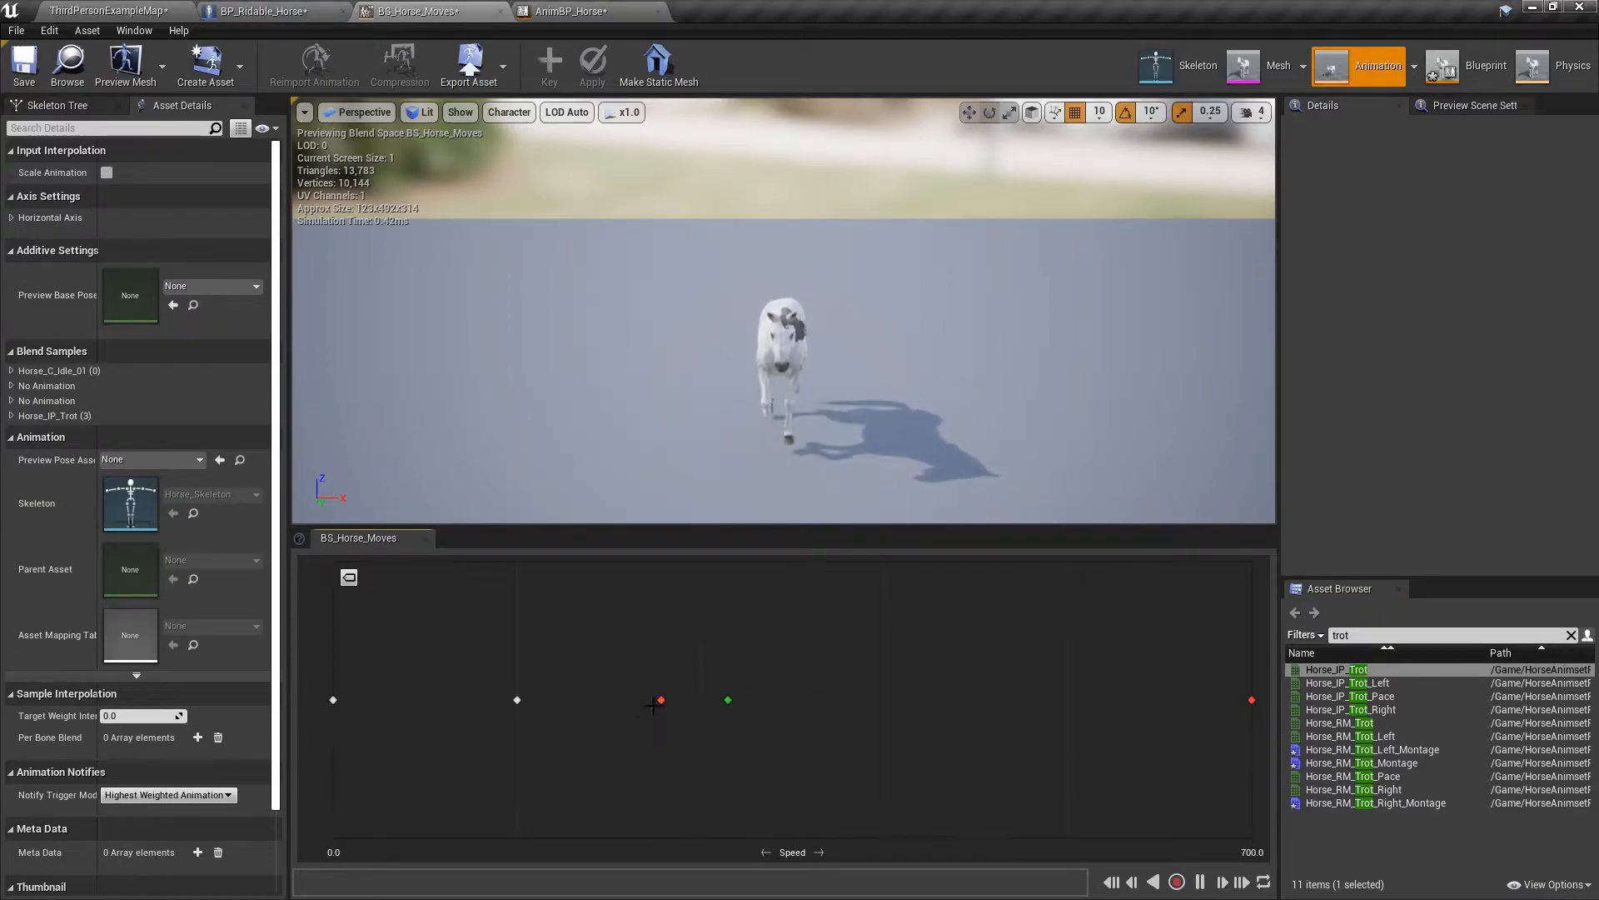
key(Delete)
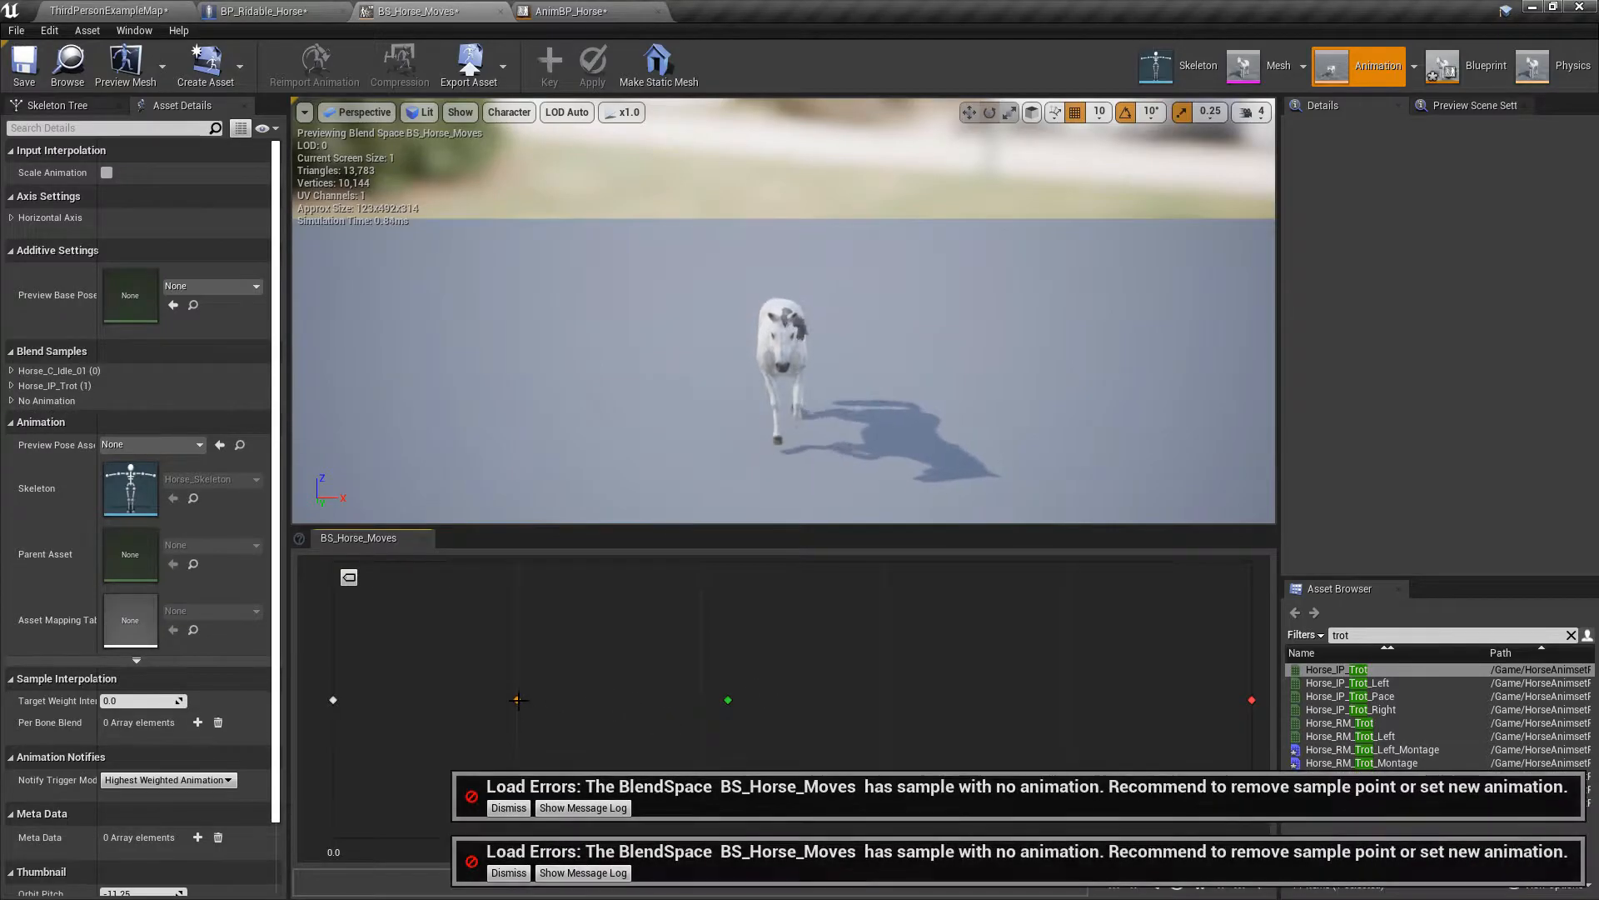
- Set the Horse_IP_Trot sample's speed to 250 and dismiss the load error notifications
right_click(516, 700)
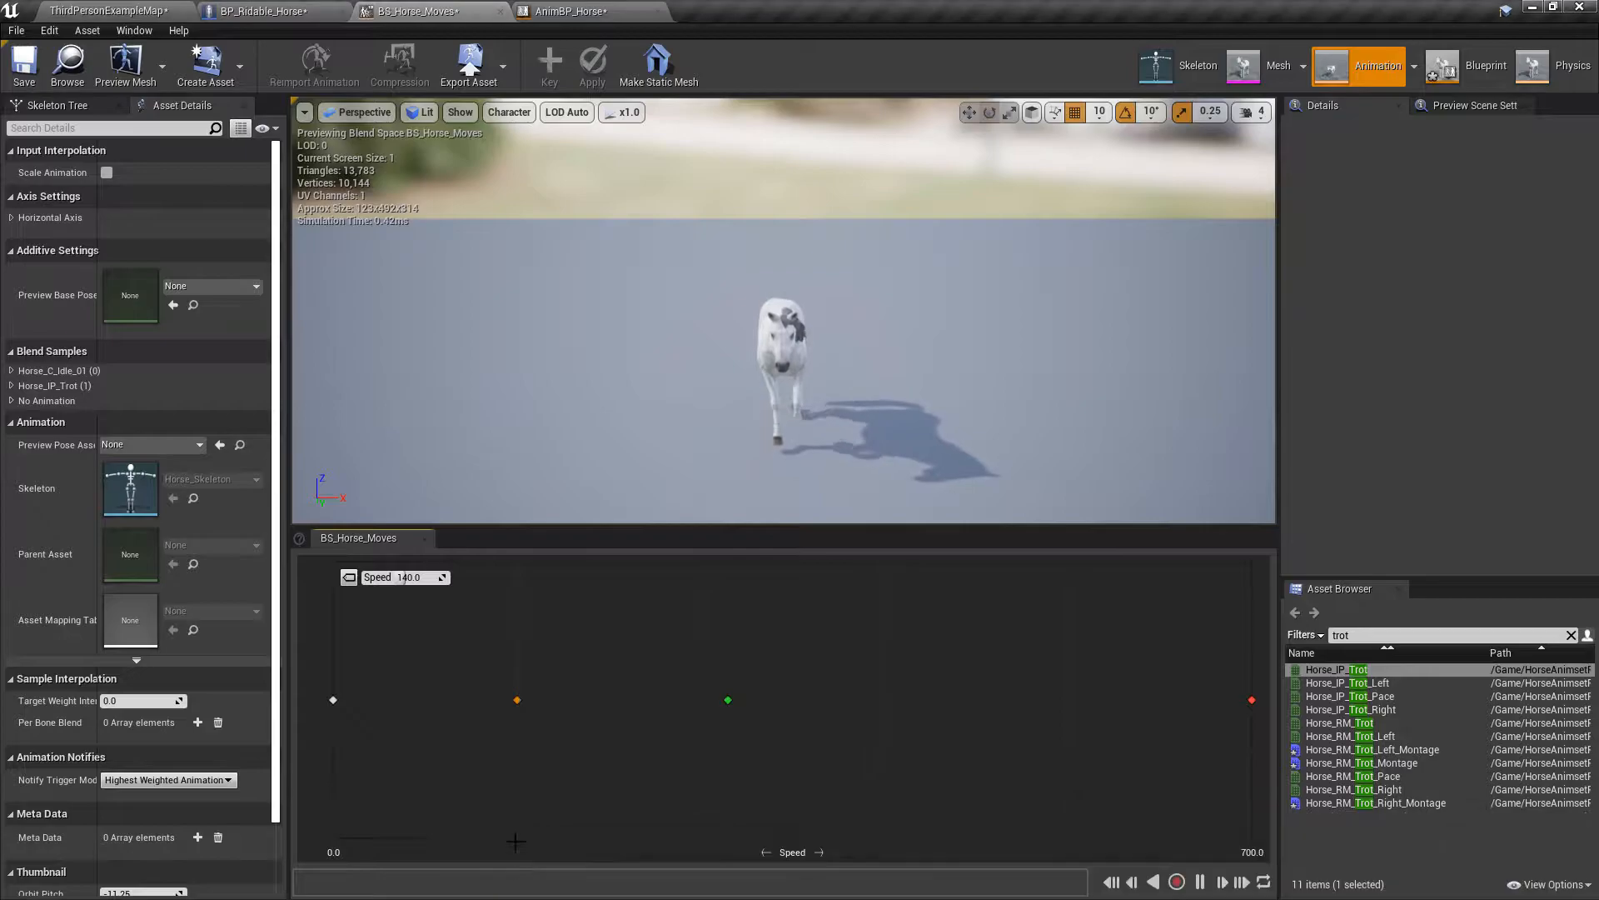
right_click(515, 699)
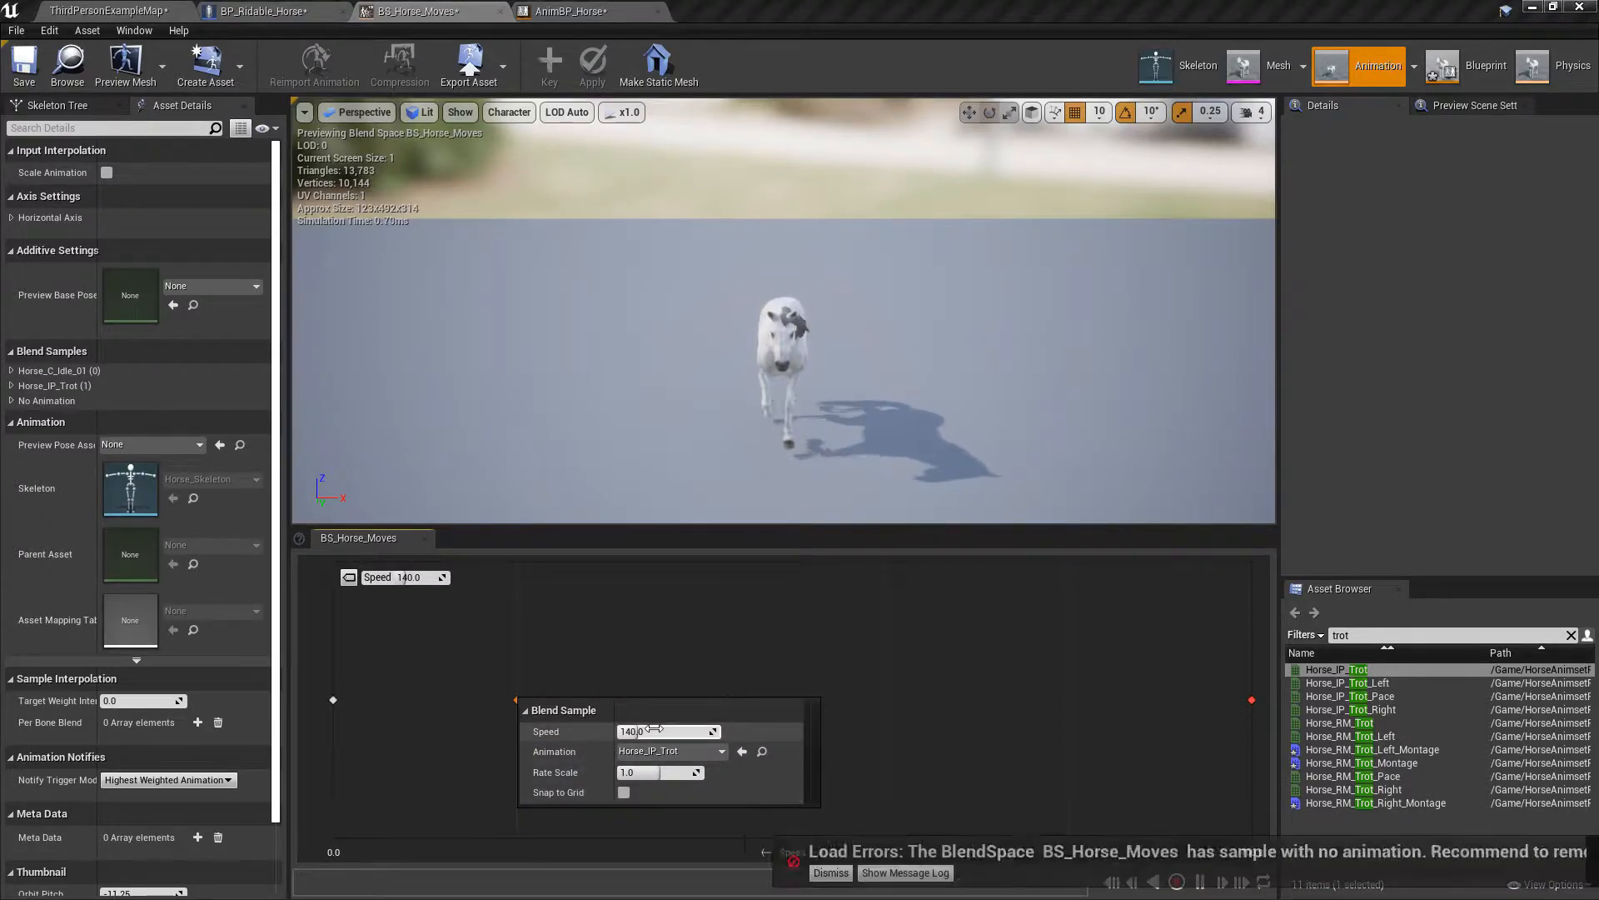
click(655, 730)
text(250)
key(Return)
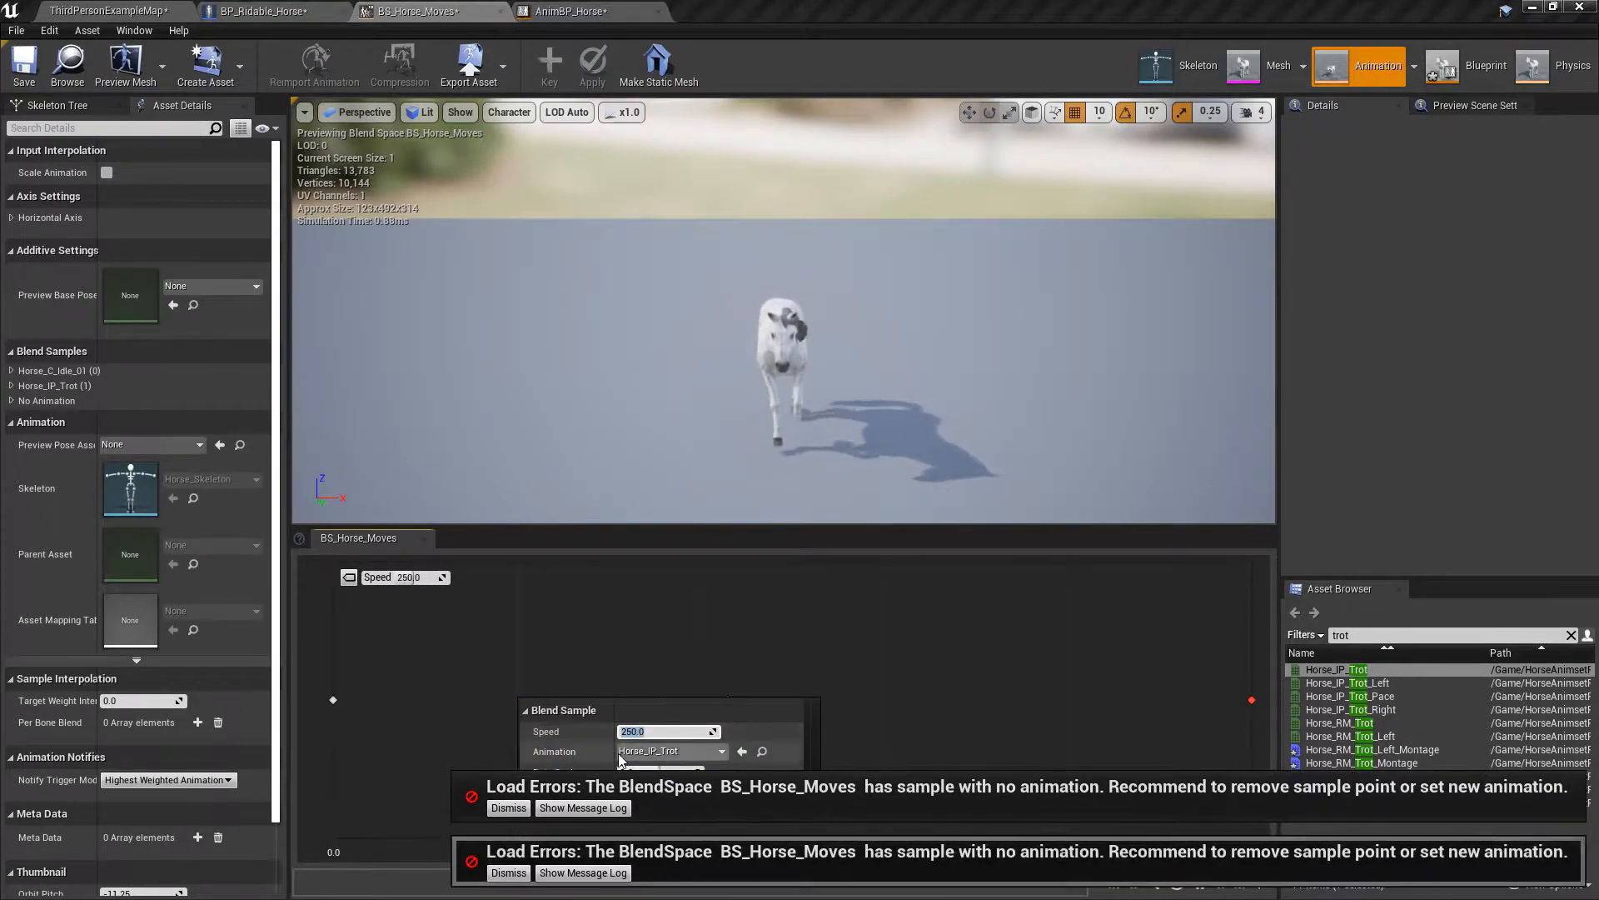
click(505, 807)
click(508, 872)
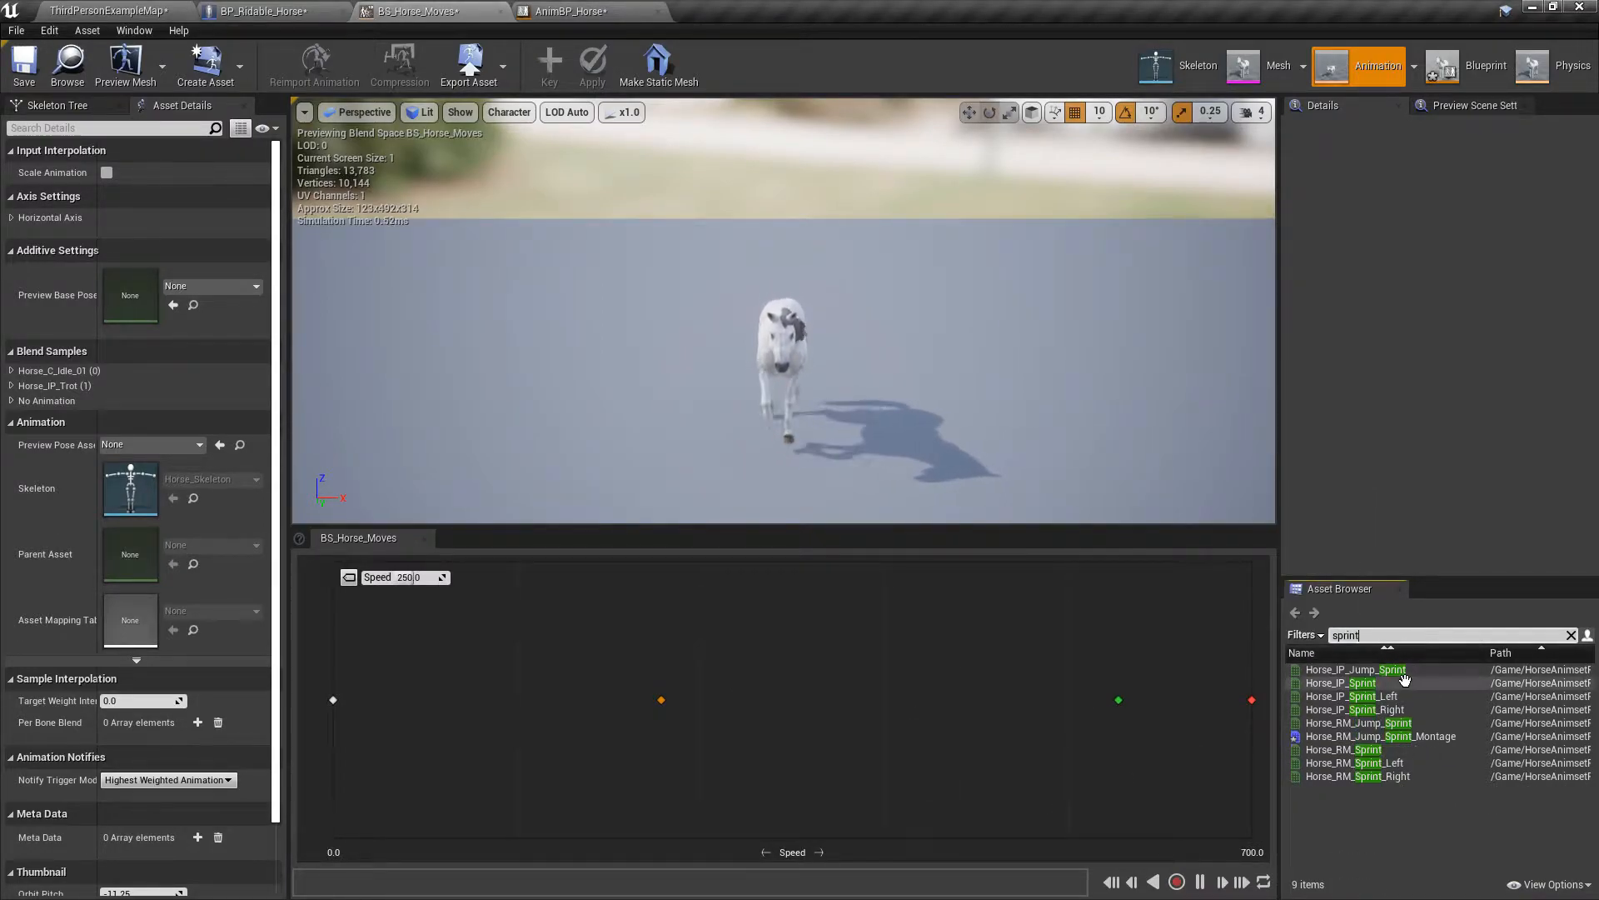
- Assign Horse_IP_Sprint to the sample at speed 700, and save and close BS_Horse_Moves
drag(1405, 681, 1252, 700)
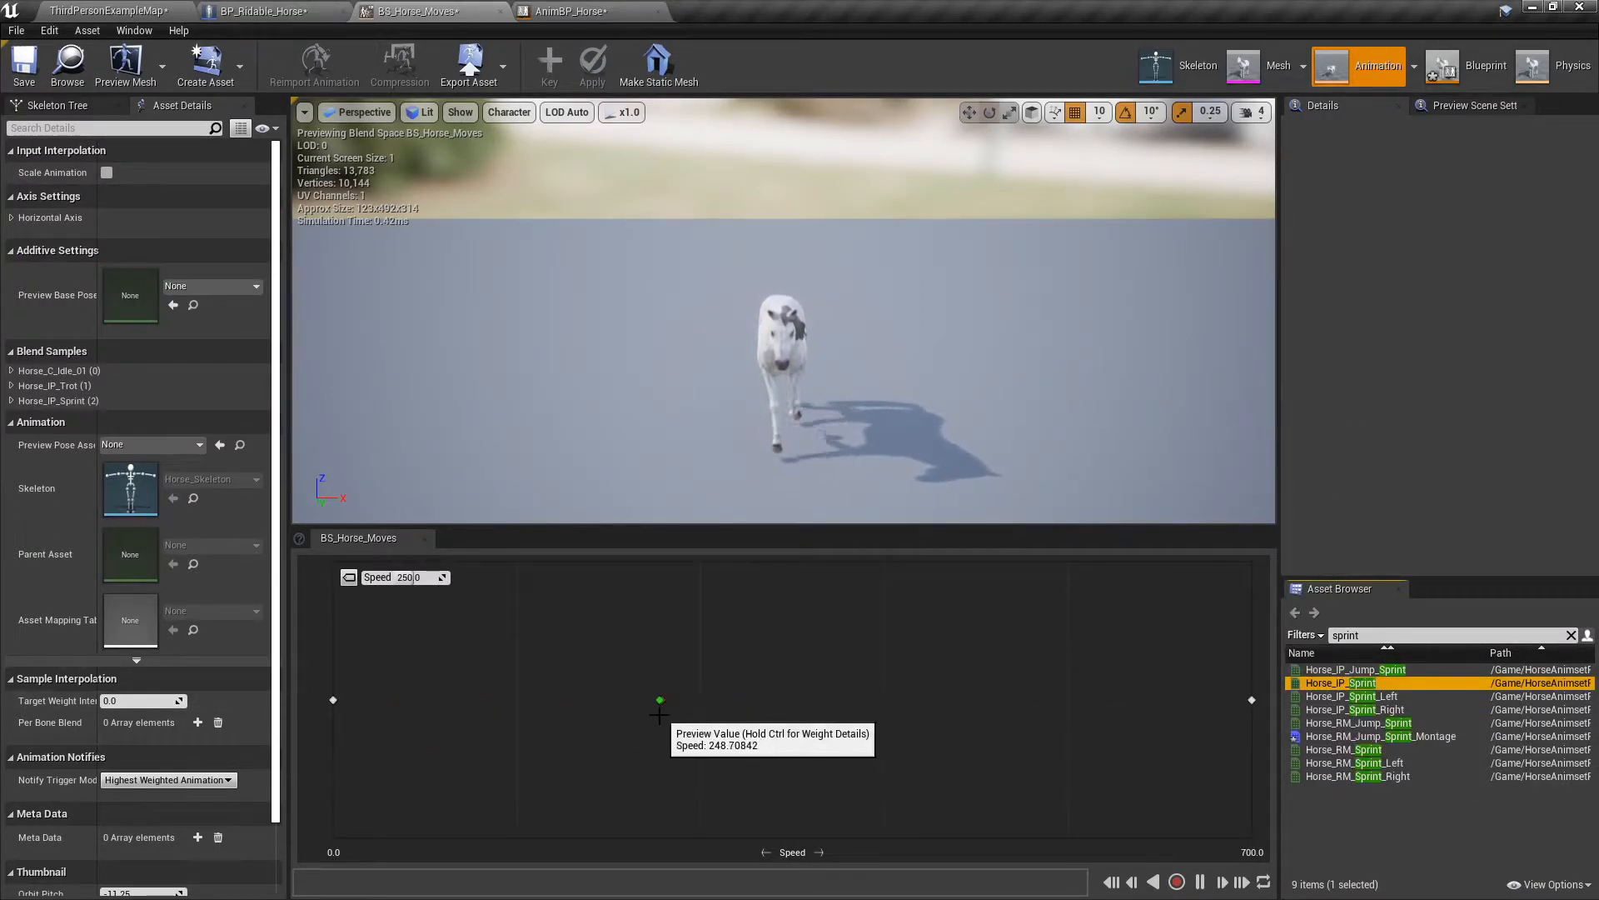
key(ctrl+s)
click(500, 11)
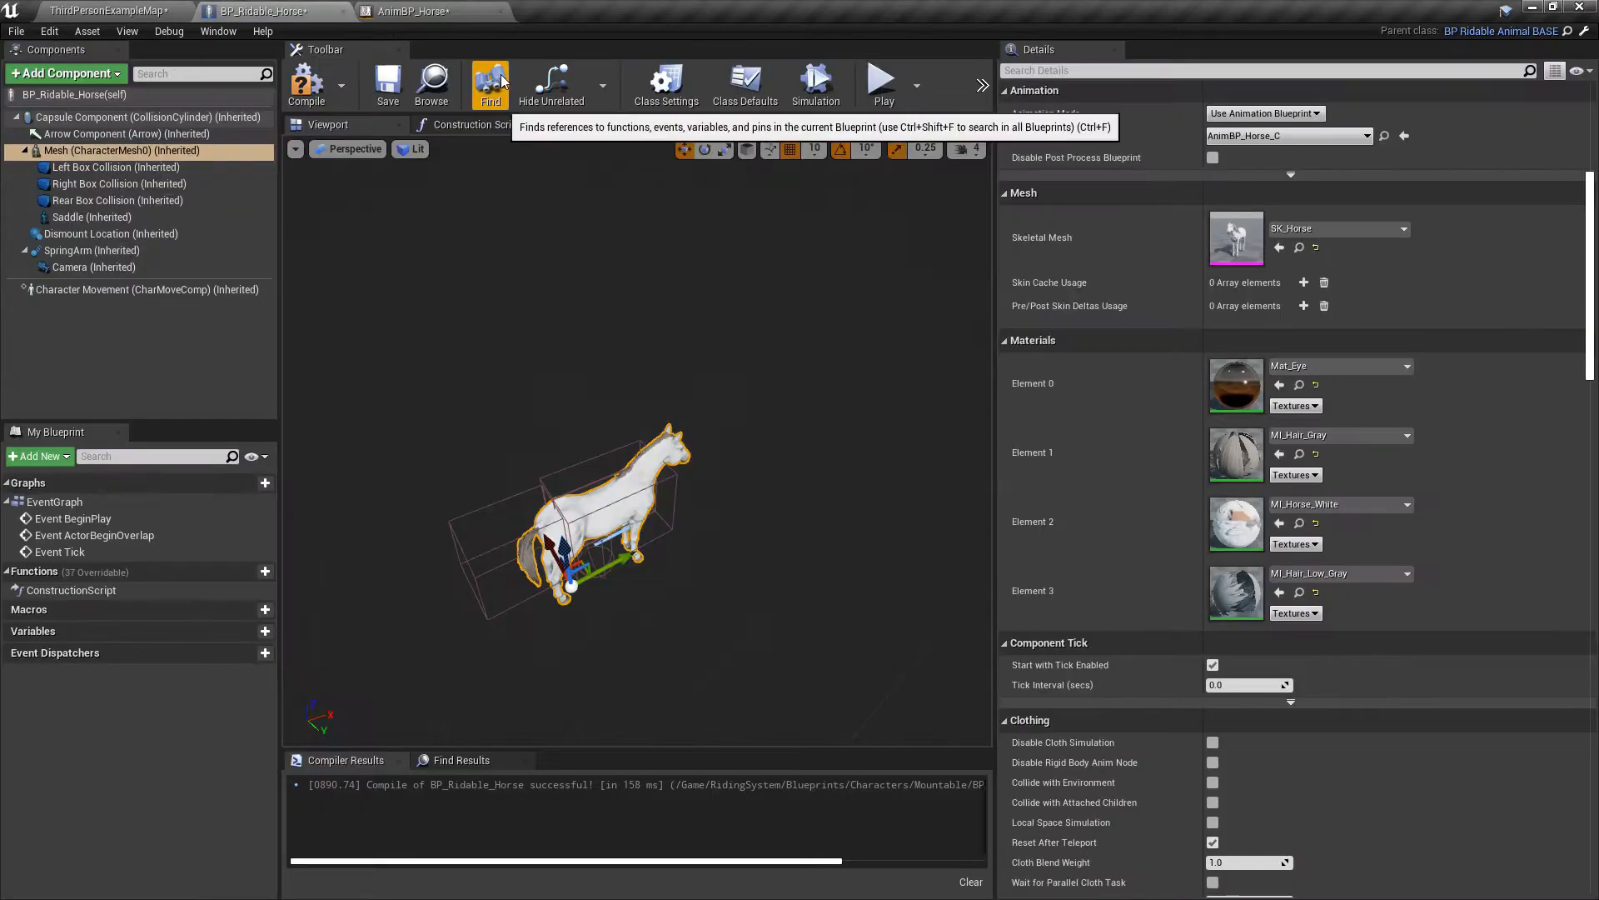
- Compile and save BP_Ridable_Horse and return to the ThirdPersonExampleMap level
click(190, 152)
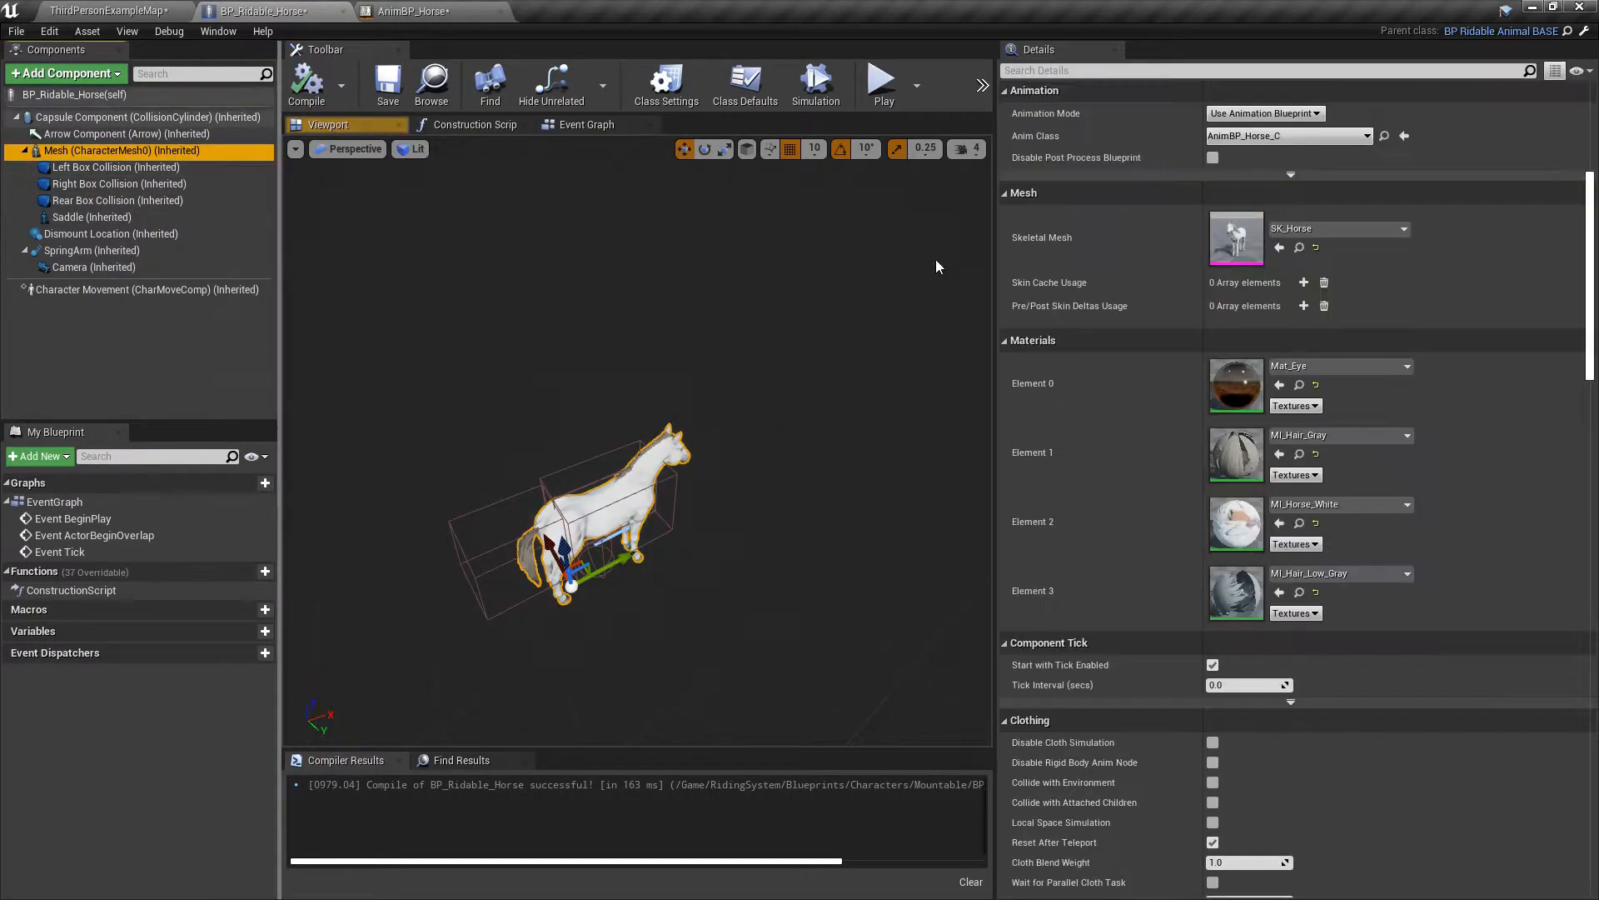
click(387, 84)
click(109, 11)
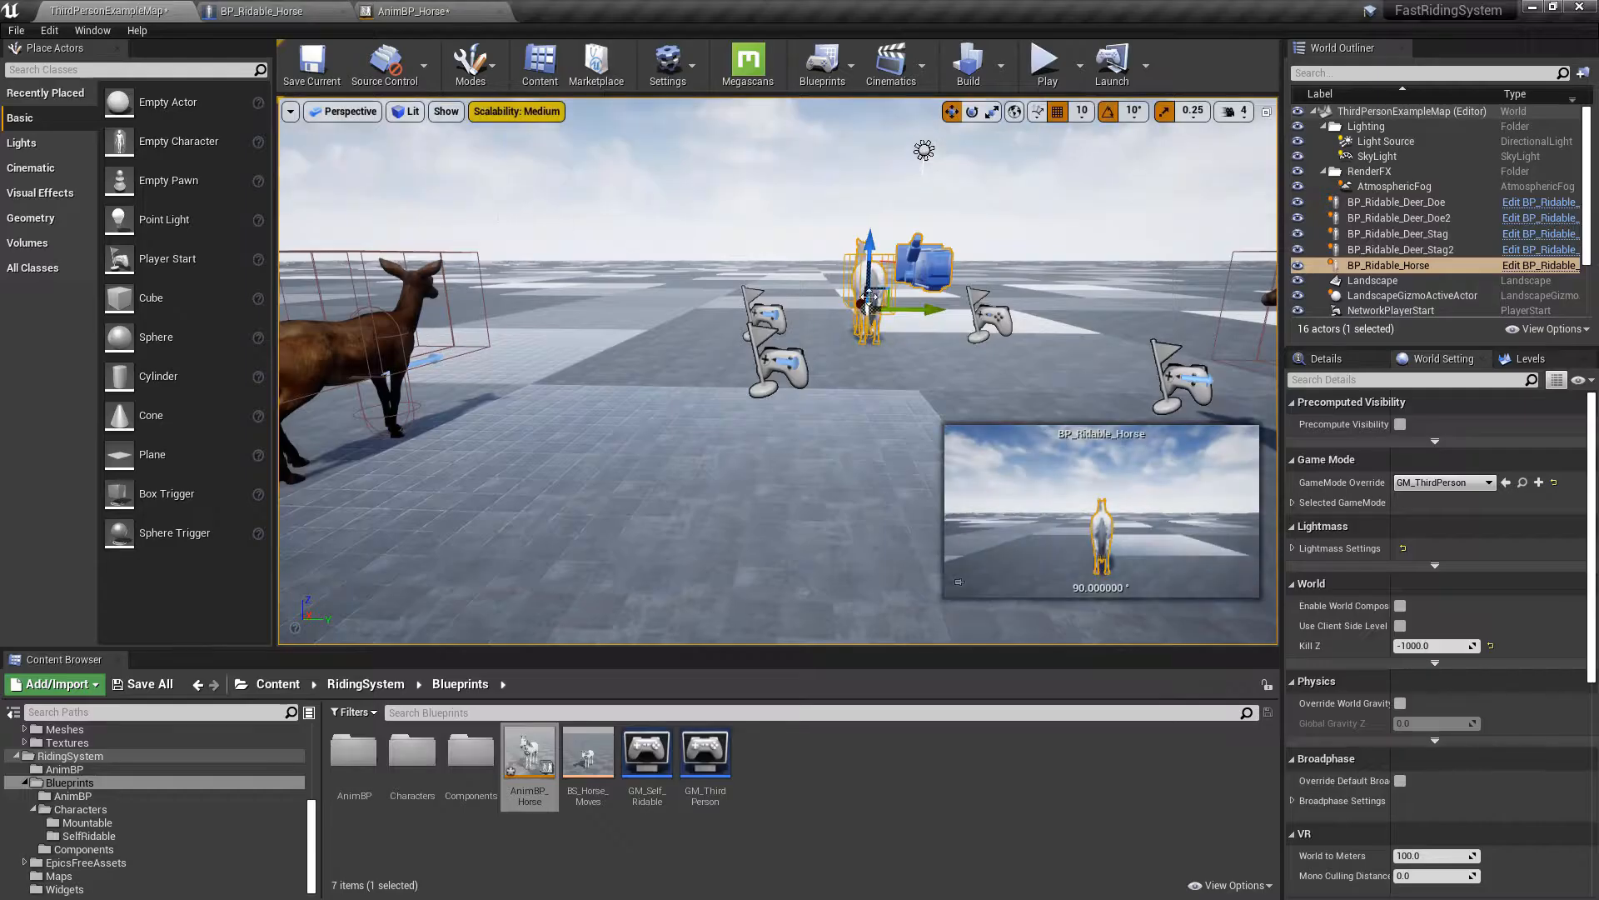
- Play the level, walk the character to the horse and mount it to check the rider's seat, then release the mouse cursor
click(1045, 64)
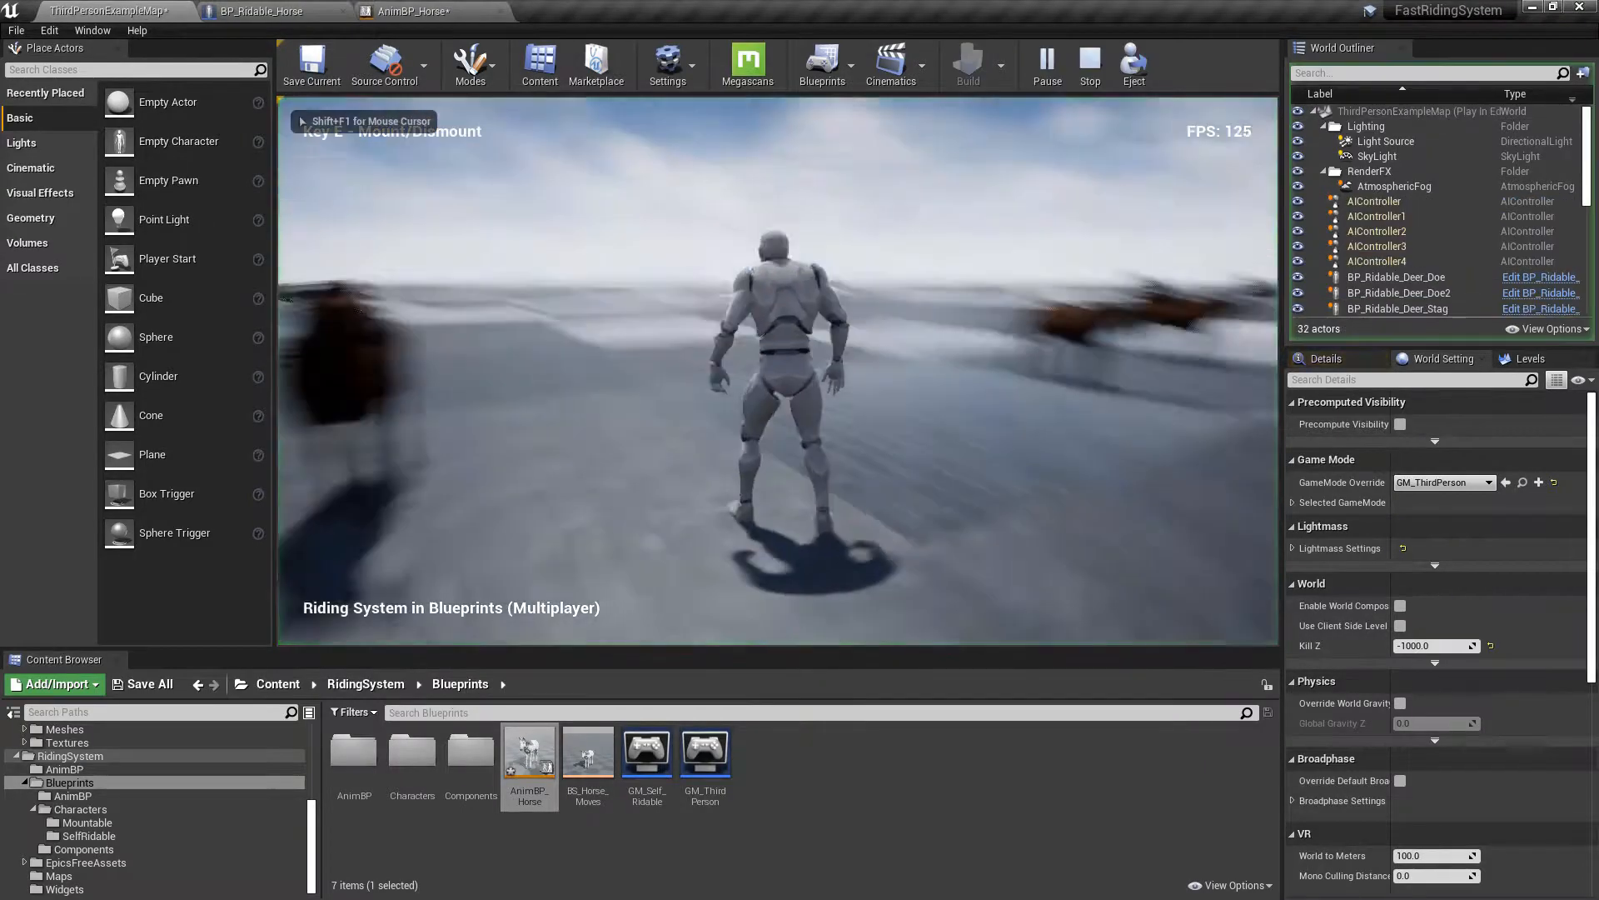
key(a)
key(s)
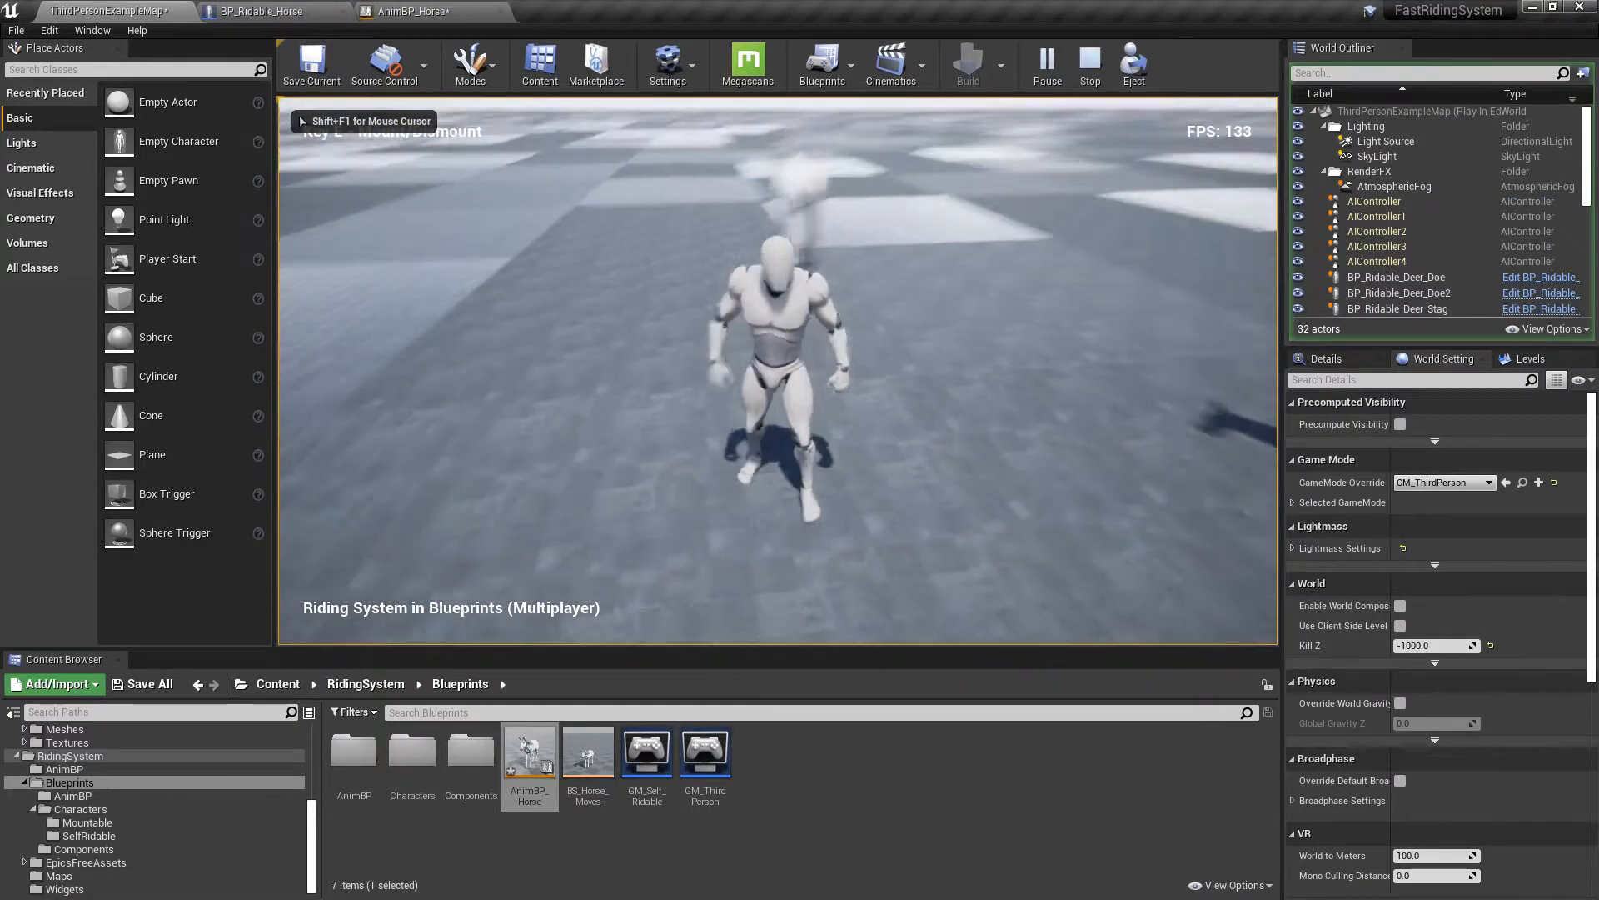
key(w)
key(e)
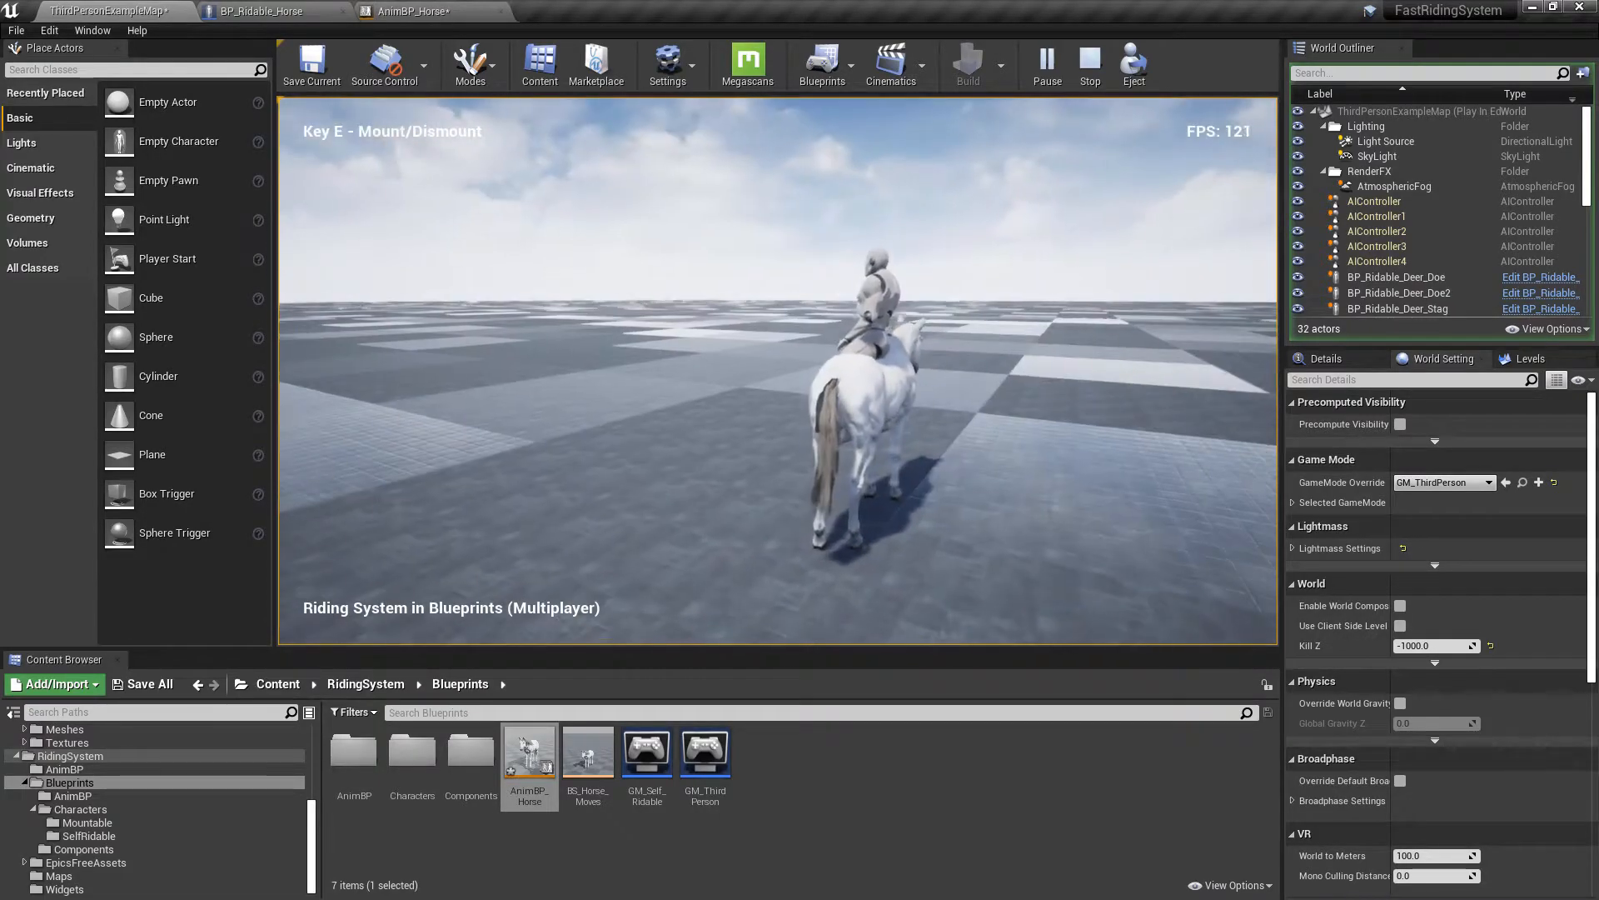
key(shift+F1)
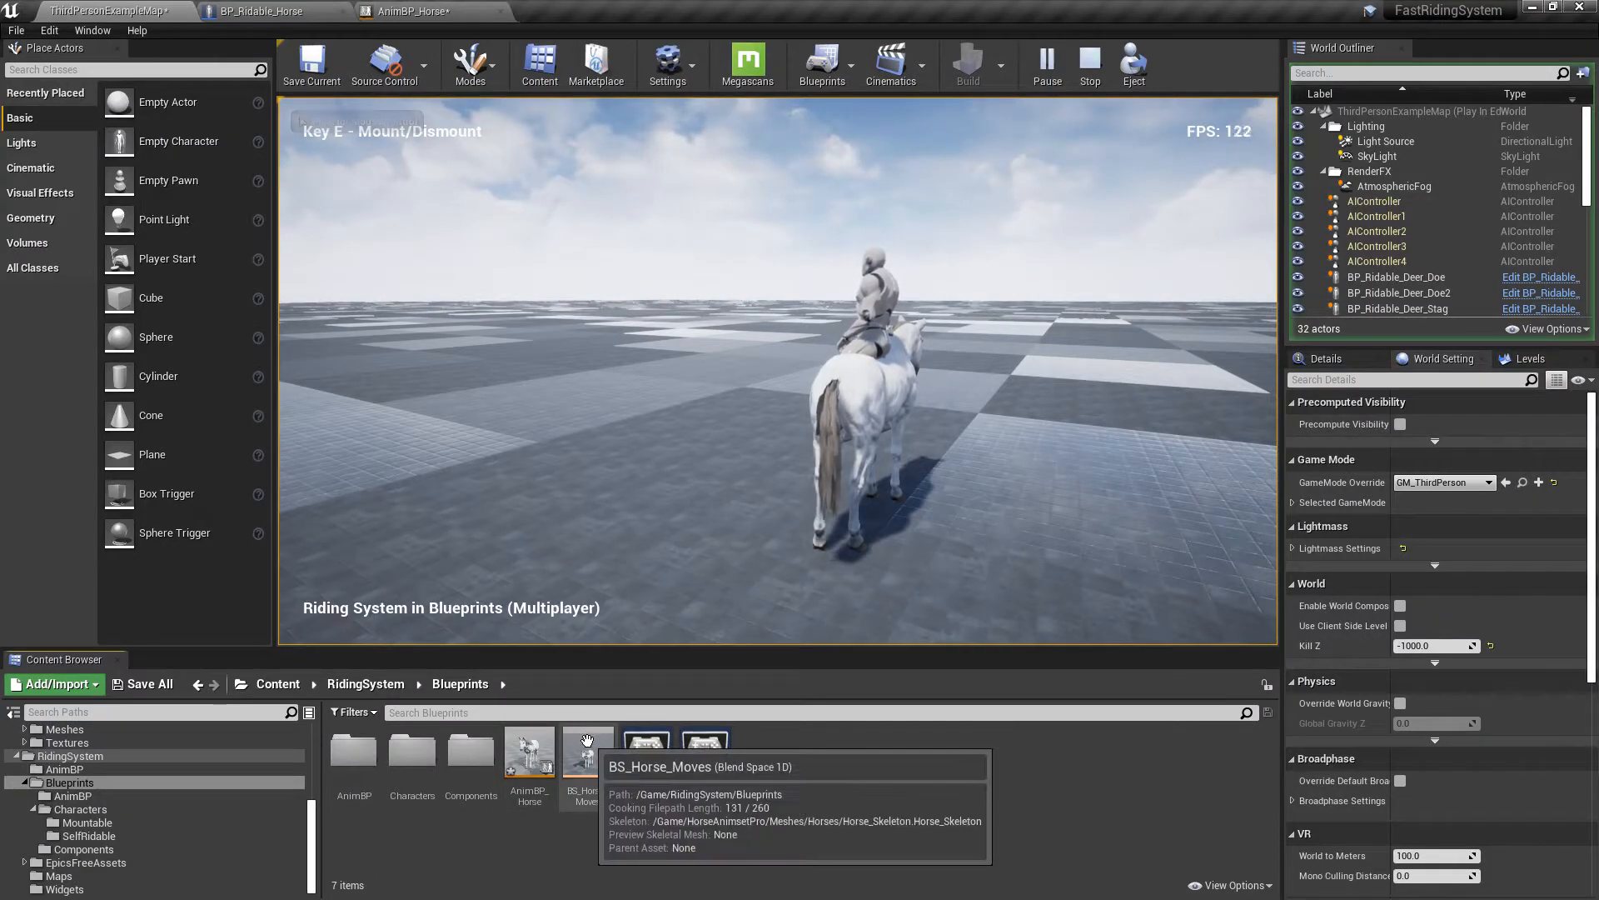
- Open Horse_Skeleton from AnimBP_Horse in a separate enlarged window over the running level and show its skeleton tree
double_click(528, 747)
click(1178, 66)
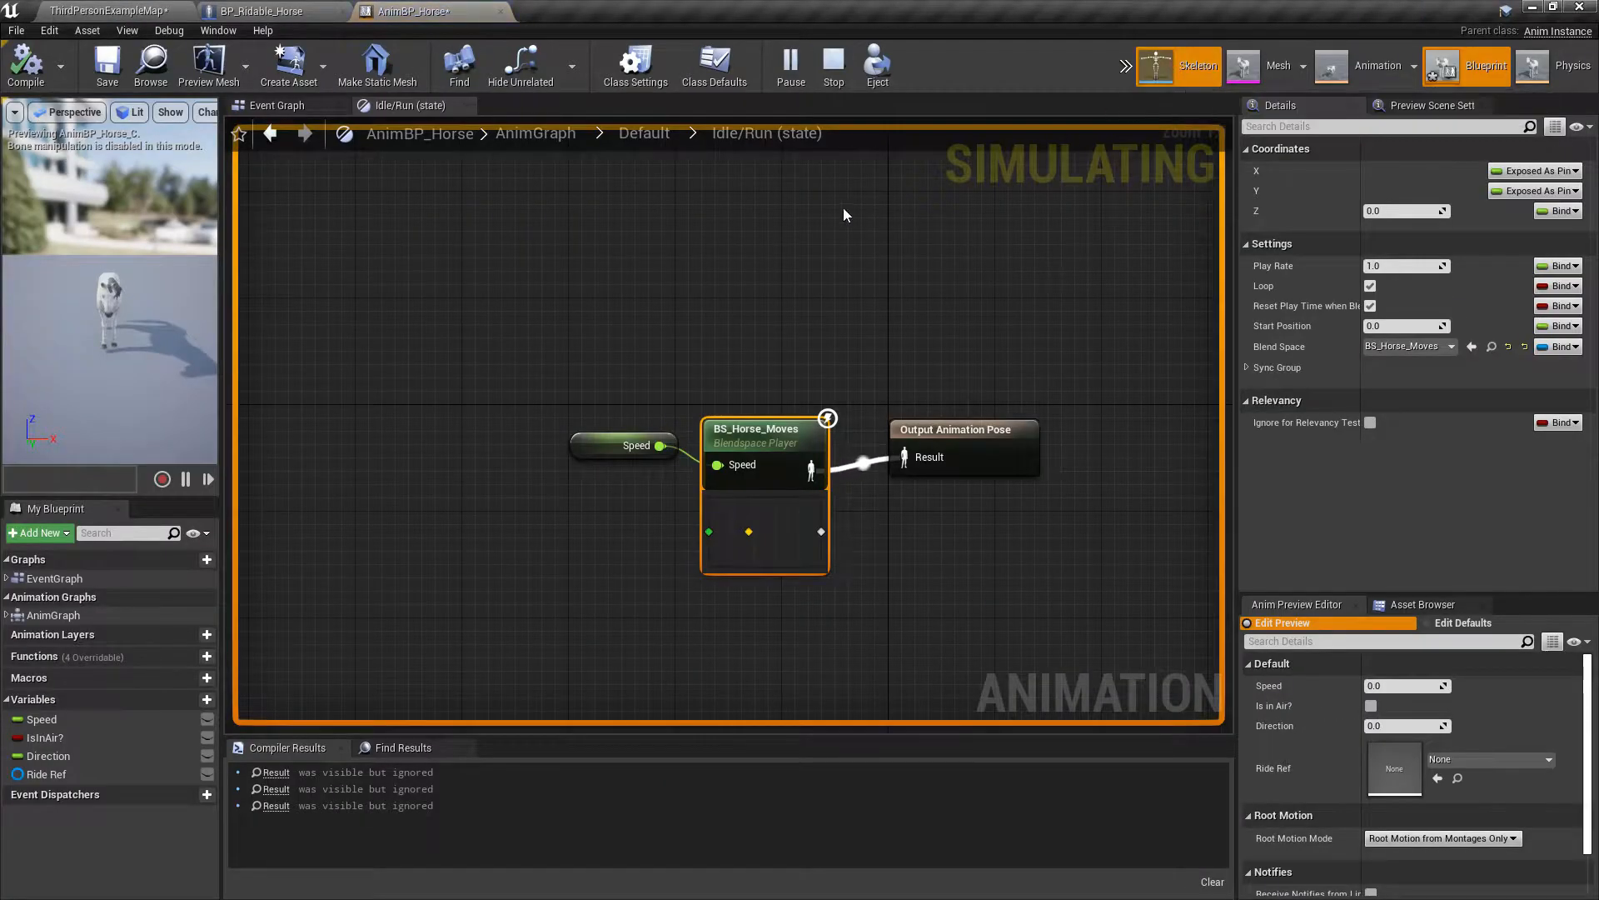
drag(587, 16, 874, 348)
click(159, 10)
drag(671, 368, 486, 421)
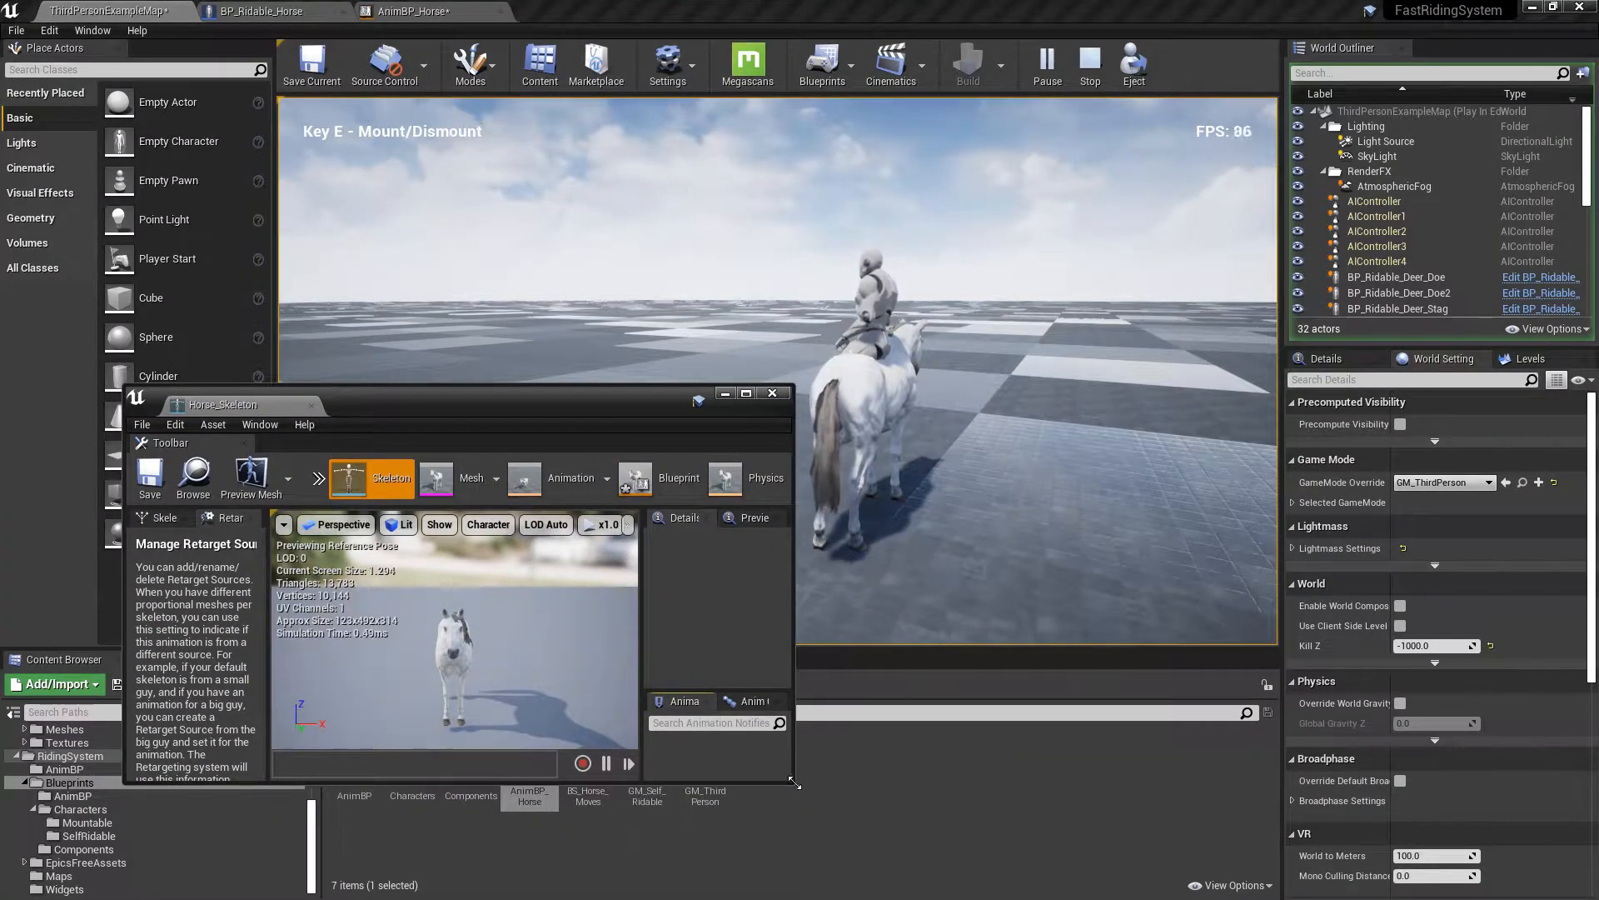
drag(930, 836, 1115, 885)
click(179, 518)
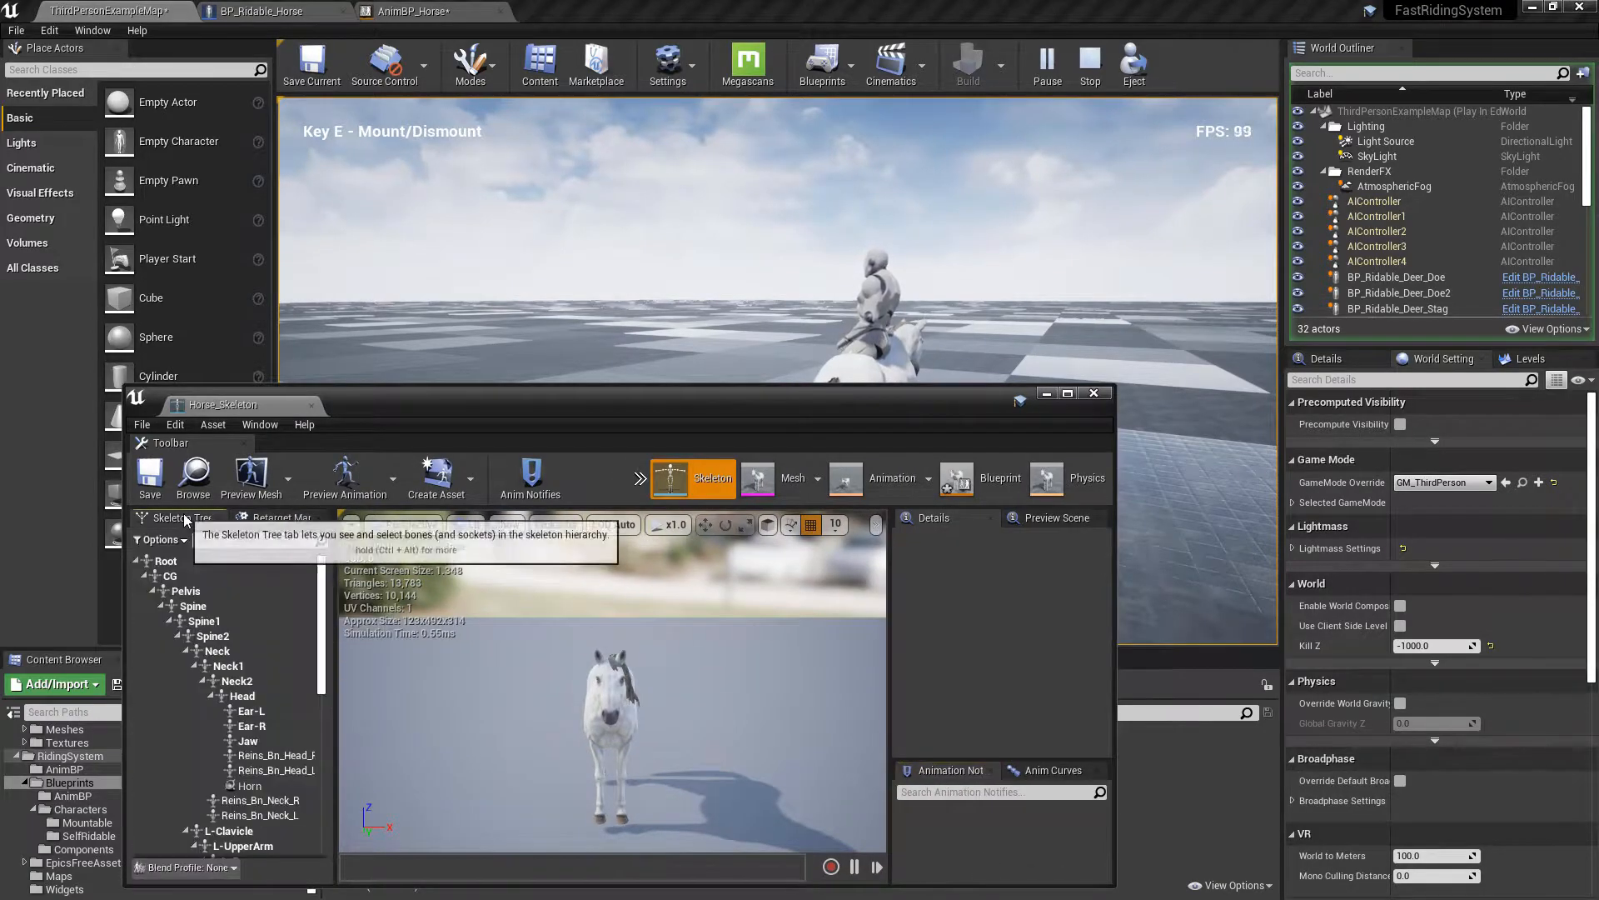
- Rotate the skeleton's MountPoint socket in 90-degree turns so the mounted rider faces forward, and close the Horse_Skeleton window
scroll(232, 667, down, 6)
click(223, 735)
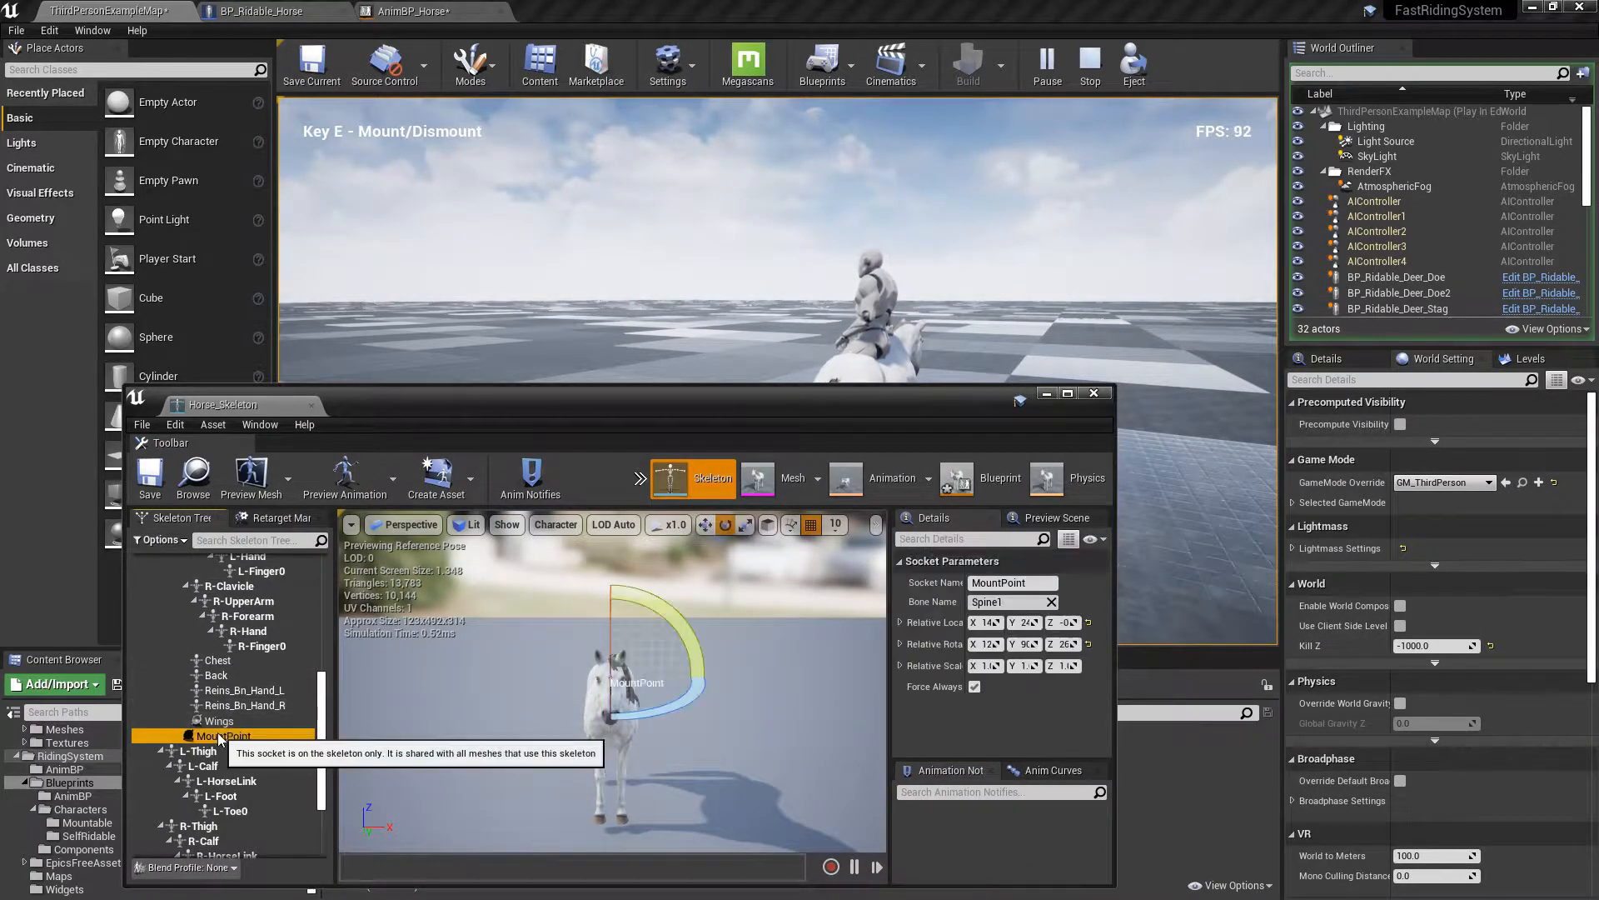
drag(781, 409, 837, 430)
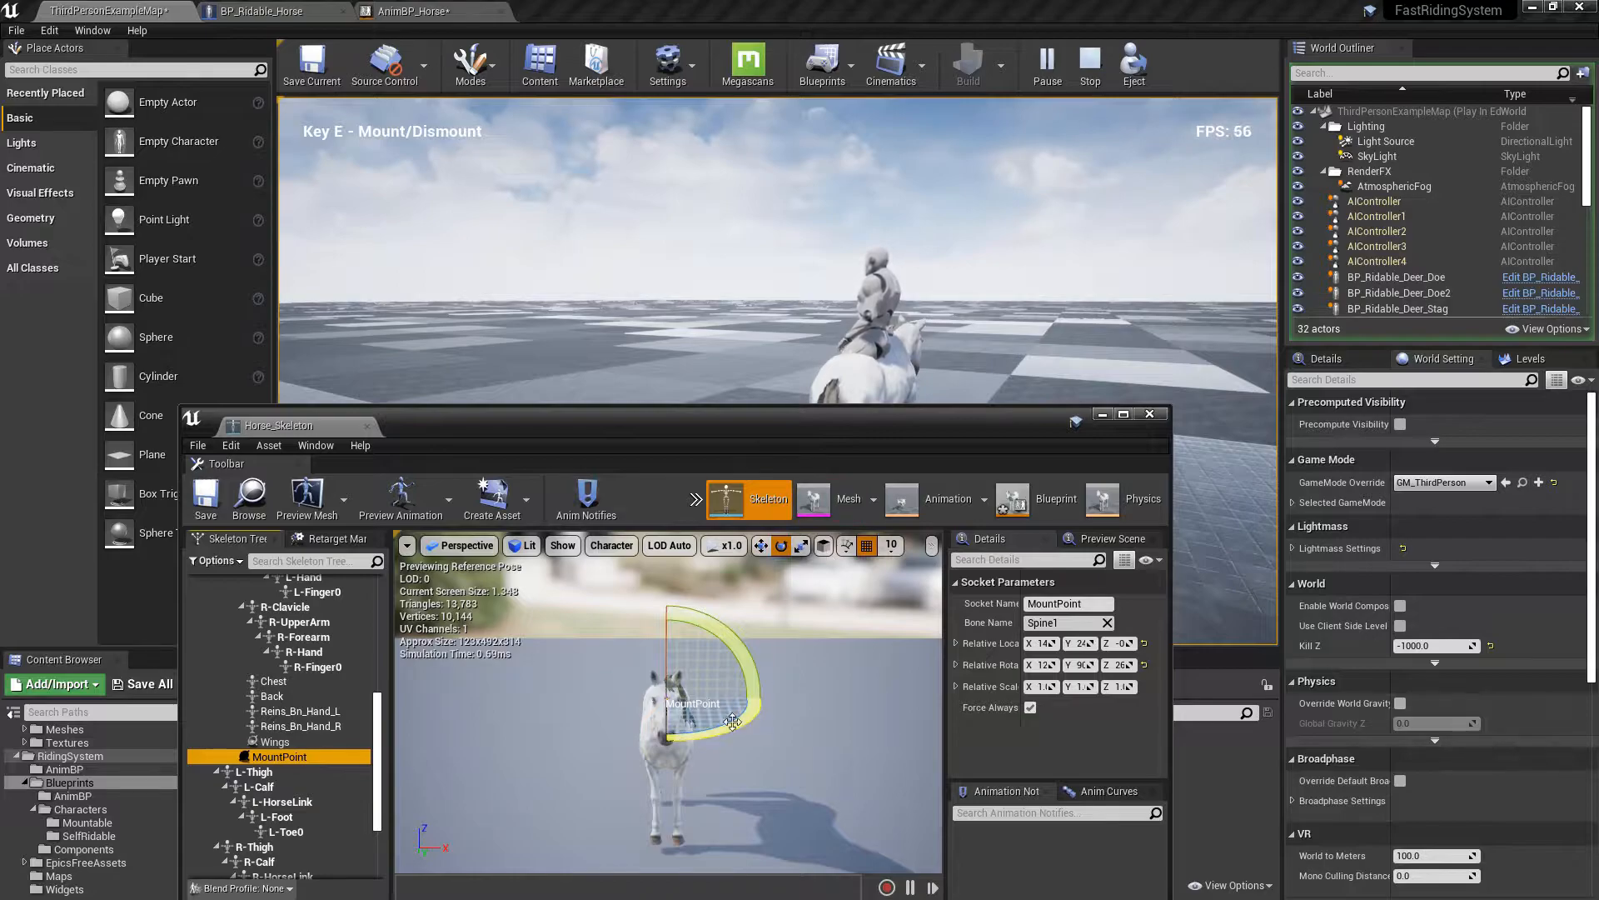
right_drag(728, 722, 798, 714)
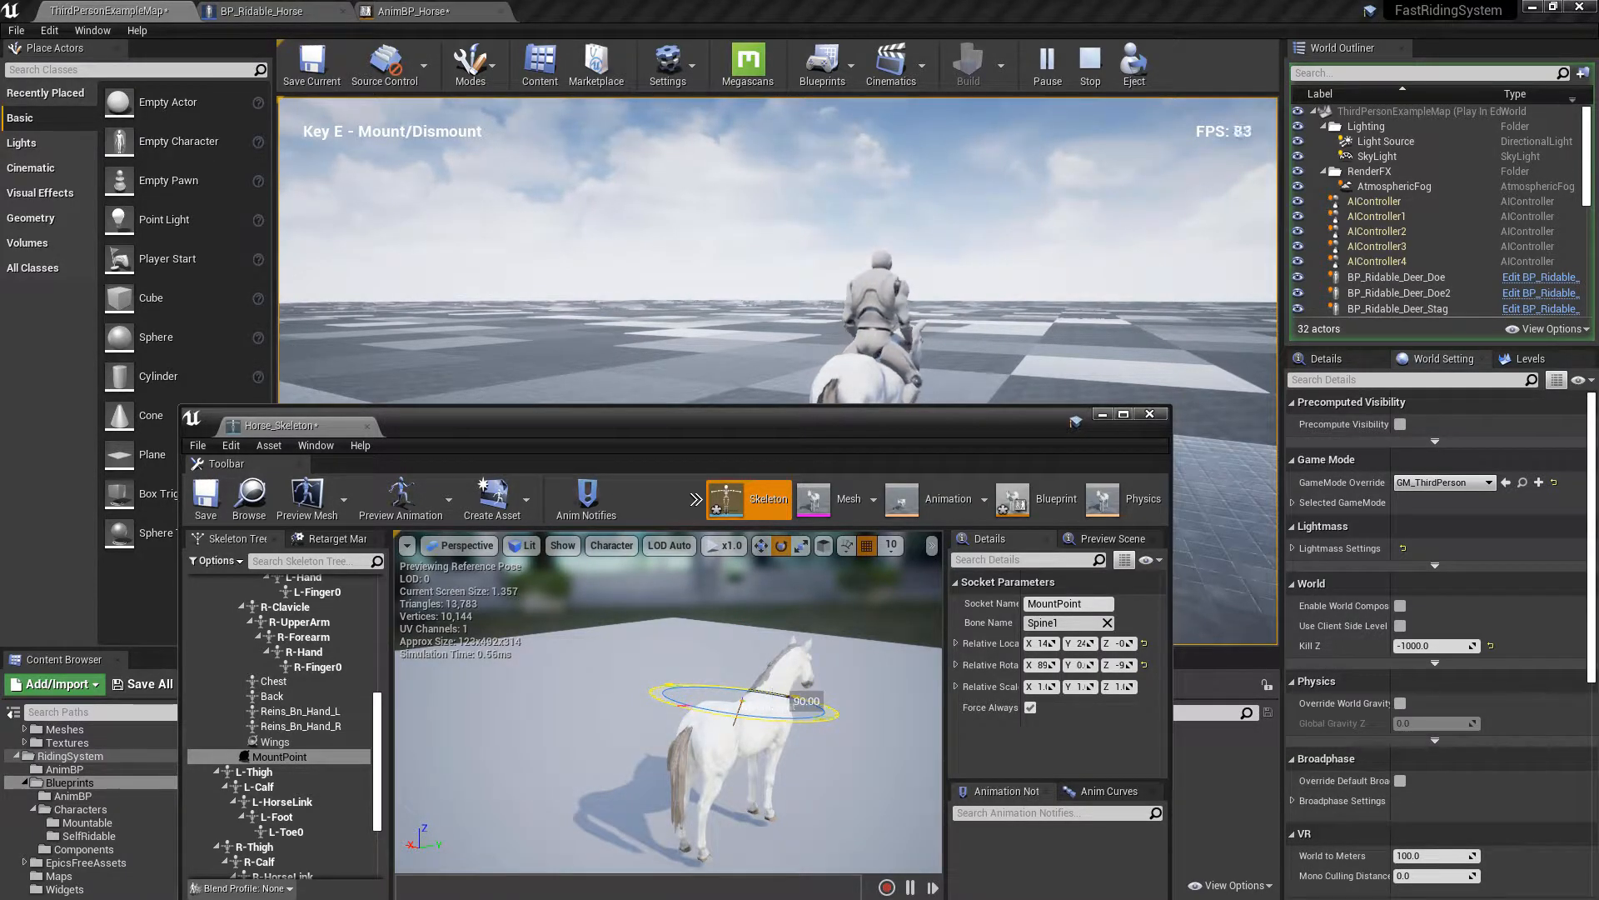
click(1149, 414)
- Ride the horse around the running level, turning and jumping, to check the rider's seat and the movement animations
click(1036, 336)
key(w)
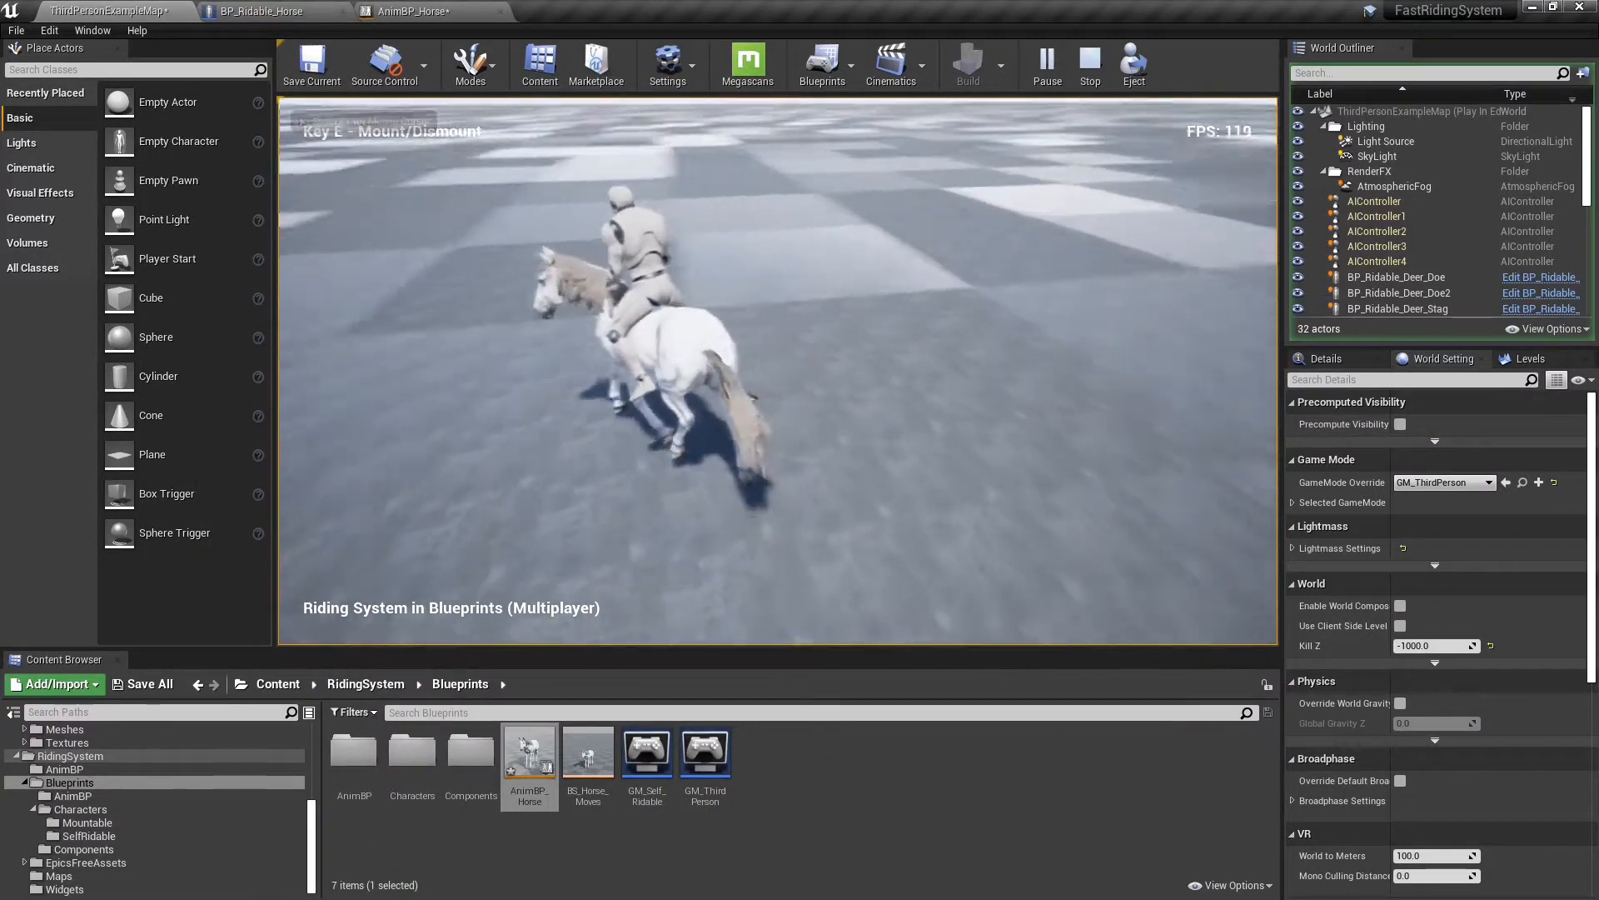
key(d)
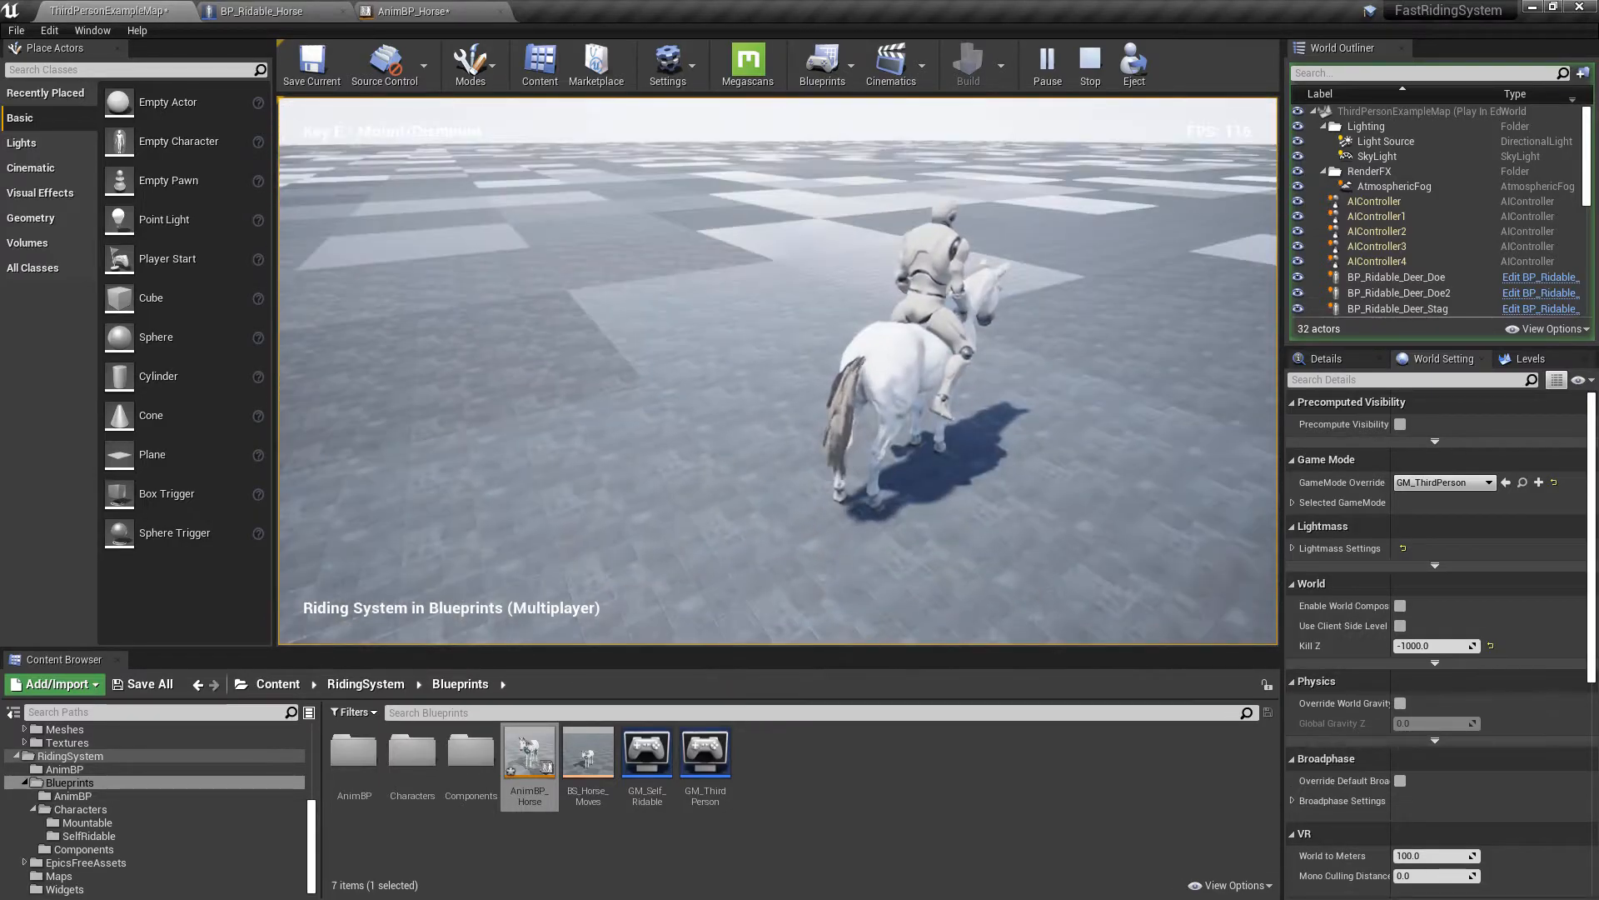
key(space)
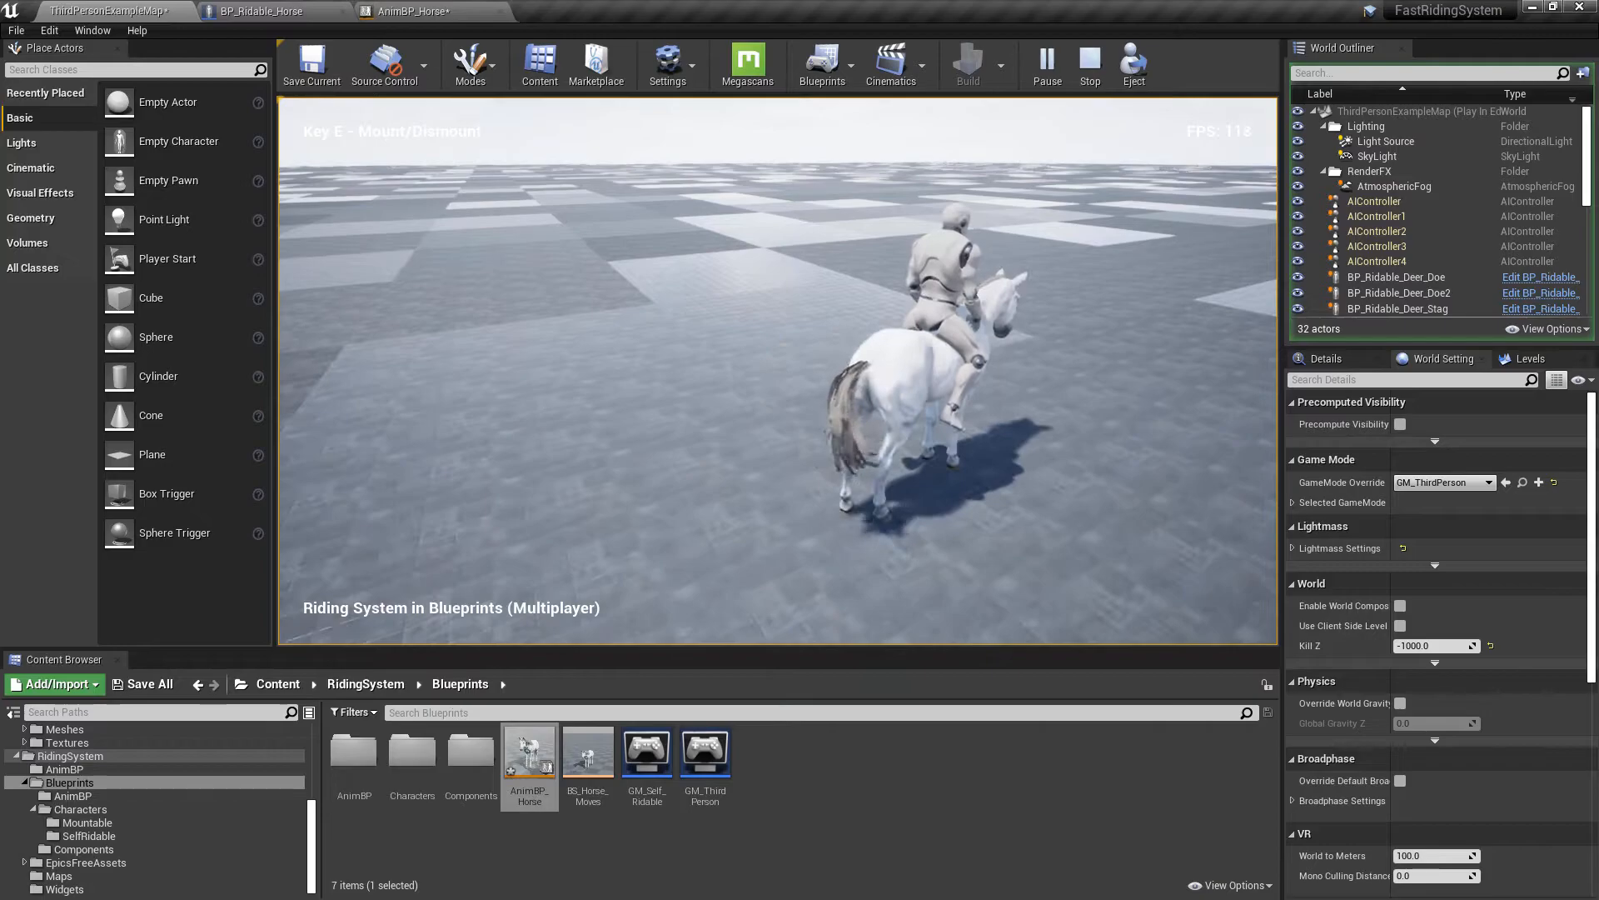
key(w)
key(space)
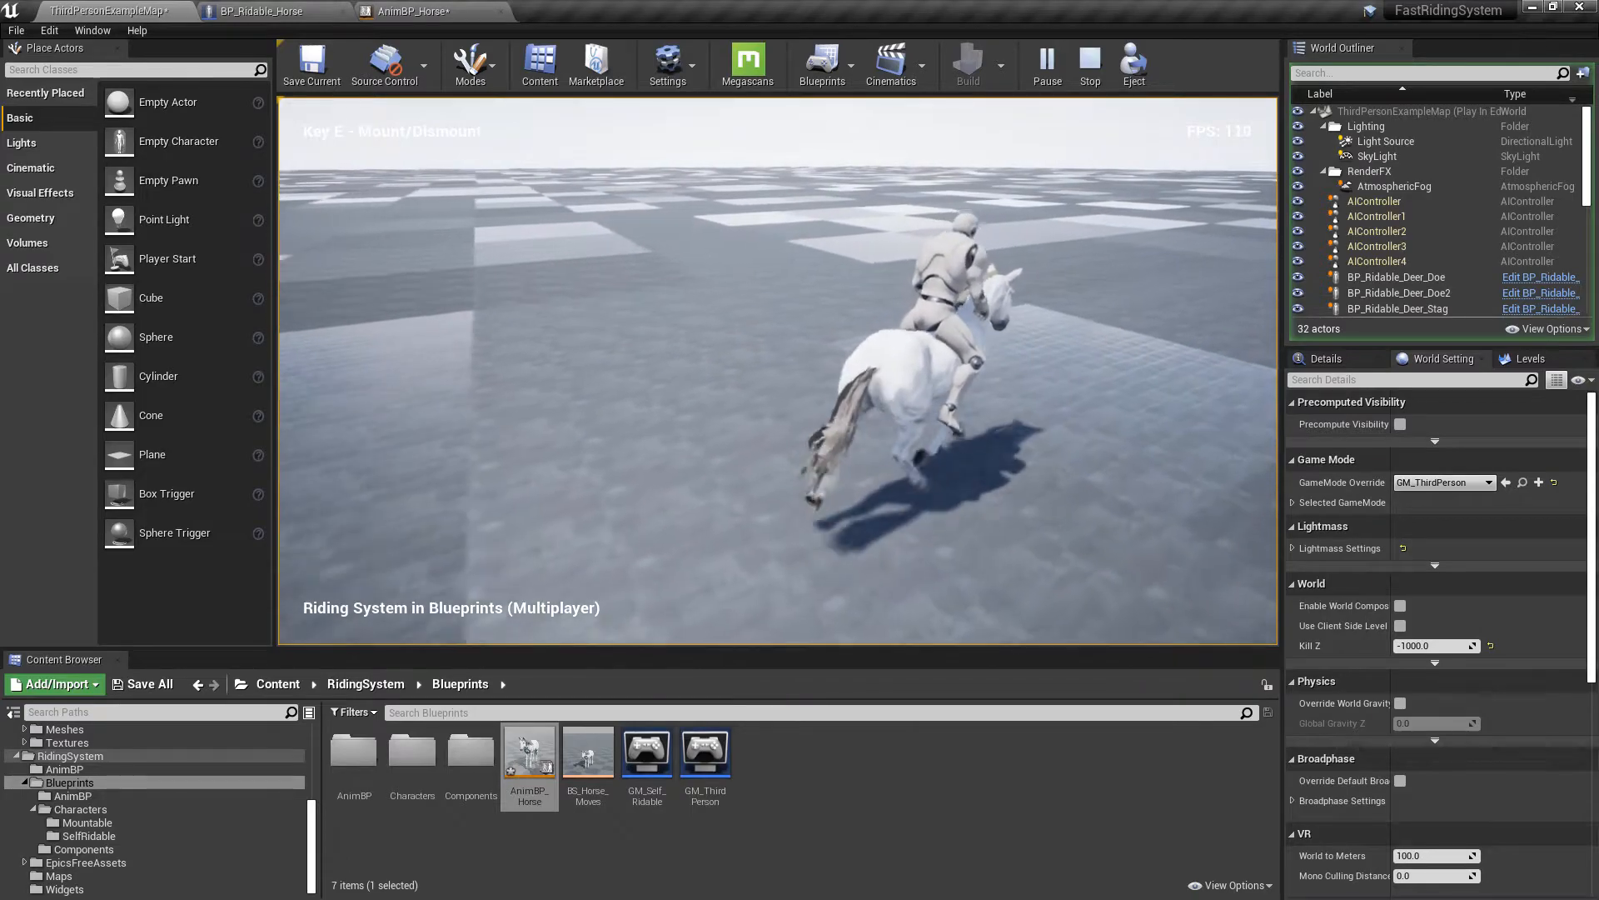
- Stop the play session and save all modified assets, including AnimBP_Horse, Horse_Skeleton and the level
key(Escape)
click(150, 682)
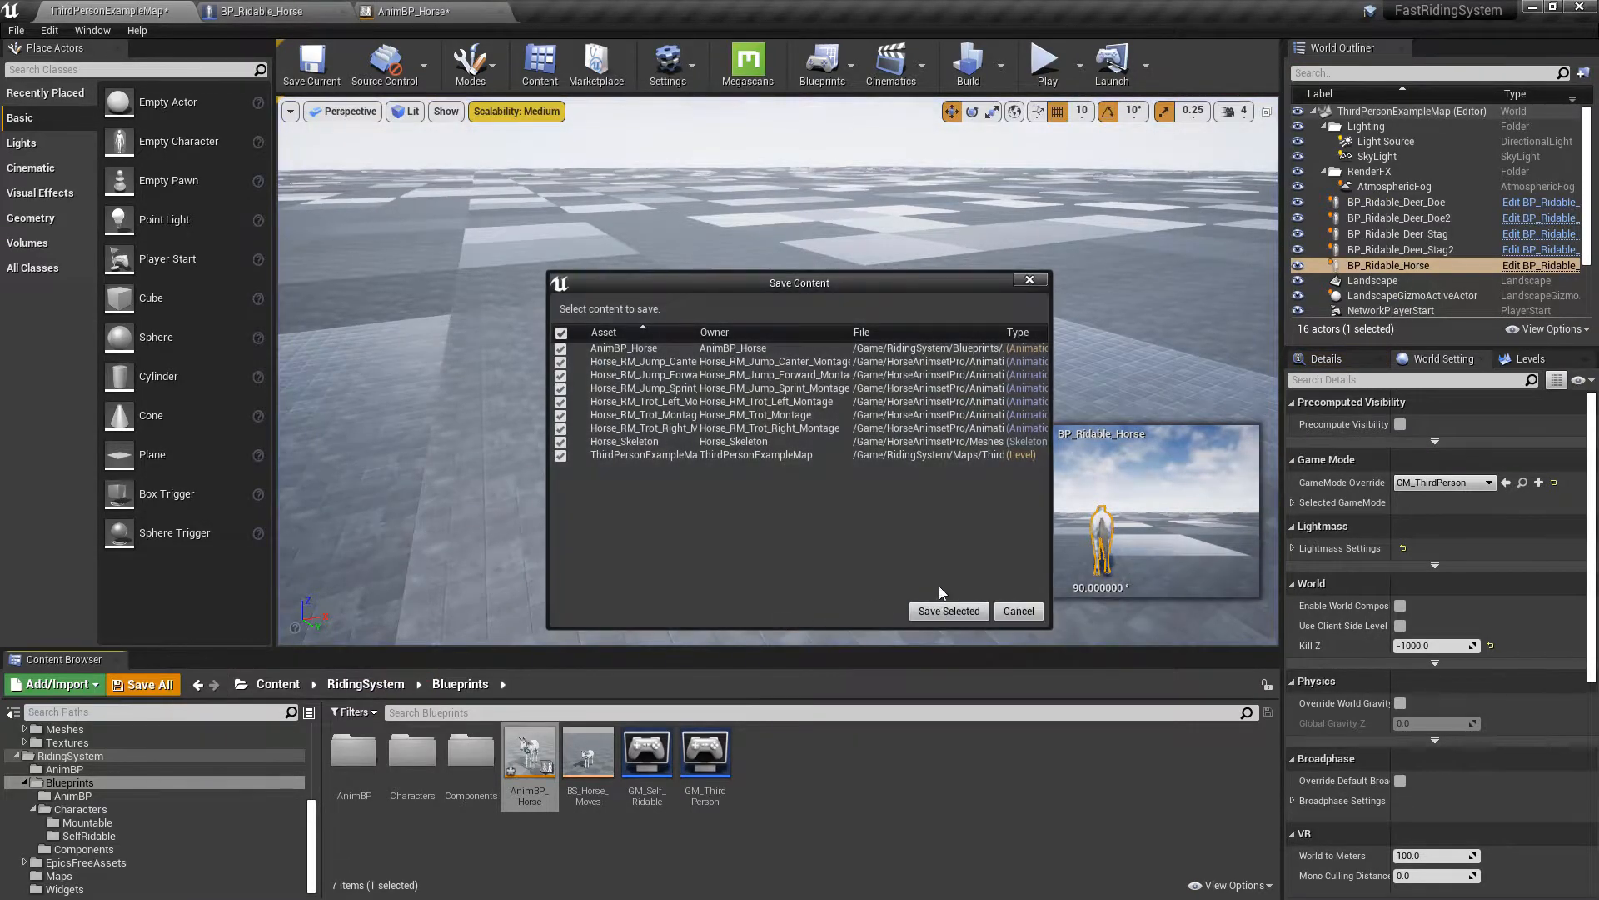
click(944, 608)
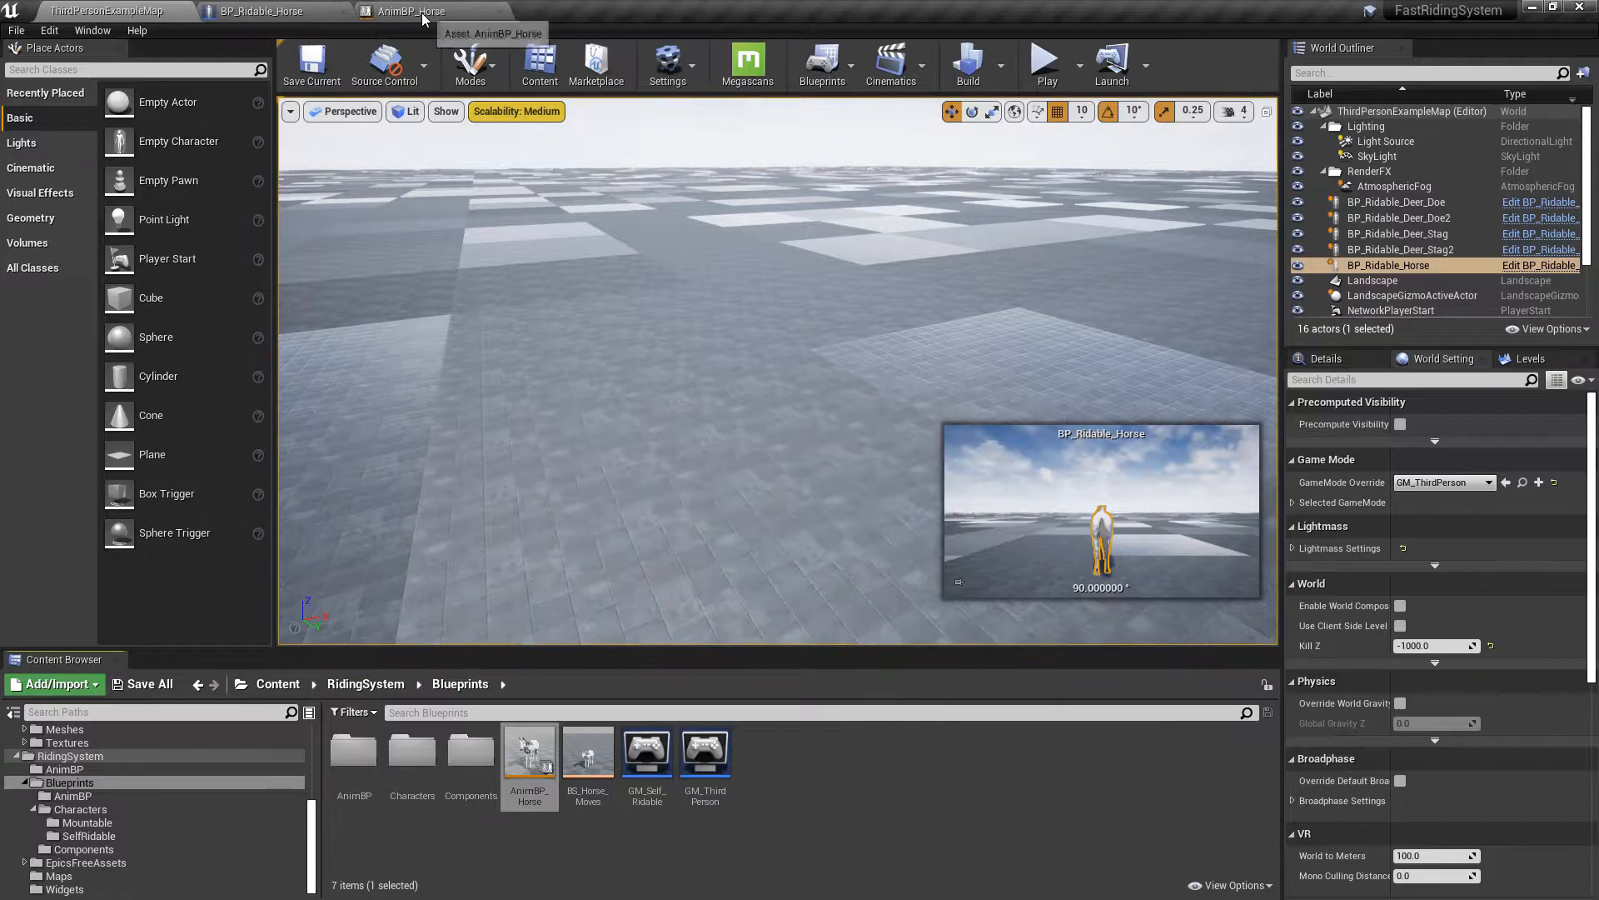
- Close AnimBP_Horse and show the class defaults of BP_Ridable_Horse
click(422, 15)
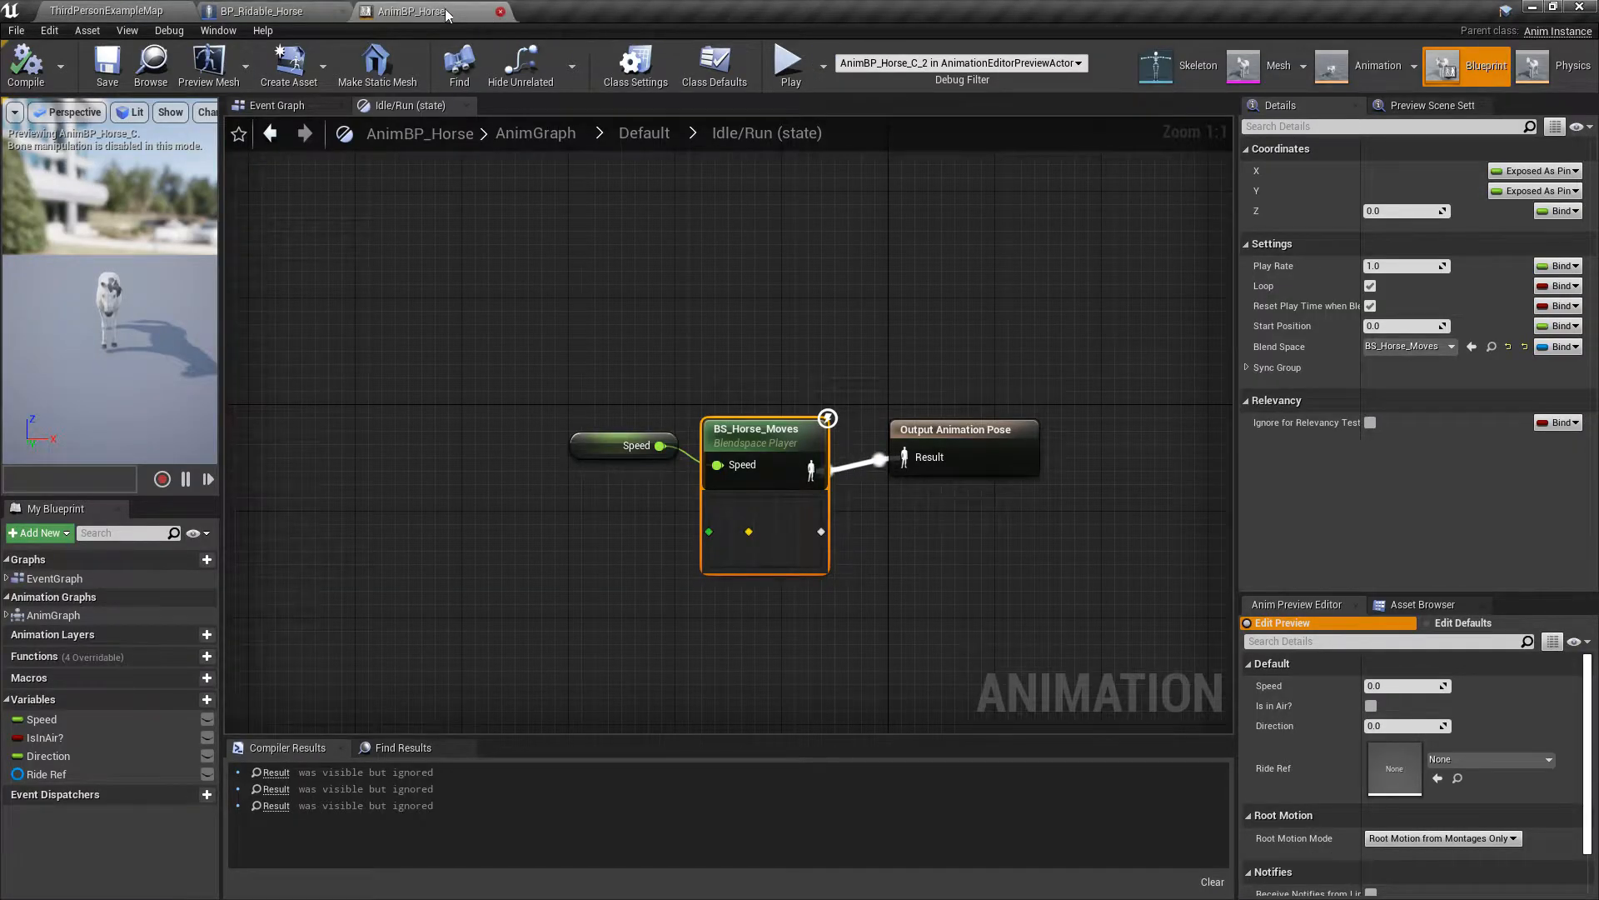
click(500, 11)
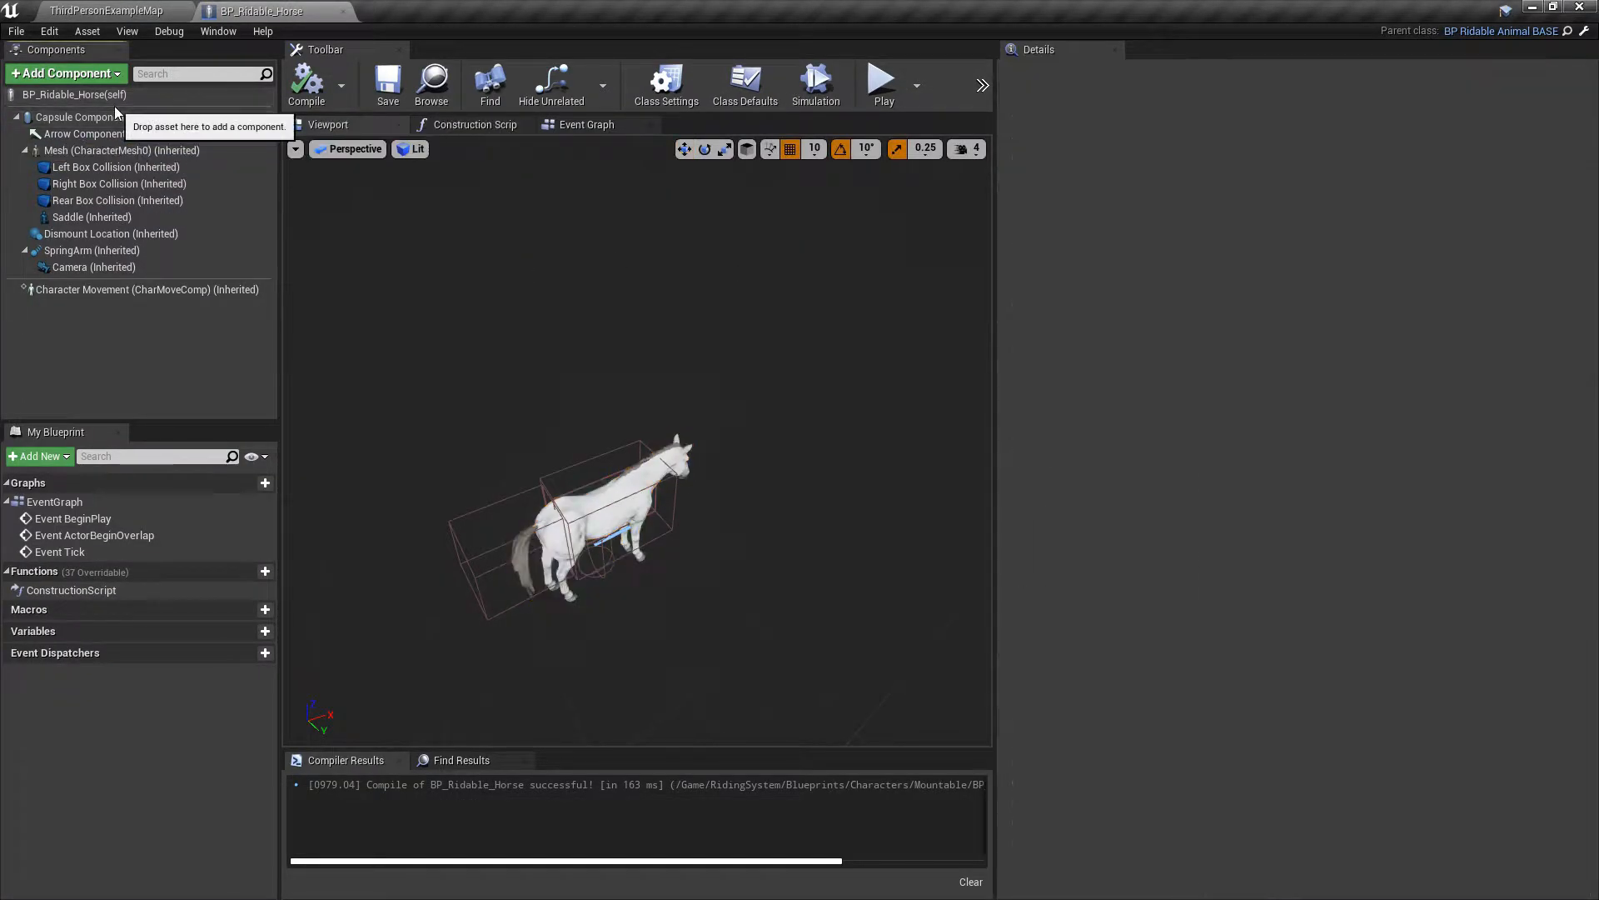
click(67, 96)
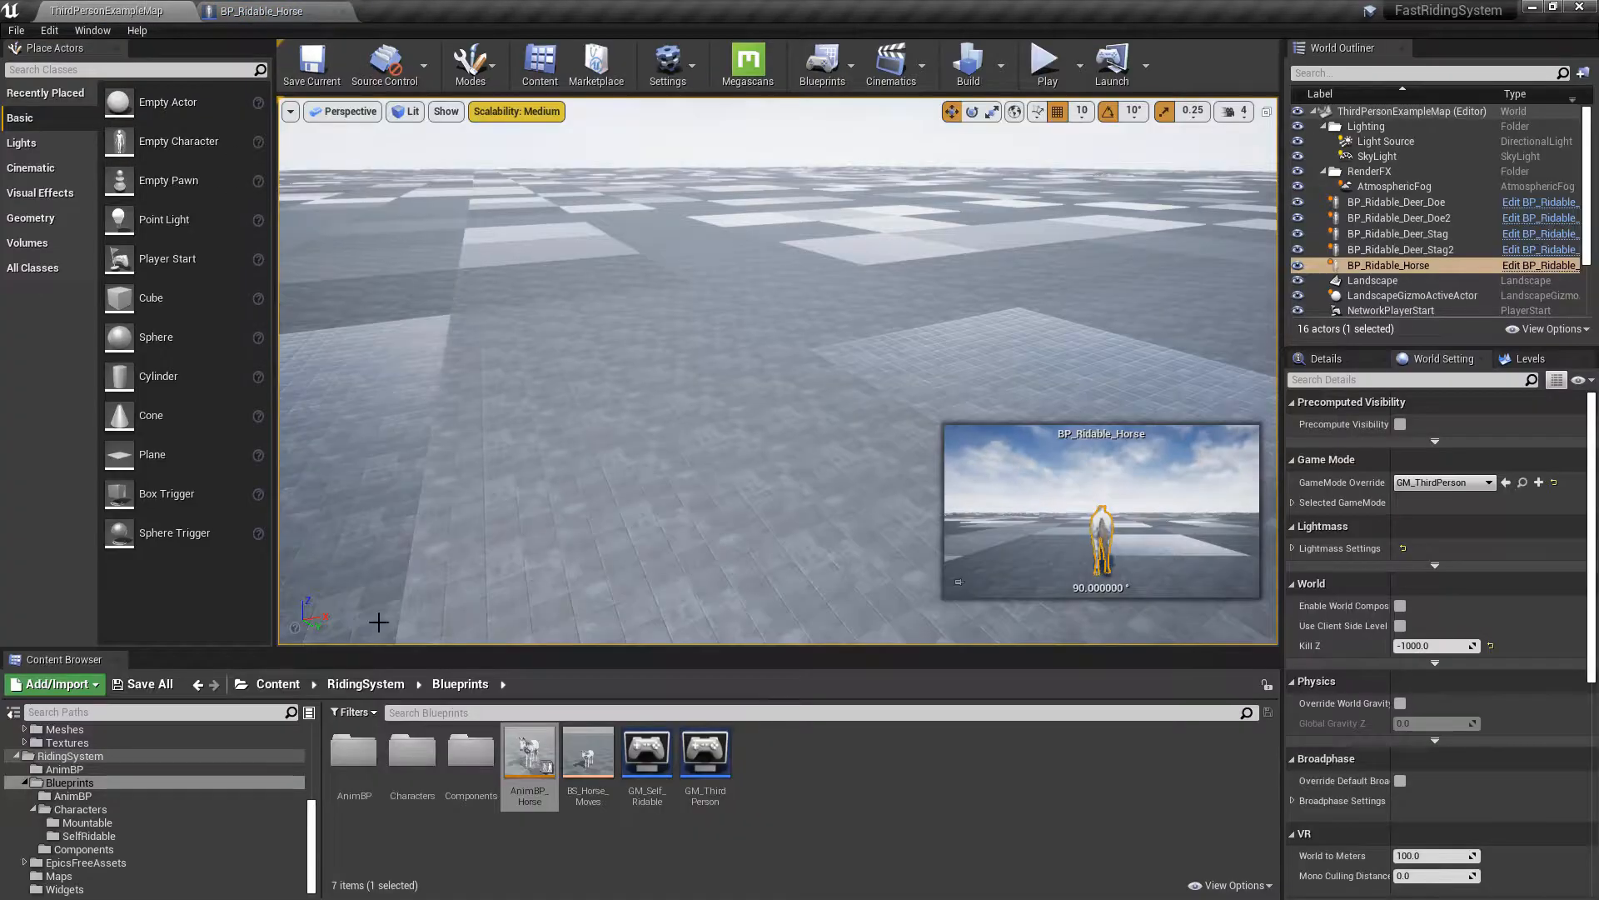
- Create anim montages from Horse_RM_Sprint, Horse_RM_Sprint_Left and Horse_RM_Sprint_Right in HorseAnimsetPro's RootMotion folder
scroll(206, 746, up, 5)
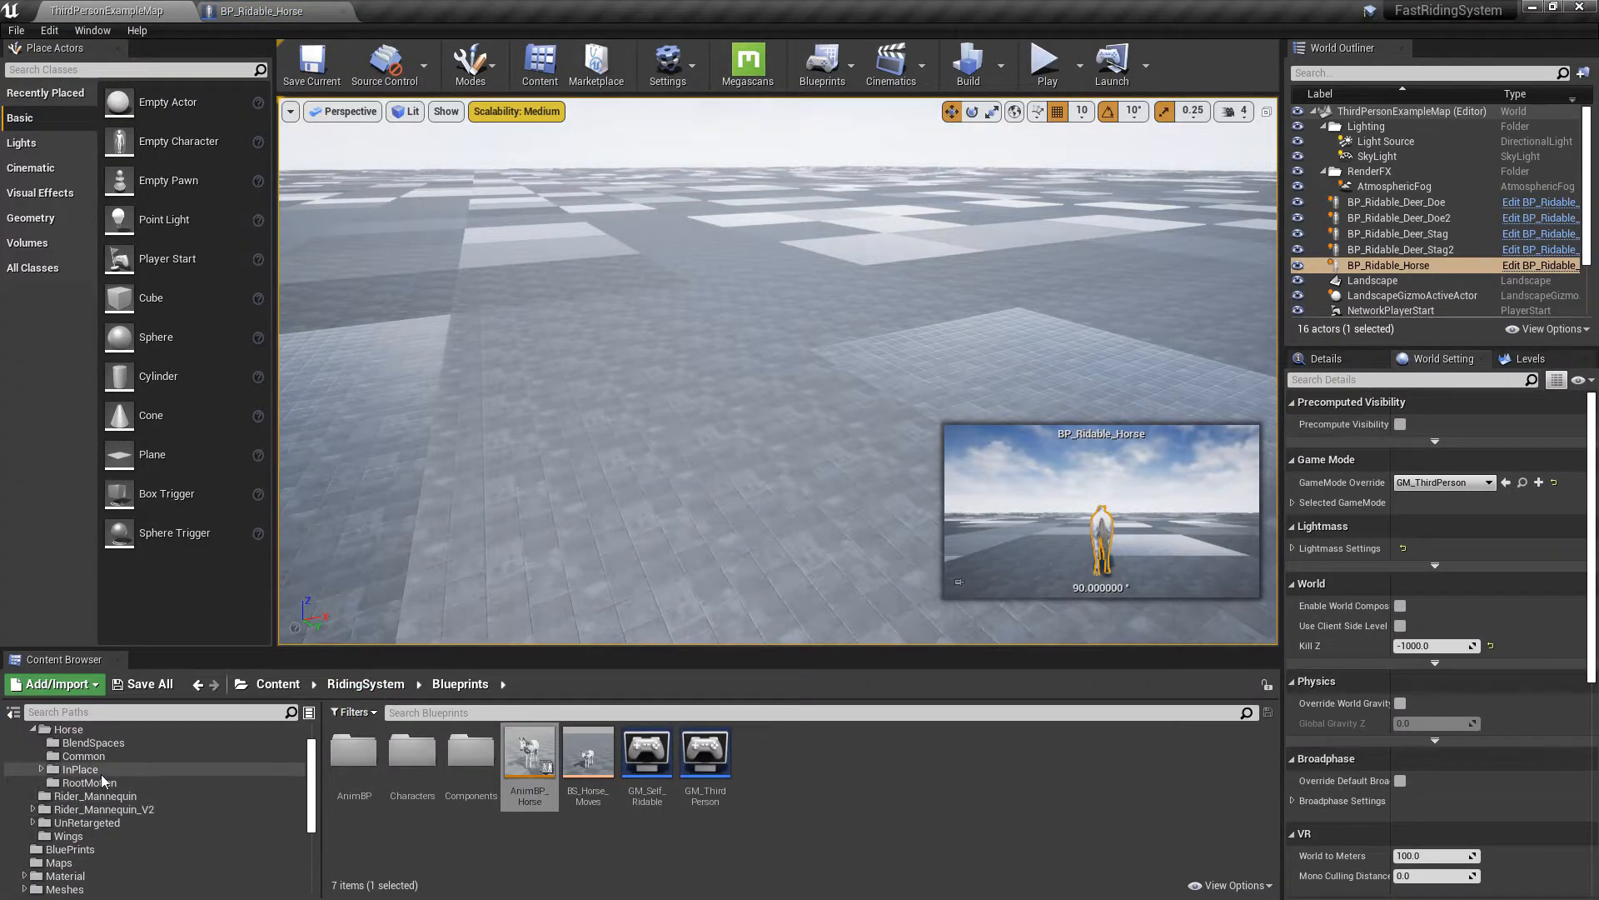
click(105, 781)
click(429, 713)
text(sprint)
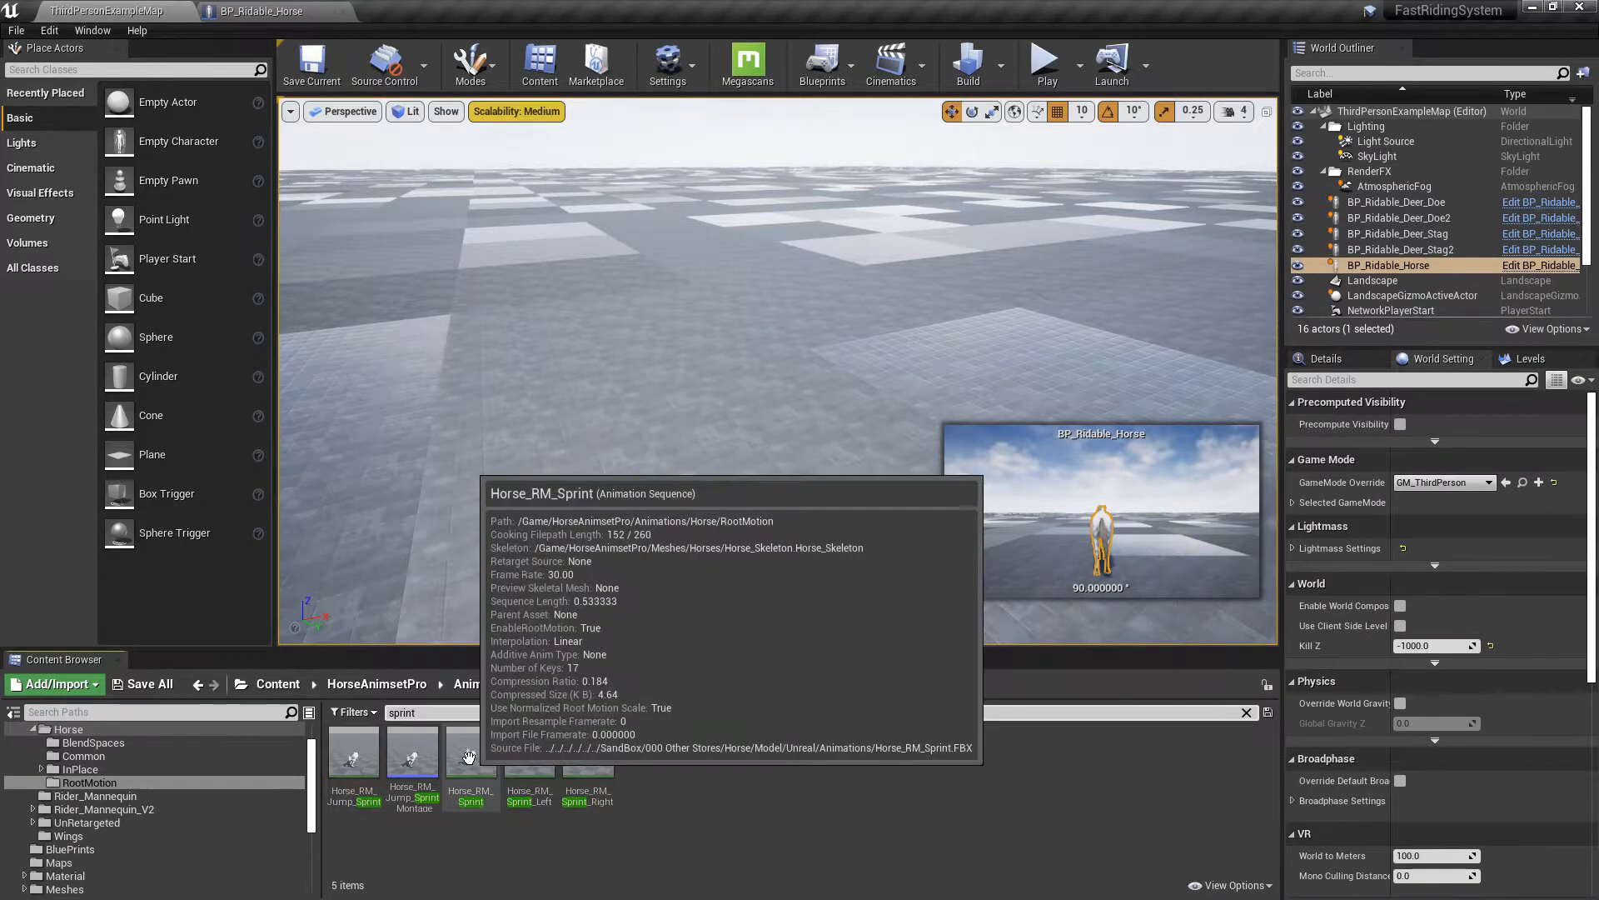
click(601, 756)
shift+click(485, 754)
right_click(472, 754)
mouse_move(667, 197)
click(722, 206)
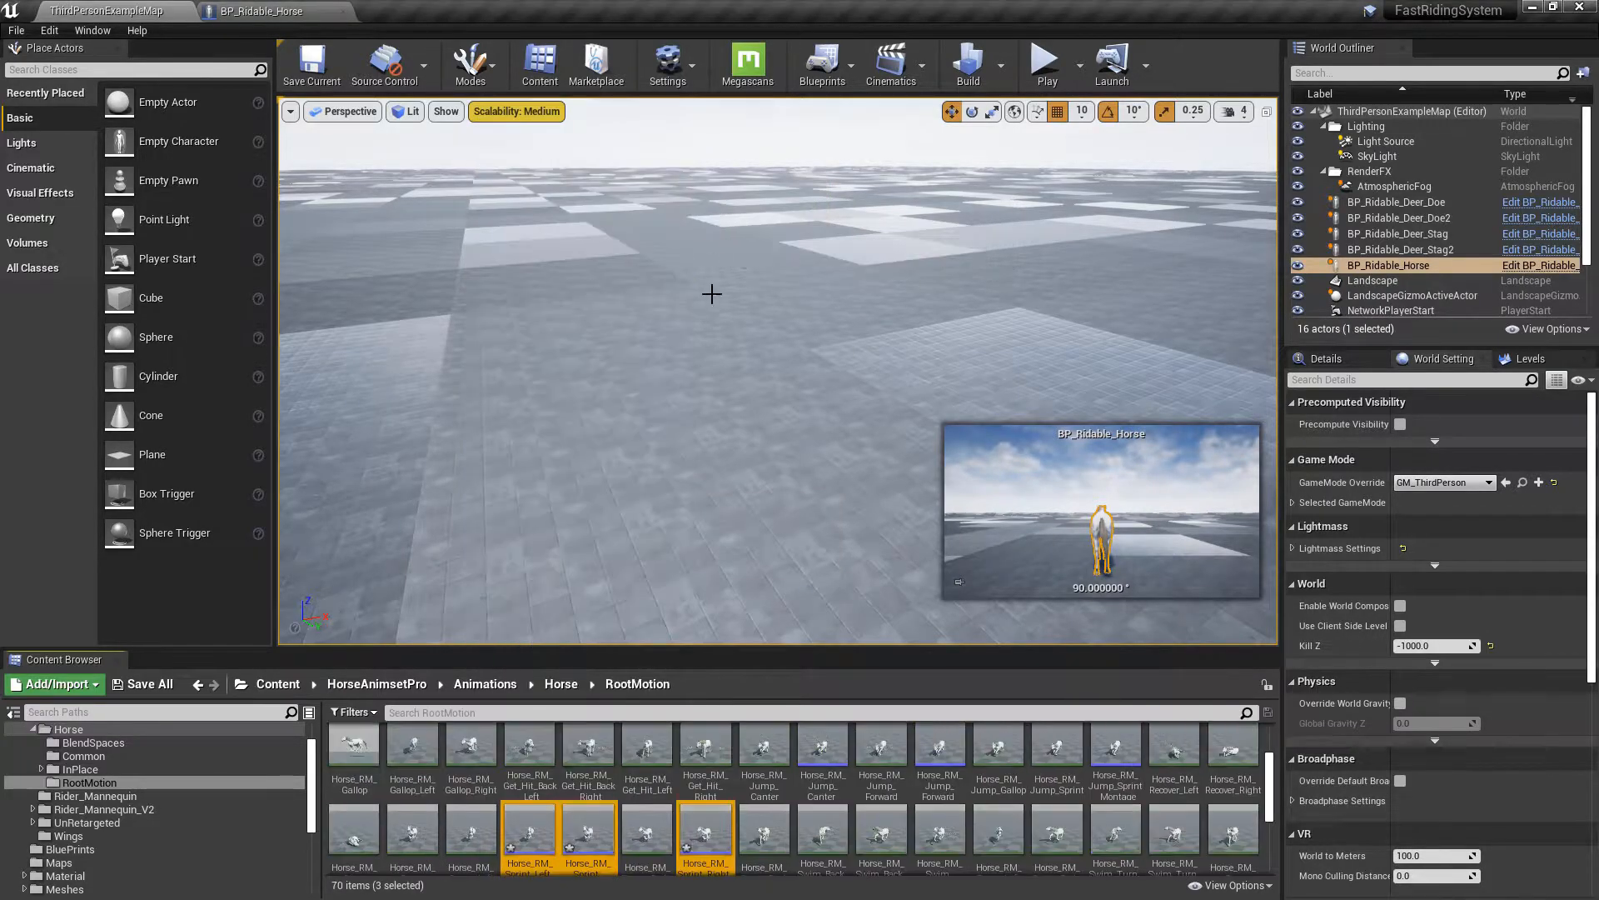
- Loop the Default section of Horse_RM_Sprint_Left_Montage and assign the montage to Sprint Left Turn in BP_Ridable_Horse
click(713, 746)
click(740, 713)
text(sp)
double_click(597, 747)
click(1416, 645)
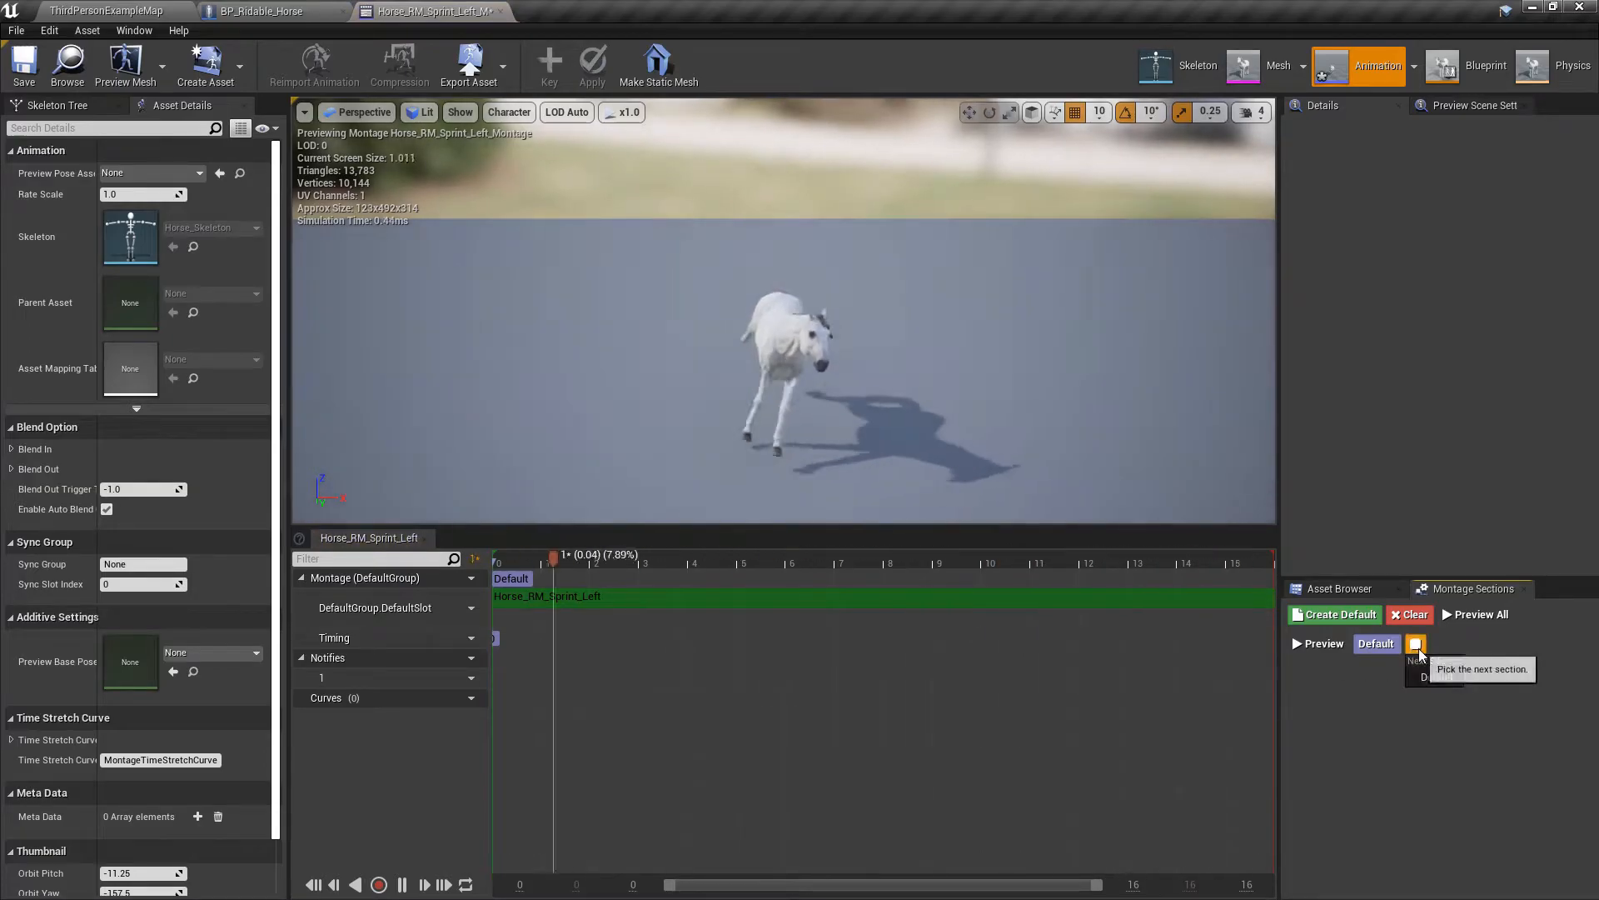
click(106, 11)
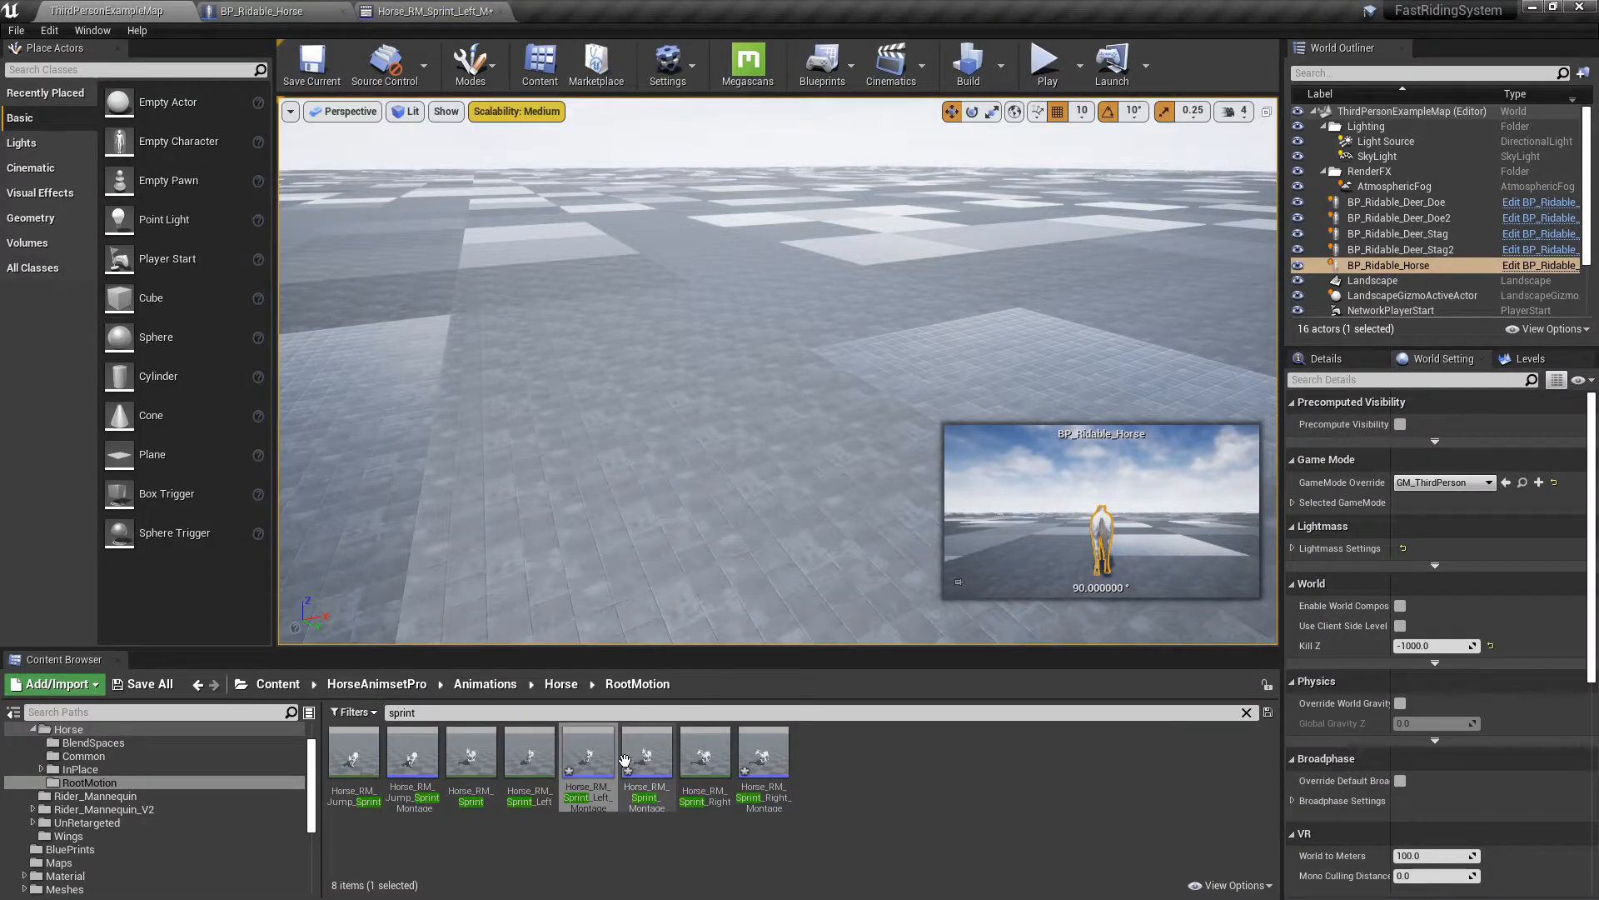
click(261, 11)
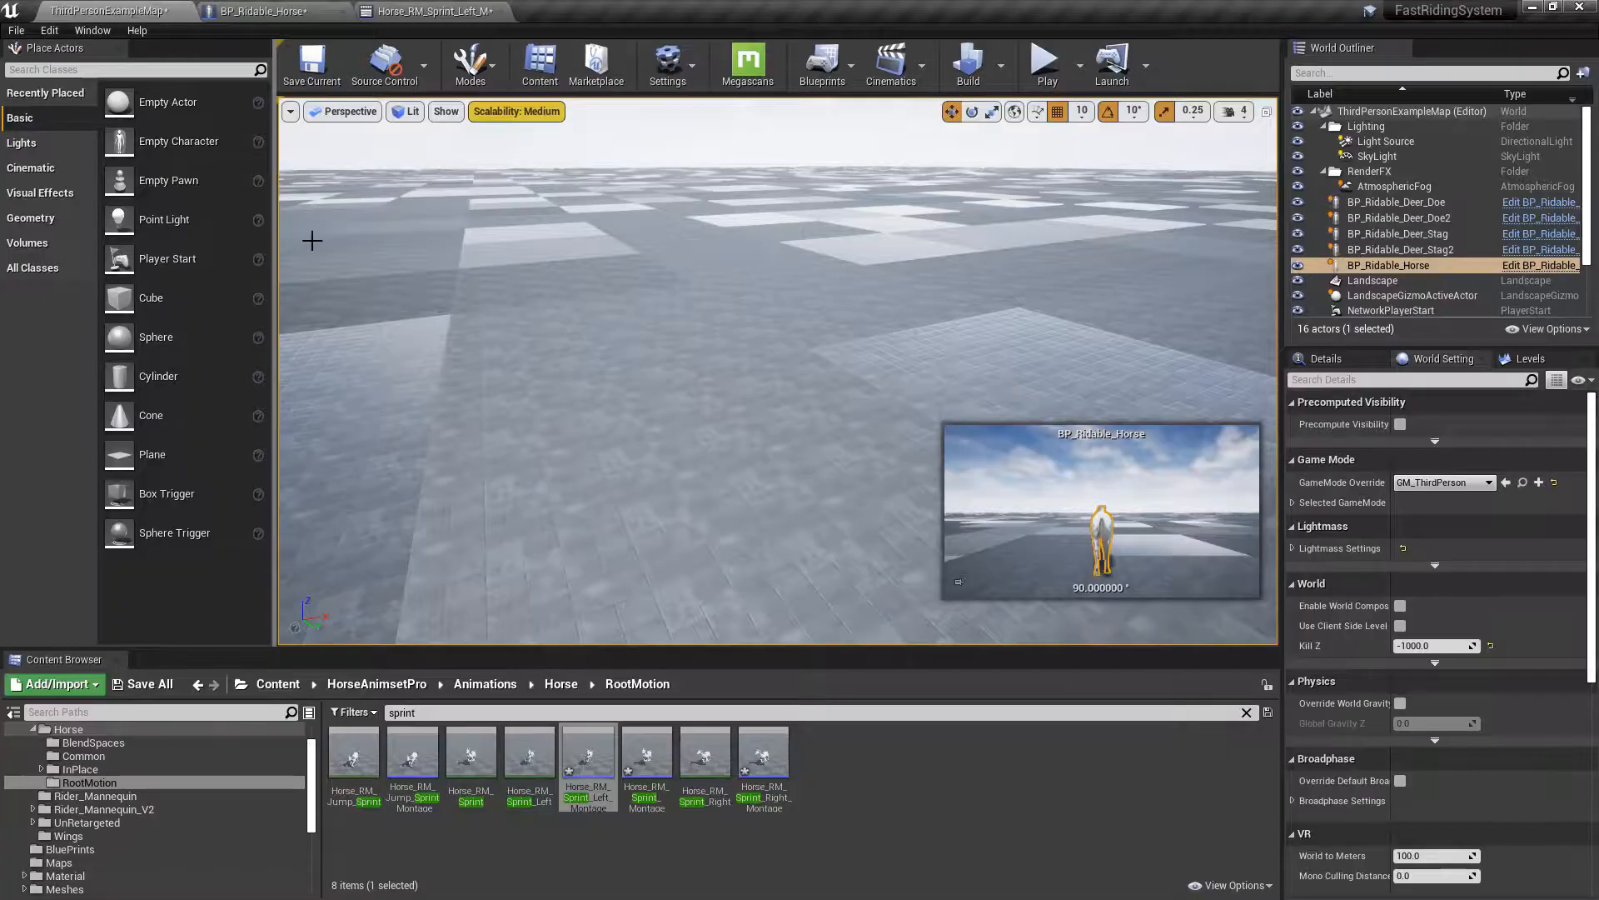
- Loop the Default section of Horse_RM_Sprint_Montage and assign the montage to Sprint in BP_Ridable_Horse
double_click(646, 758)
click(1416, 644)
click(1436, 677)
click(275, 11)
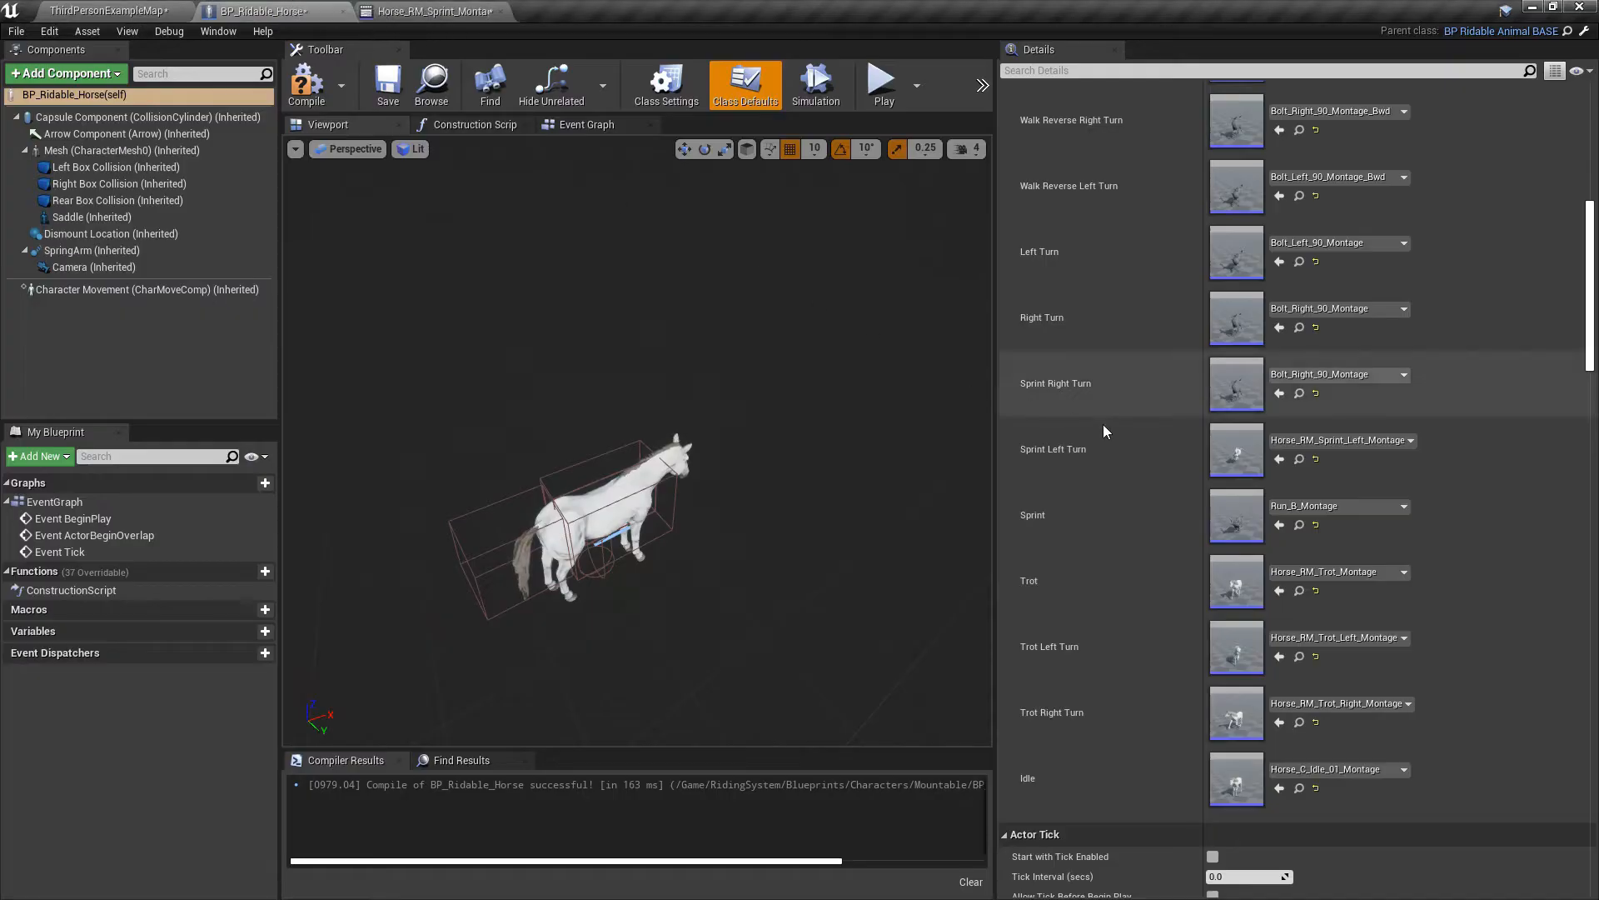
click(1279, 525)
- Loop the Default section of Horse_RM_Sprint_Right_Montage and assign the montage to Sprint Right Turn in BP_Ridable_Horse
click(92, 10)
click(773, 757)
double_click(773, 756)
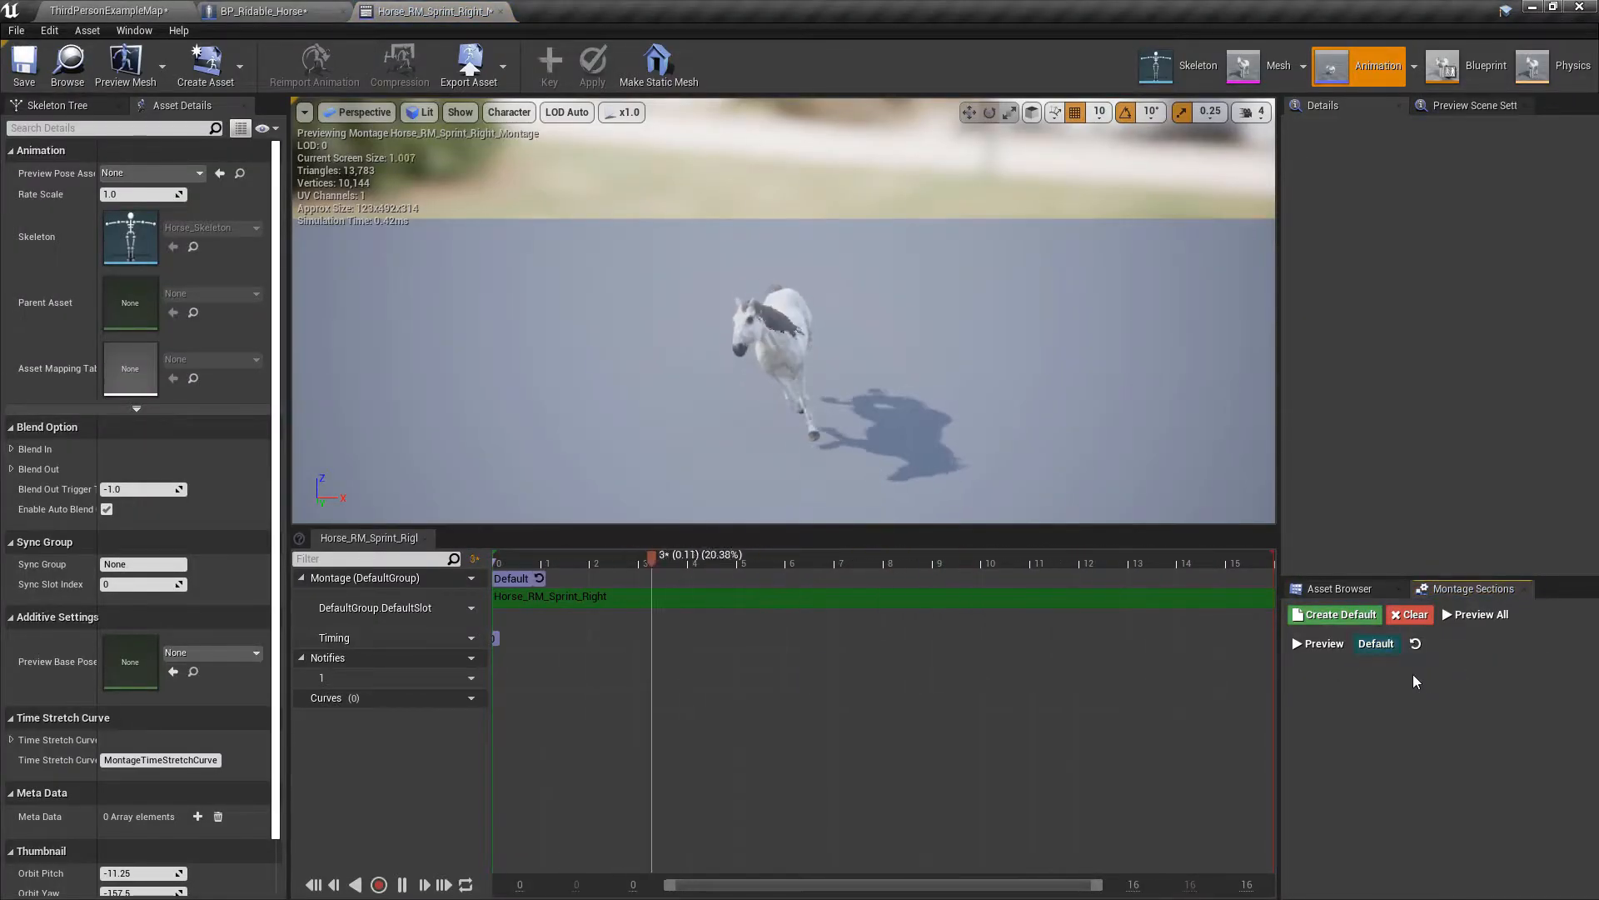
click(263, 10)
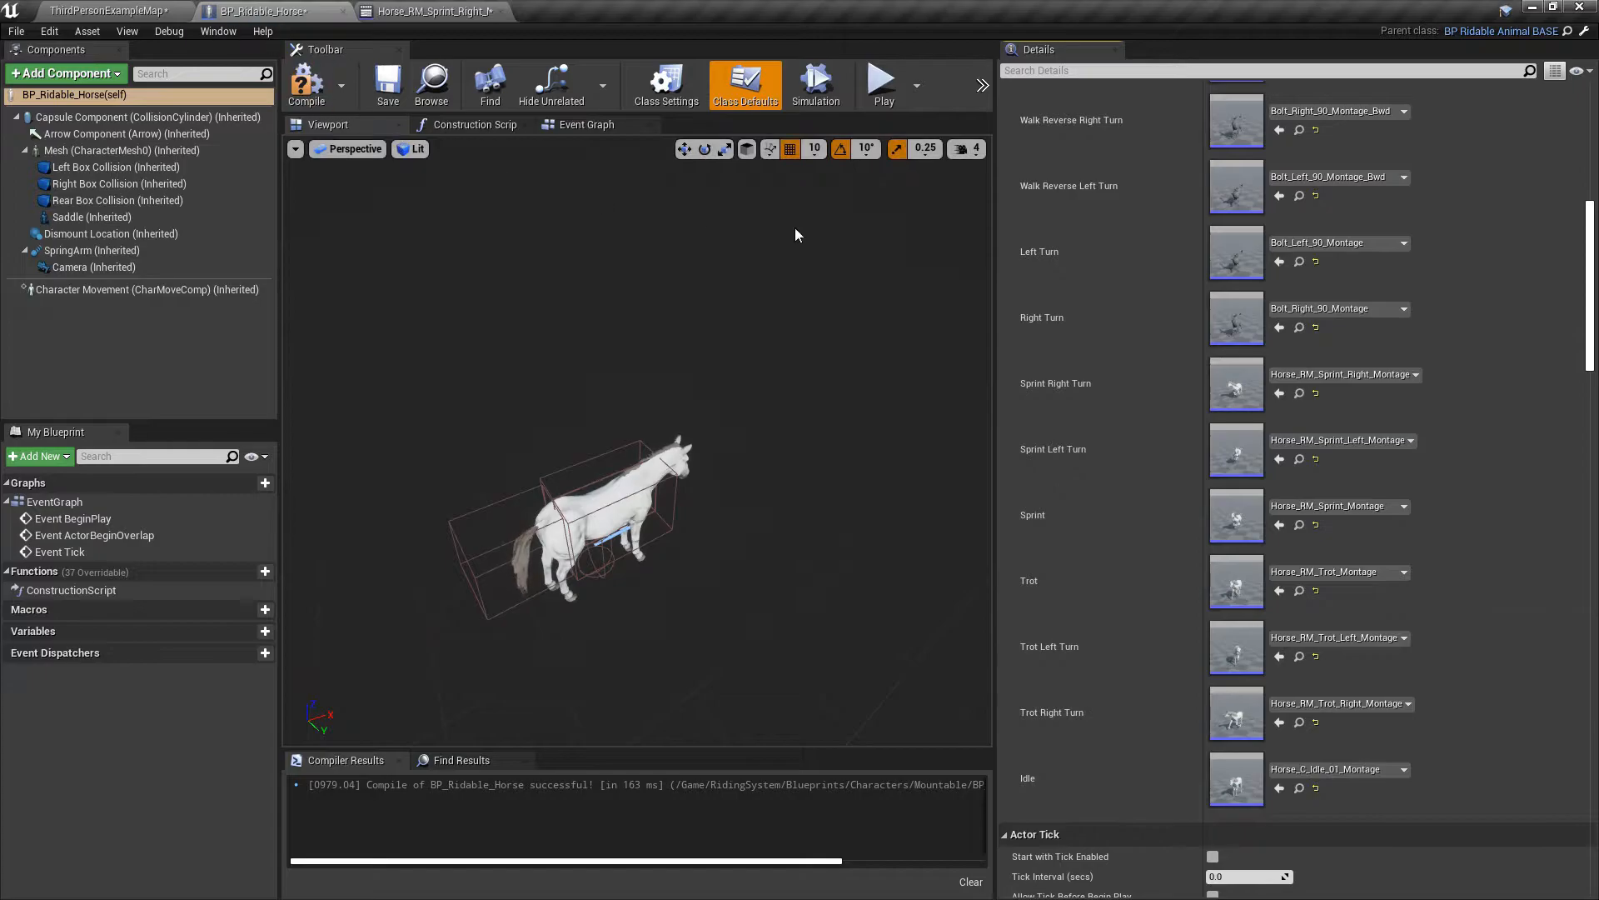
- Find the turn animations in the RootMotion folder and create anim montages from Horse_RM_Turn_Left and Horse_RM_Turn_Right
scroll(1052, 357, up, 2)
scroll(1075, 416, up, 2)
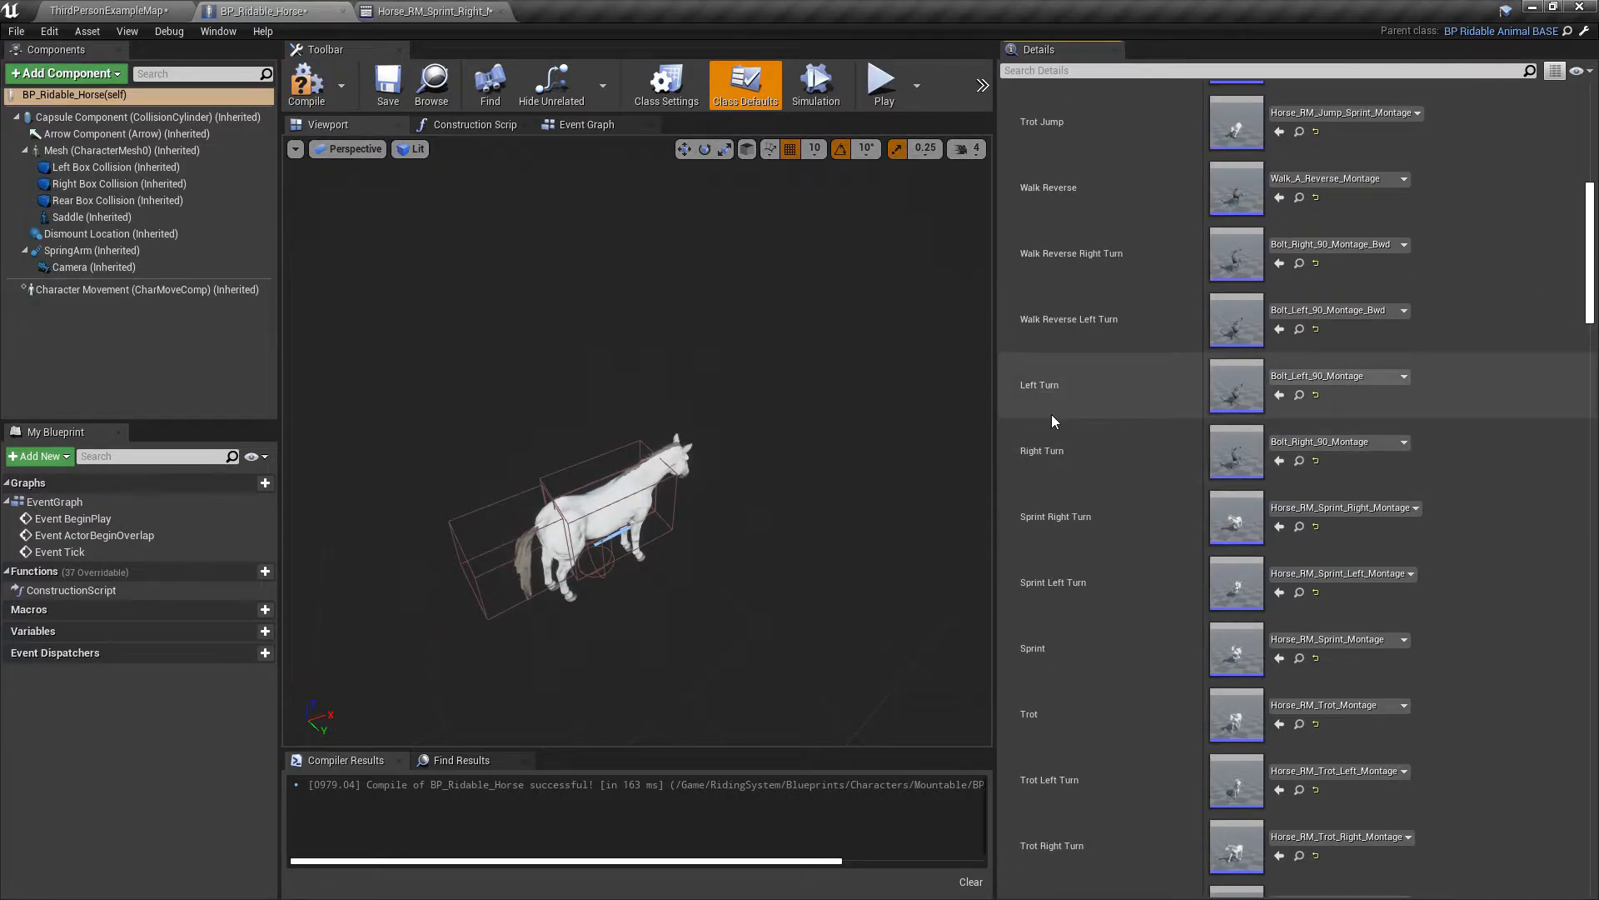
scroll(1051, 414, up, 2)
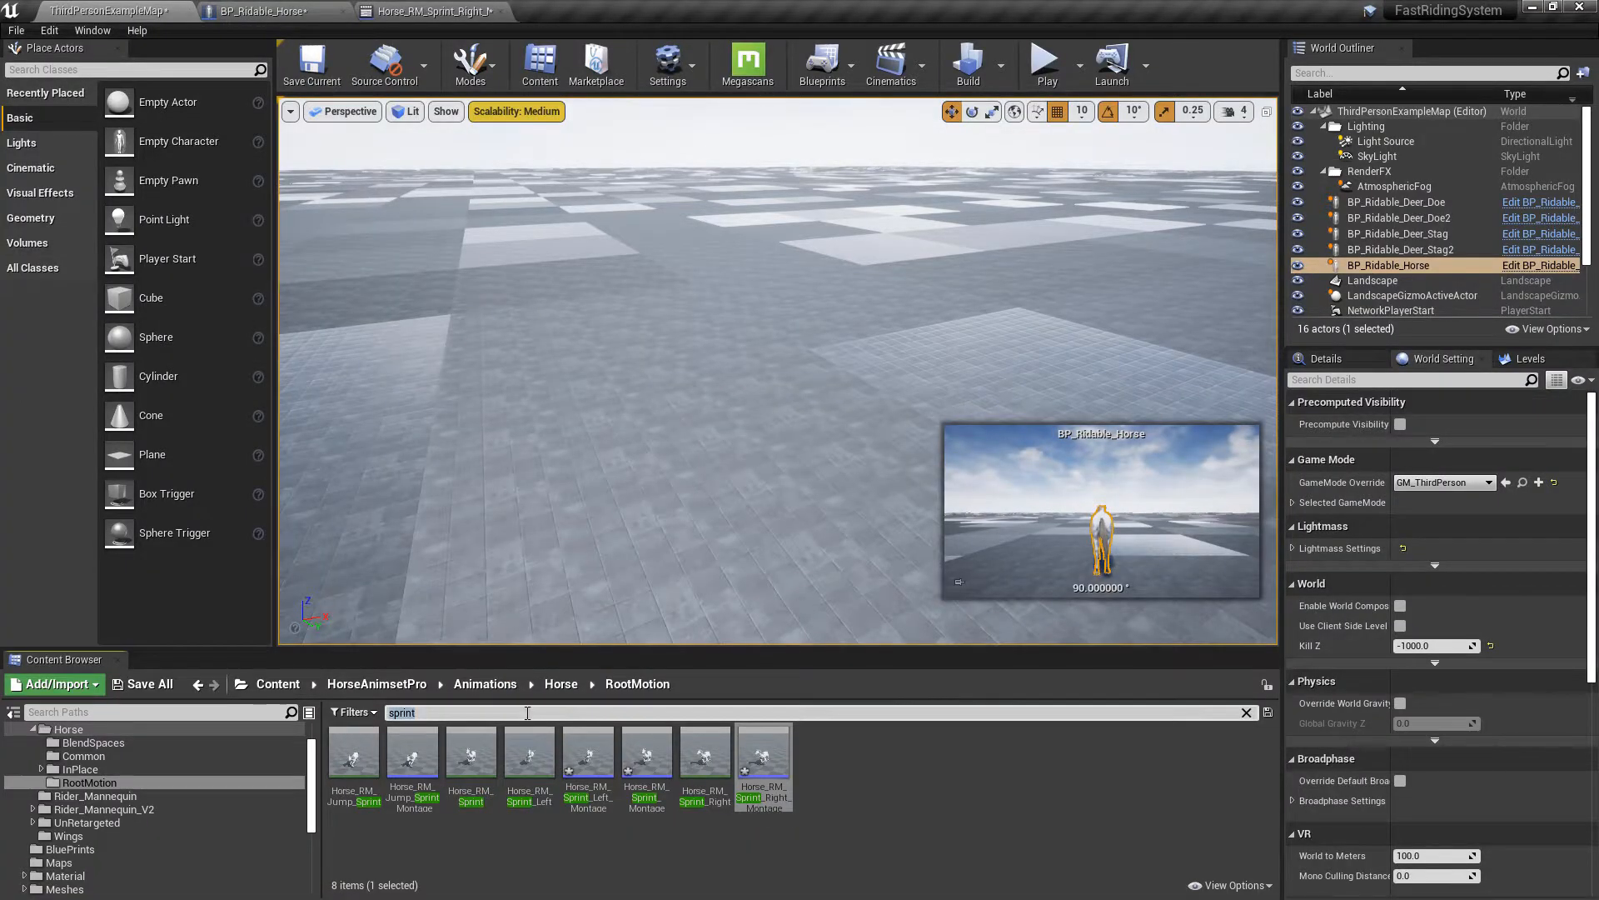
text(urn)
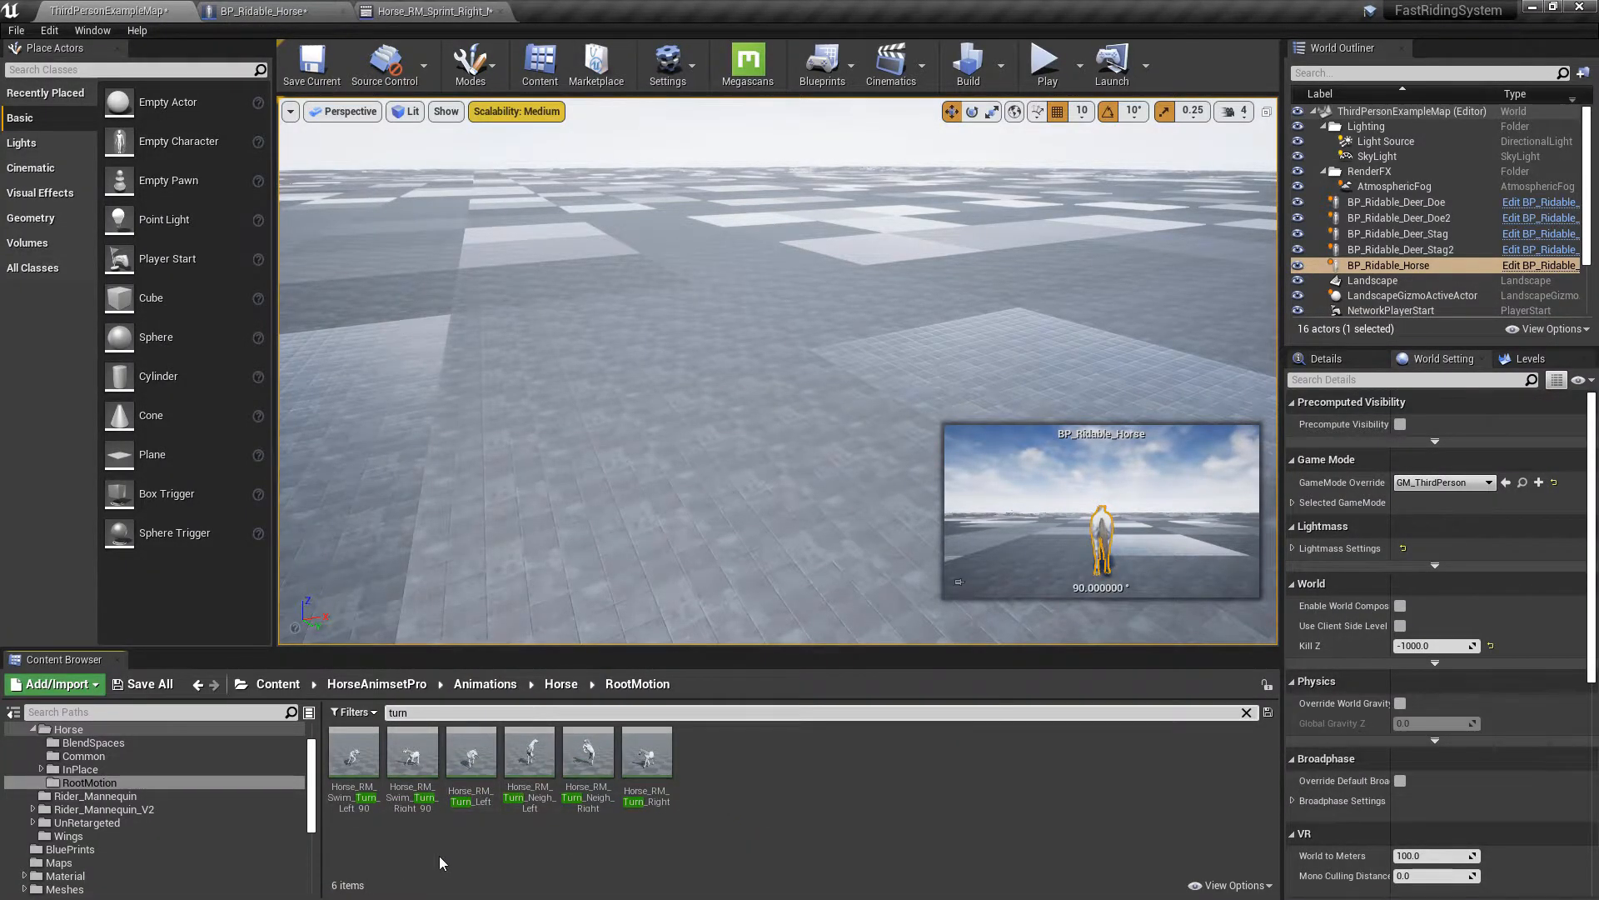
ctrl+click(646, 758)
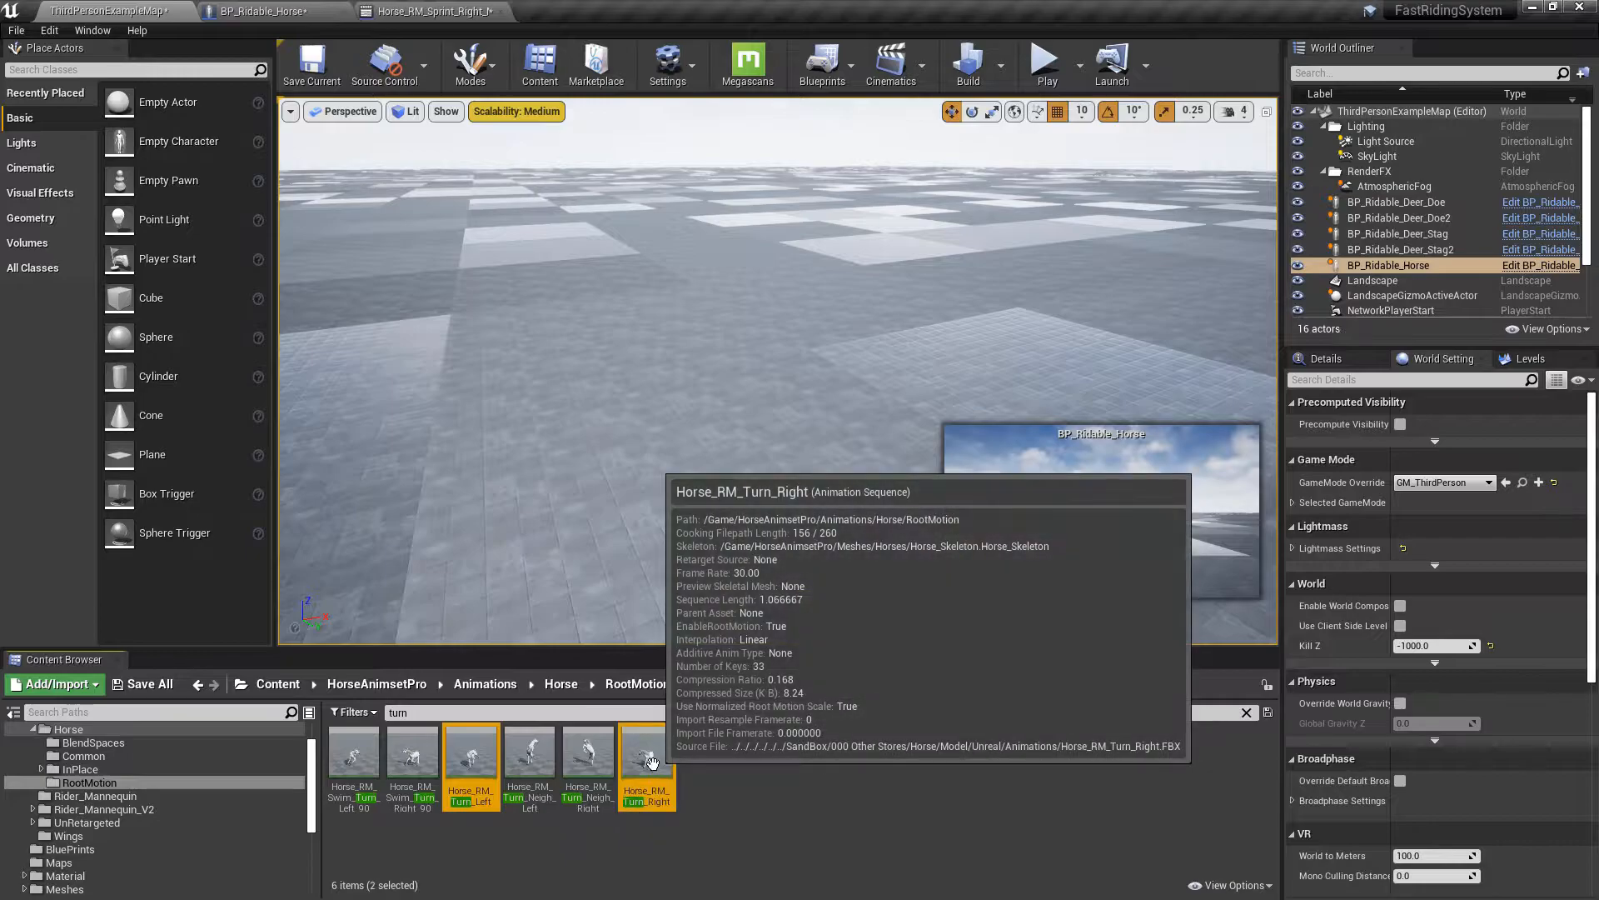
right_click(471, 758)
mouse_move(585, 182)
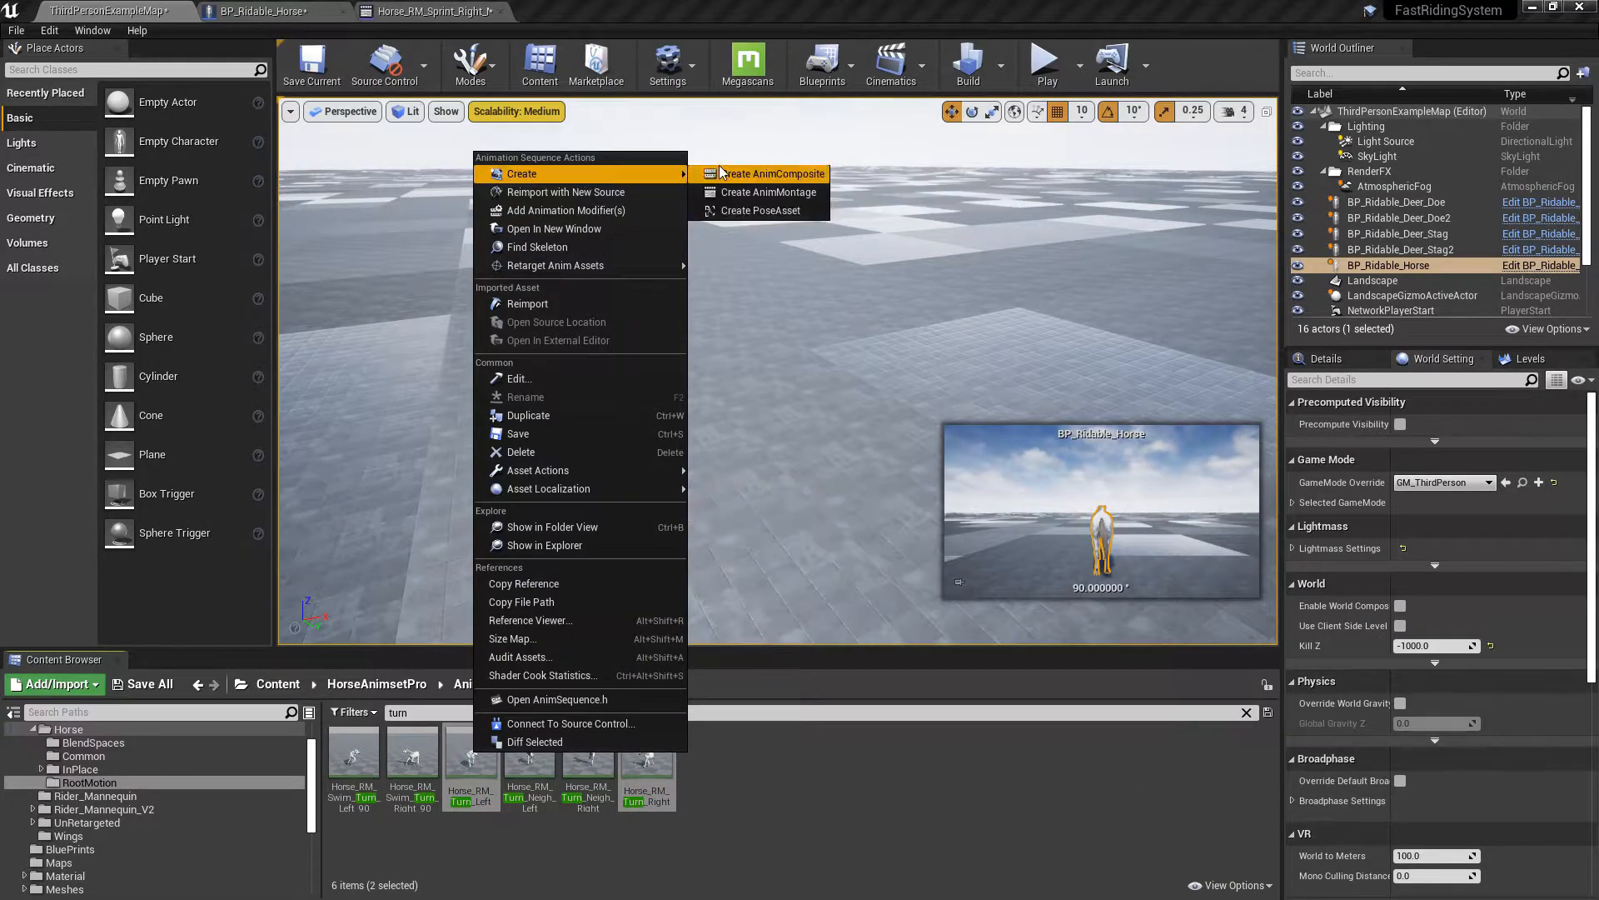
click(736, 182)
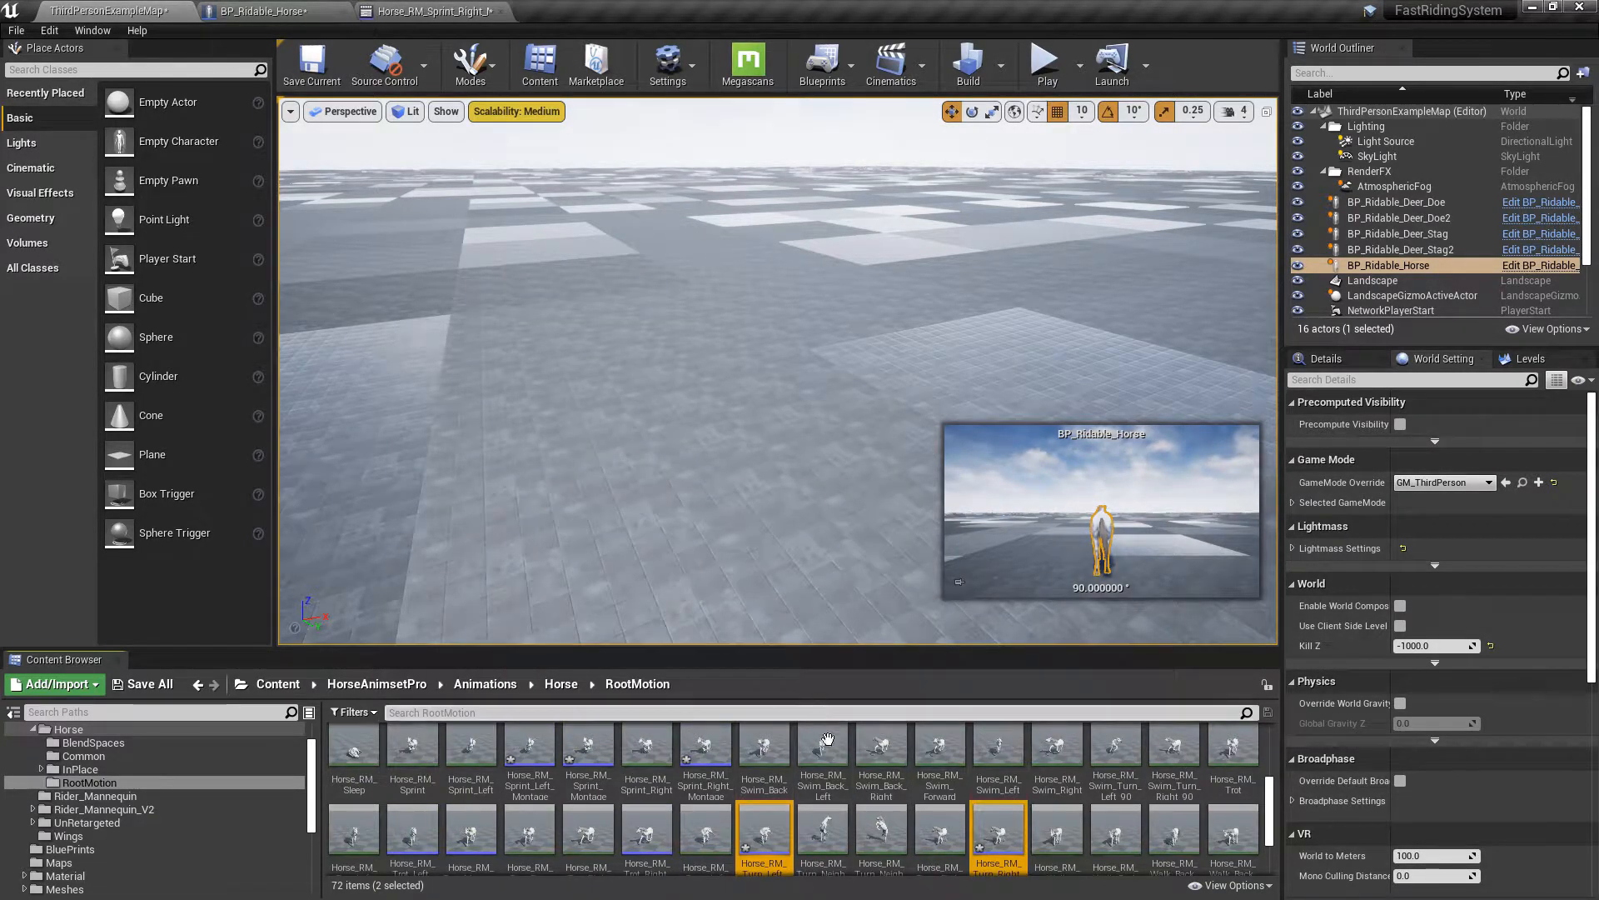
- Loop the Default section of Horse_RM_Turn_Left_Montage and assign the montage to Left Turn in BP_Ridable_Horse
click(764, 829)
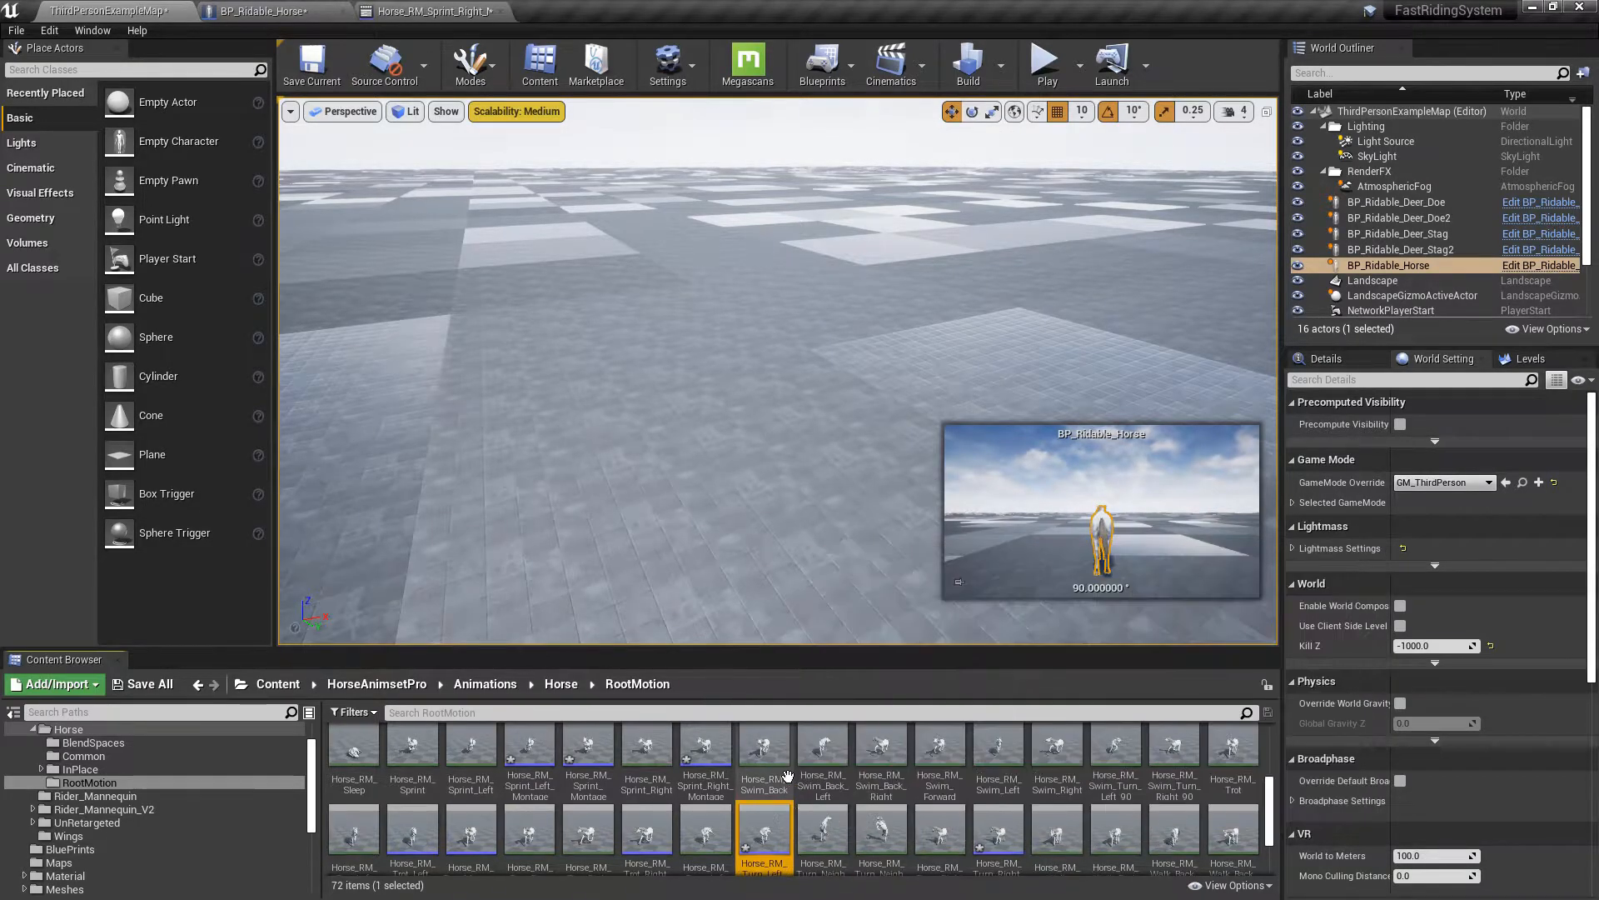
double_click(764, 829)
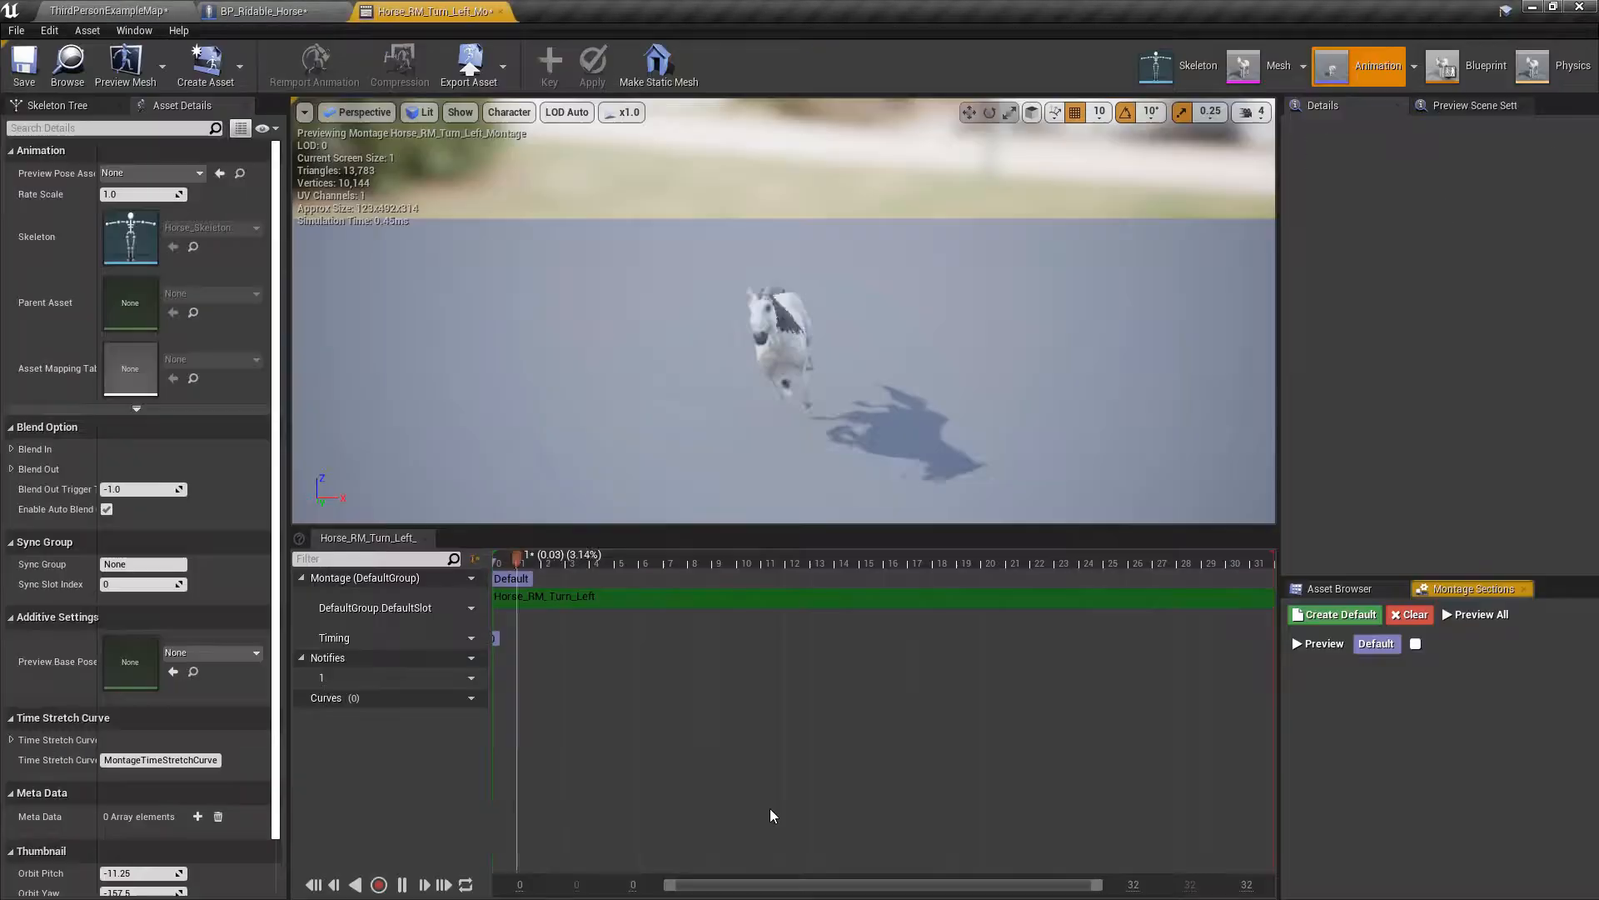
click(1415, 643)
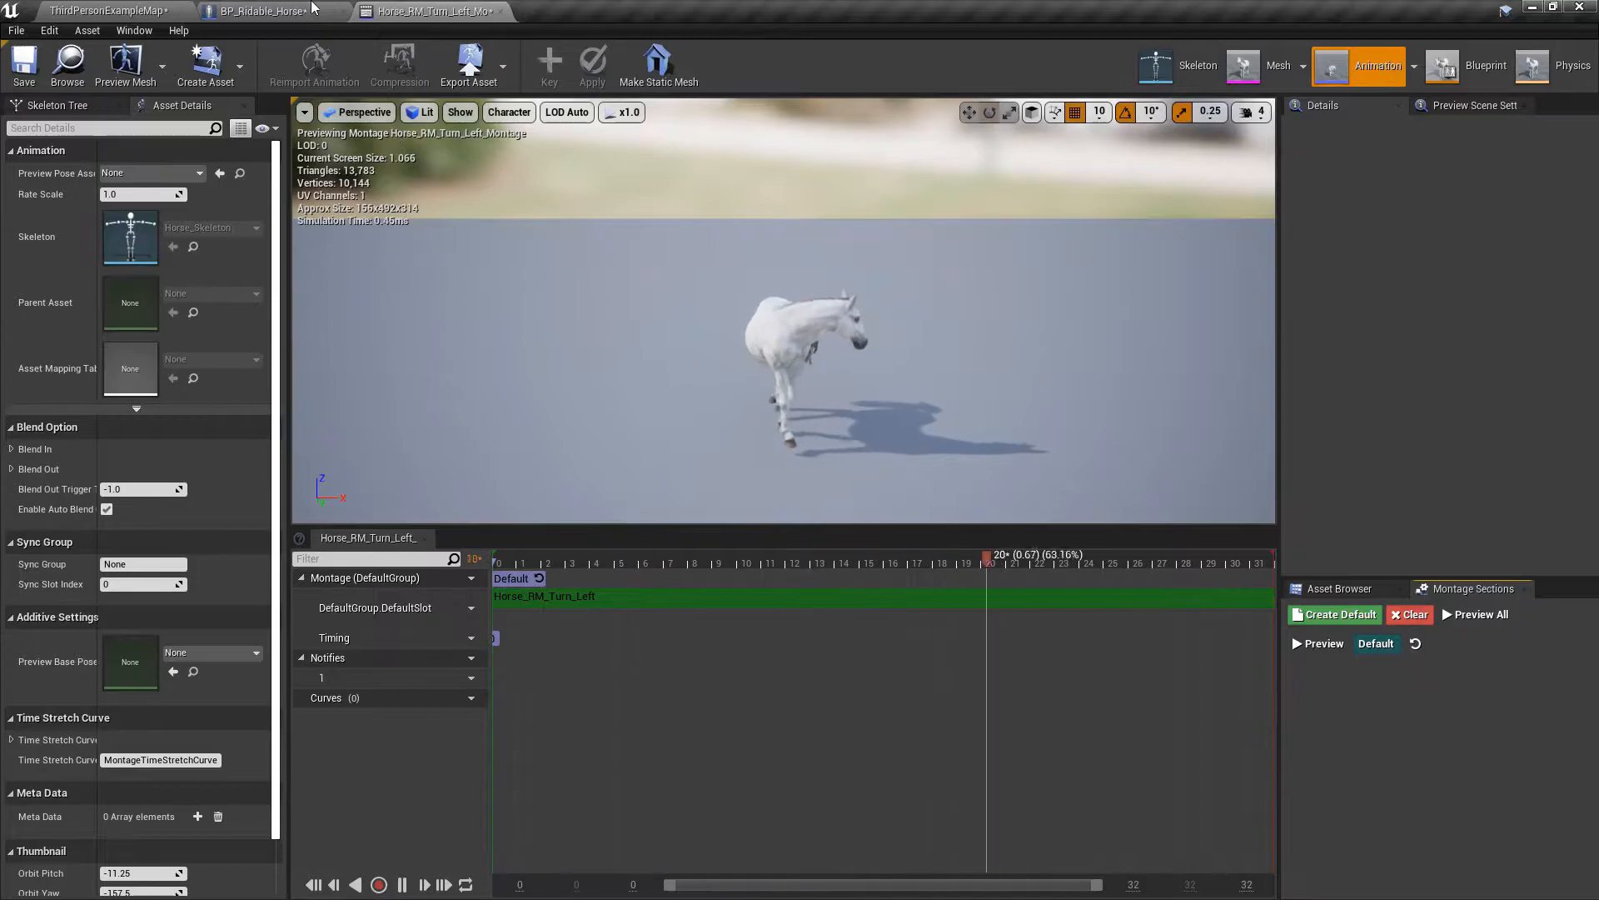
click(314, 10)
- Loop the Default section of Horse_RM_Turn_Right_Montage and assign the montage to Right Turn in BP_Ridable_Horse
click(100, 10)
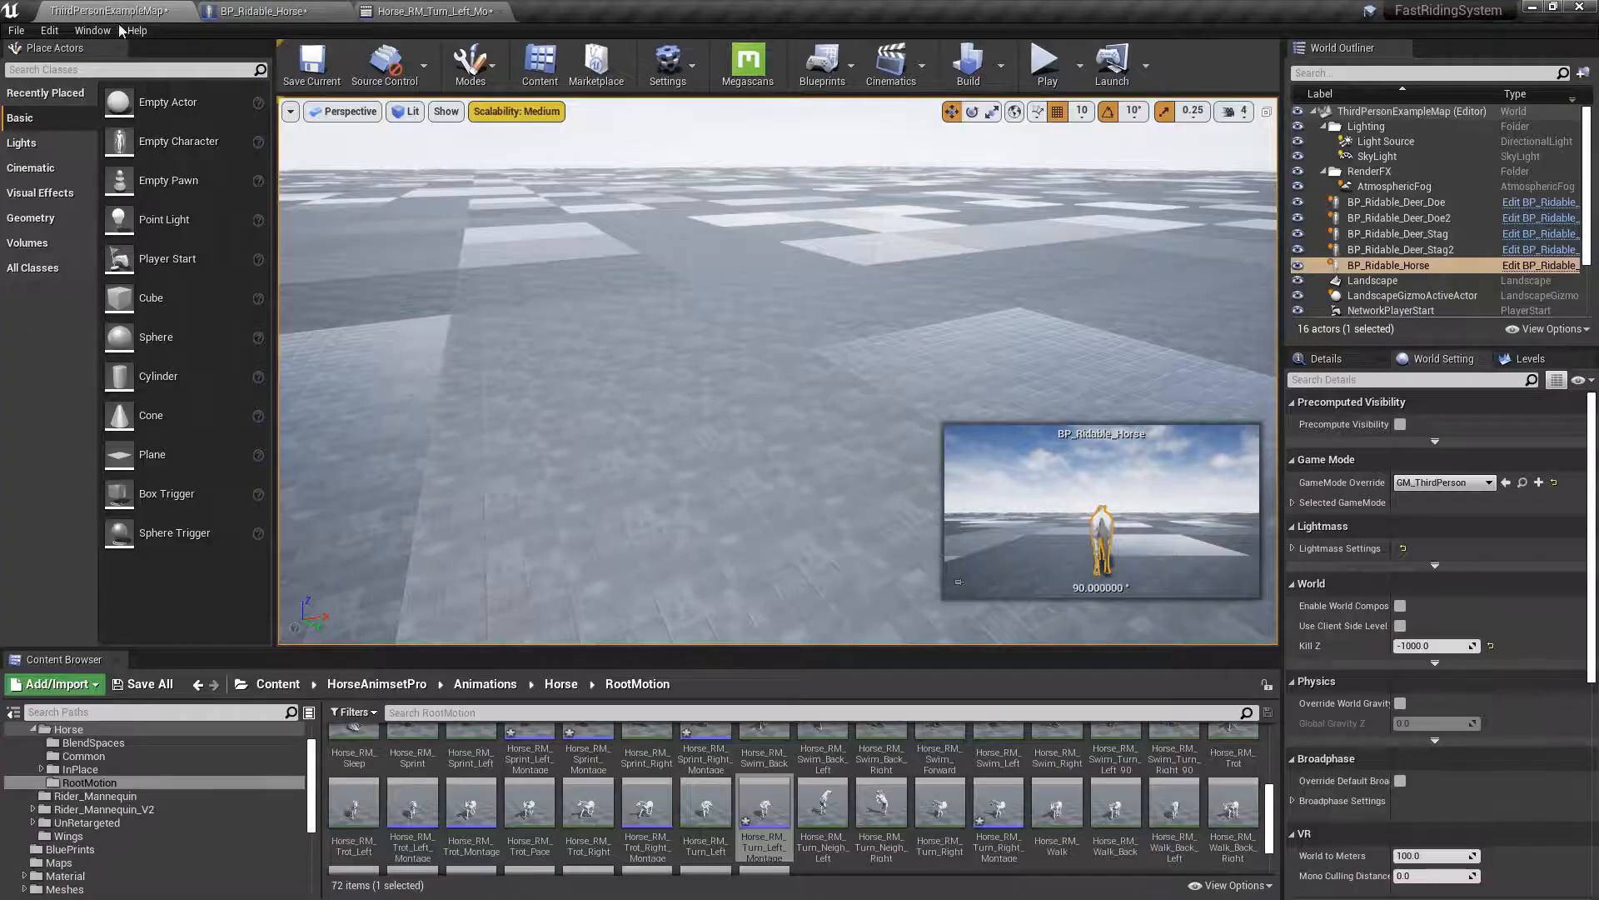
double_click(1003, 798)
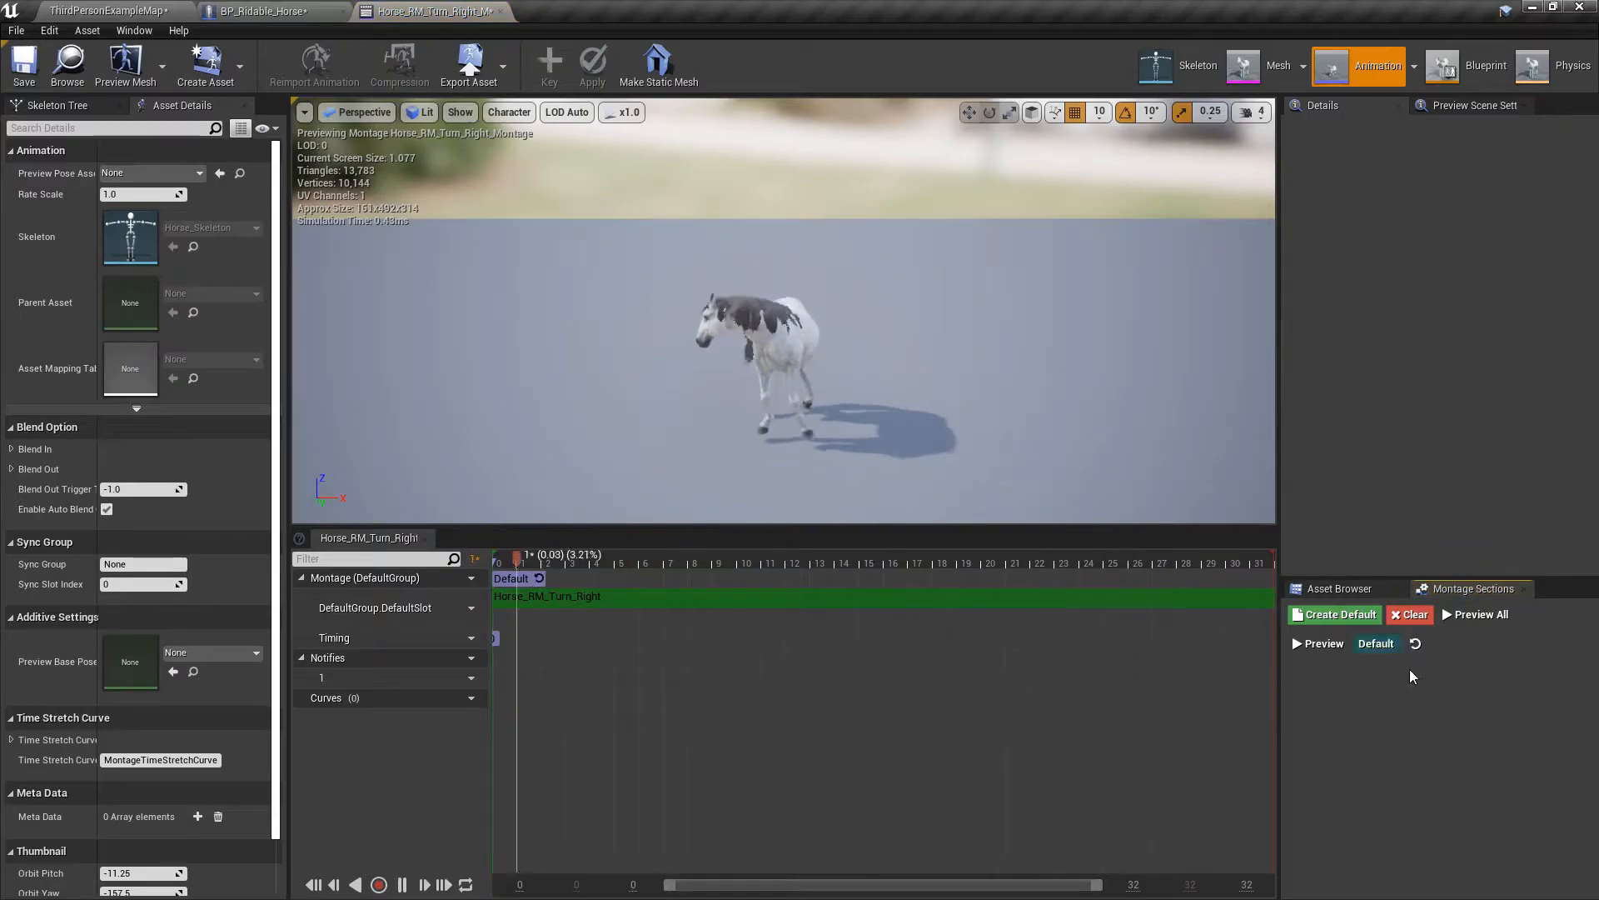
click(337, 15)
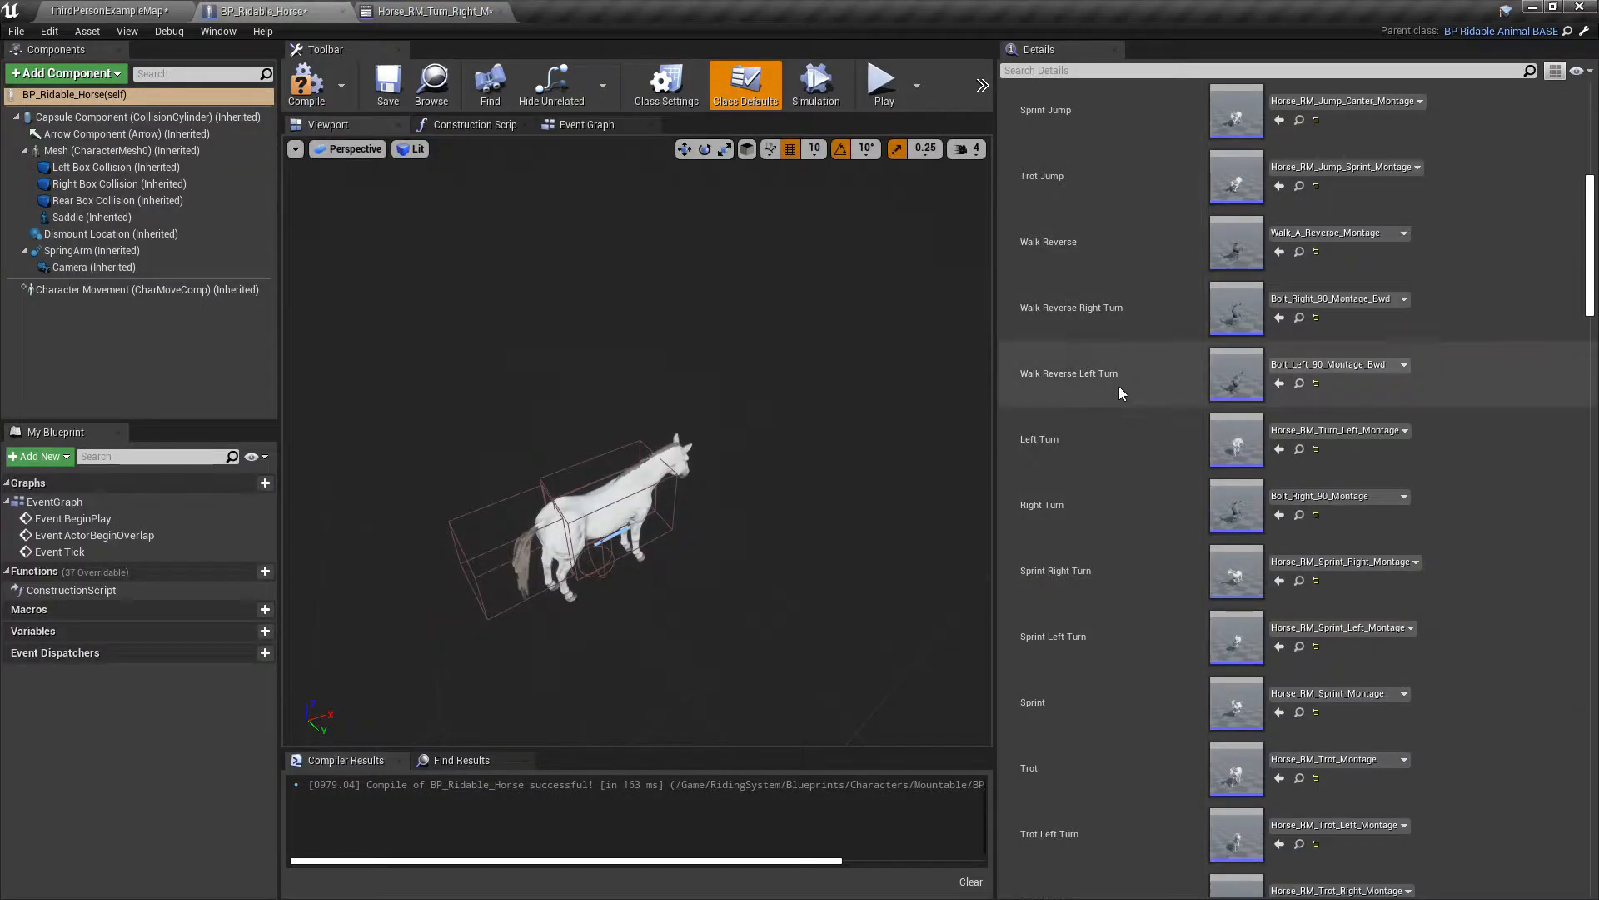
scroll(1127, 596, up, 1)
click(1279, 541)
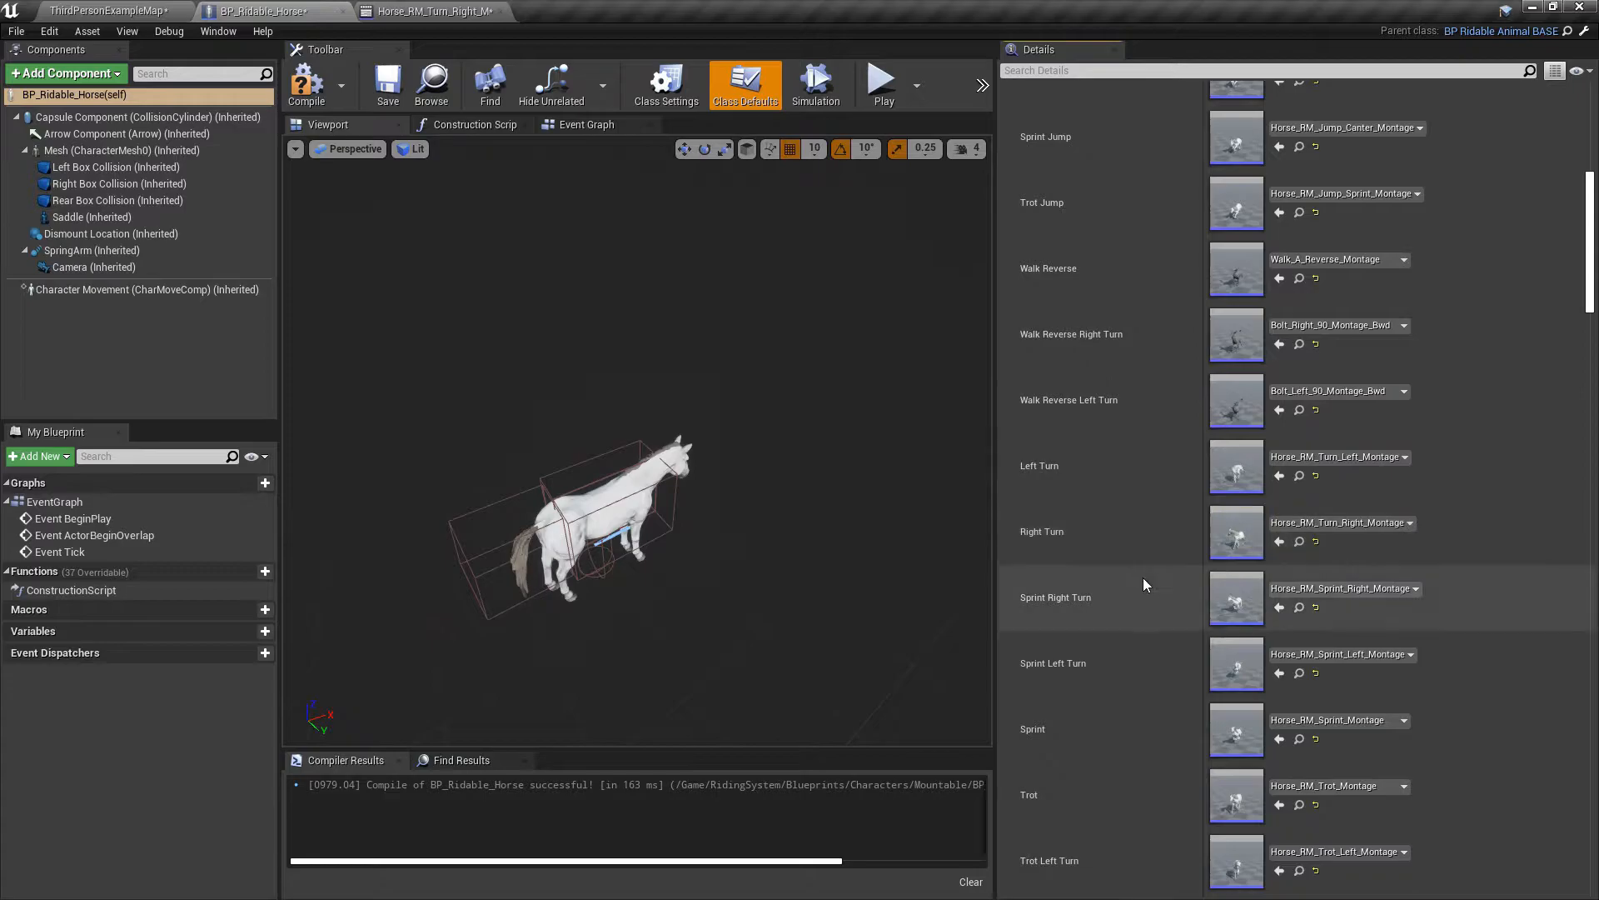
- Create animation montages from the Horse_RM_Walk_Back, Horse_RM_Walk_Back_Left and Horse_RM_Walk_Back_Right sequences
scroll(1130, 579, up, 3)
scroll(1128, 578, up, 2)
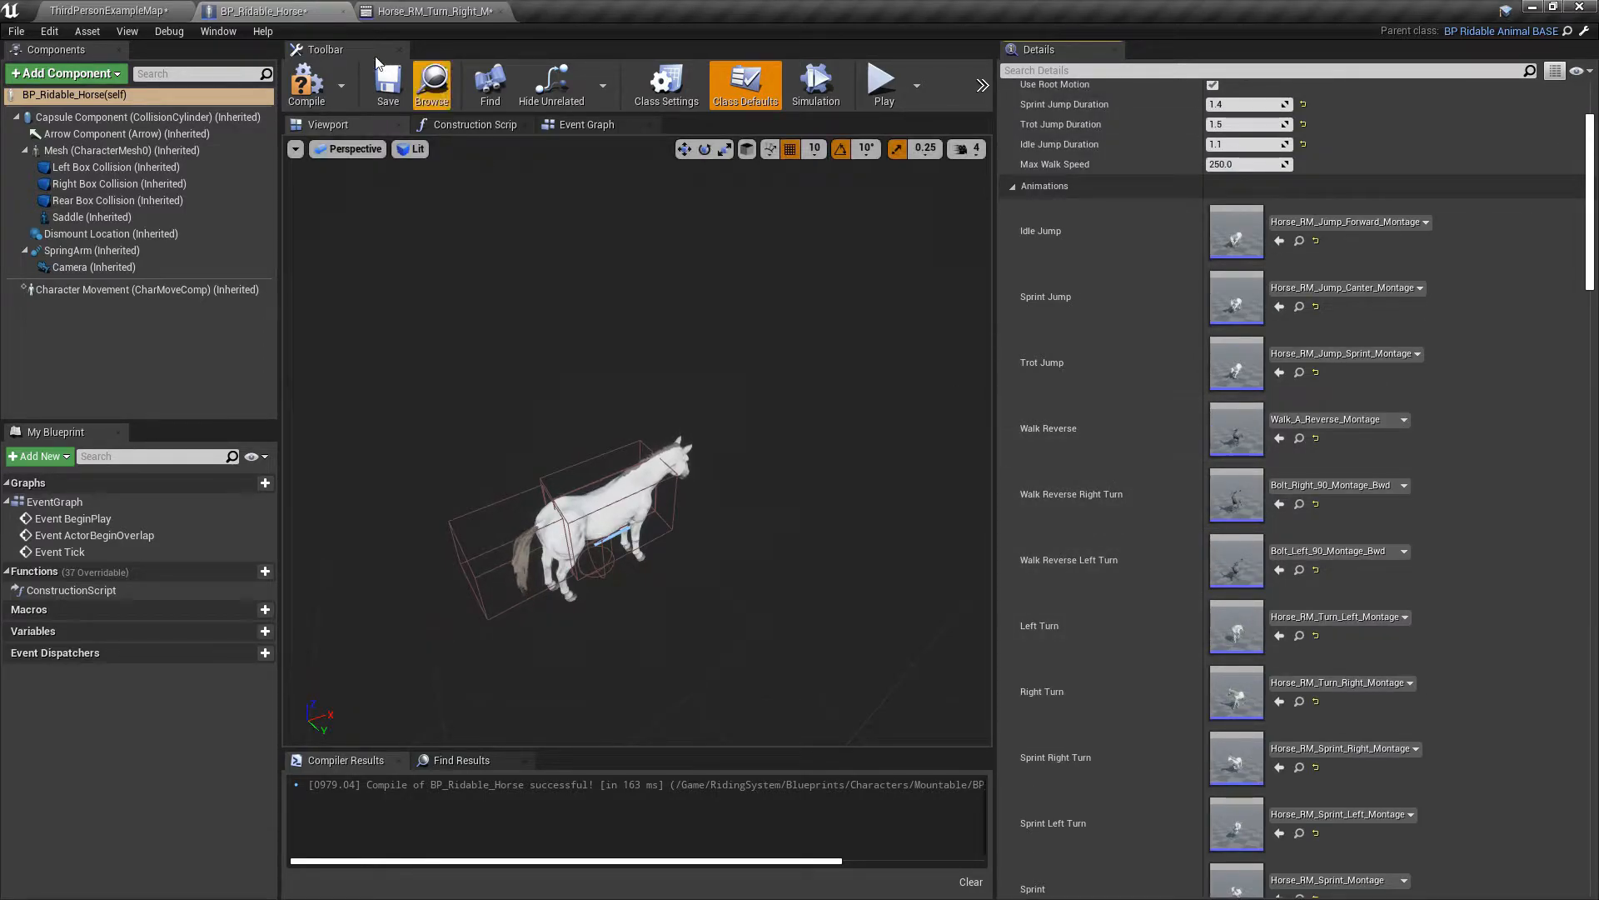
click(114, 11)
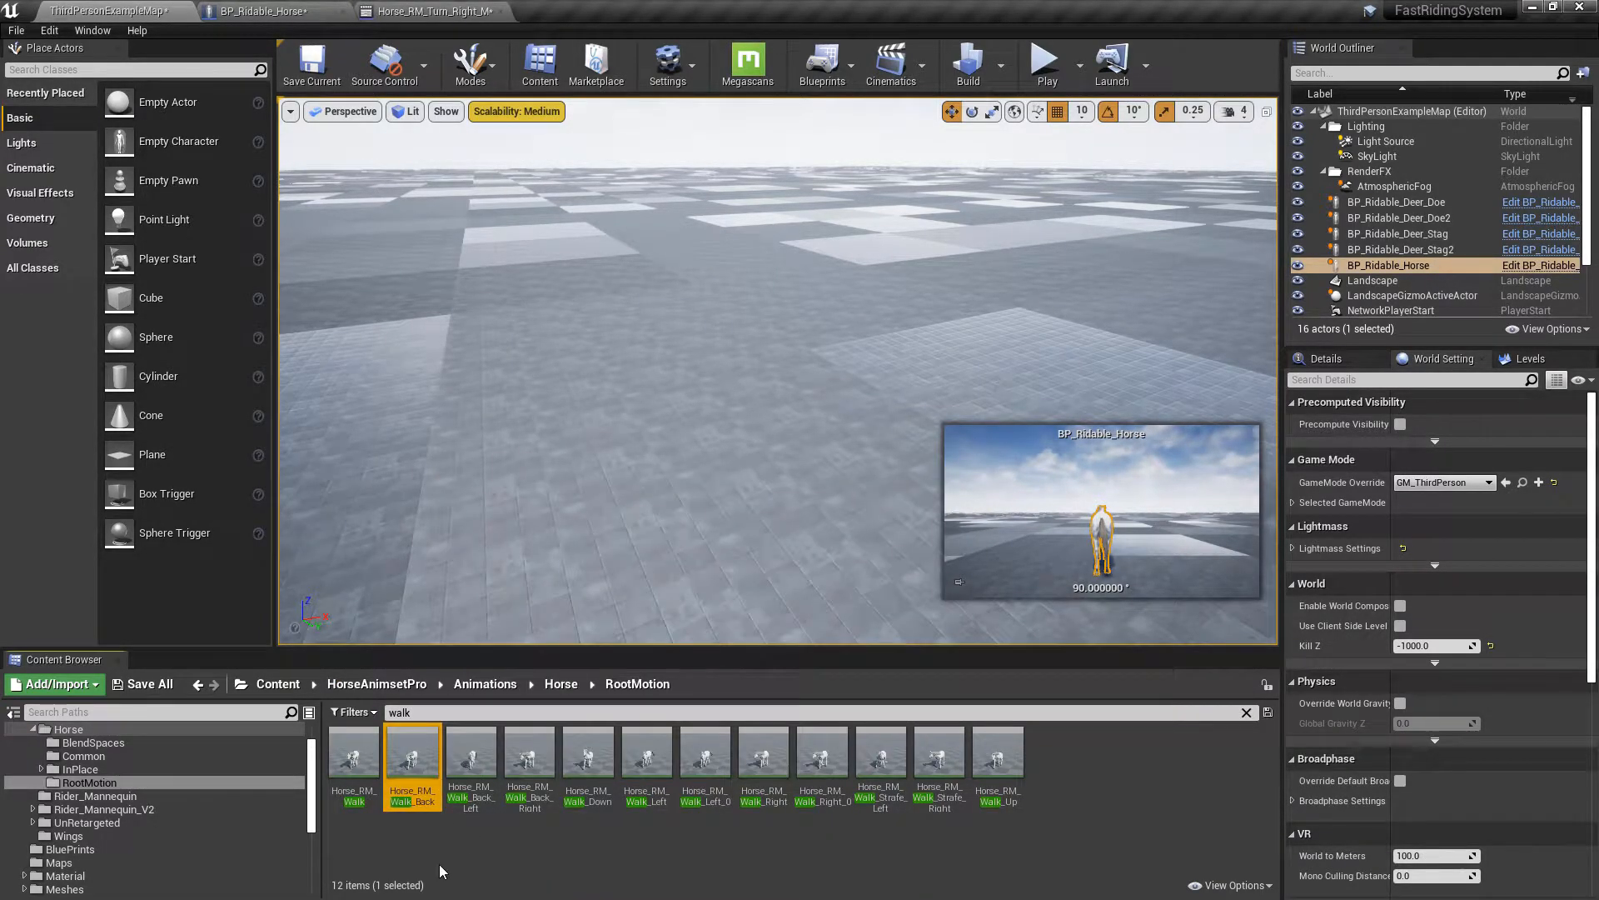
ctrl+click(471, 758)
ctrl+click(529, 758)
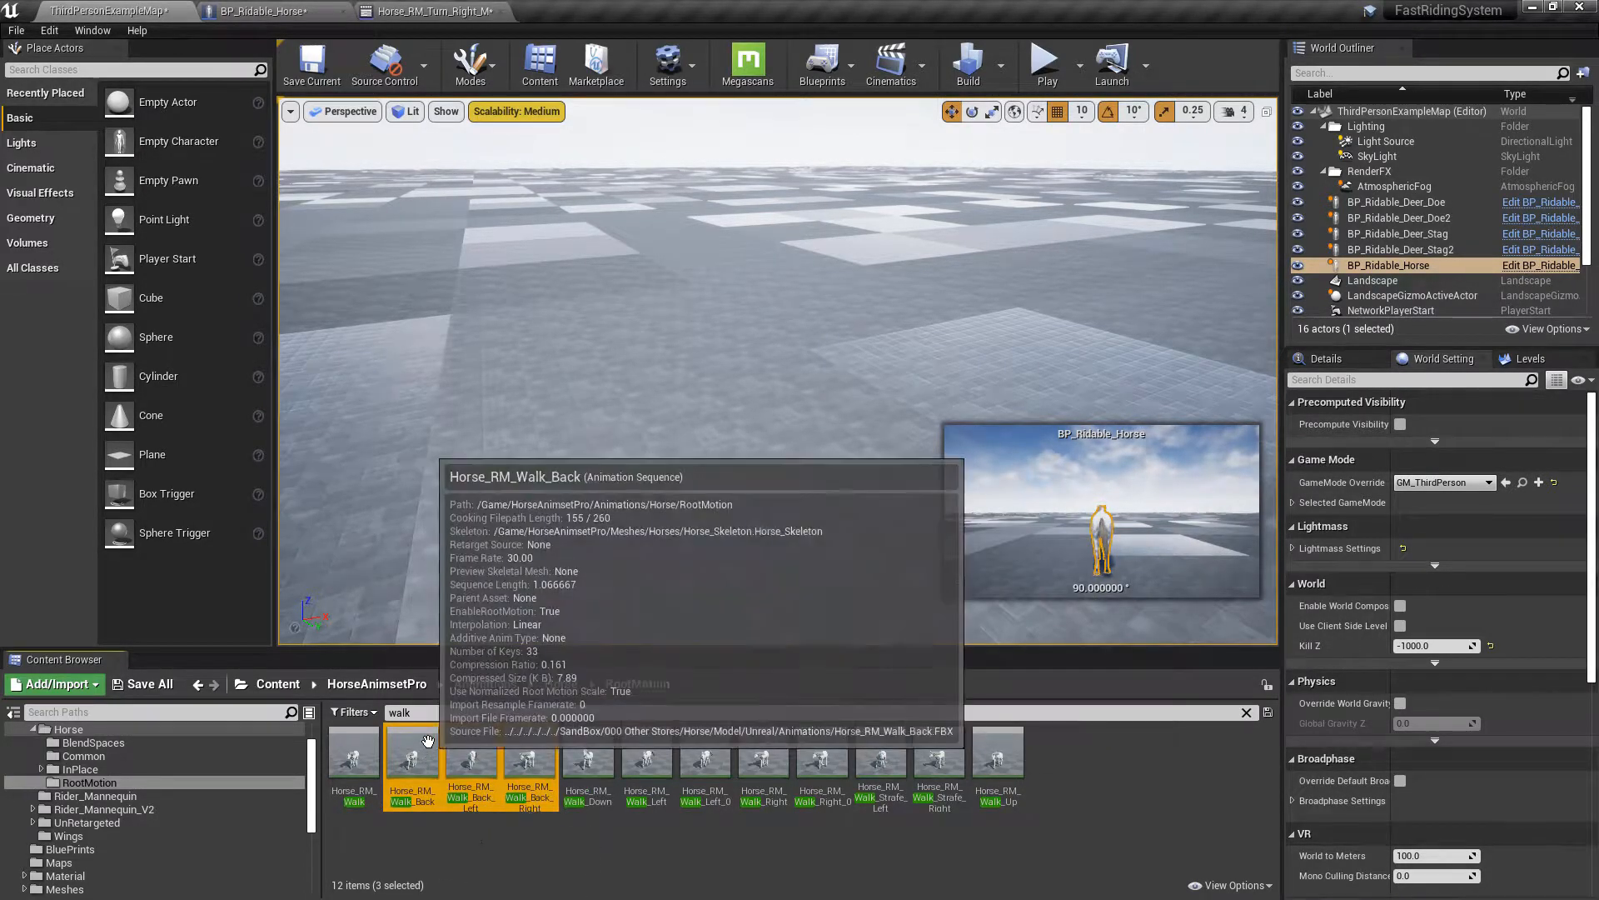
right_click(429, 758)
mouse_move(521, 181)
click(710, 197)
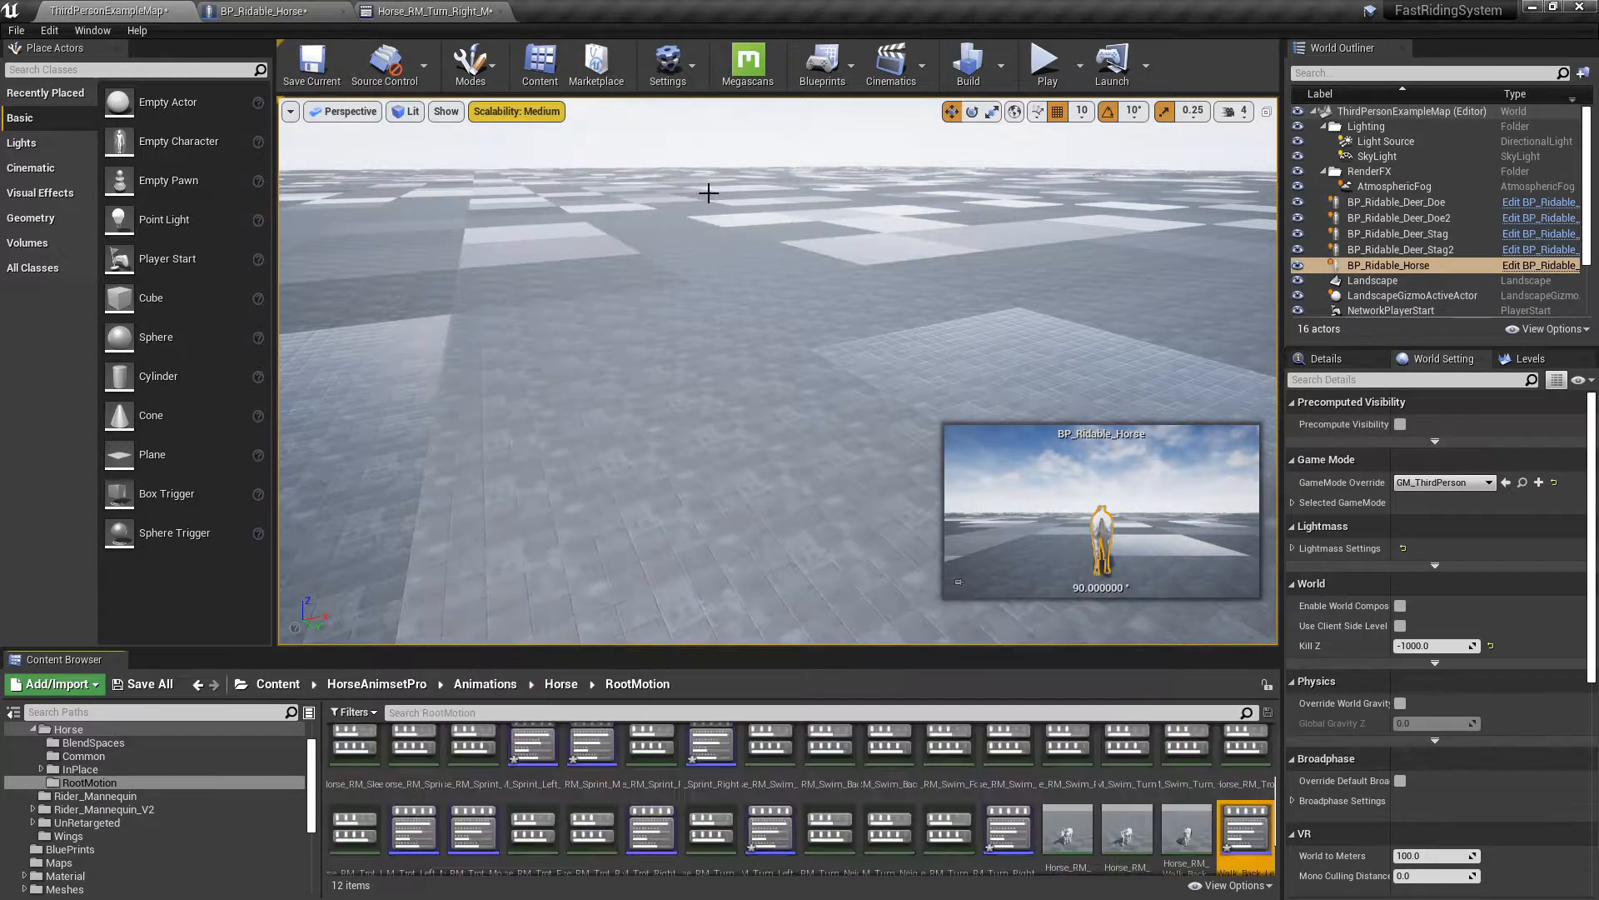
- Find the Horse_RM_Walk_Back_Left_Montage, loop its Default section, and assign it to Walk Reverse Left Turn in BP_Ridable_Horse
click(878, 713)
text(walk)
click(530, 760)
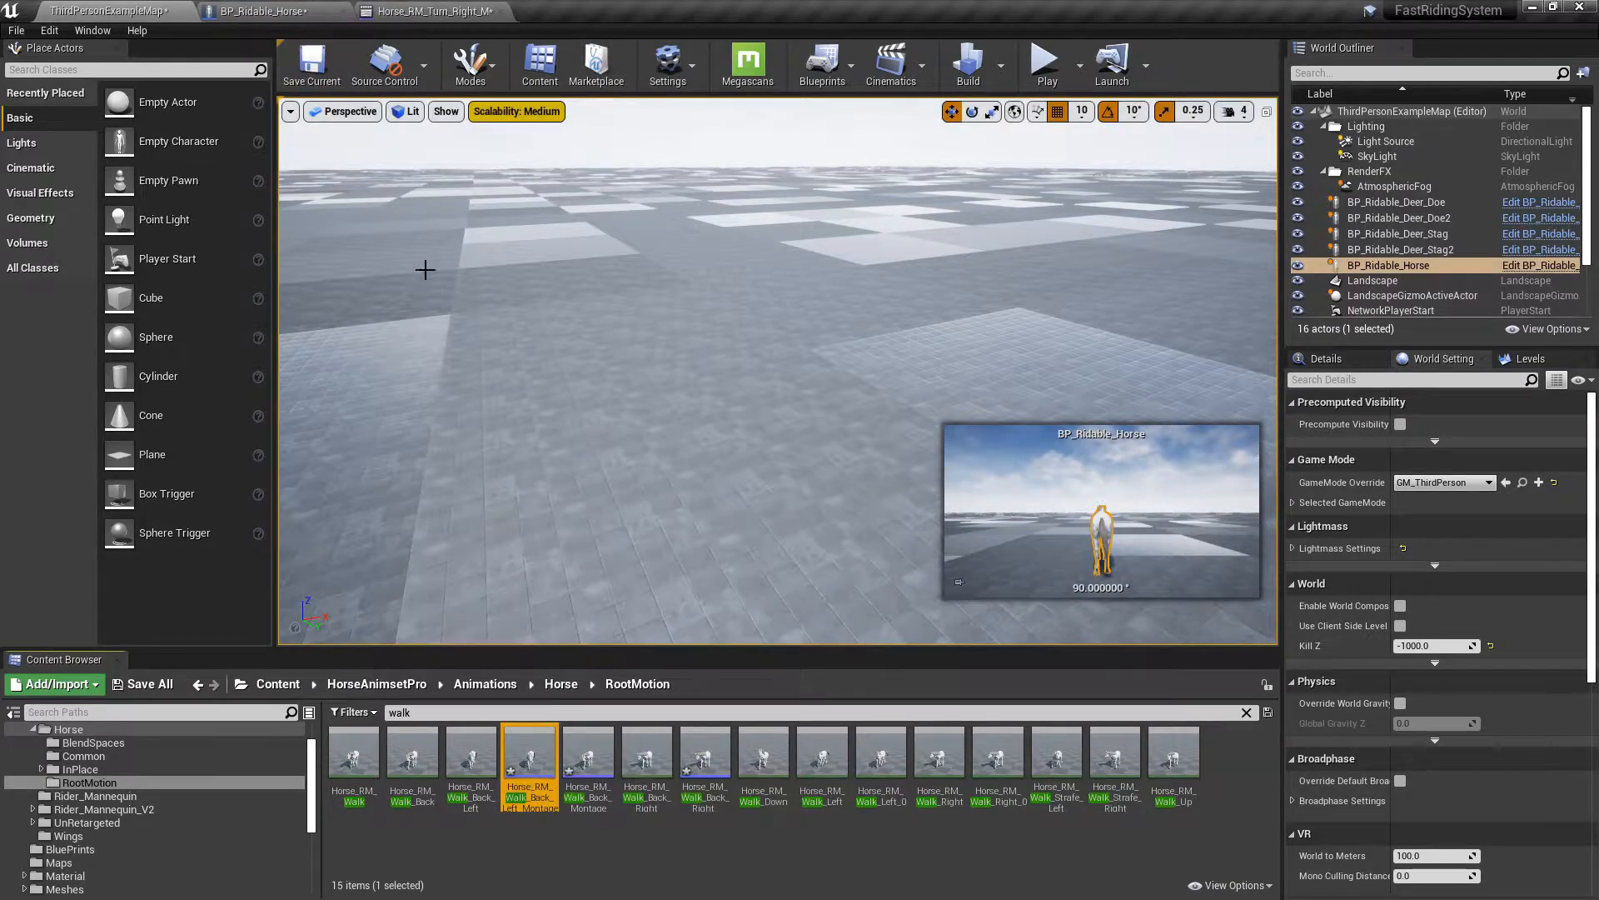
double_click(518, 735)
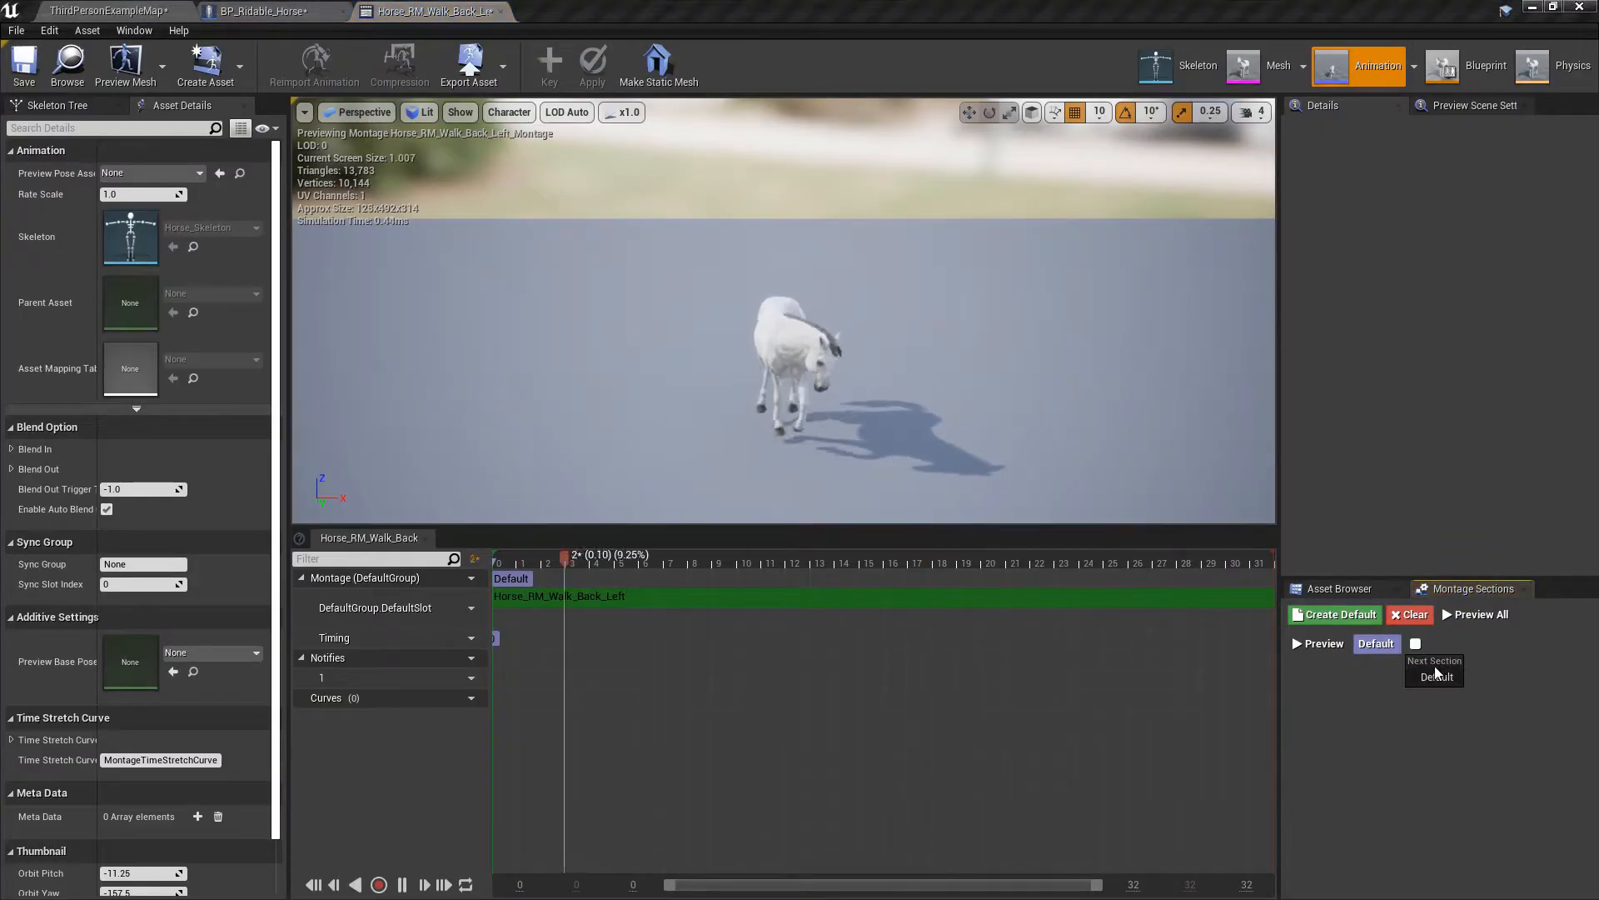
click(263, 11)
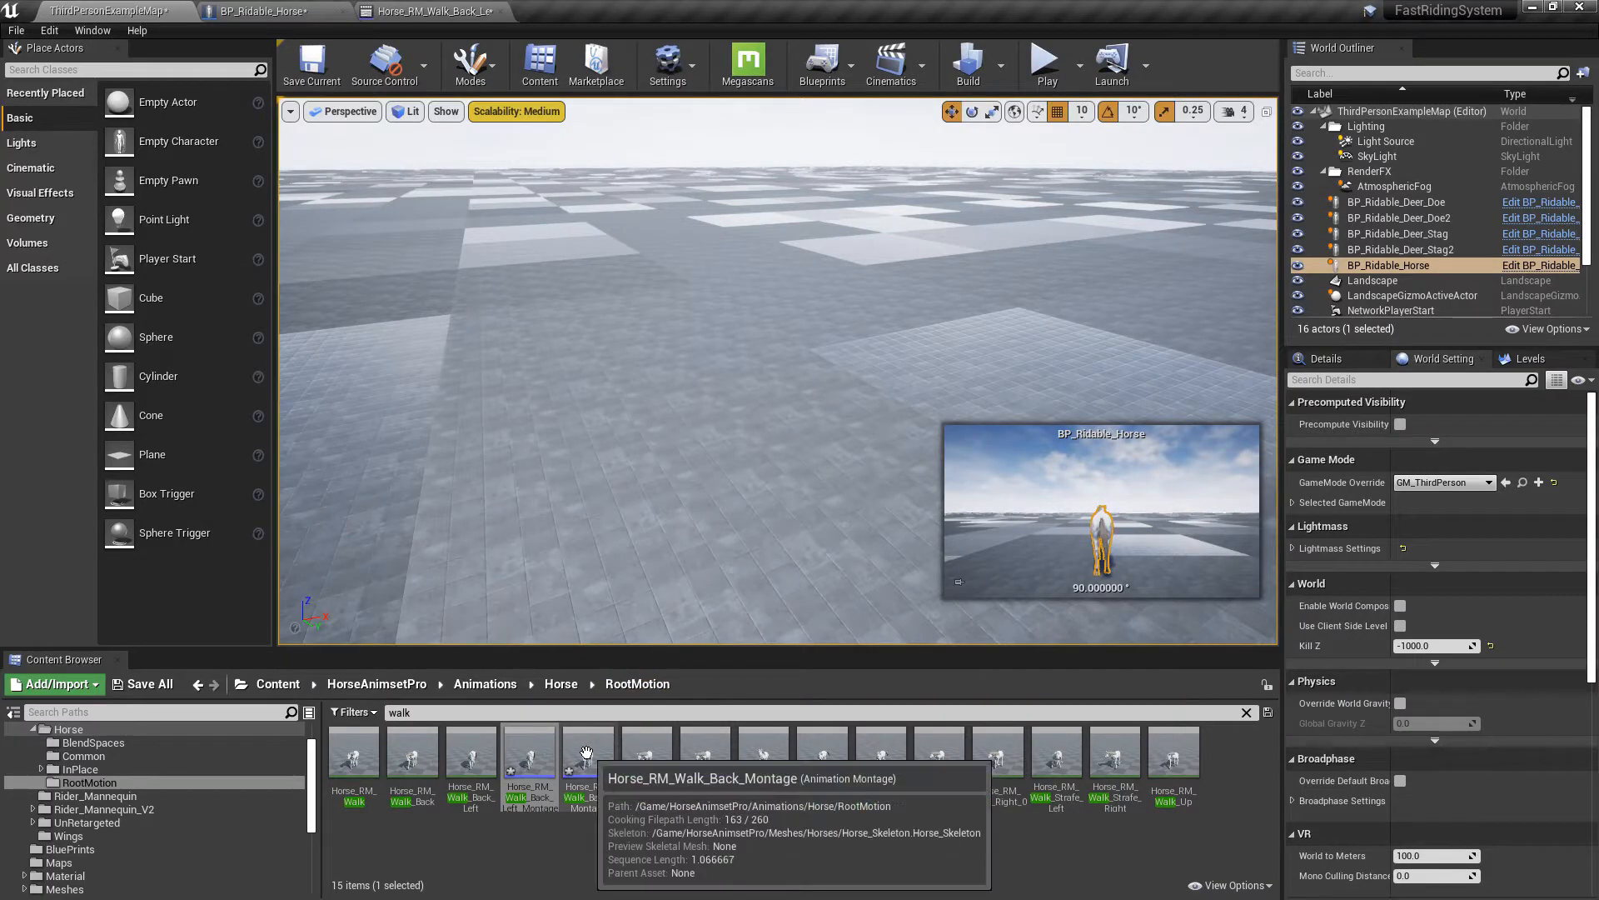
- Loop the Default sections of Horse_RM_Walk_Back_Montage and Horse_RM_Walk_Back_Right_Montage, and assign them to Walk Reverse and Walk Reverse Right Turn
double_click(586, 752)
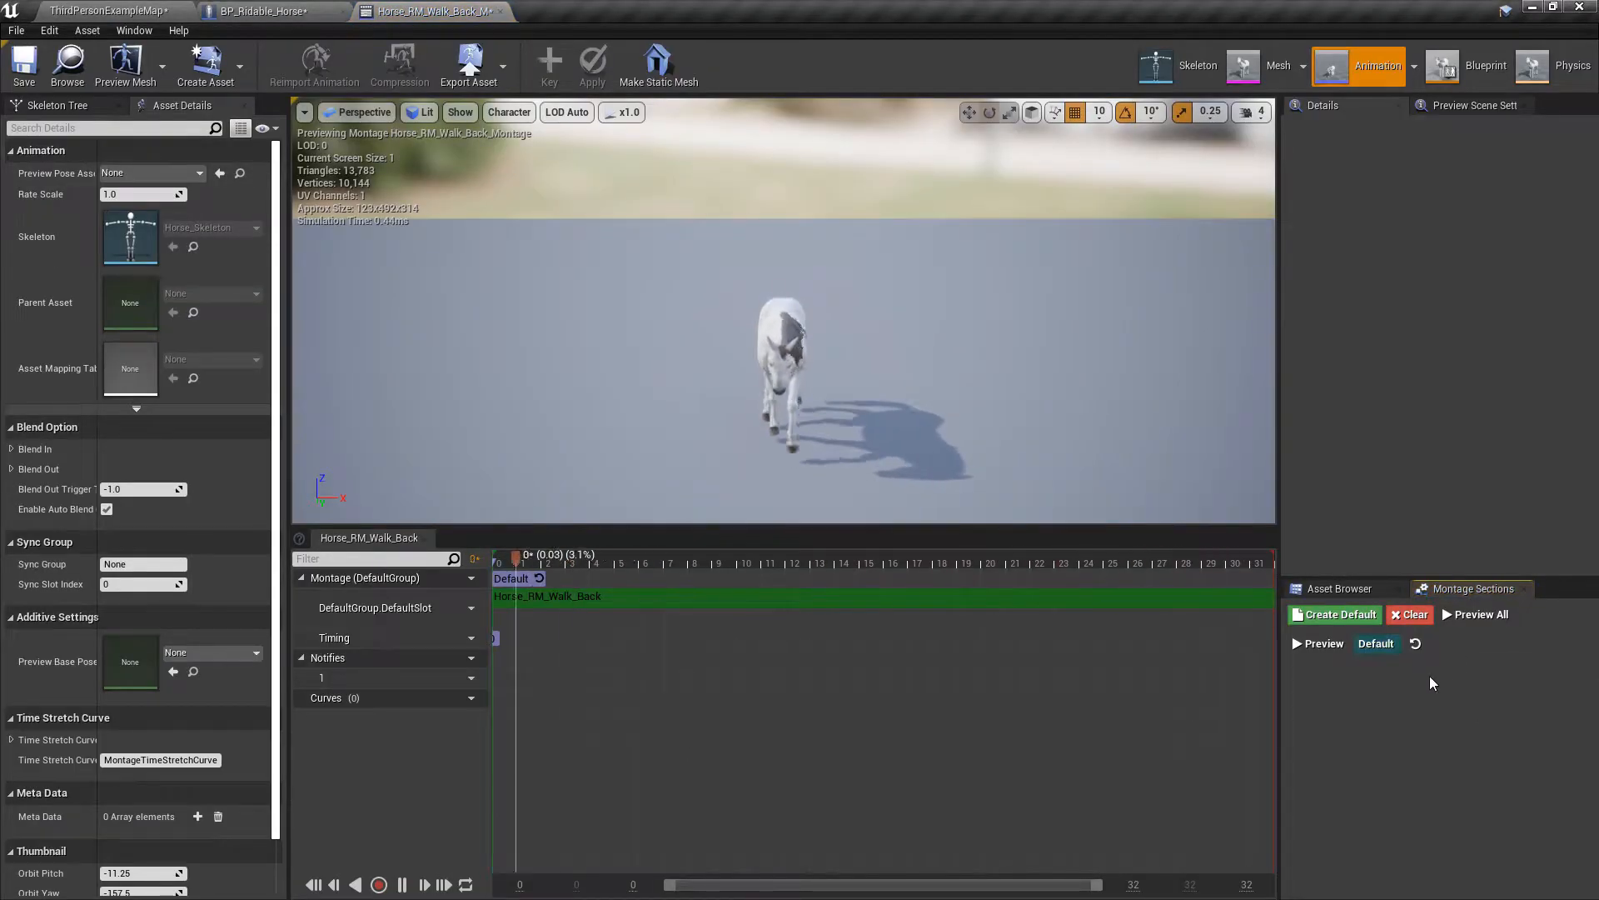
click(290, 11)
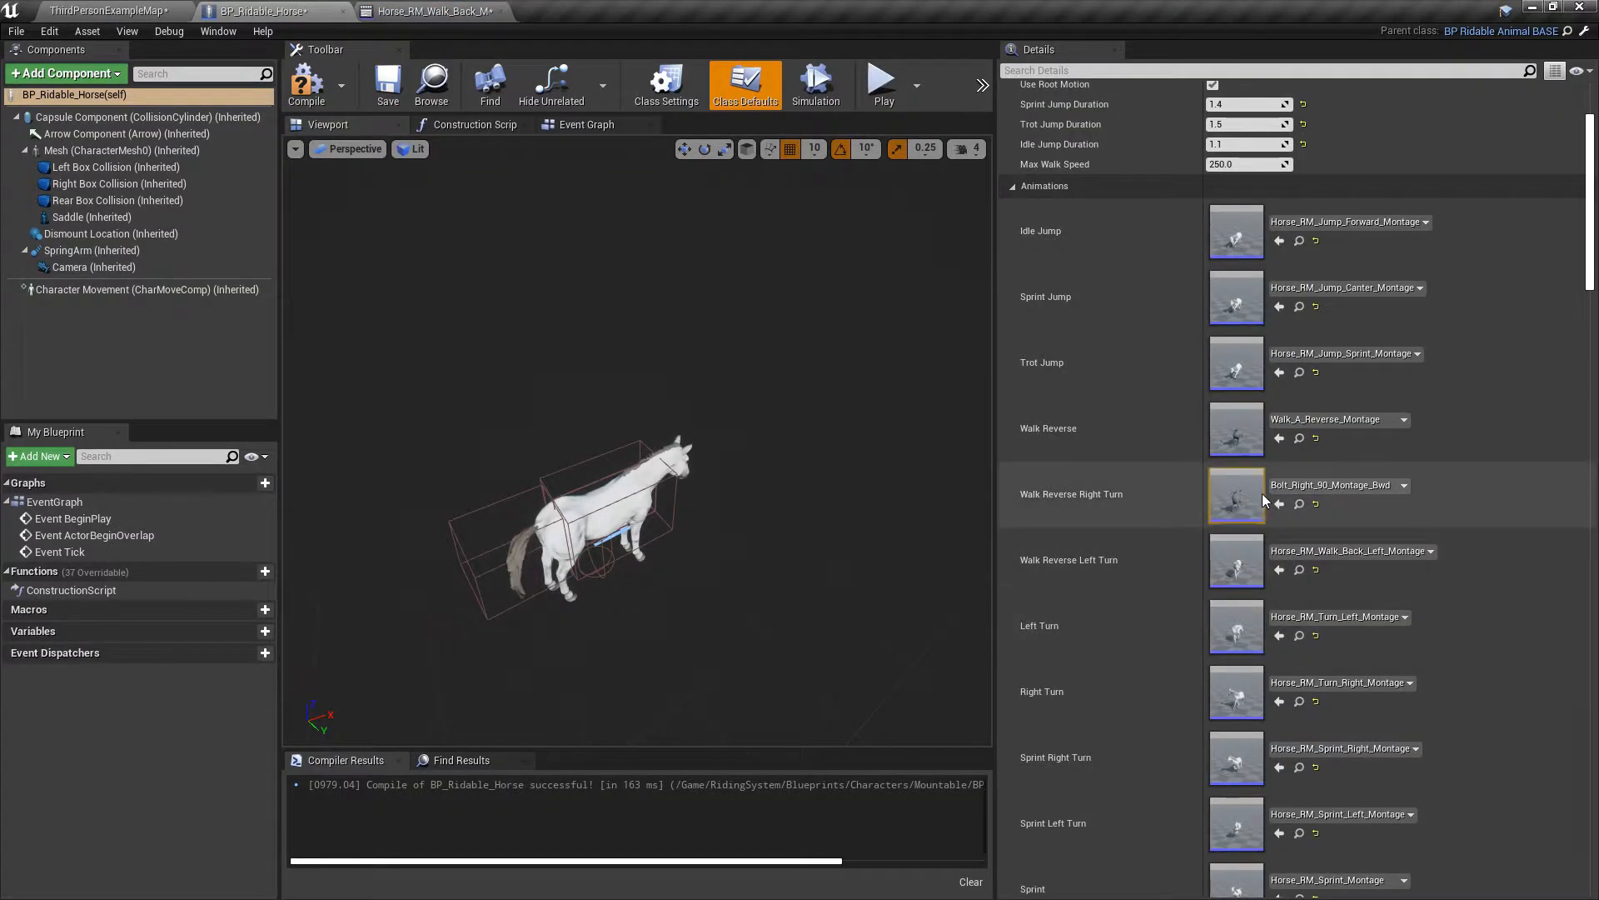
click(161, 10)
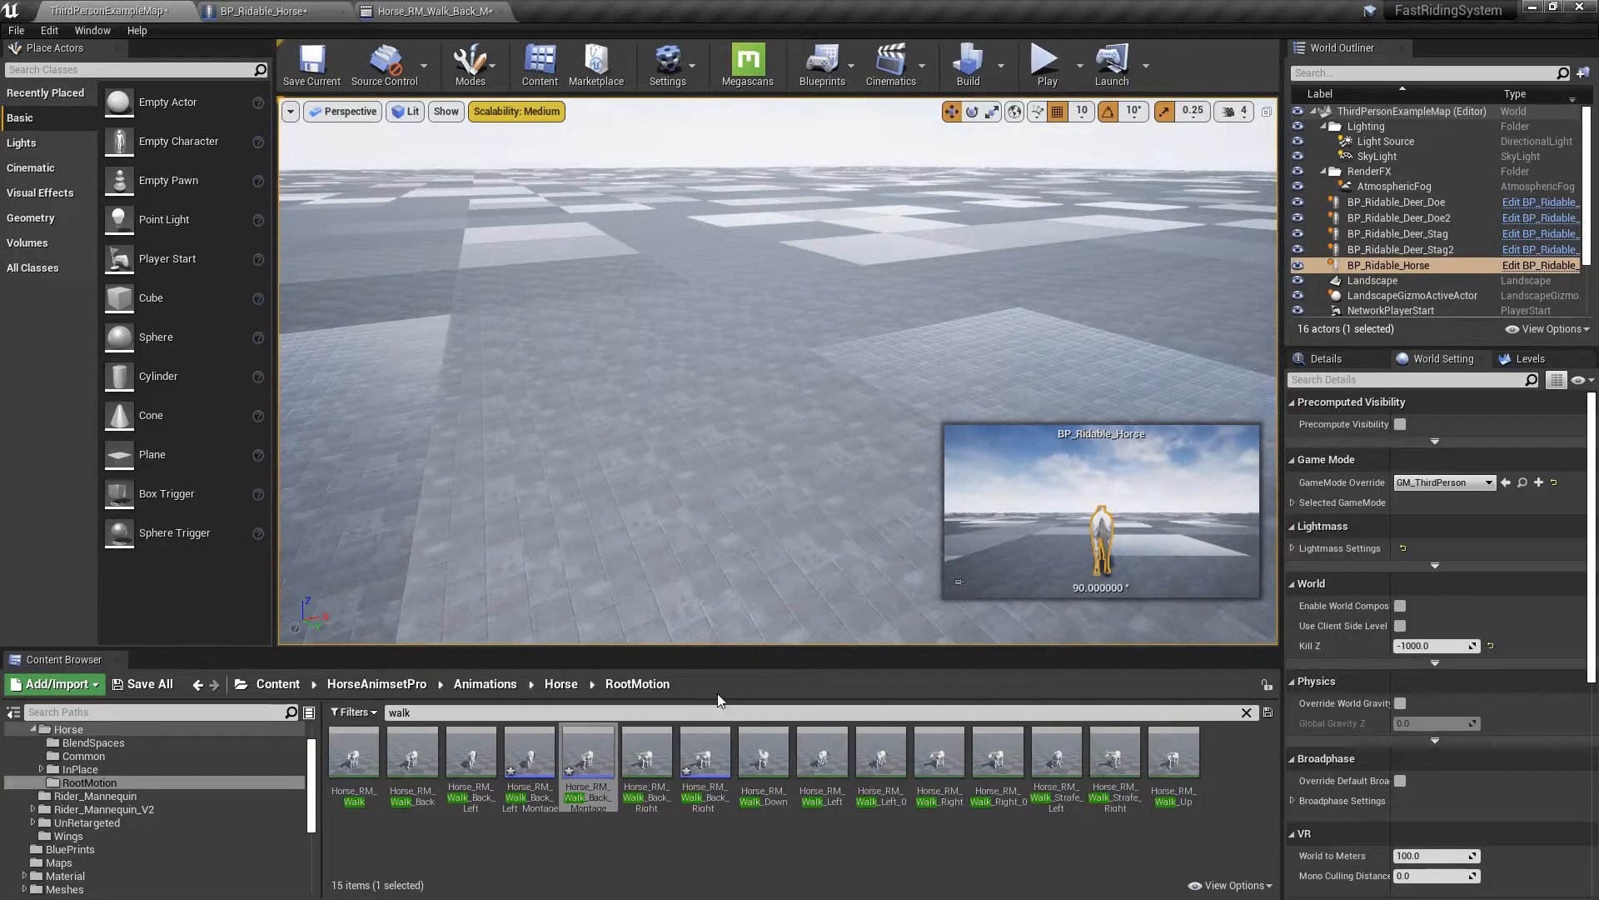
double_click(705, 754)
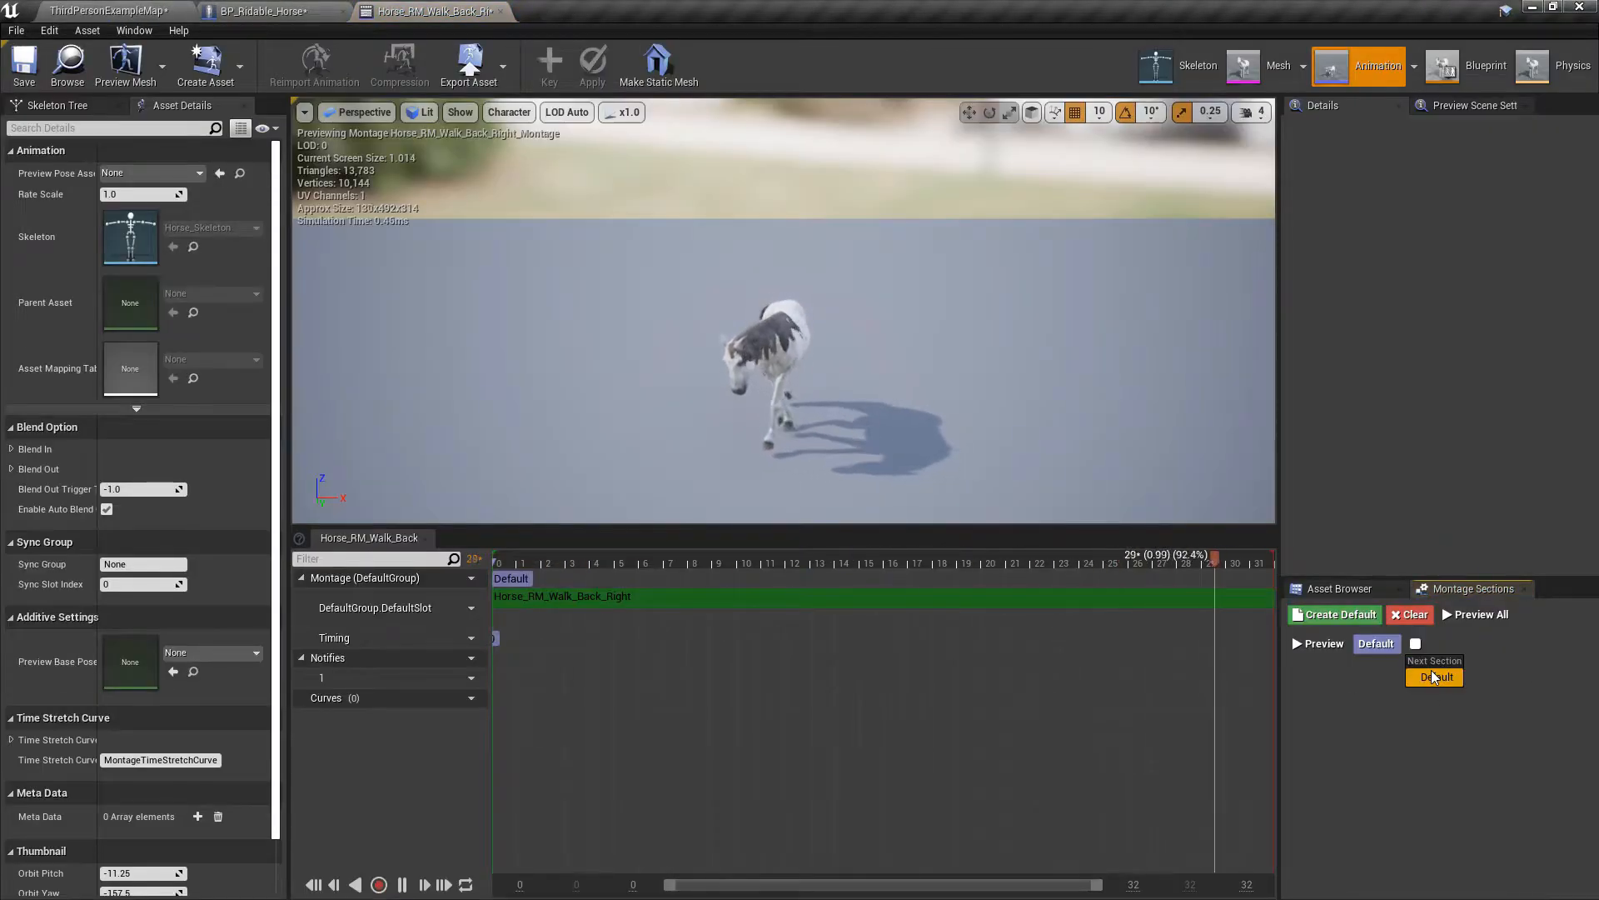
click(264, 11)
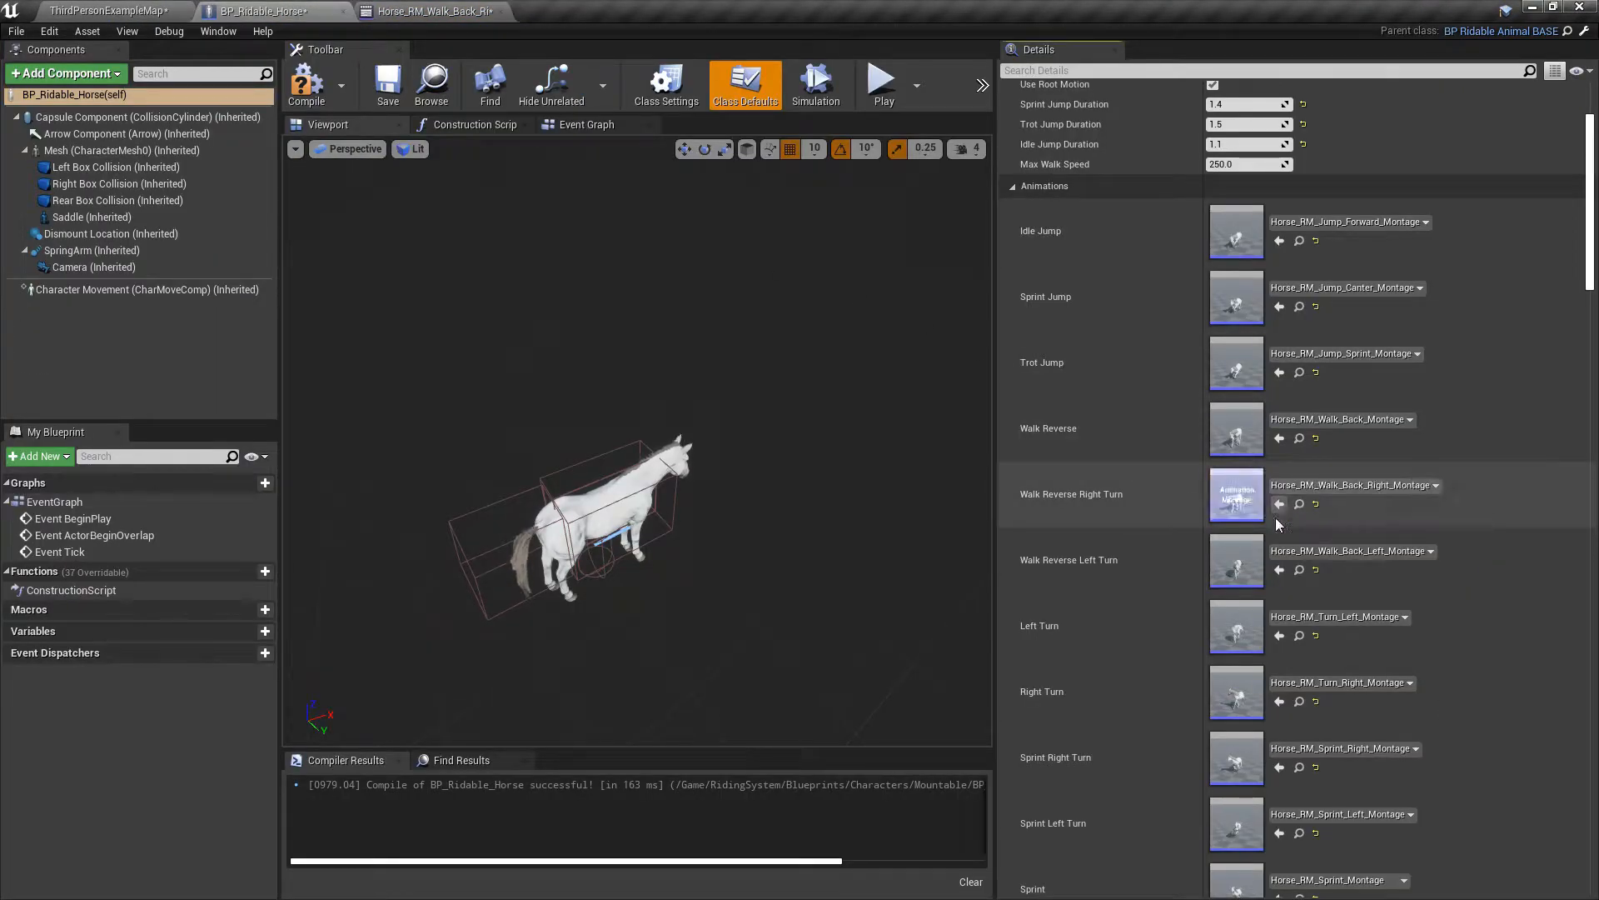
- Save all modified assets, including the ThirdPersonExampleMap level
click(108, 11)
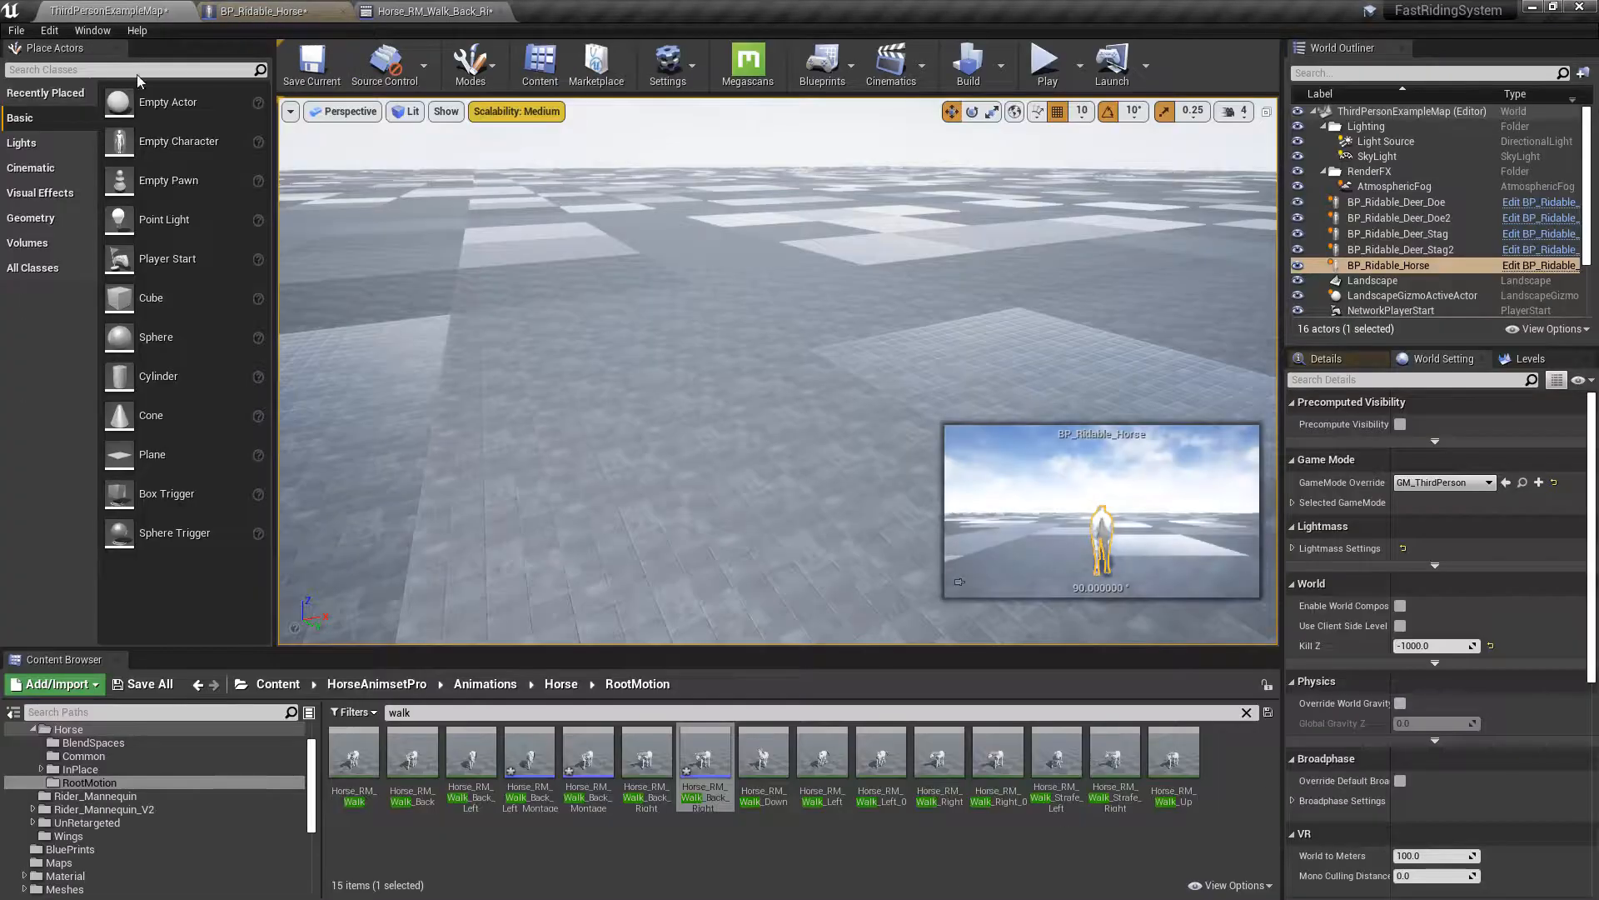
click(144, 684)
click(942, 612)
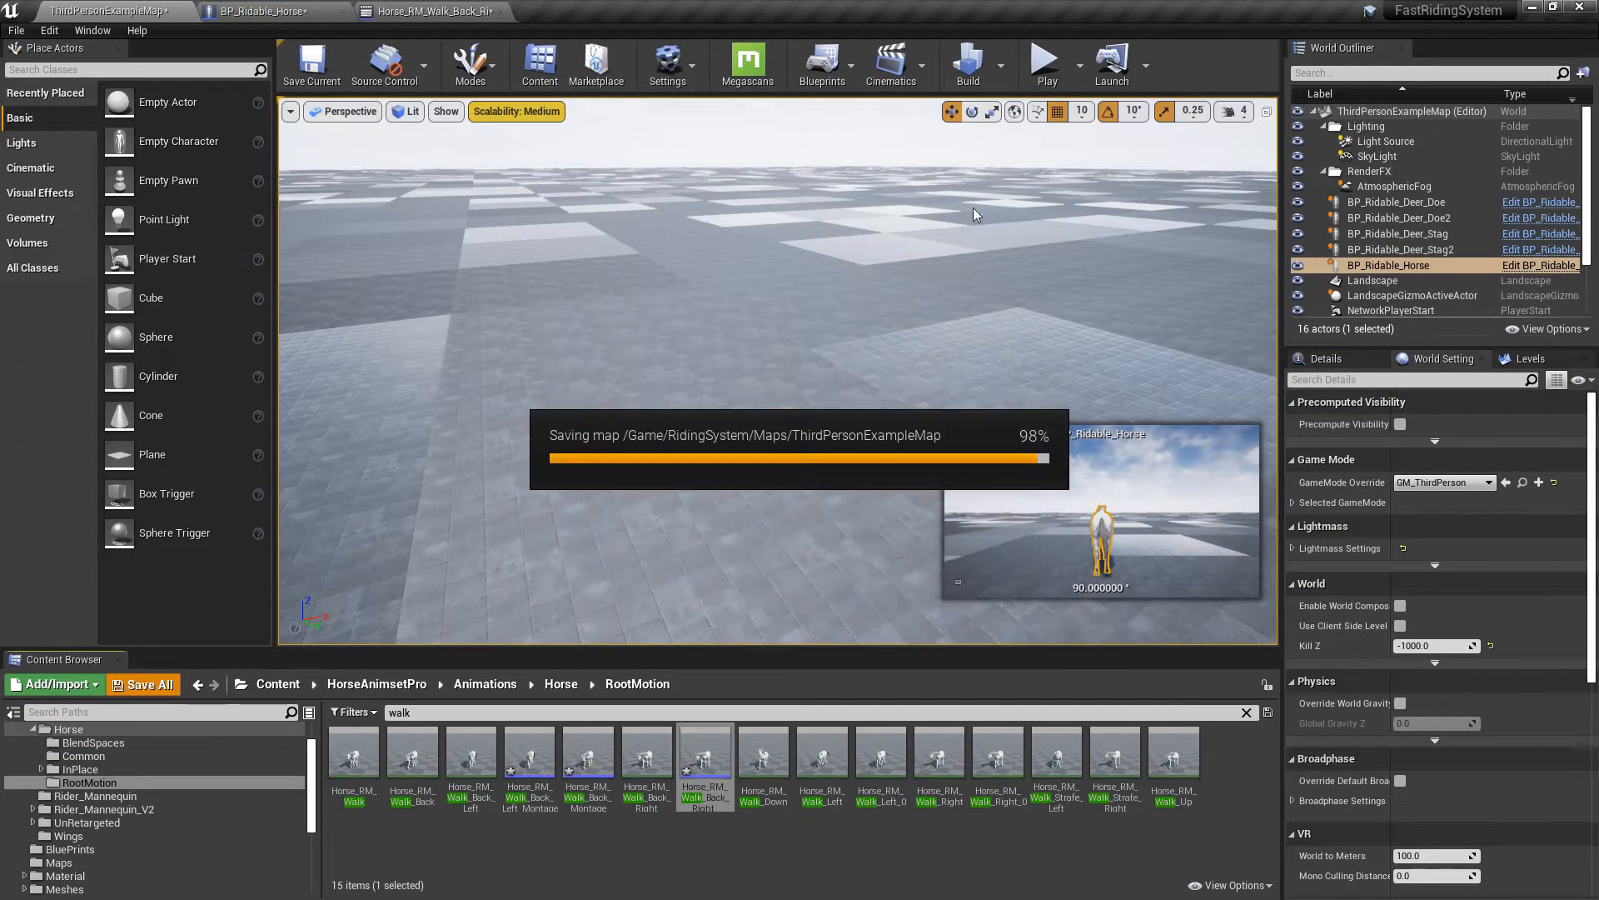
- Play-test the level in fullscreen by riding the horse, and end the session
right_drag(978, 340, 942, 379)
key(F11)
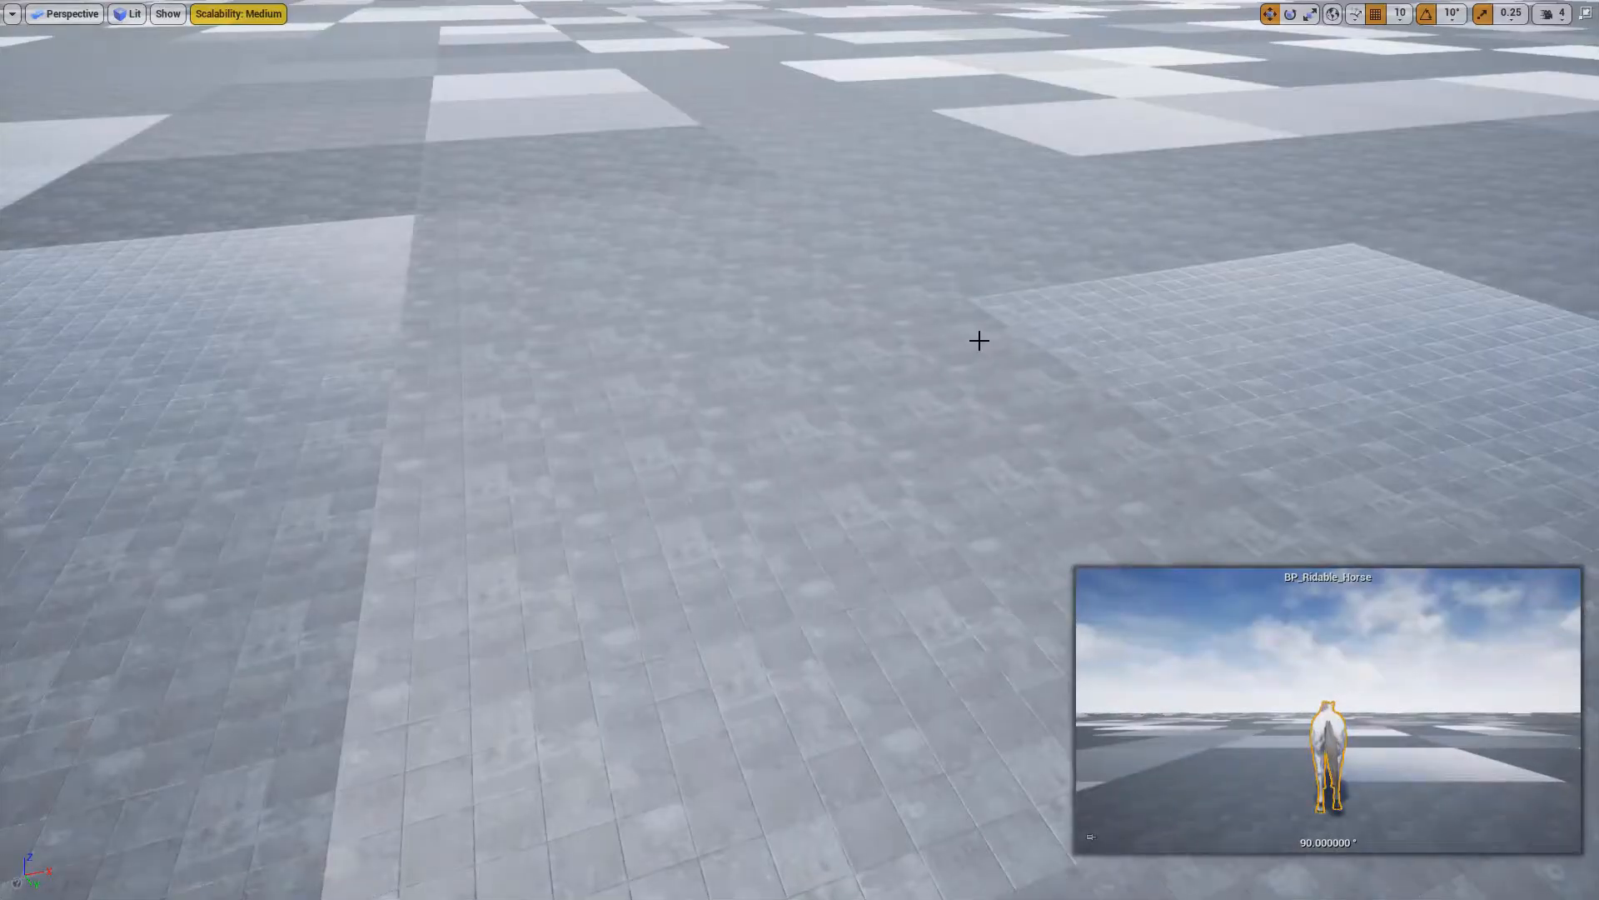
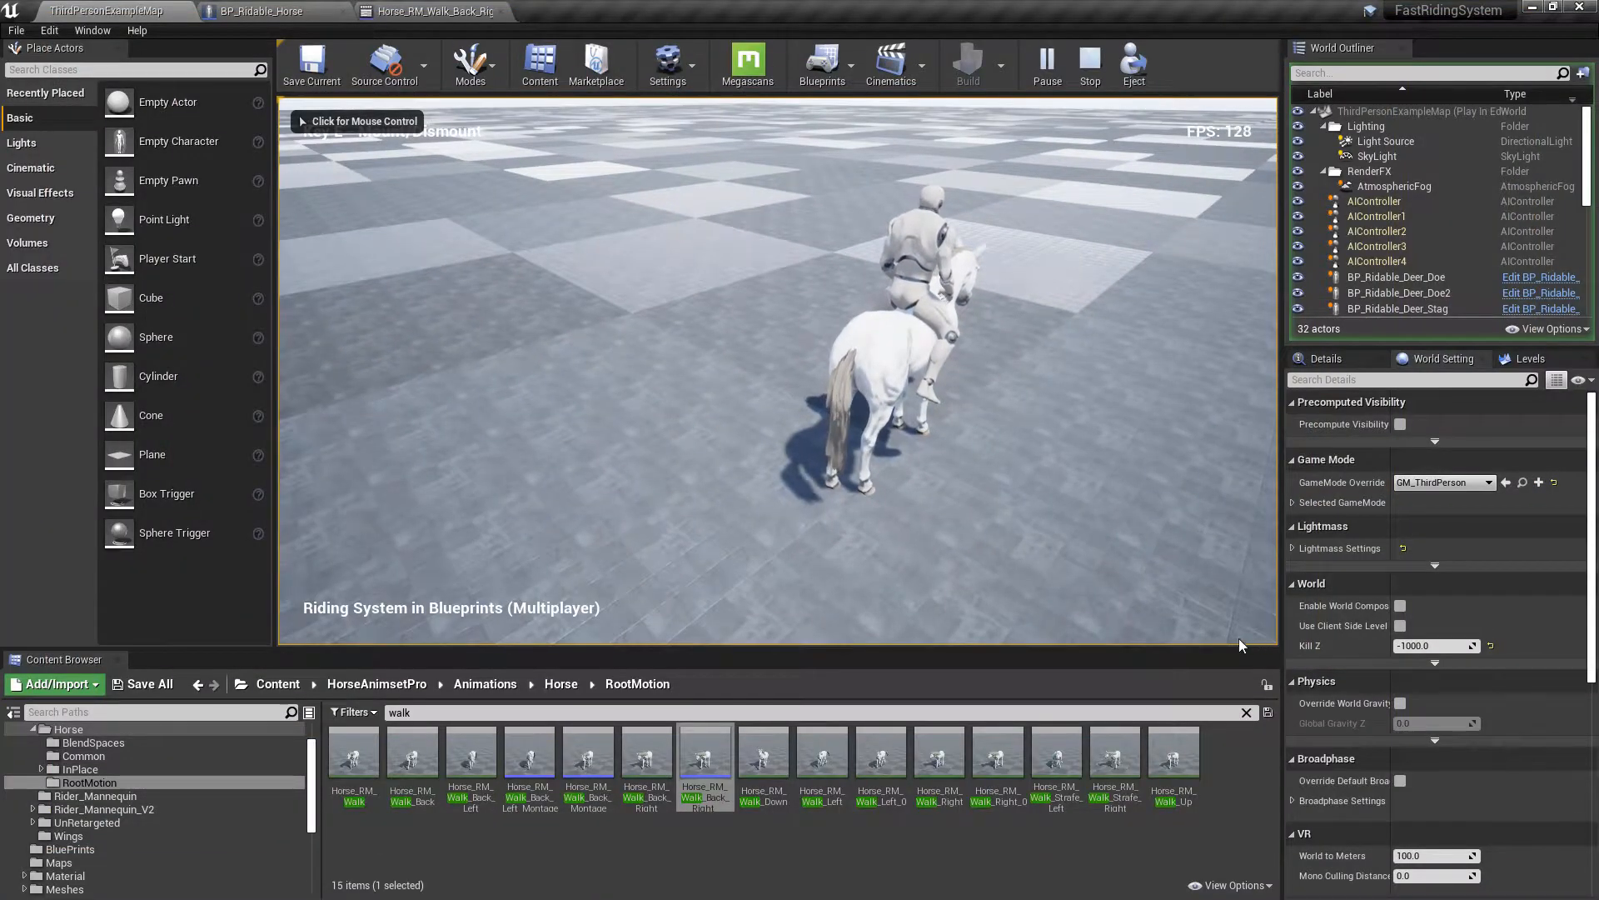
key(Escape)
- In BP_Ridable_Horse, set Sprint Jump to Horse_RM_Jump_Sprint_Montage and Trot Jump to Horse_RM_Jump_Canter_Montage
click(334, 8)
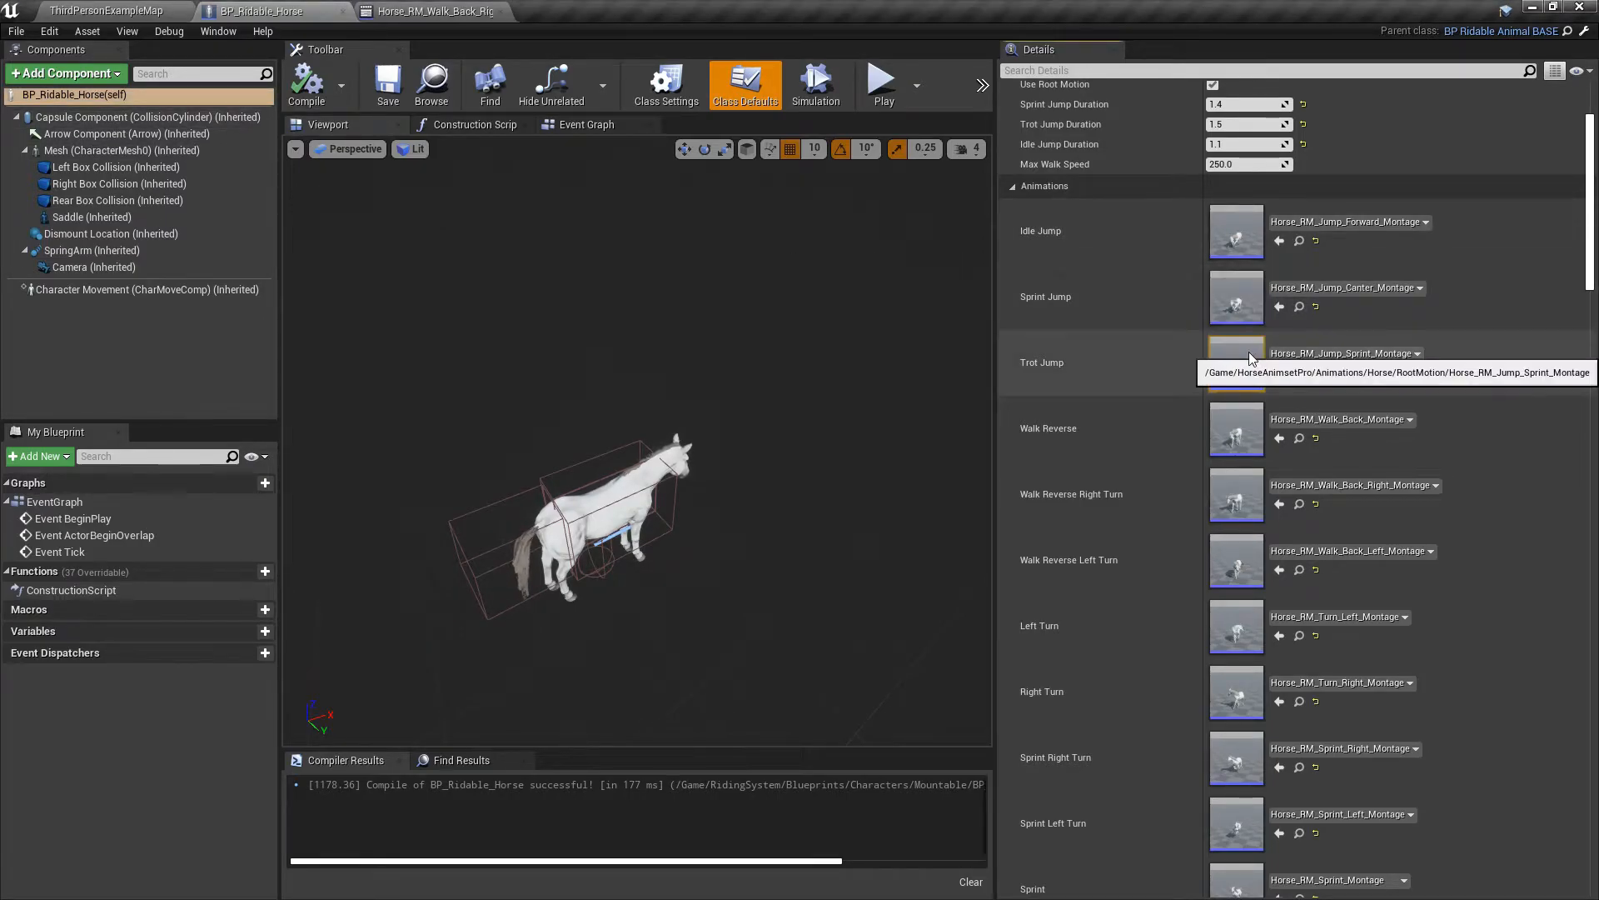
scroll(1241, 343, up, 2)
right_click(1238, 412)
click(1259, 439)
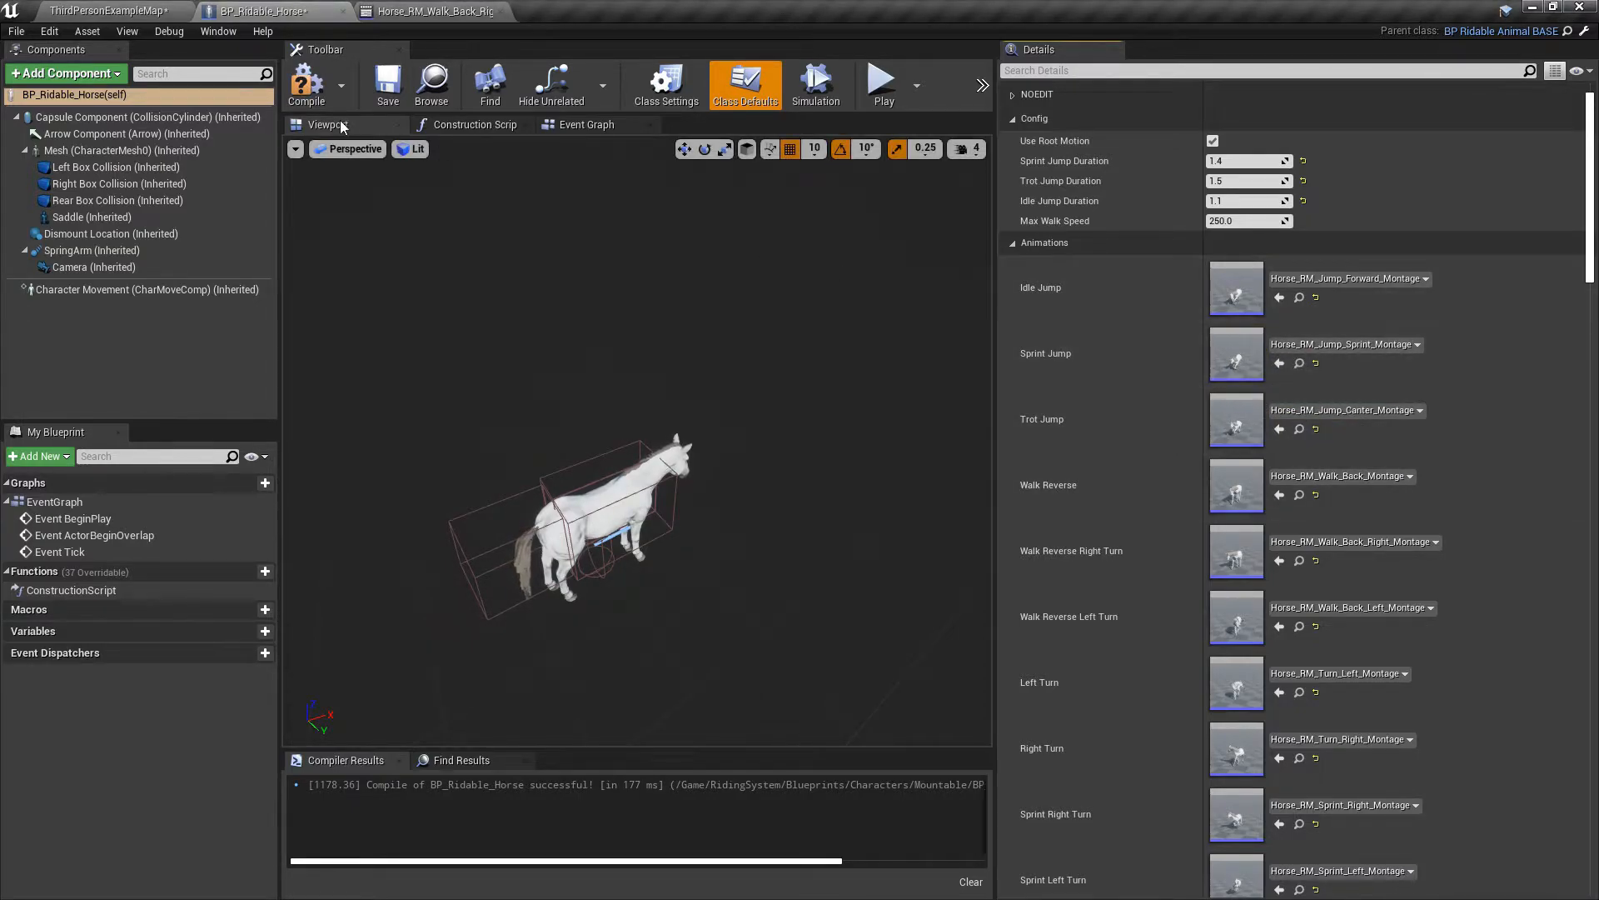
- Start a fullscreen play test of ThirdPersonExampleMap and mount the white horse
click(109, 11)
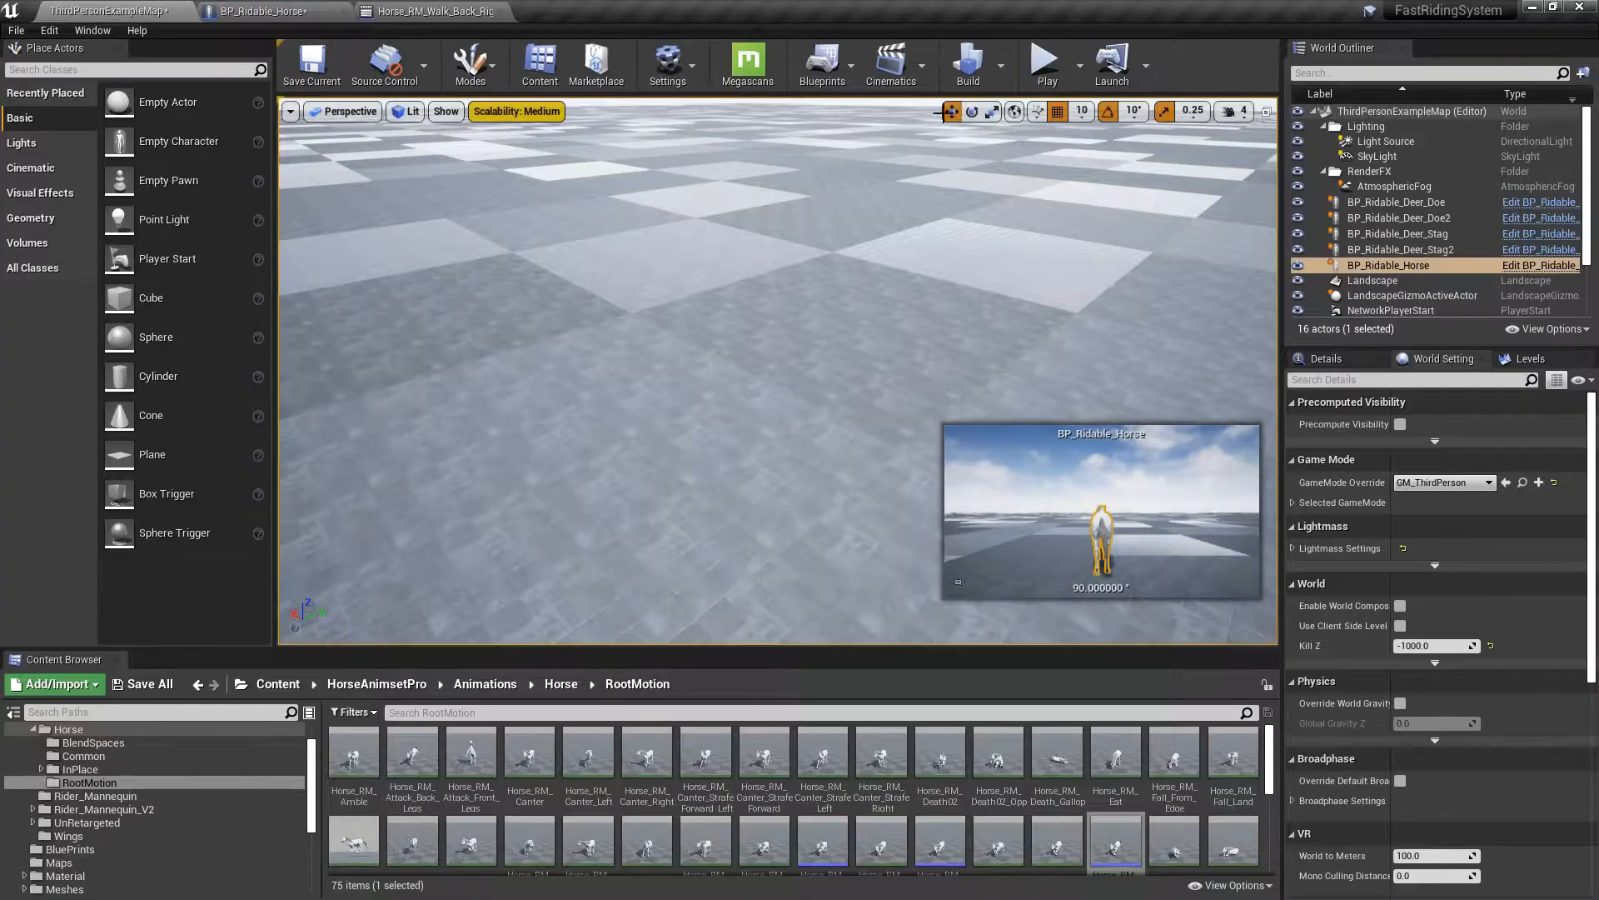
click(1048, 64)
key(F11)
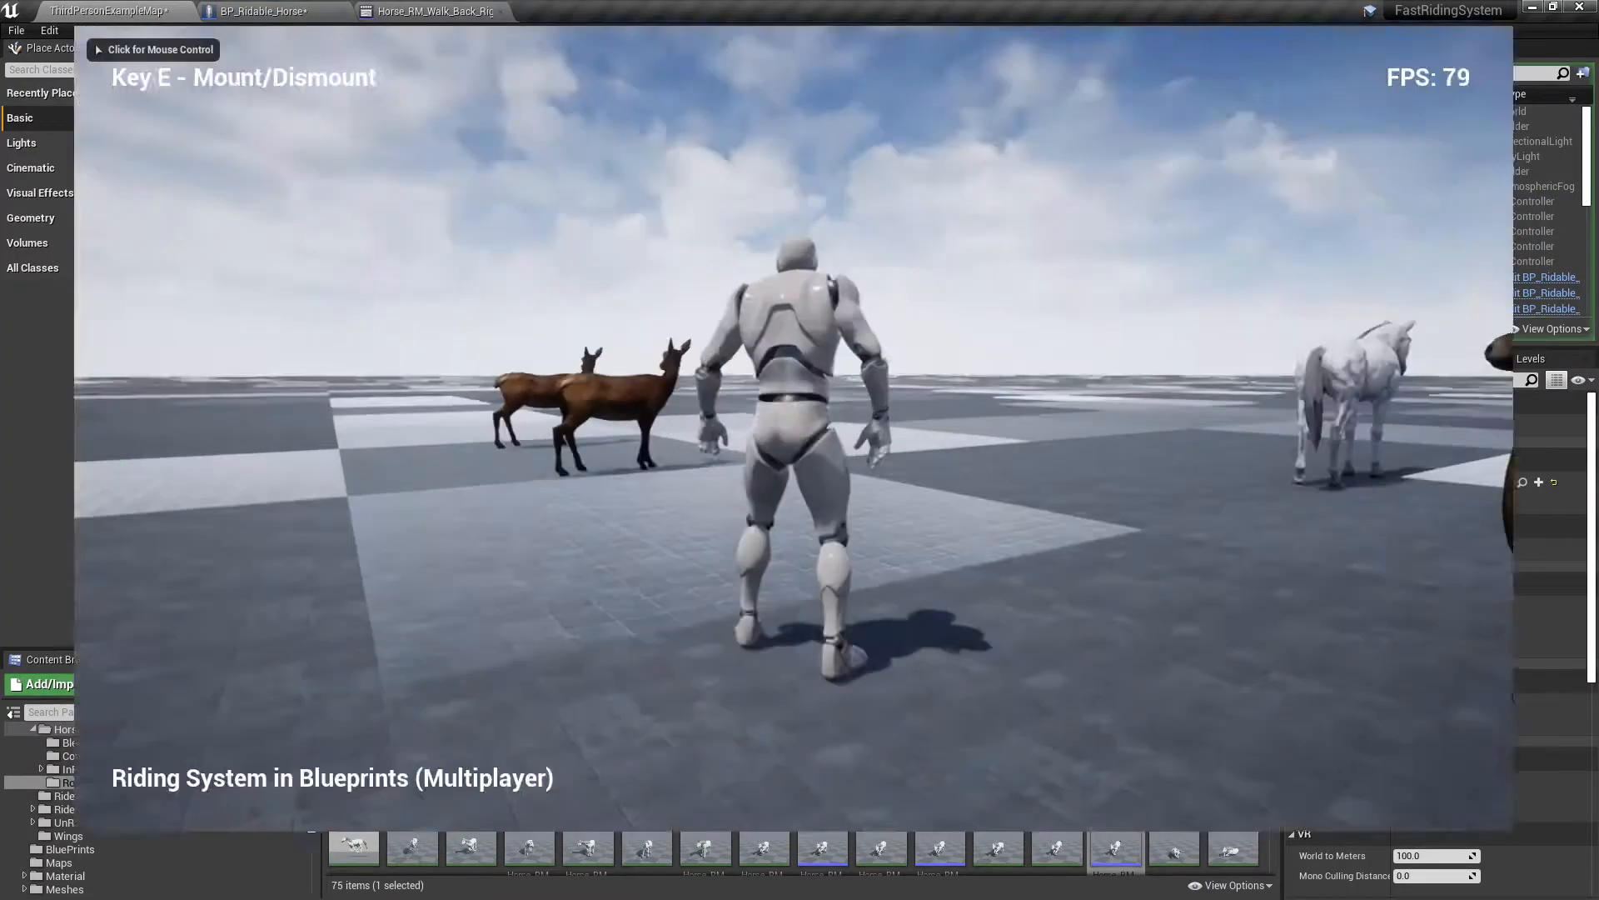
key(w)
key(e)
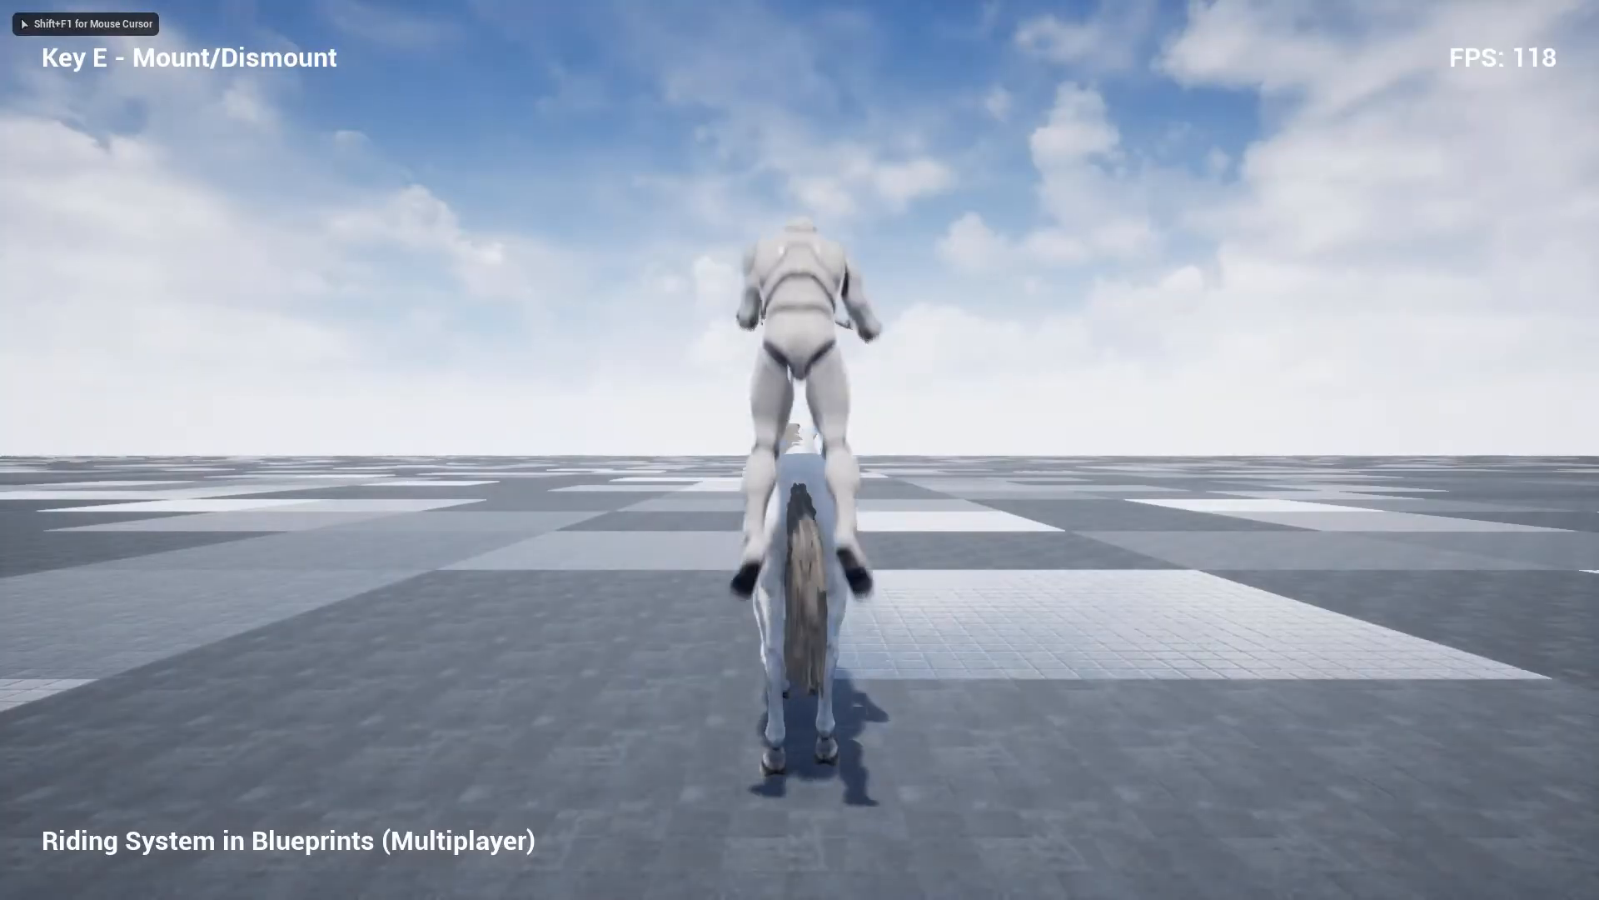
- Ride the horse forward, turn right and jump to test its movement and jump montages
key(w)
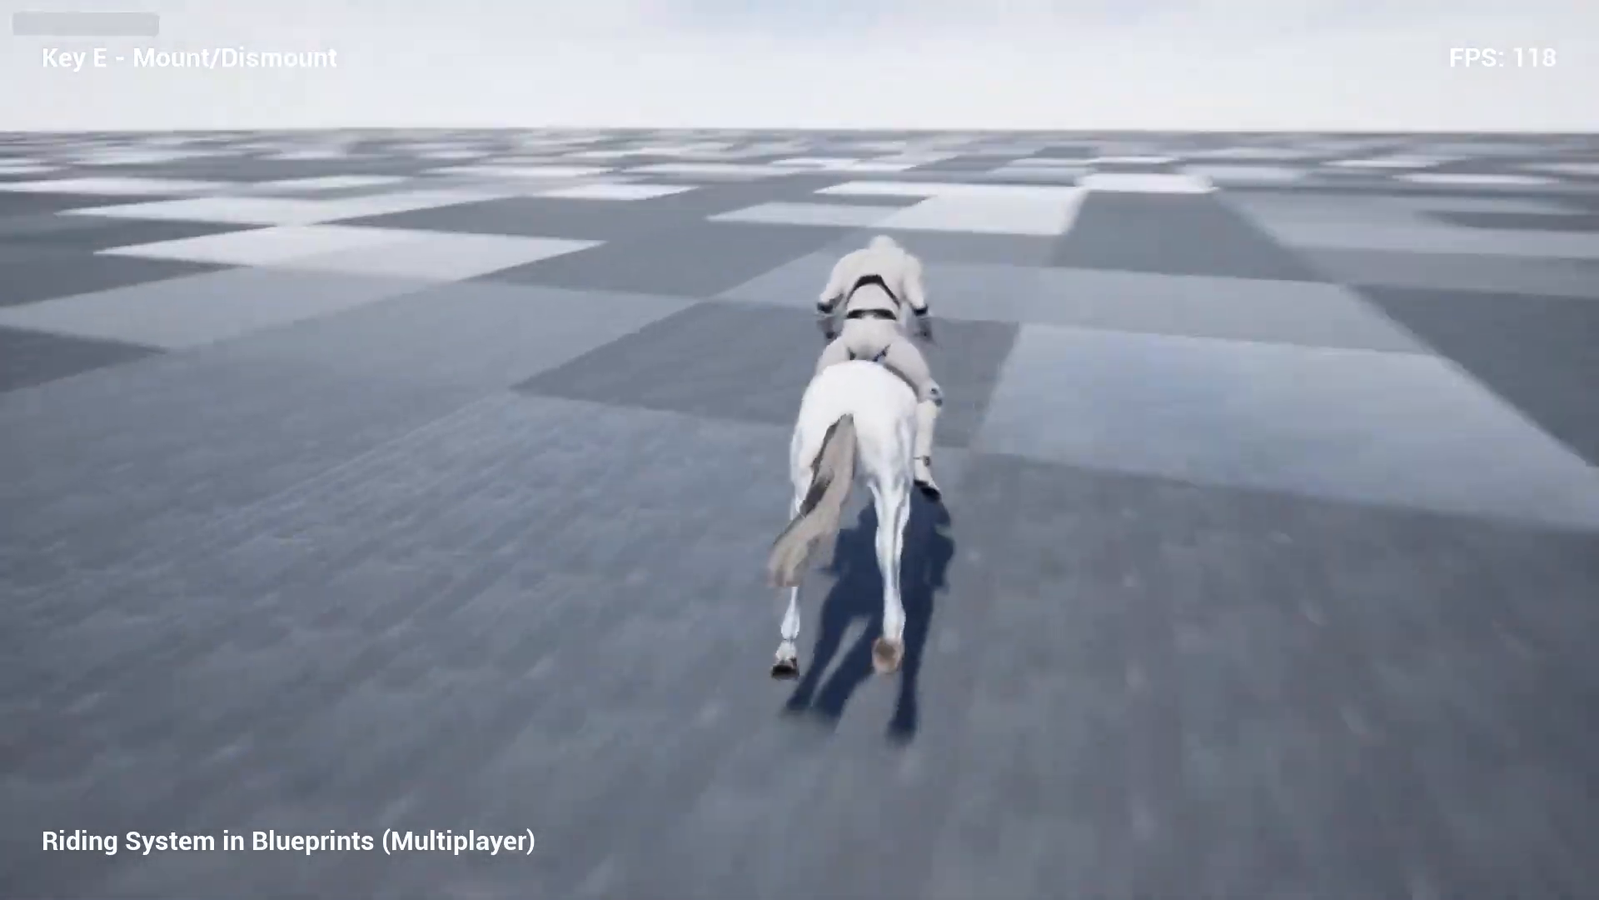
key(d)
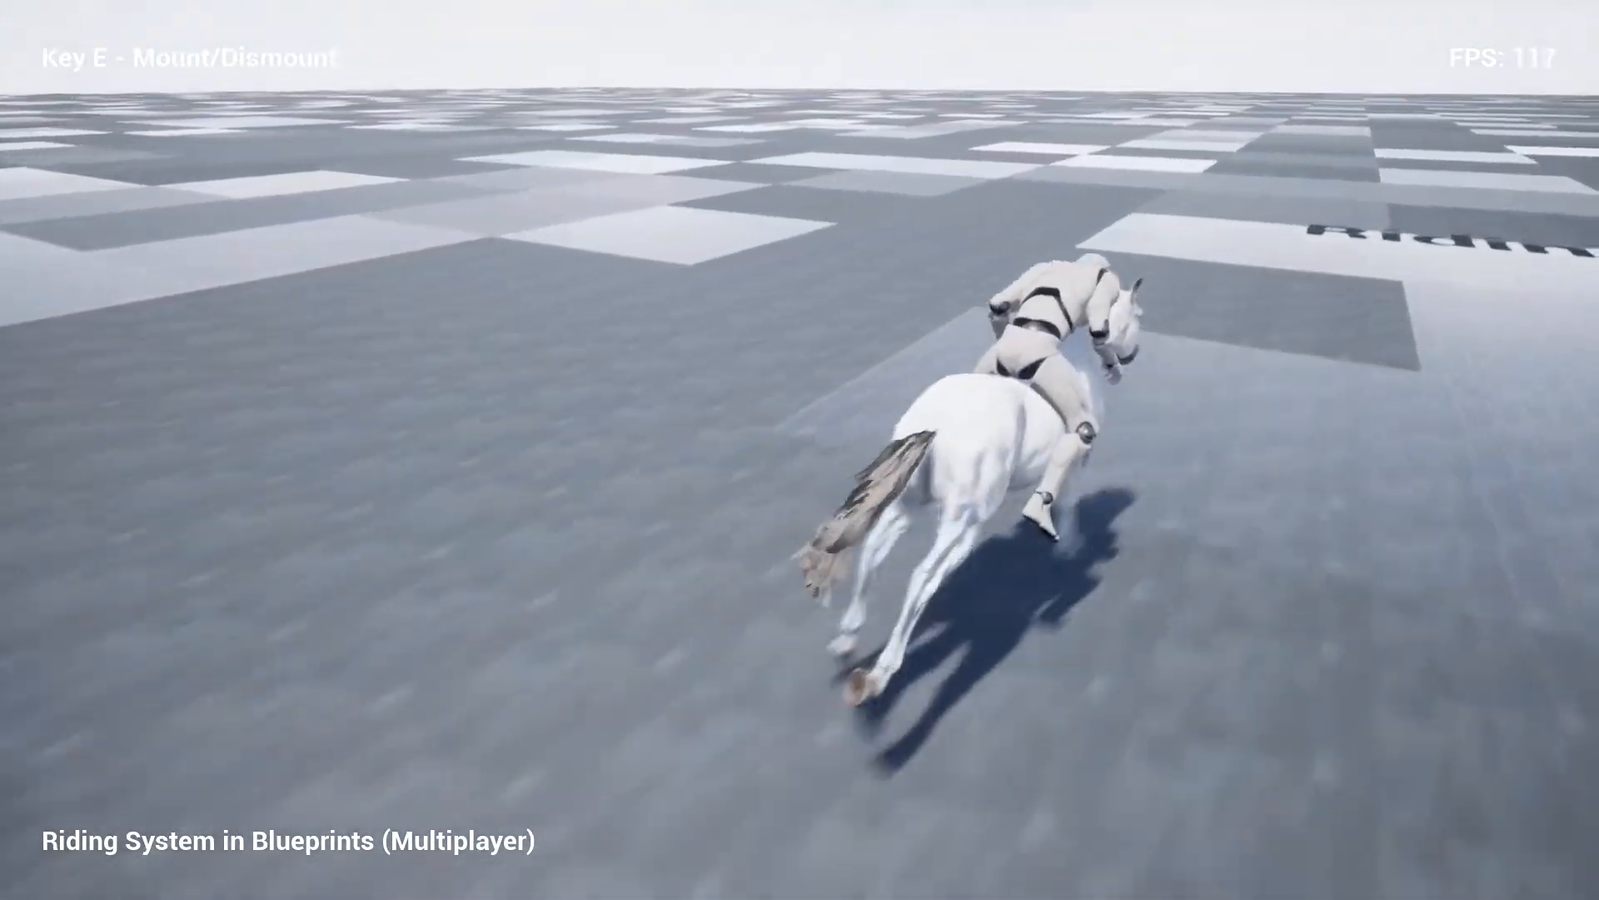
key(w)
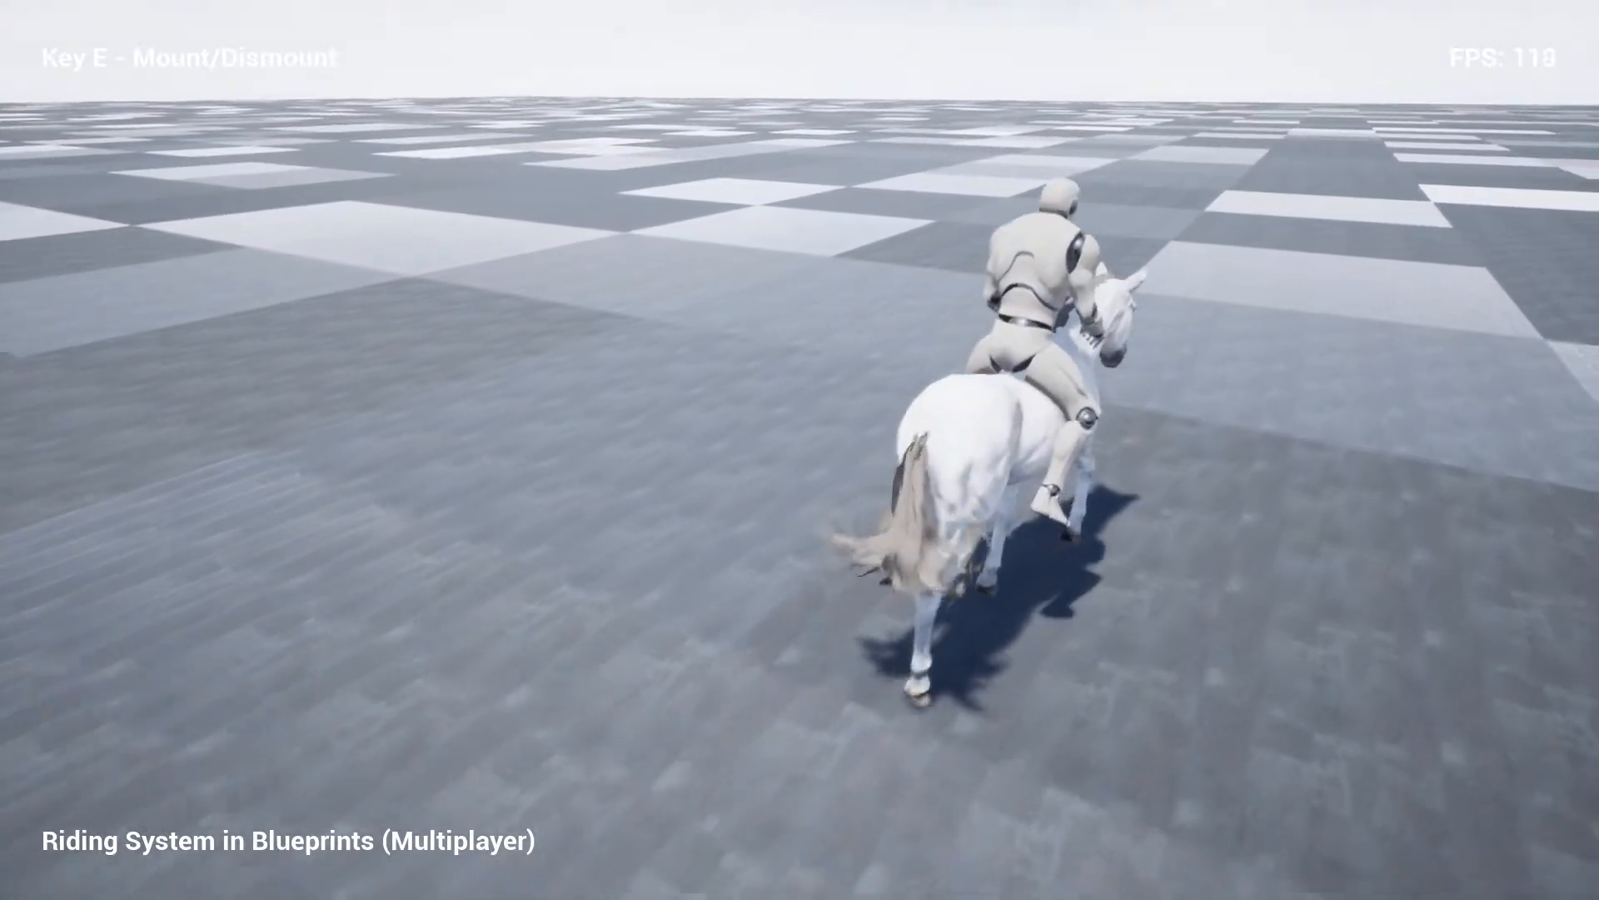
key(space)
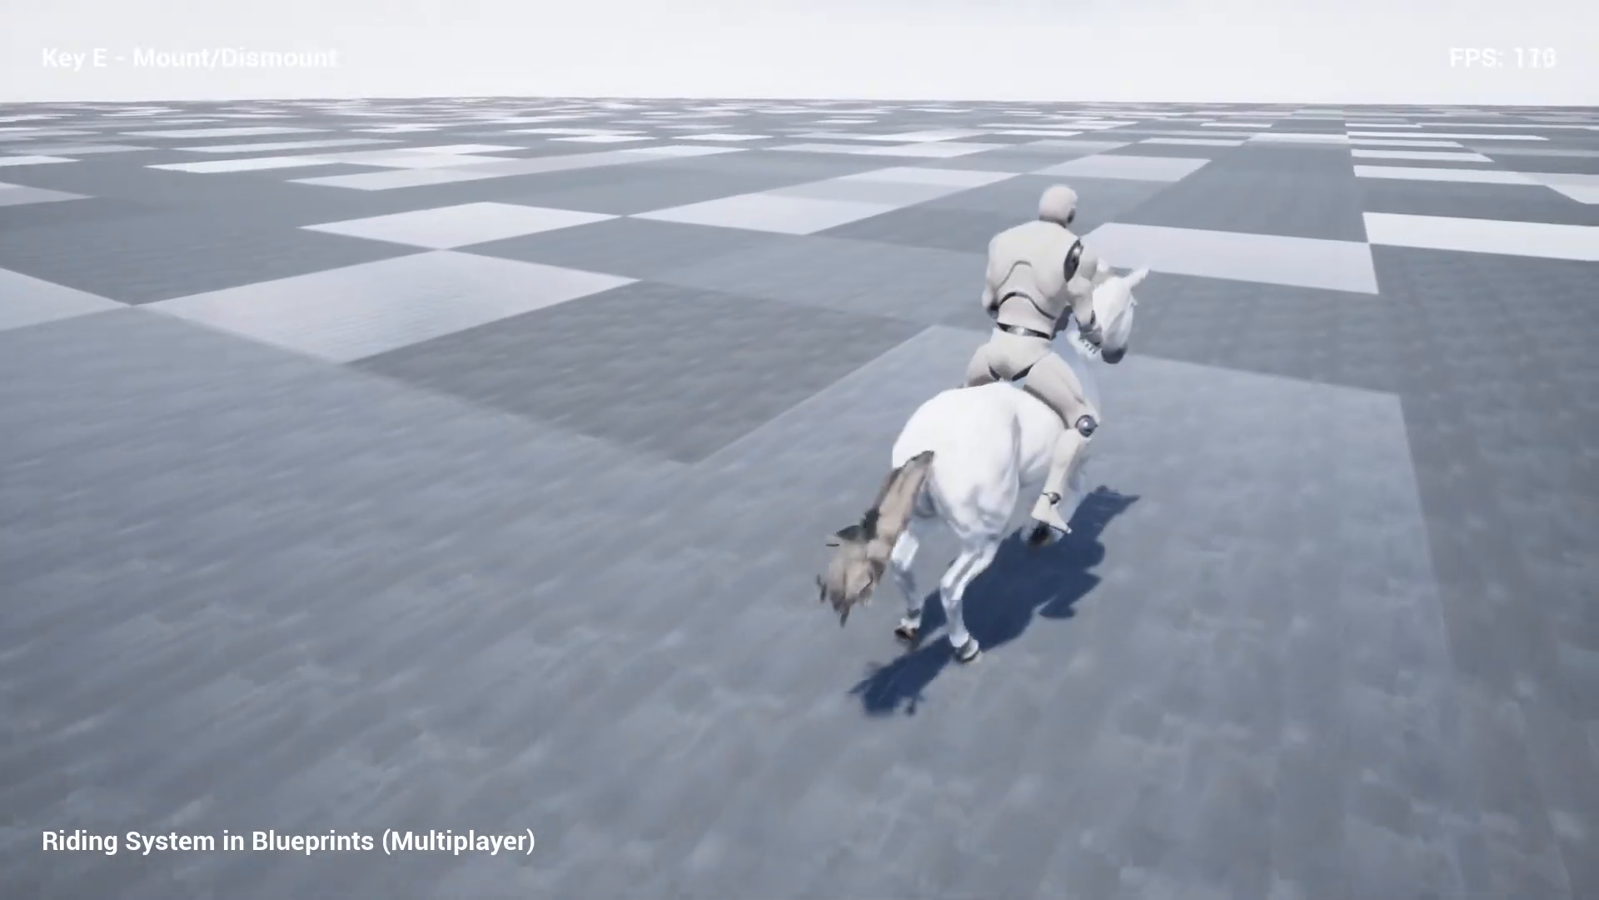
key(w)
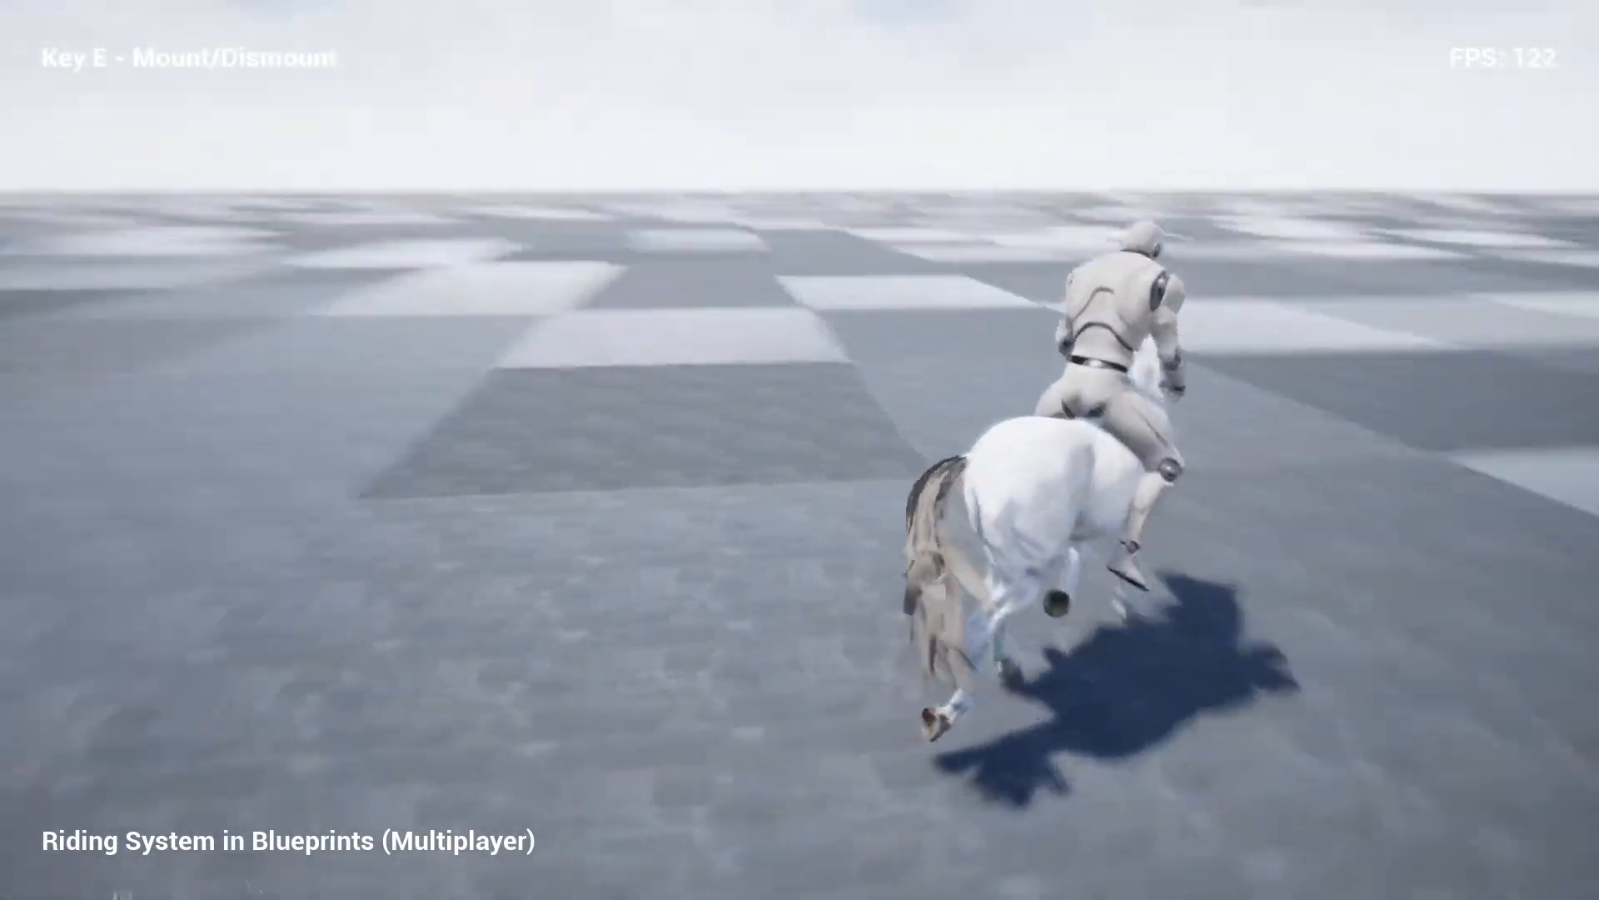
key(w)
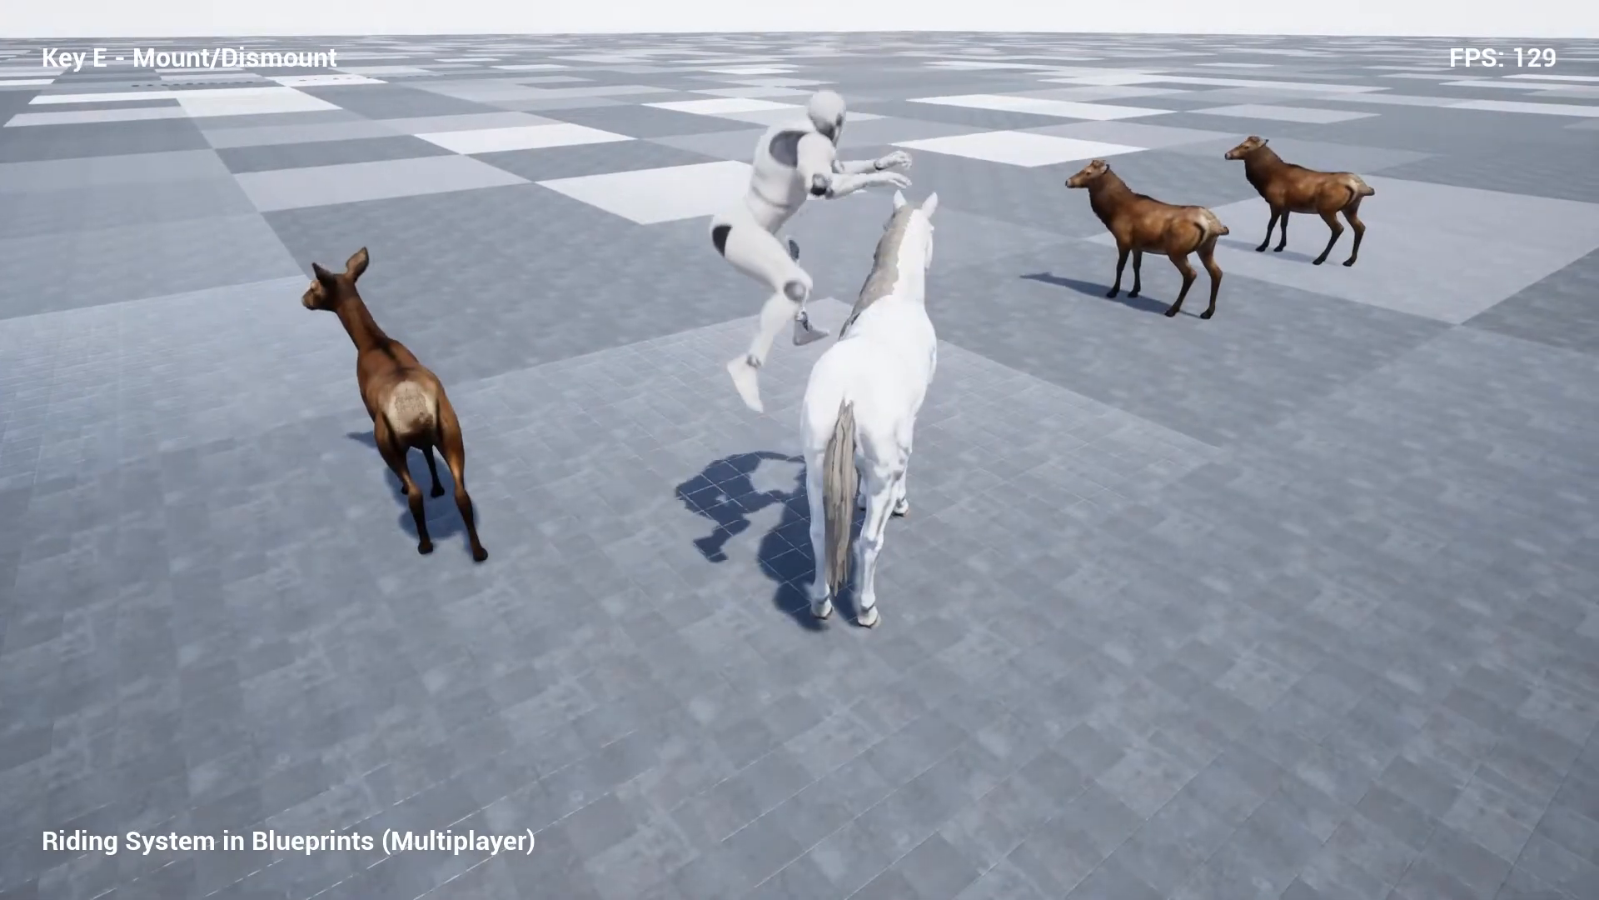
- Walk the character from the horse to a doe, mount it and ride it forward
key(s)
key(w)
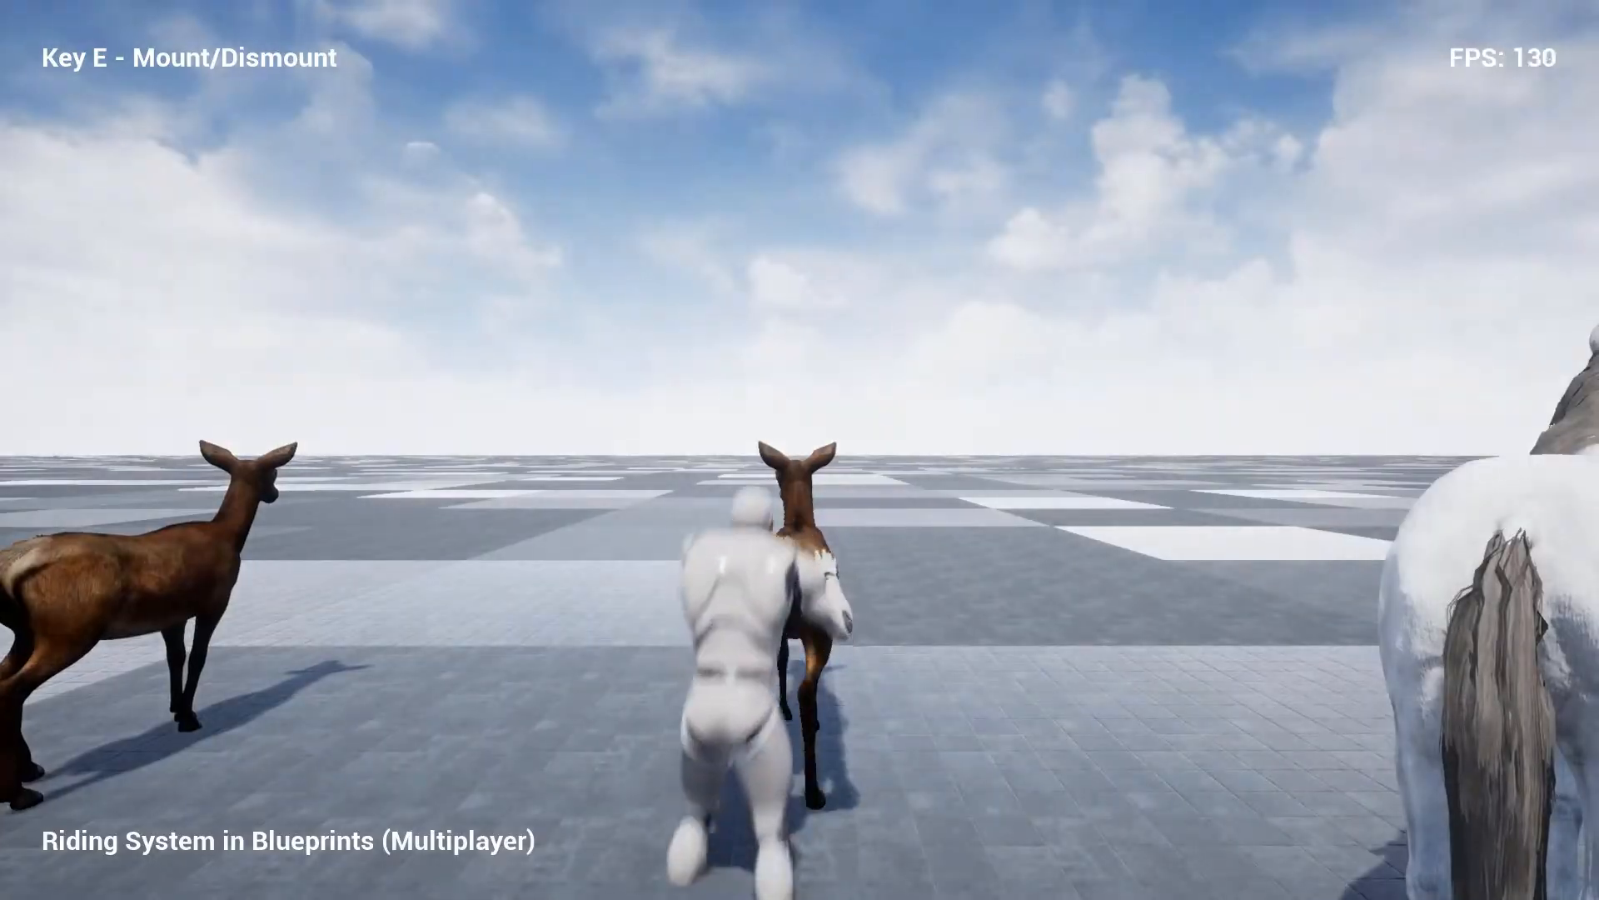
key(e)
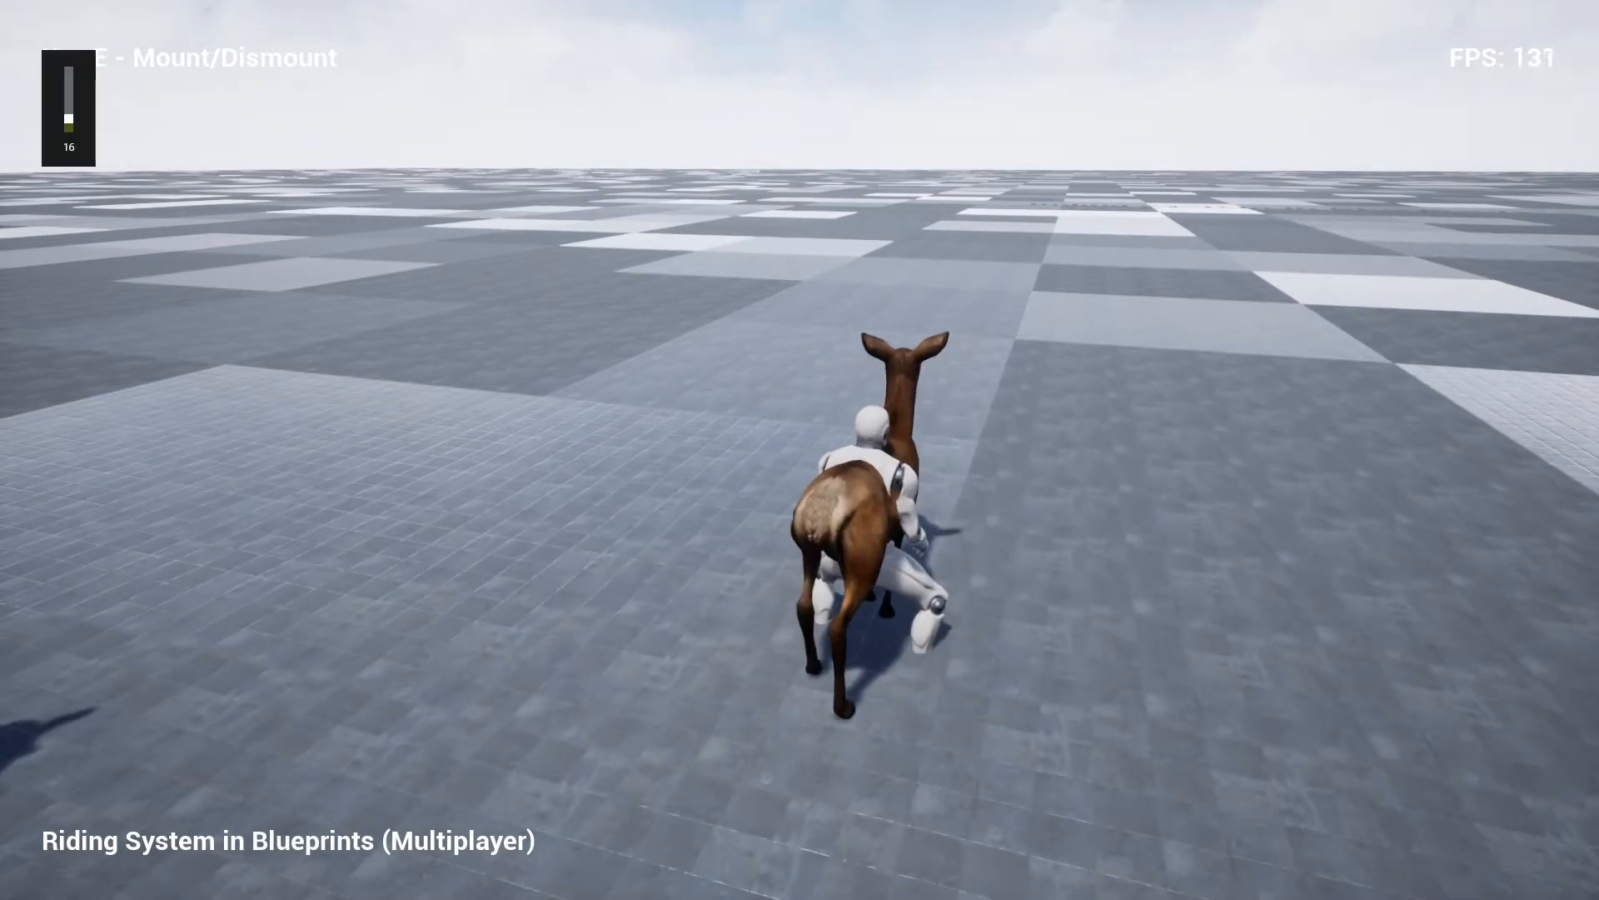
key(w)
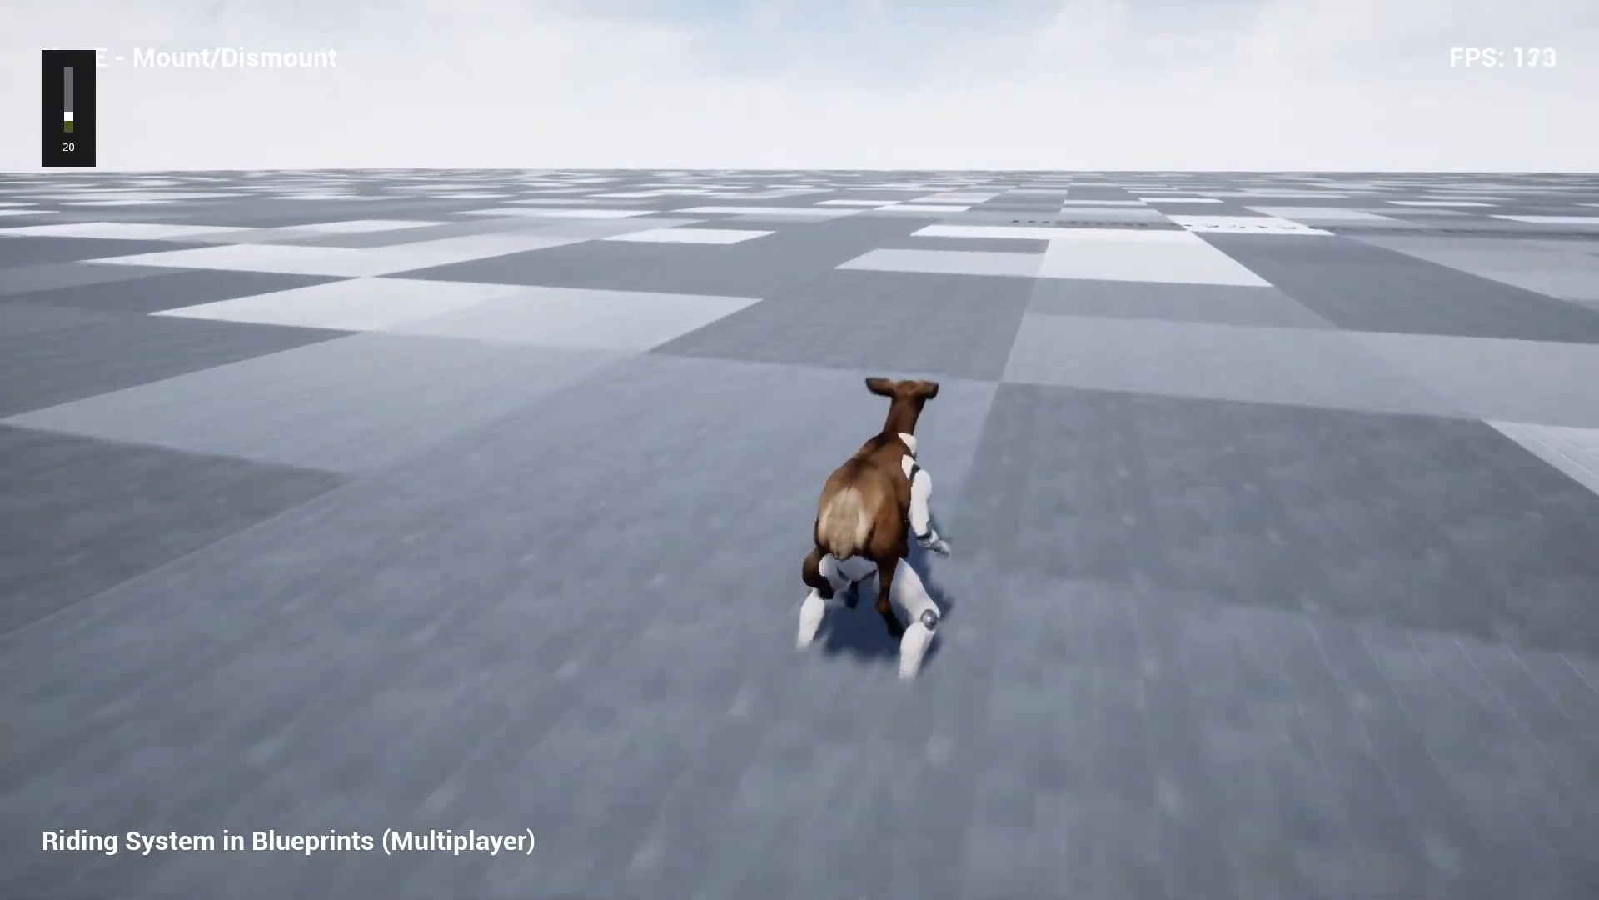
key(w)
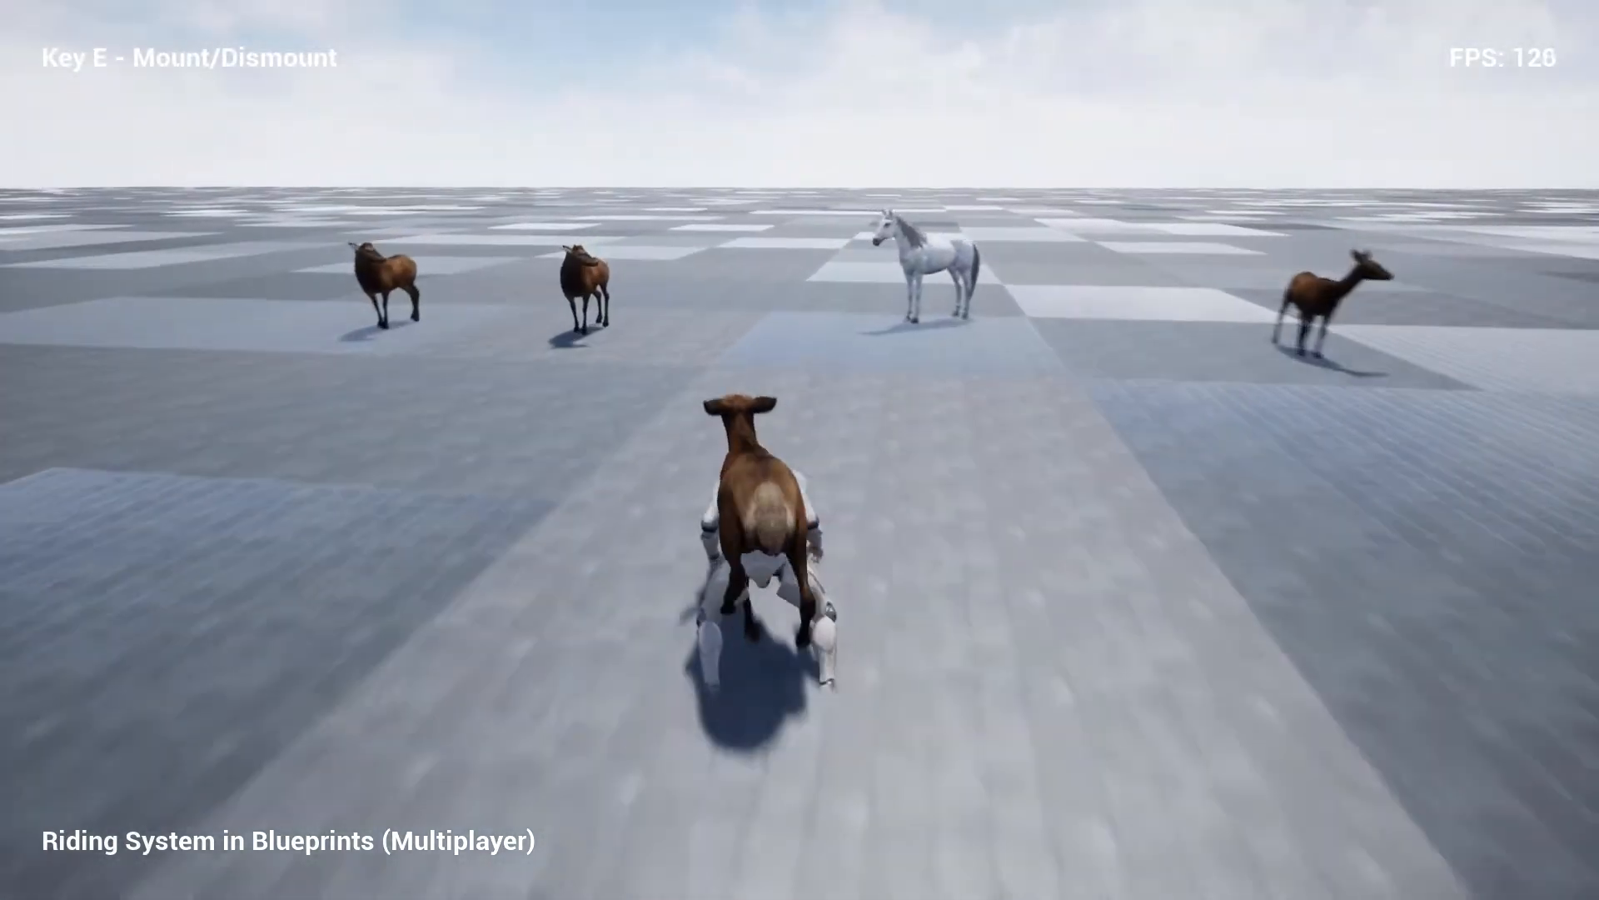
- Dismount the doe, run to the white horse and test mounting it again
key(w)
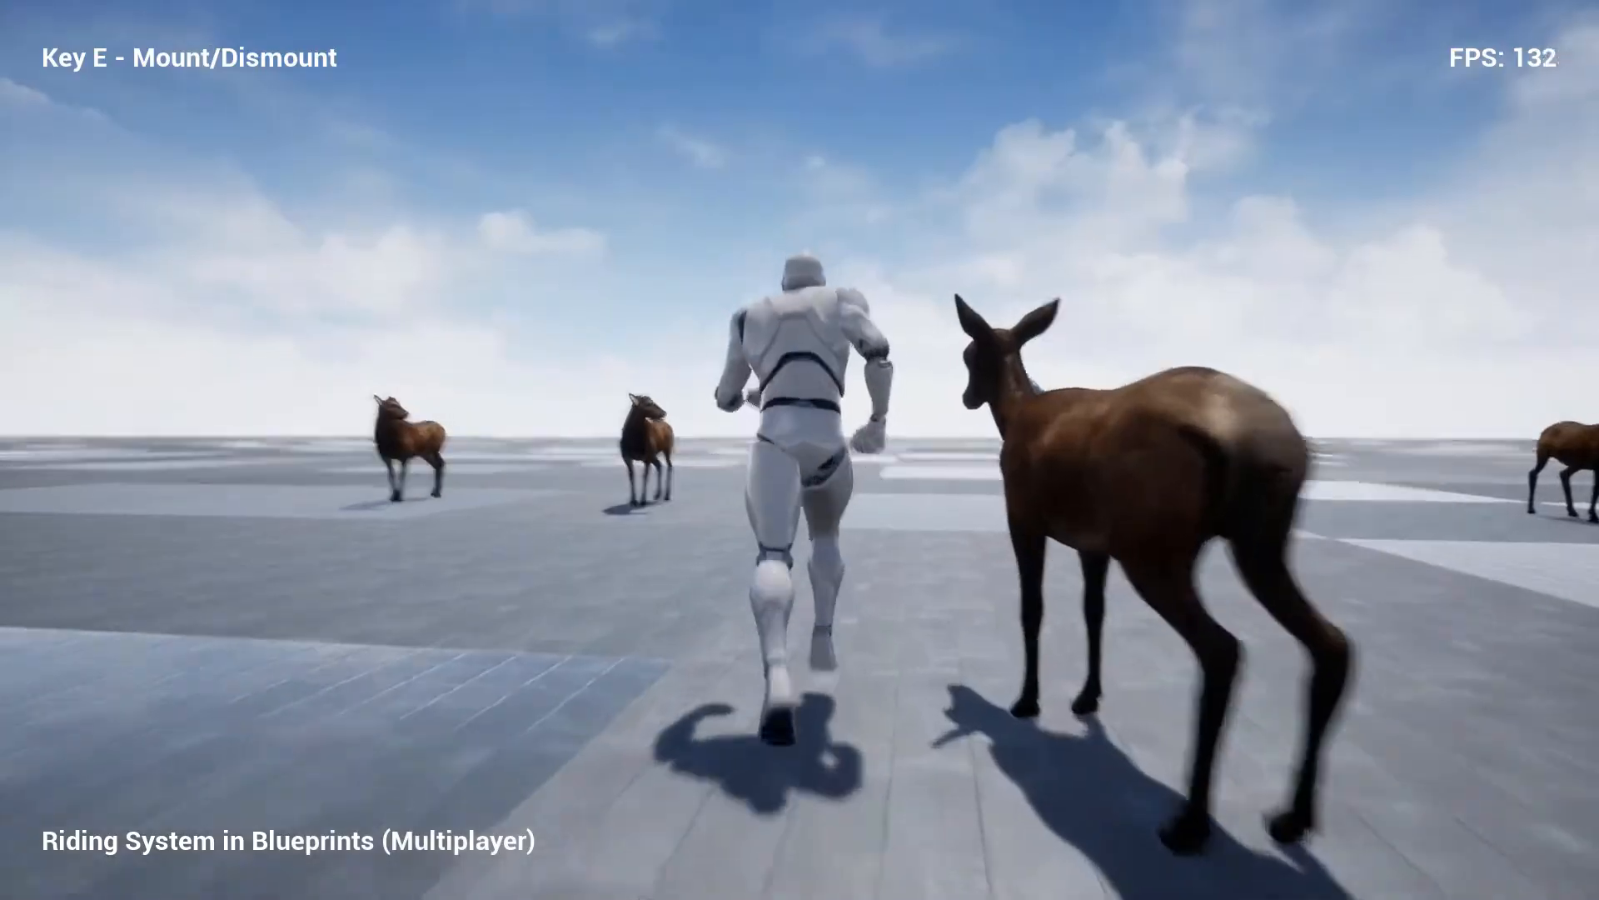
key(w)
key(e)
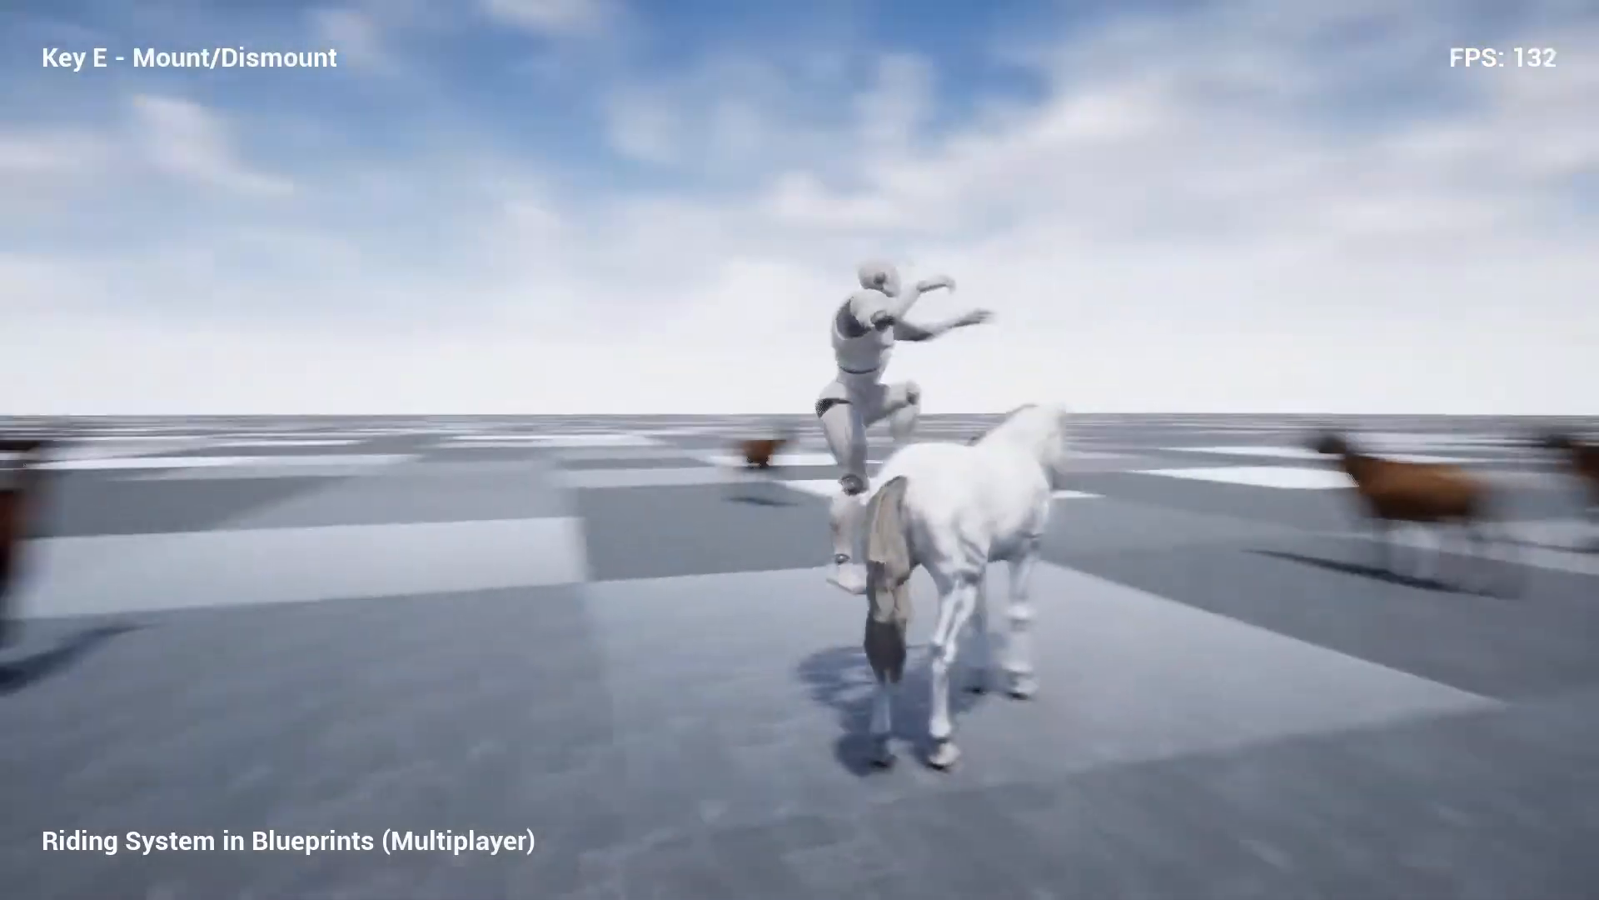
key(e)
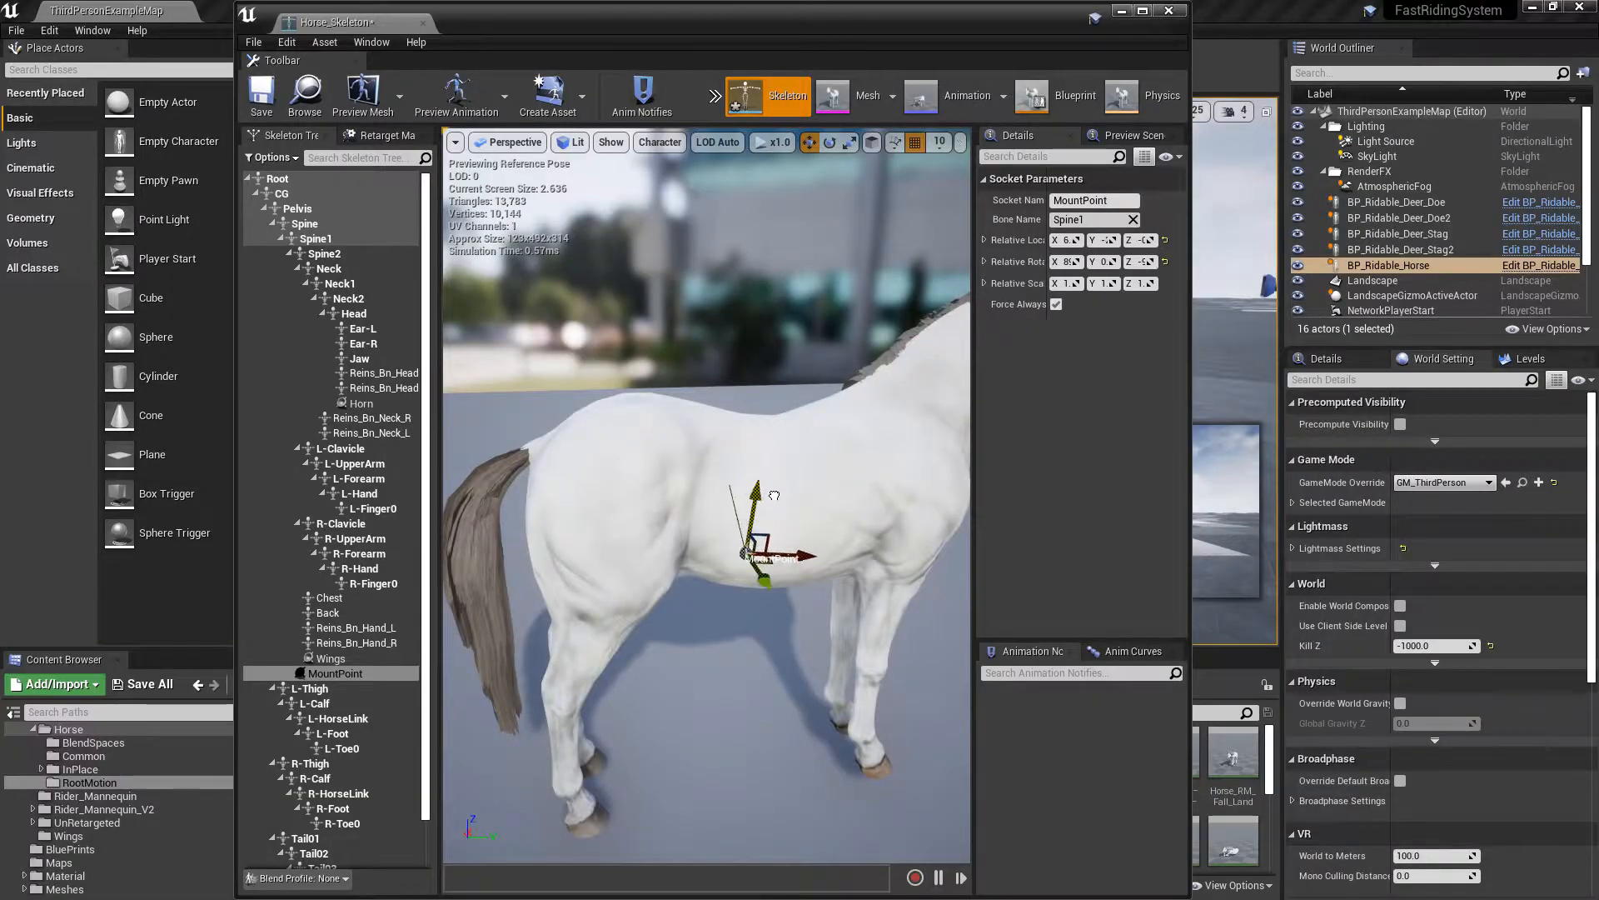
drag(524, 11, 0, 320)
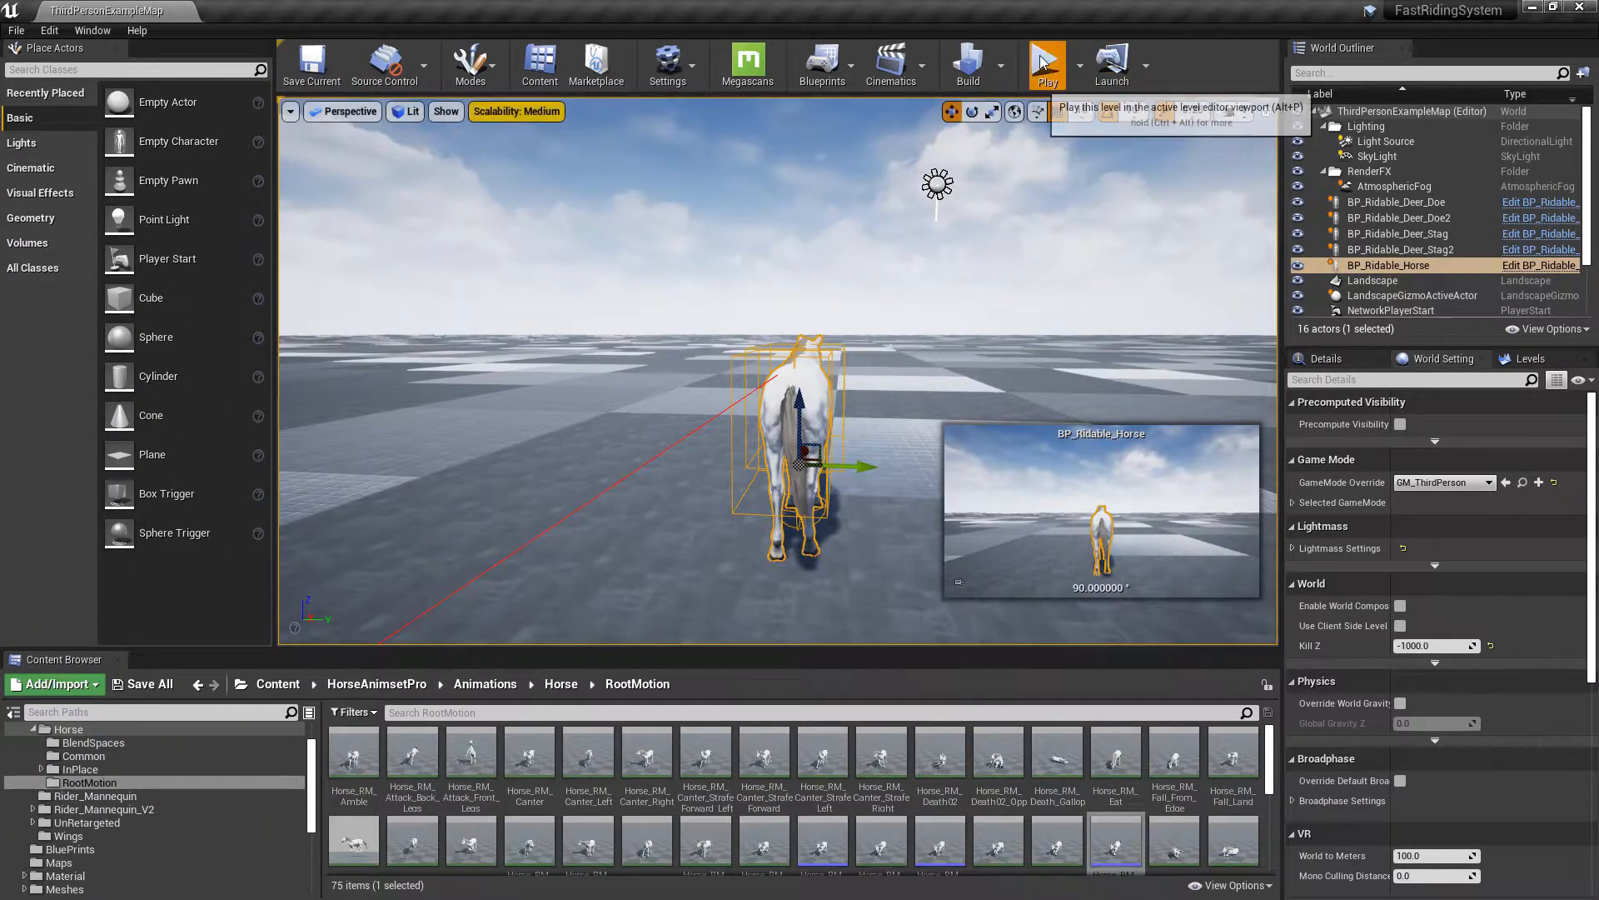
- Play-test the level in the viewport, repeatedly mounting and dismounting the white horse, and end the play session
click(1046, 62)
key(w)
key(e)
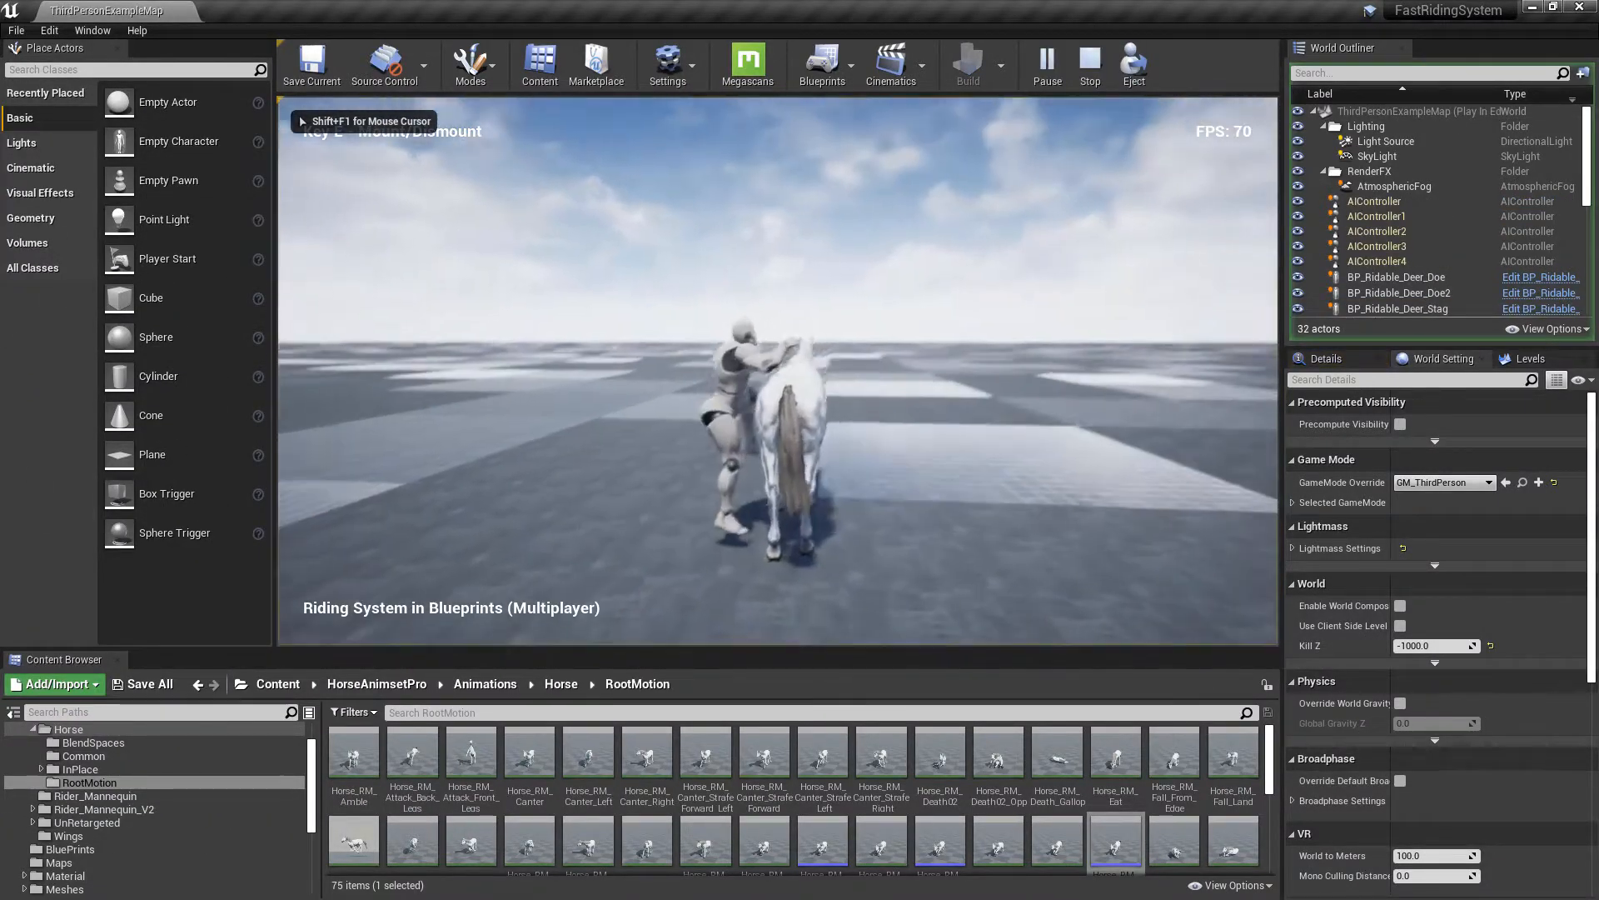
key(w)
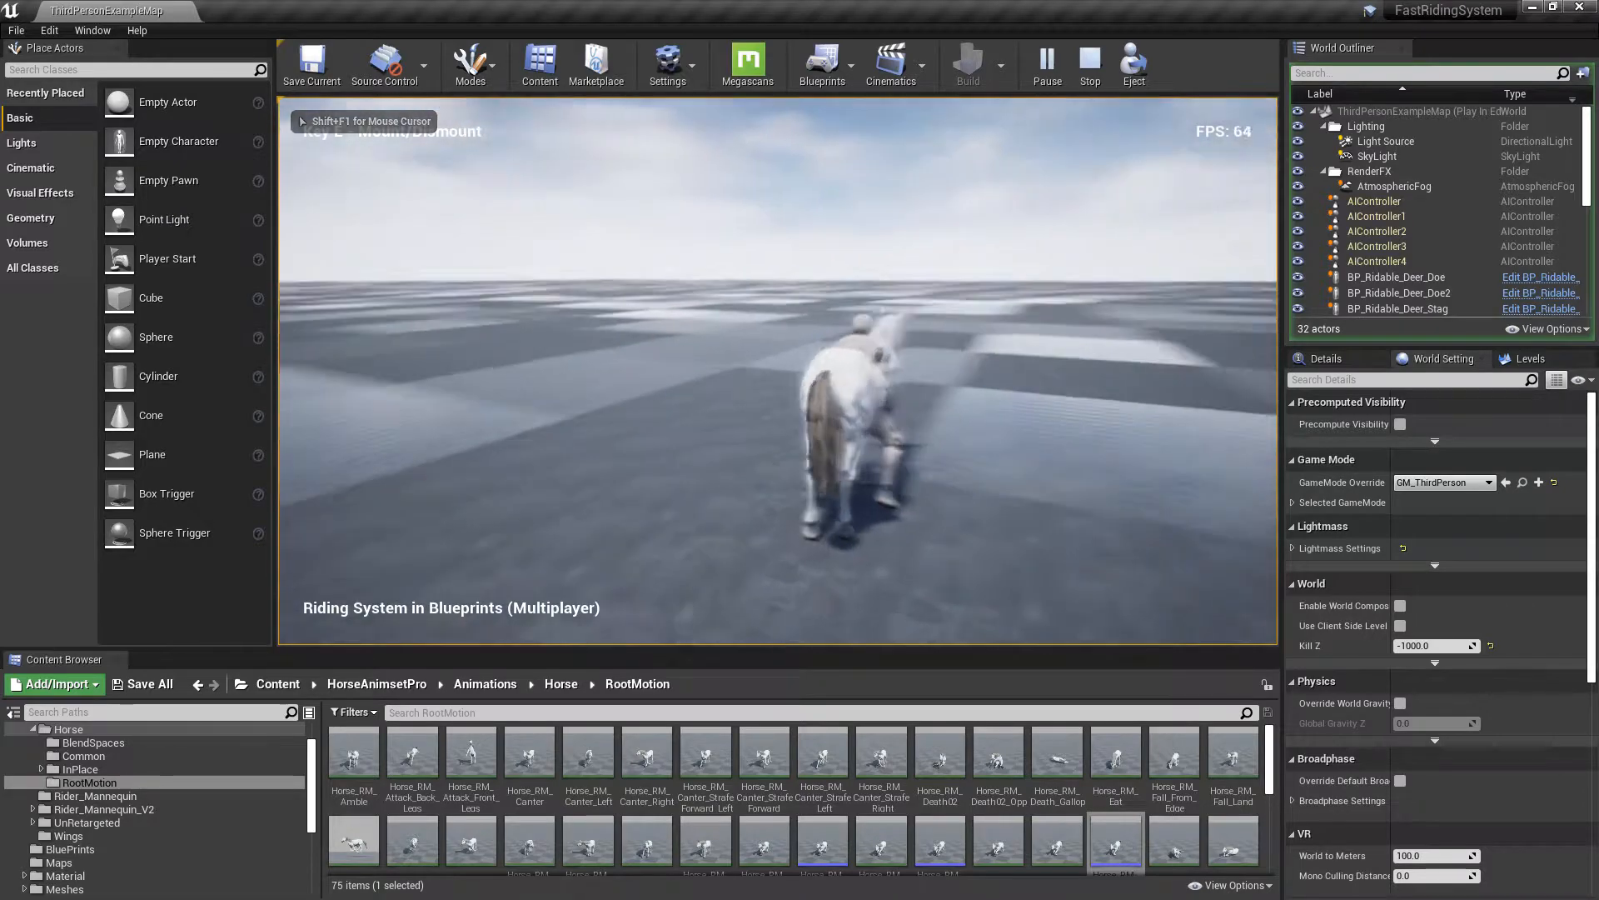
key(e)
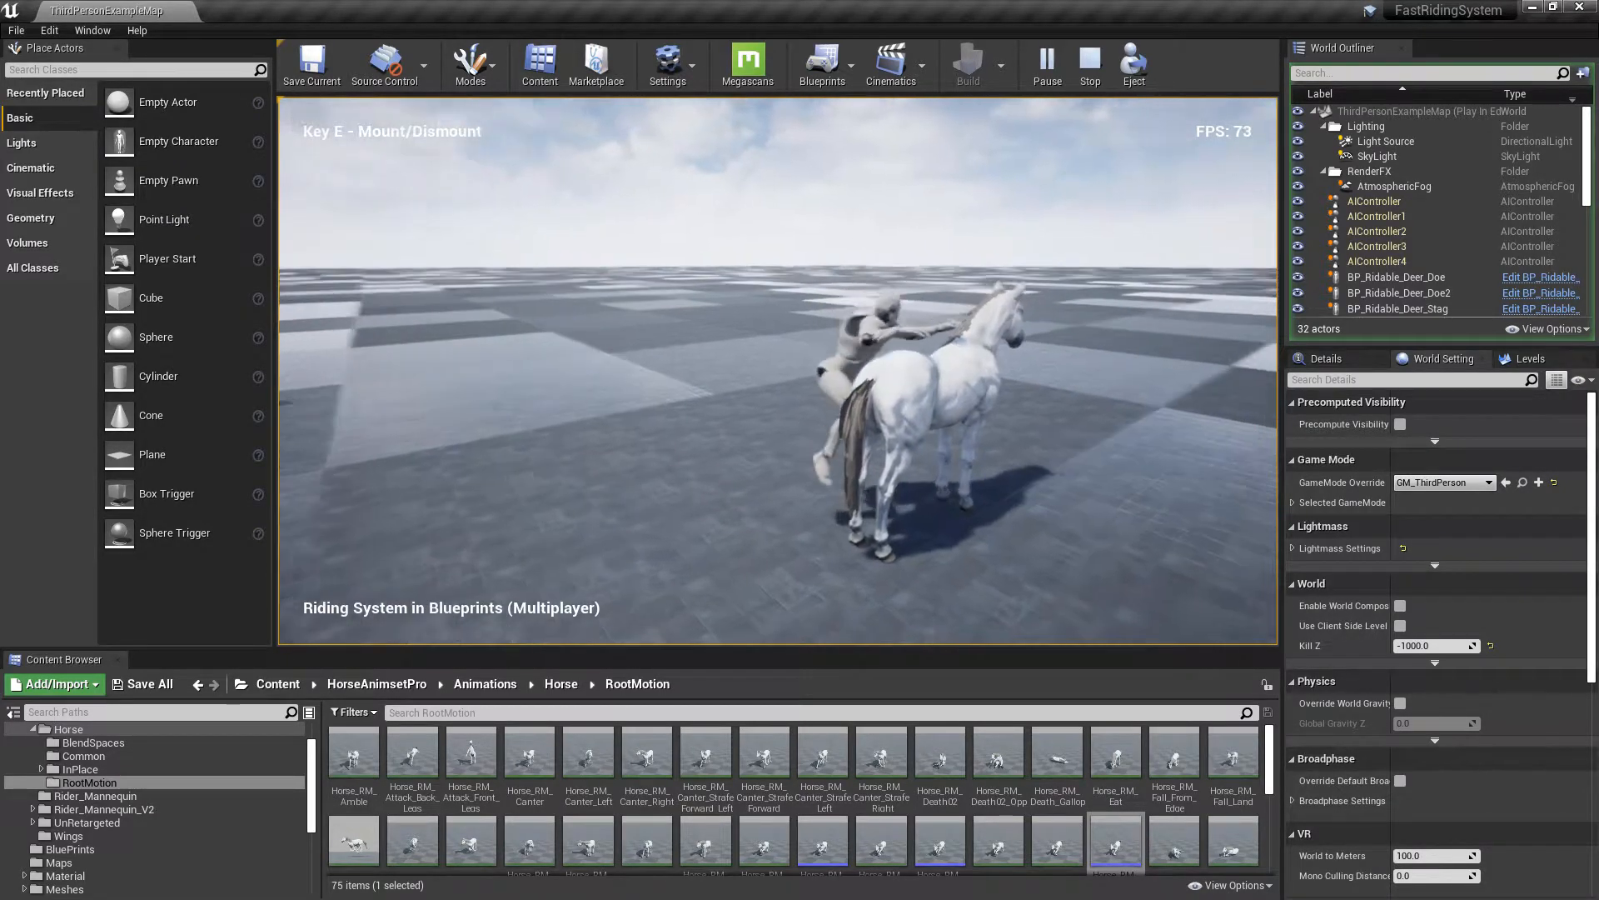
key(e)
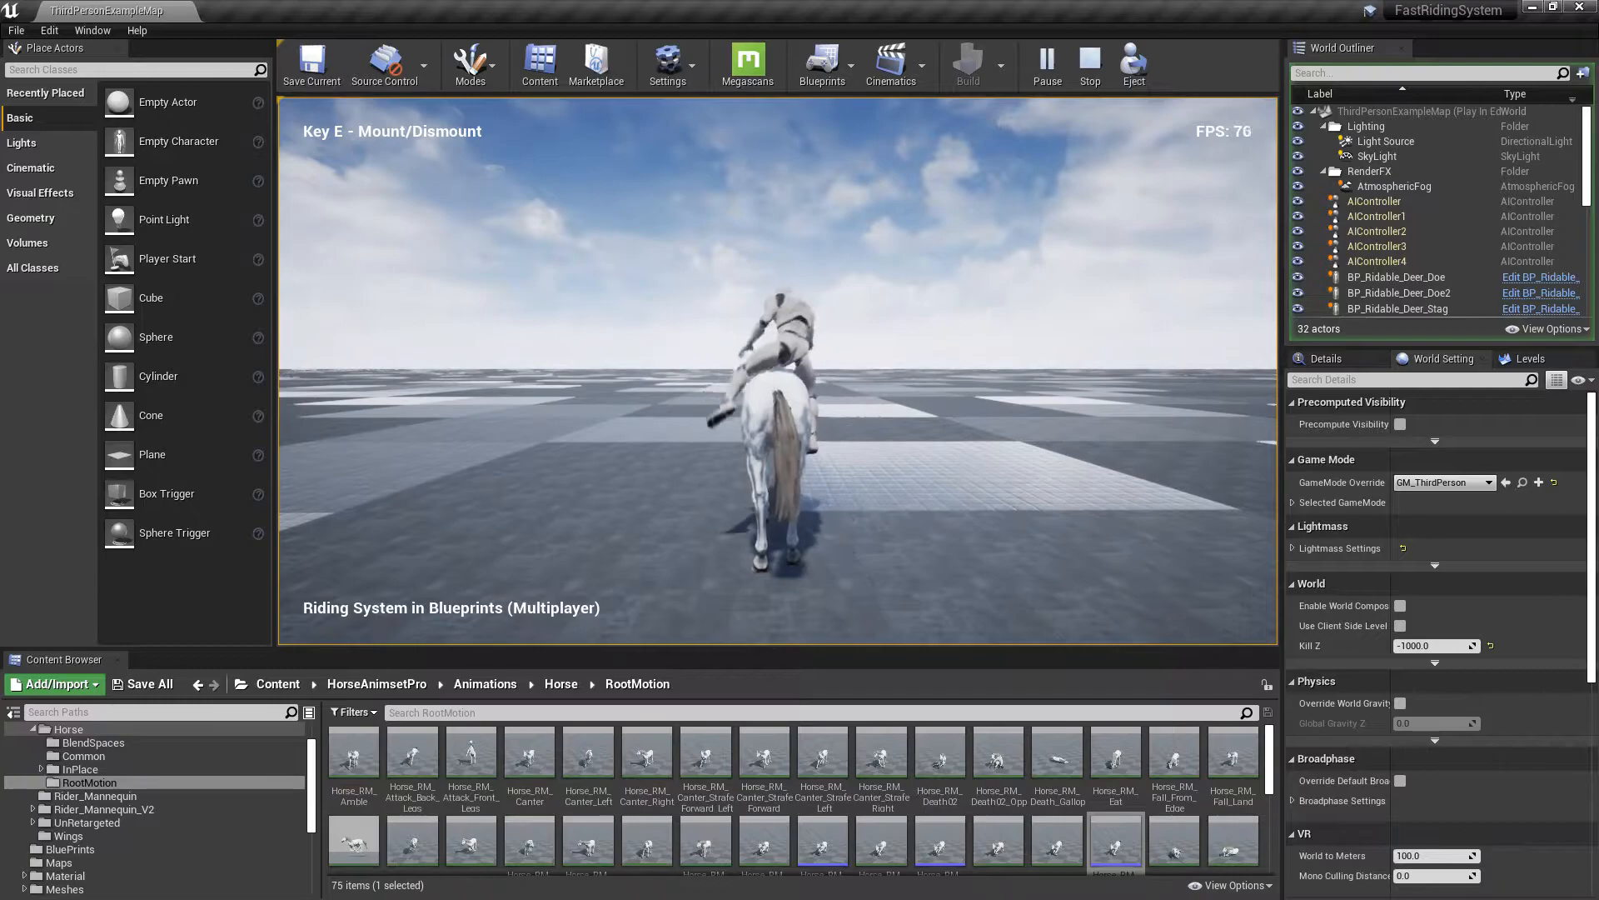
key(Escape)
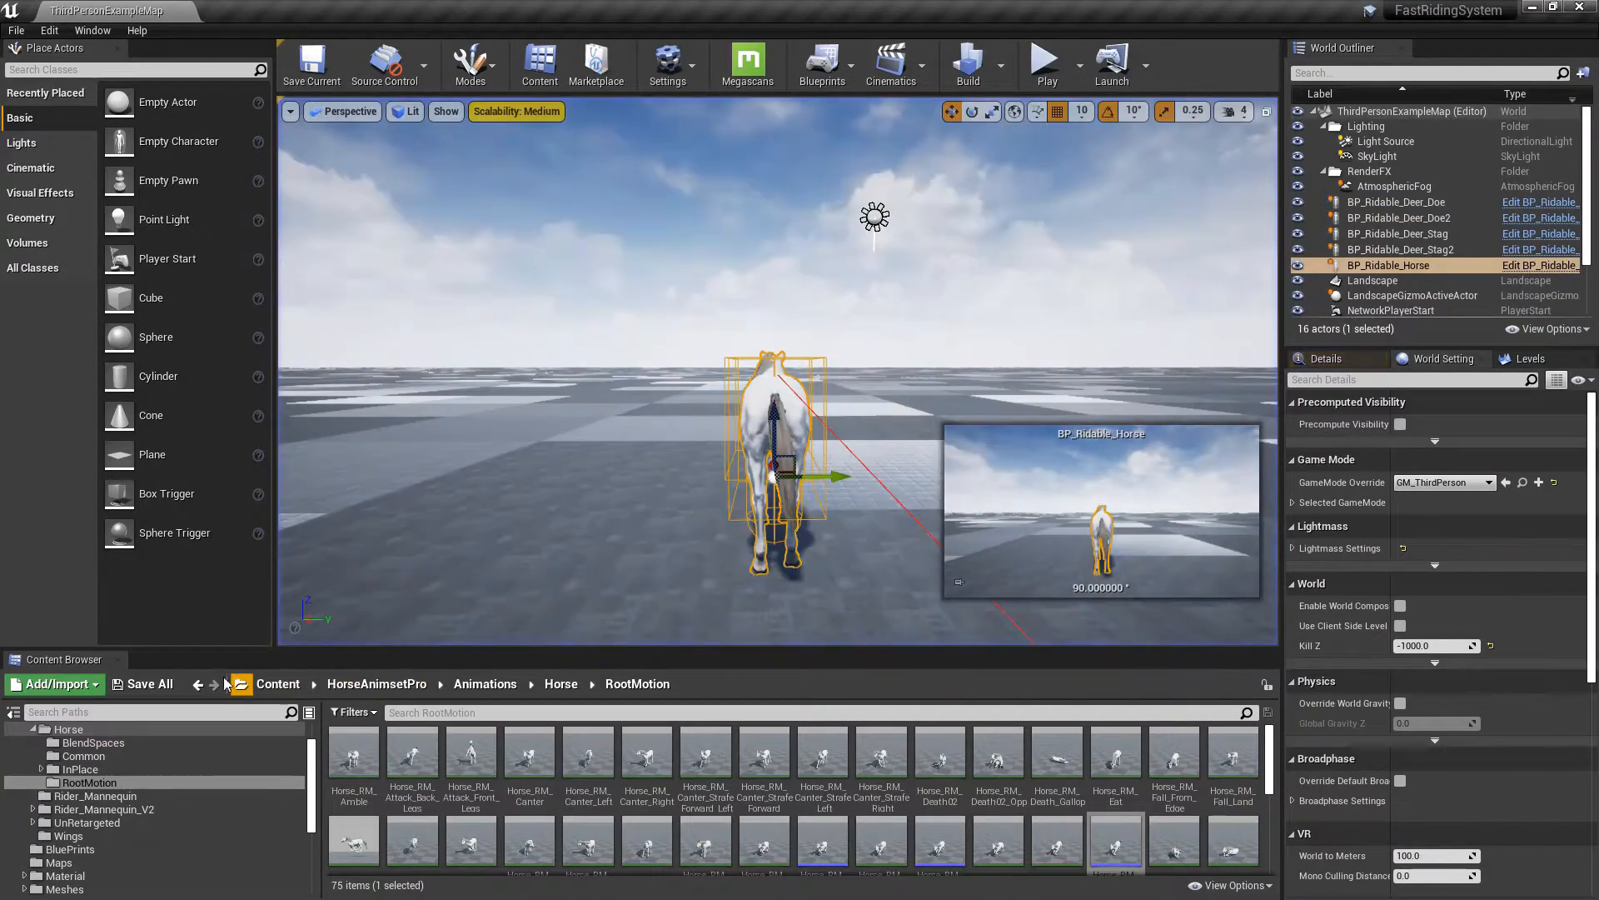
- Save all modified content, check the MountPoint socket's relative location values in Horse_Skeleton, and close that editor
click(142, 684)
click(949, 616)
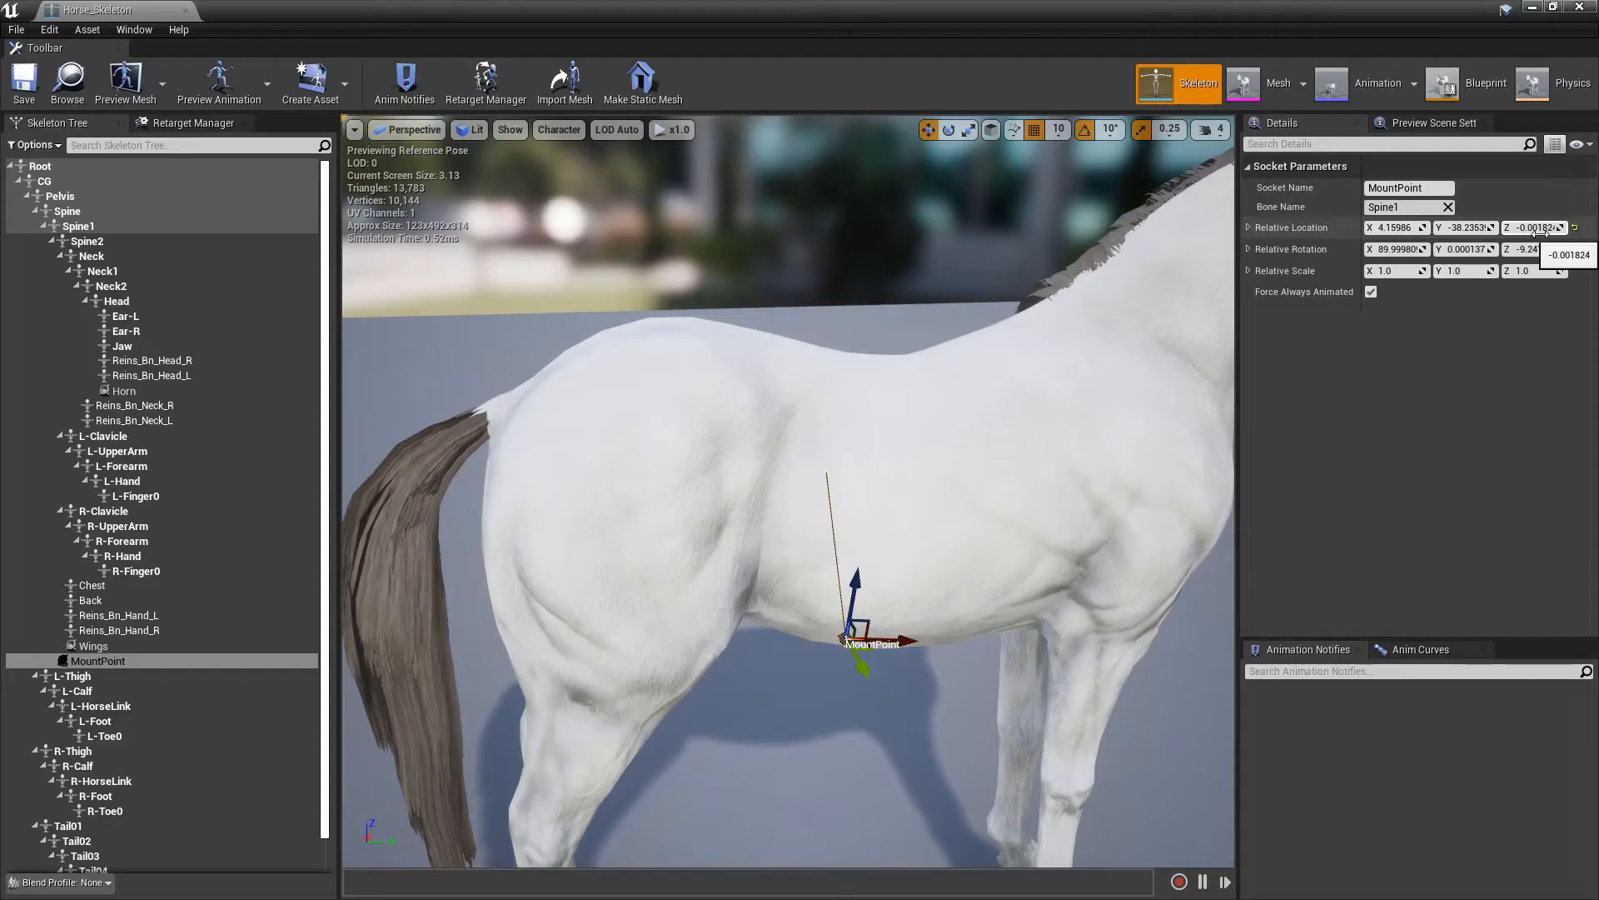
drag(1235, 295, 1087, 309)
click(185, 12)
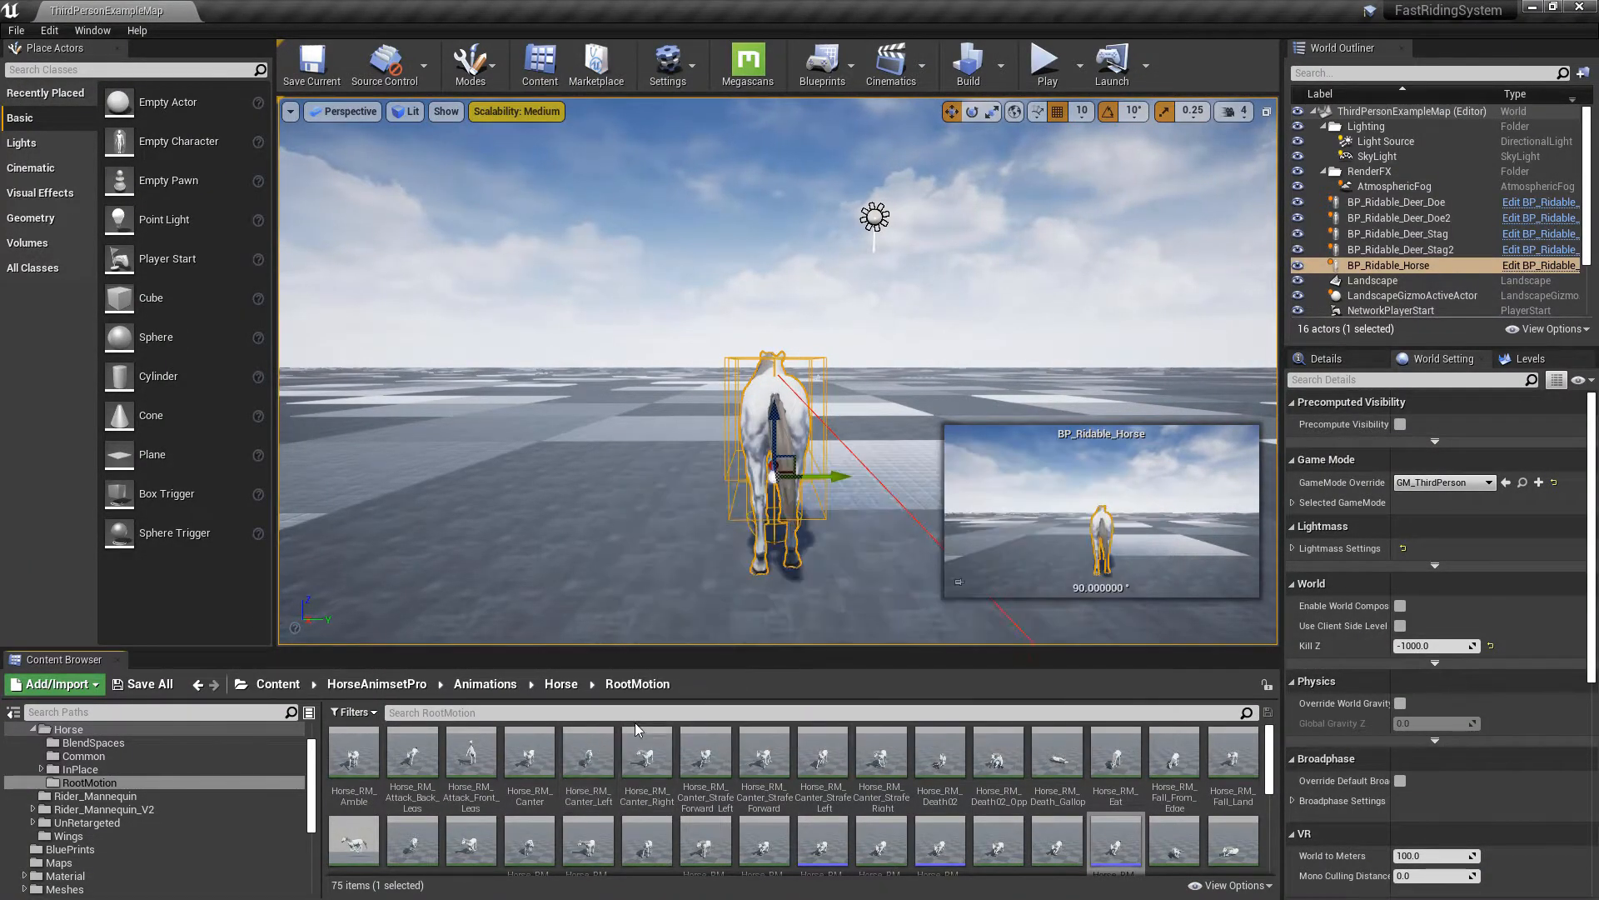
- Filter the animation assets by "idle" and show the matching rider animations in the Rider_Mannequin_V2 folder
click(666, 715)
text(idle)
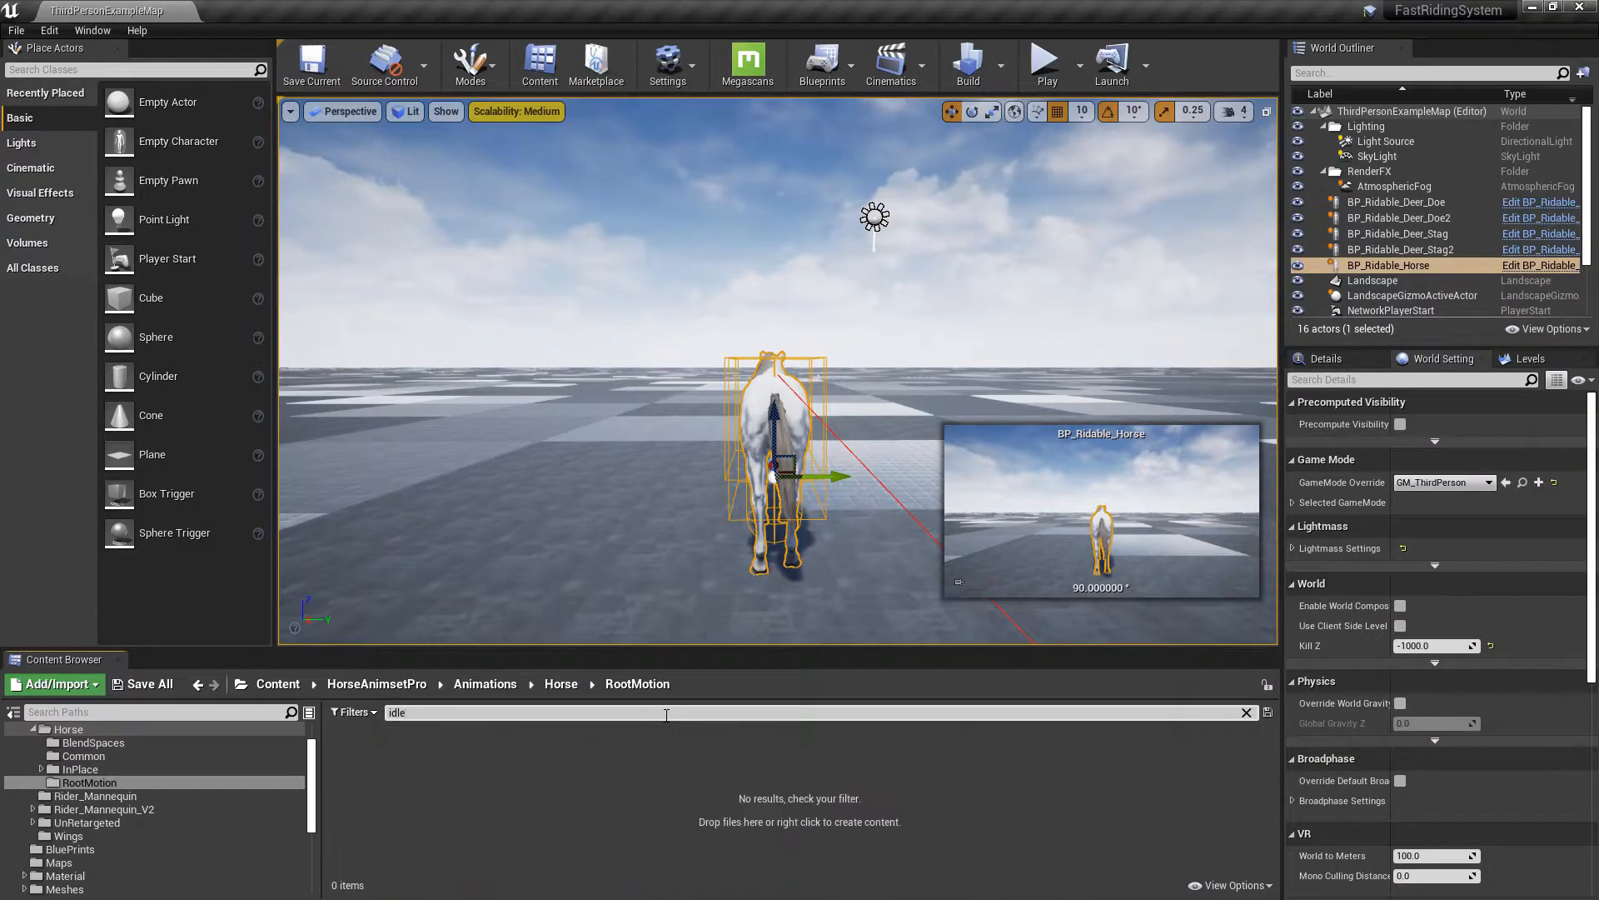
click(84, 755)
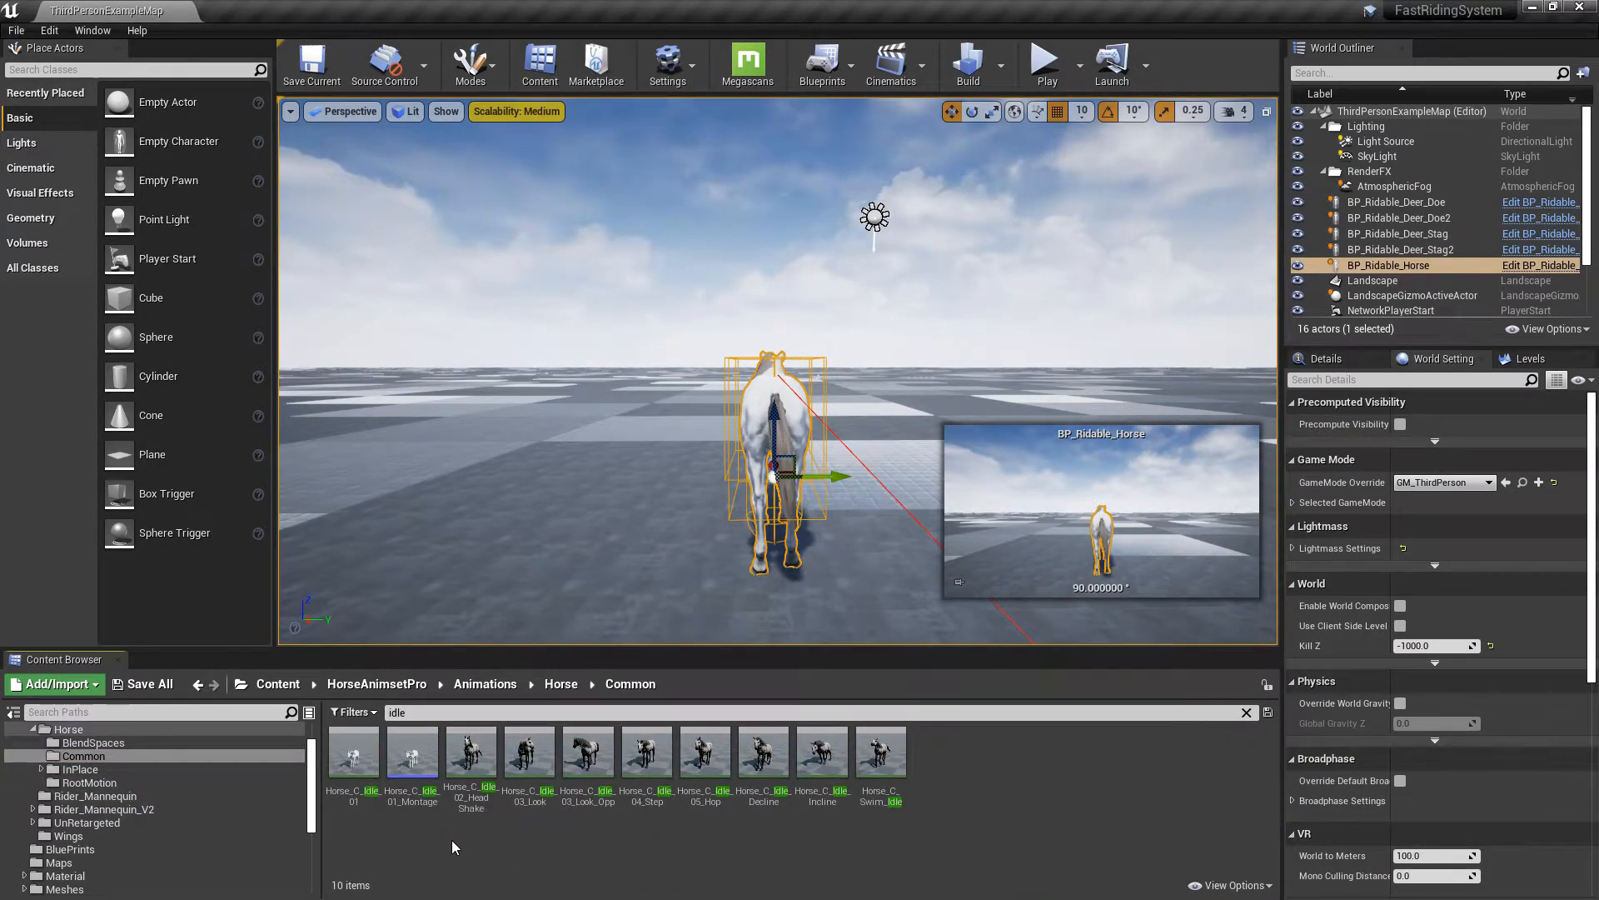
scroll(157, 821, down, 2)
scroll(98, 799, down, 1)
scroll(88, 817, up, 1)
click(117, 775)
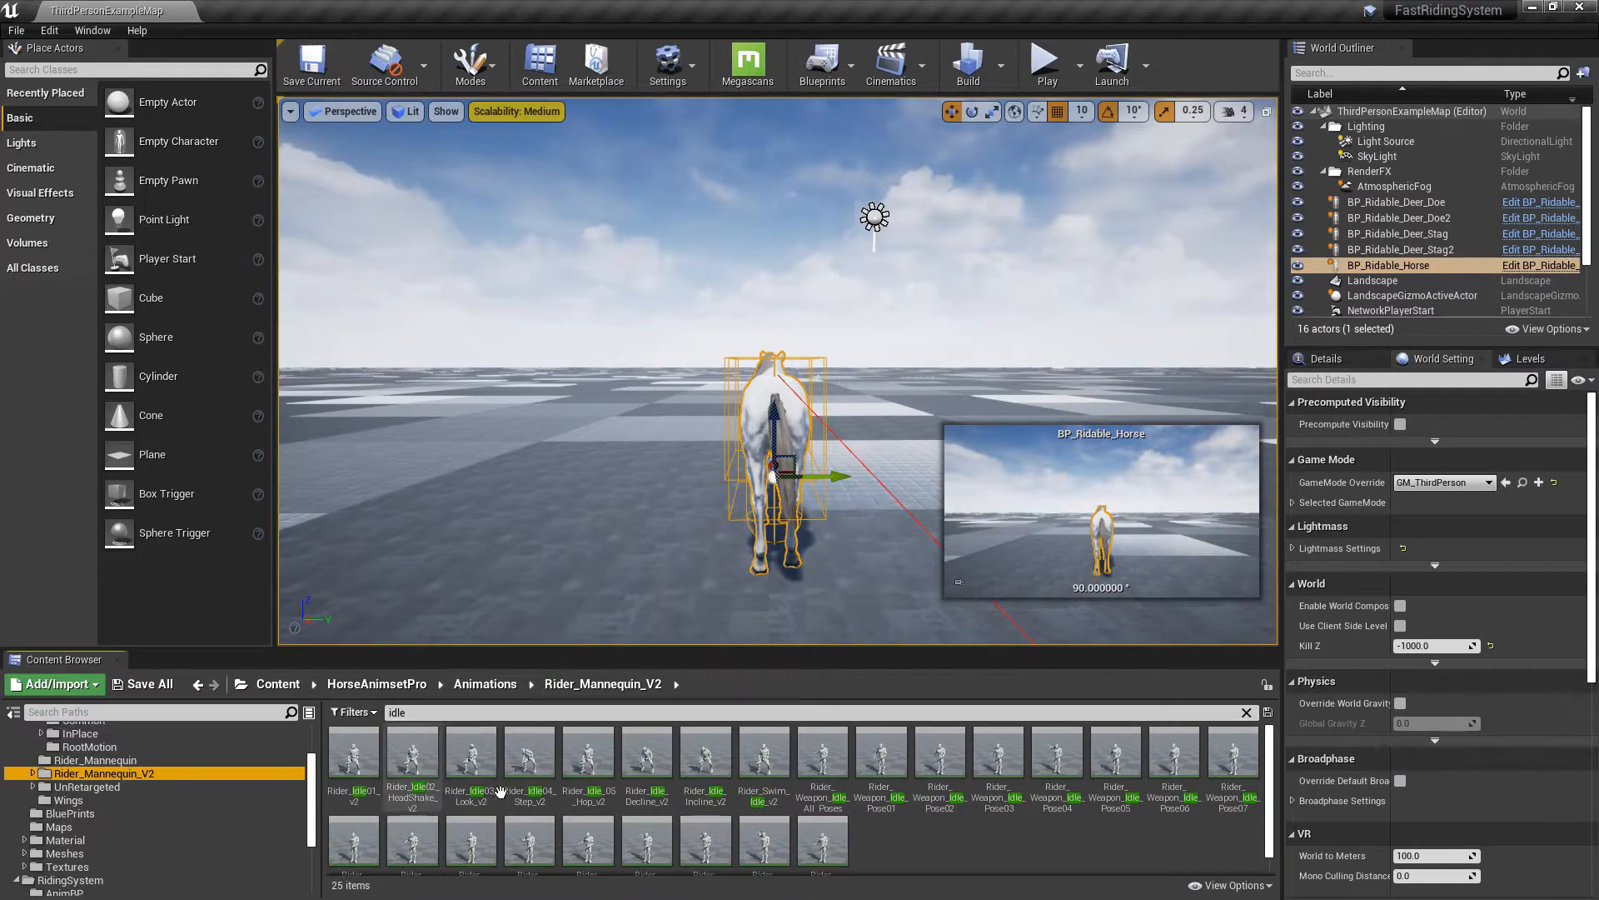
mouse_move(481, 752)
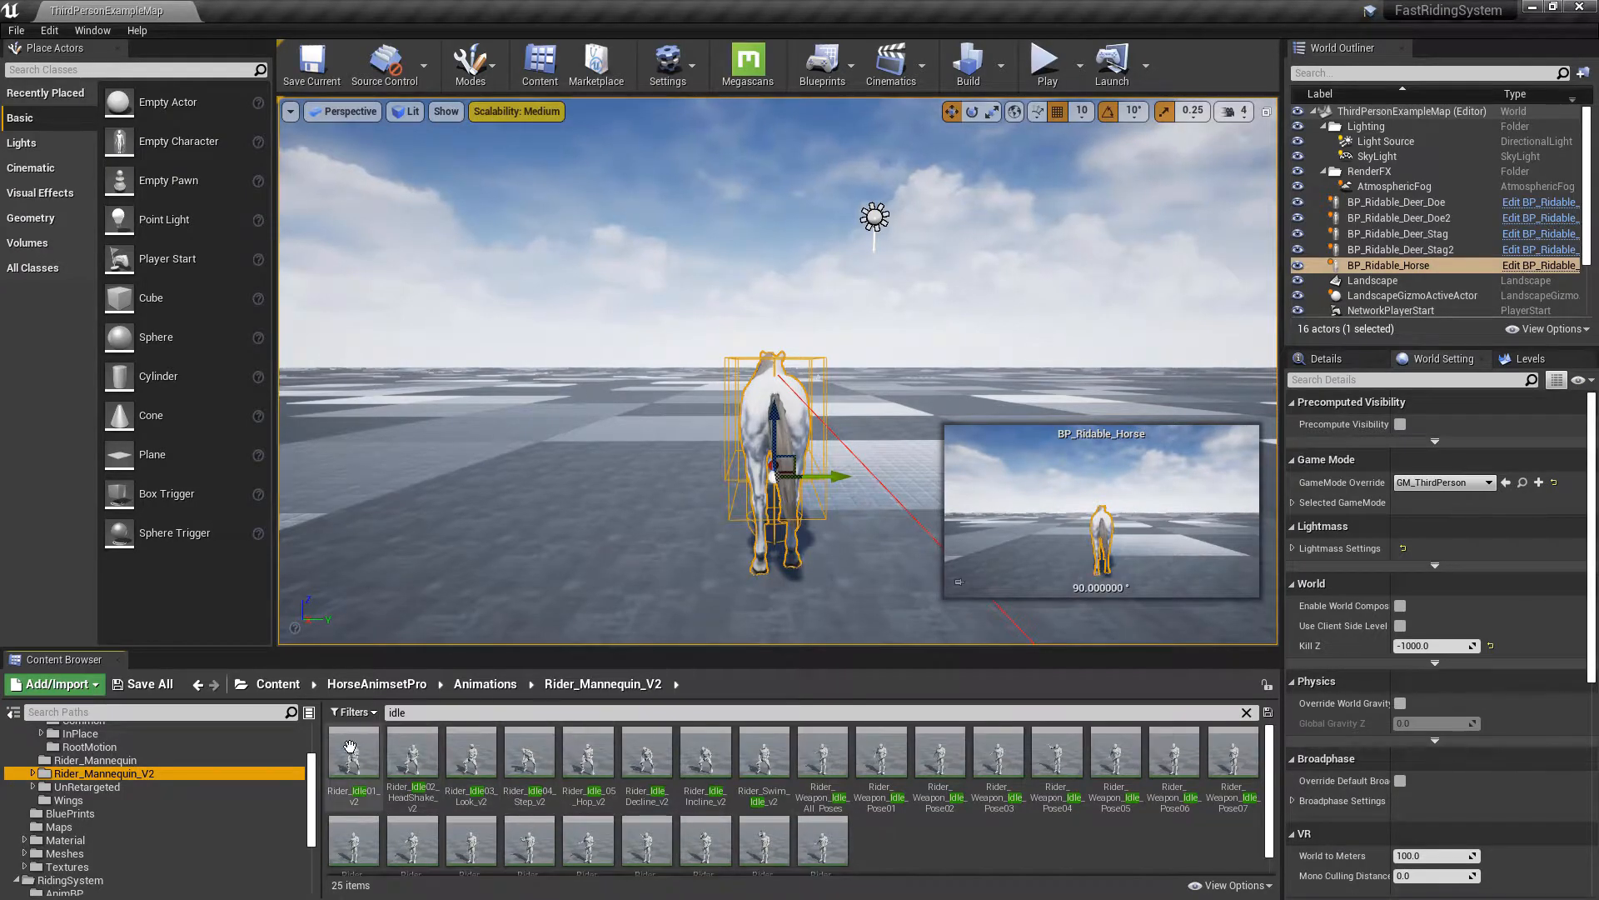
scroll(353, 745, down, 1)
scroll(467, 748, up, 1)
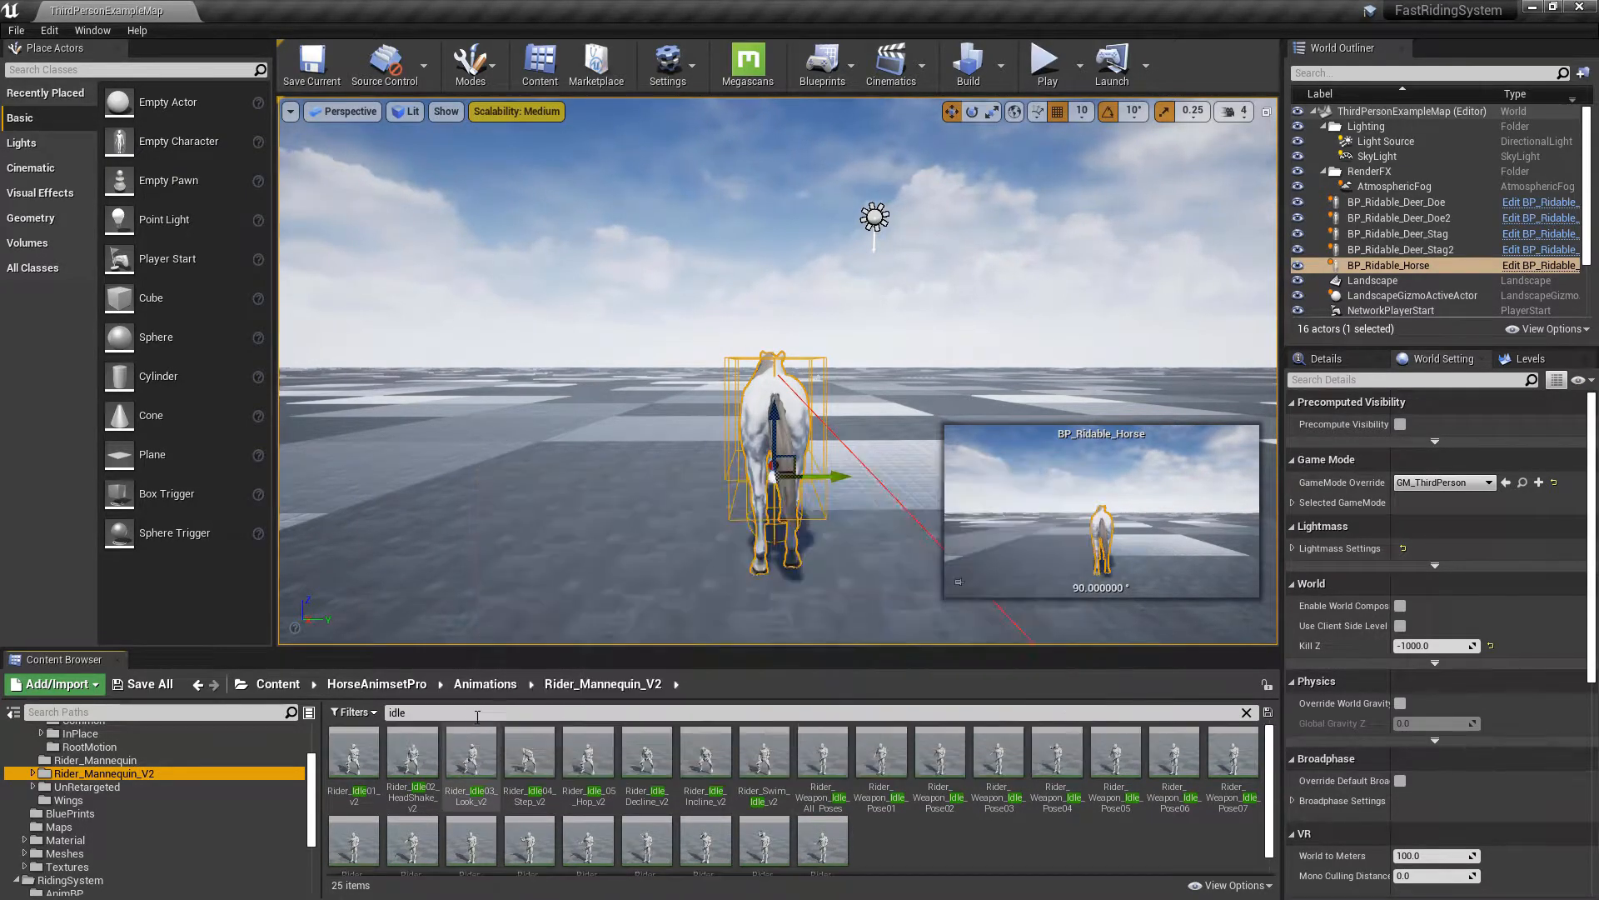
- Export the Rider_Idle01_v2 animation as an FBX file into the PLUGIN_DEVS folder with the default export options
click(360, 747)
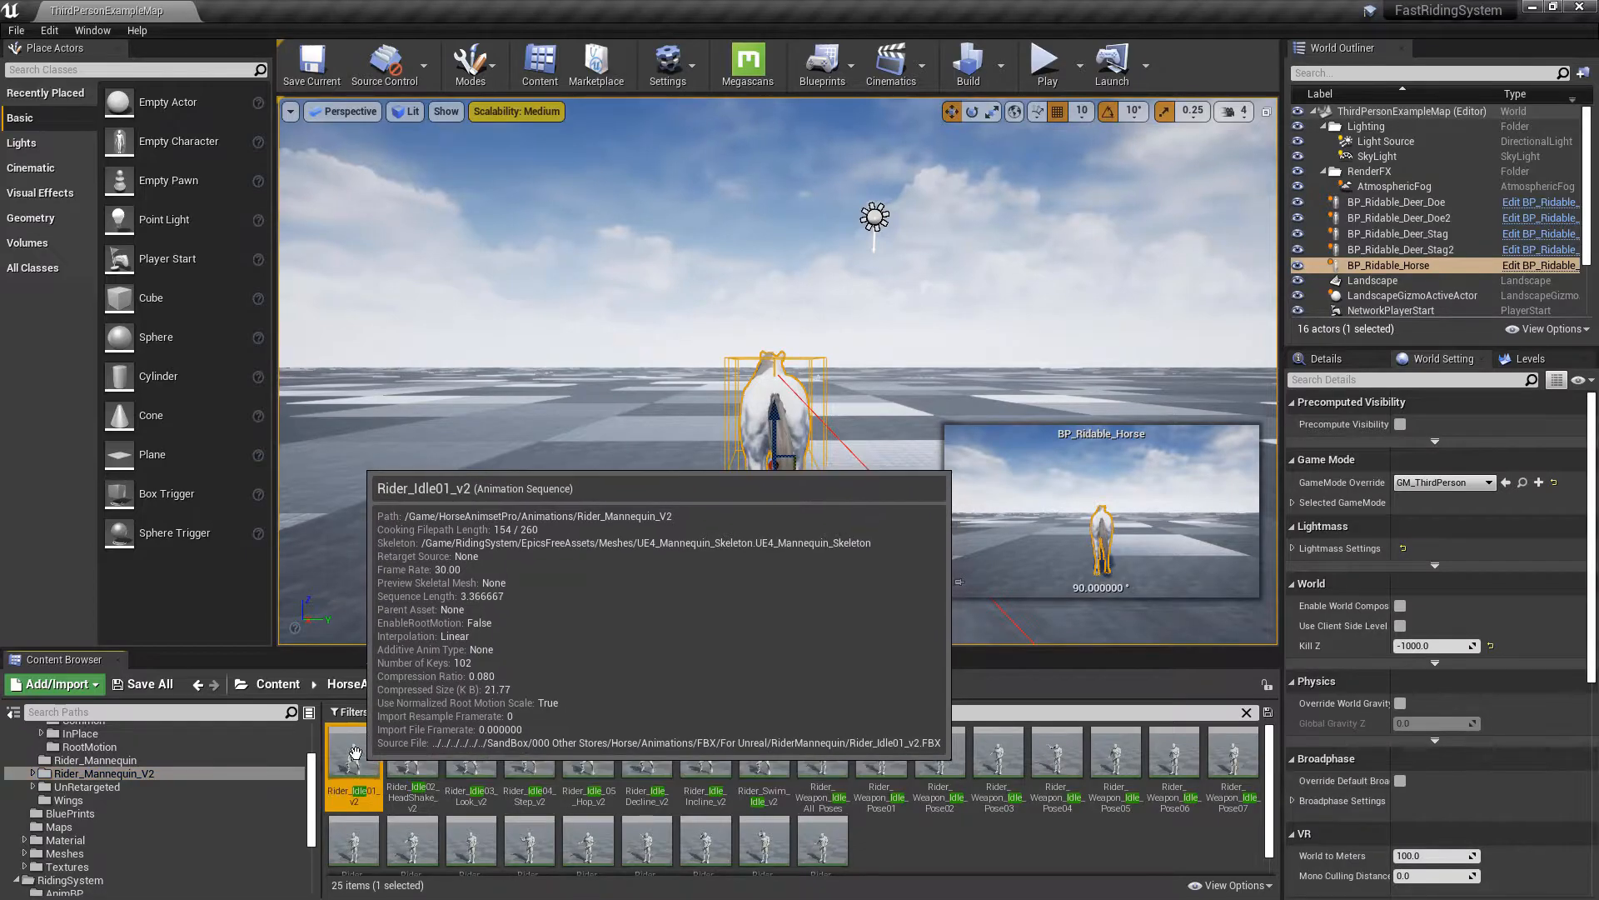
right_click(354, 752)
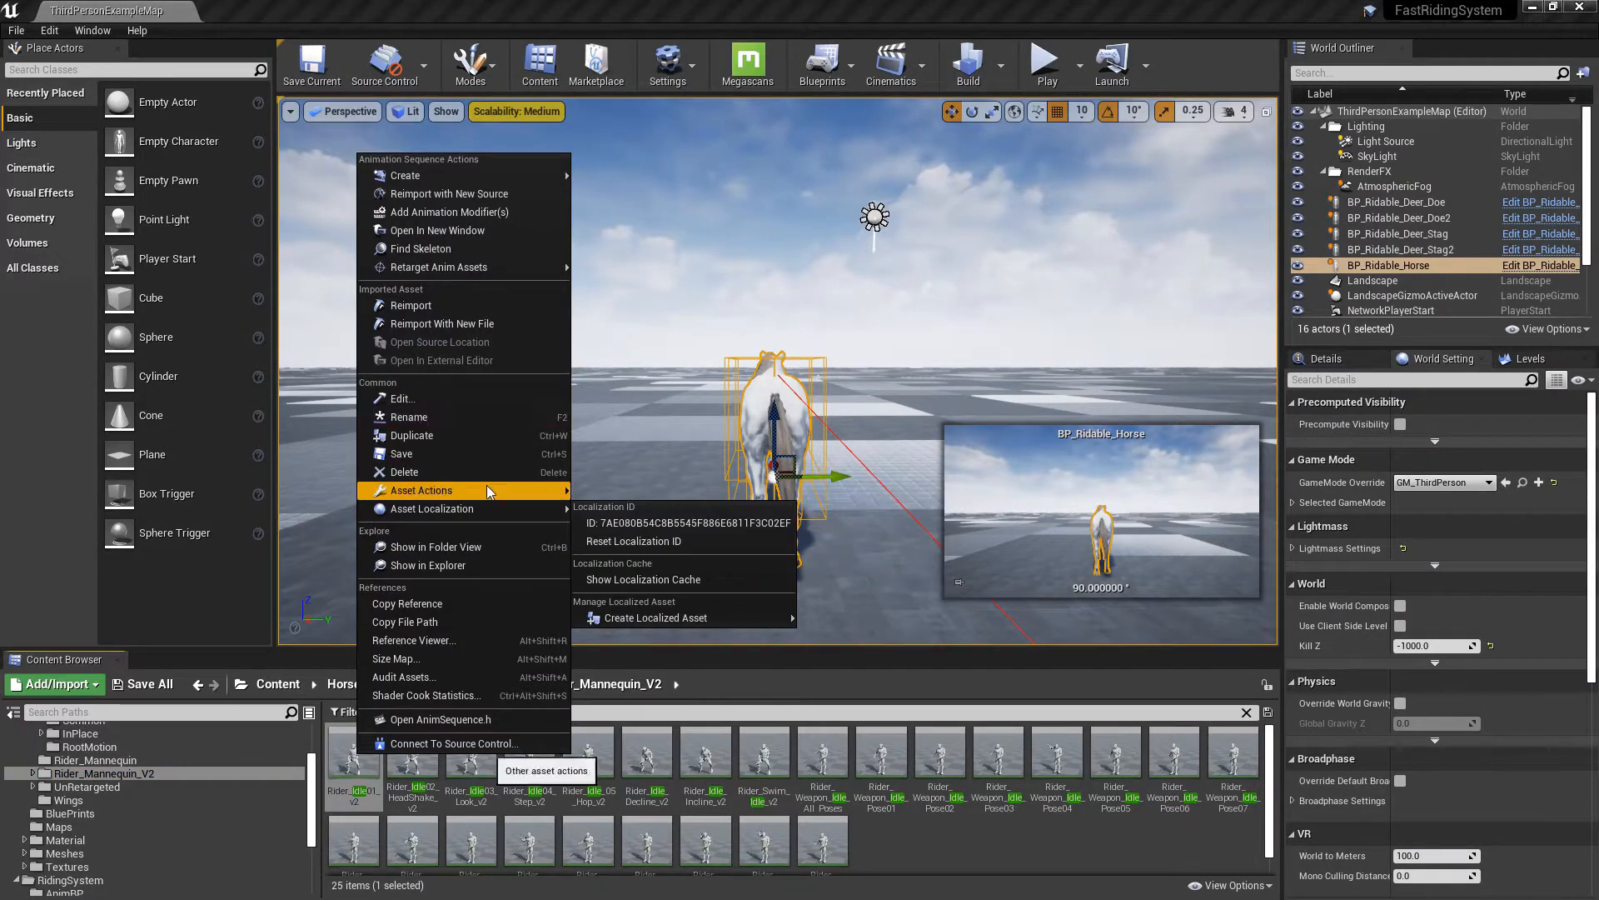
mouse_move(487, 484)
click(611, 557)
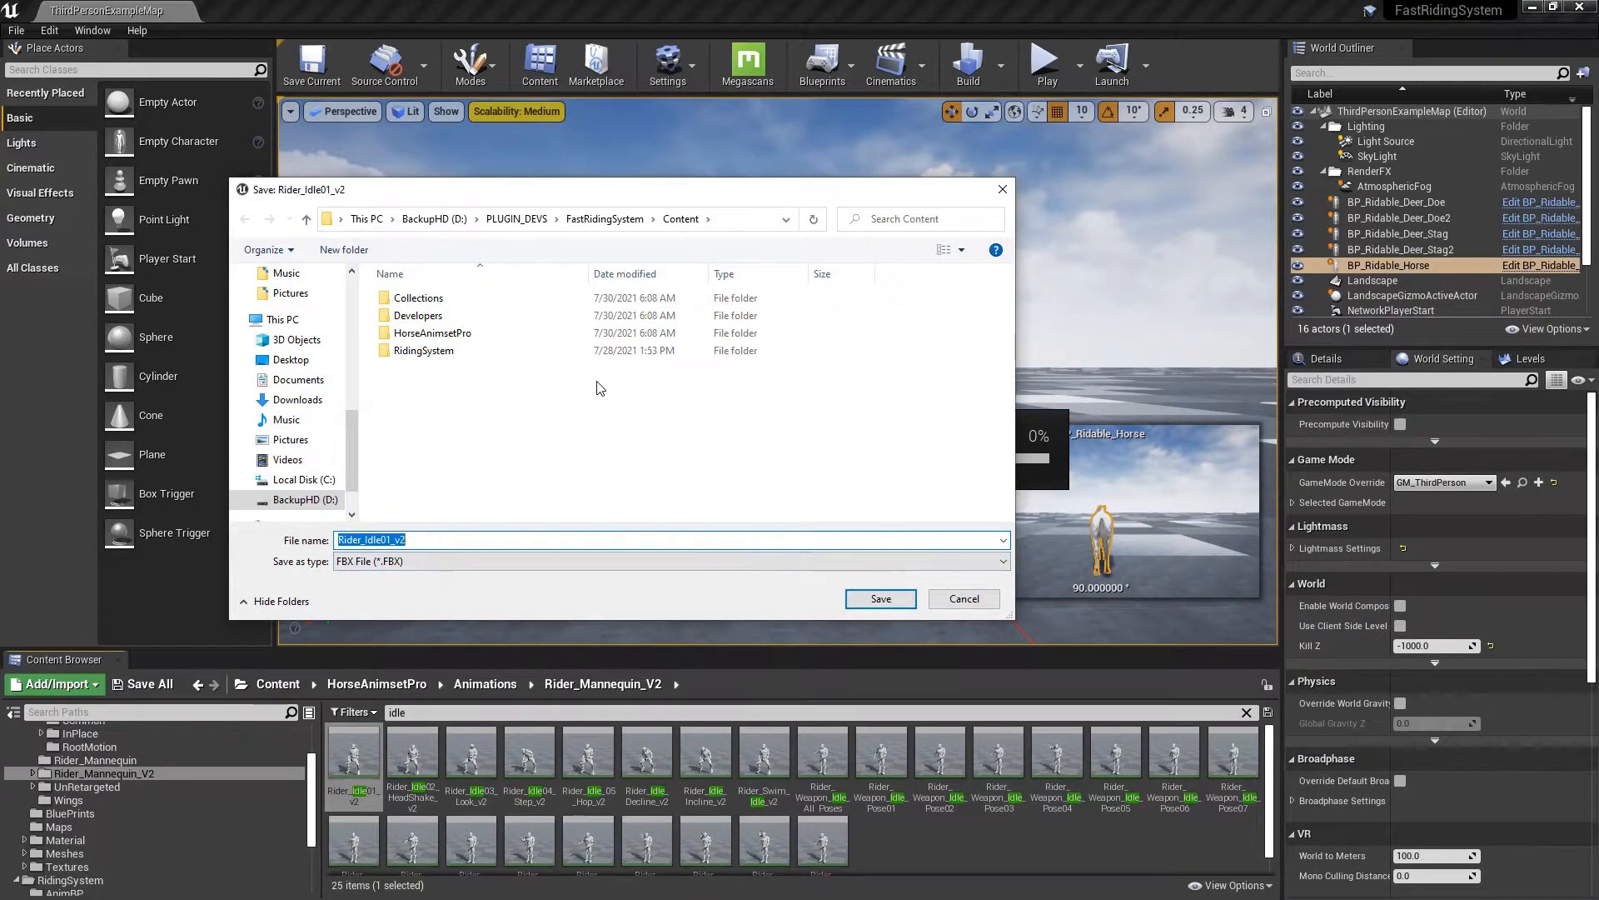
click(540, 220)
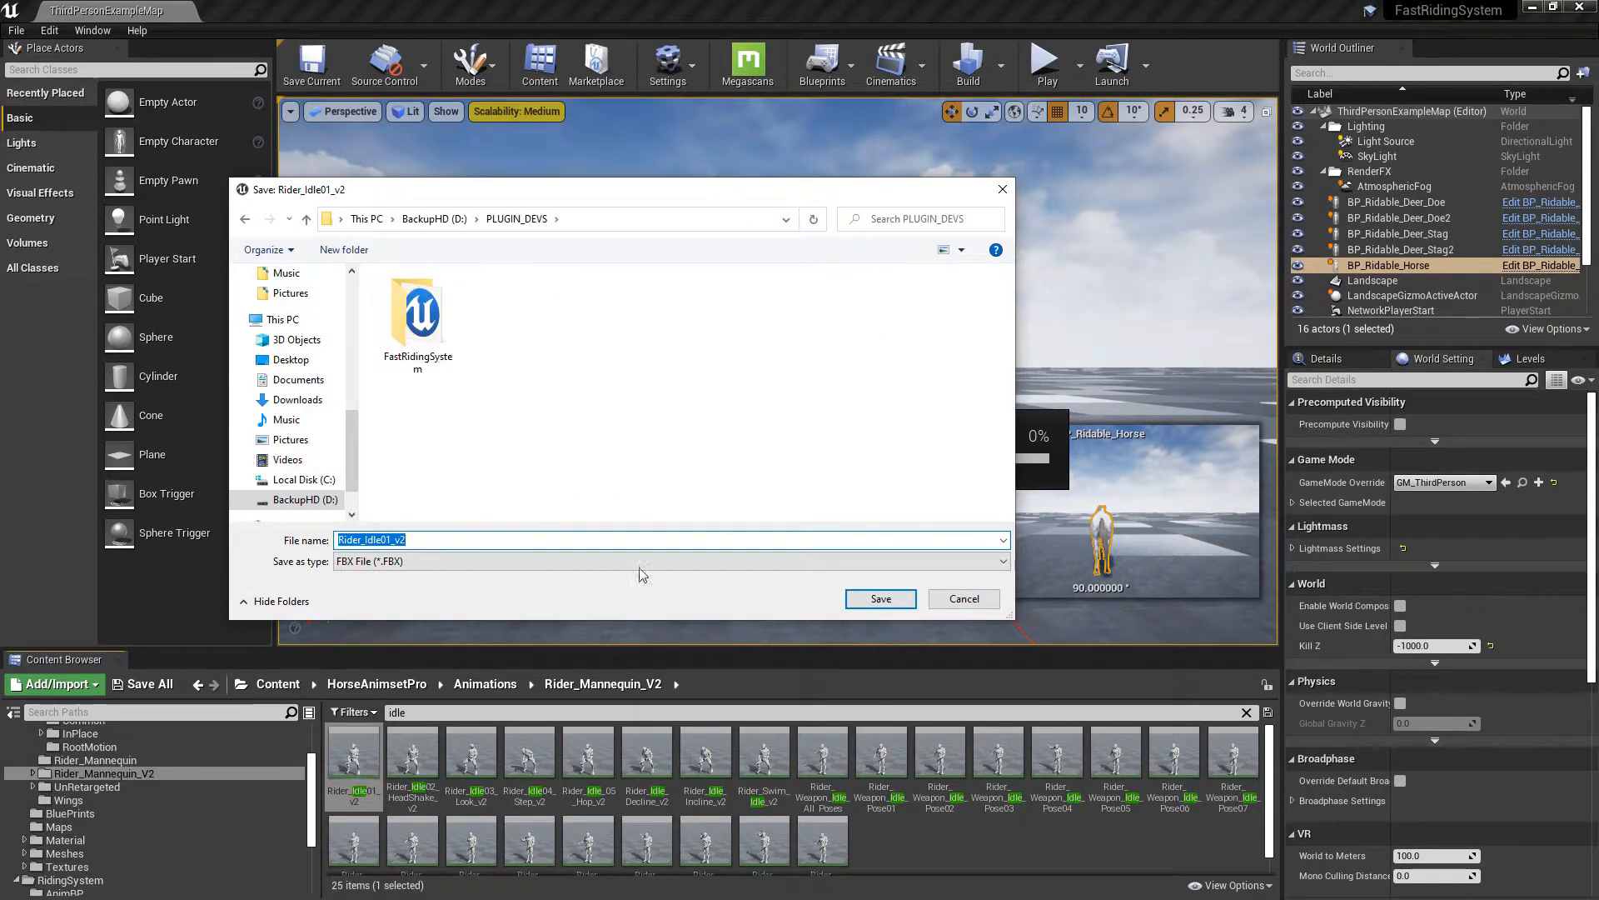
click(899, 598)
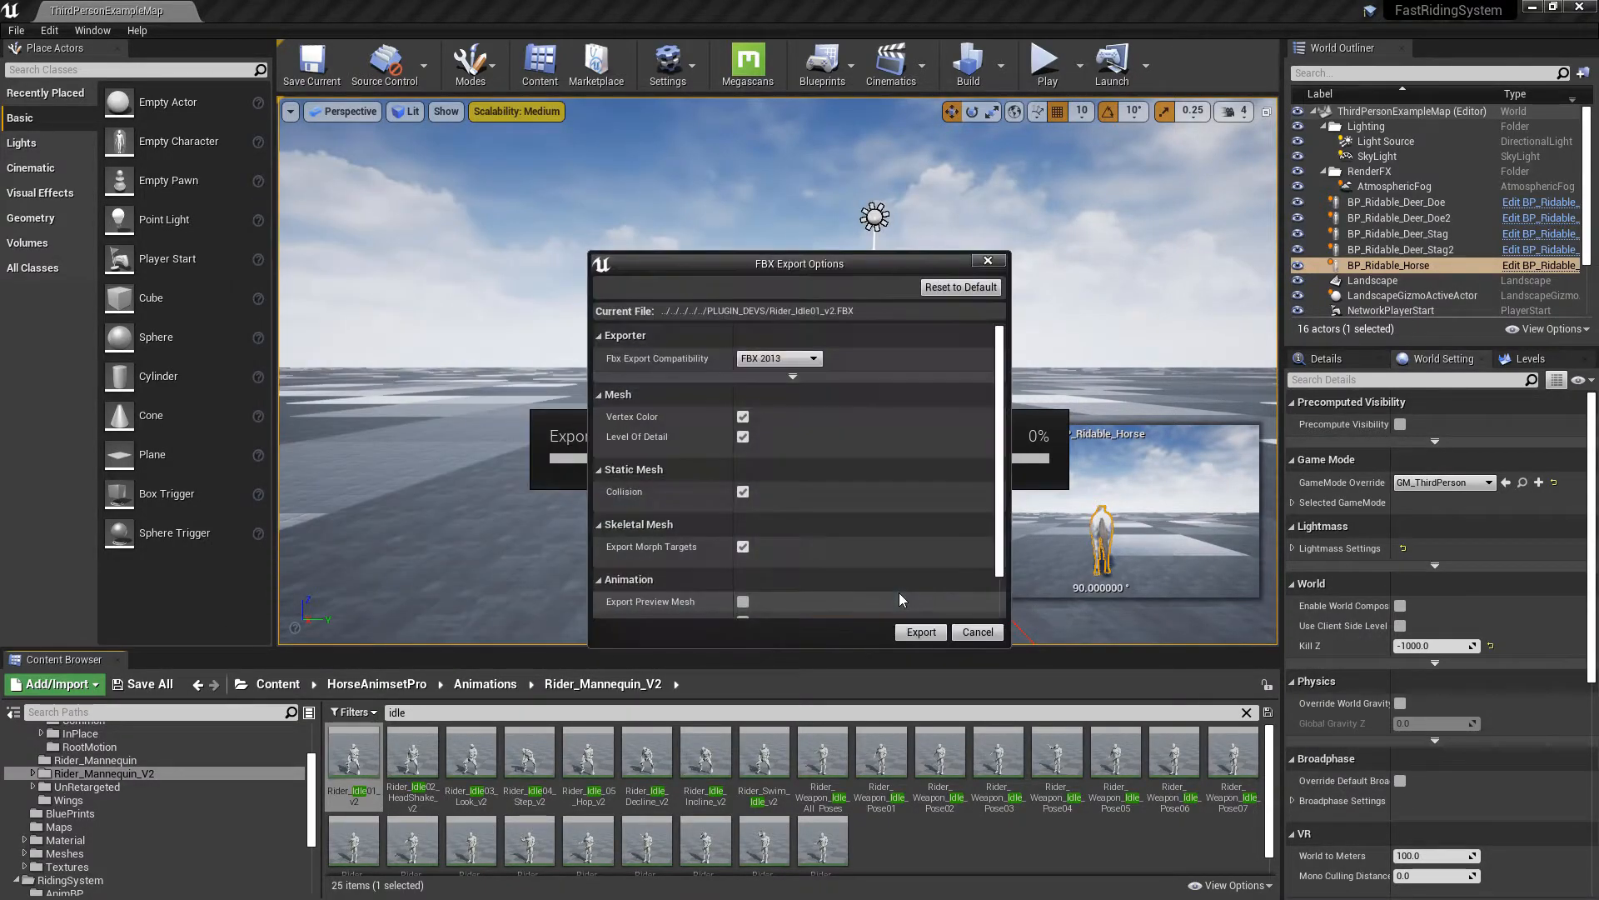
click(922, 631)
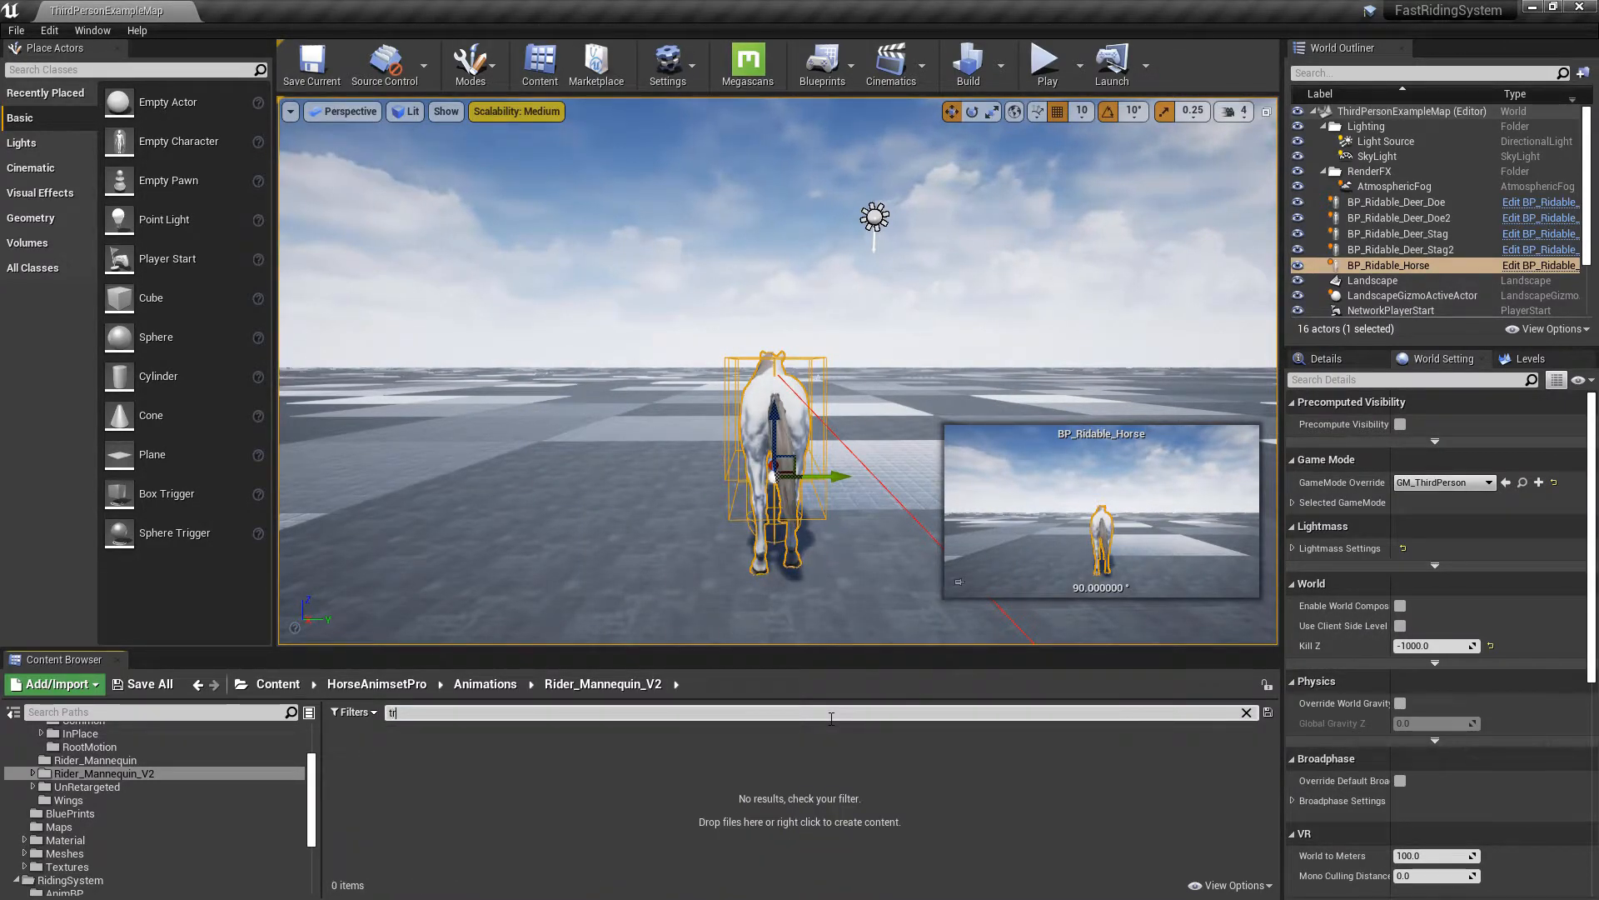
- Filter the rider animations by "trot_" and export Rider_Trot_Left_v2 as FBX into the PLUGIN_DEVS folder
text(ot_)
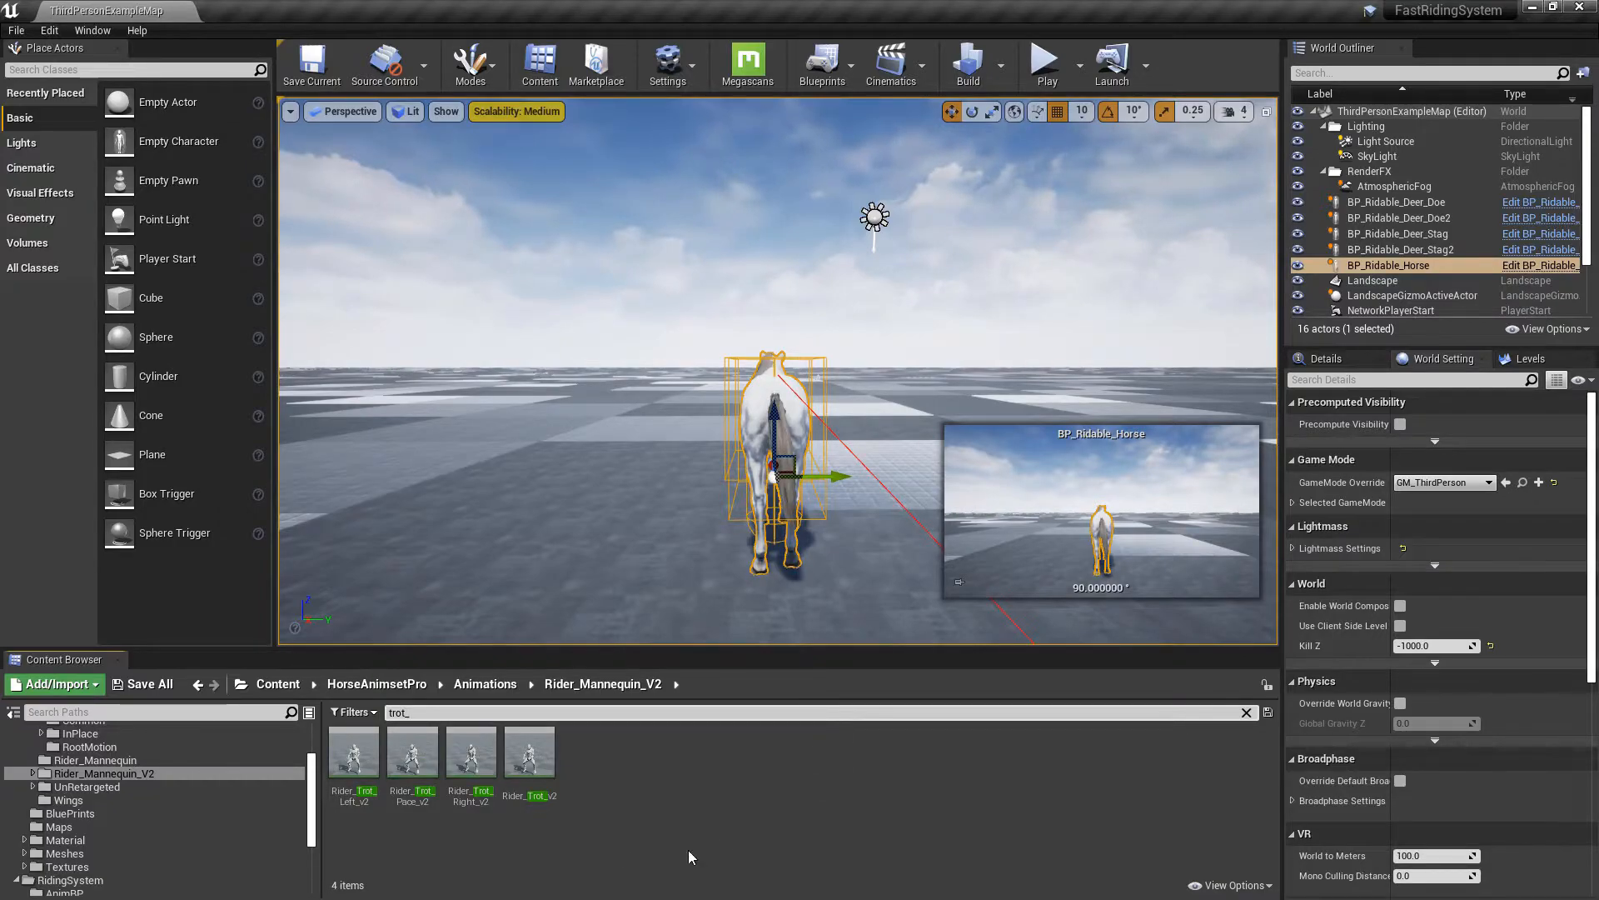
mouse_move(338, 746)
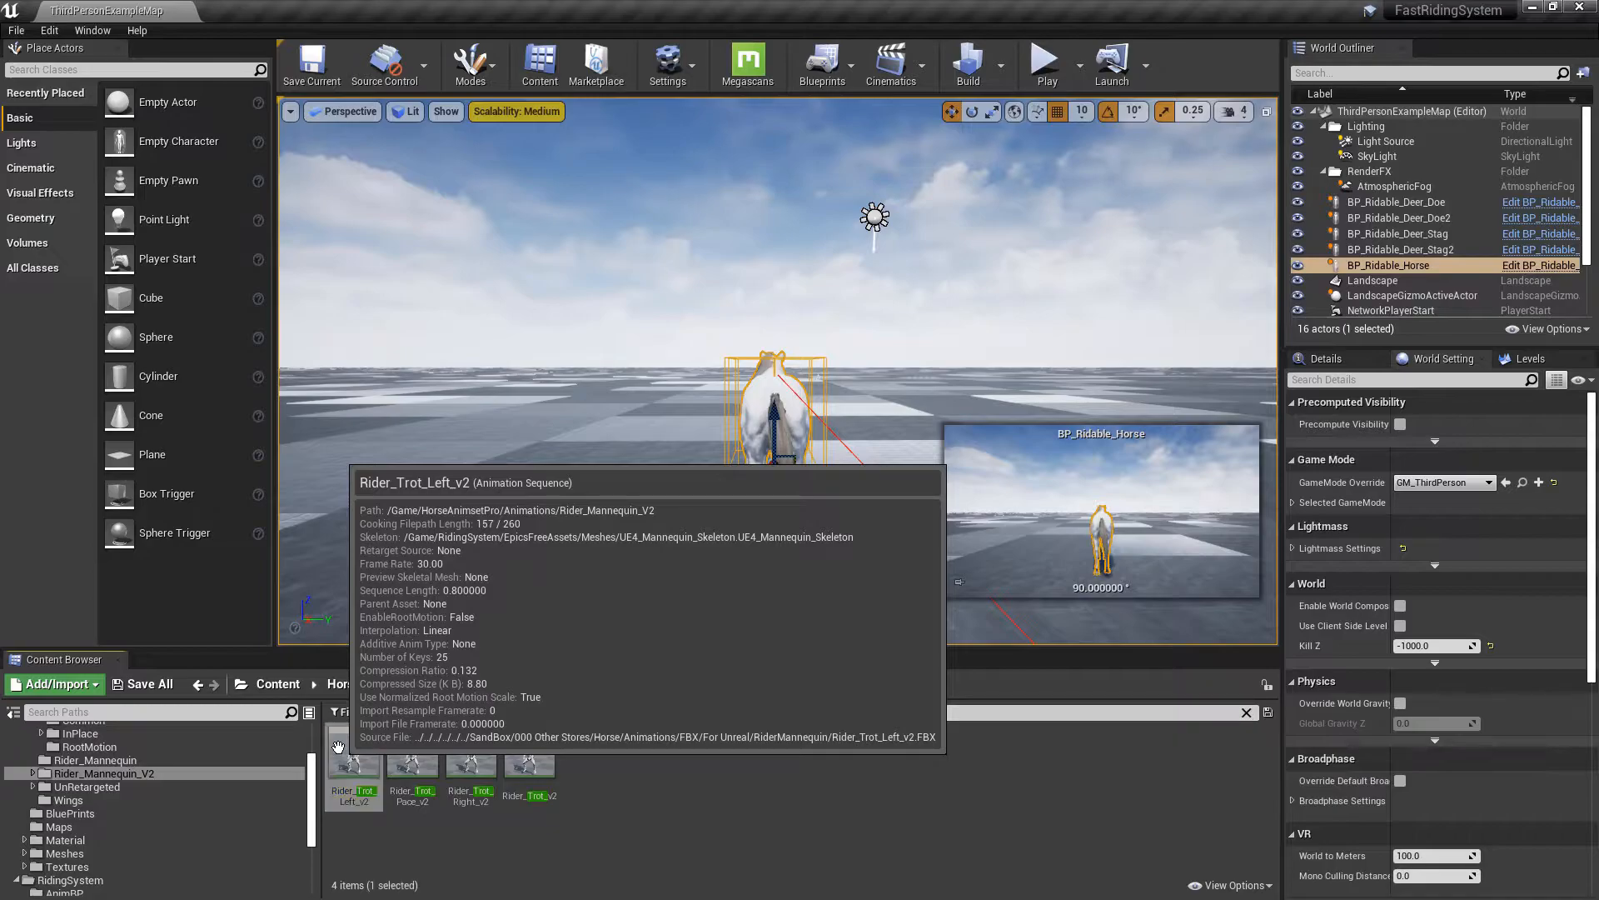
right_click(338, 746)
mouse_move(456, 486)
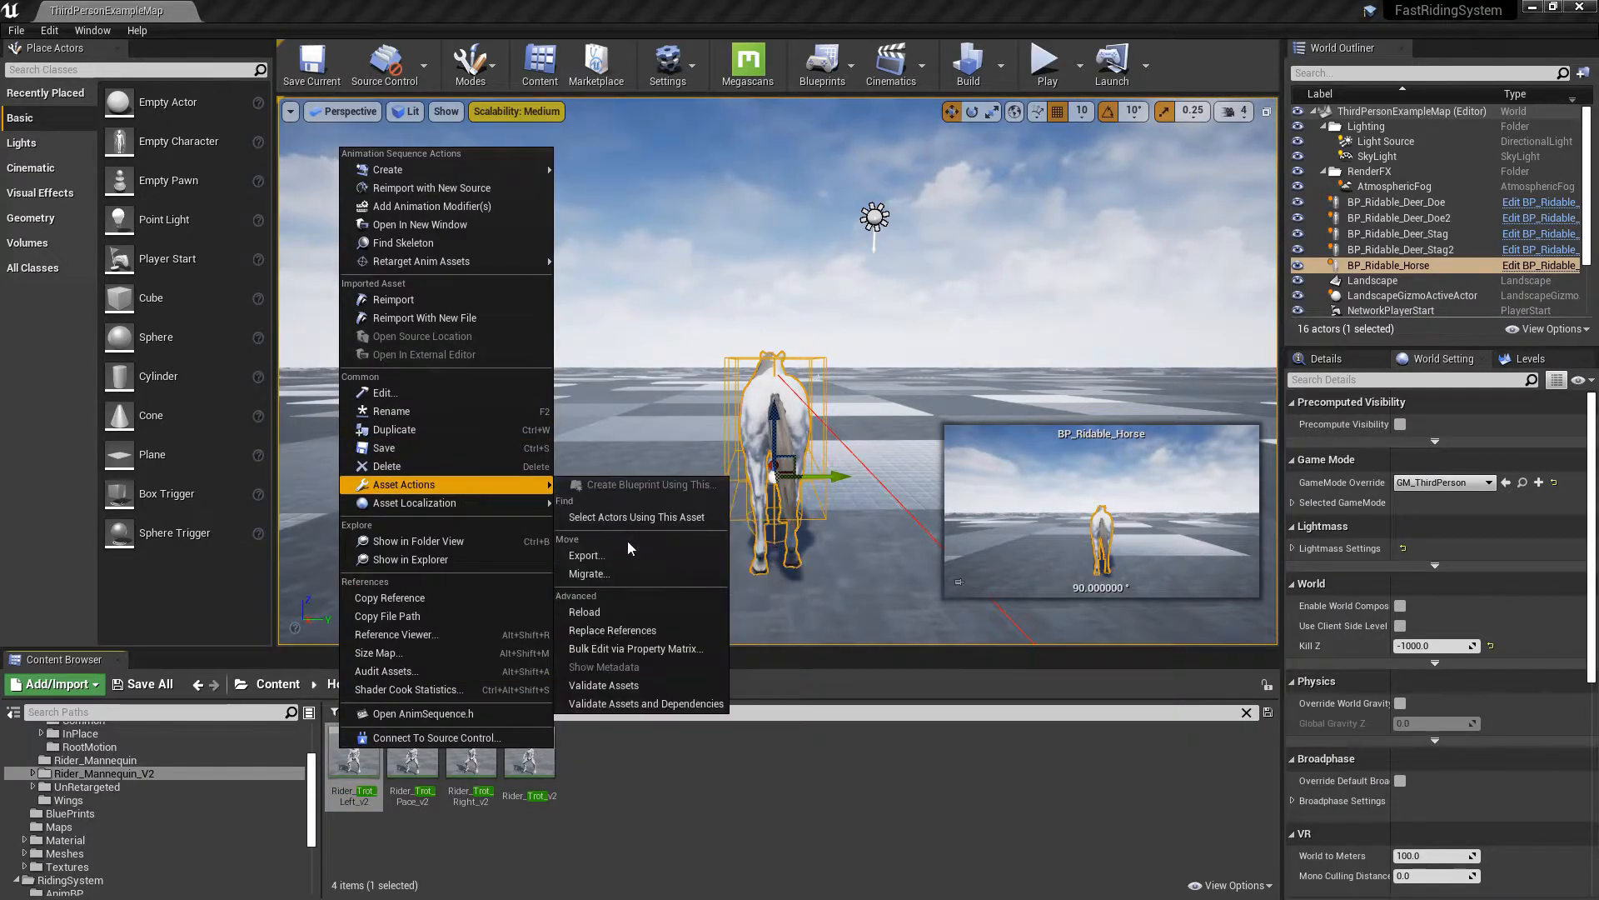
click(623, 556)
click(880, 599)
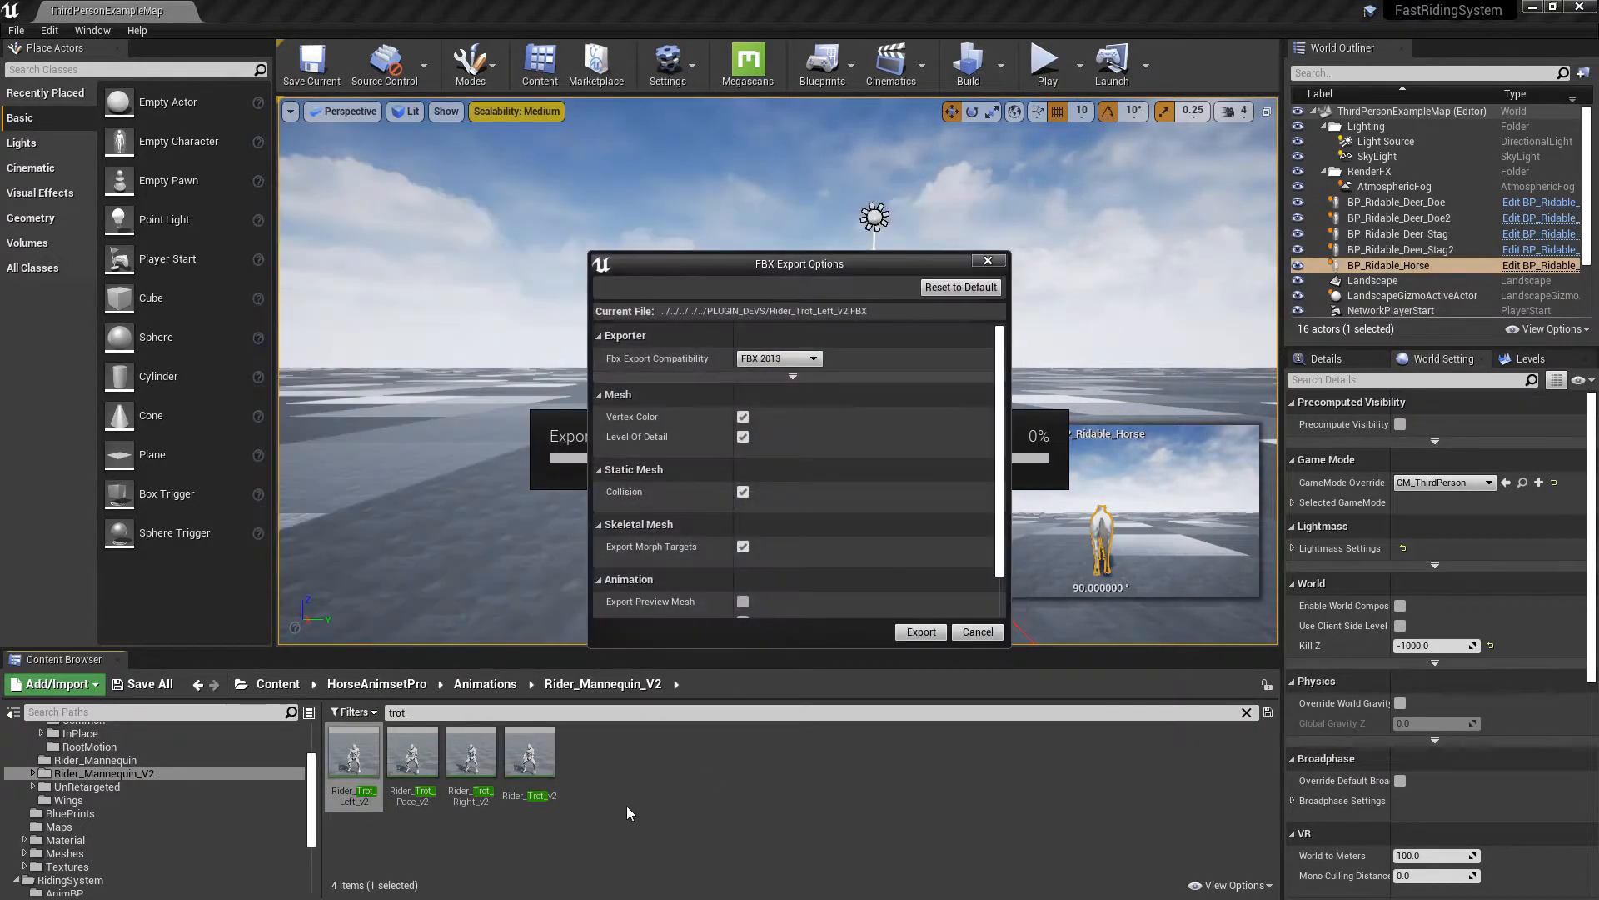
click(921, 632)
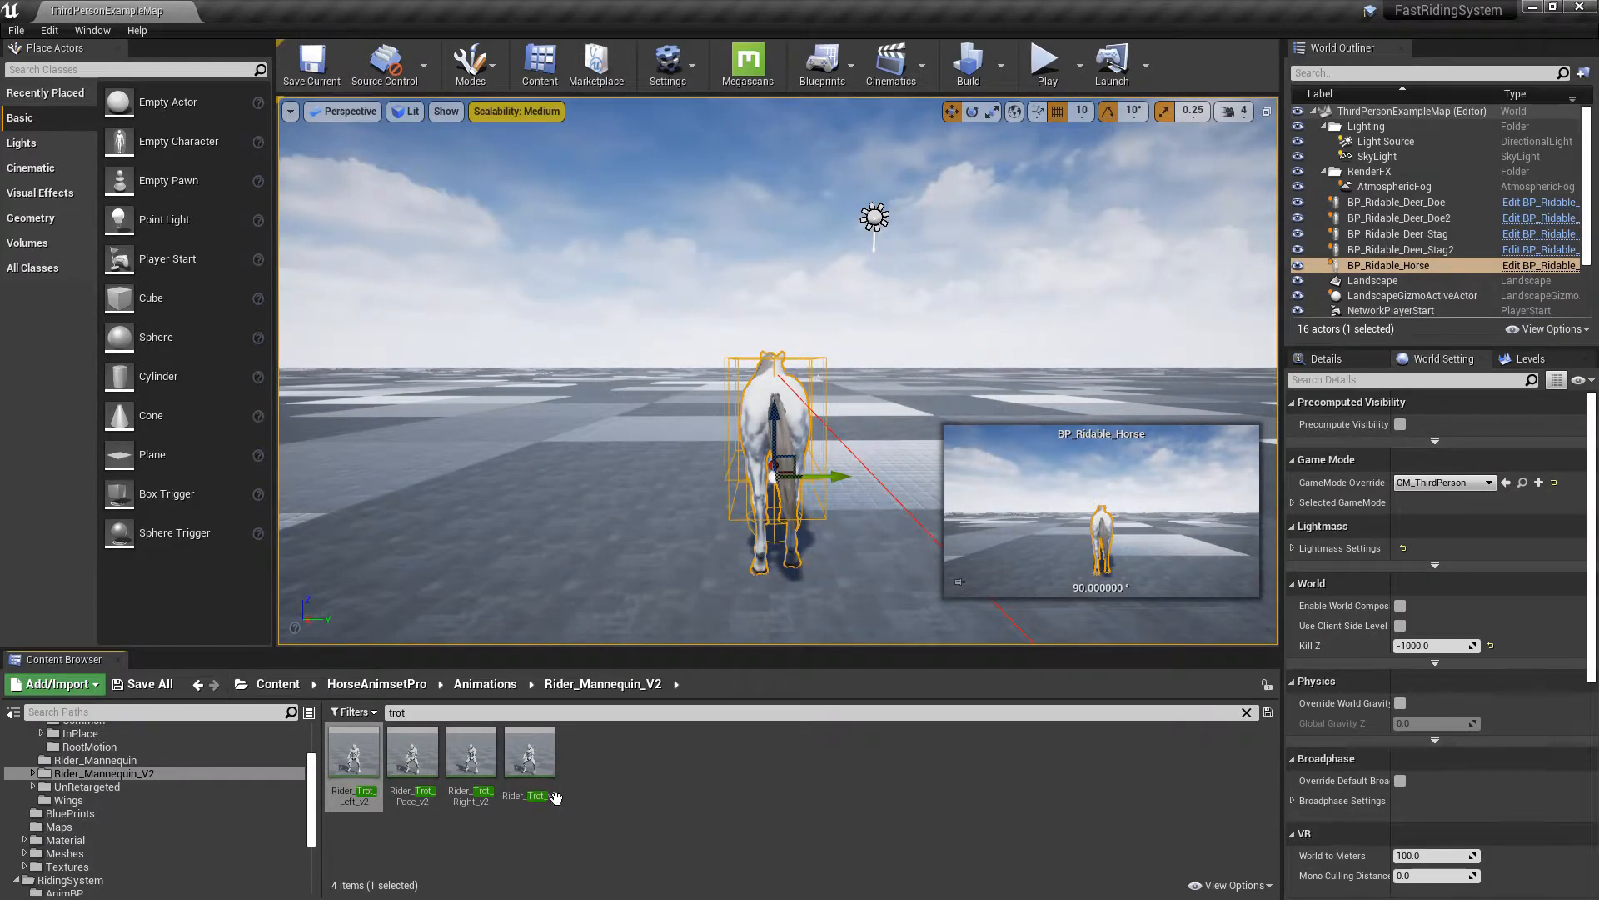
- Export the Rider_Trot_v2 animation as an FBX file into the PLUGIN_DEVS folder
mouse_move(542, 753)
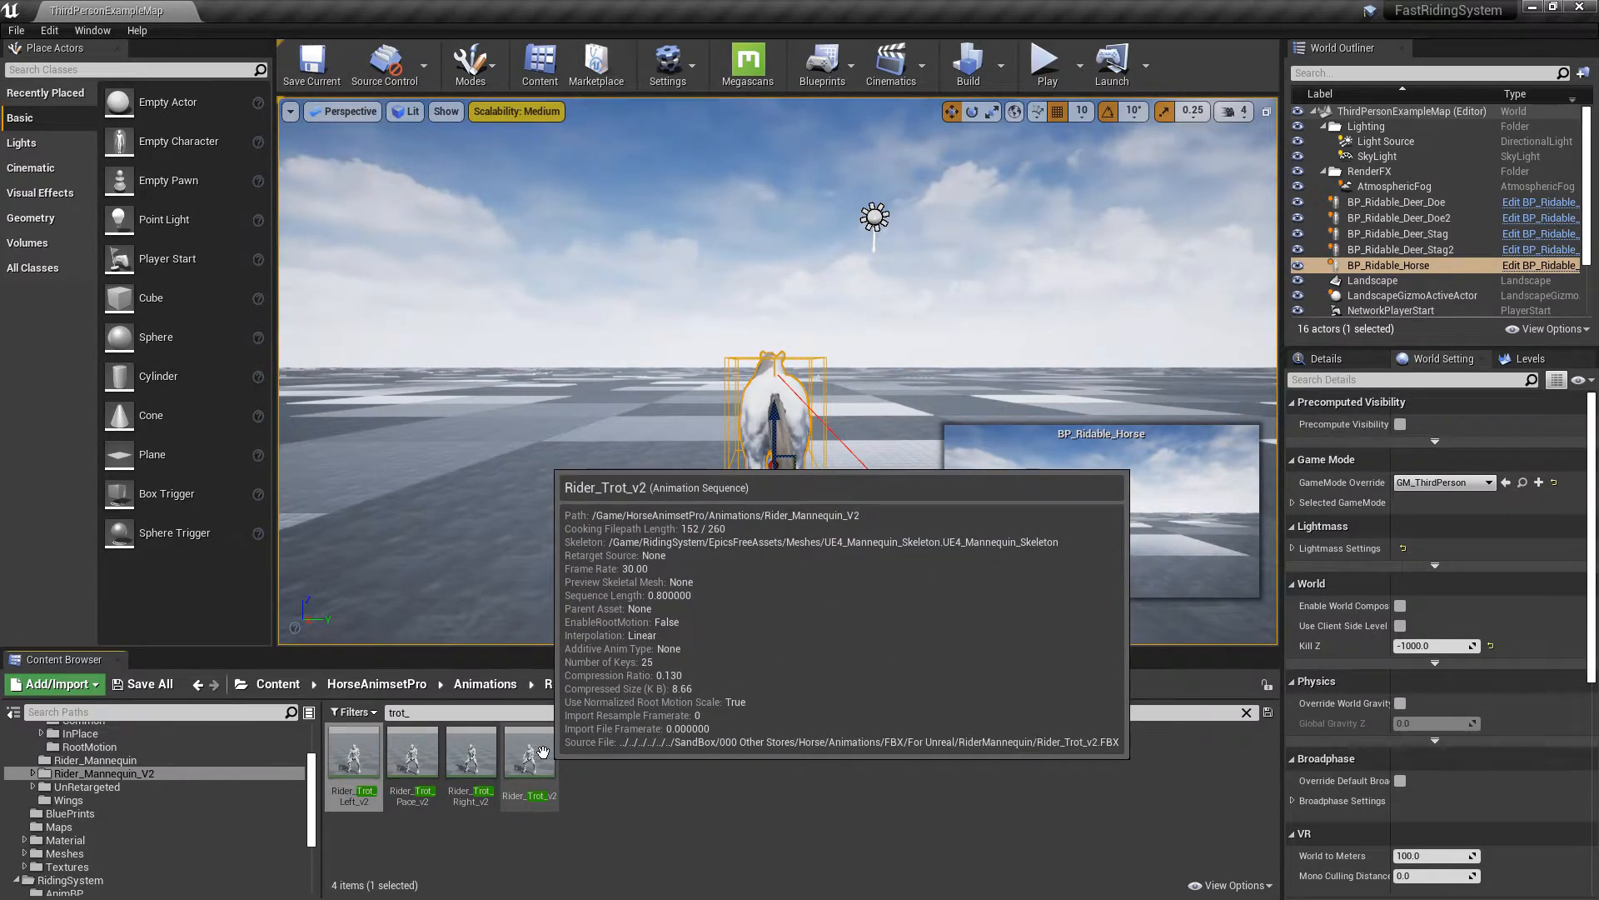
mouse_move(367, 758)
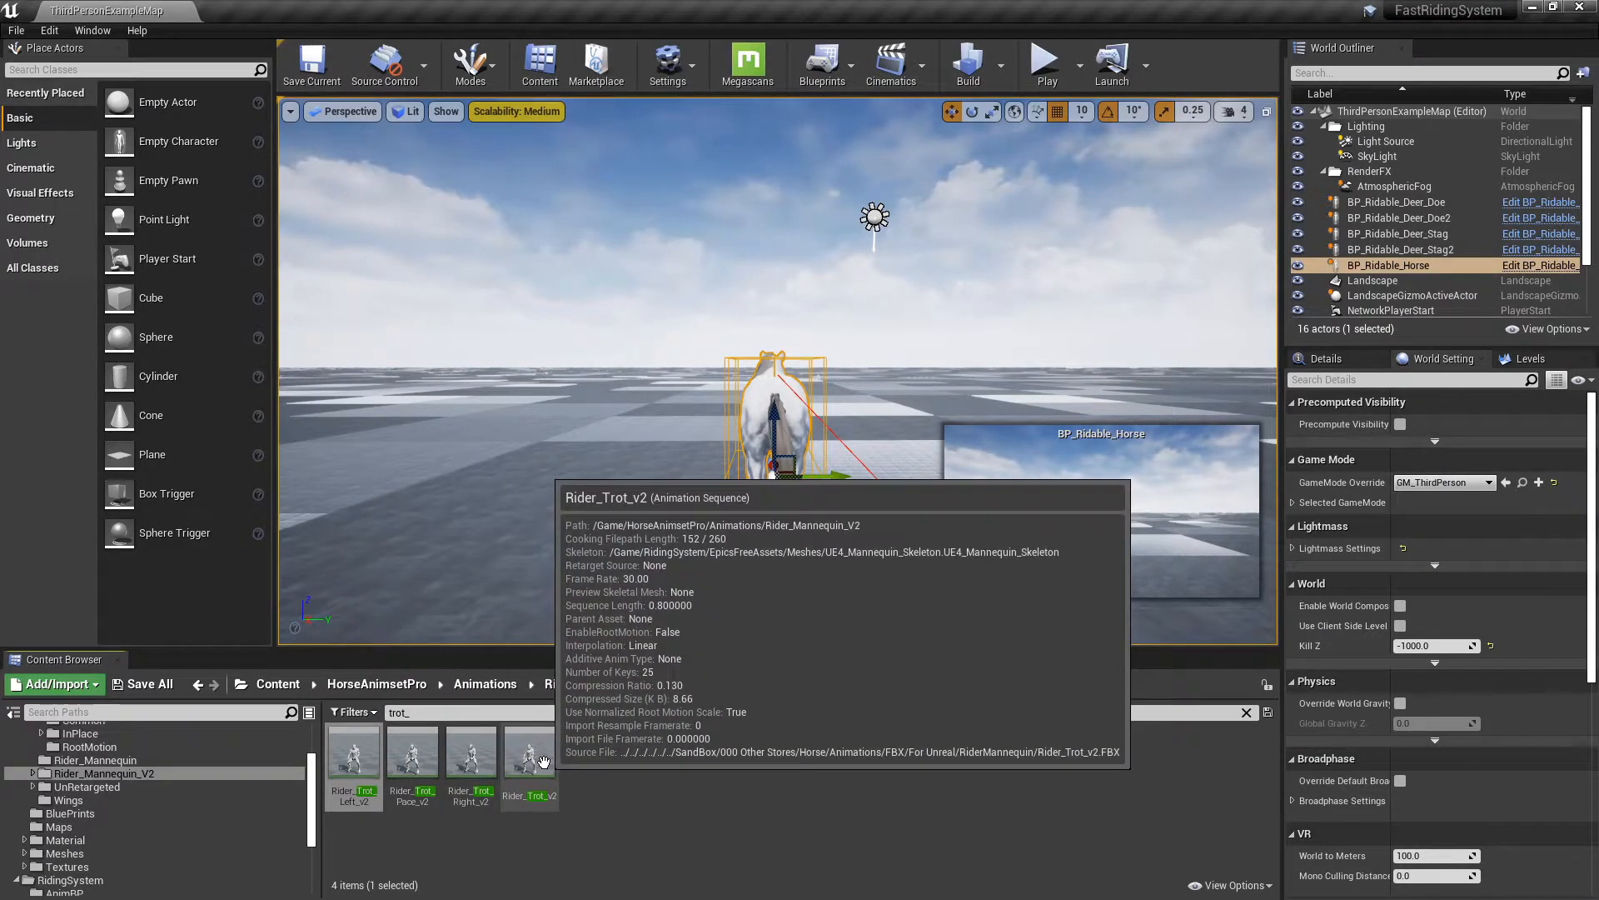
click(543, 762)
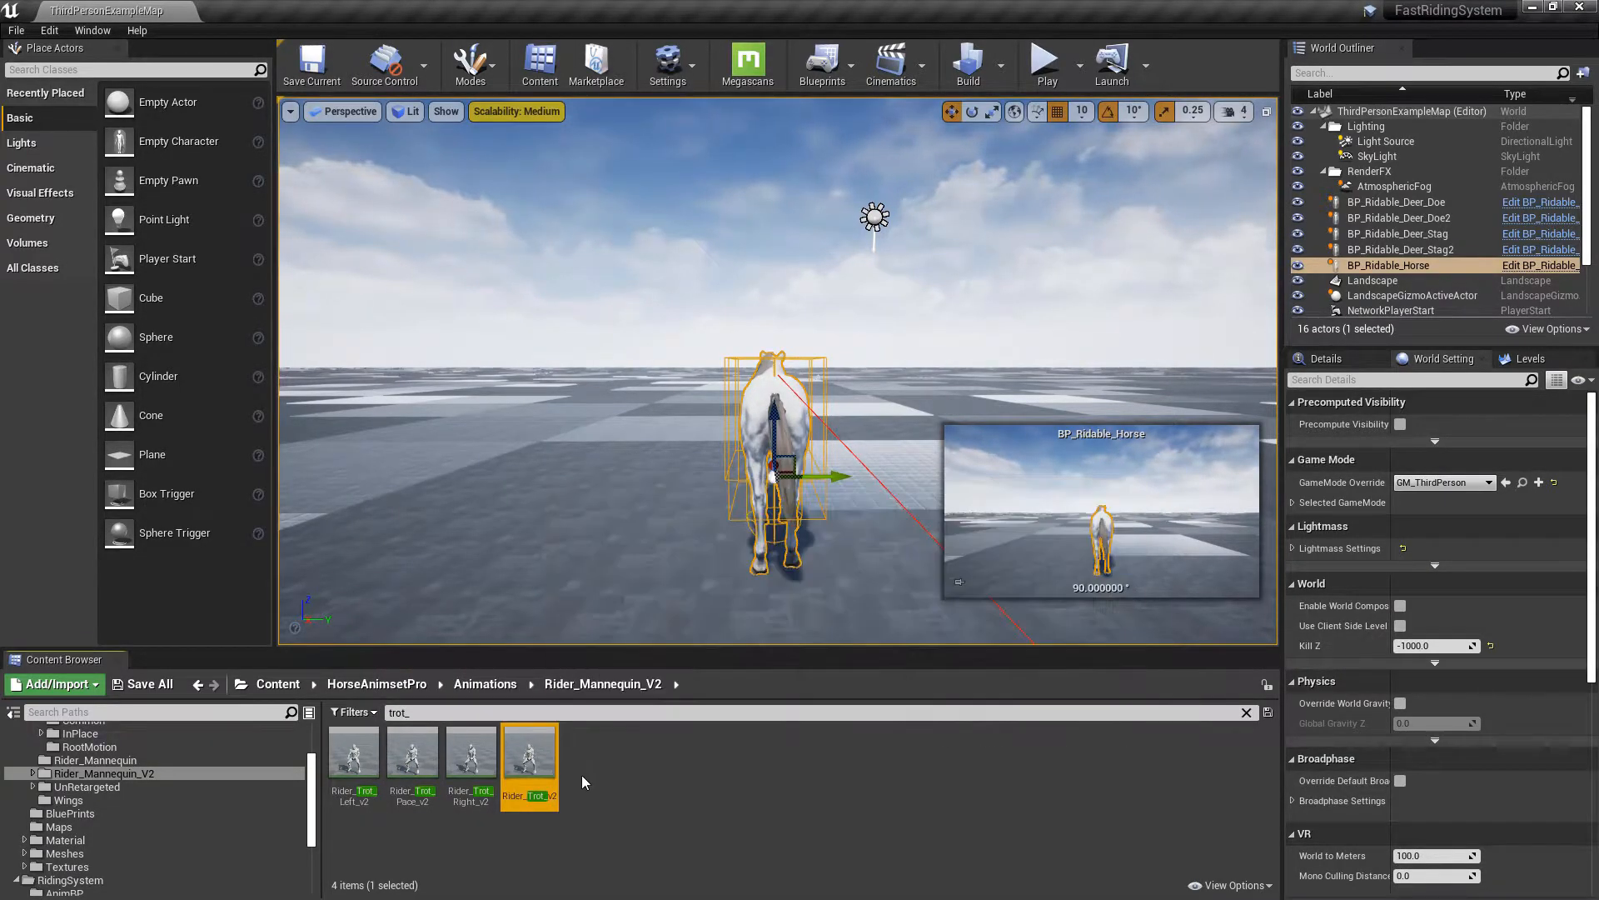
right_click(530, 762)
mouse_move(663, 499)
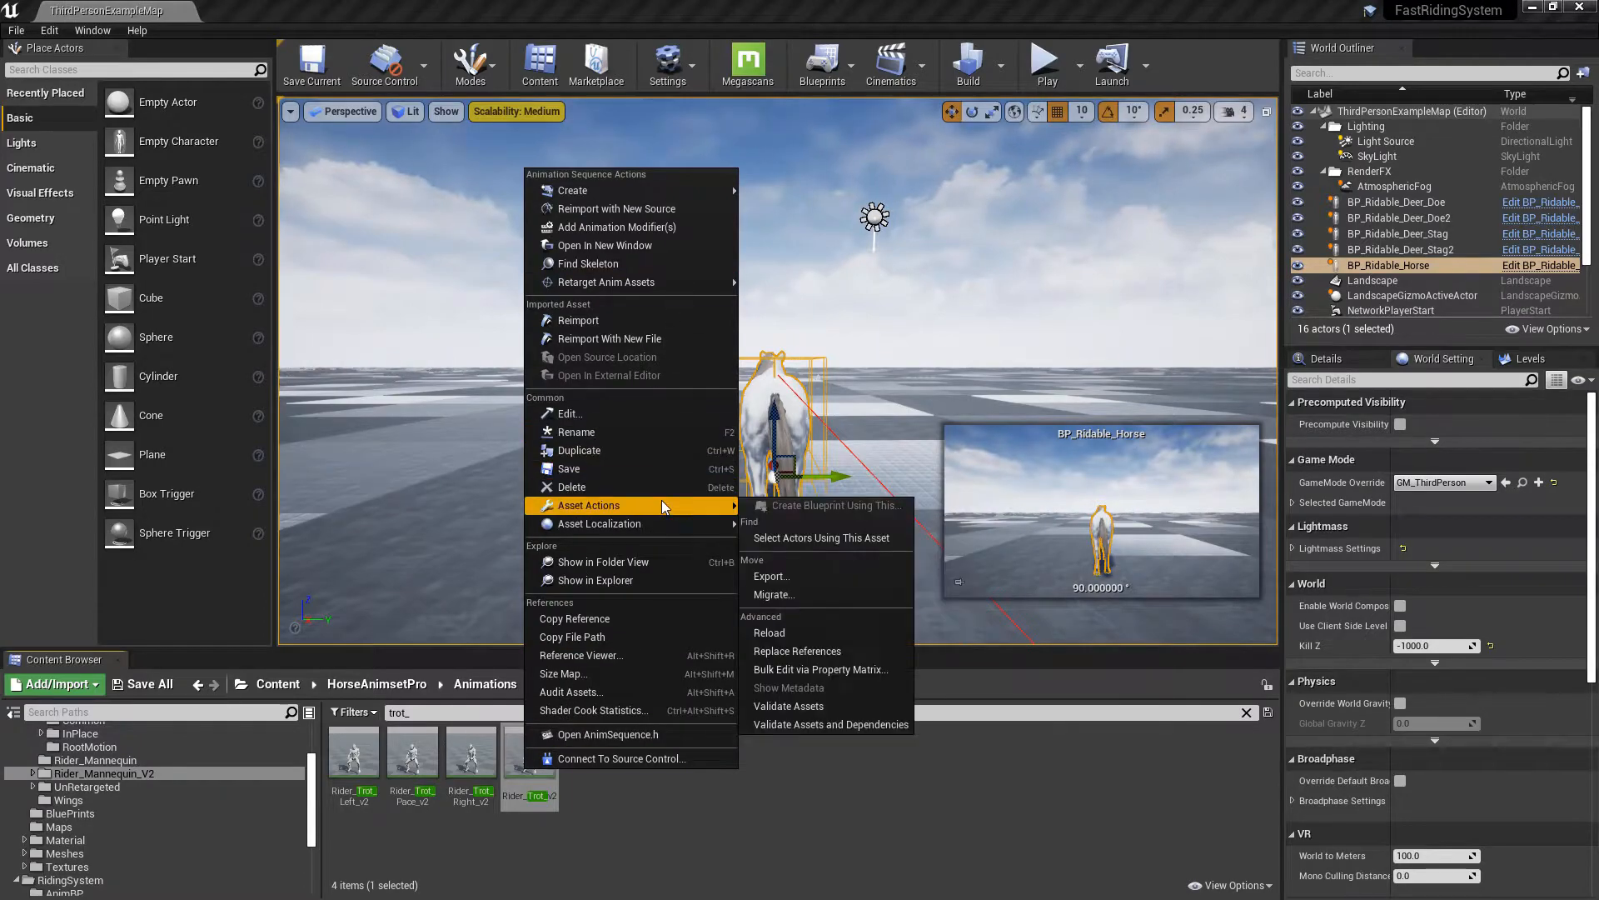
click(786, 577)
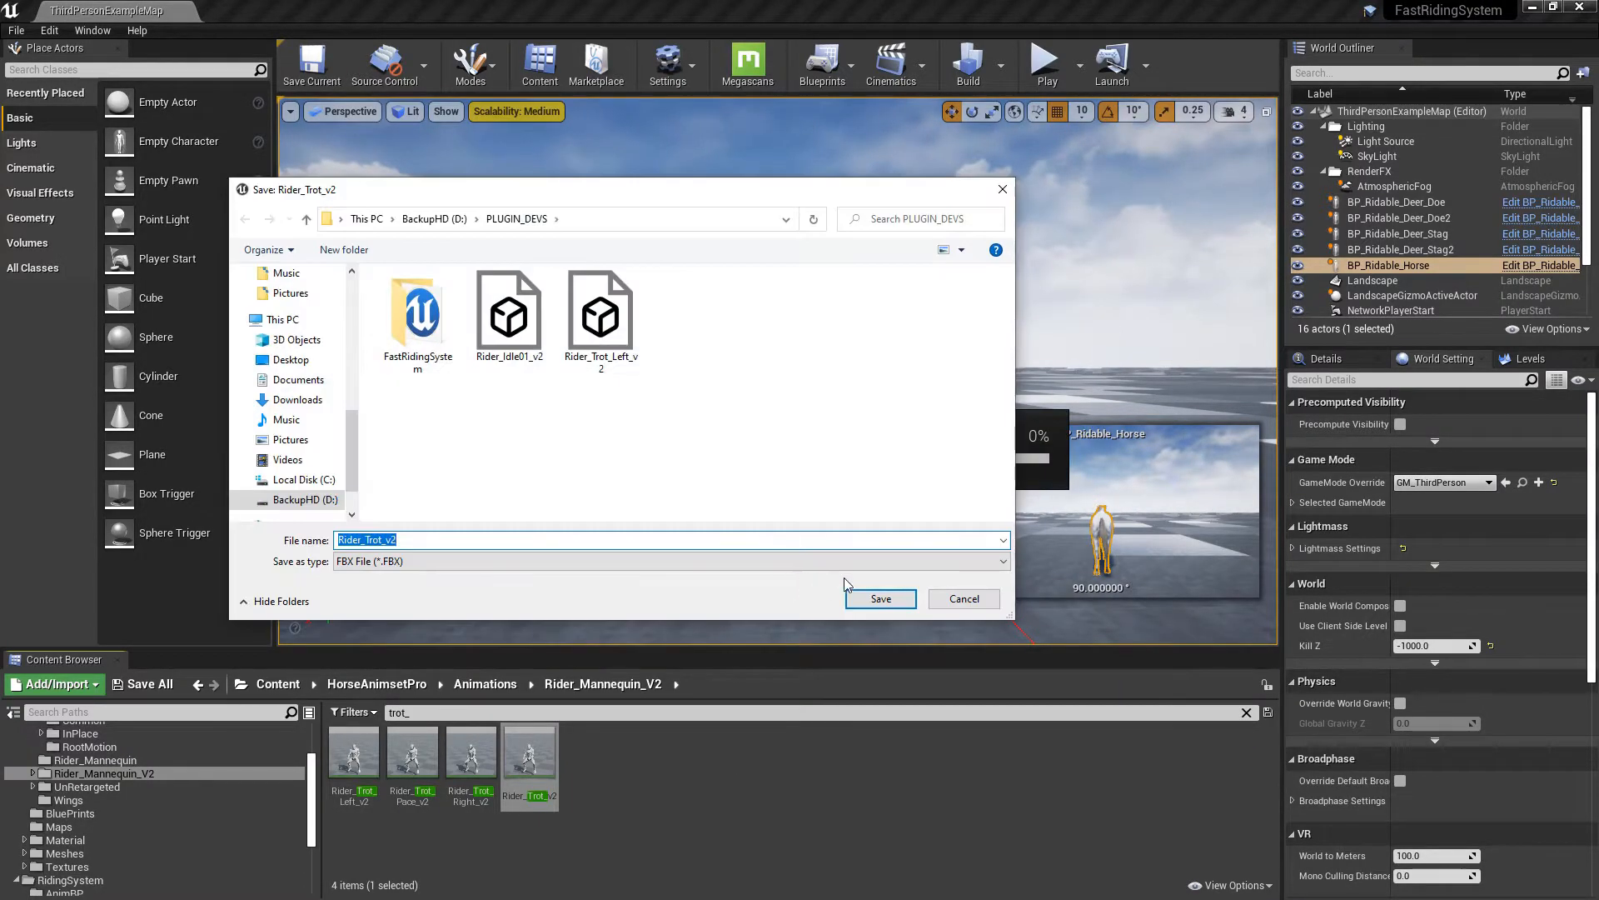
click(871, 597)
click(877, 627)
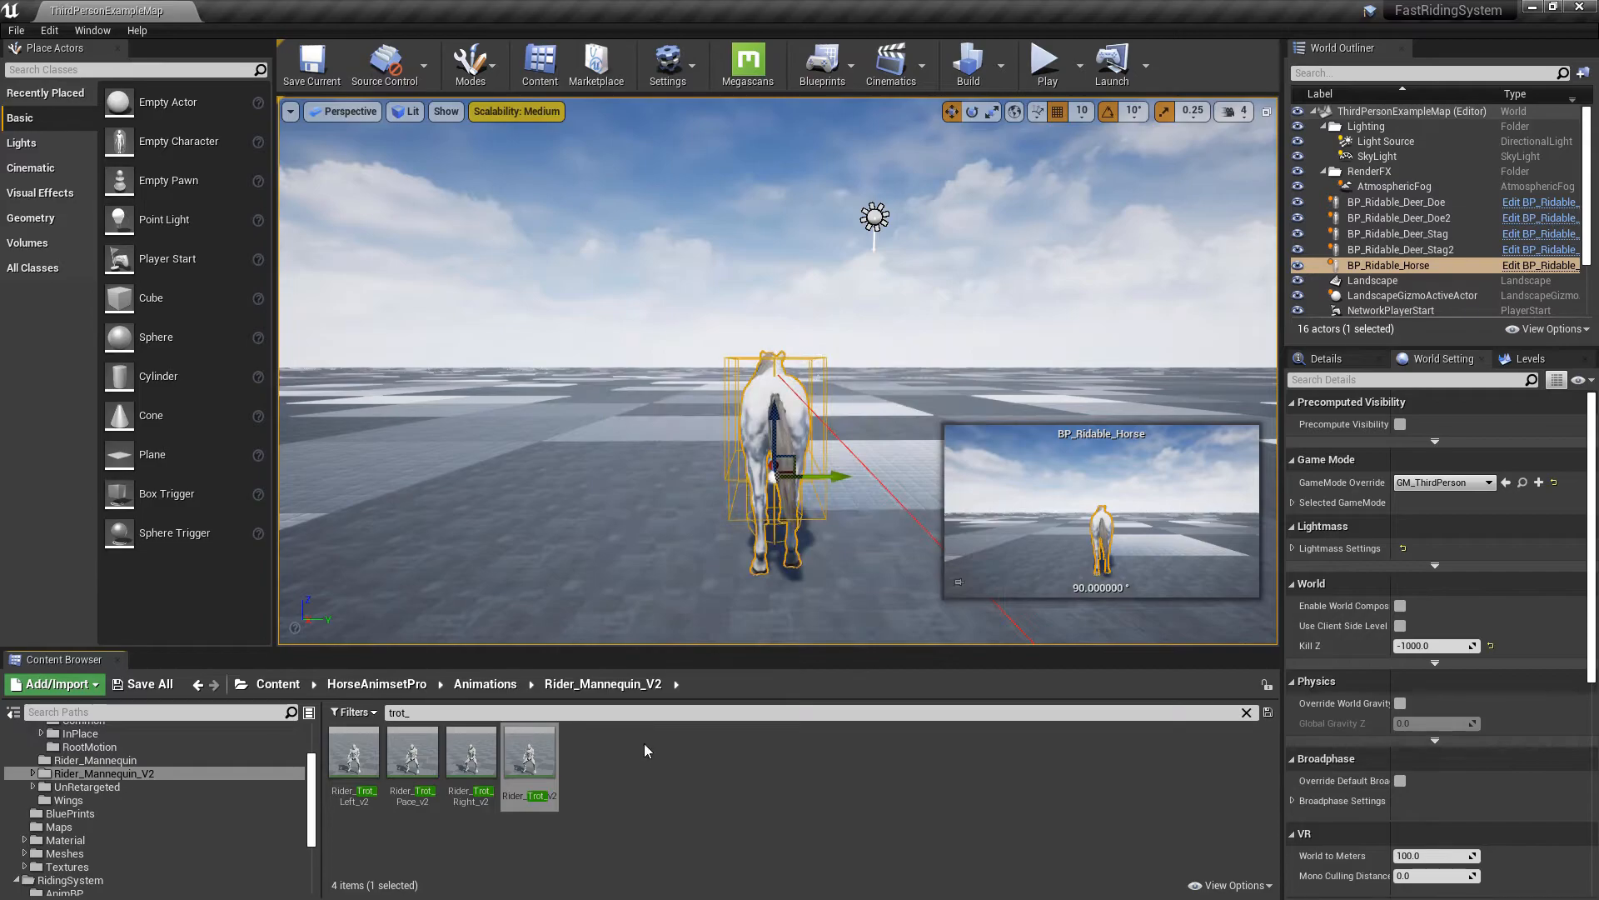
- Filter the rider animations by "sprint_" and export Rider_Sprint_v2 as an FBX file with the default export options
click(655, 714)
text(spri)
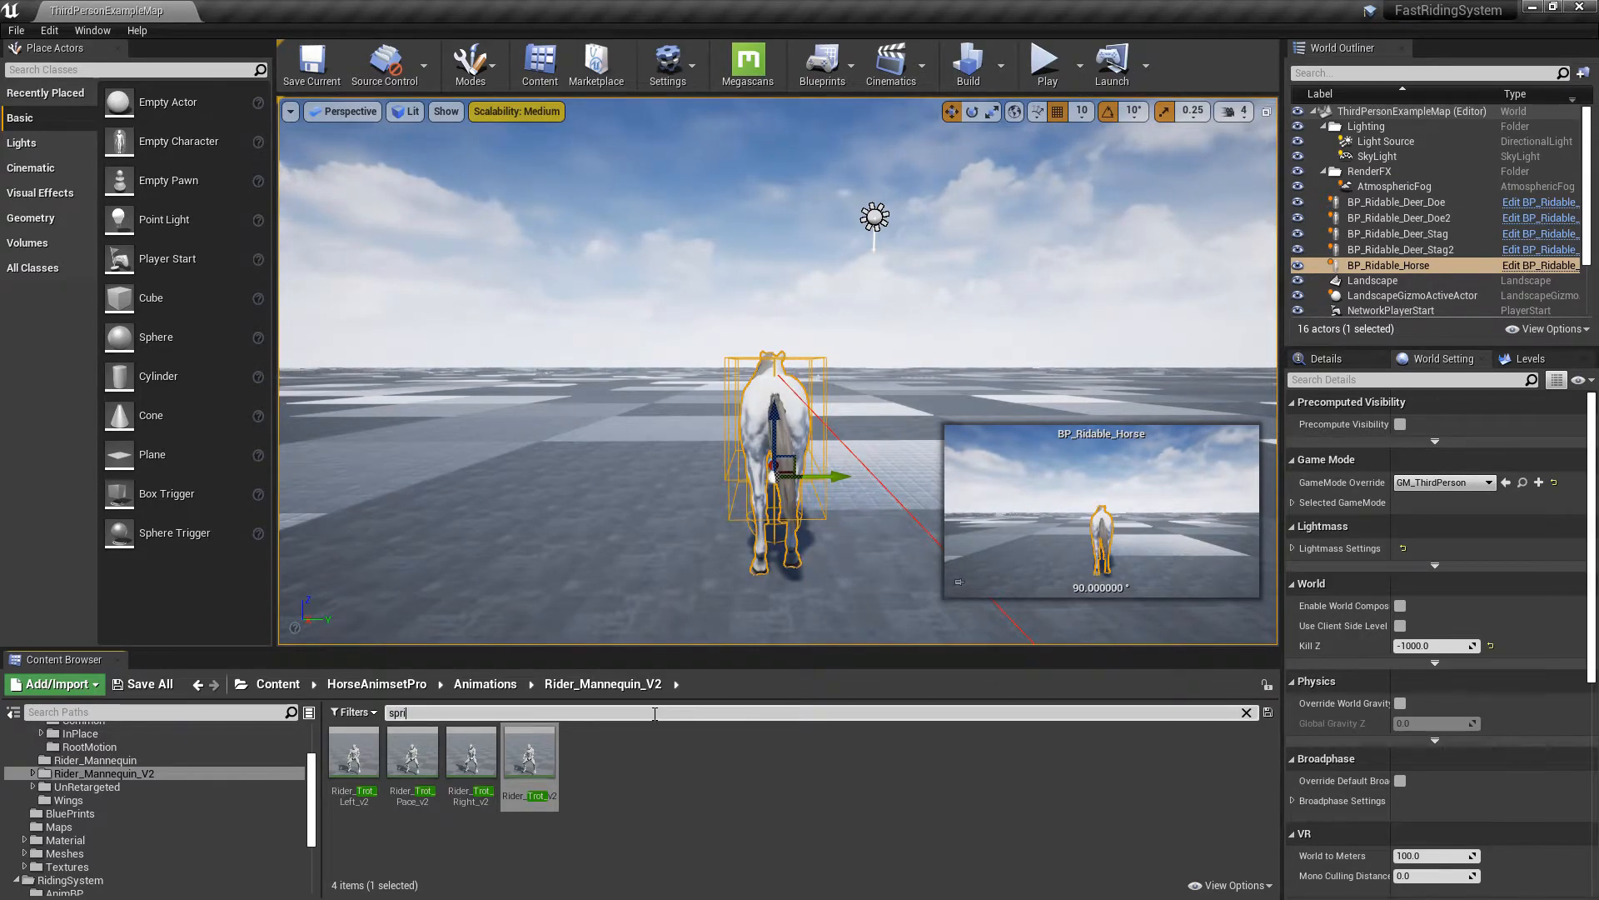
text(nt_)
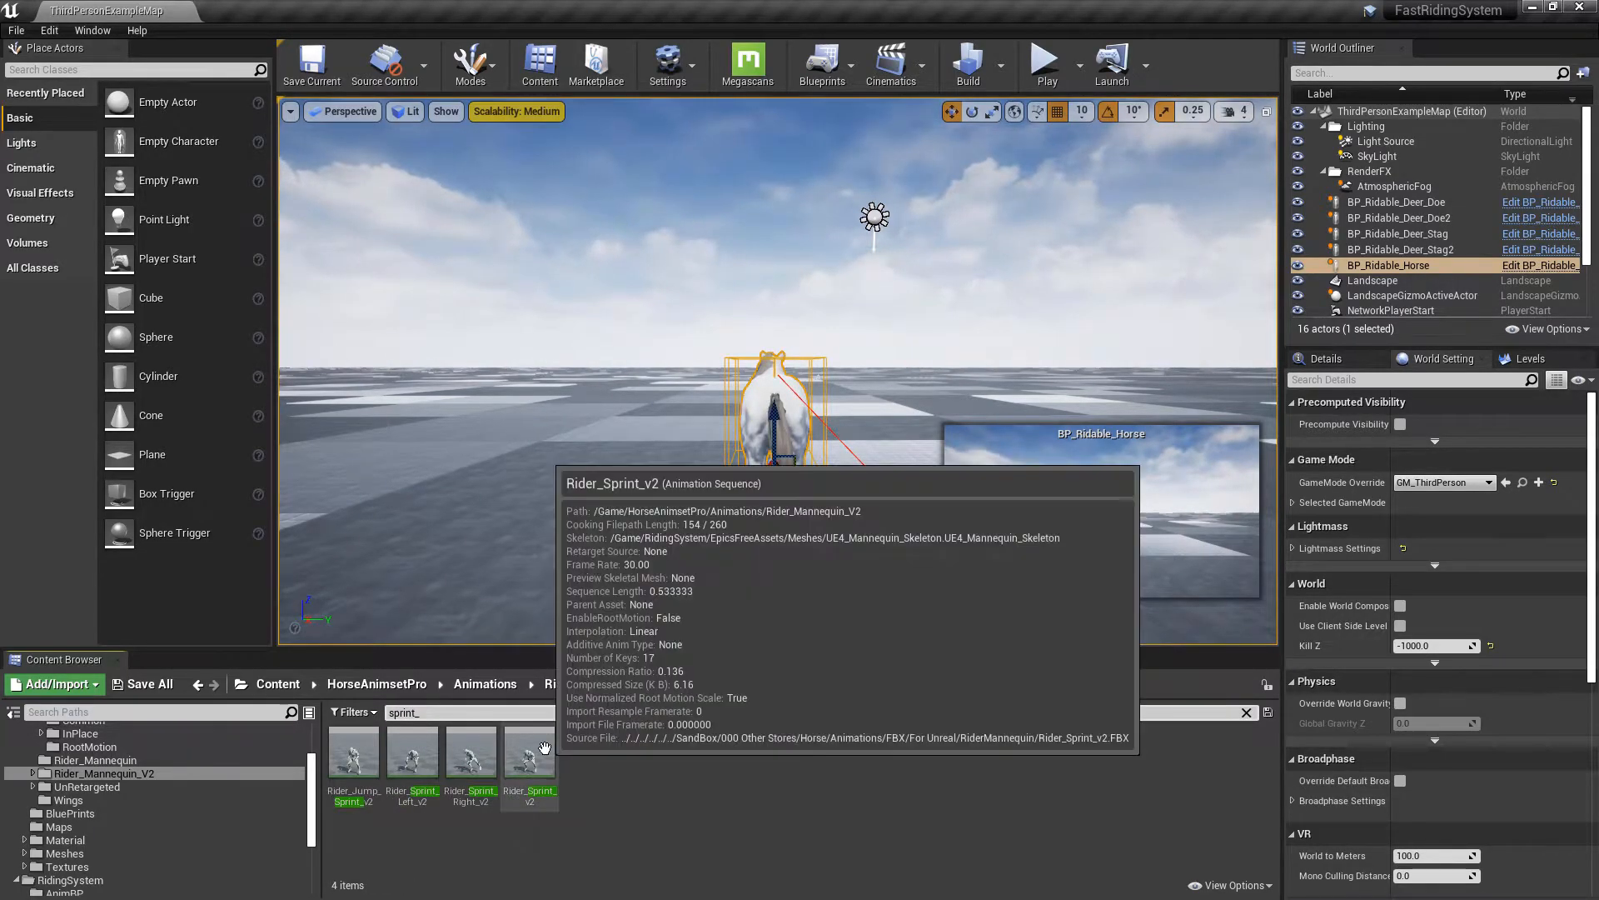
click(537, 753)
right_click(537, 753)
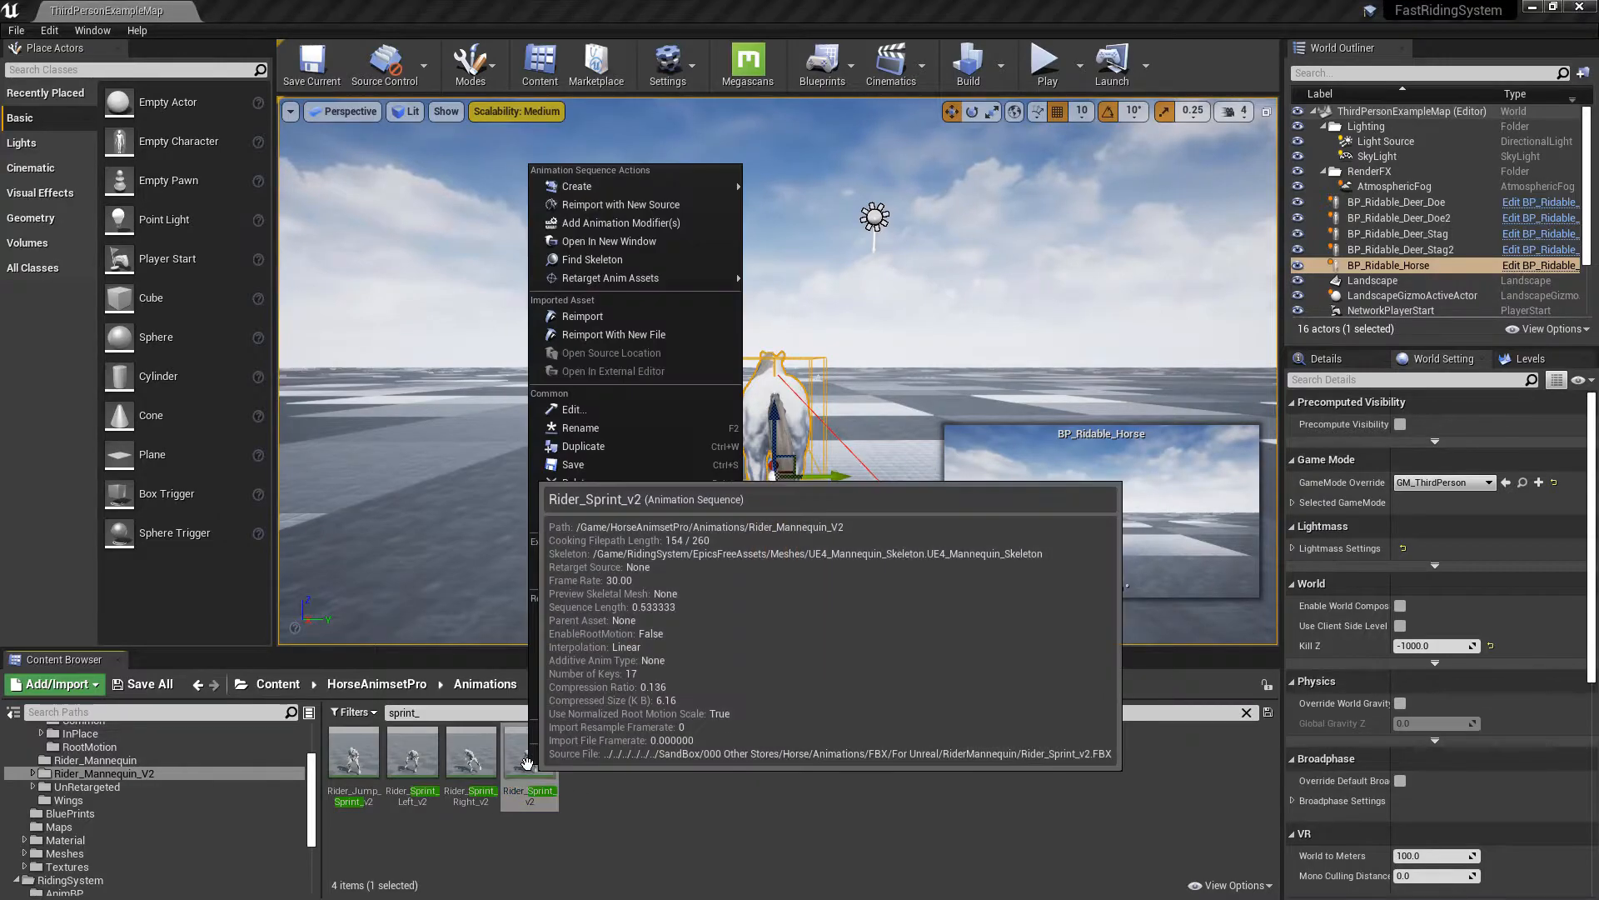
mouse_move(669, 522)
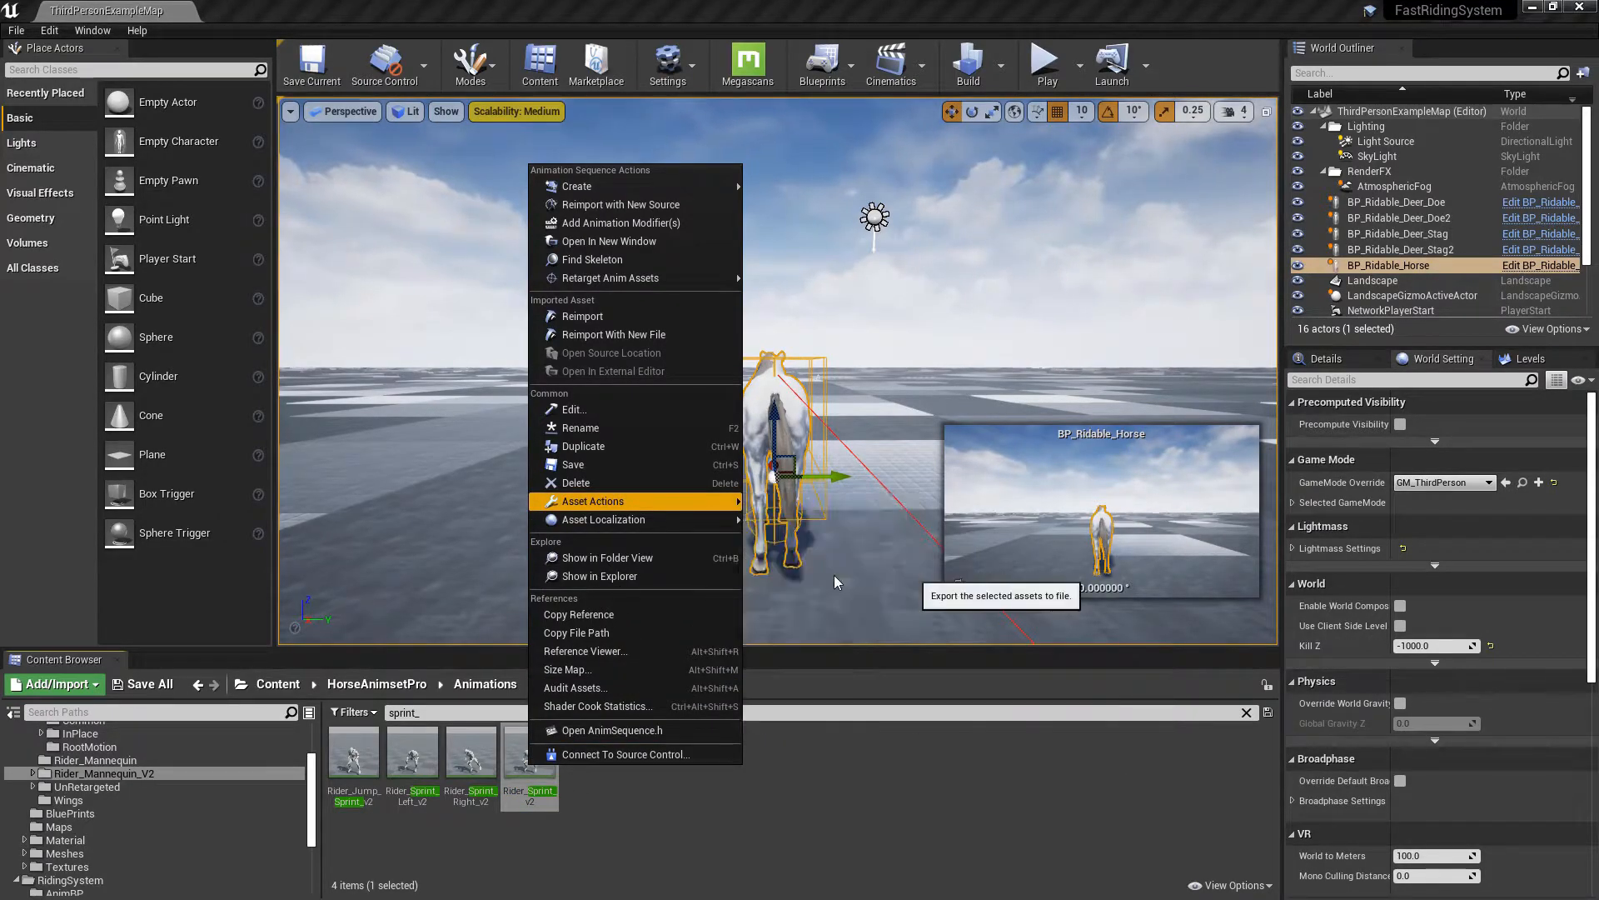
click(833, 575)
click(881, 598)
click(916, 630)
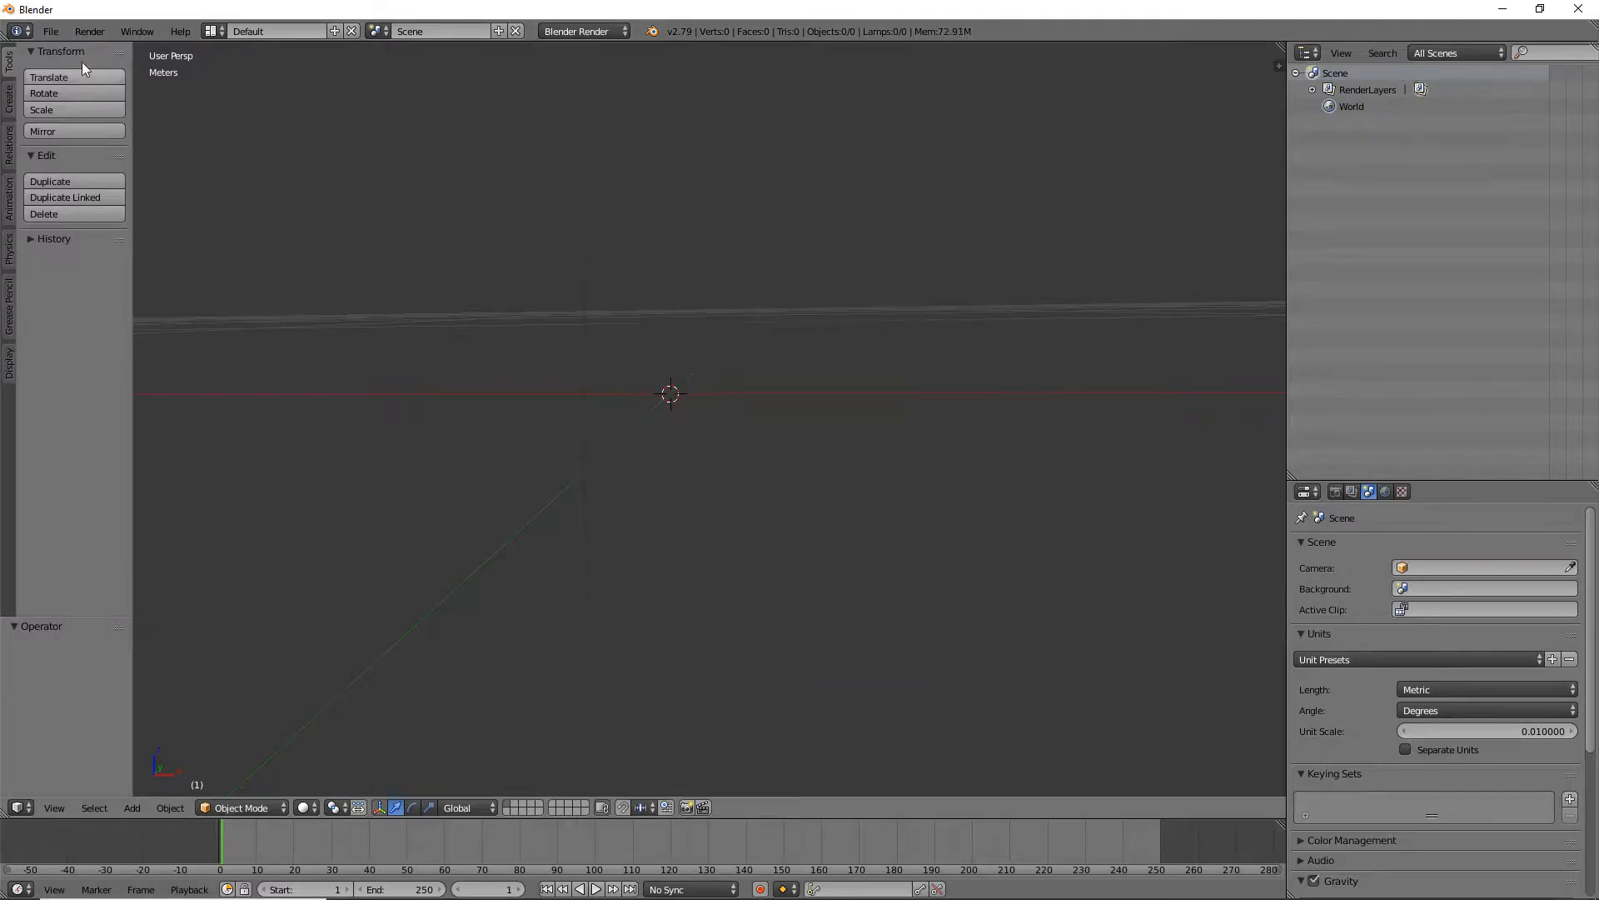
- Import Rider_Idle01_v2.FBX from the PLUGIN_DEVS folder into the empty scene with the default FBX import options
click(50, 30)
mouse_move(81, 354)
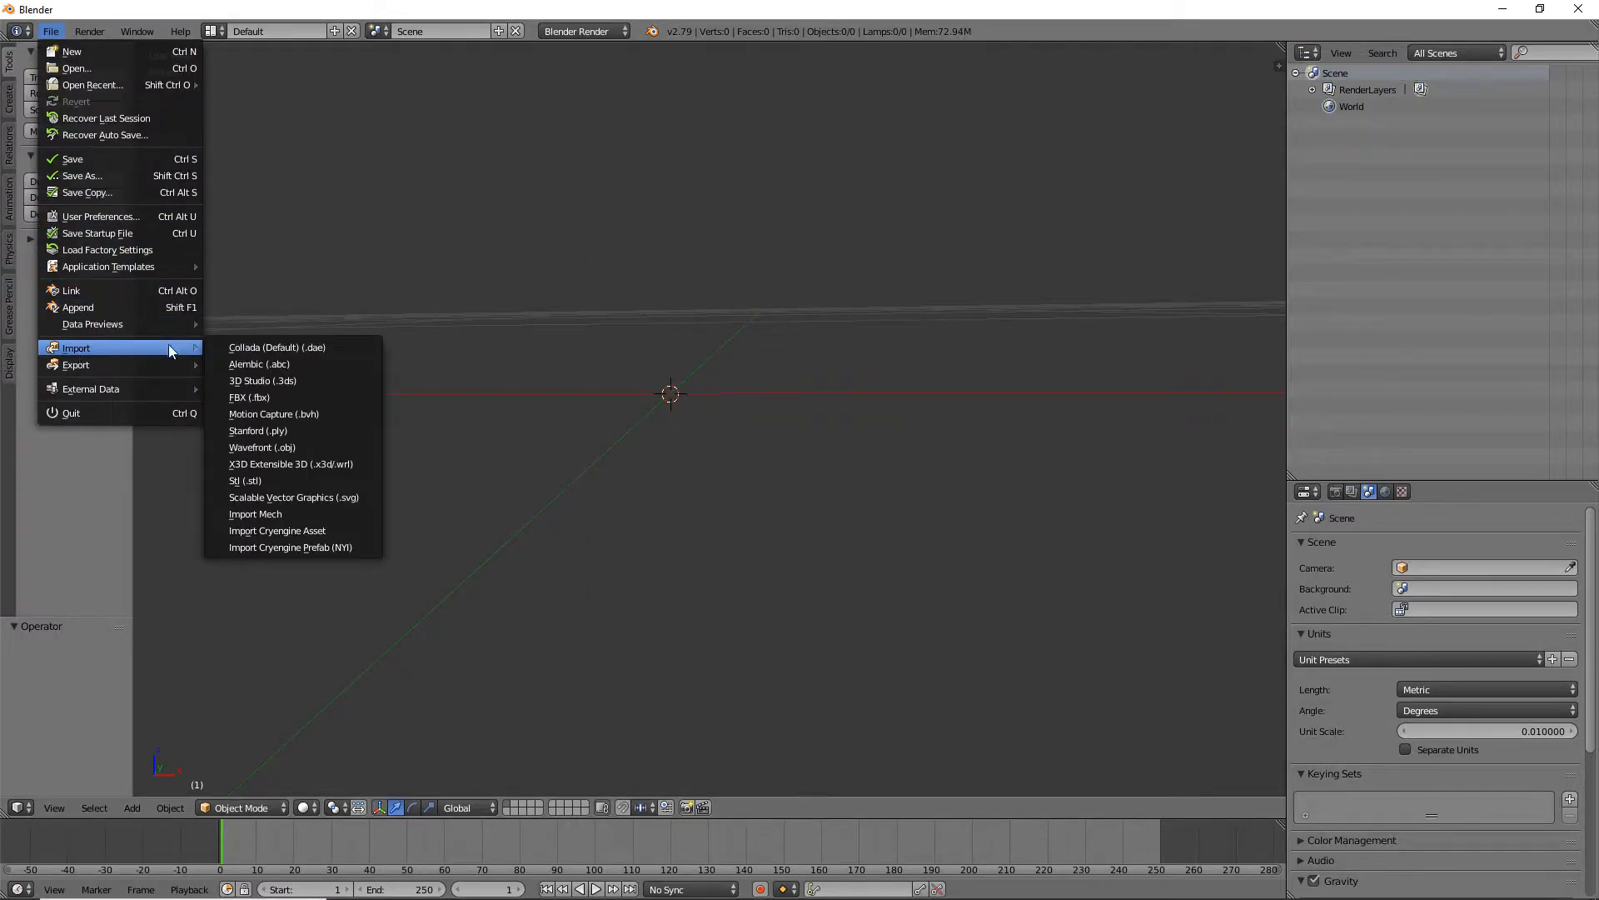
click(250, 397)
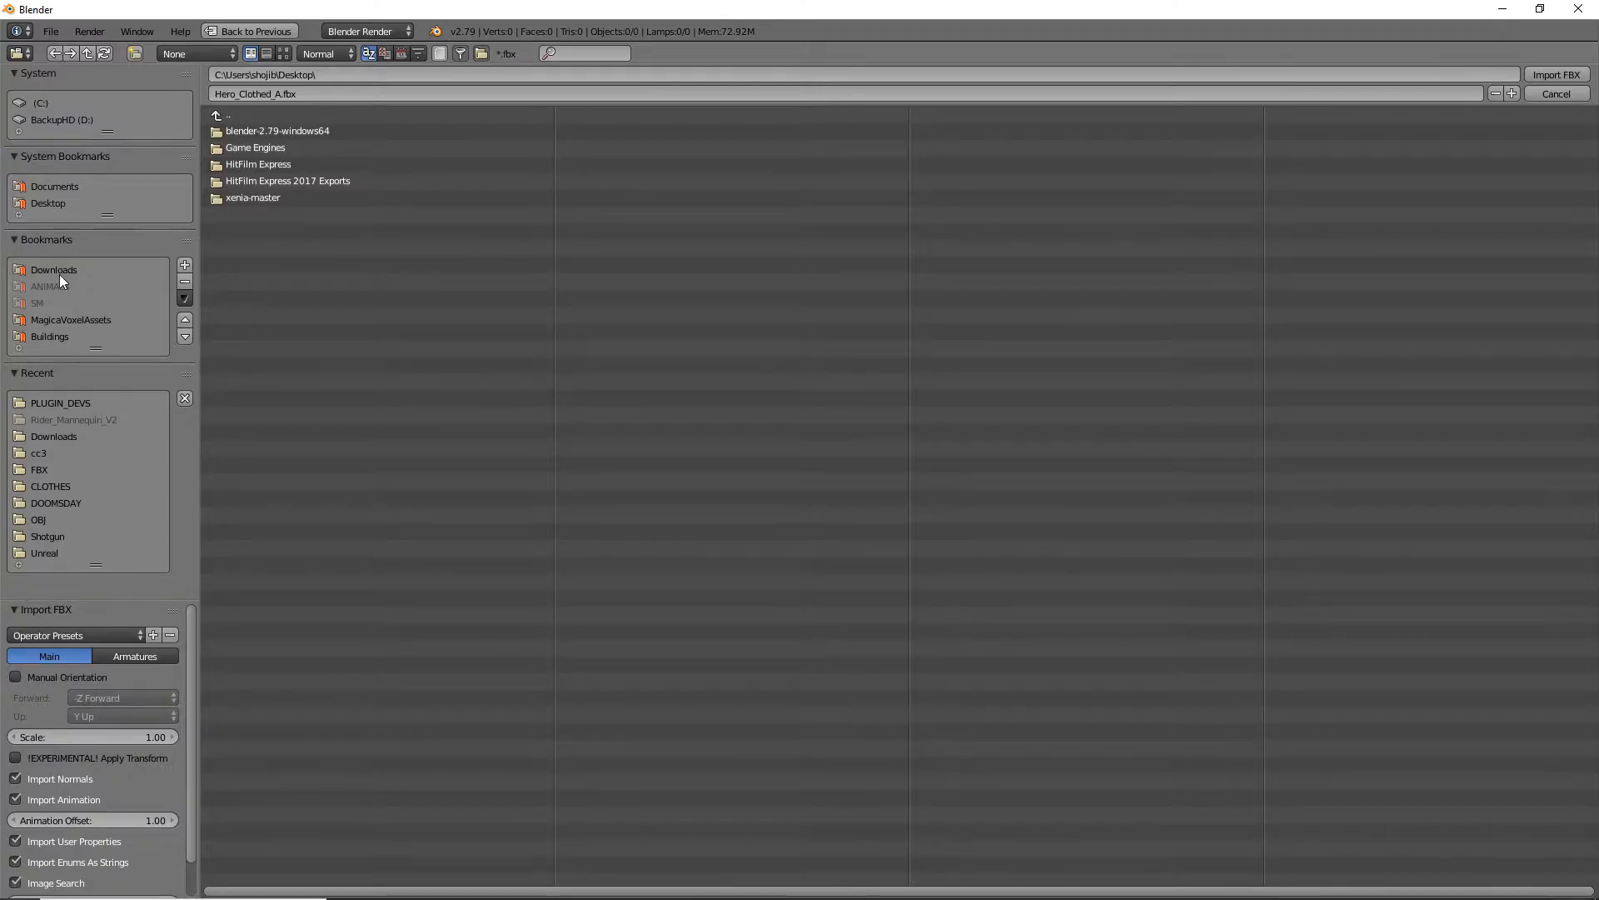
click(63, 403)
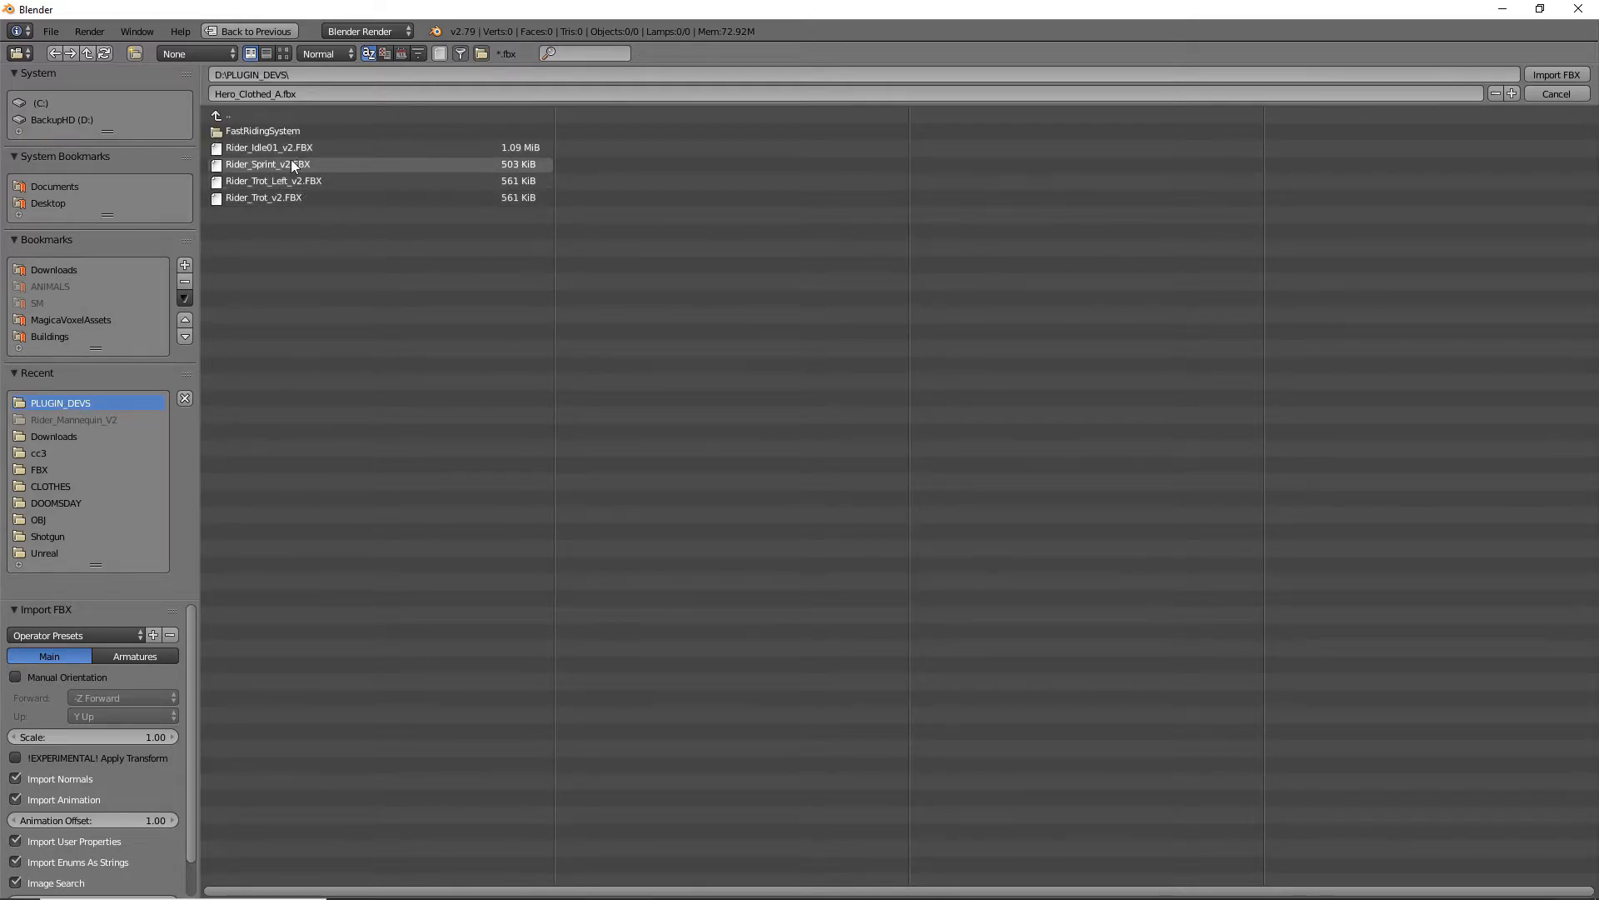
double_click(261, 147)
scroll(913, 362, down, 10)
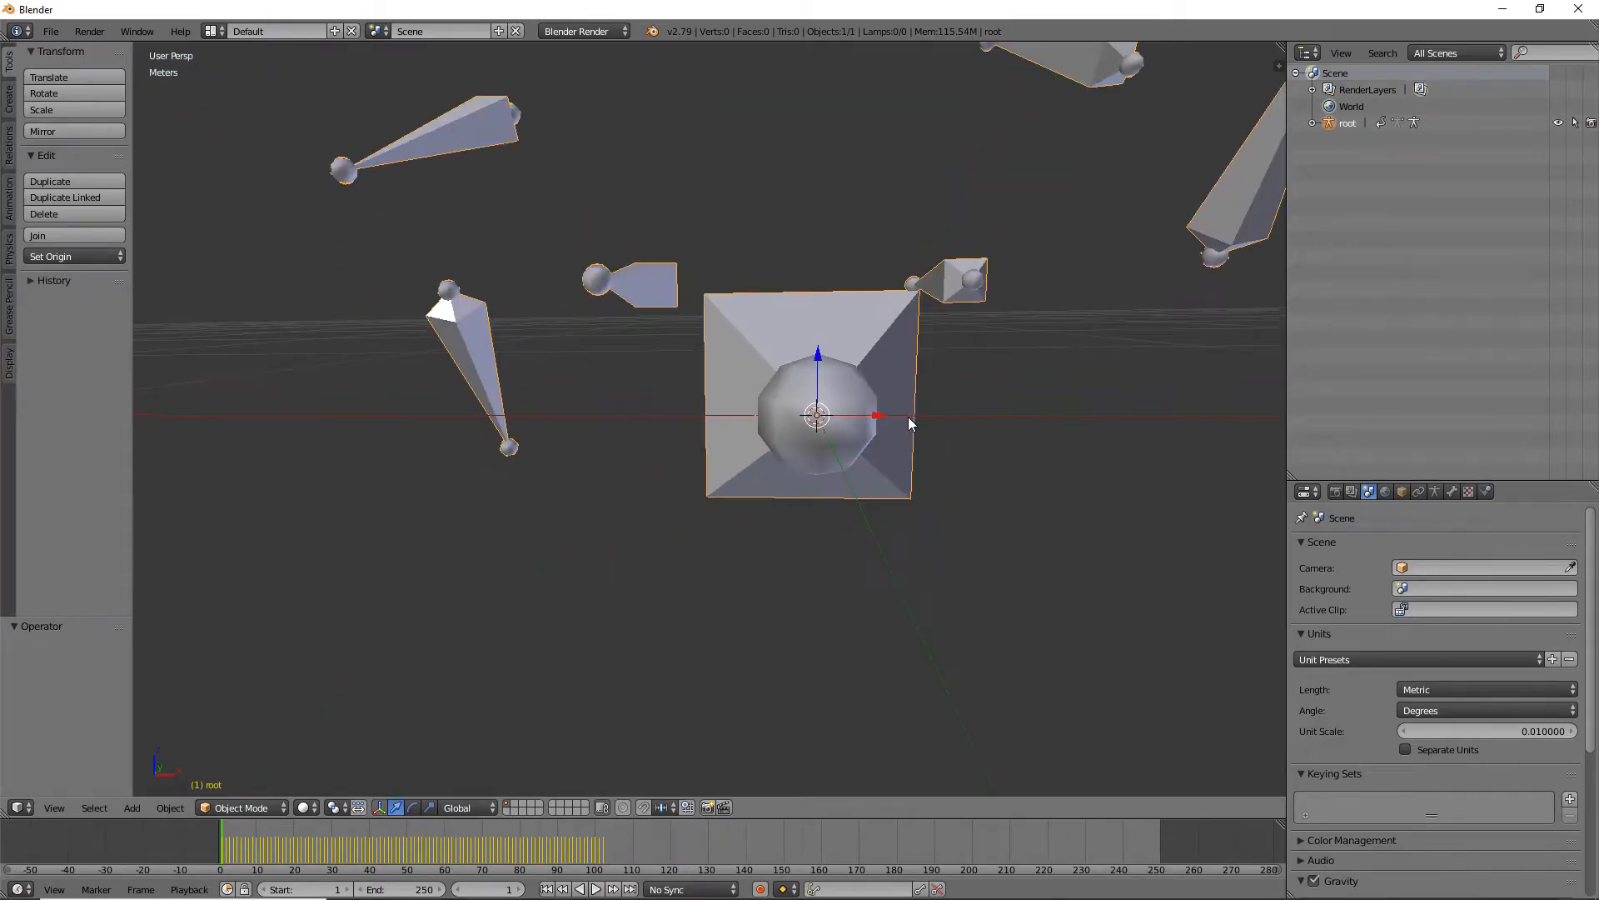
- Set the imported root armature's delta location Z to 60 cm and apply Location to Deltas
key(a)
key(a)
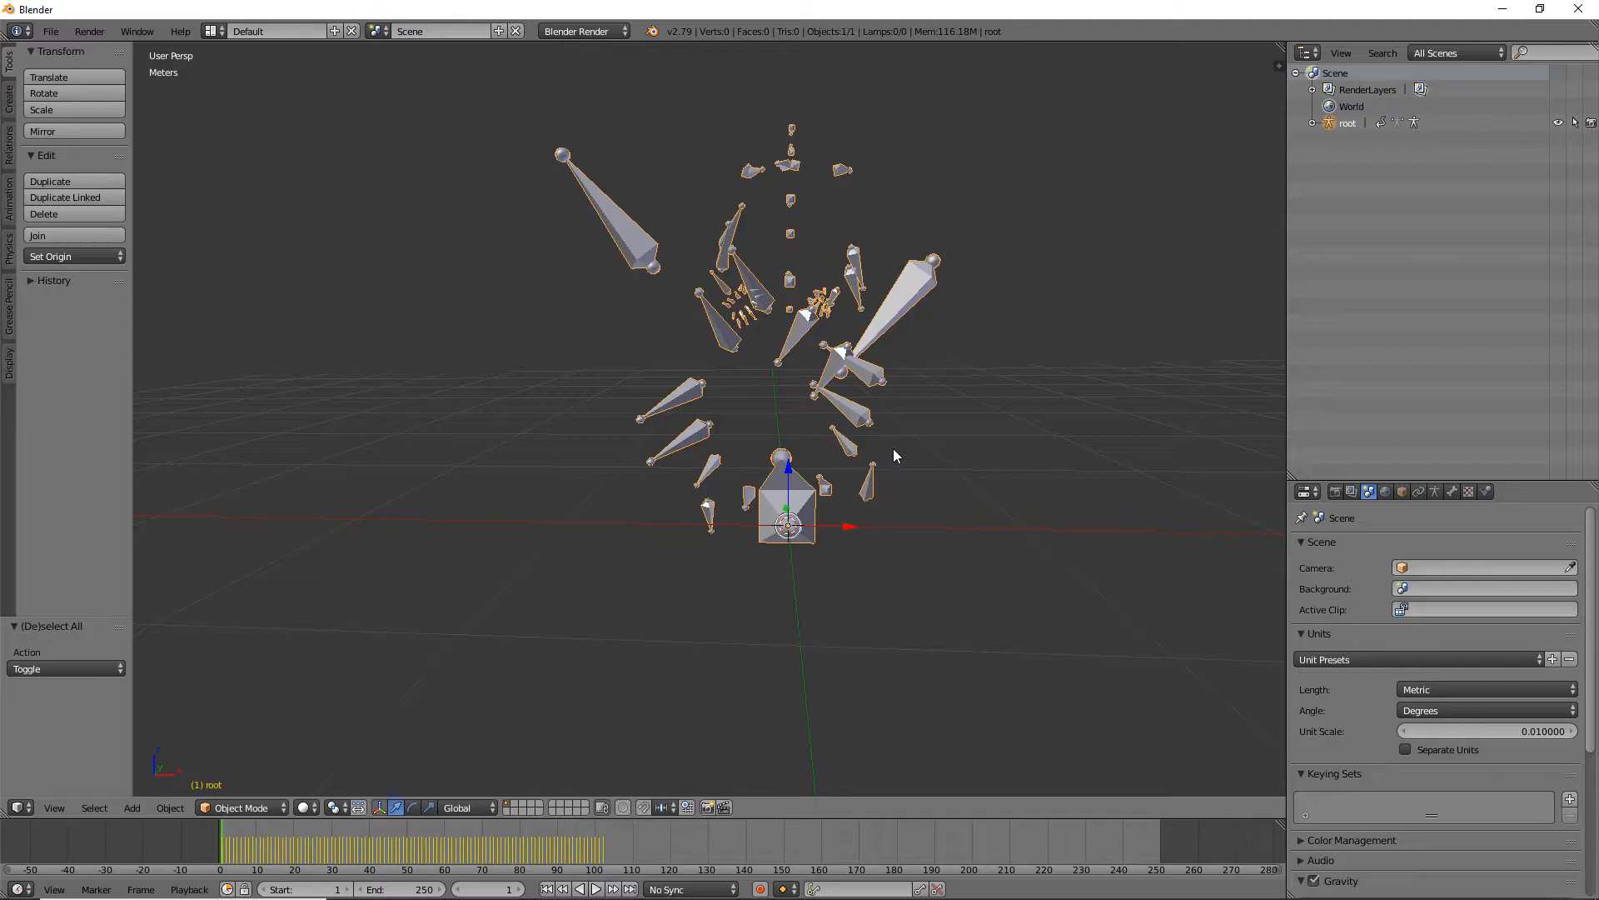
click(1420, 493)
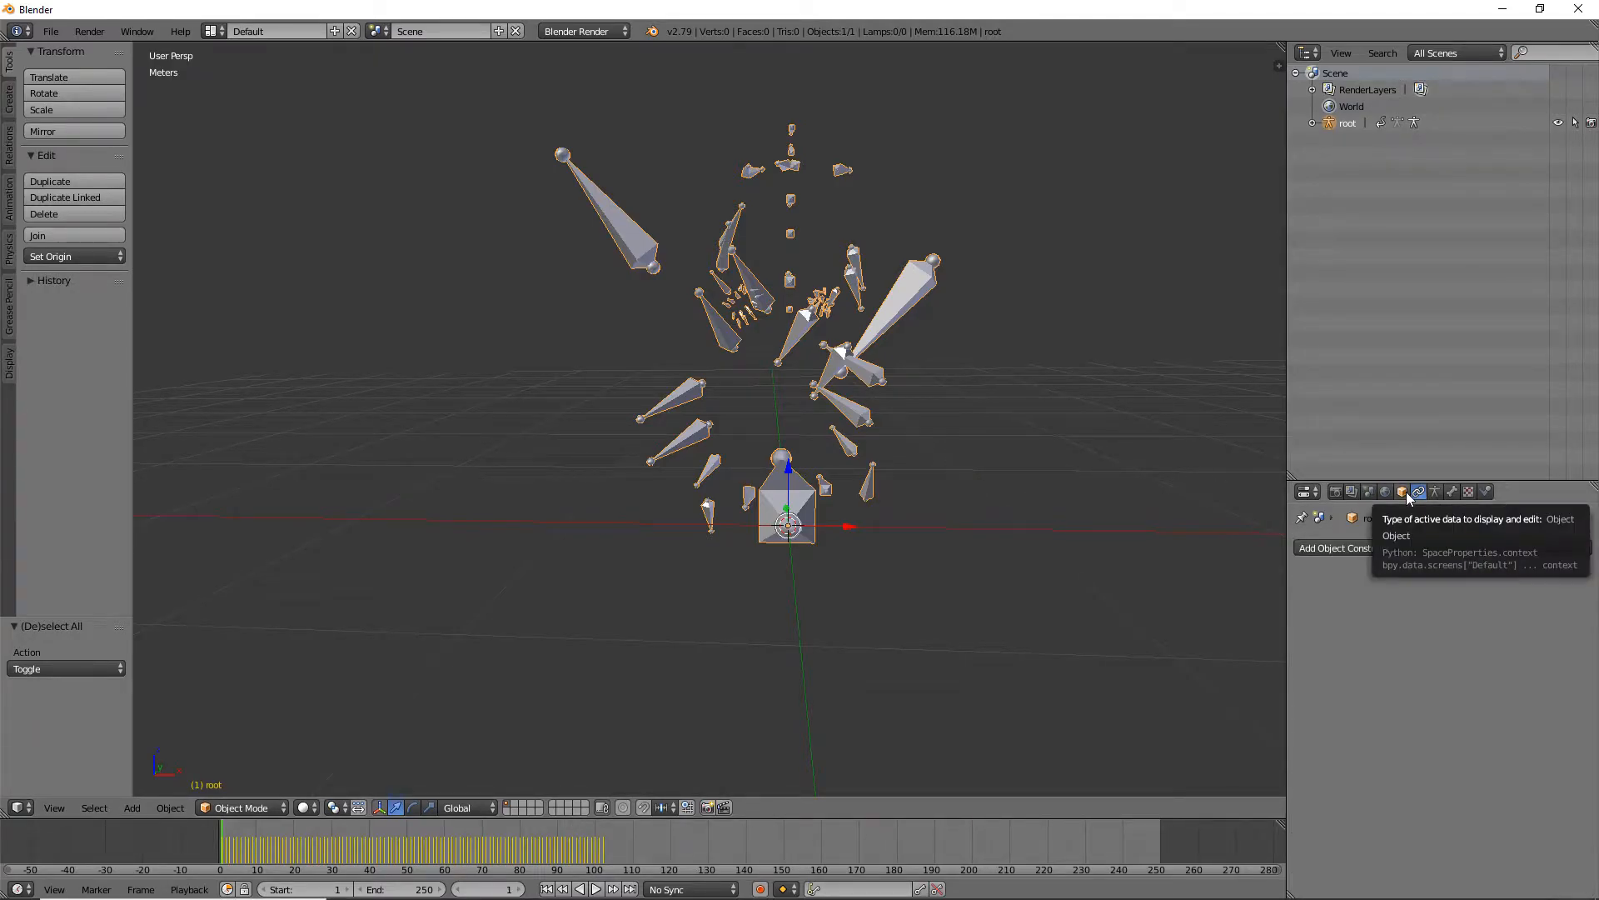
click(1404, 492)
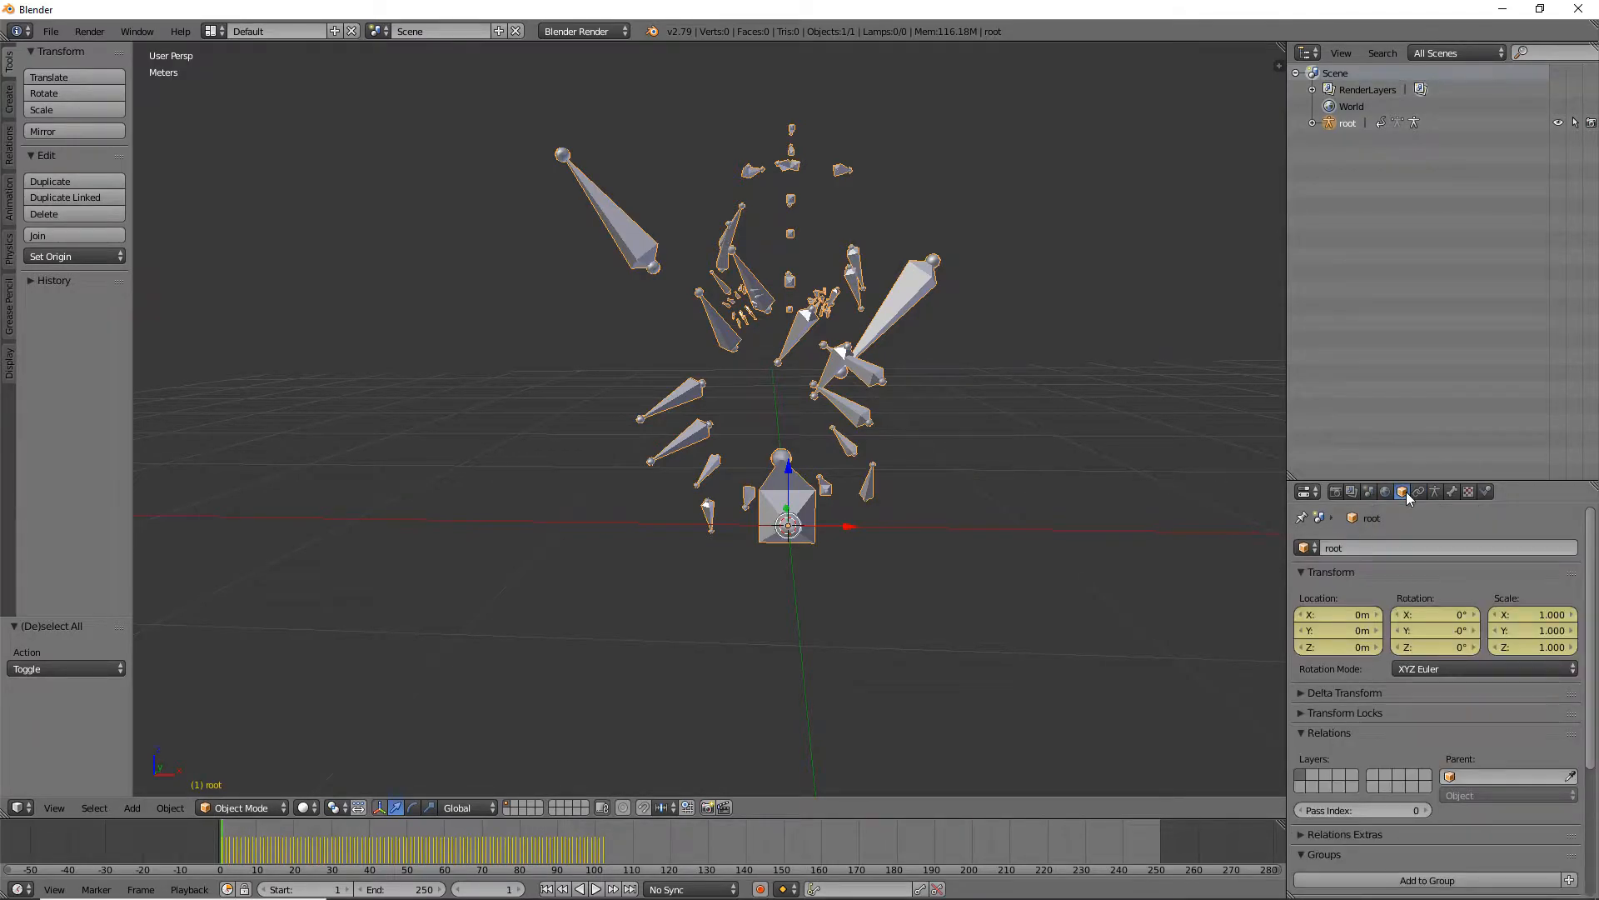
click(1301, 693)
click(1333, 767)
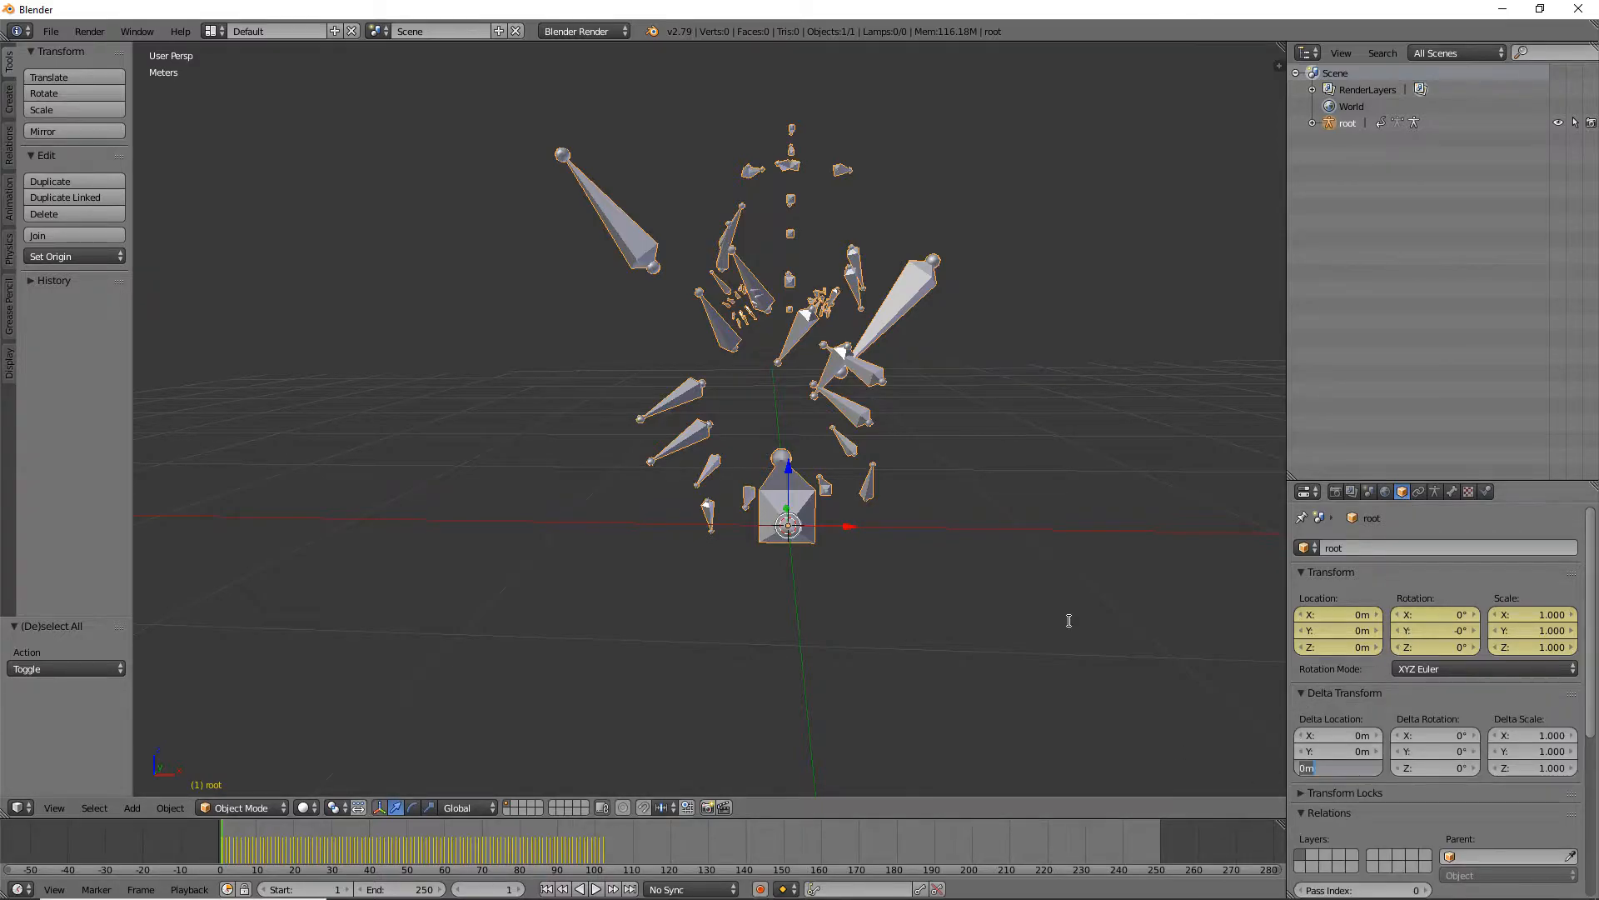
text(60cm)
key(Return)
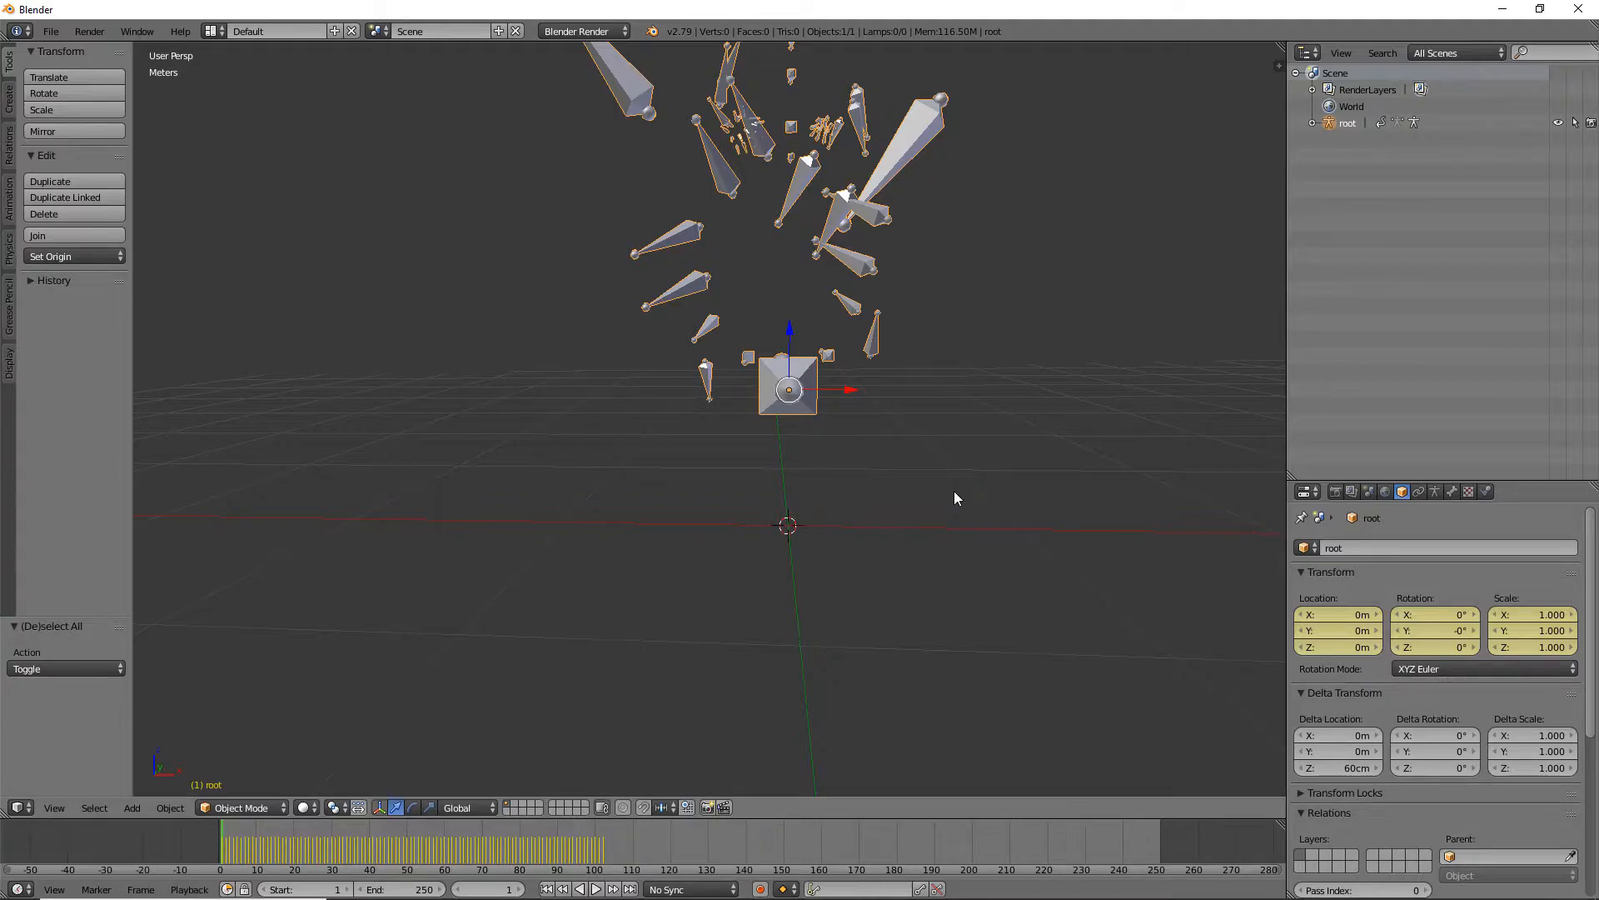
key(ctrl+a)
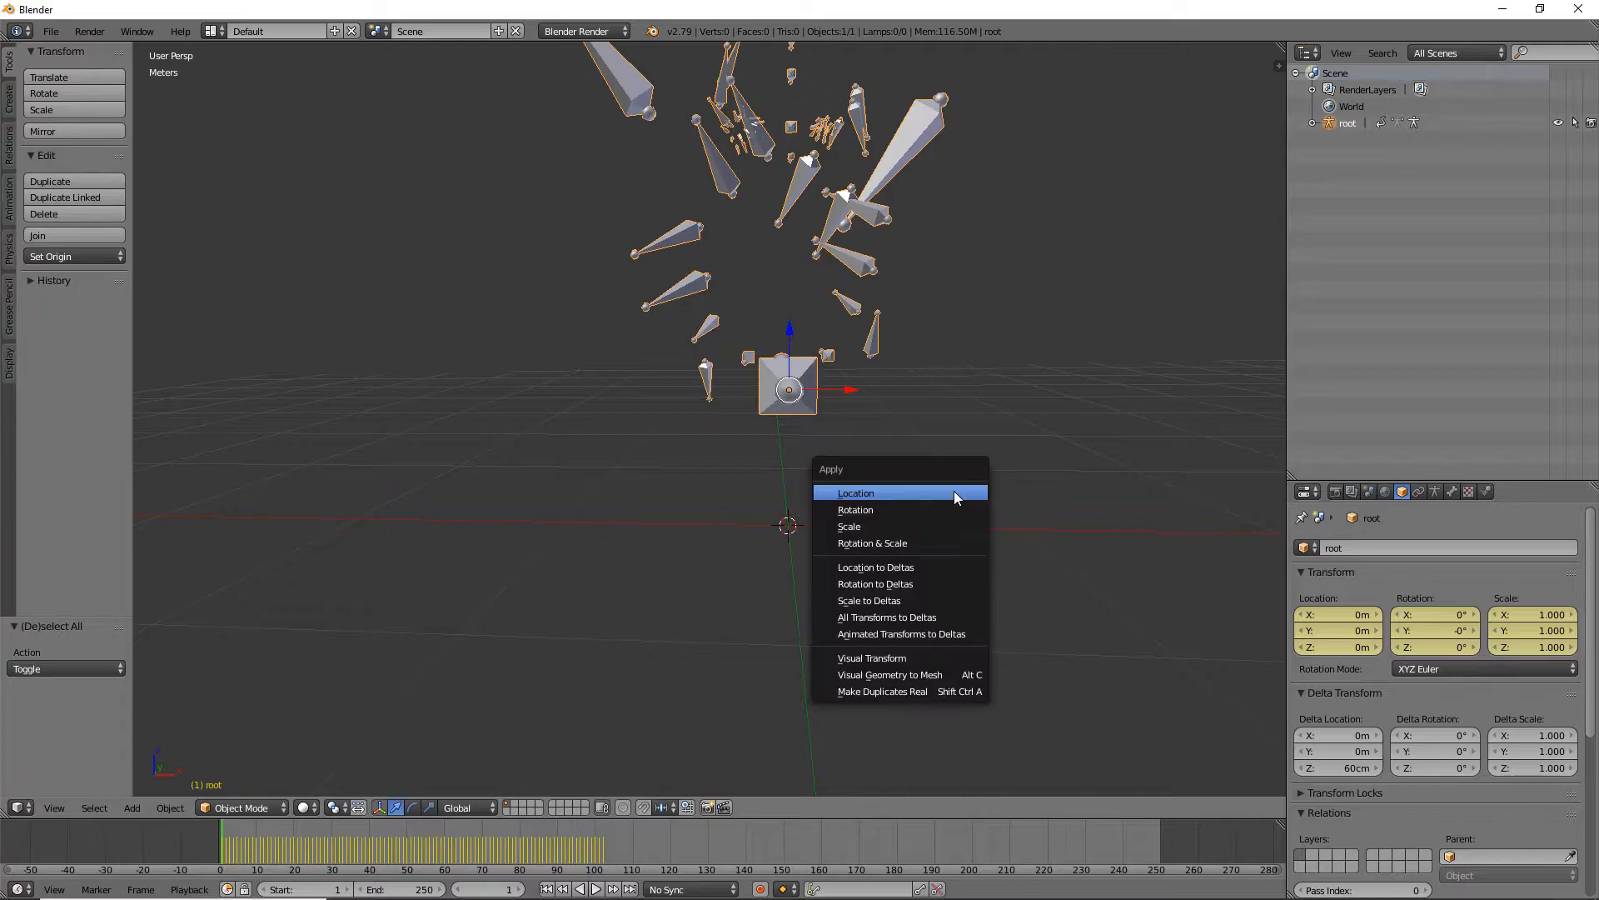
click(908, 571)
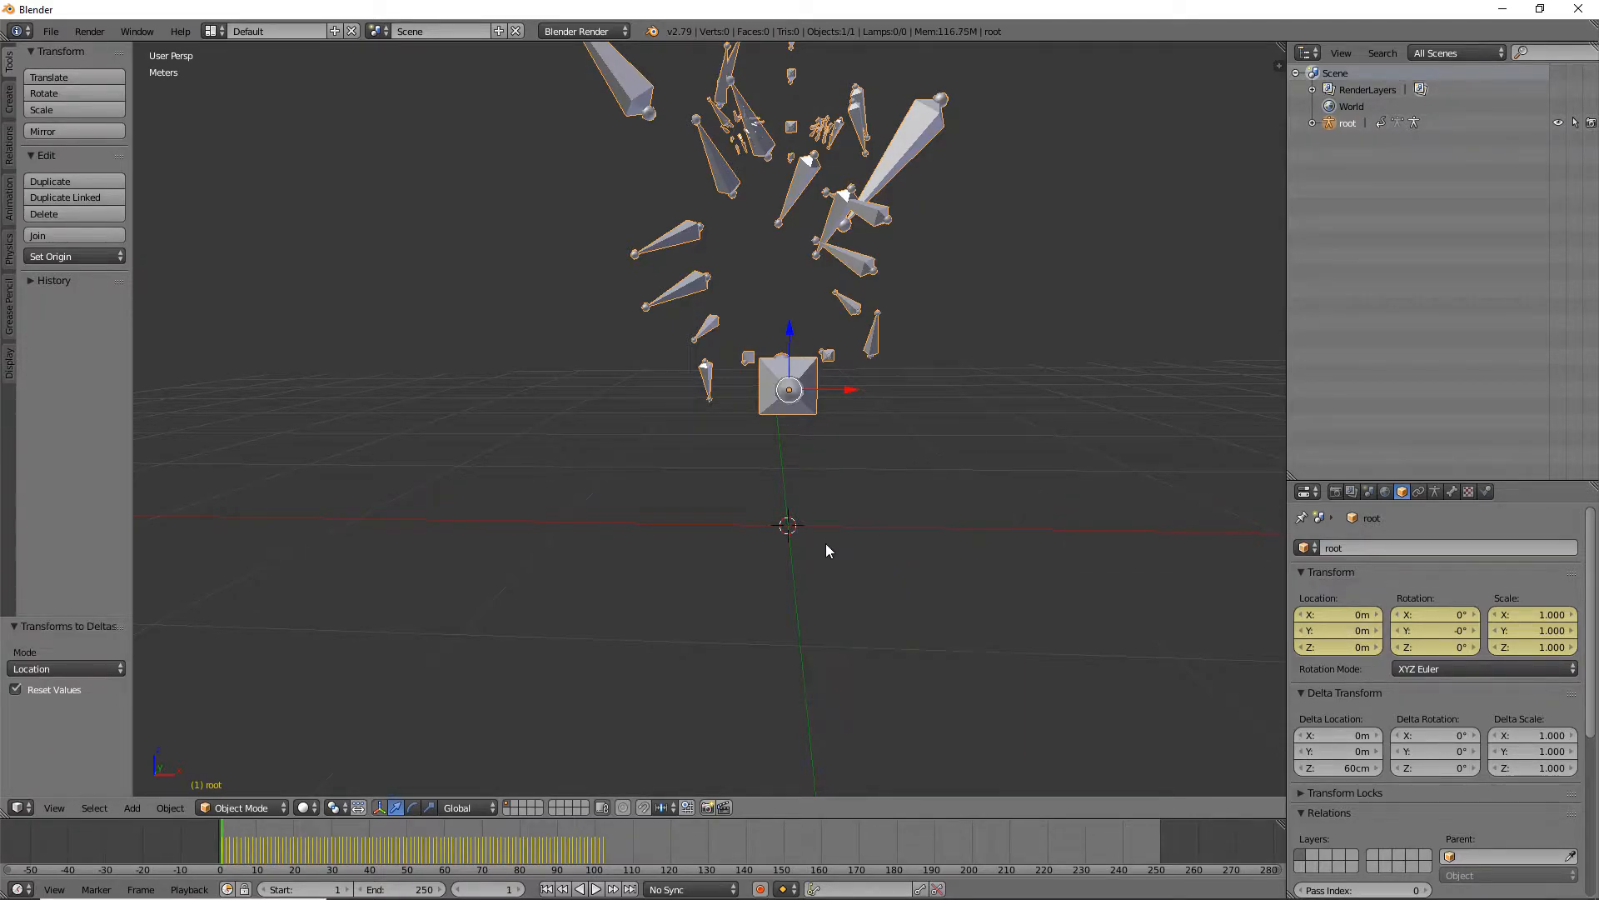
- Export only the selected armature as Rider_Idle01_v3.FBX into the PLUGIN_DEVS folder, limiting the FBX export to armature objects
click(50, 30)
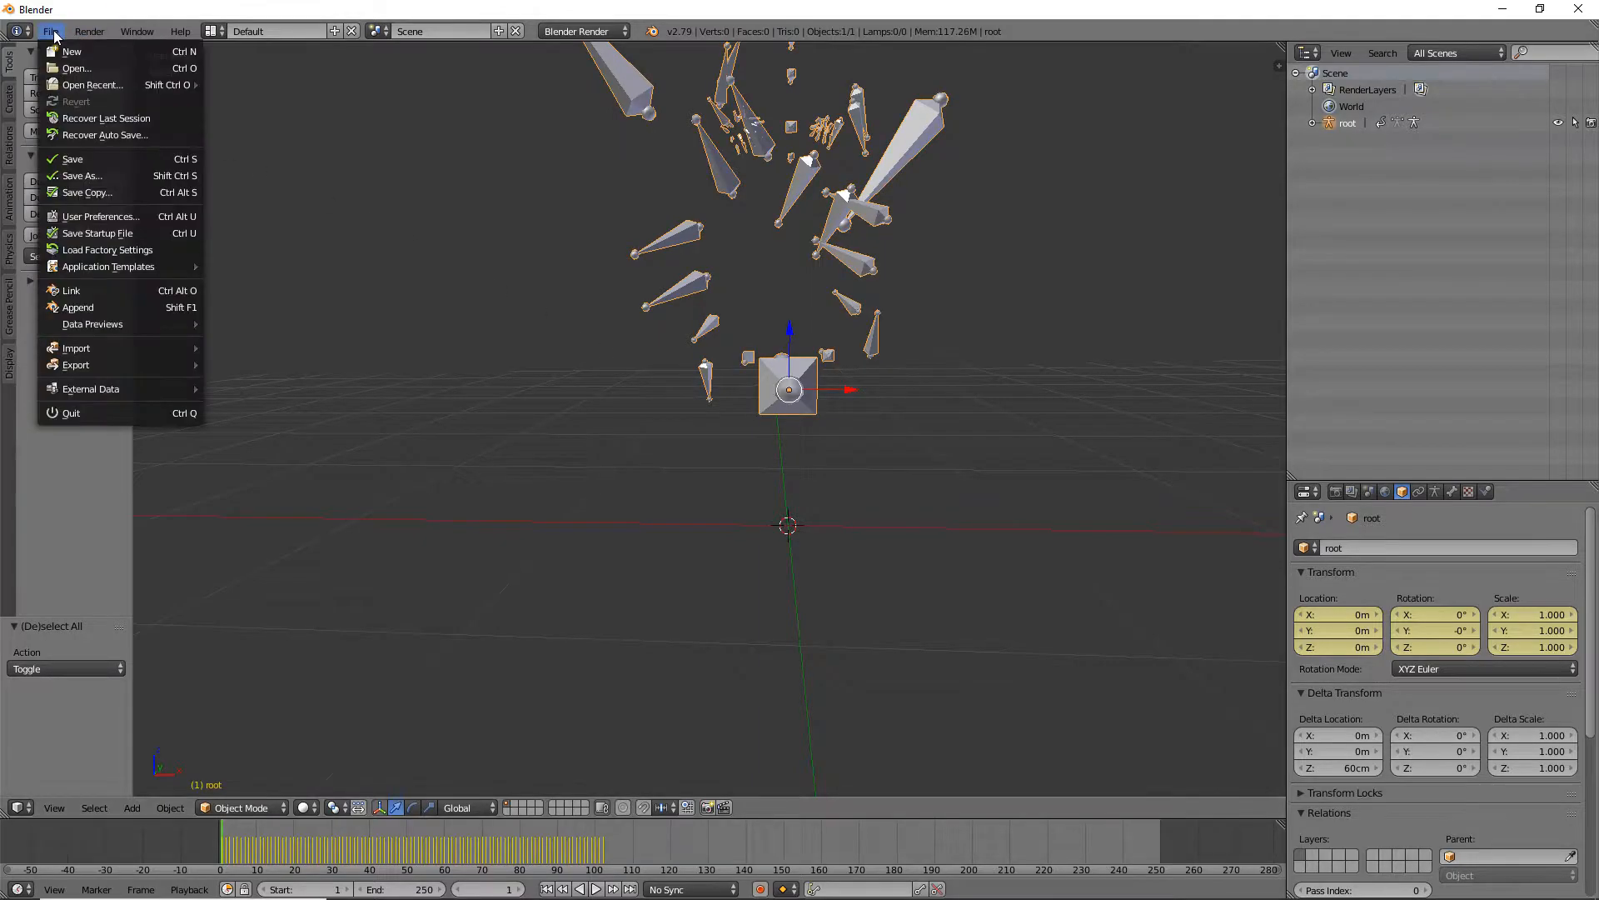
mouse_move(103, 369)
click(265, 414)
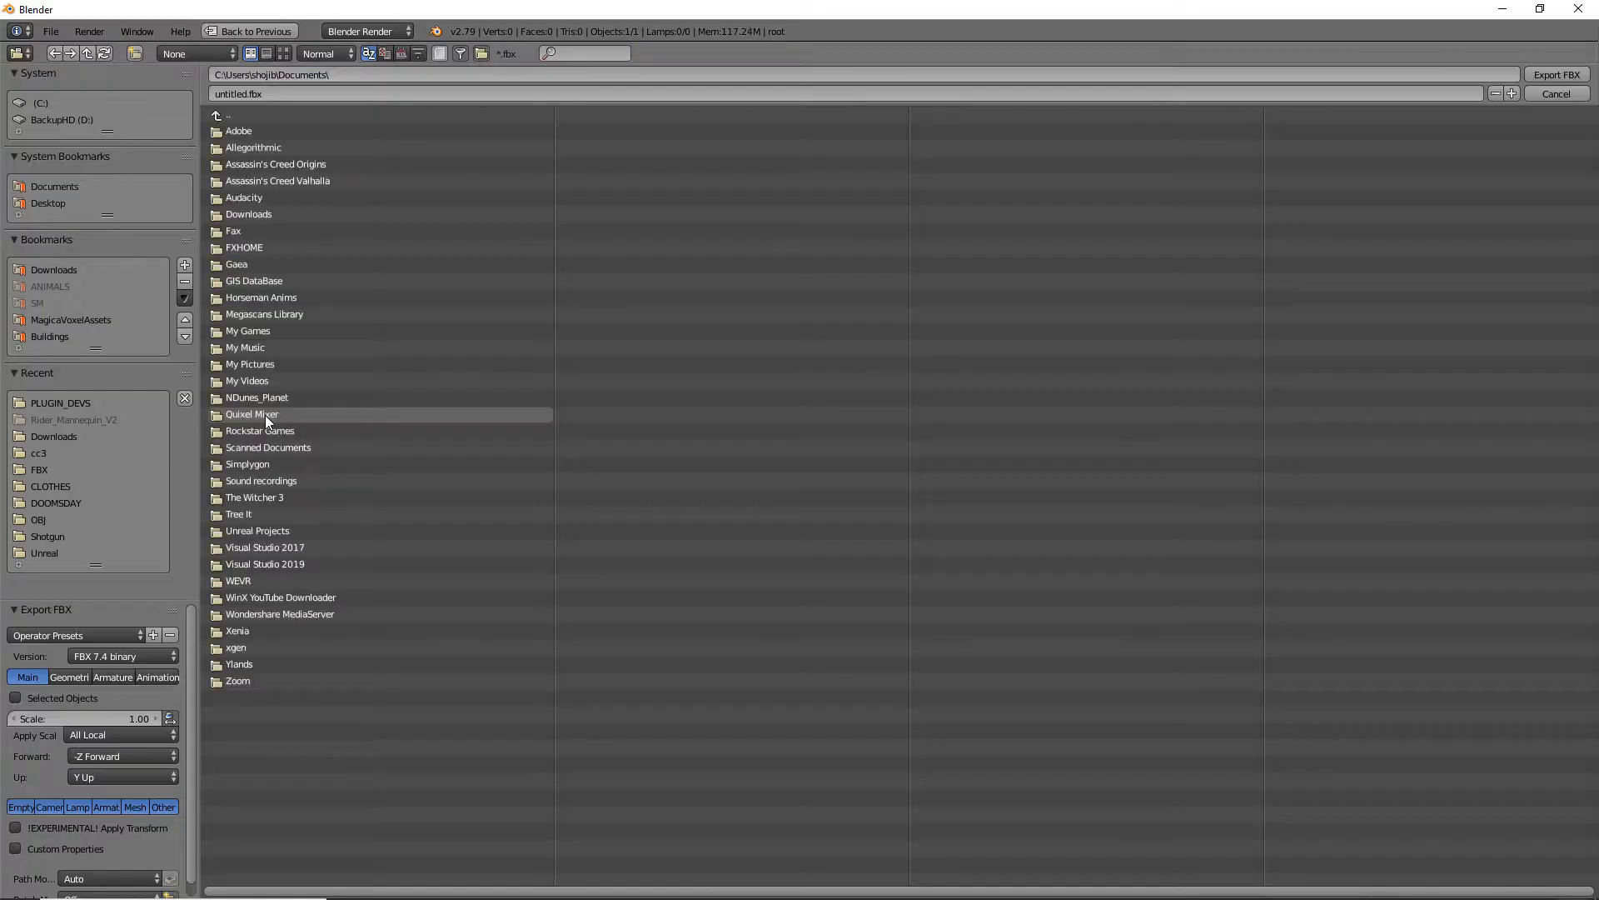
click(107, 805)
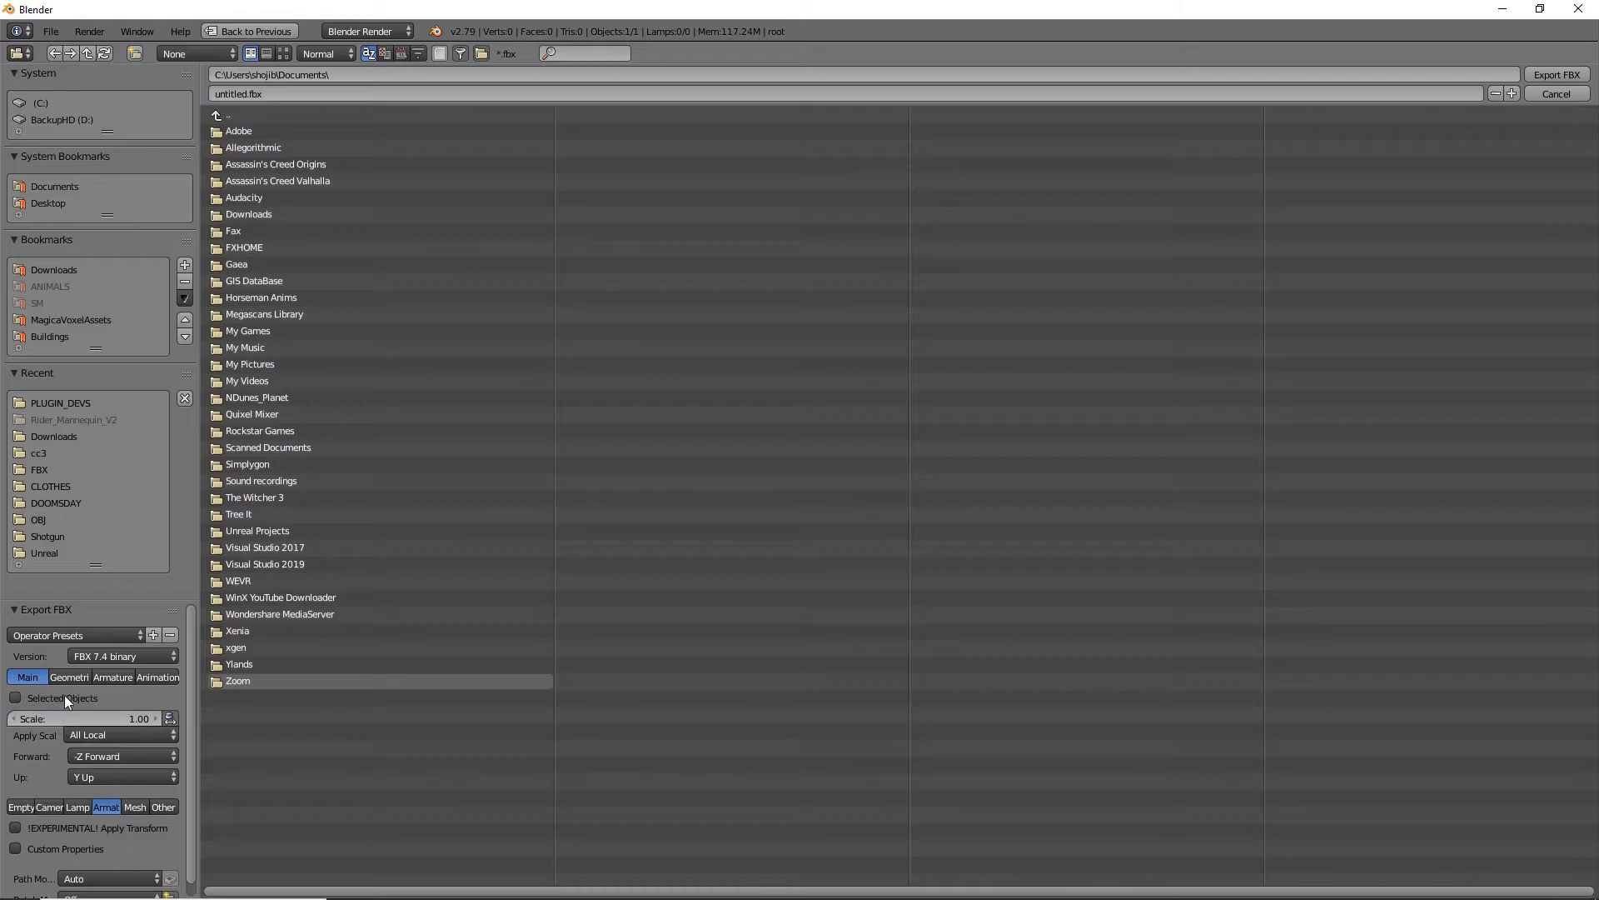
click(77, 397)
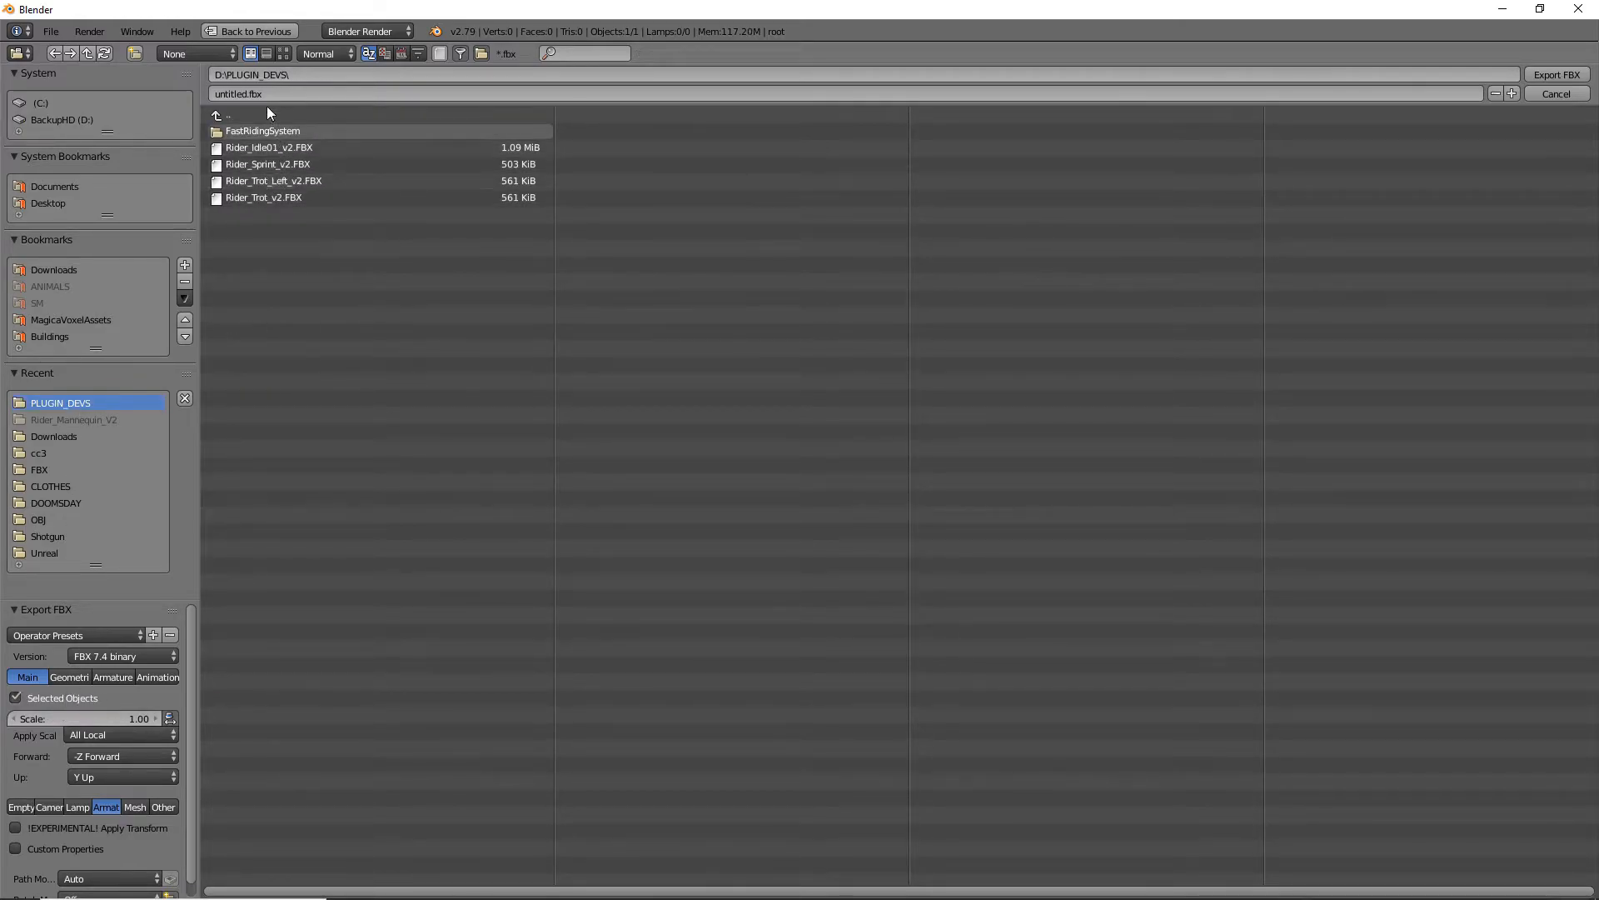
click(263, 149)
click(278, 93)
click(278, 93)
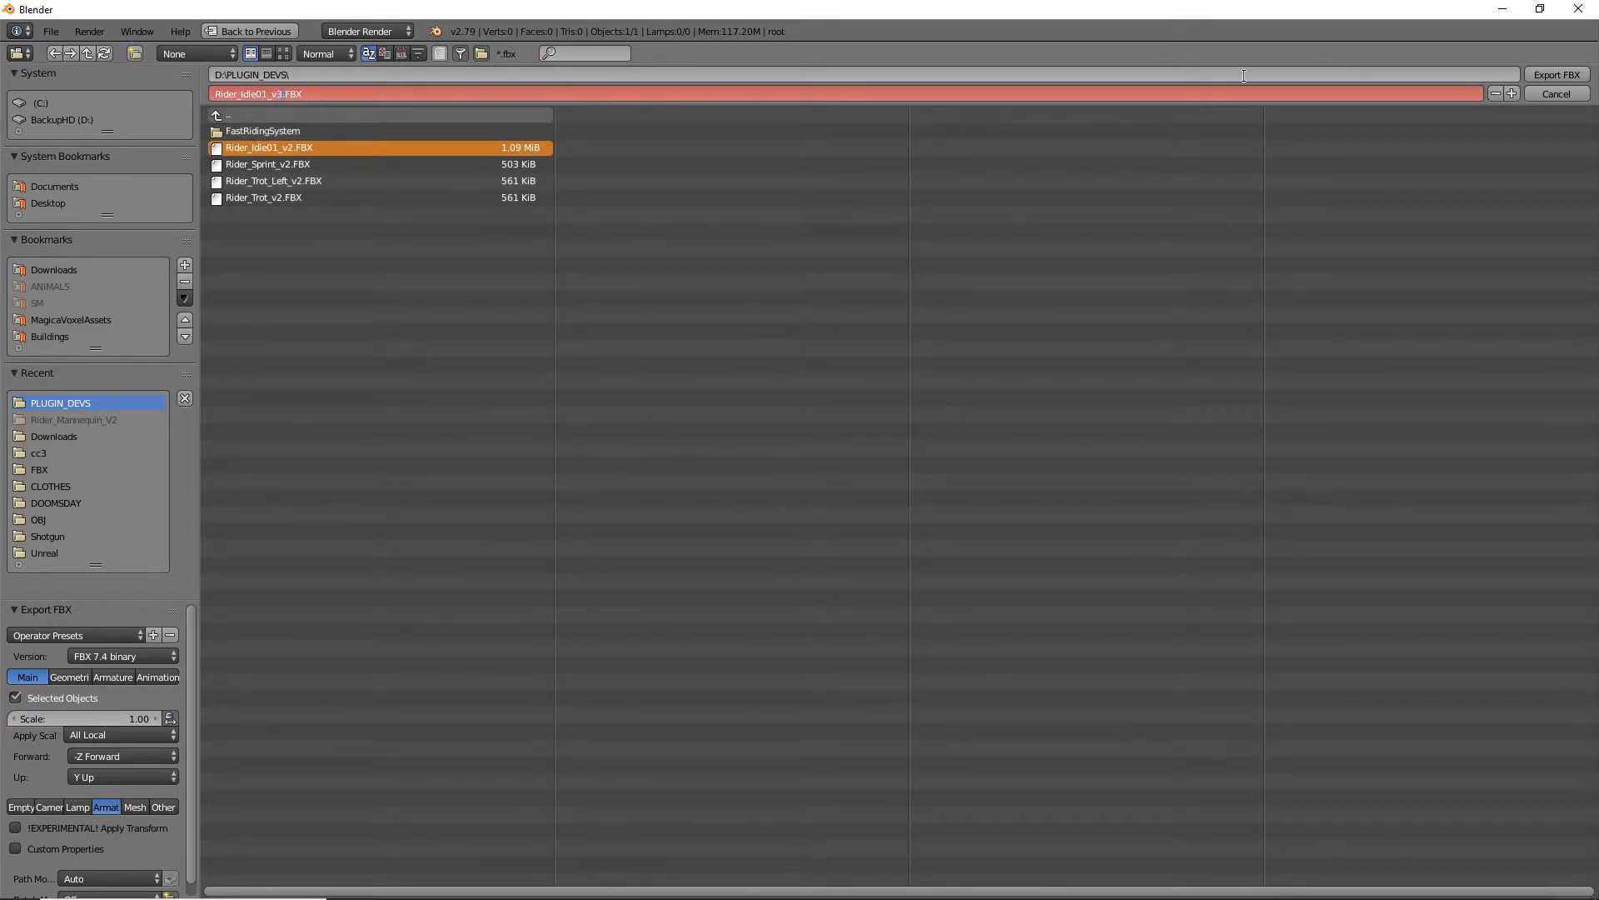
text(3)
key(Return)
click(1556, 75)
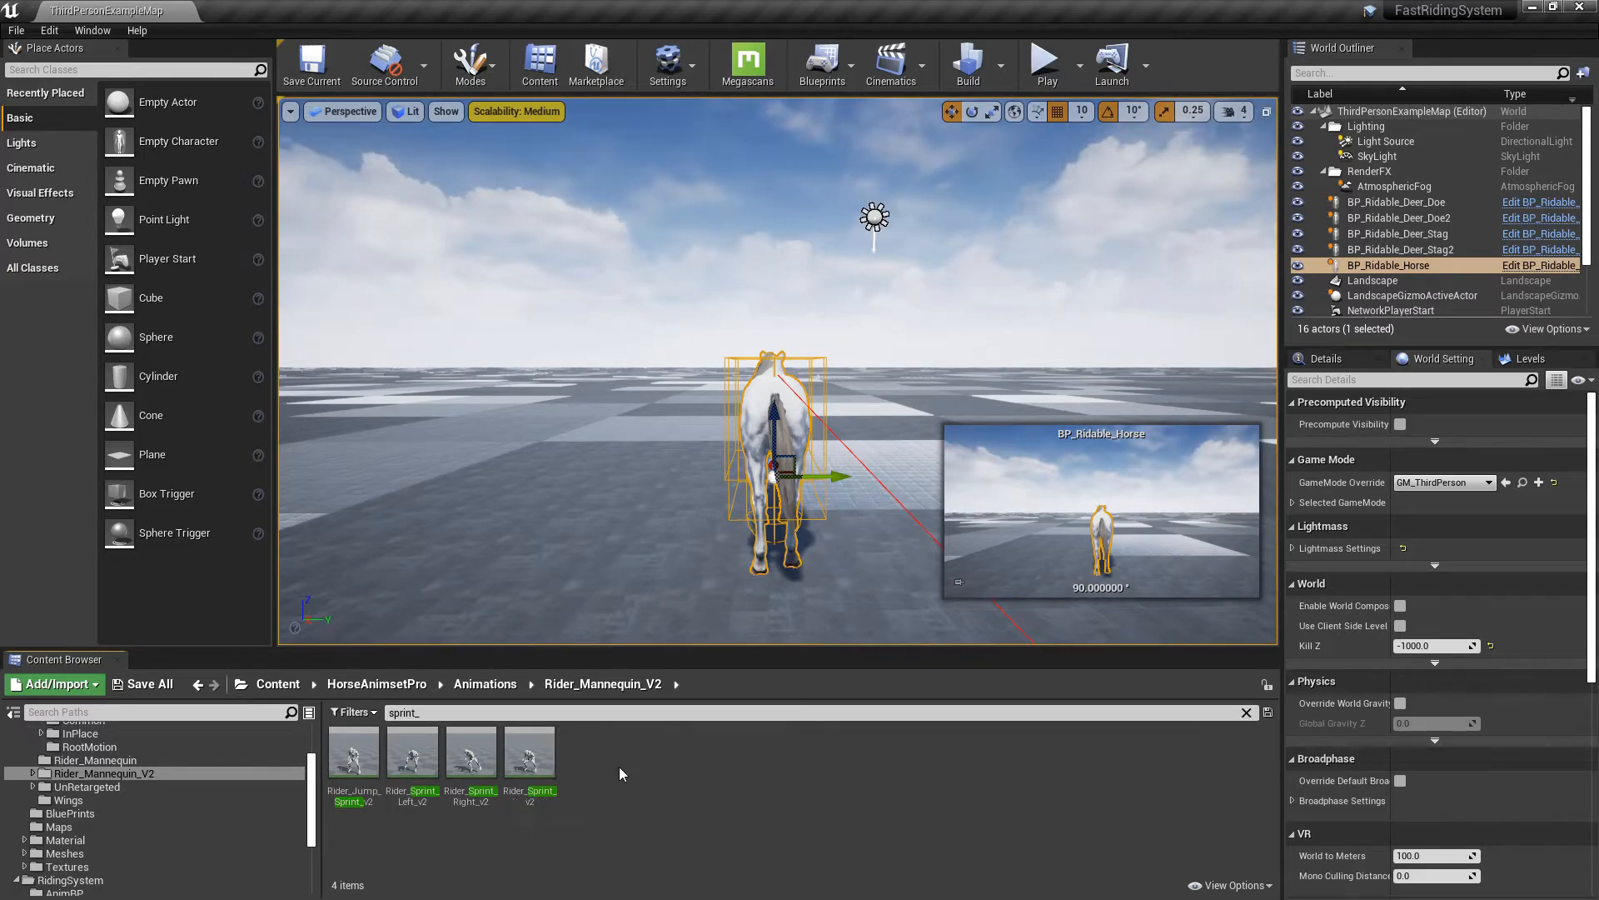
- In Unreal Editor, import Rider_Idle01_v3 into the HorseAnimsetPro folder using the third listed UE4_Mannequin_Skeleton
scroll(152, 791, up, 3)
click(98, 750)
click(1247, 712)
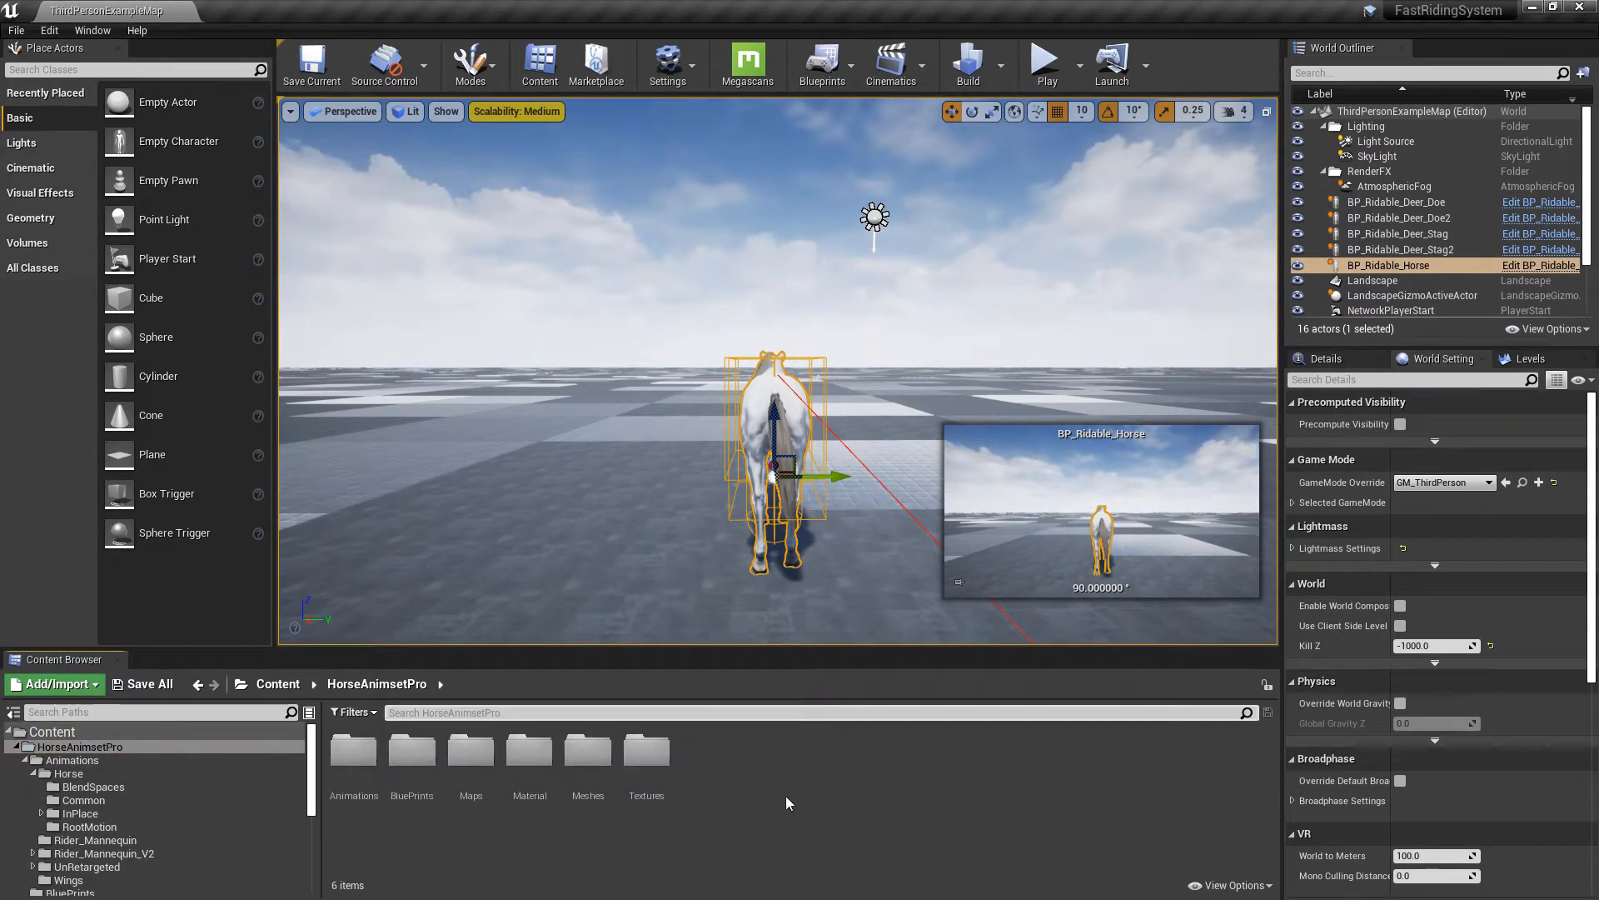
click(103, 855)
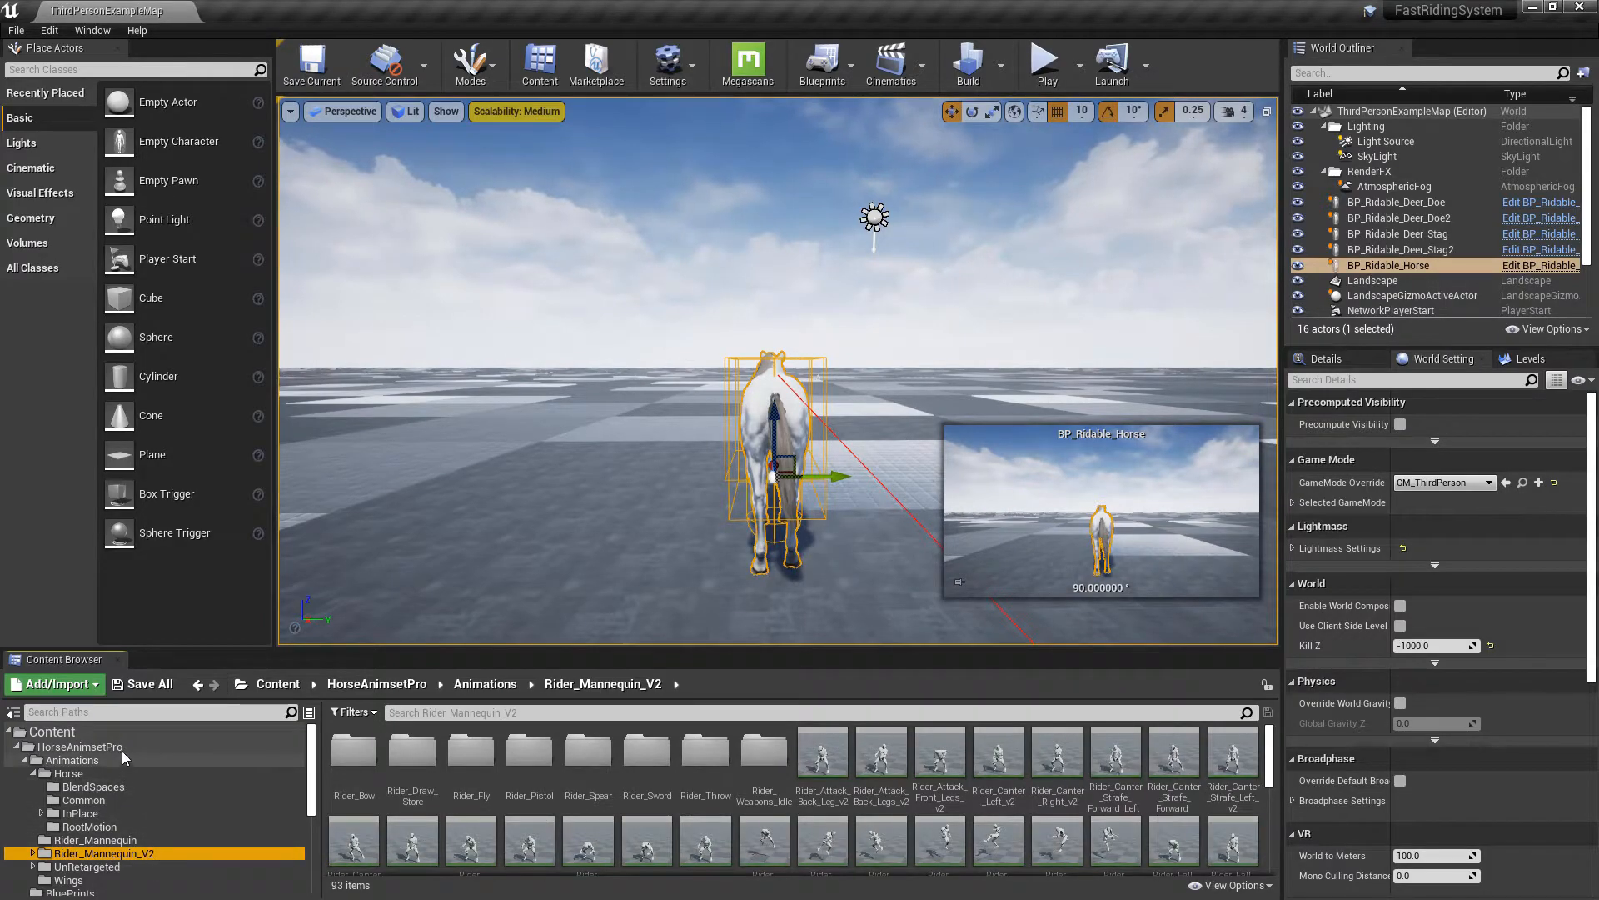
click(80, 747)
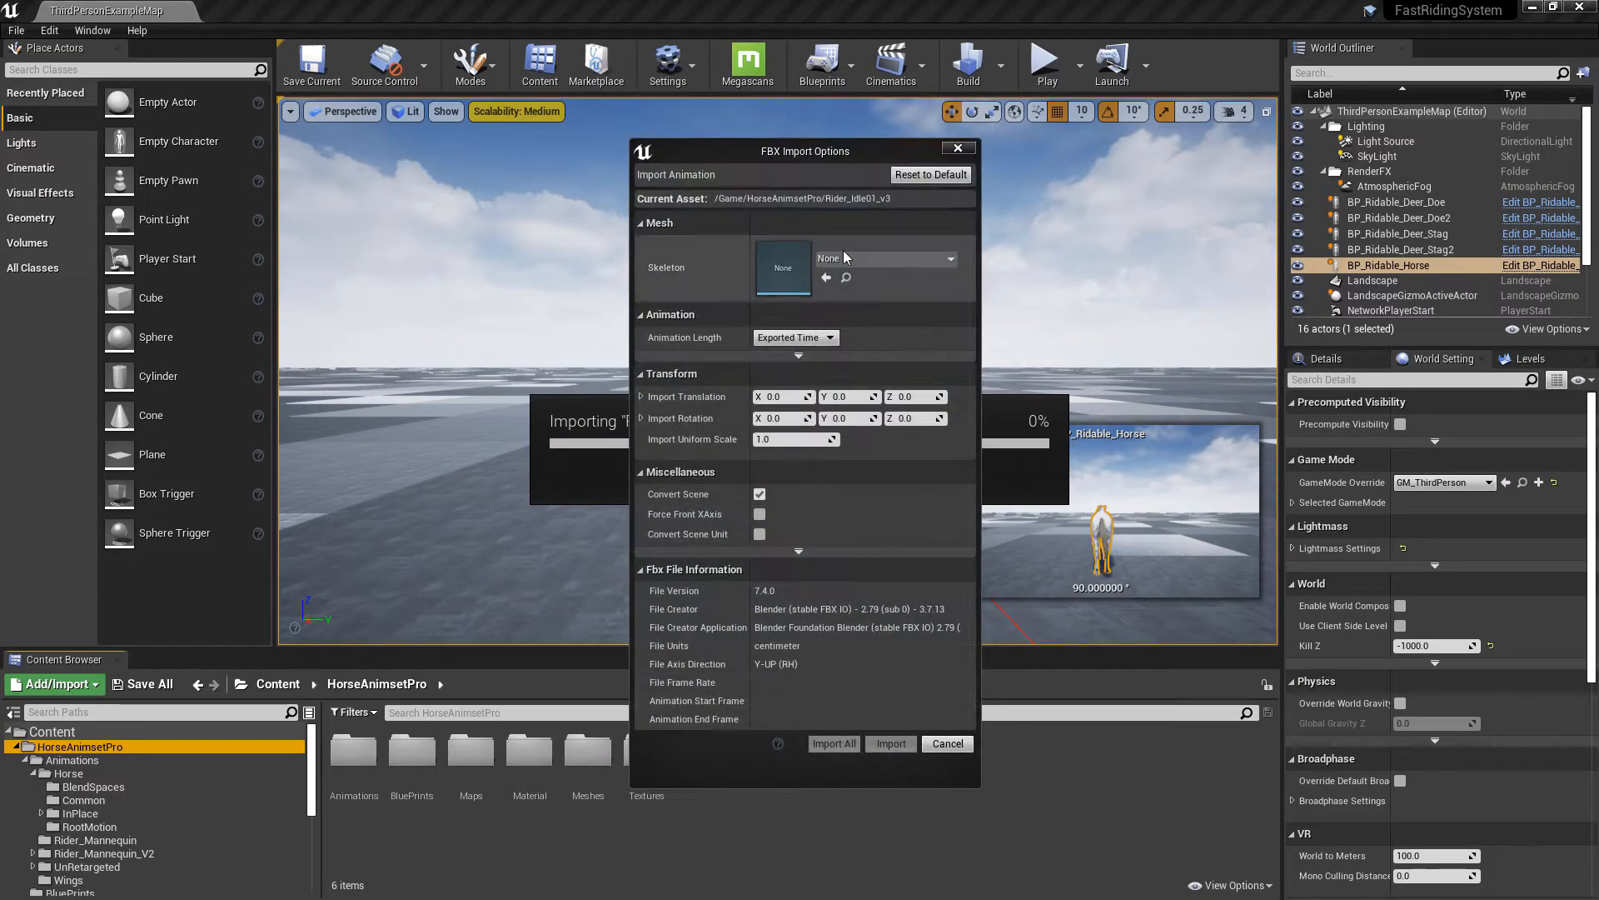
click(857, 260)
text(man)
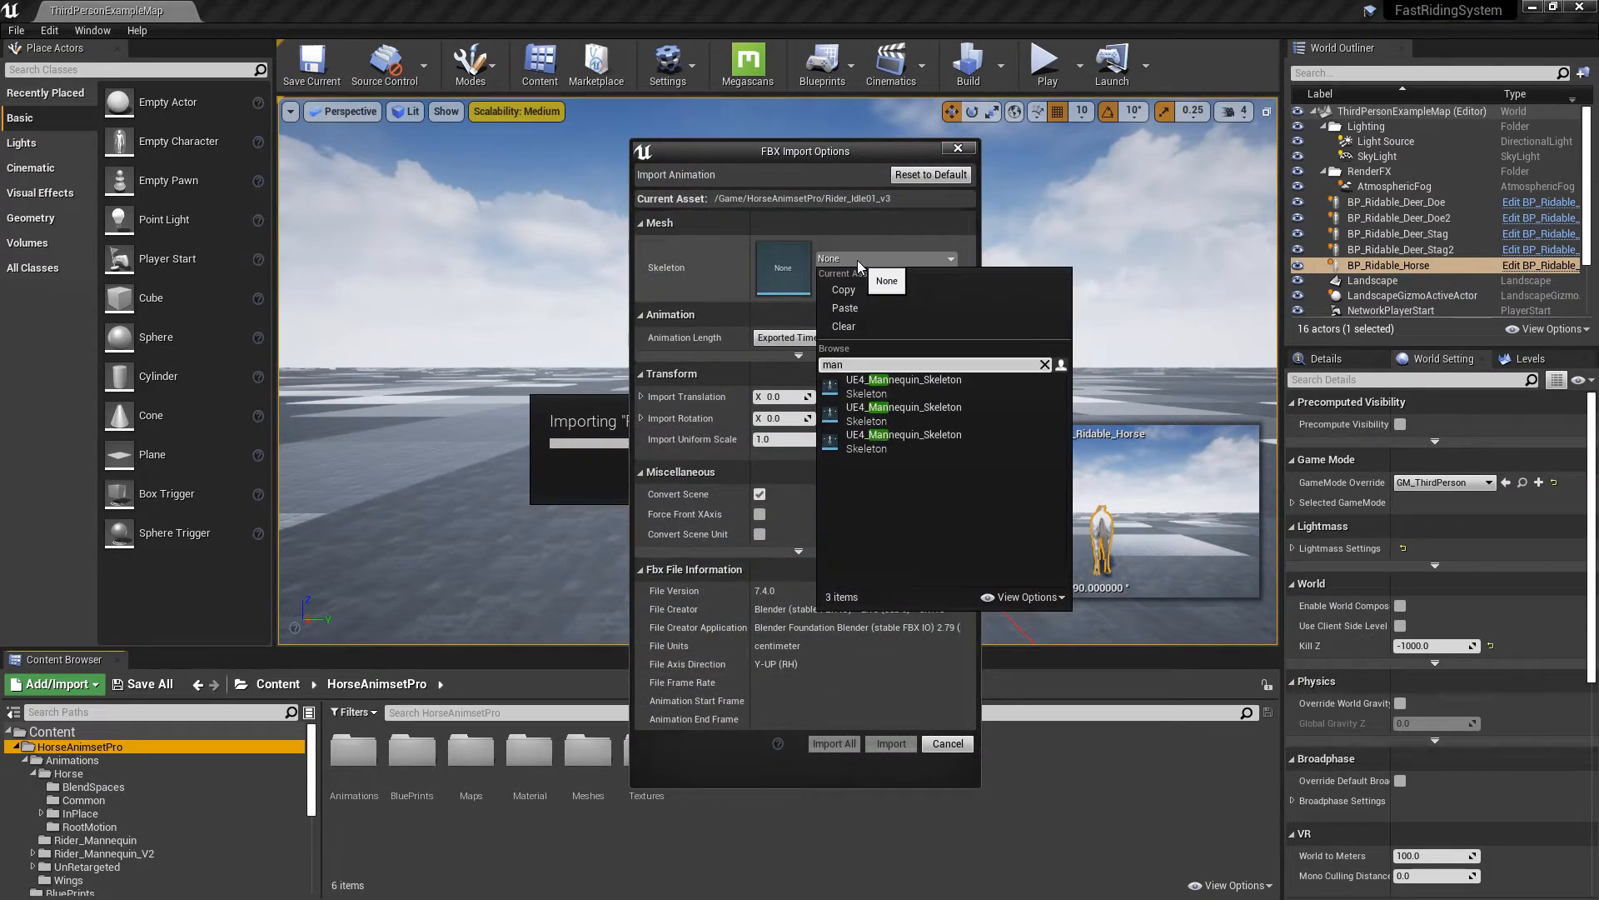
click(908, 438)
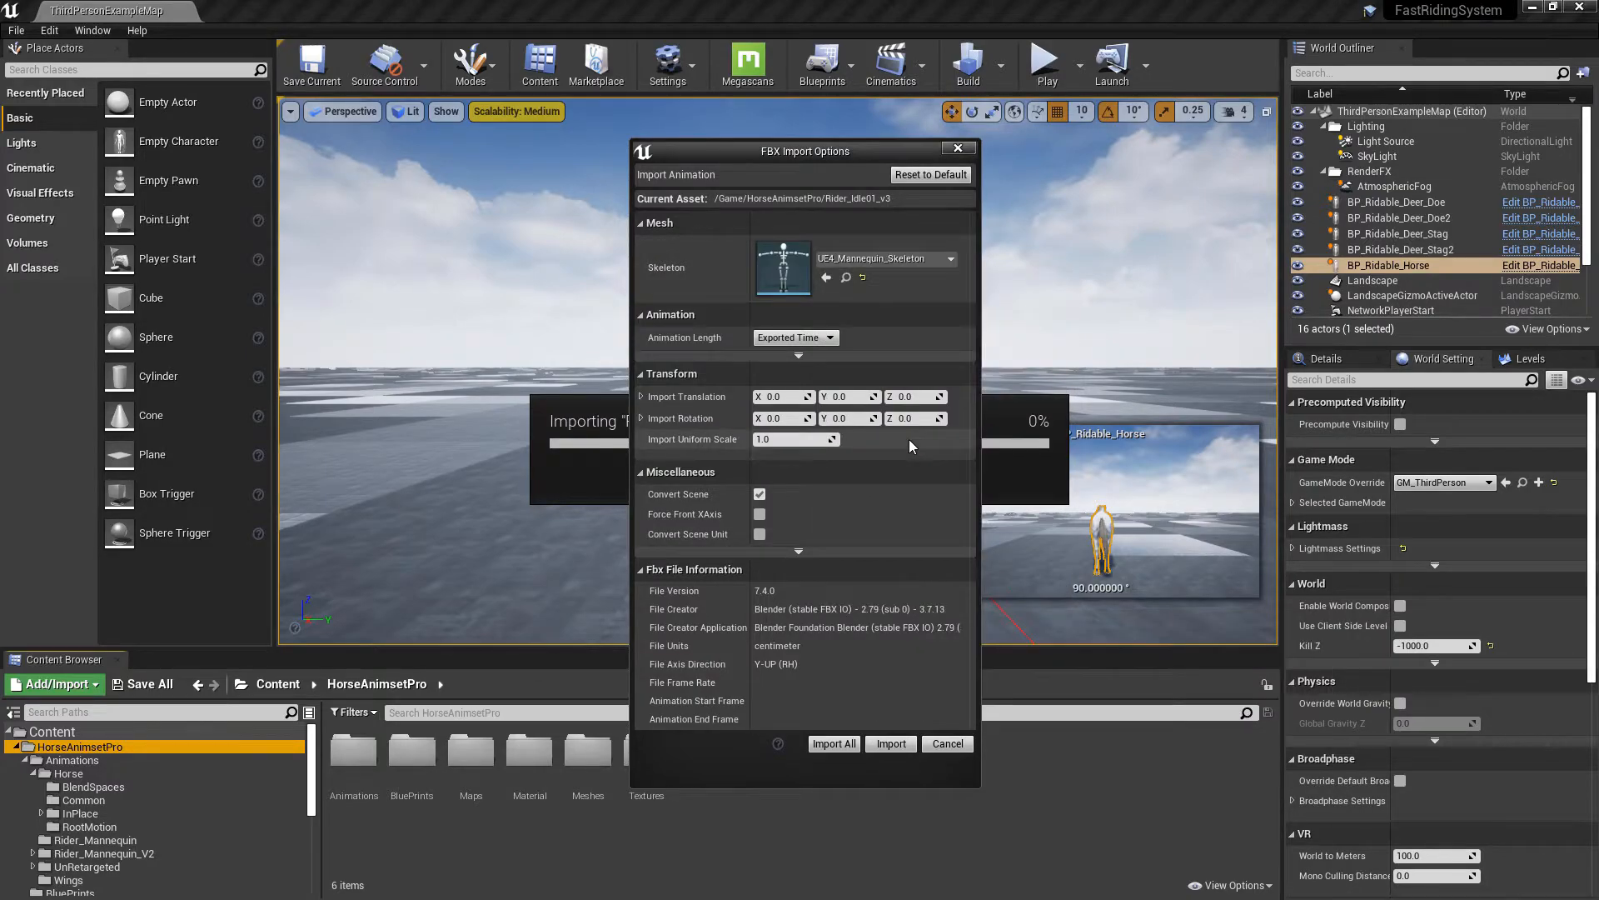
click(897, 746)
click(106, 10)
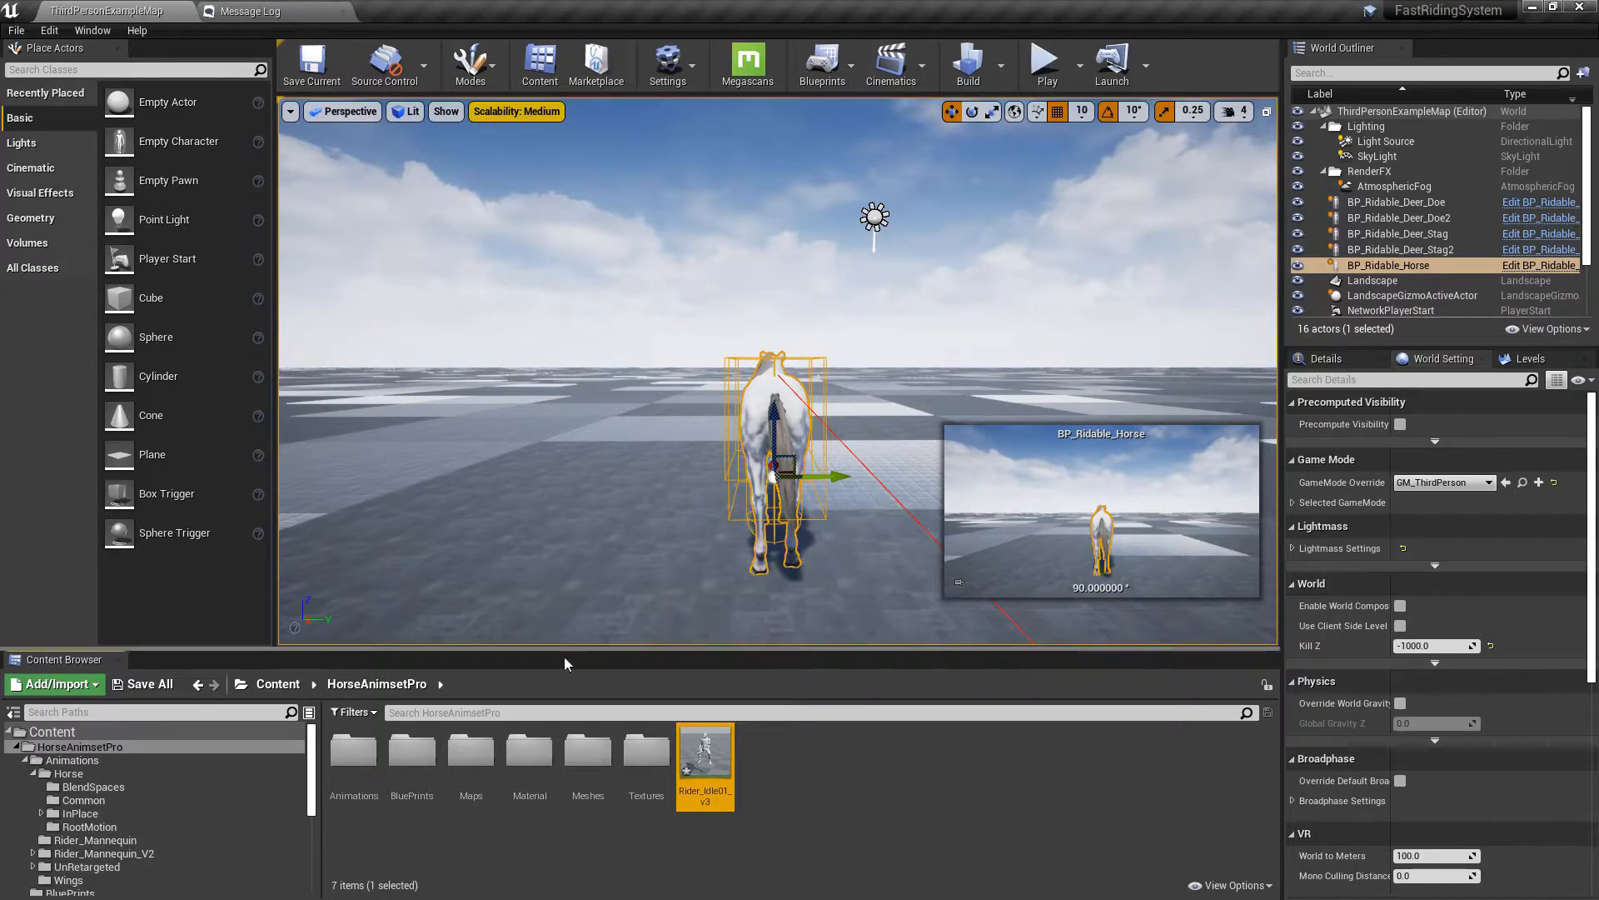
click(715, 794)
click(767, 803)
- Open the BP_ThirdPersonCharacter blueprint from the Characters folder under RidingSystem's Blueprints
scroll(176, 766, down, 4)
click(70, 879)
double_click(548, 757)
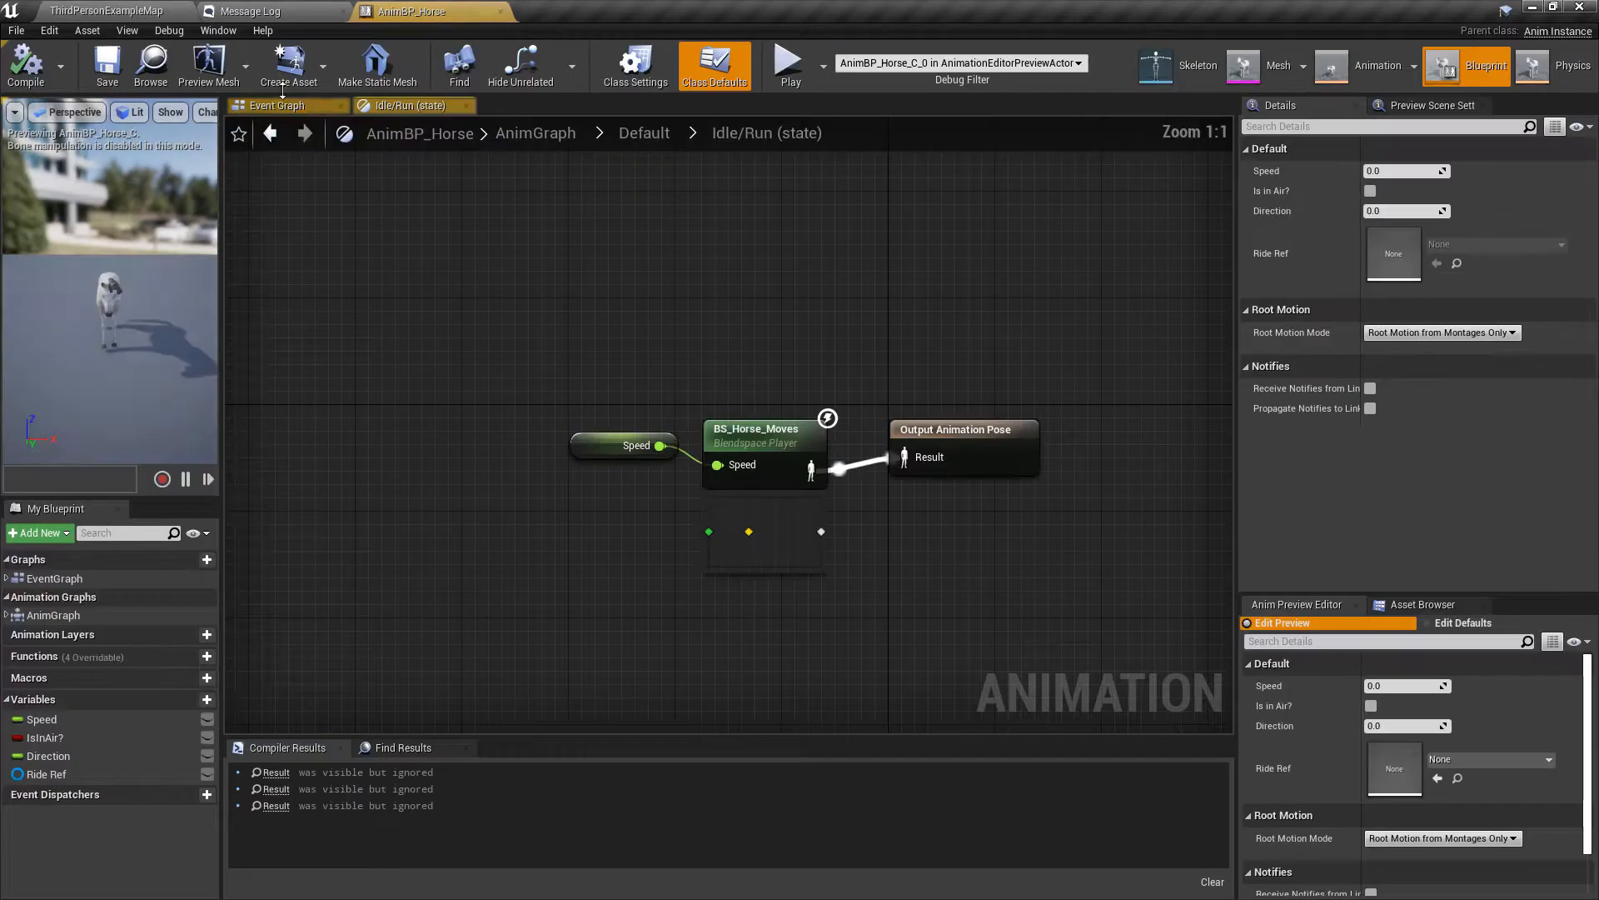
click(133, 11)
scroll(167, 819, down, 3)
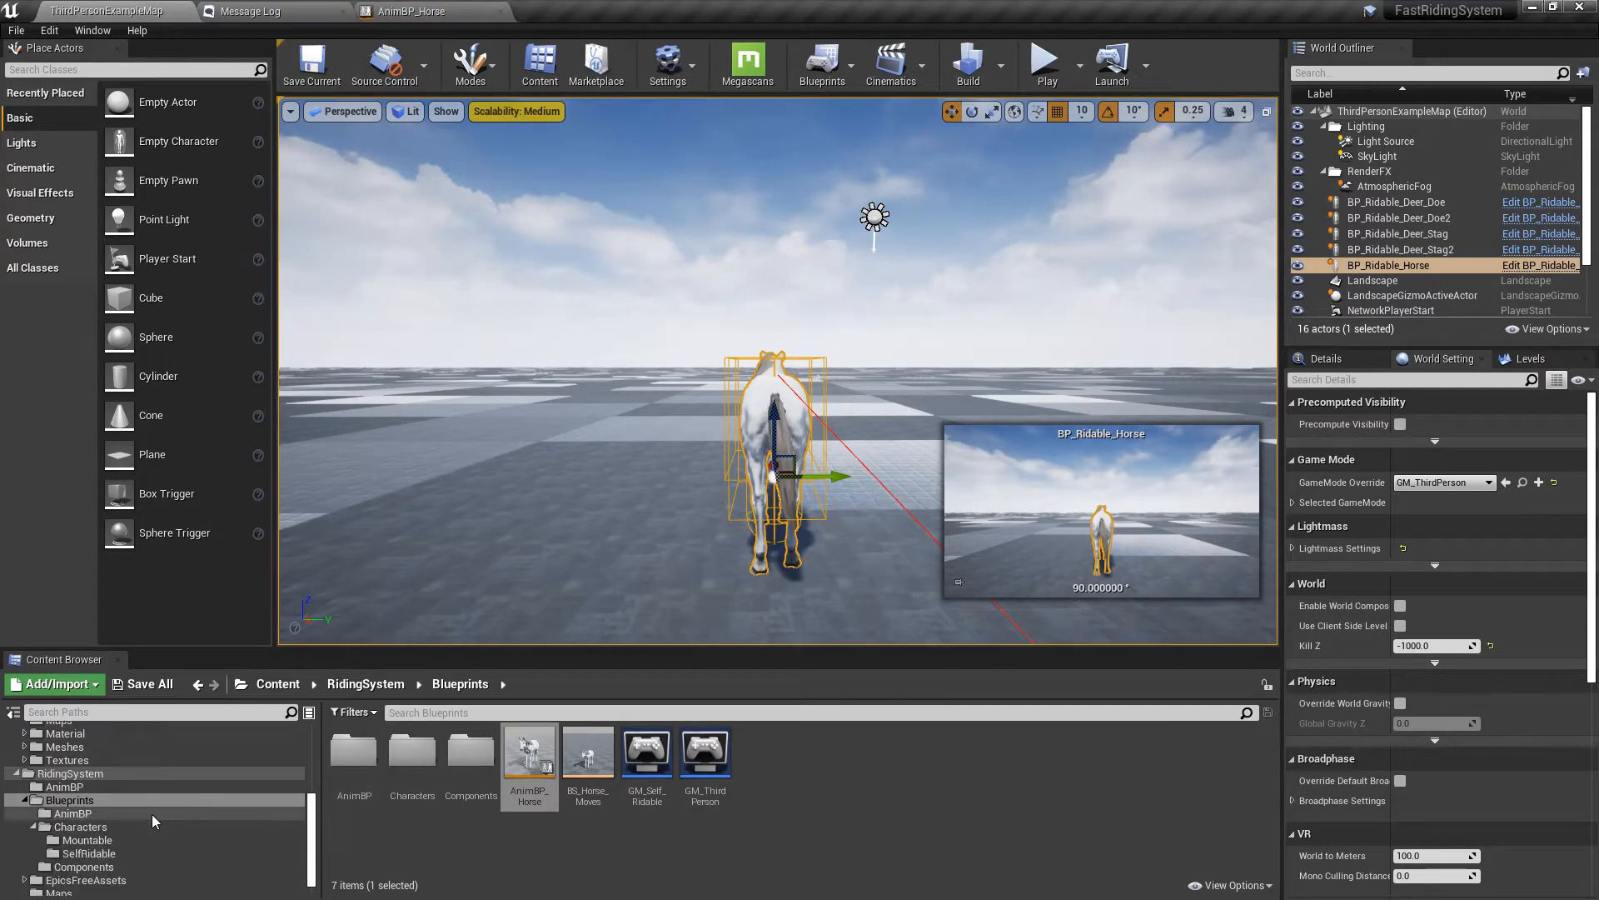
click(152, 826)
click(477, 741)
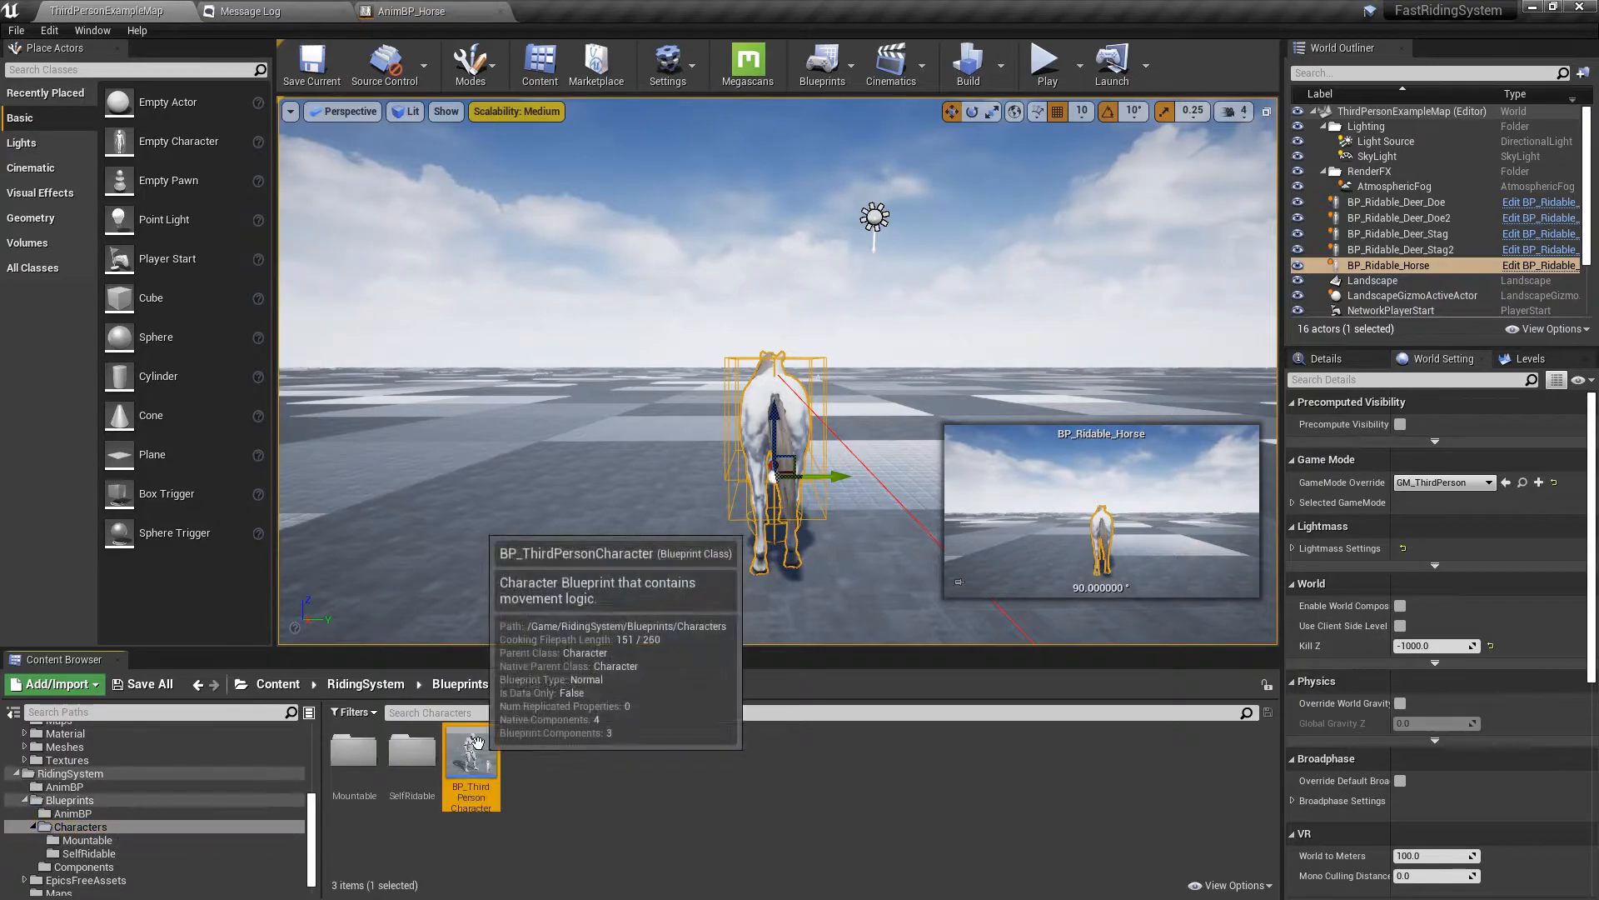
double_click(476, 742)
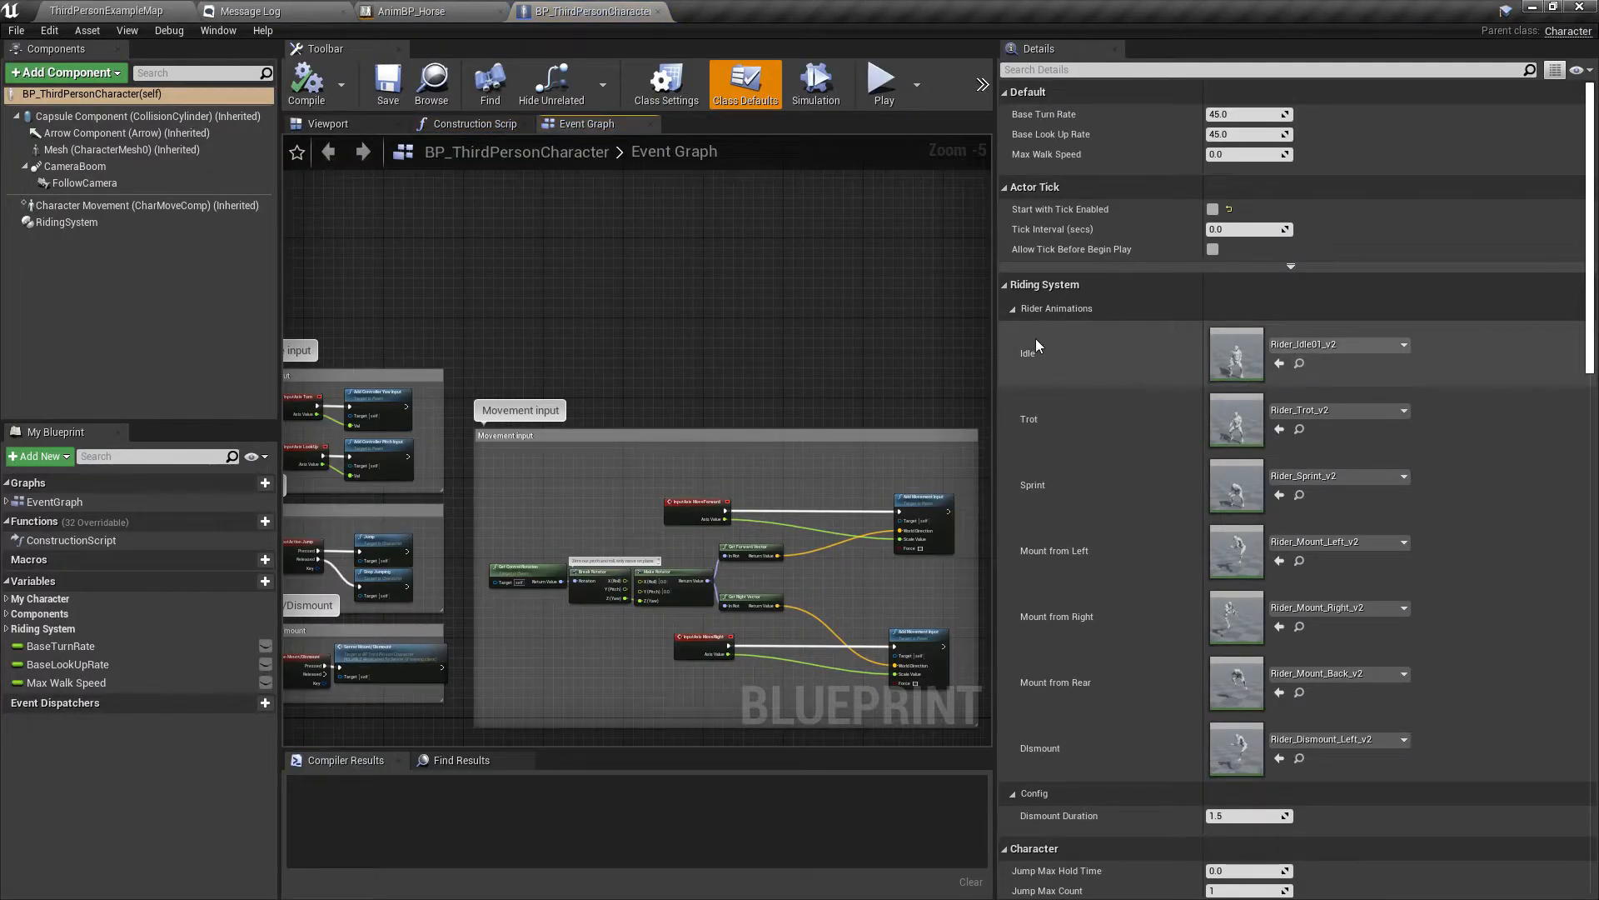
- Assign Rider_Idle01_v3 as the character's Idle rider animation and compile the blueprint
click(1333, 344)
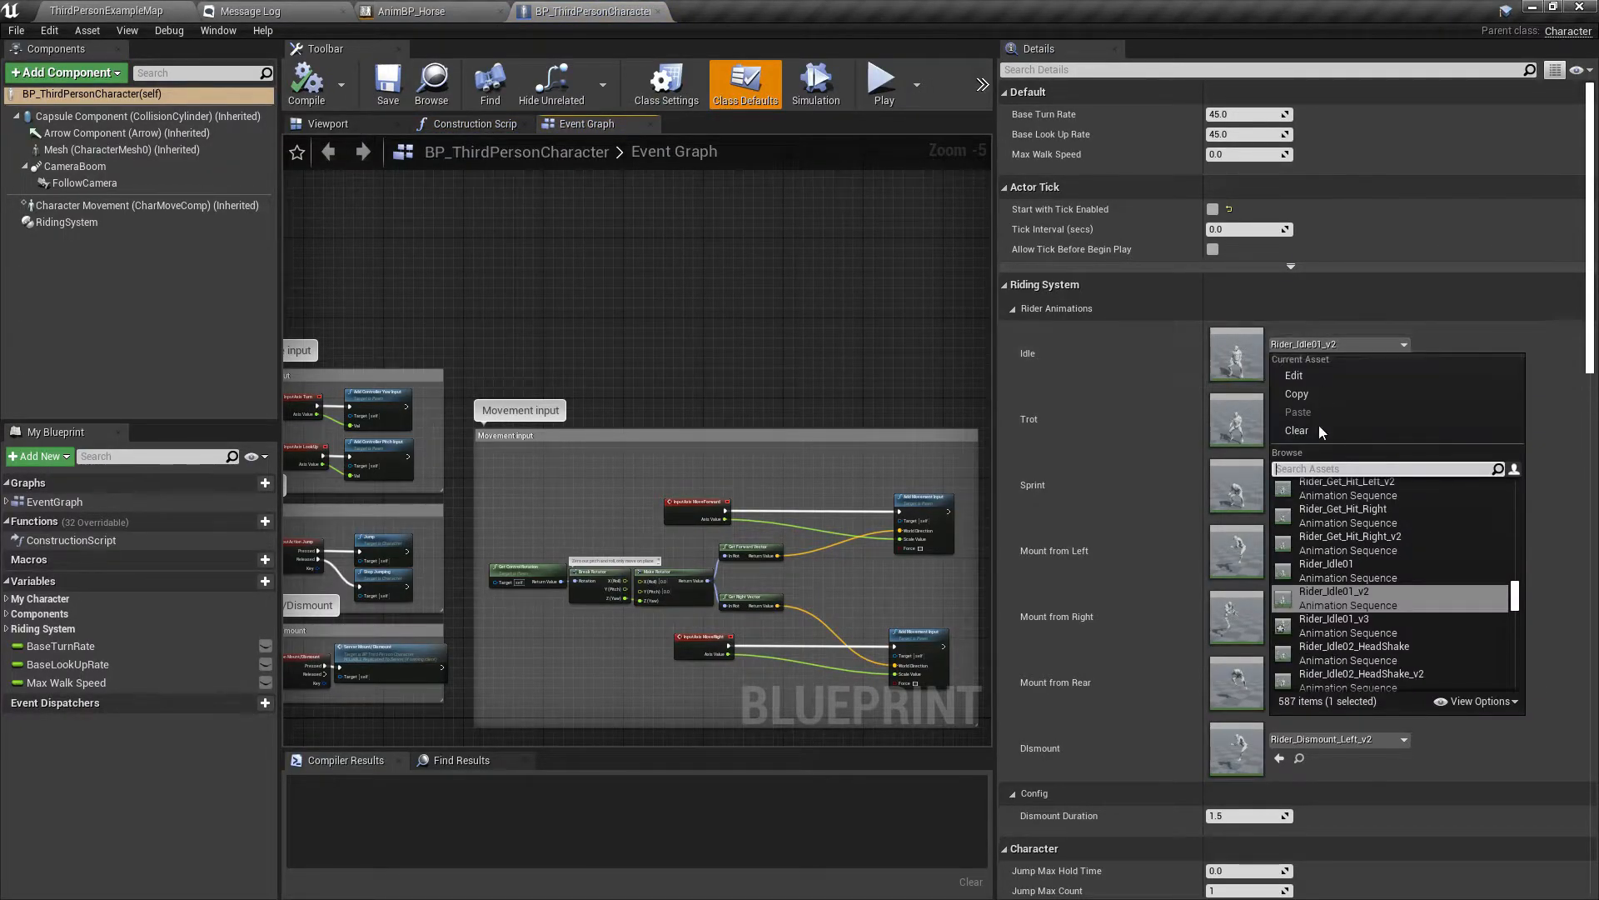
click(1332, 625)
click(307, 83)
- Play the ThirdPersonExampleMap level, run to the white horse, mount it, ride forward and dismount to check the rider's pose
click(106, 11)
click(1047, 67)
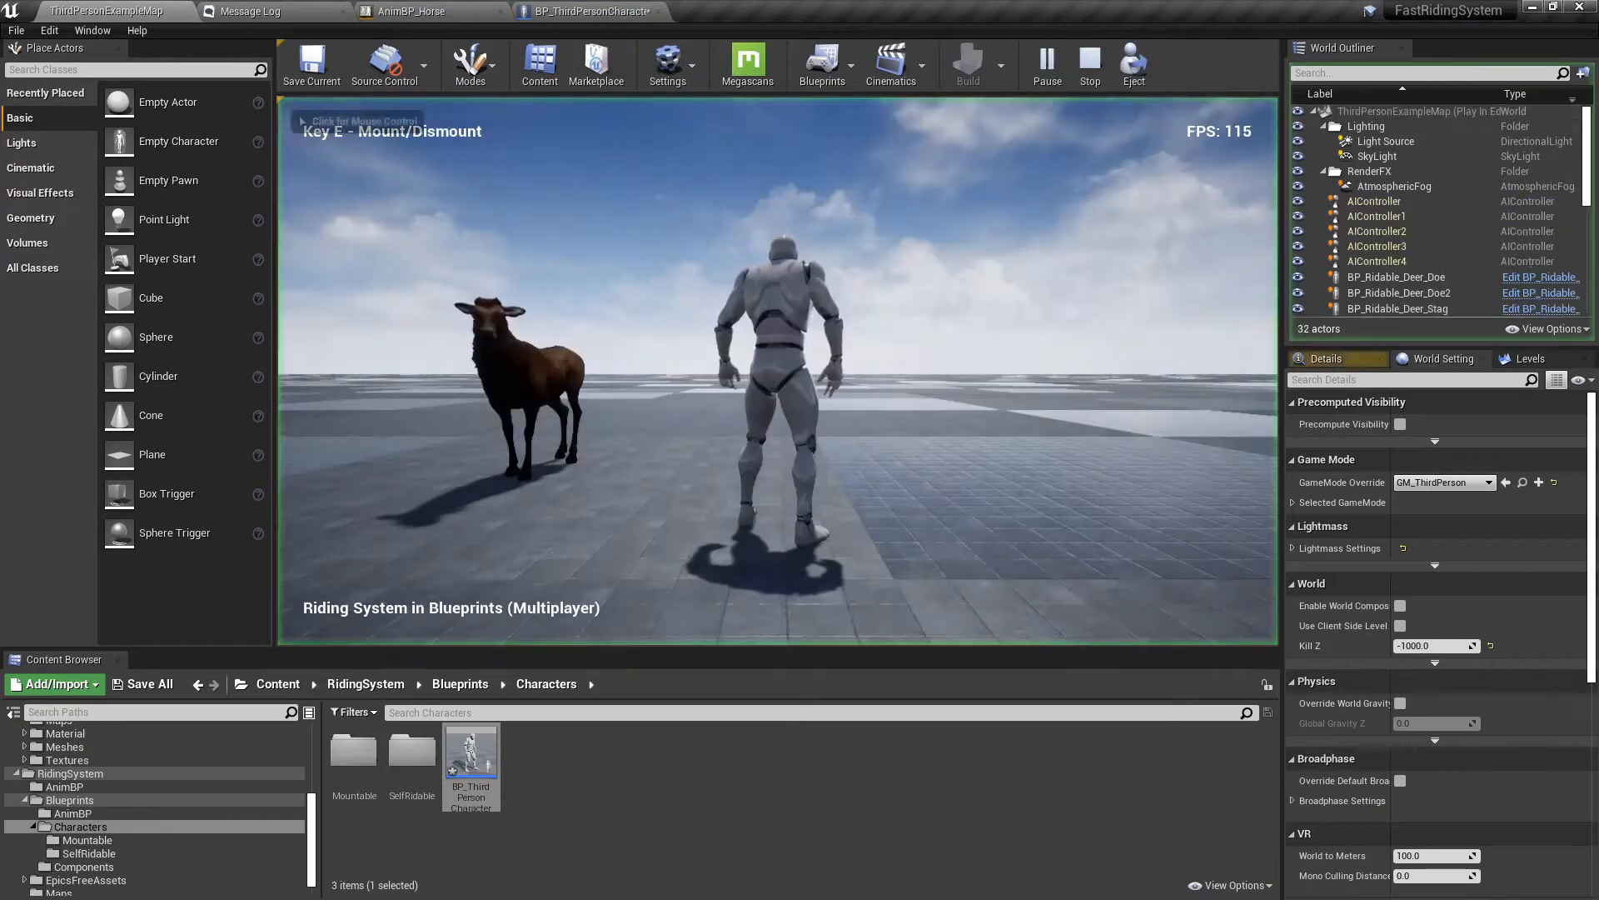
click(1011, 333)
key(w)
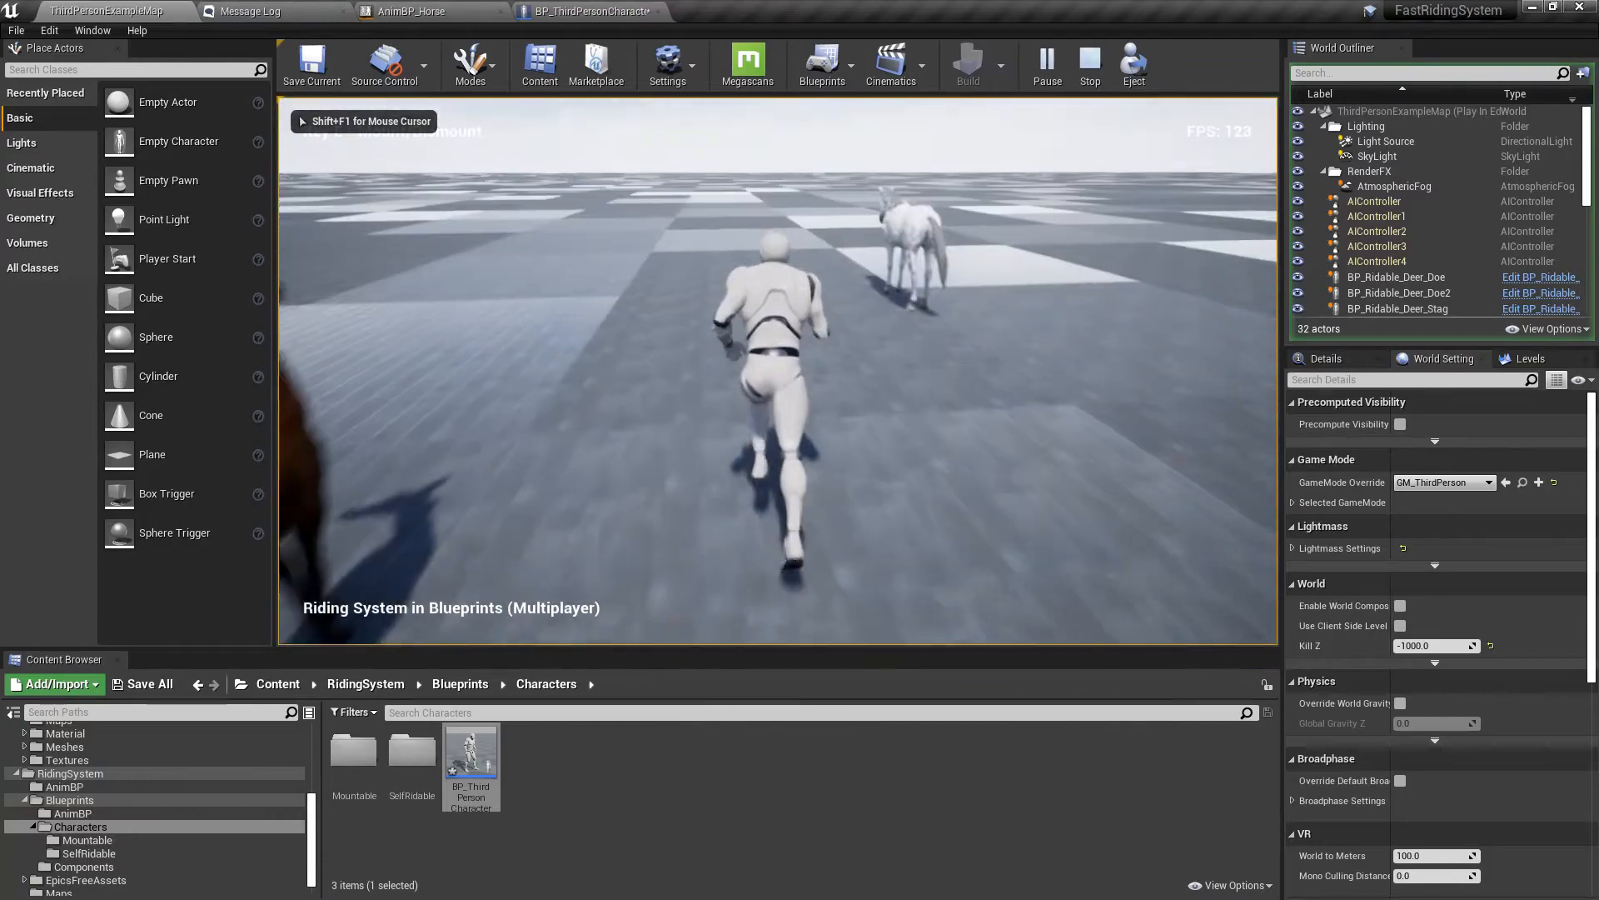
key(e)
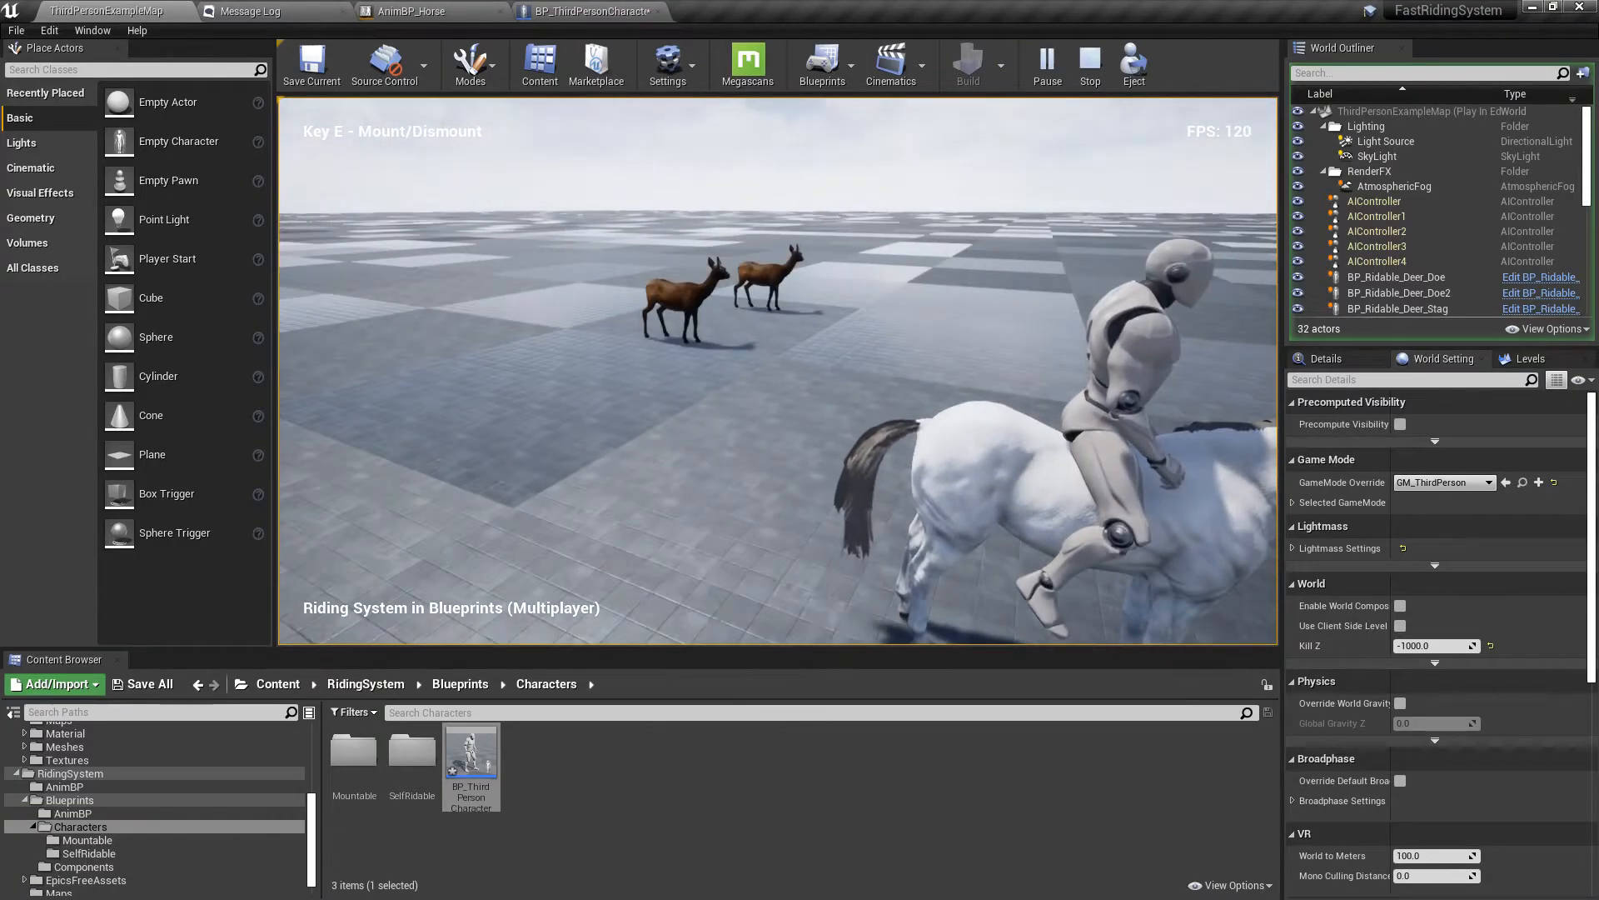
key(w)
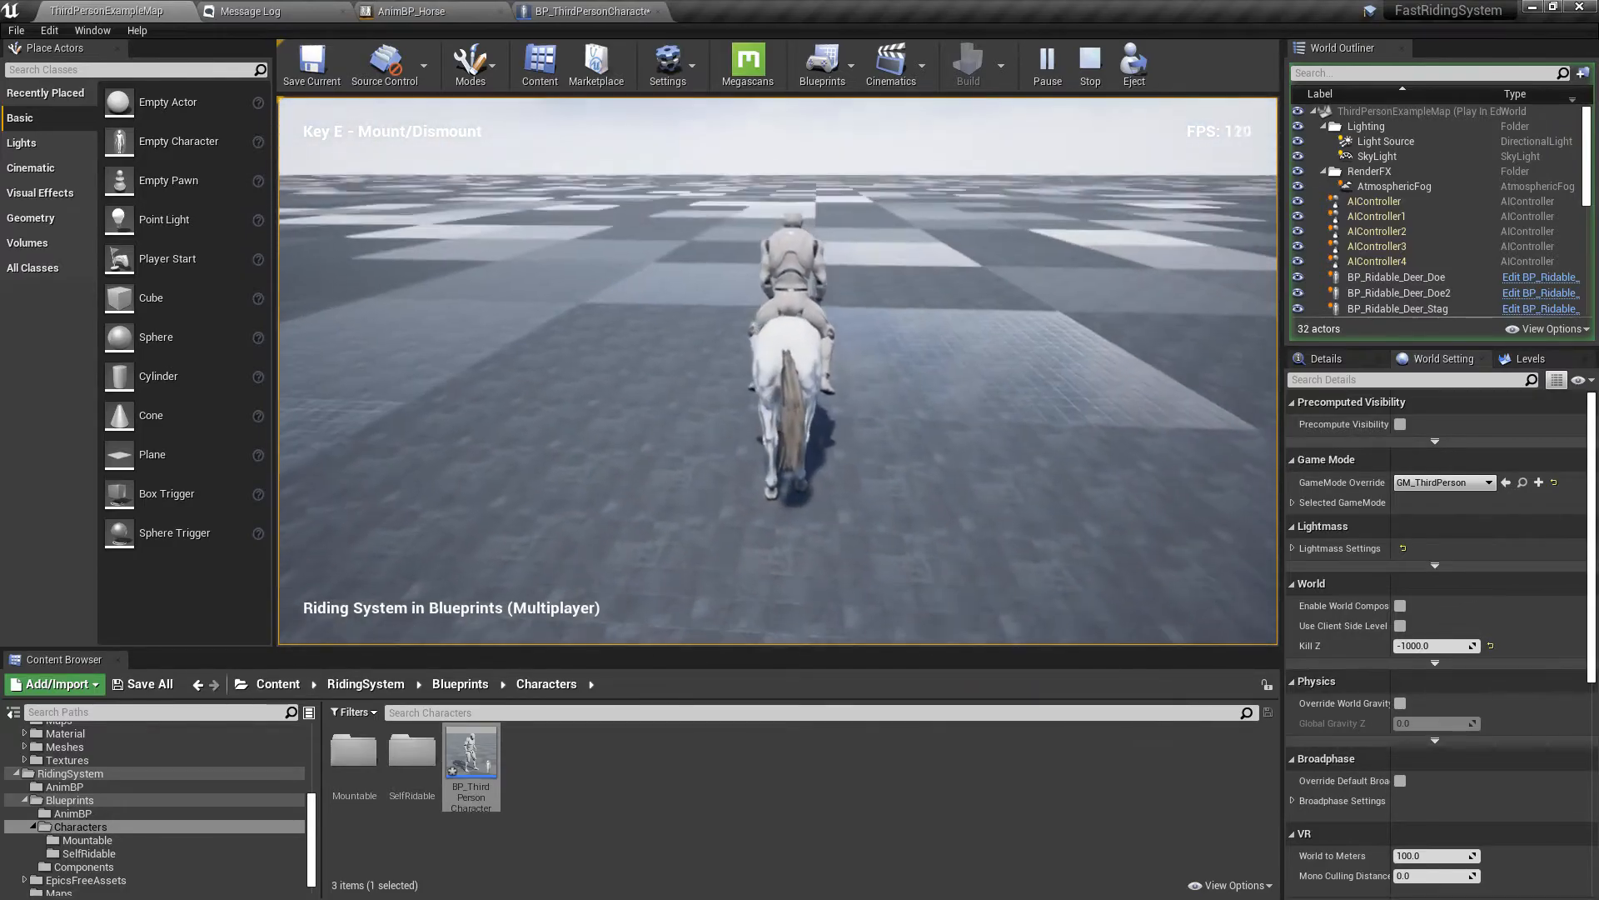
key(e)
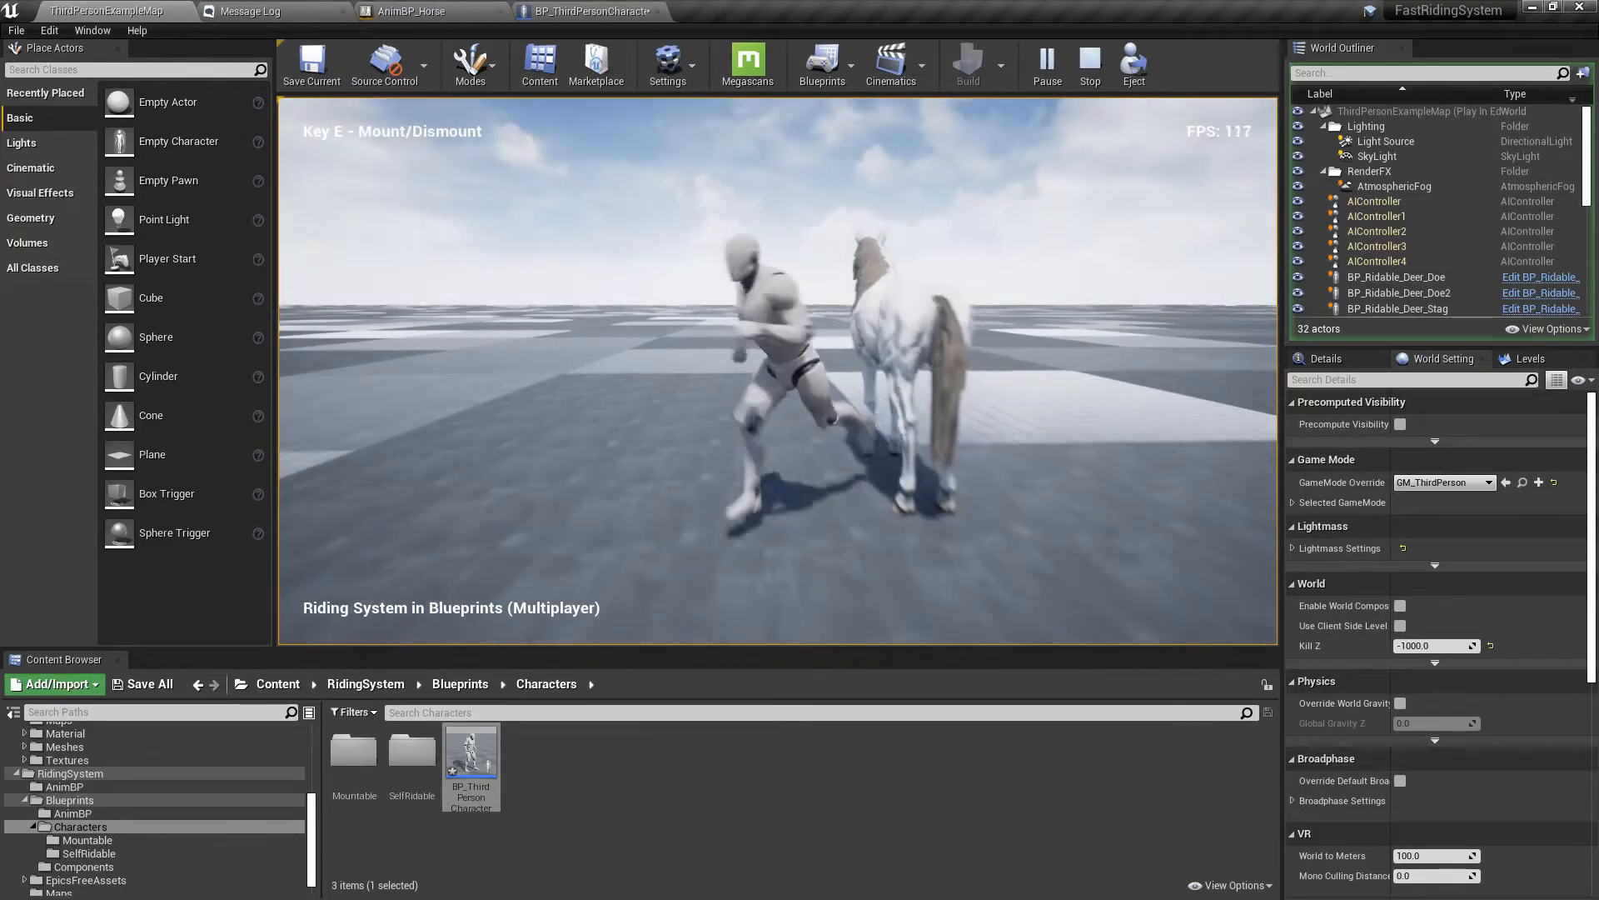
- Mount the white horse again and ride forward to compare the rider's idle and moving poses
key(e)
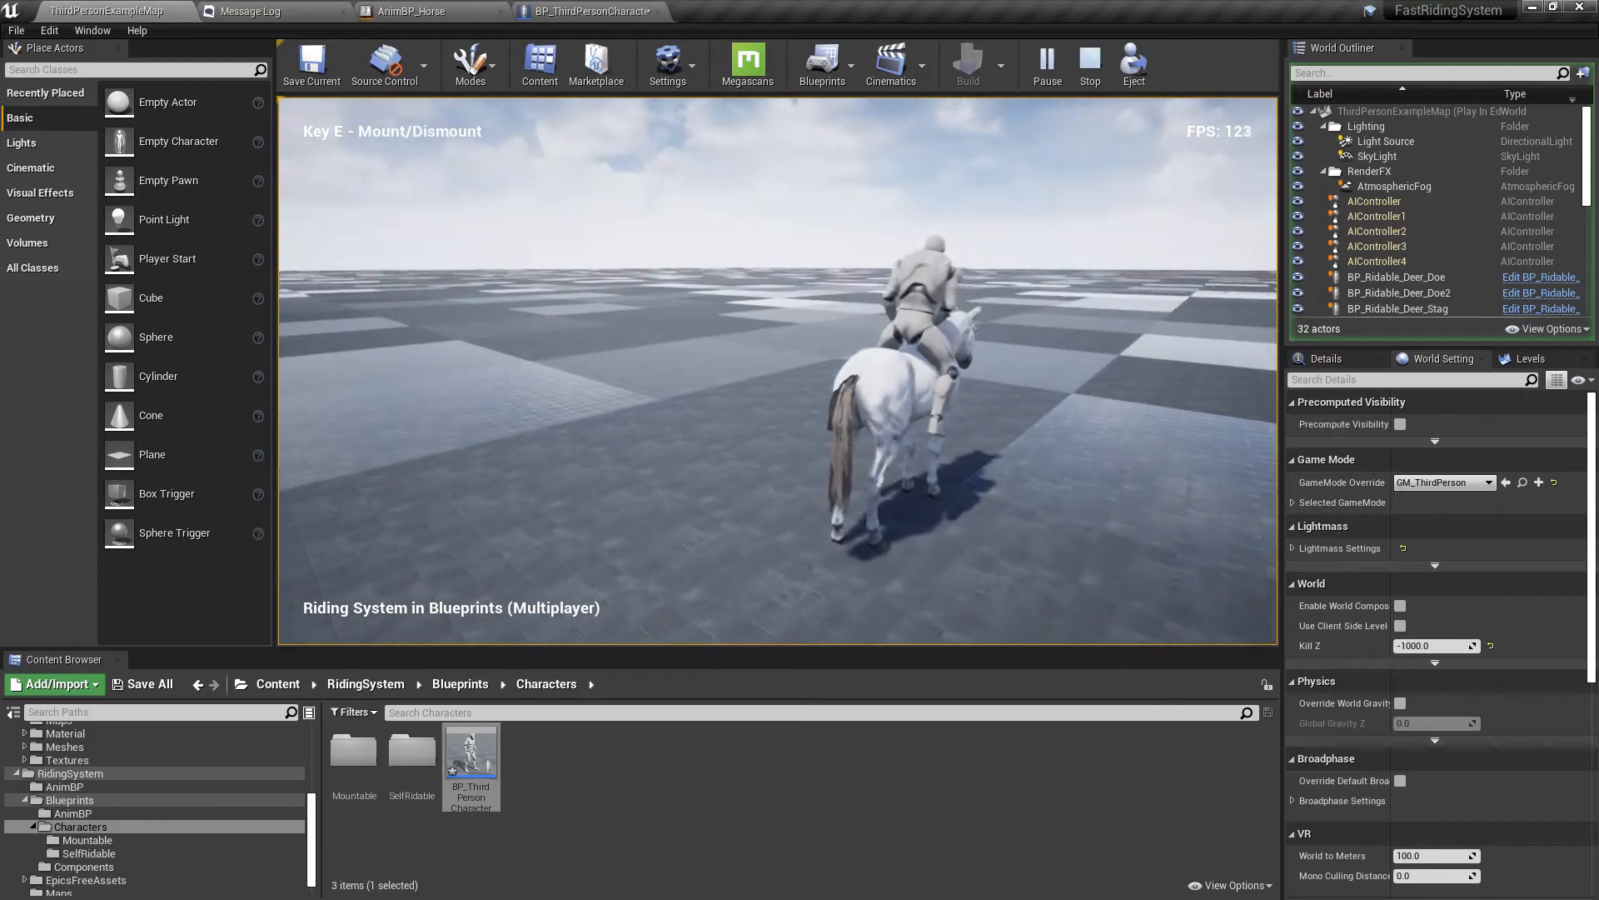
key(w)
key(w)
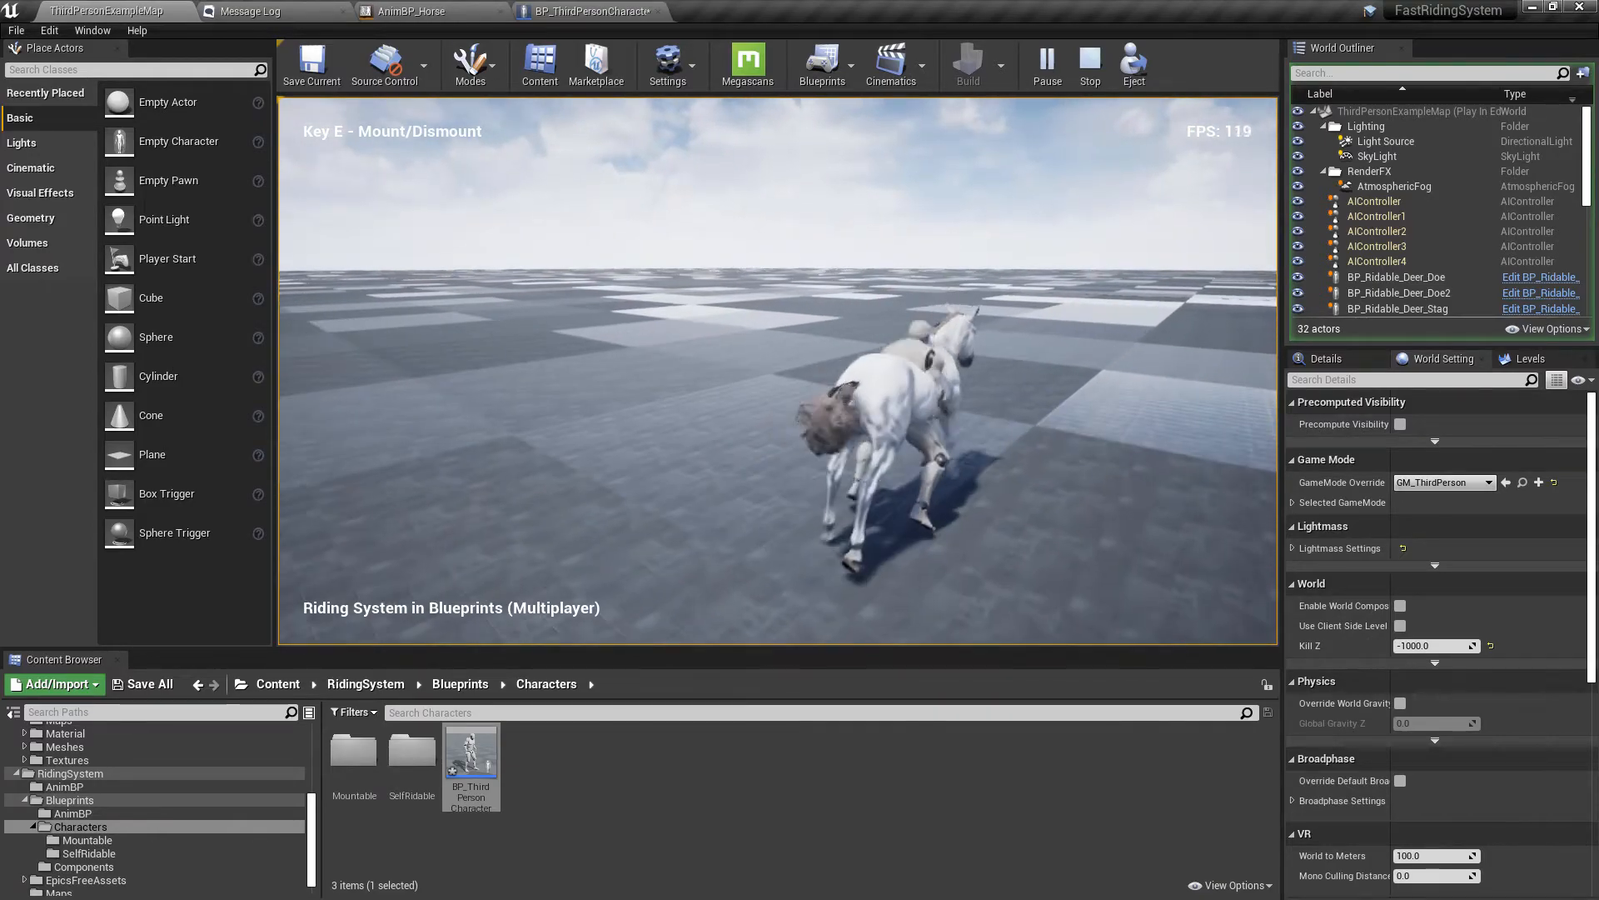
- Stop the play test, switch to Blender and start a new scene from the start-up file
key(Escape)
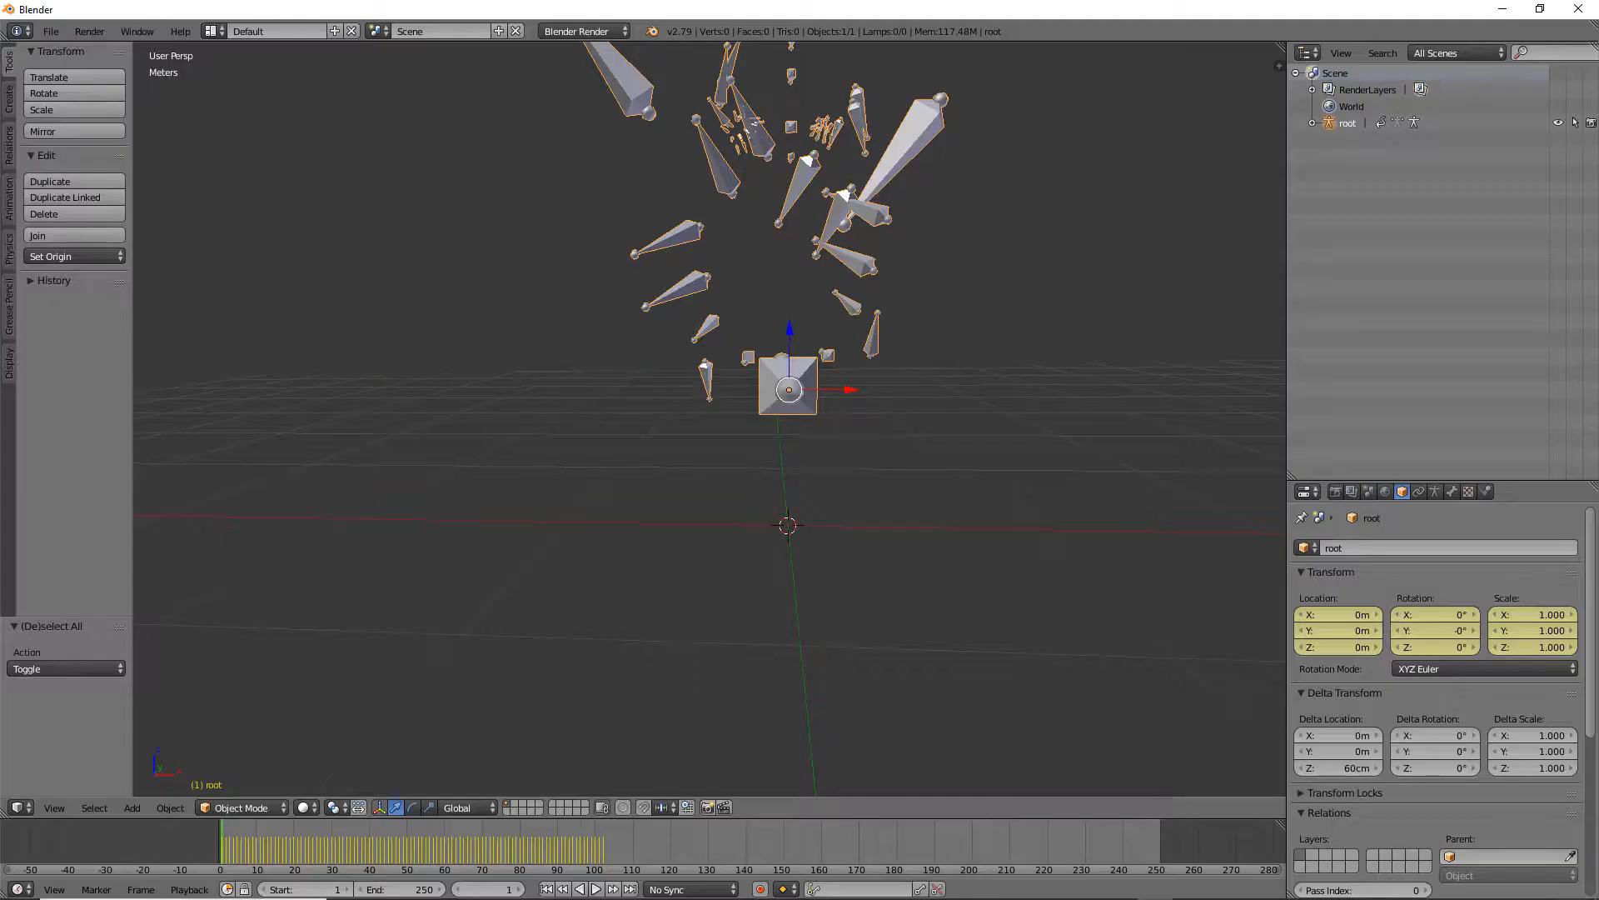
click(50, 32)
click(52, 51)
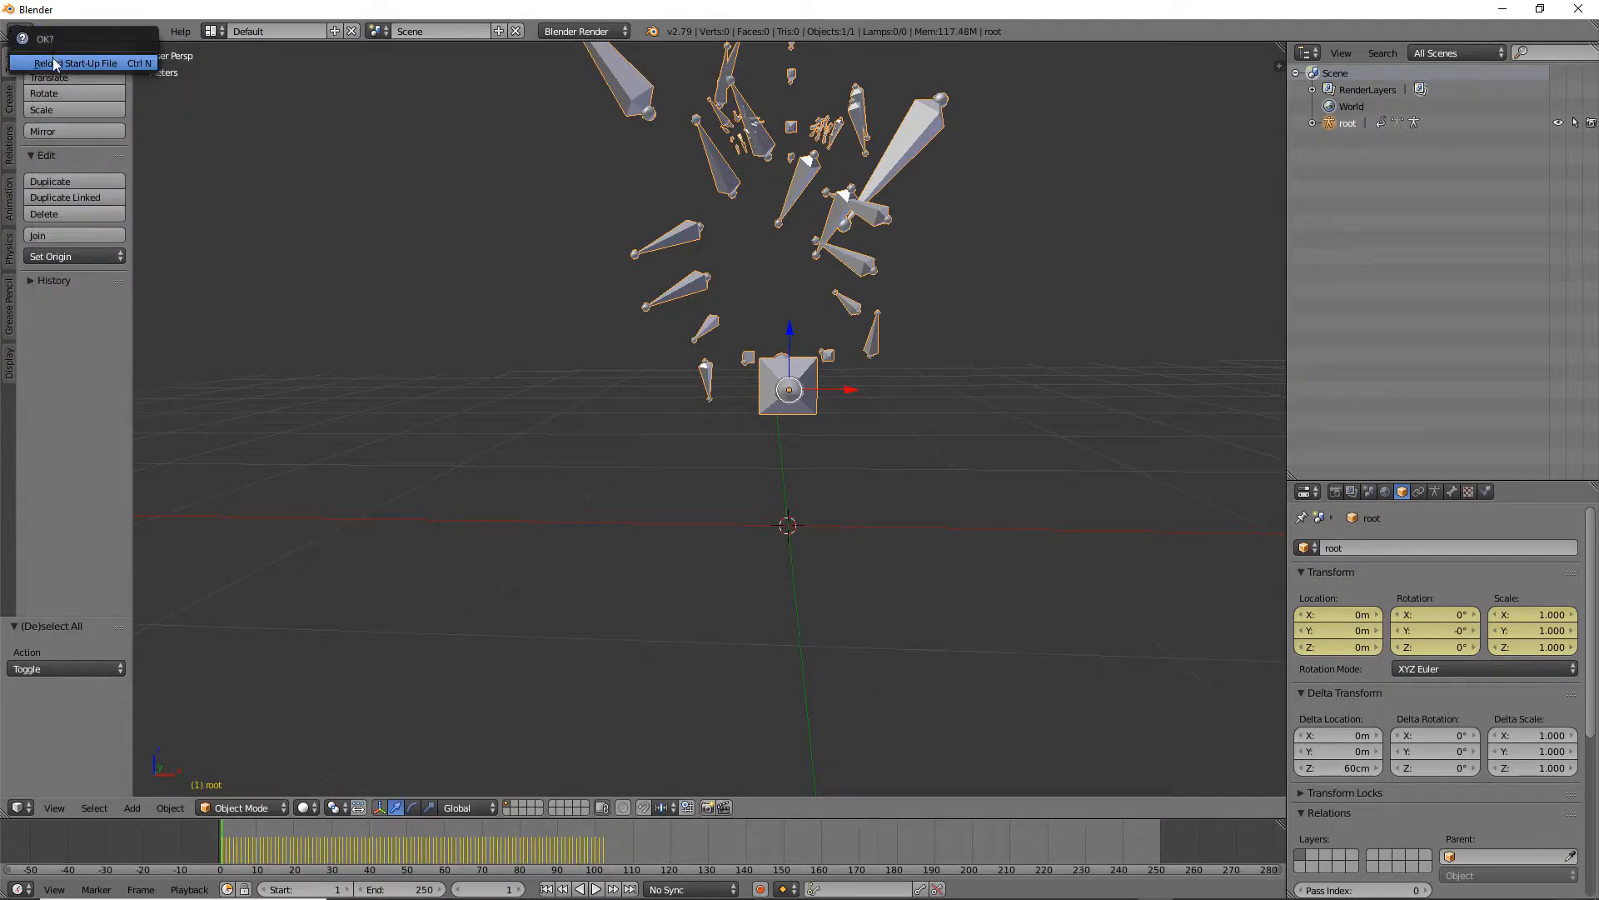
click(57, 60)
- Import Rider_Trot_v2.FBX from the PLUGIN_DEVS folder and make sure its armature is selected
click(50, 31)
mouse_move(96, 364)
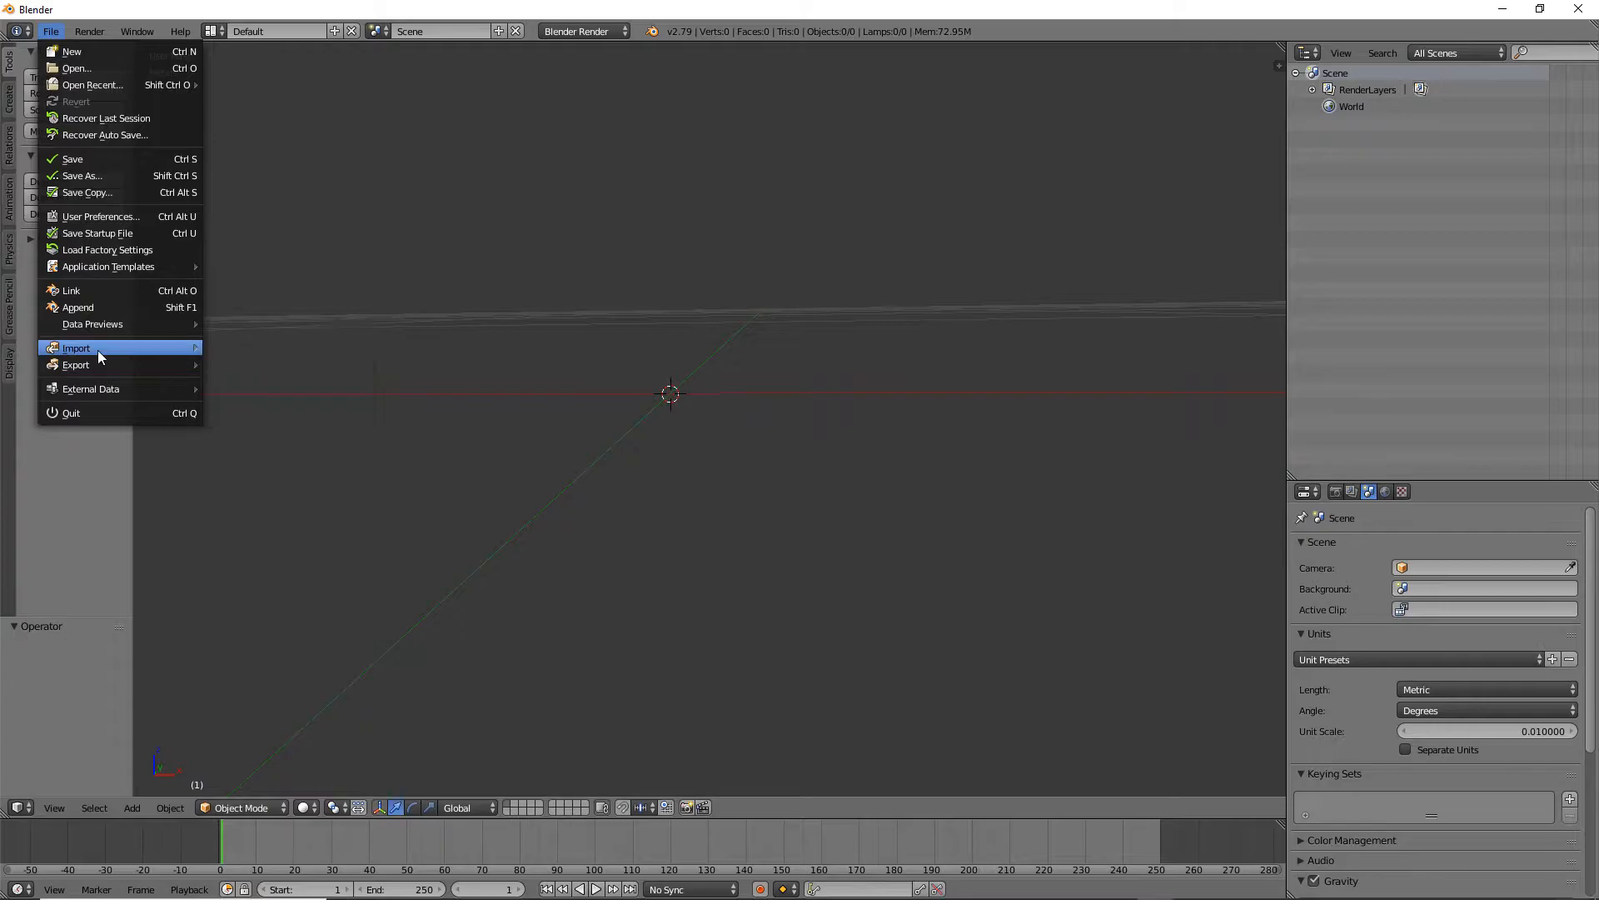
click(350, 397)
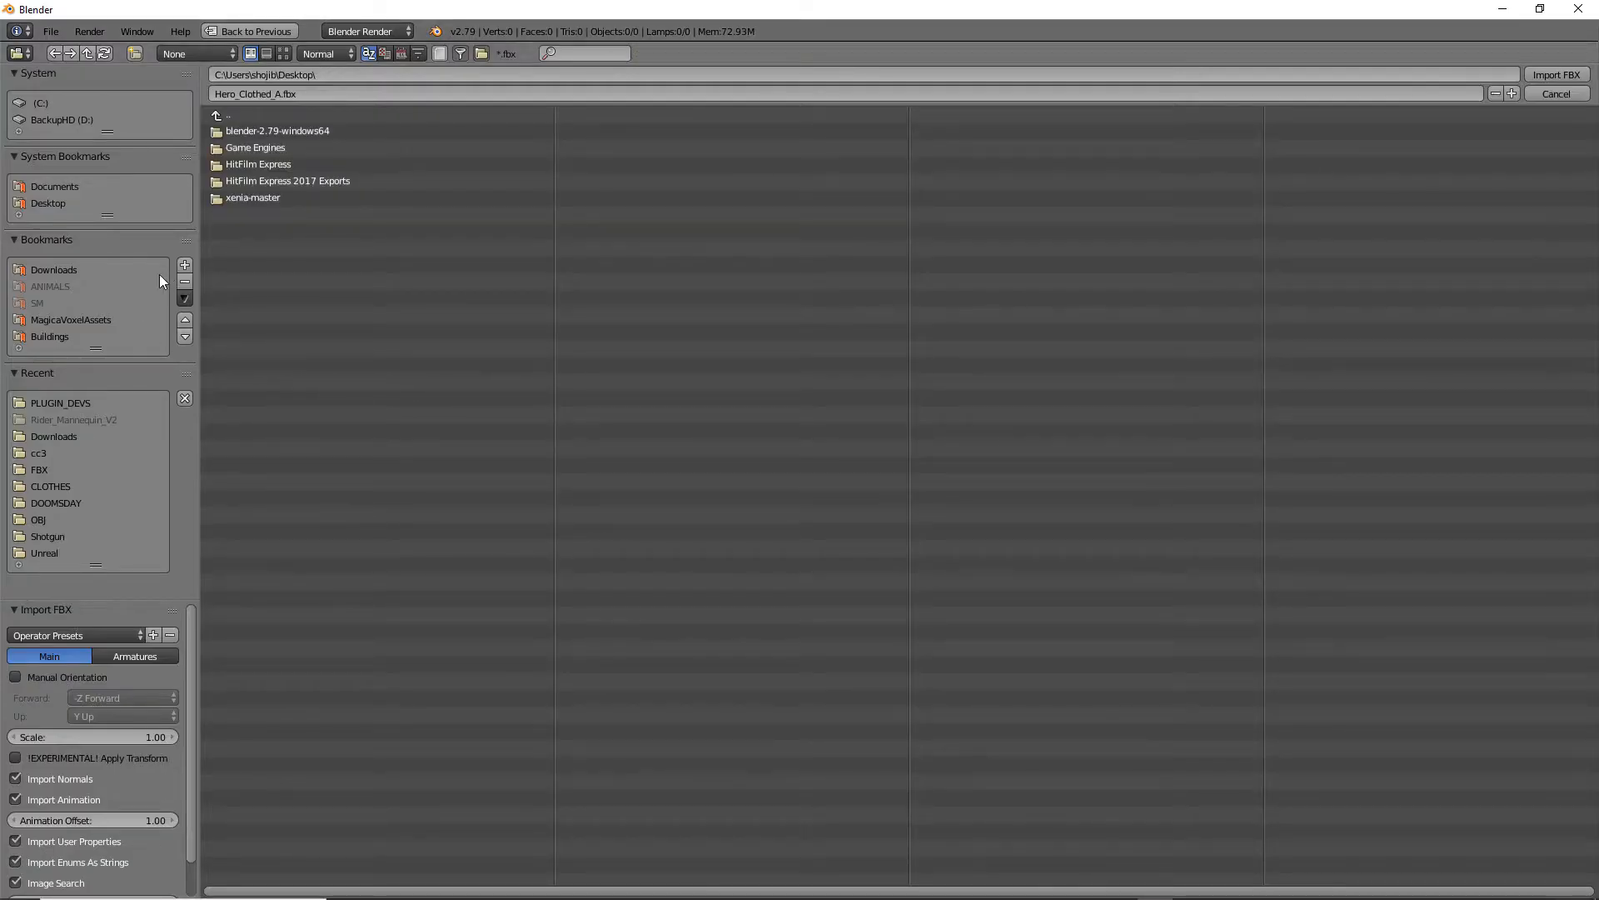
click(73, 402)
double_click(273, 213)
scroll(813, 447, down, 6)
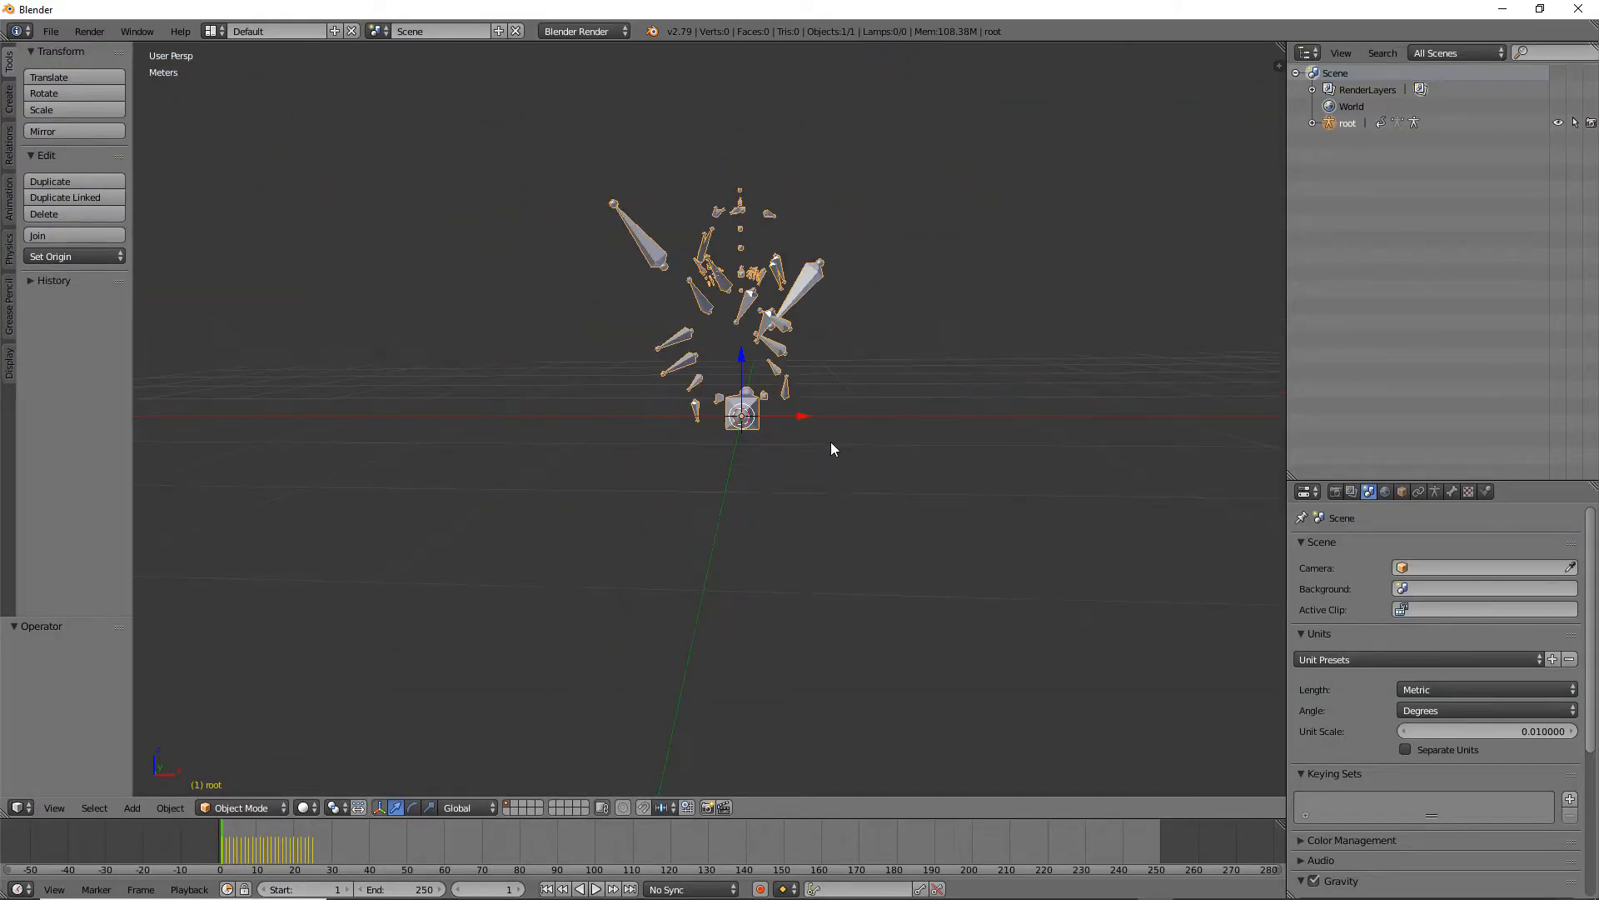
key(a)
key(a)
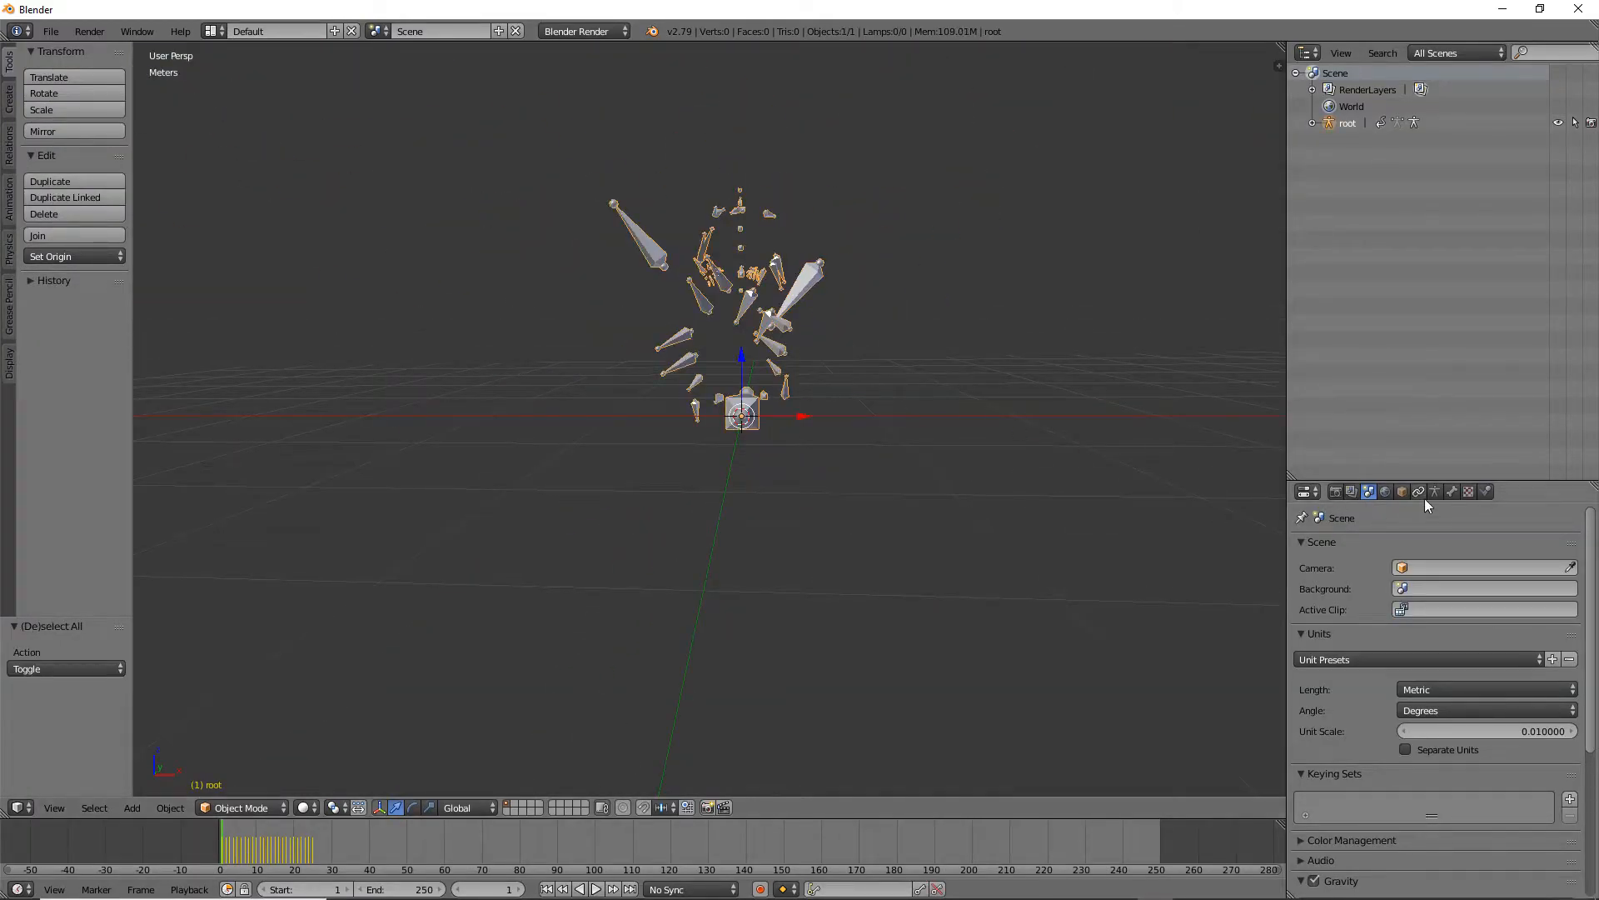
- Set the root armature's Z delta location to 60 cm
click(1402, 491)
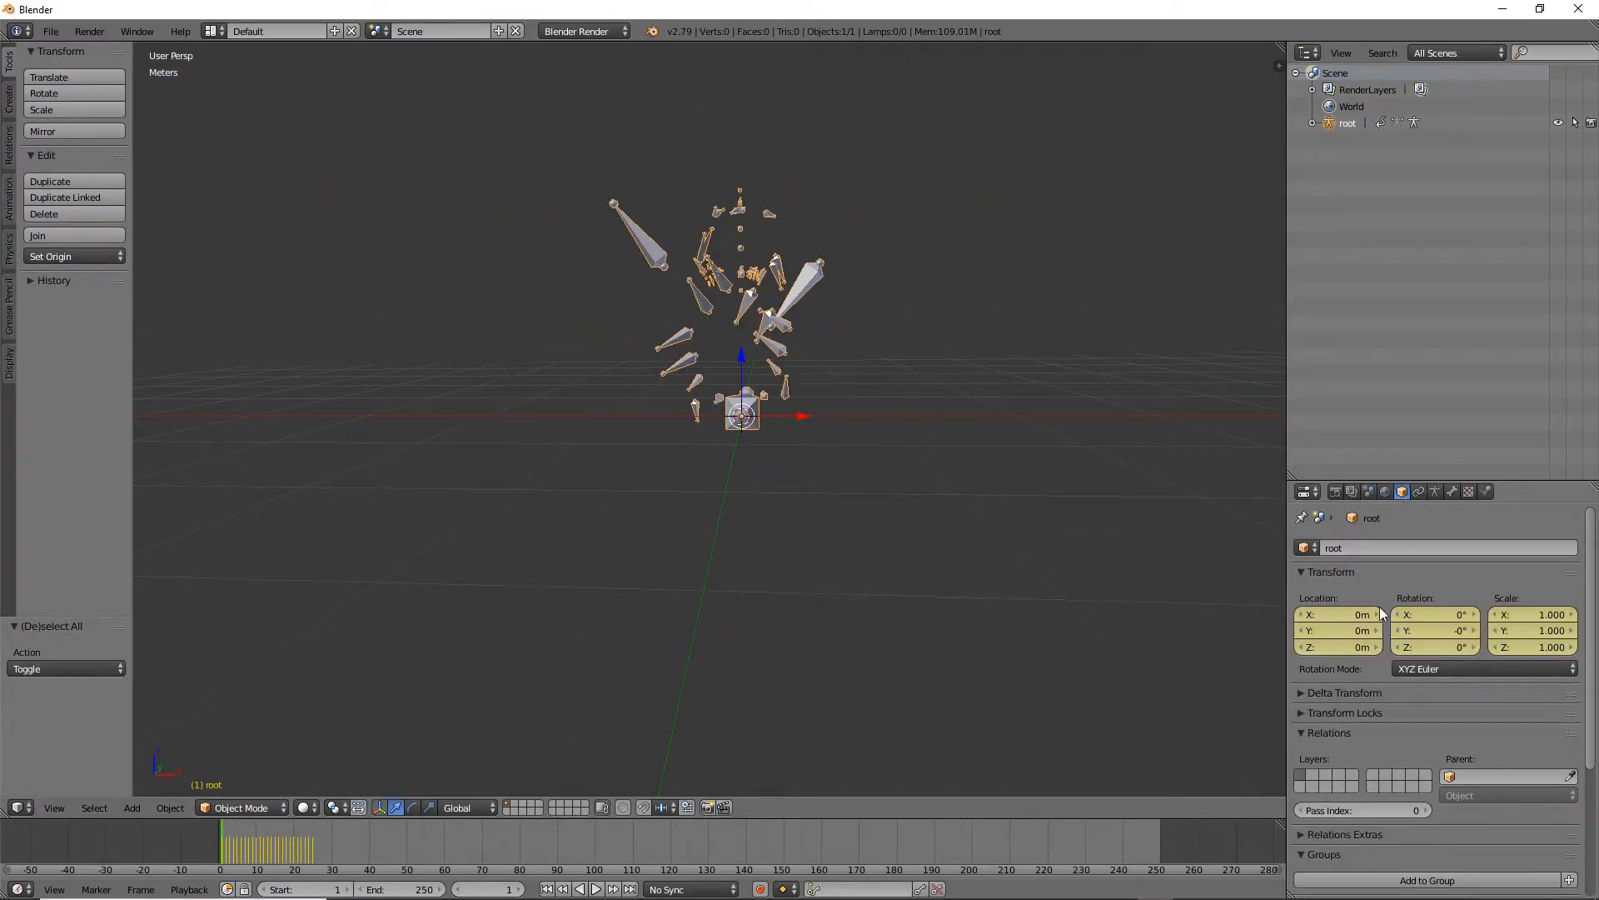
click(1301, 695)
click(1362, 768)
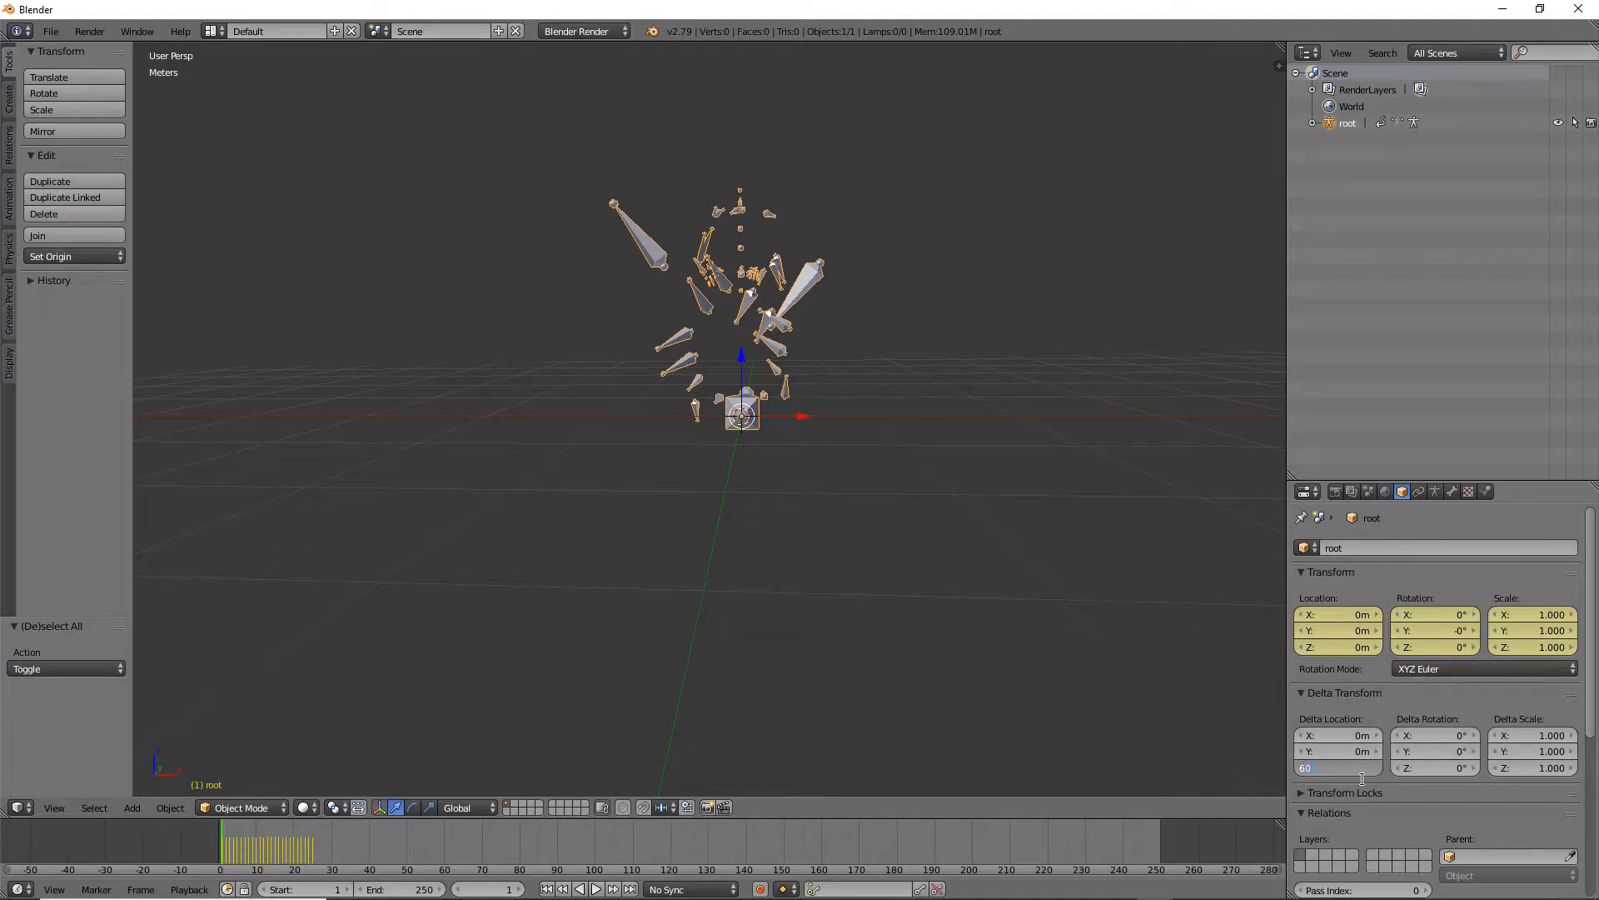
text(60)
key(Return)
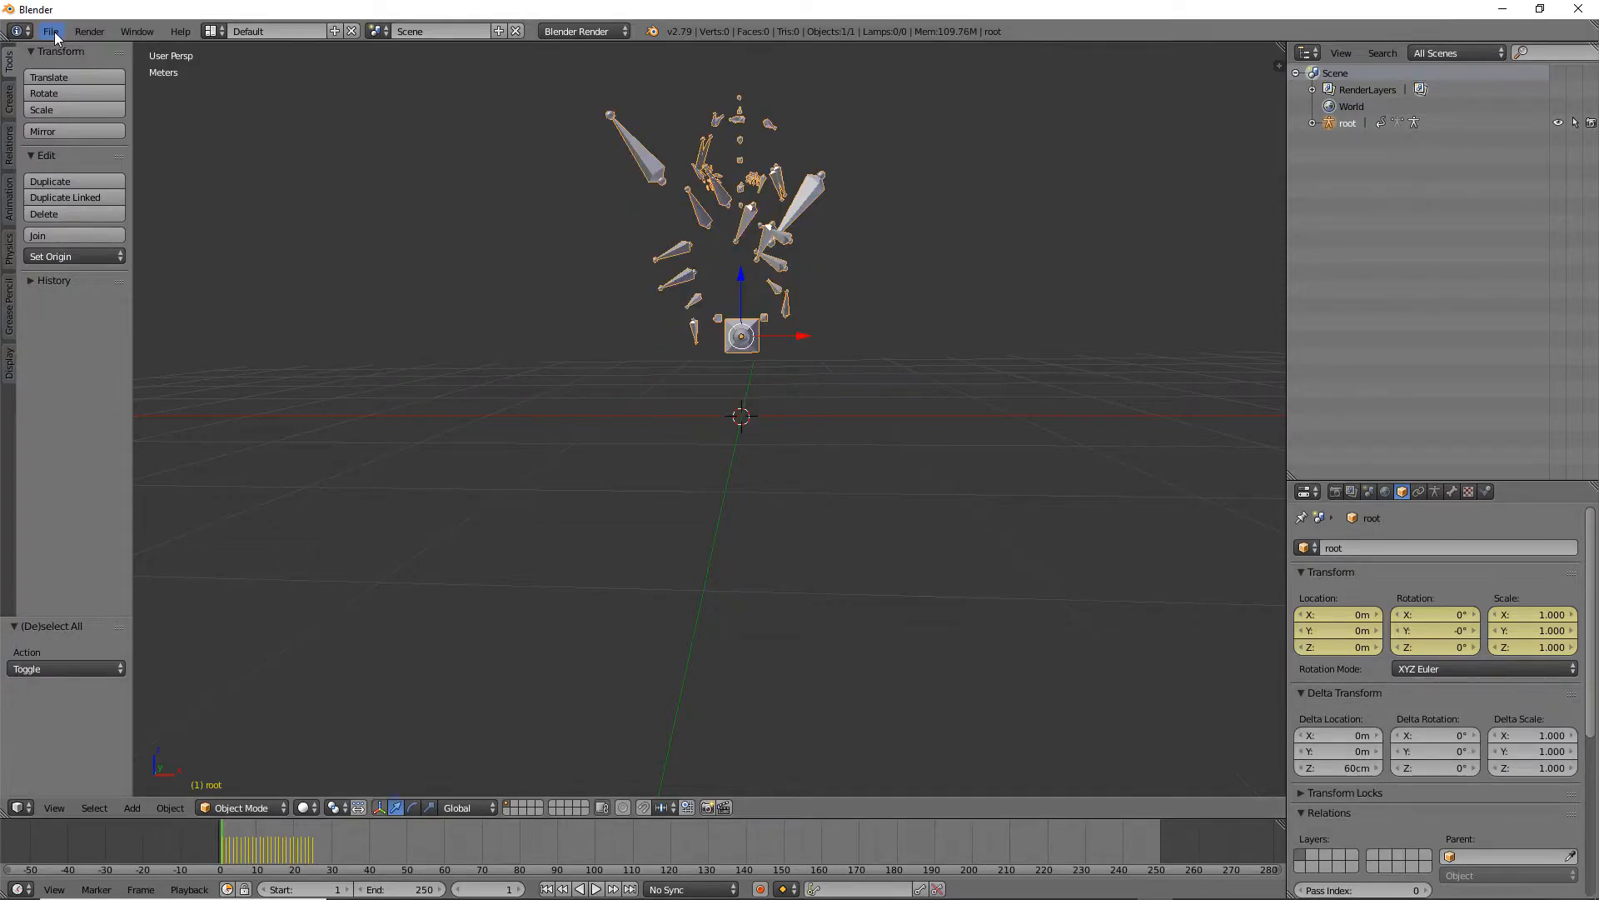
key(ctrl+a)
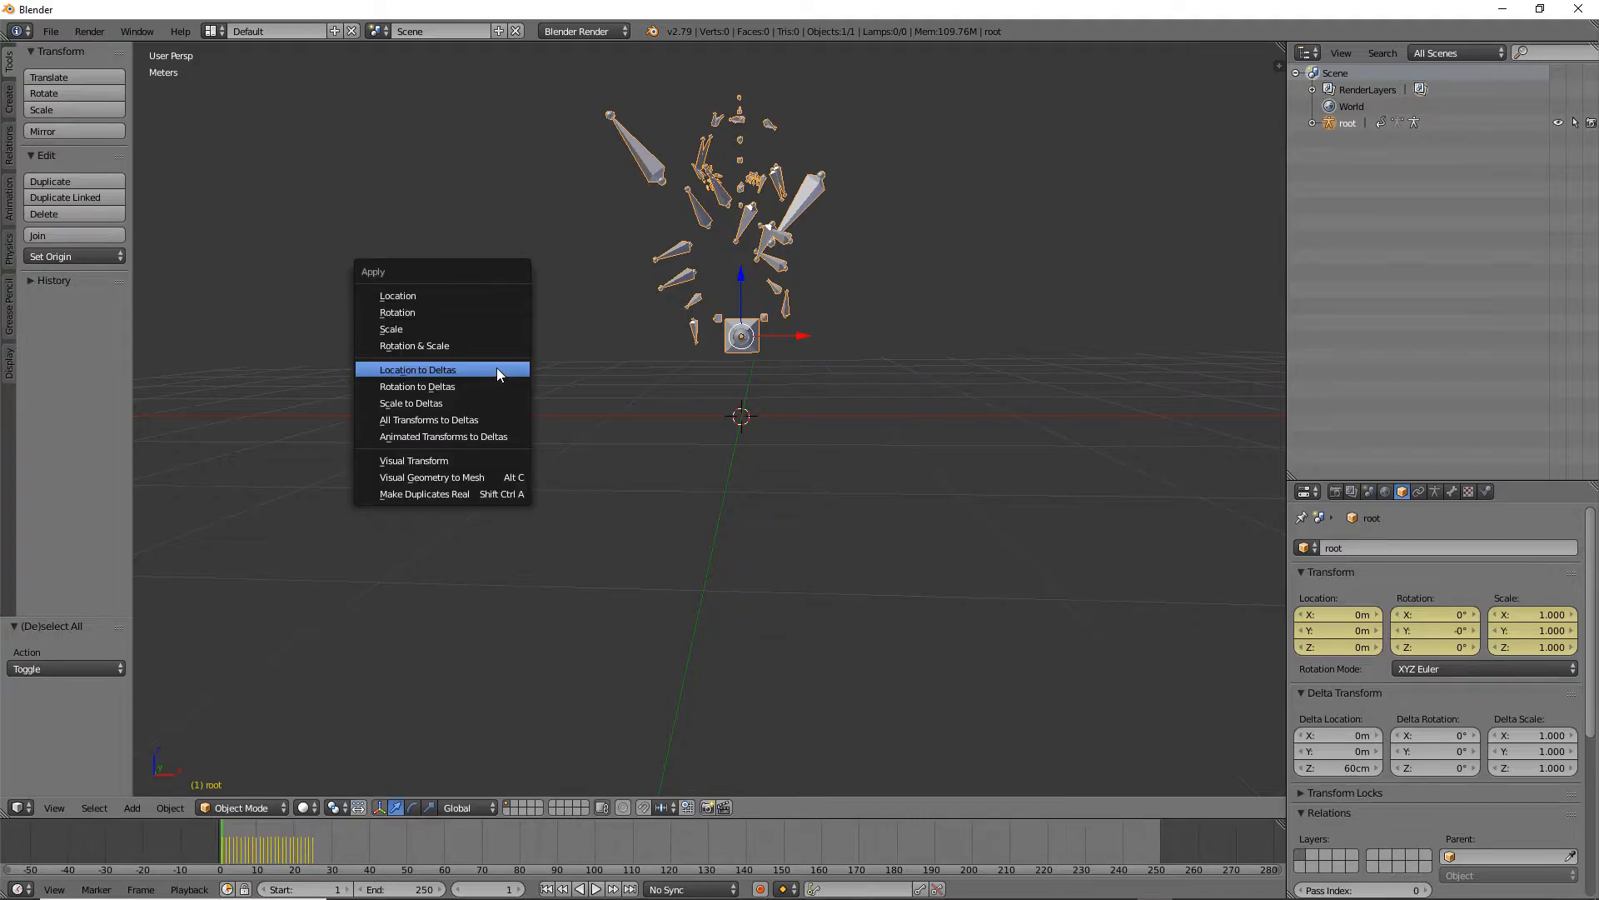
click(448, 372)
key(ctrl+z)
- Export the armature, limited to selected objects and the Armature type, as Rider_Trot_v3.FBX in the PLUGIN_DEVS folder
click(50, 31)
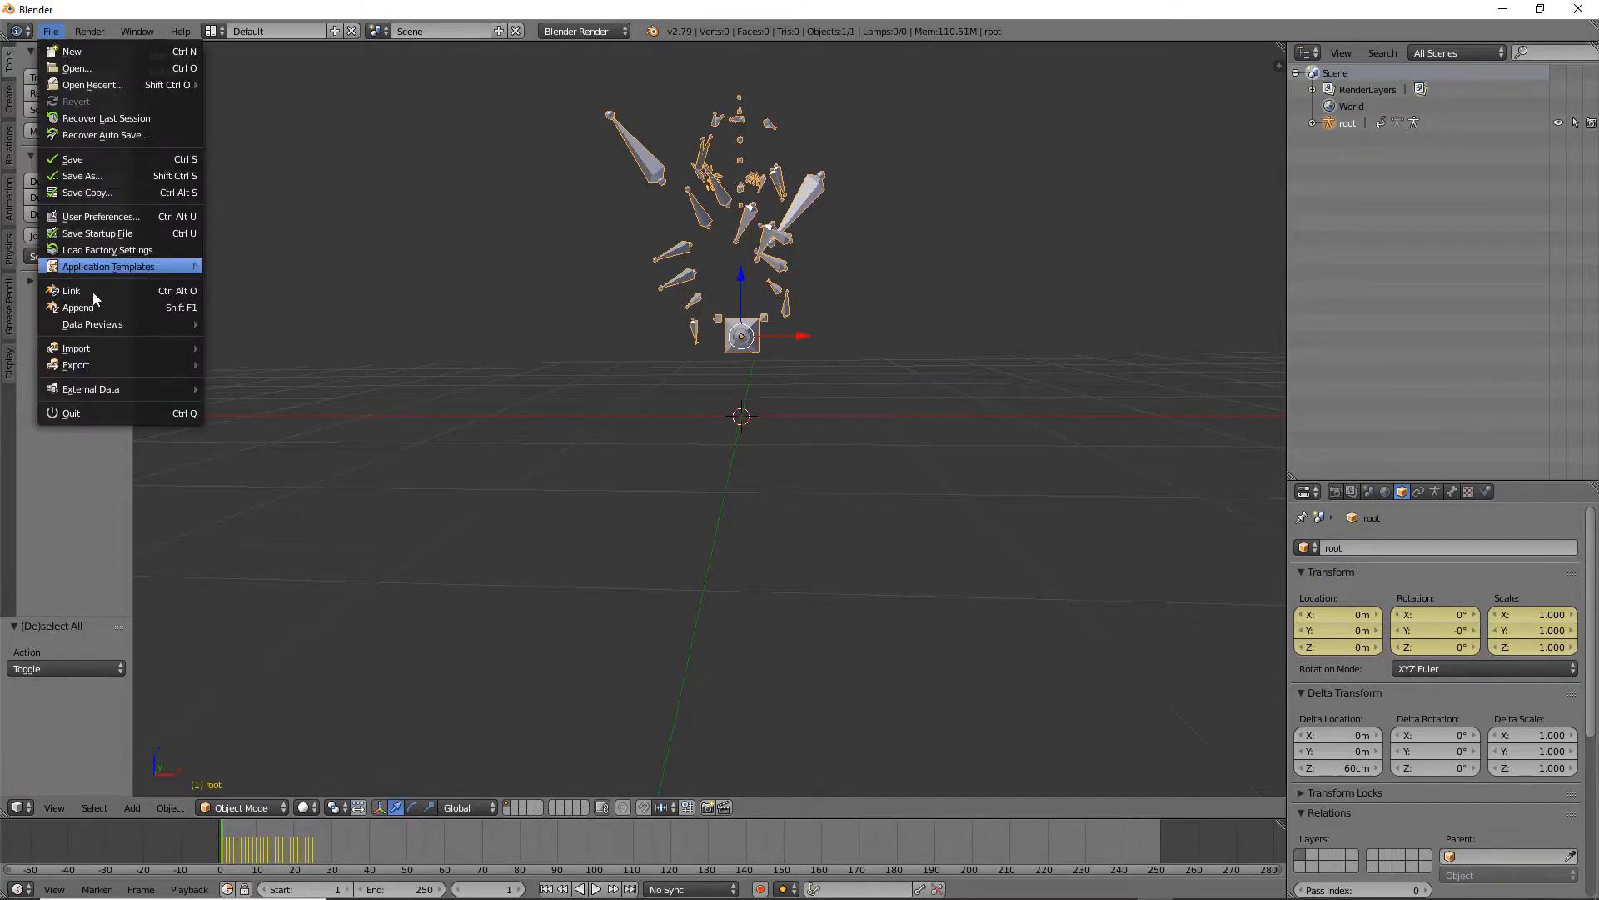
mouse_move(79, 365)
click(252, 411)
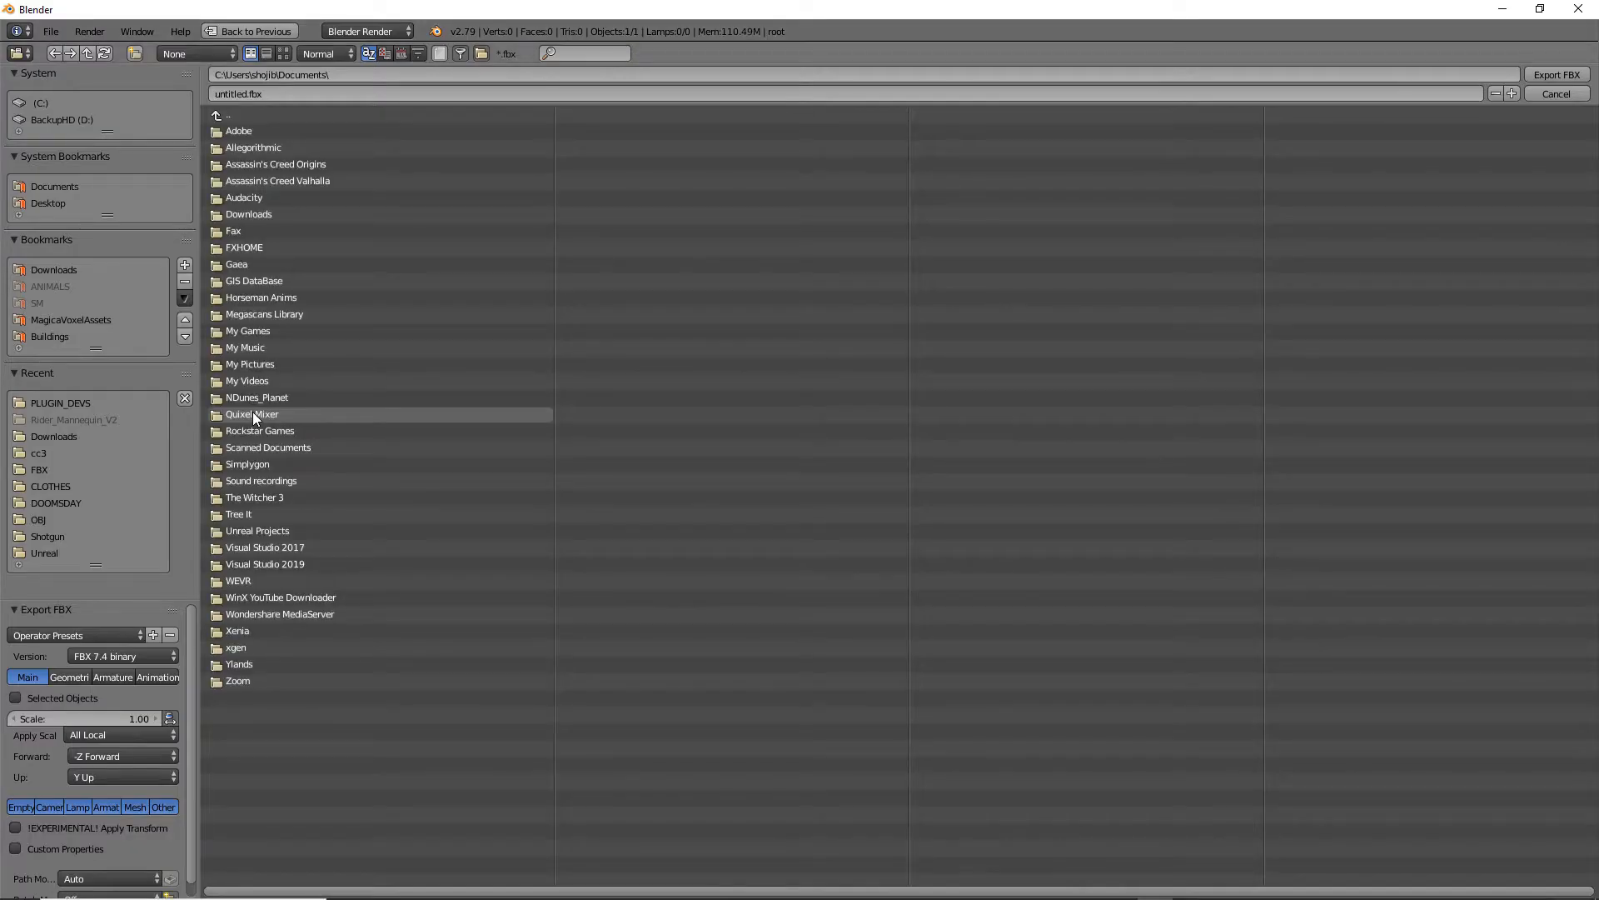
click(108, 807)
click(66, 693)
click(52, 403)
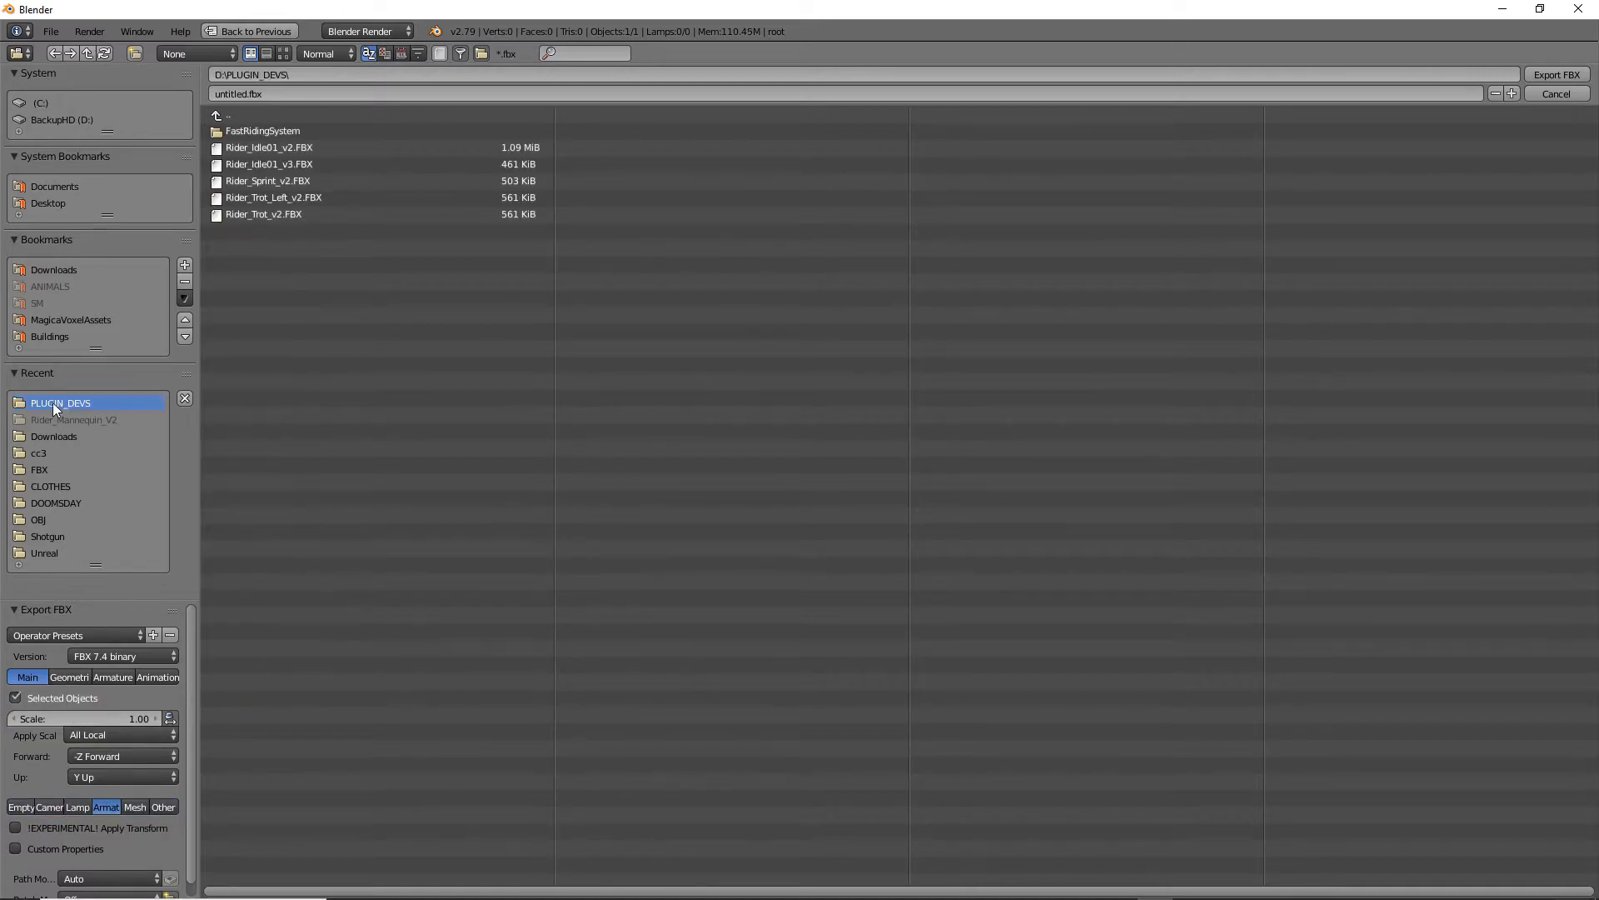
click(269, 214)
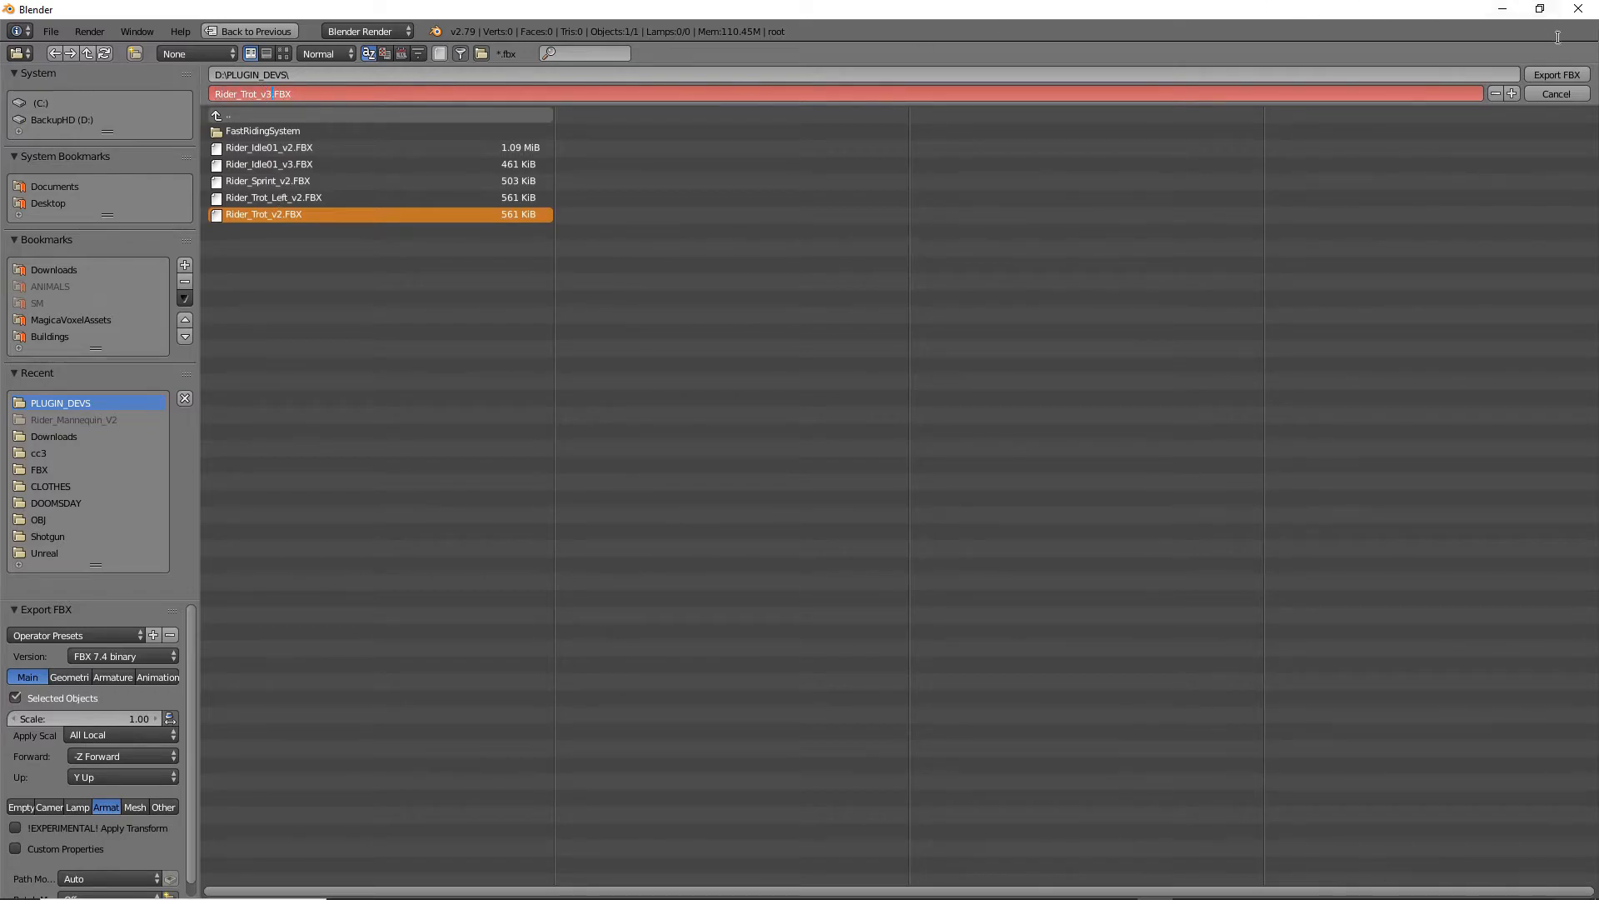
click(1563, 75)
- Start a new scene and import Rider_Sprint_v2.FBX from the PLUGIN_DEVS folder
click(52, 31)
click(67, 48)
click(71, 63)
click(51, 31)
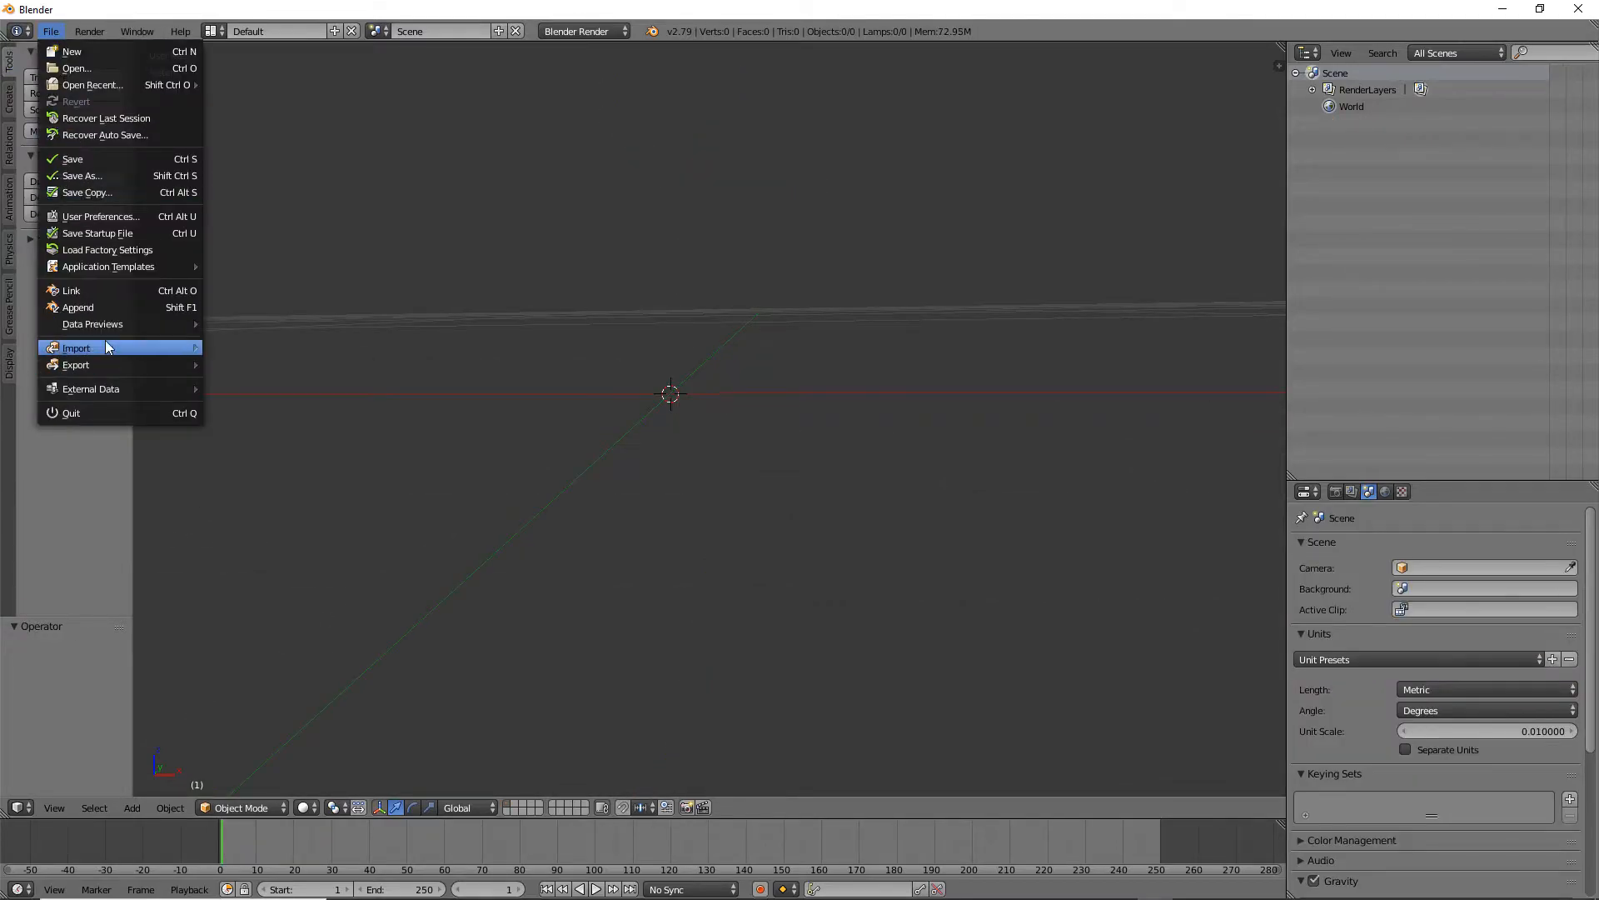
mouse_move(140, 357)
click(250, 397)
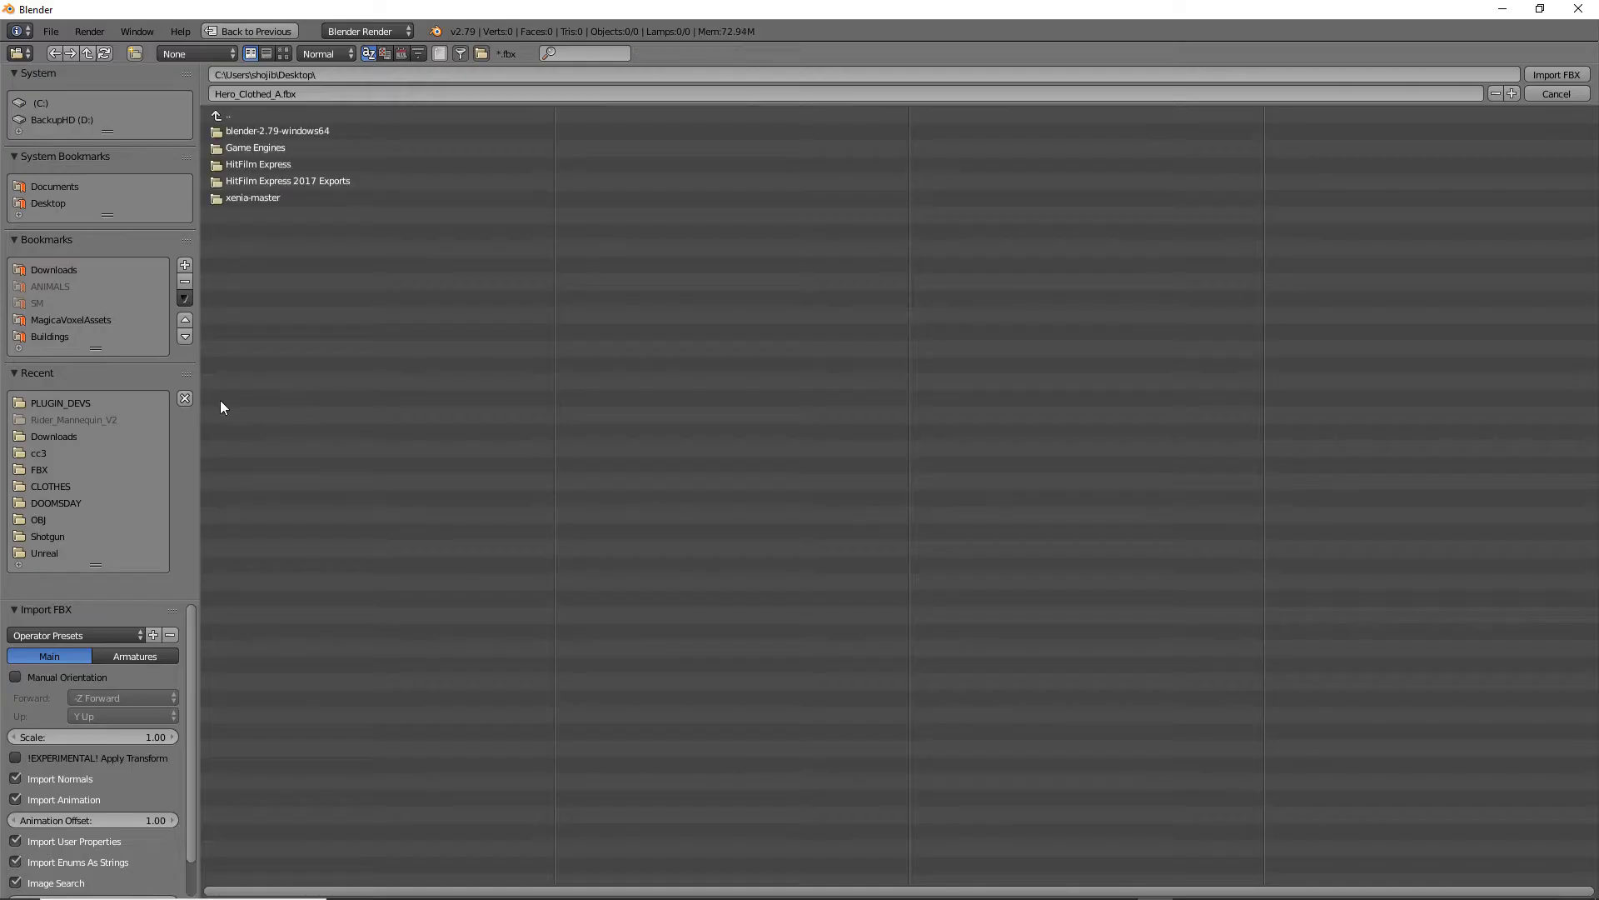
click(61, 397)
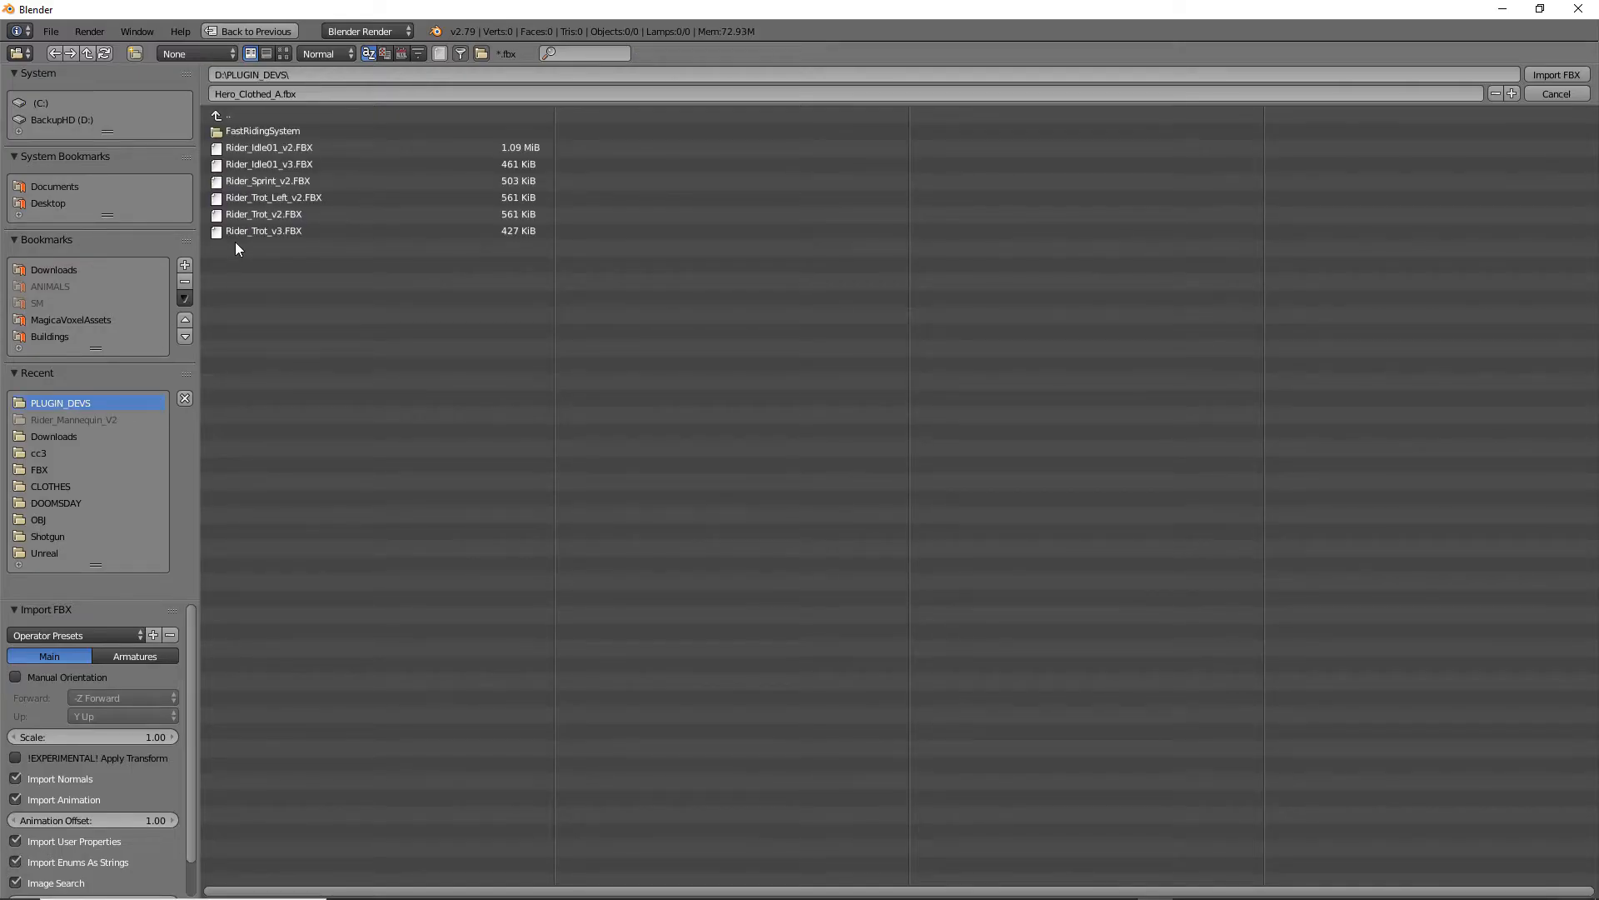
double_click(268, 183)
scroll(1039, 525, down, 6)
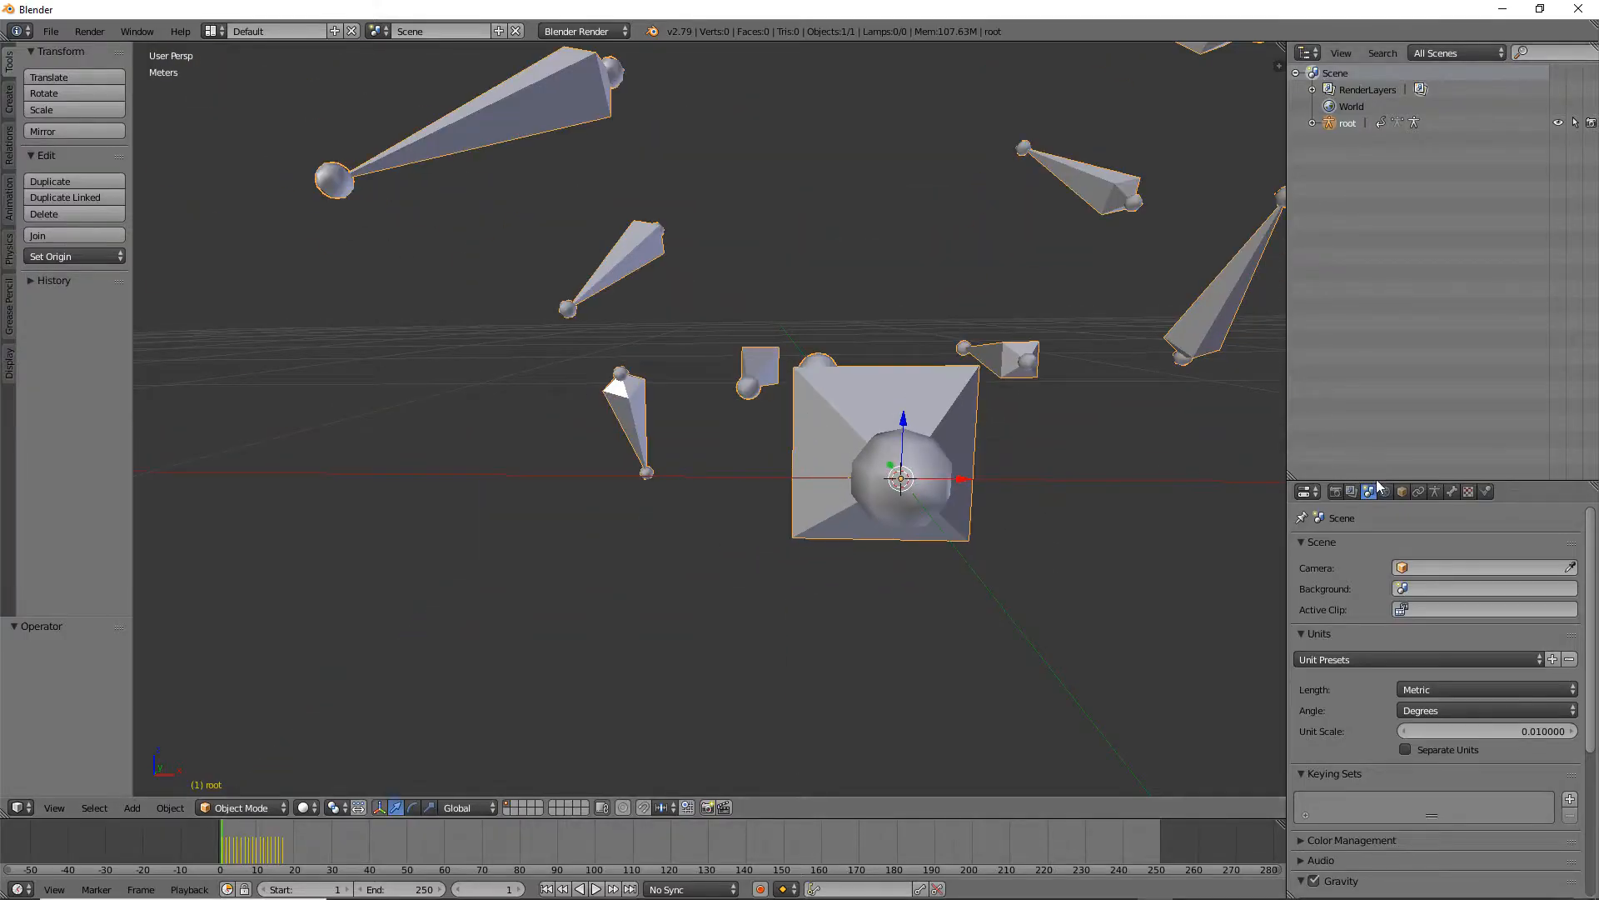
- Set the root armature's Z location to 60 cm
click(1402, 491)
click(1351, 648)
text(6)
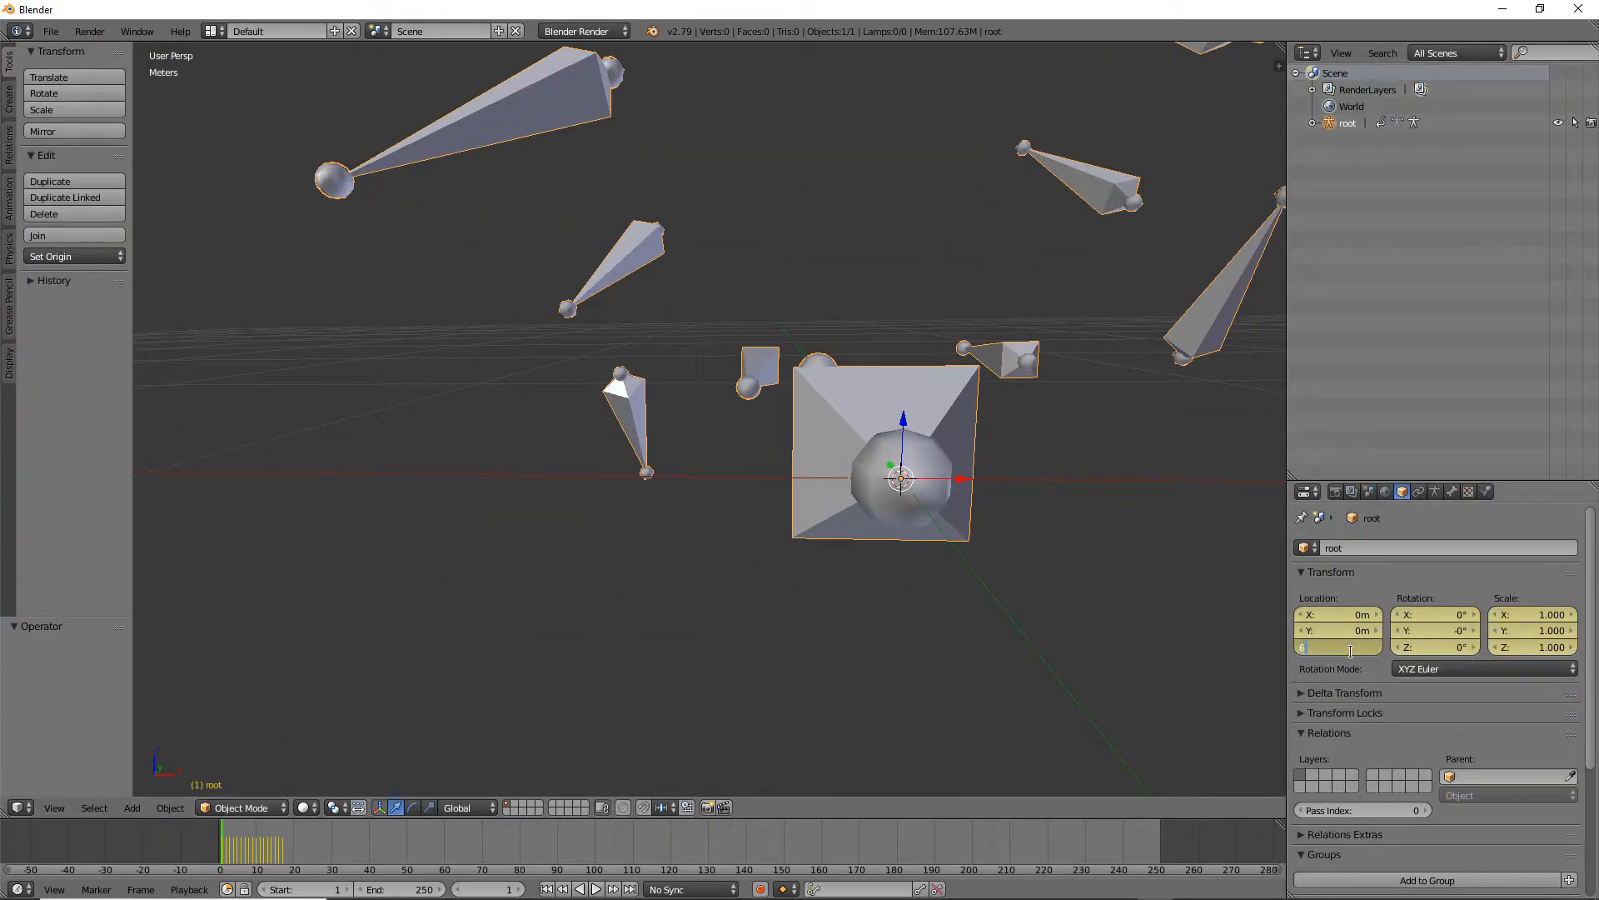
text(0cm)
key(Return)
- Apply the root armature's location to deltas and keep the armature selected
scroll(811, 447, down, 5)
key(a)
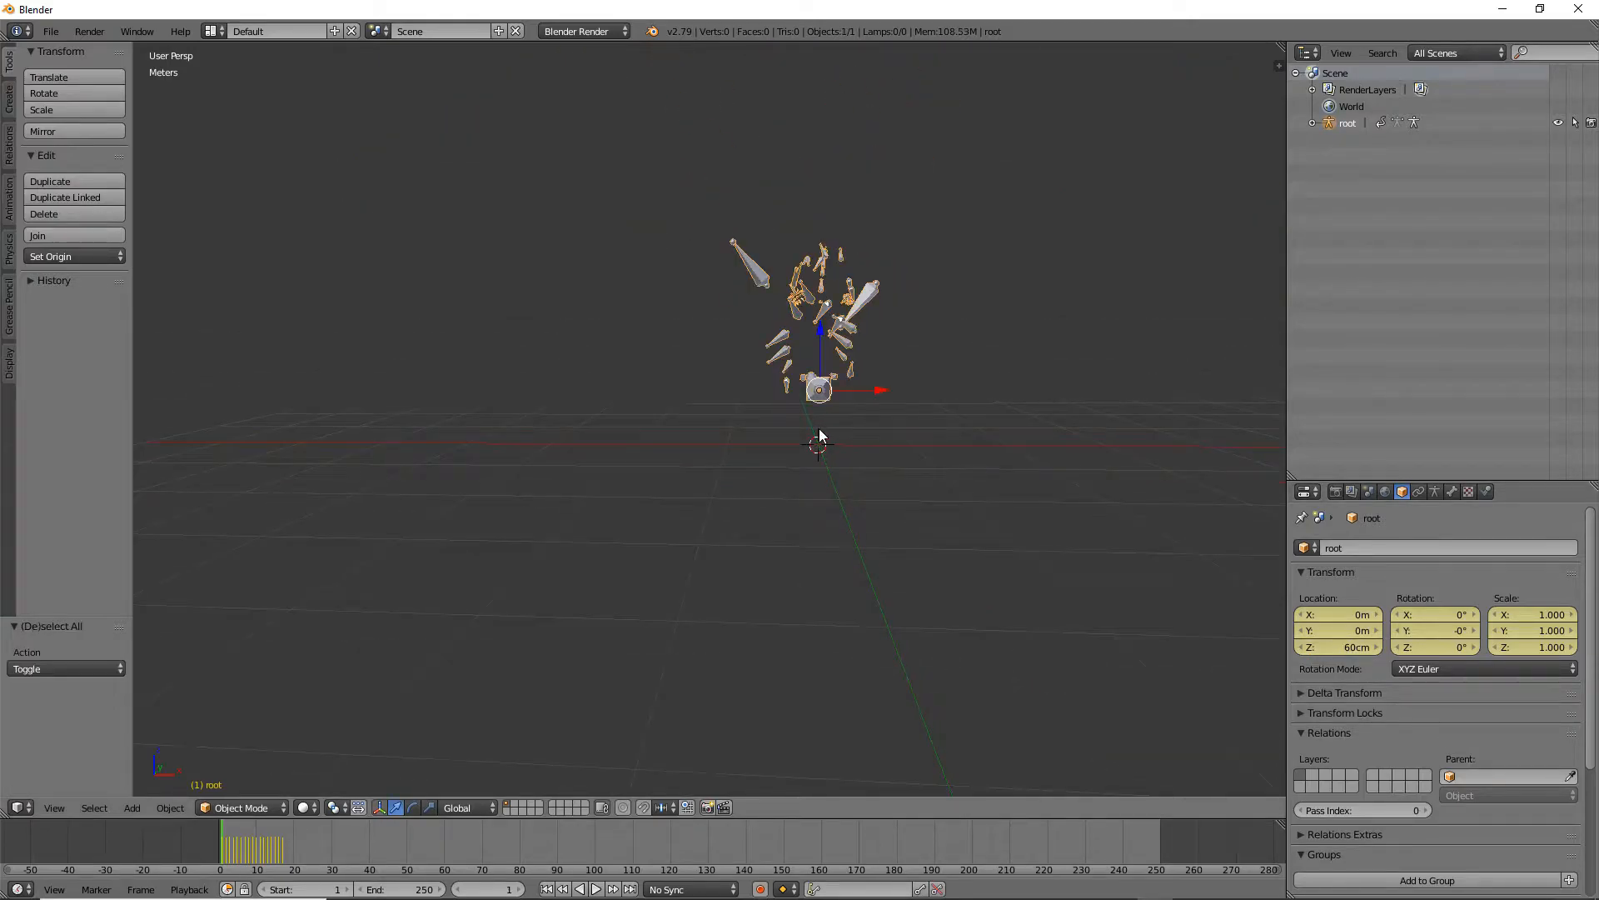
key(ctrl+a)
click(821, 431)
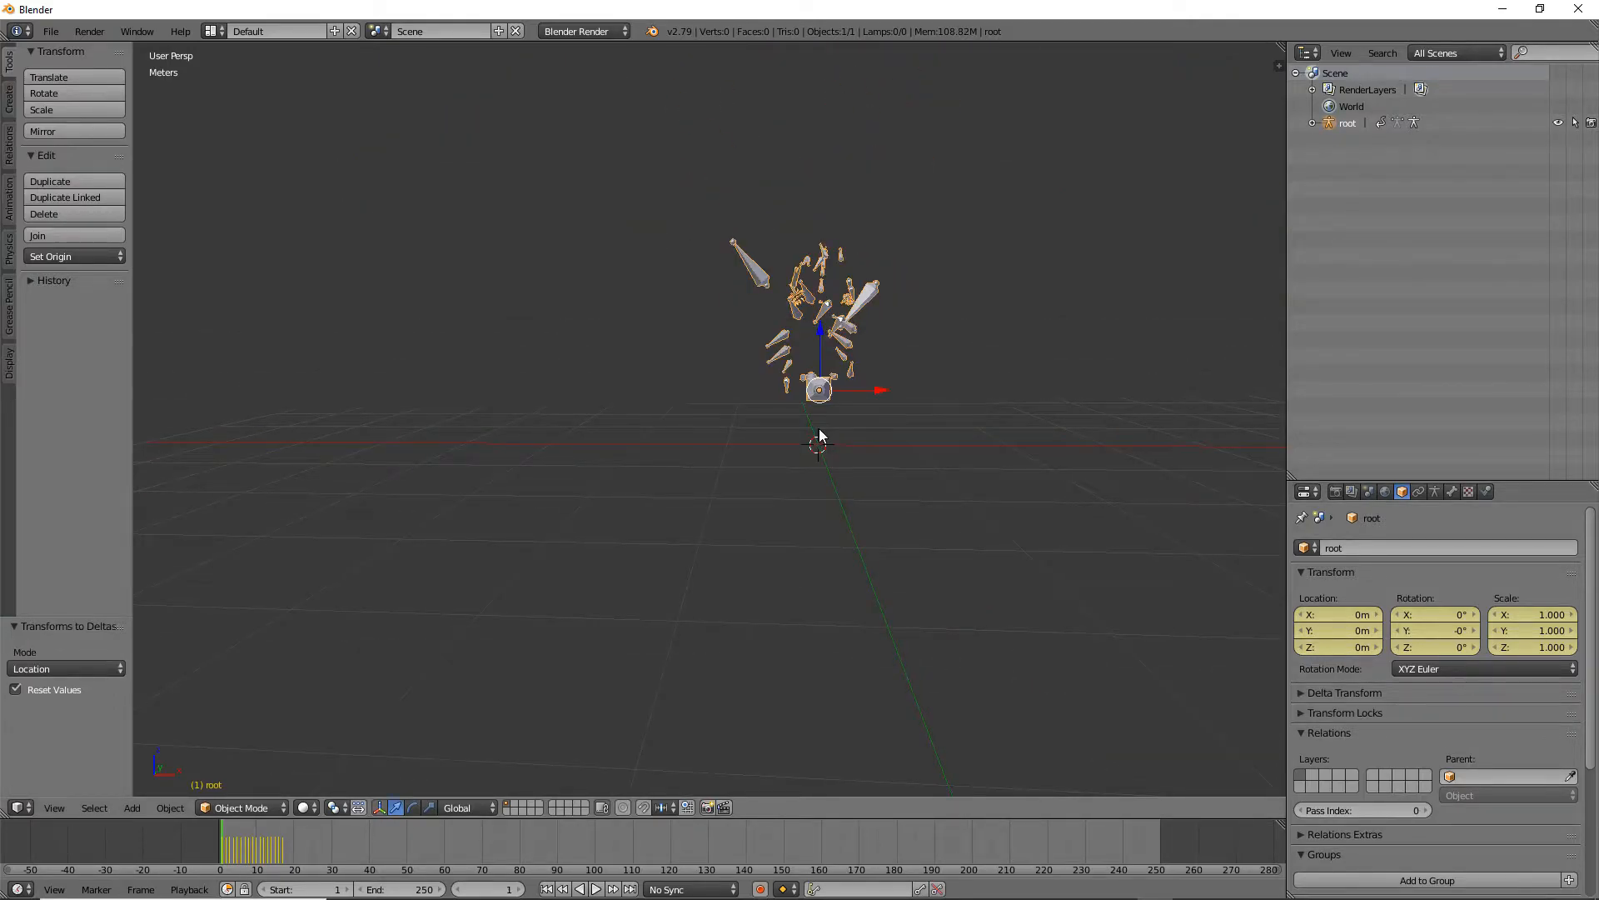
key(a)
key(a)
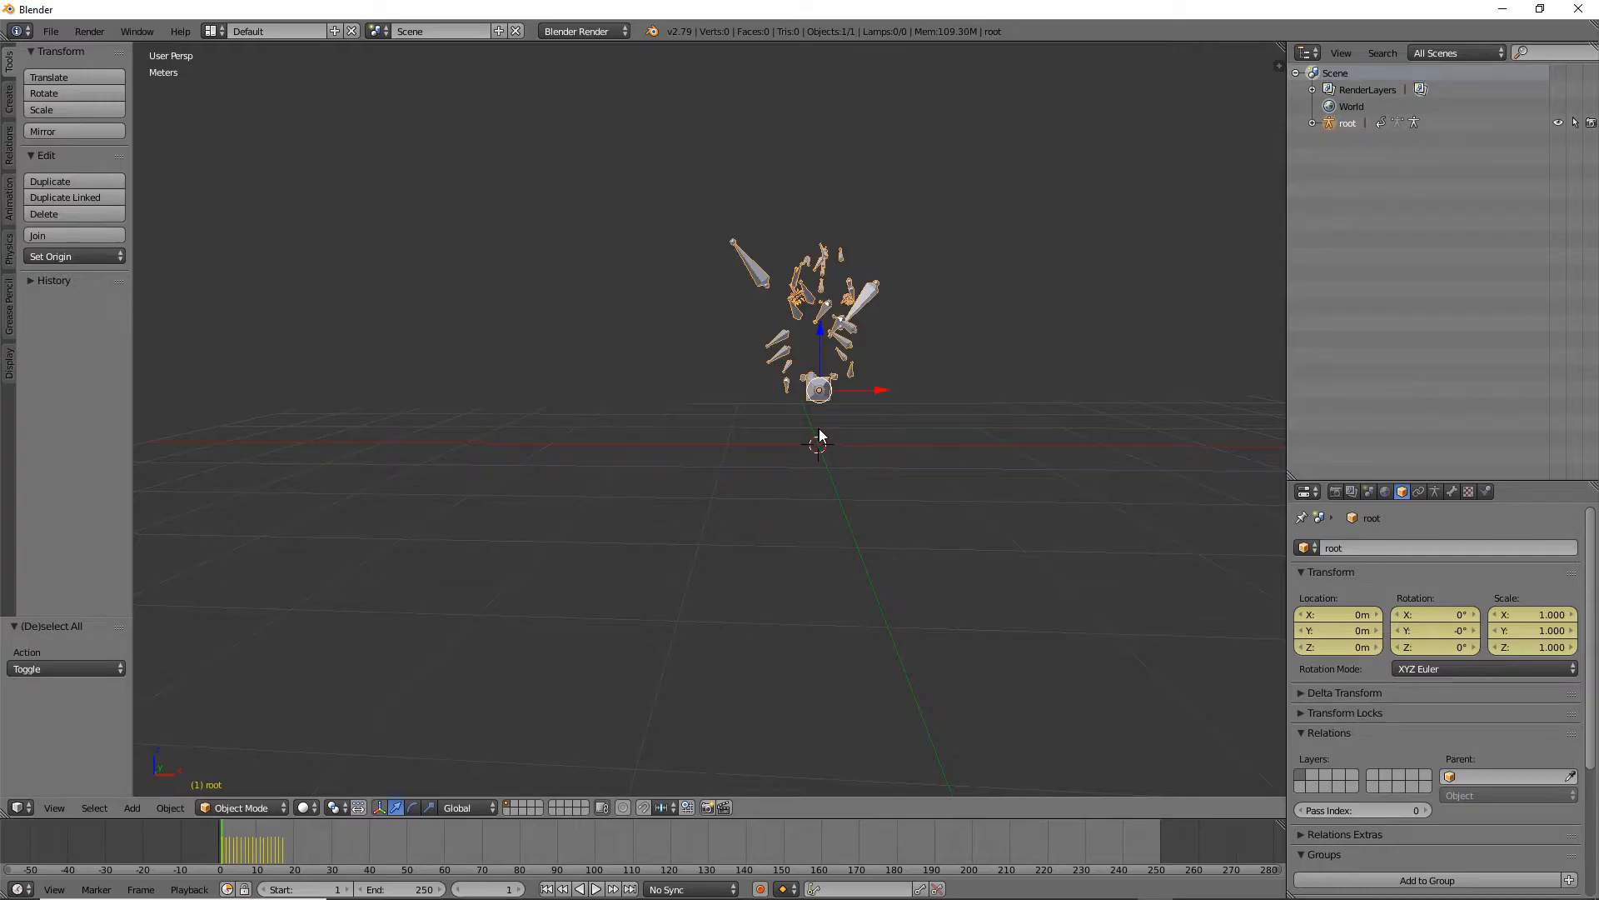
- Export the selected armature, with only the Armature type, as Rider_Sprint_v3.FBX in the PLUGIN_DEVS folder
click(50, 30)
mouse_move(99, 367)
click(280, 420)
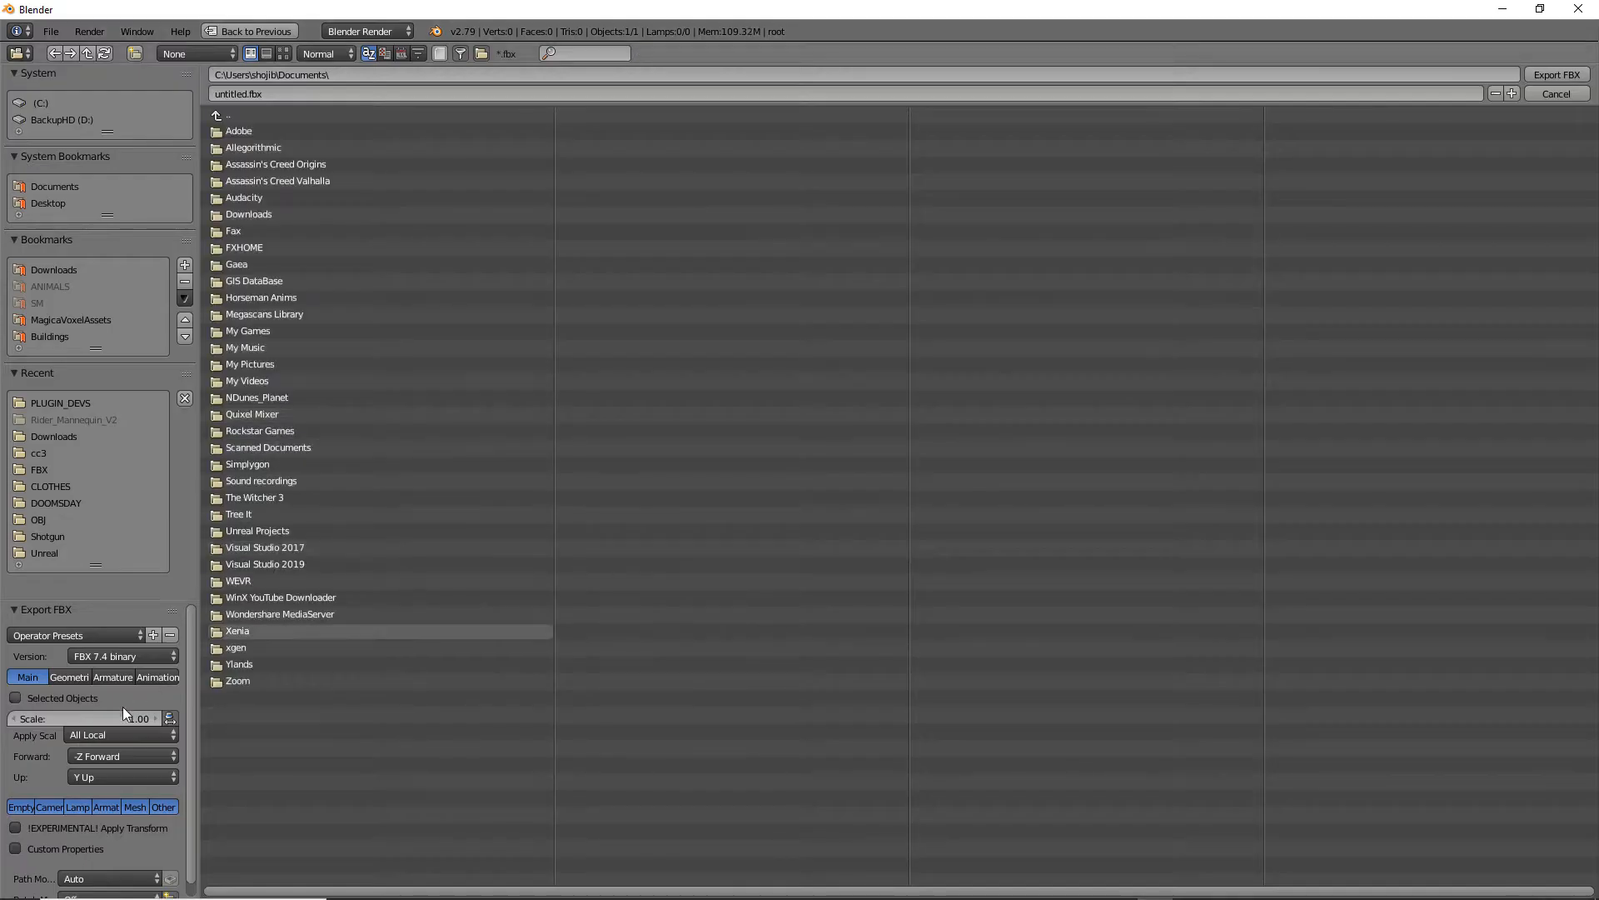
click(106, 806)
click(57, 405)
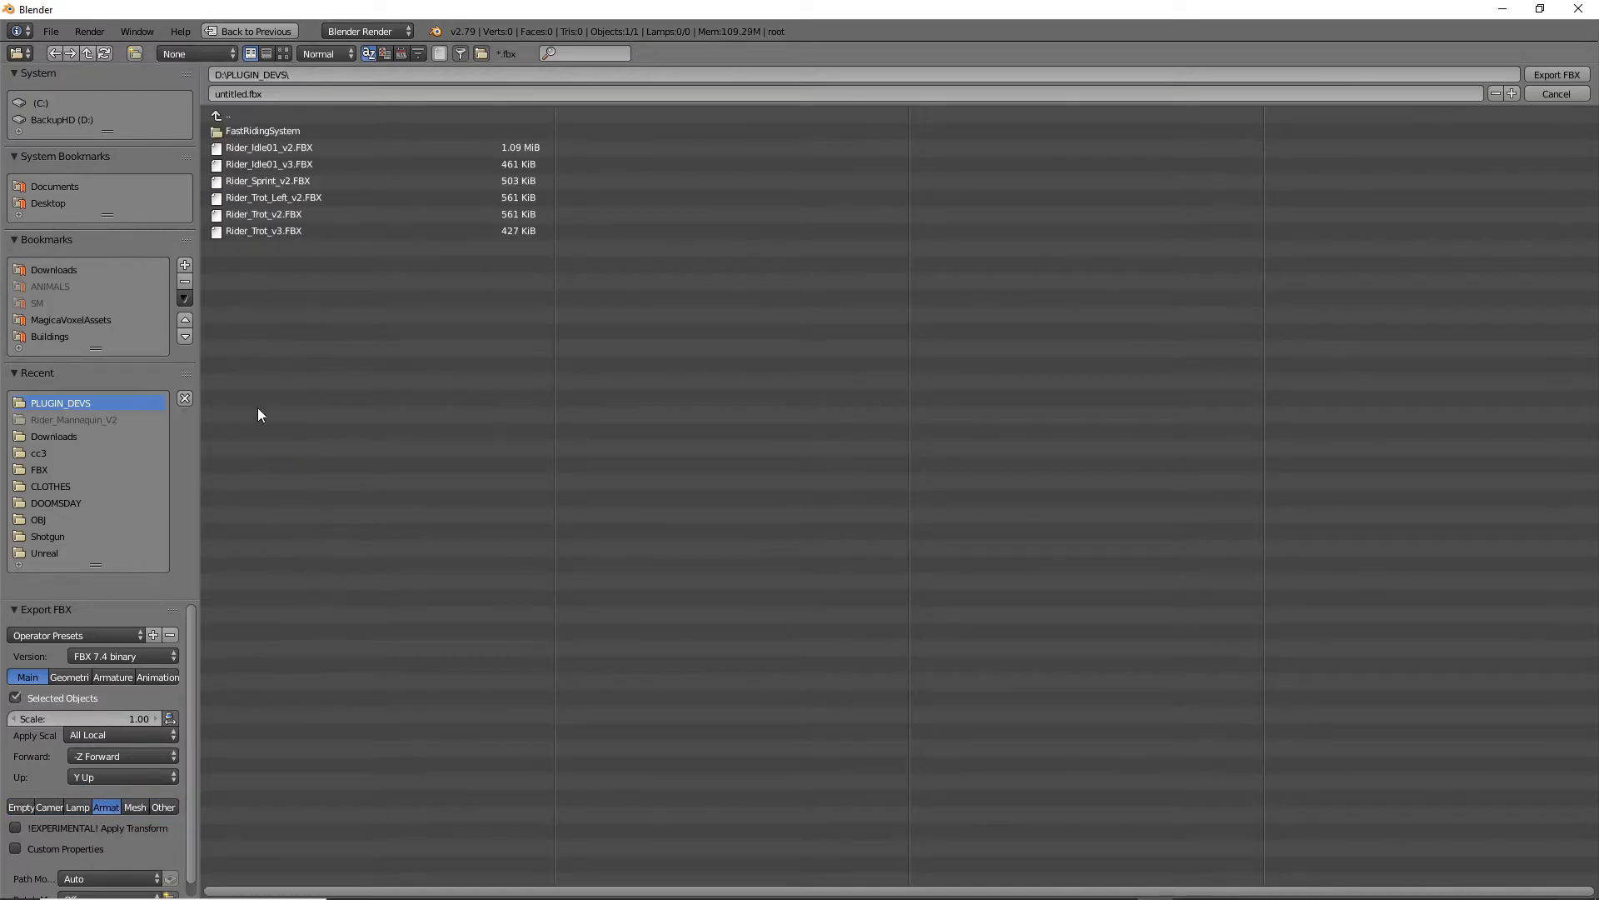
click(282, 183)
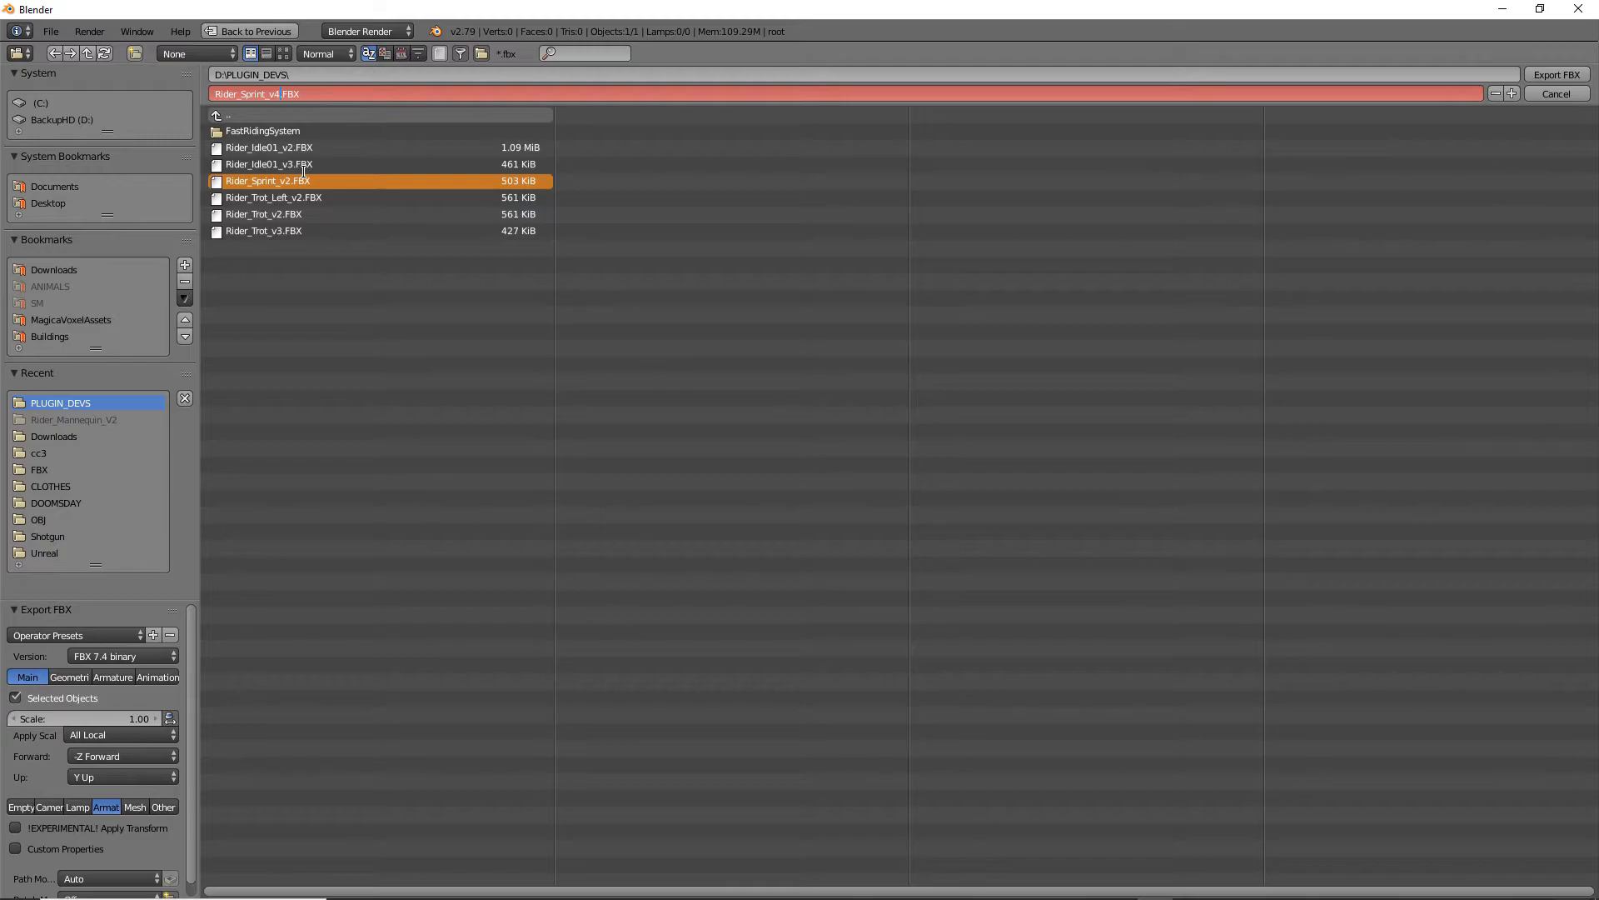
click(1529, 75)
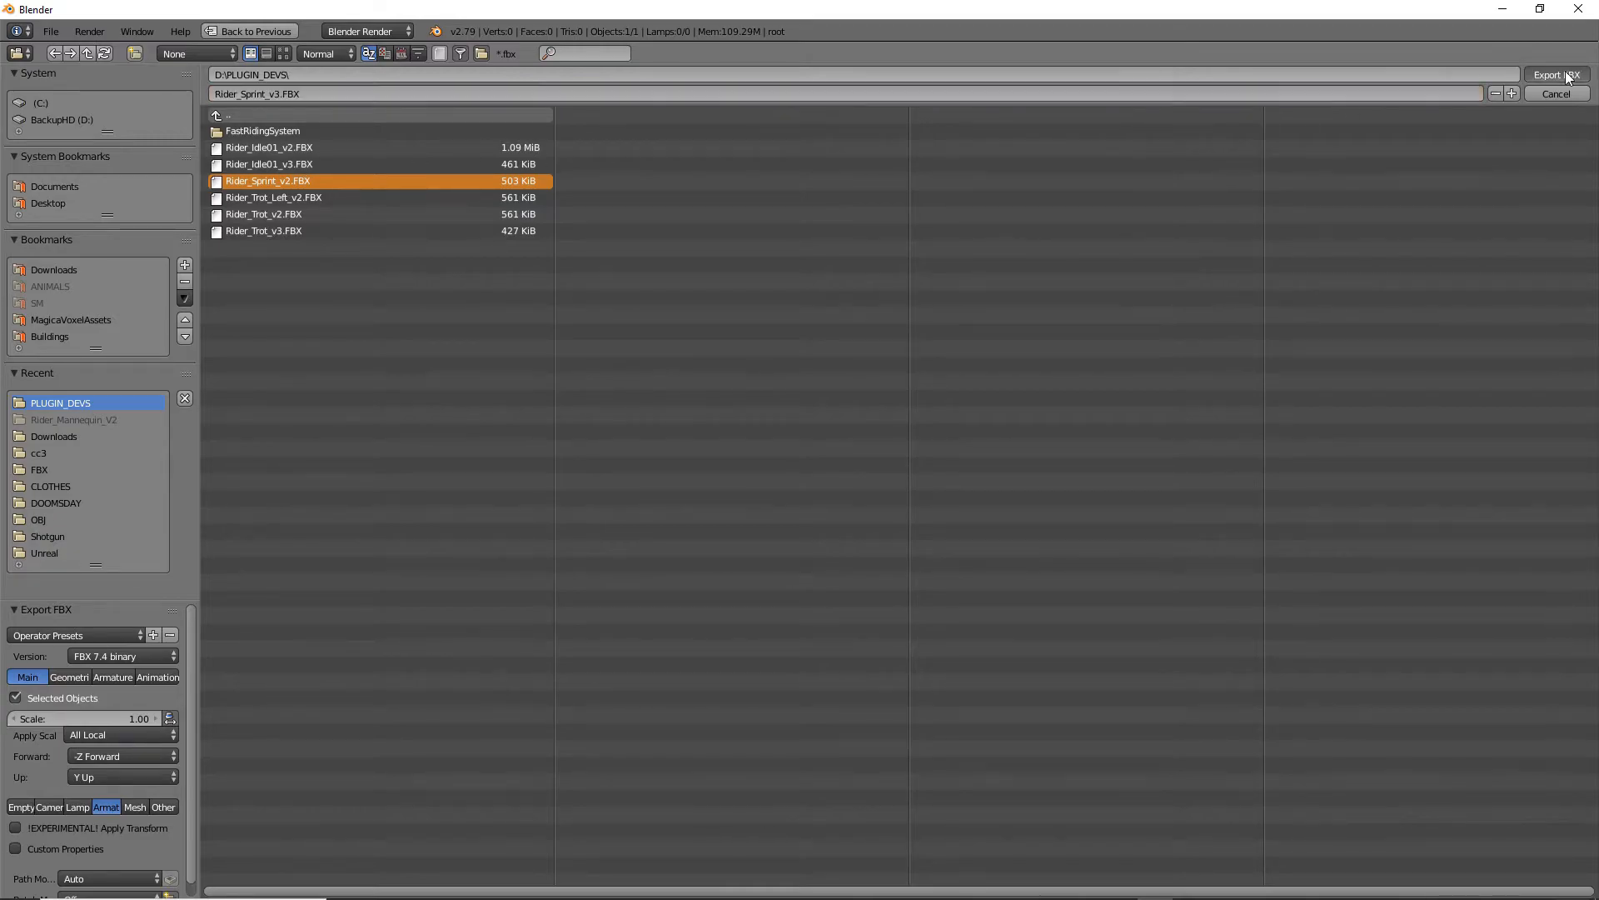
- Switch to Unreal and import Rider_Trot_v3 and Rider_Sprint_v3 into HorseAnimsetPro using the UE4_Mannequin_Skeleton from RidingSystem's EpicsFreeAssets
click(1508, 8)
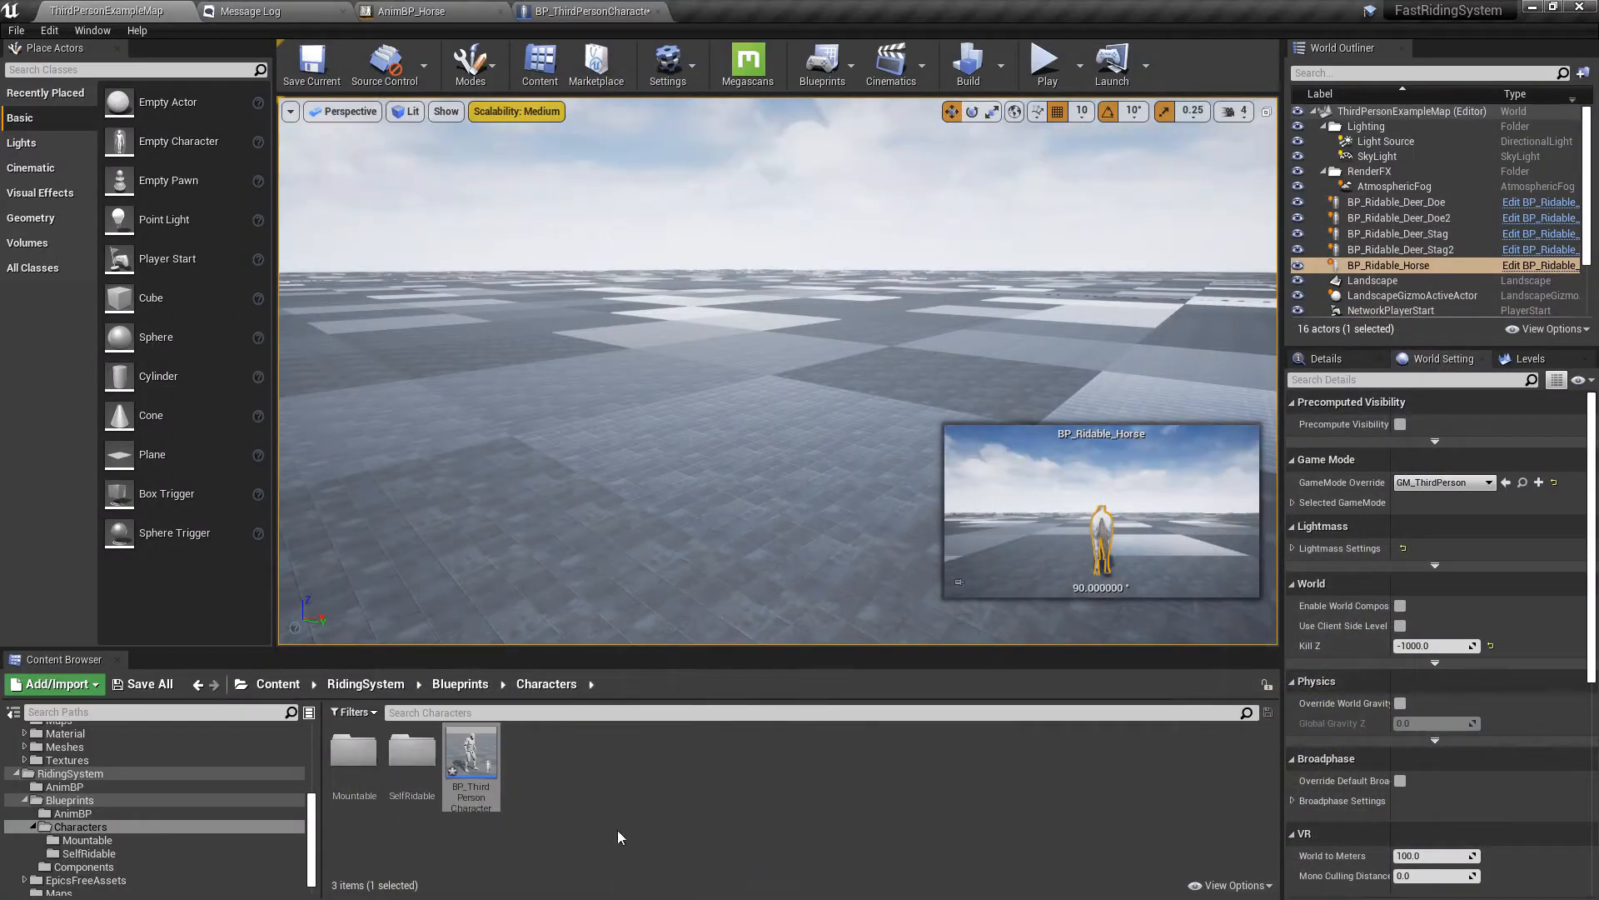
click(76, 775)
scroll(95, 791, up, 5)
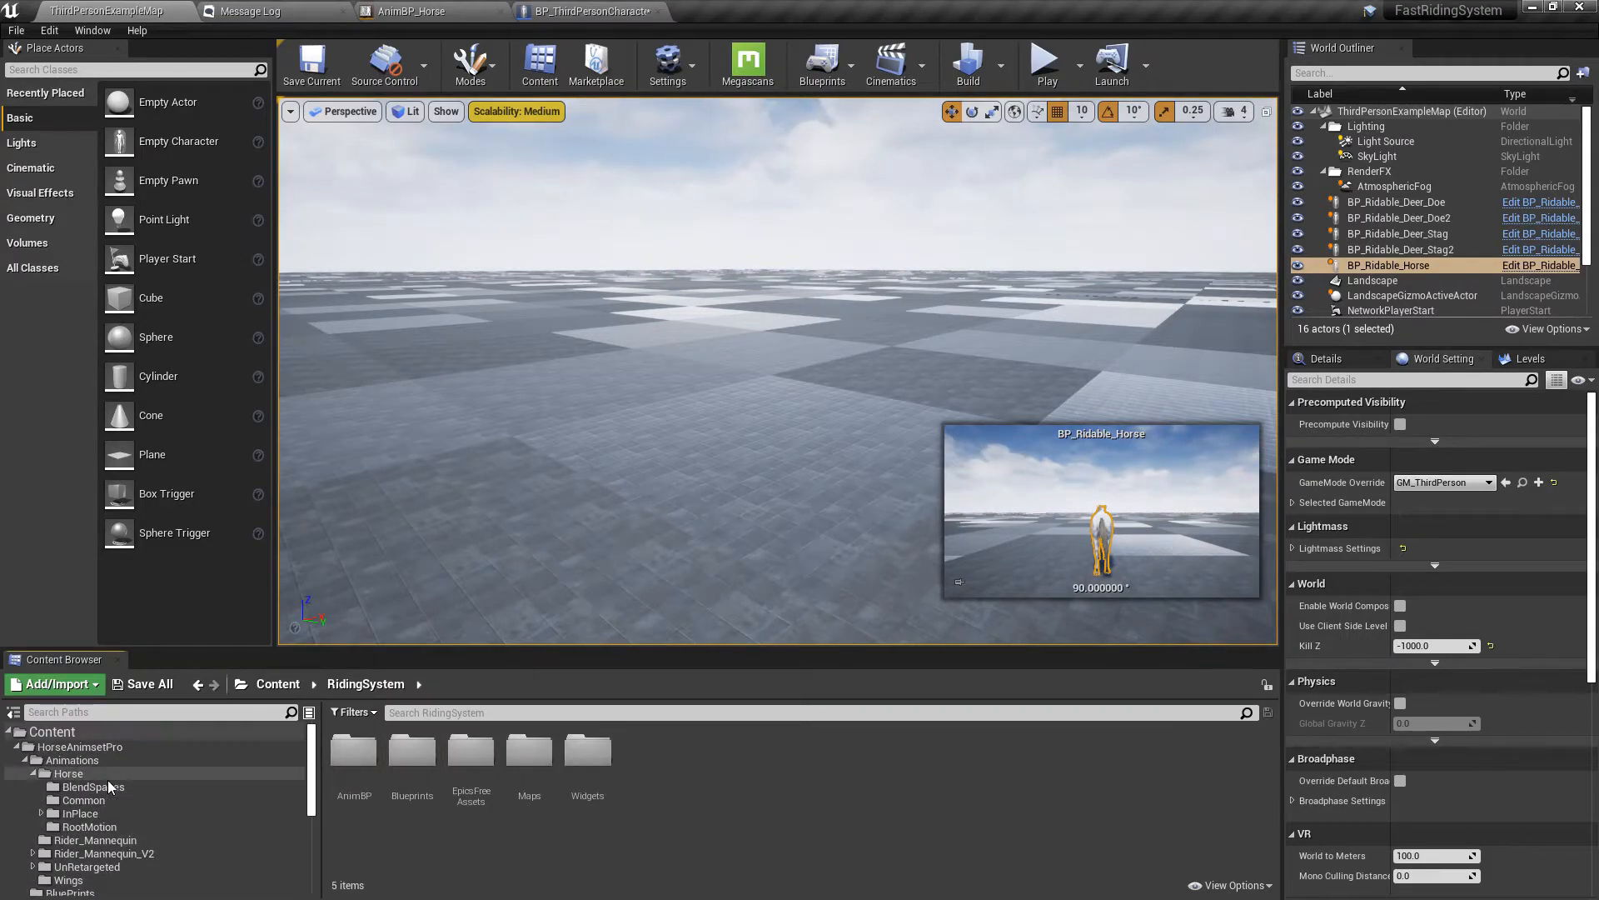
click(111, 748)
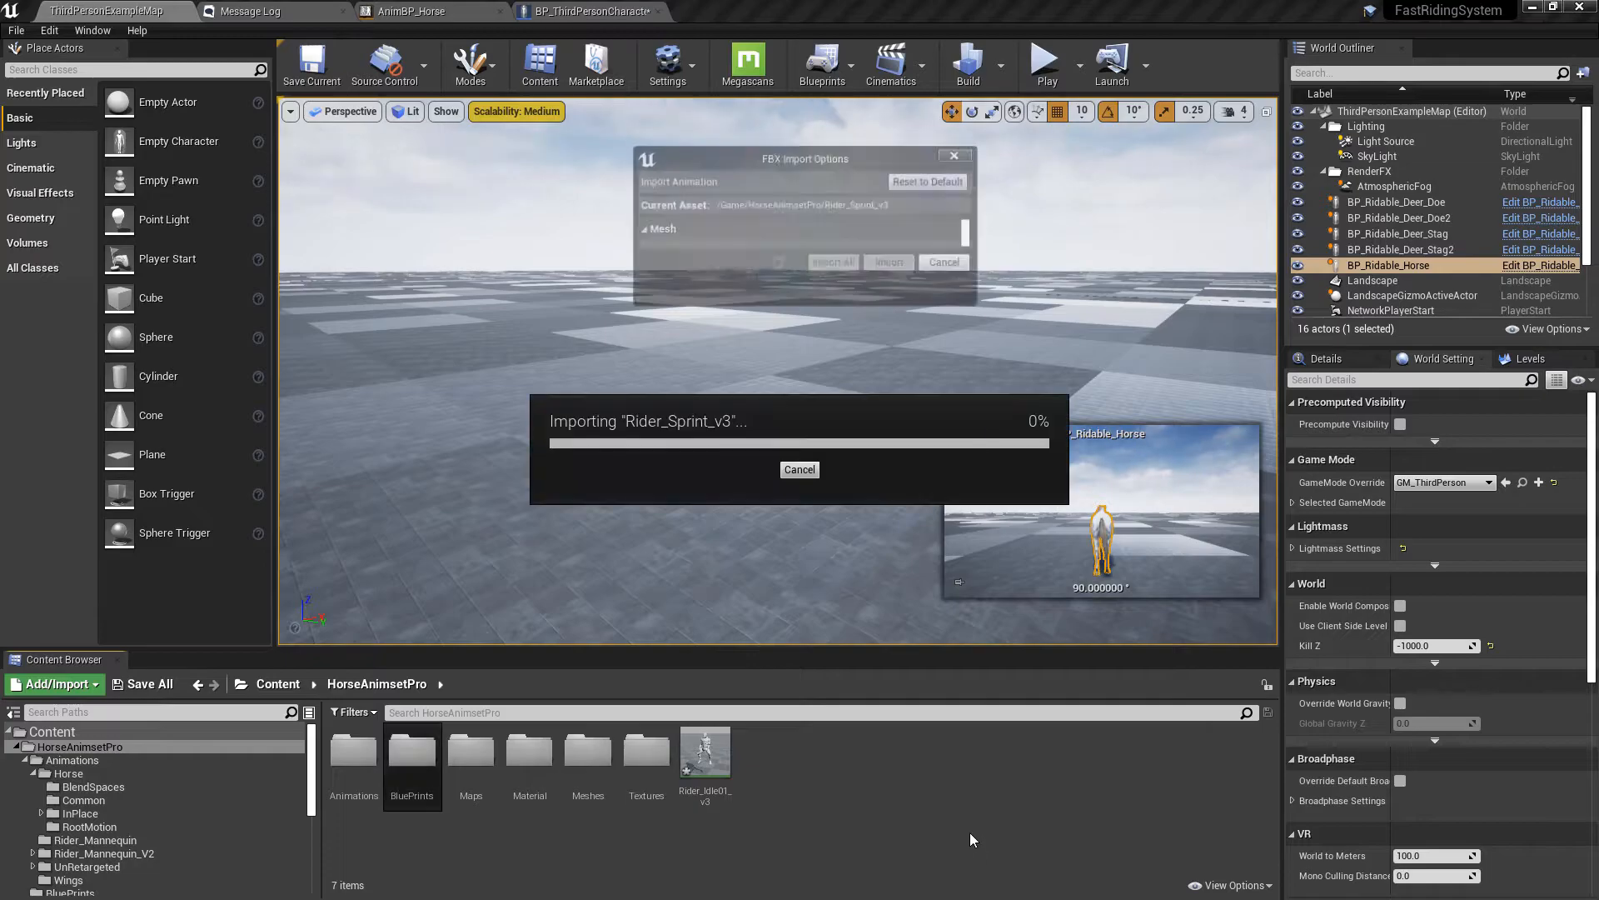
click(838, 260)
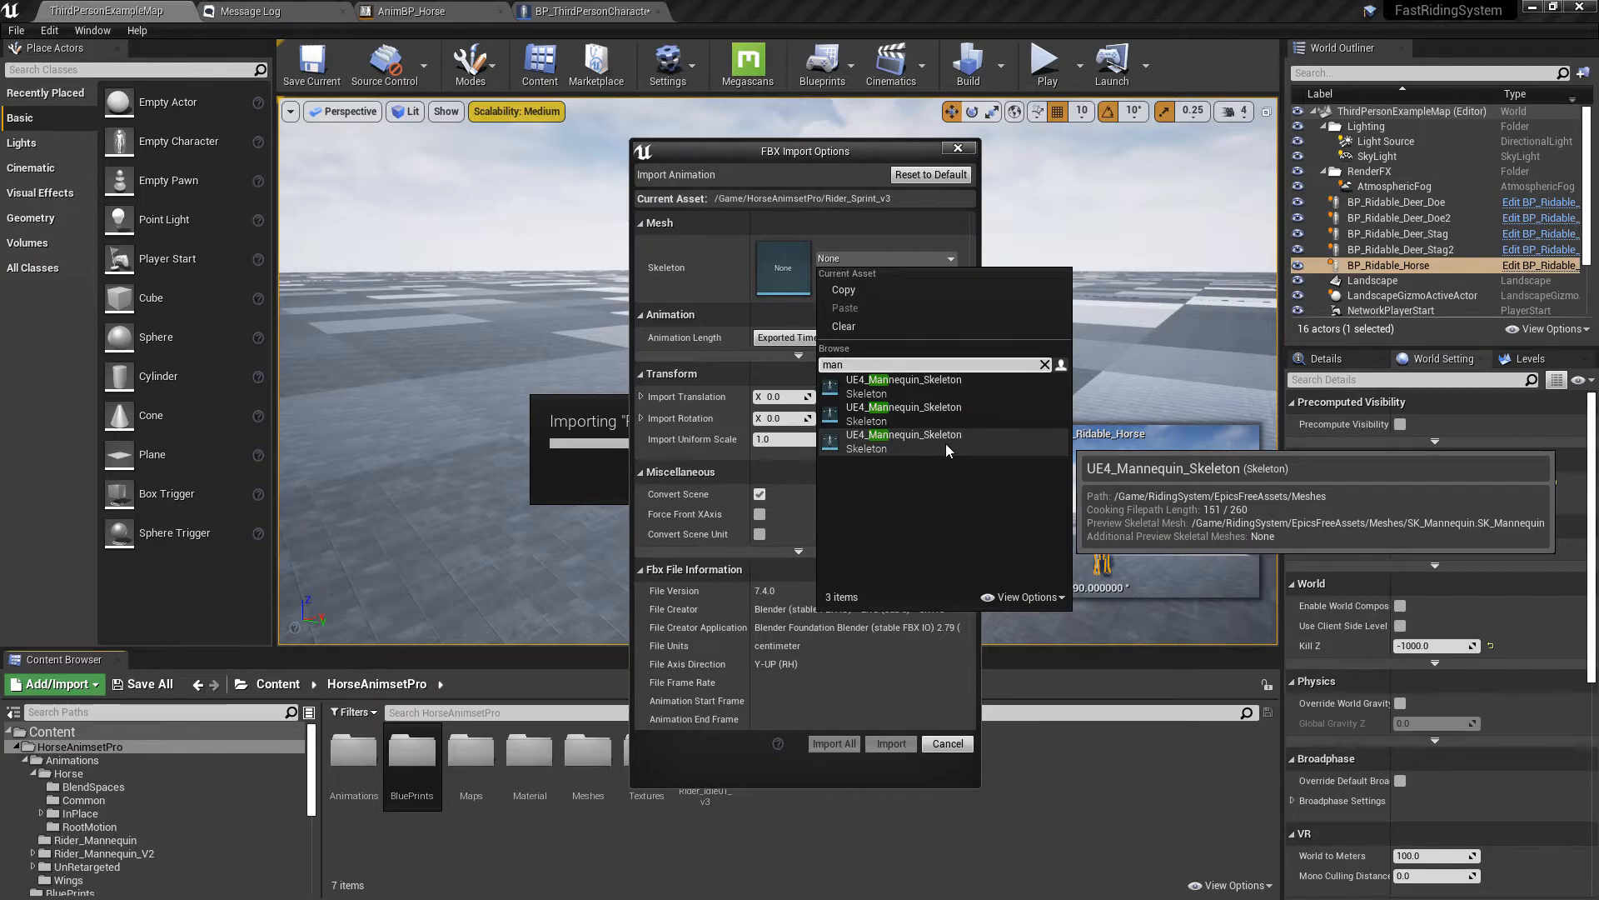
click(946, 443)
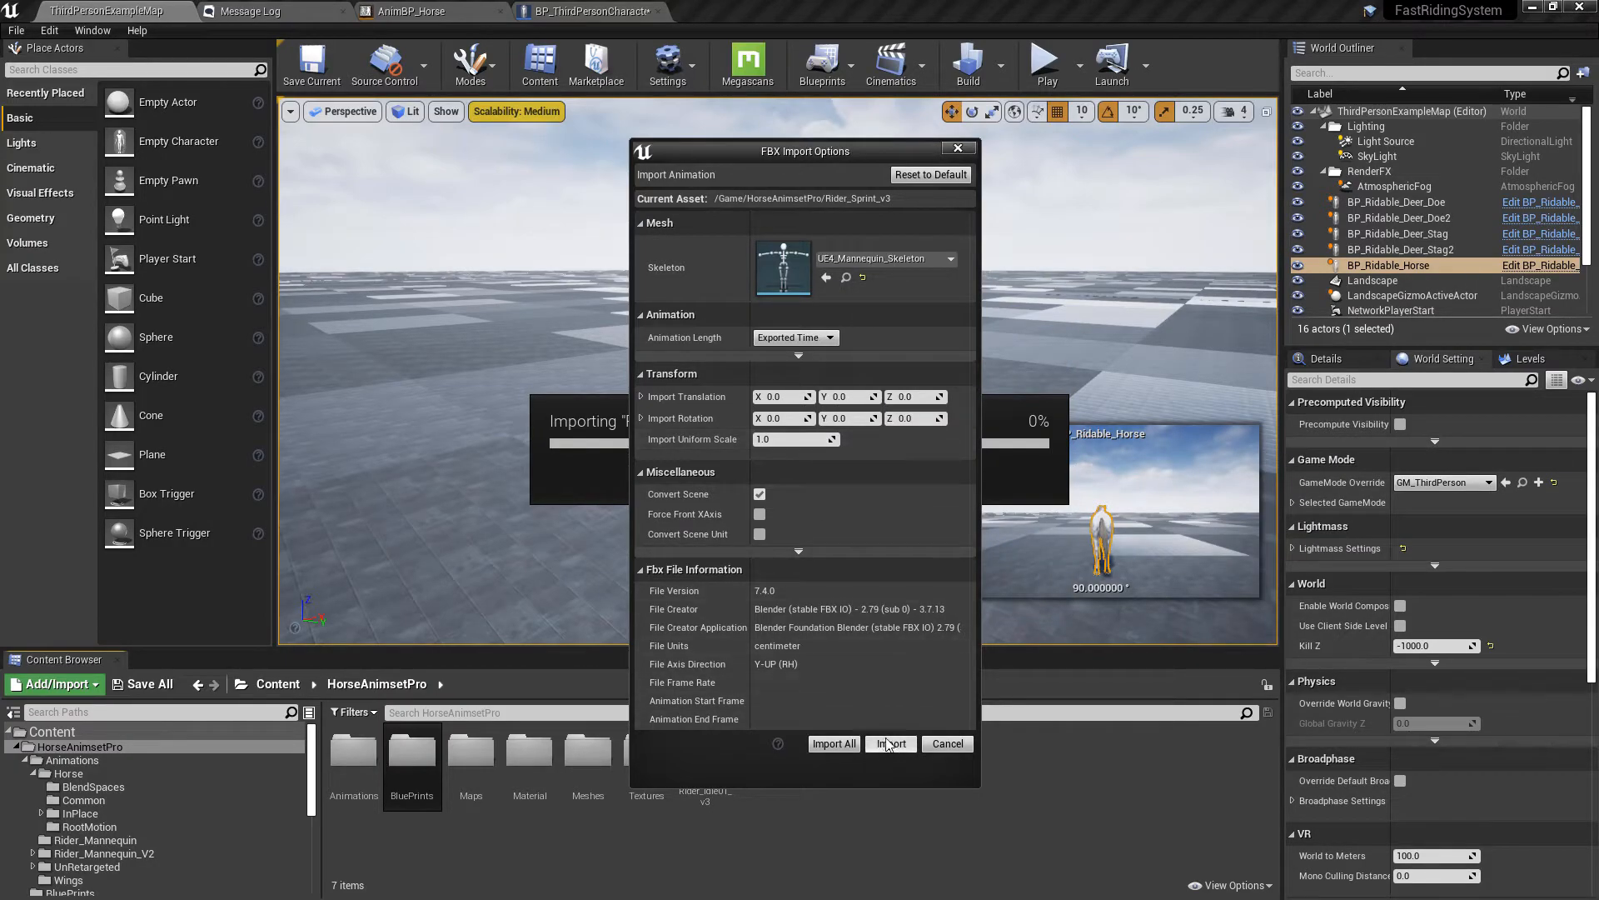
click(833, 744)
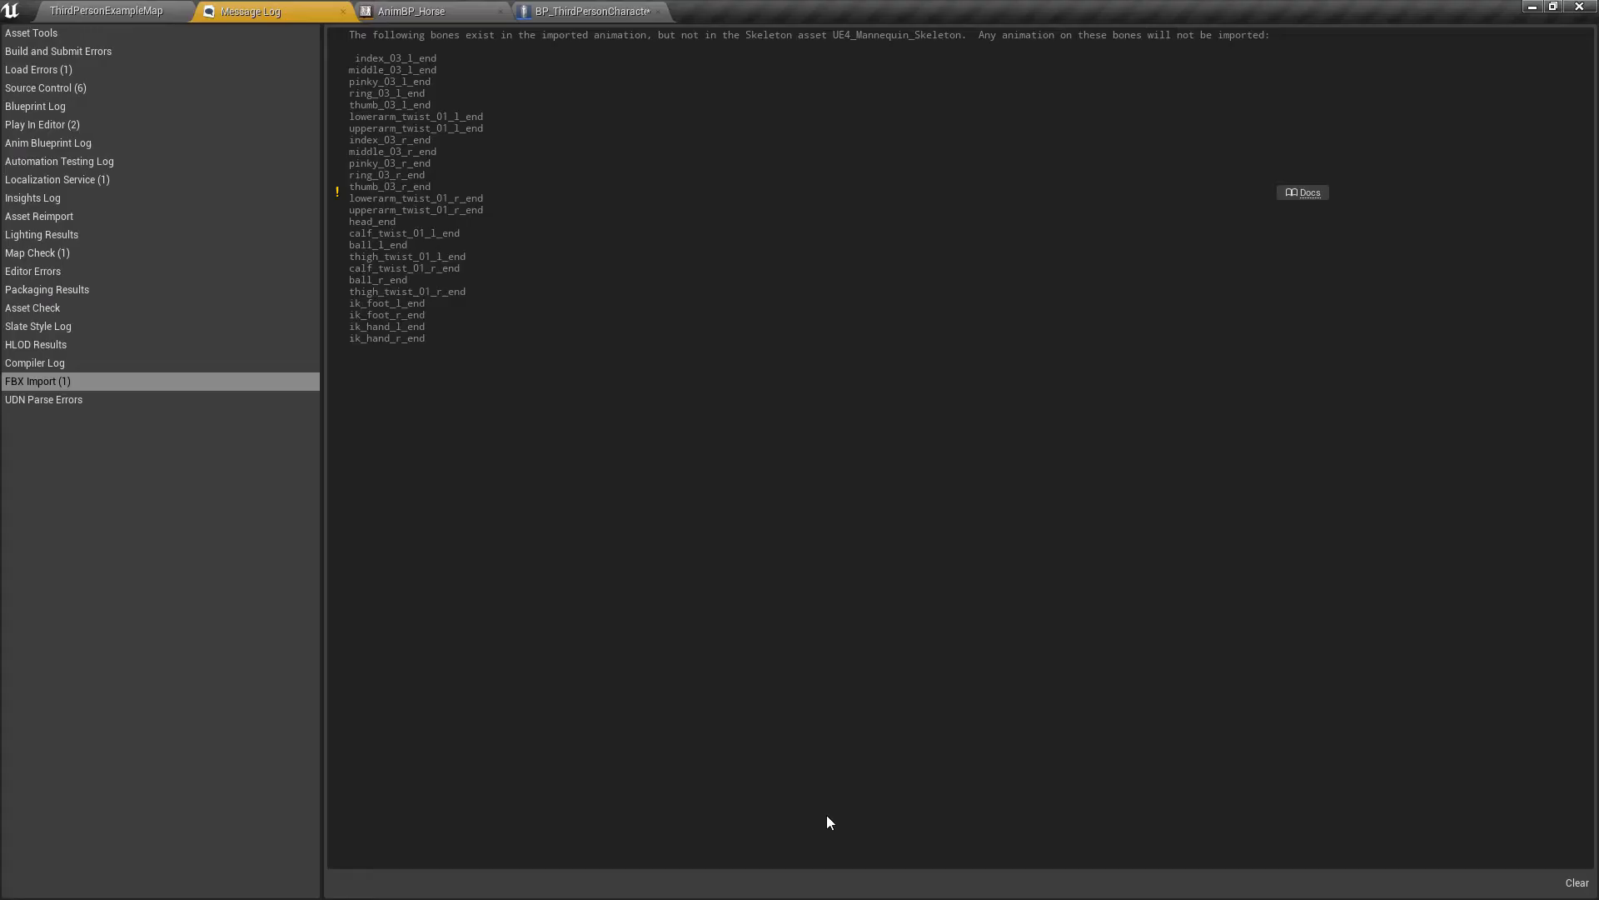
- Close the Message Log and AnimBP_Horse, and bring up the BP_ThirdPersonCharacter blueprint
click(346, 10)
click(318, 9)
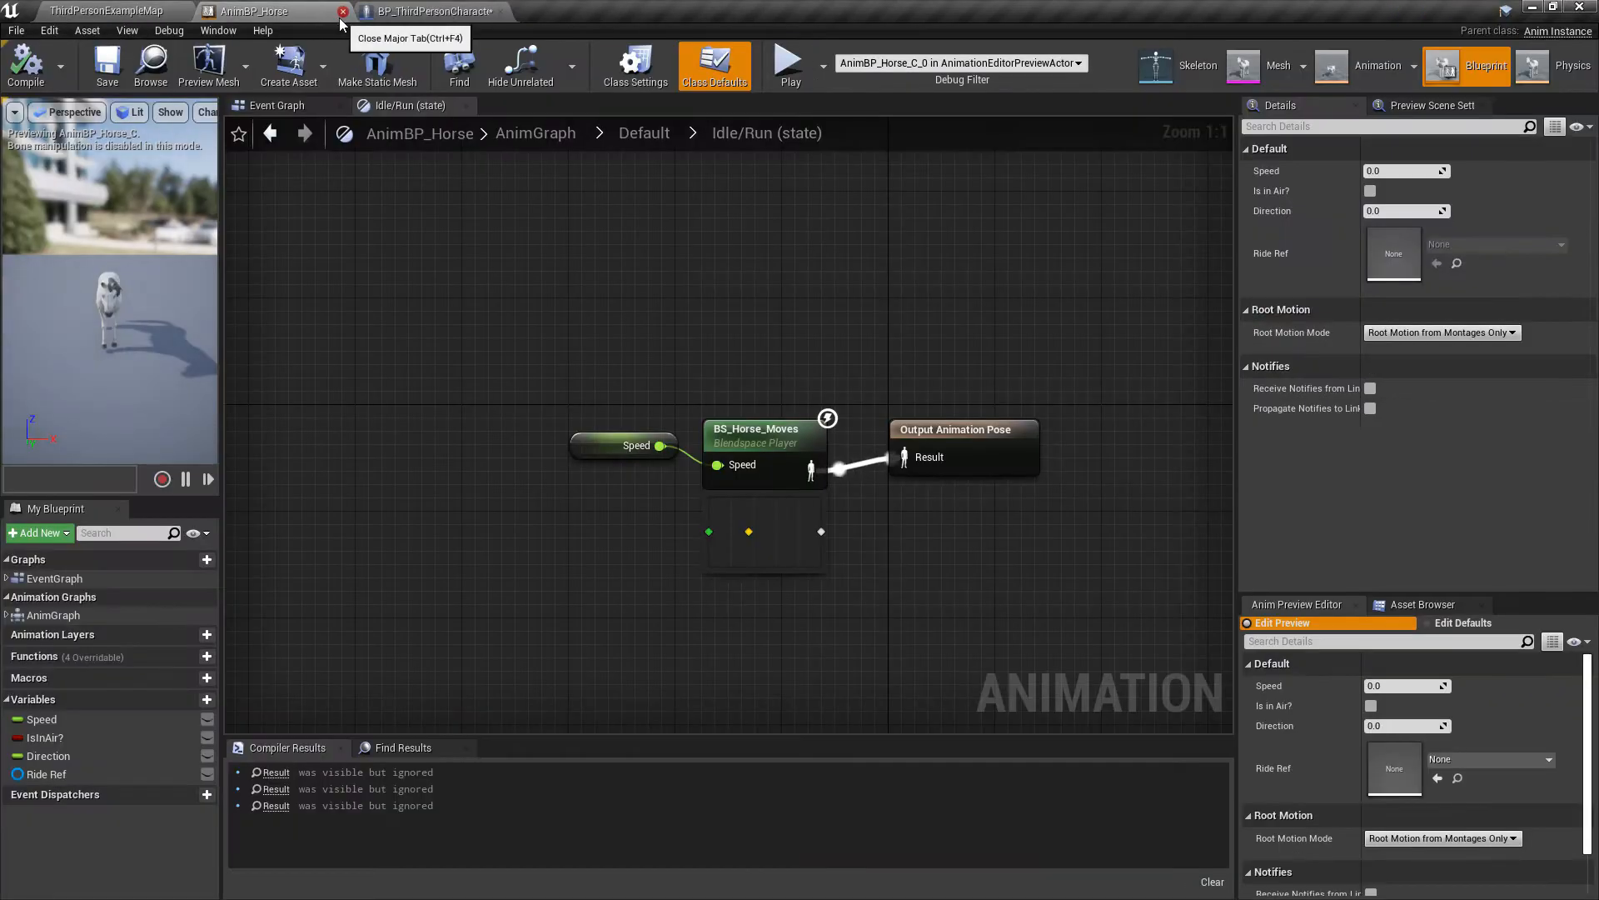
click(346, 11)
click(275, 11)
- Assign Rider_Trot_v3 as the Trot and Rider_Sprint_v3 as the Sprint rider animation in BP_ThirdPersonCharacter, and compile the blueprint
click(1337, 409)
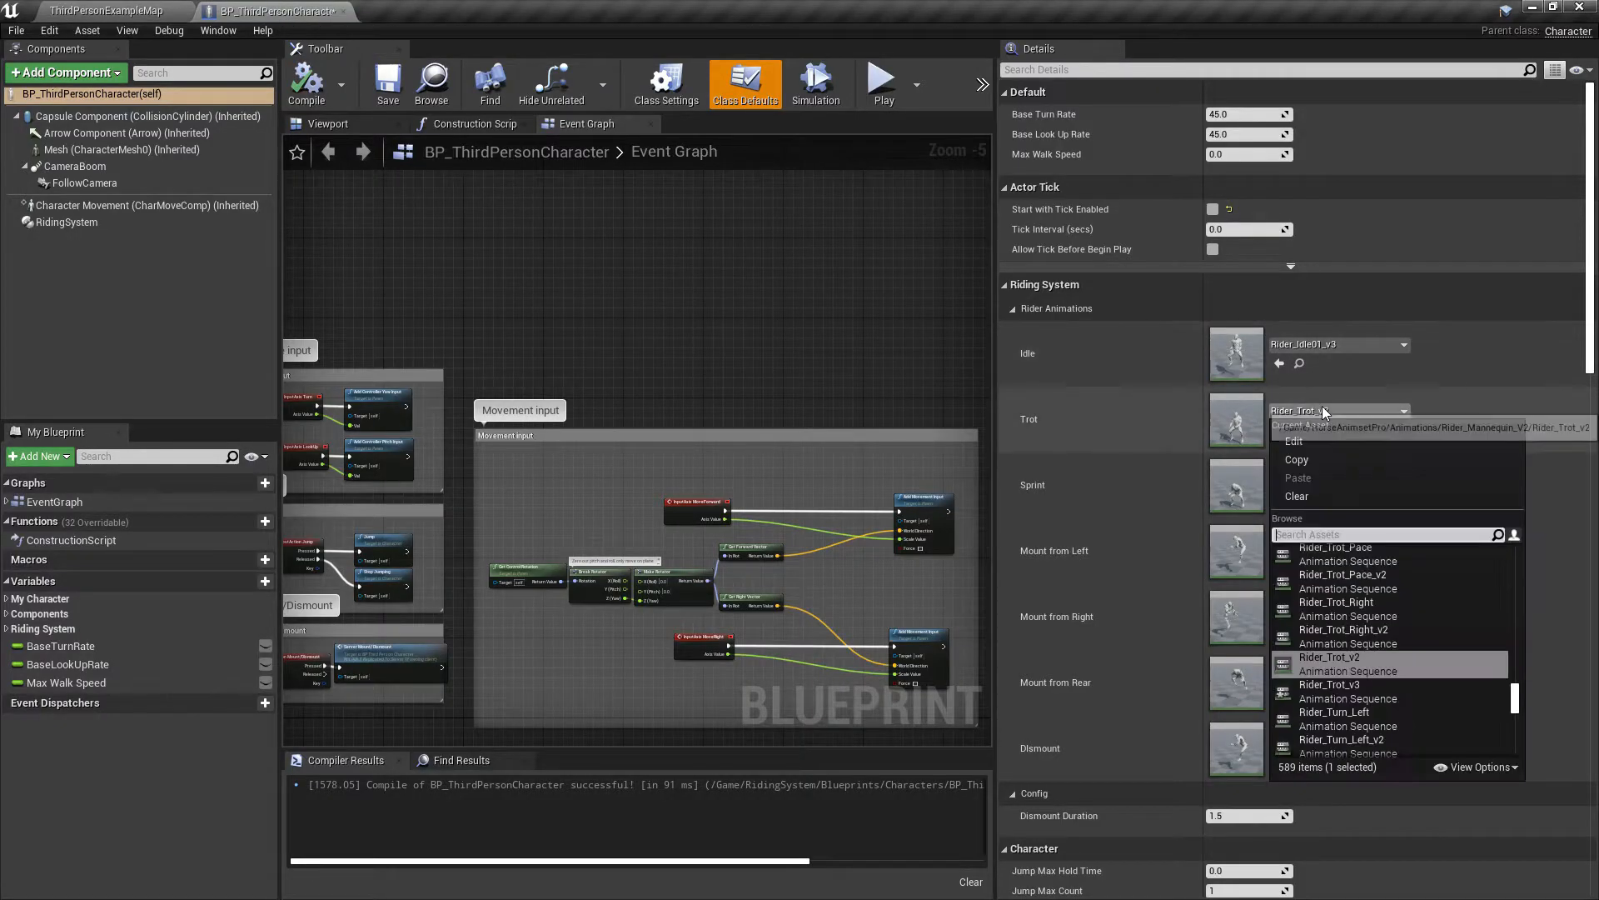
click(1358, 688)
click(1347, 477)
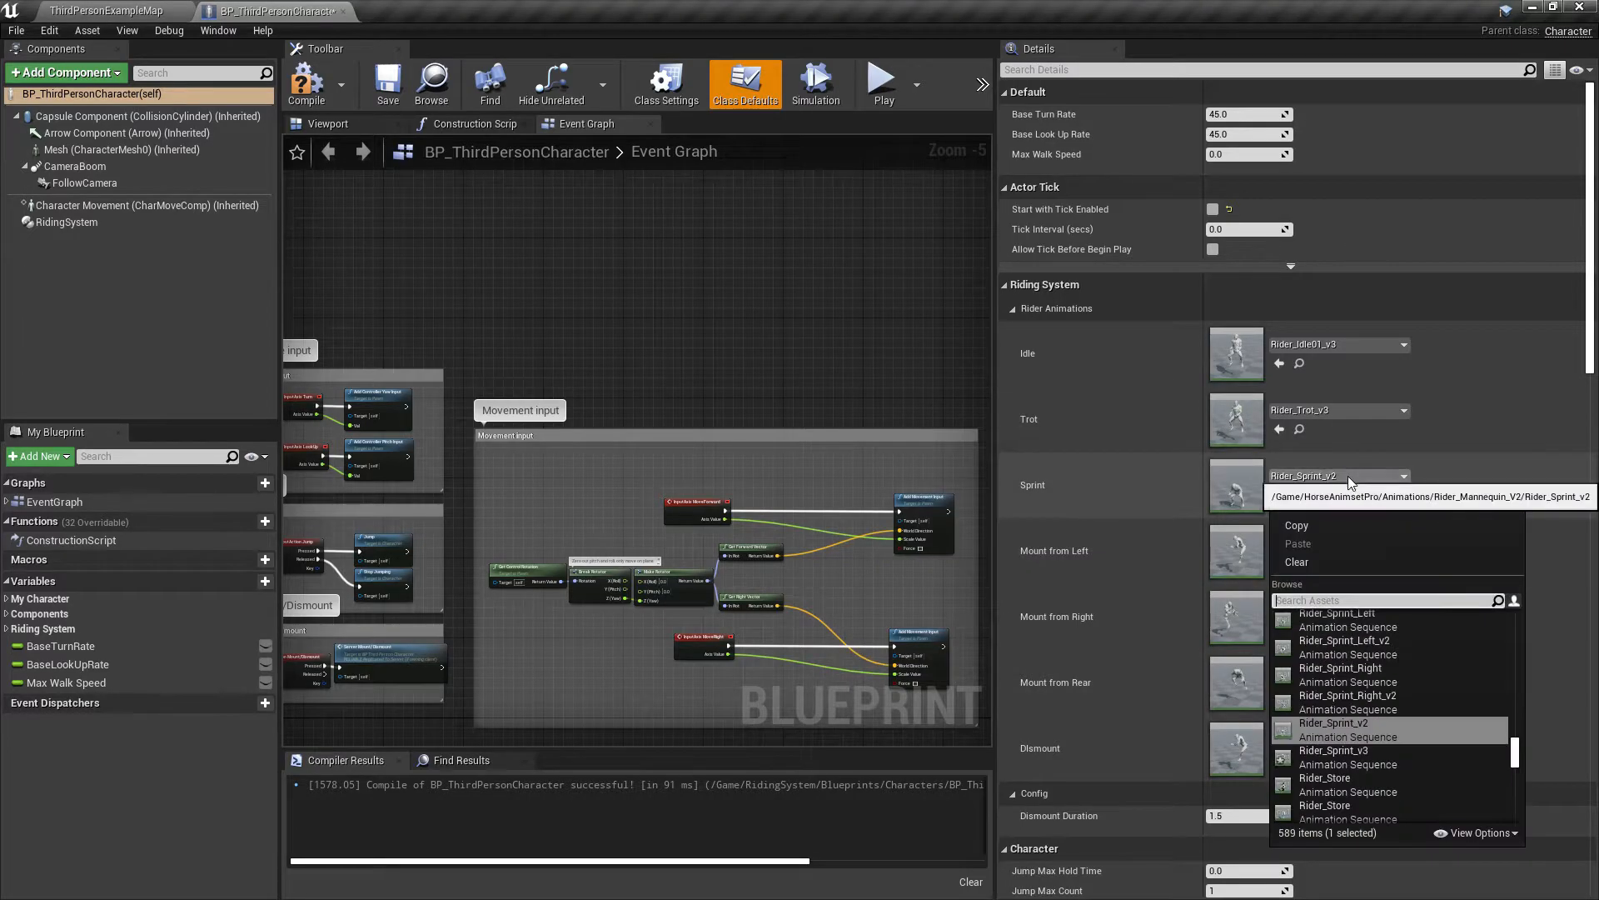
click(1371, 757)
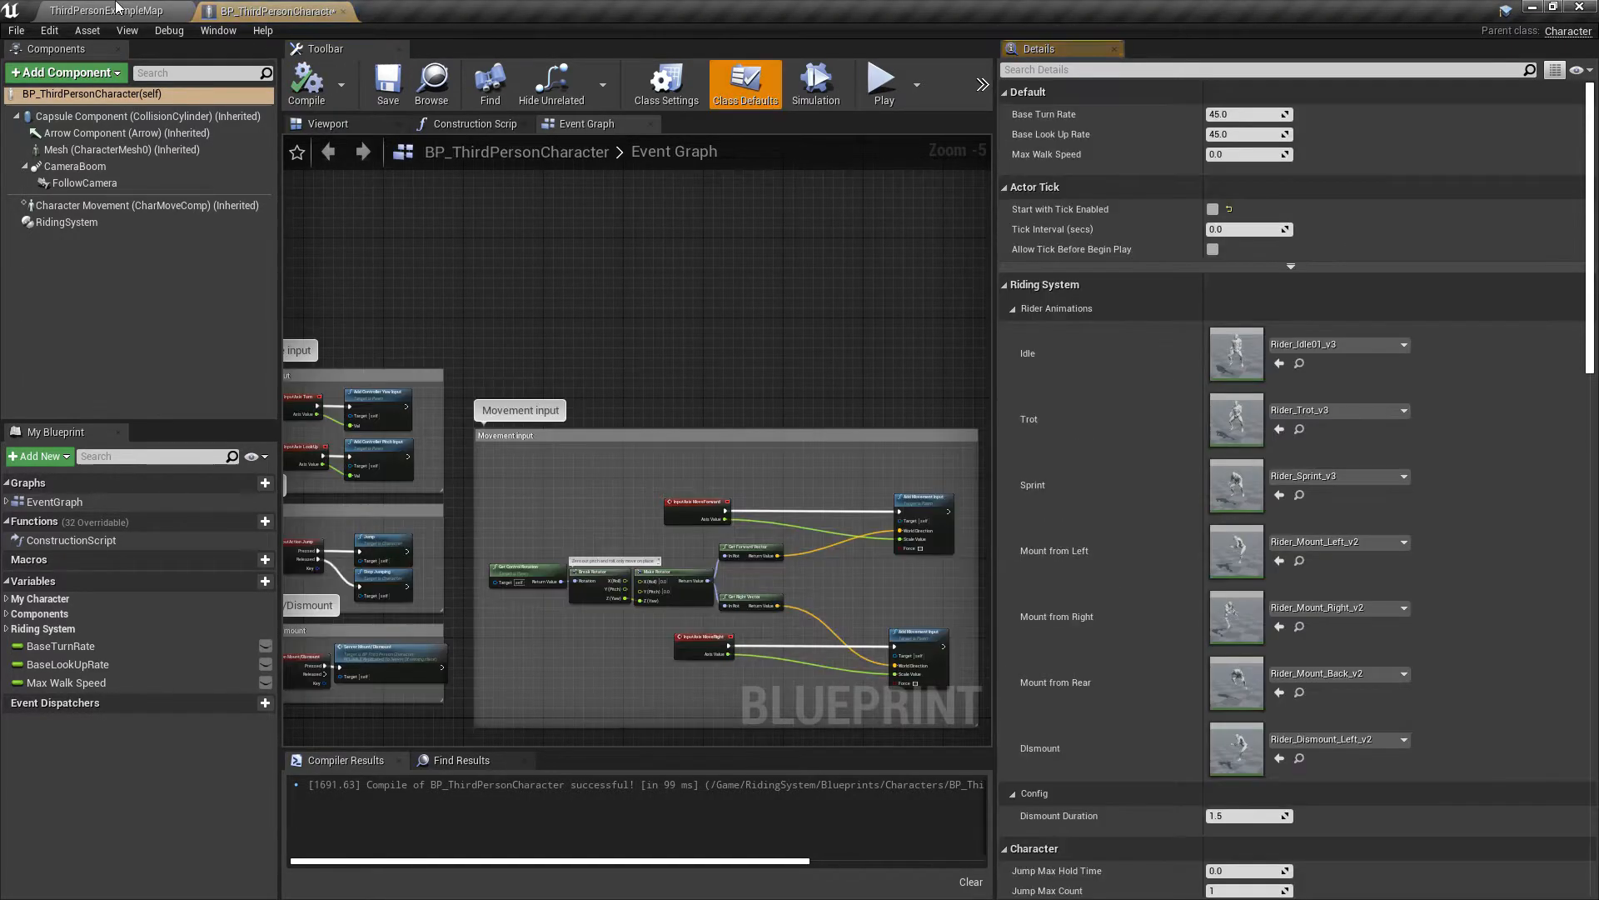
- Play-test ThirdPersonExampleMap in full screen: mount the white horse, ride it around to check the rider's height, dismount and stop the simulation
click(106, 10)
click(150, 683)
click(941, 610)
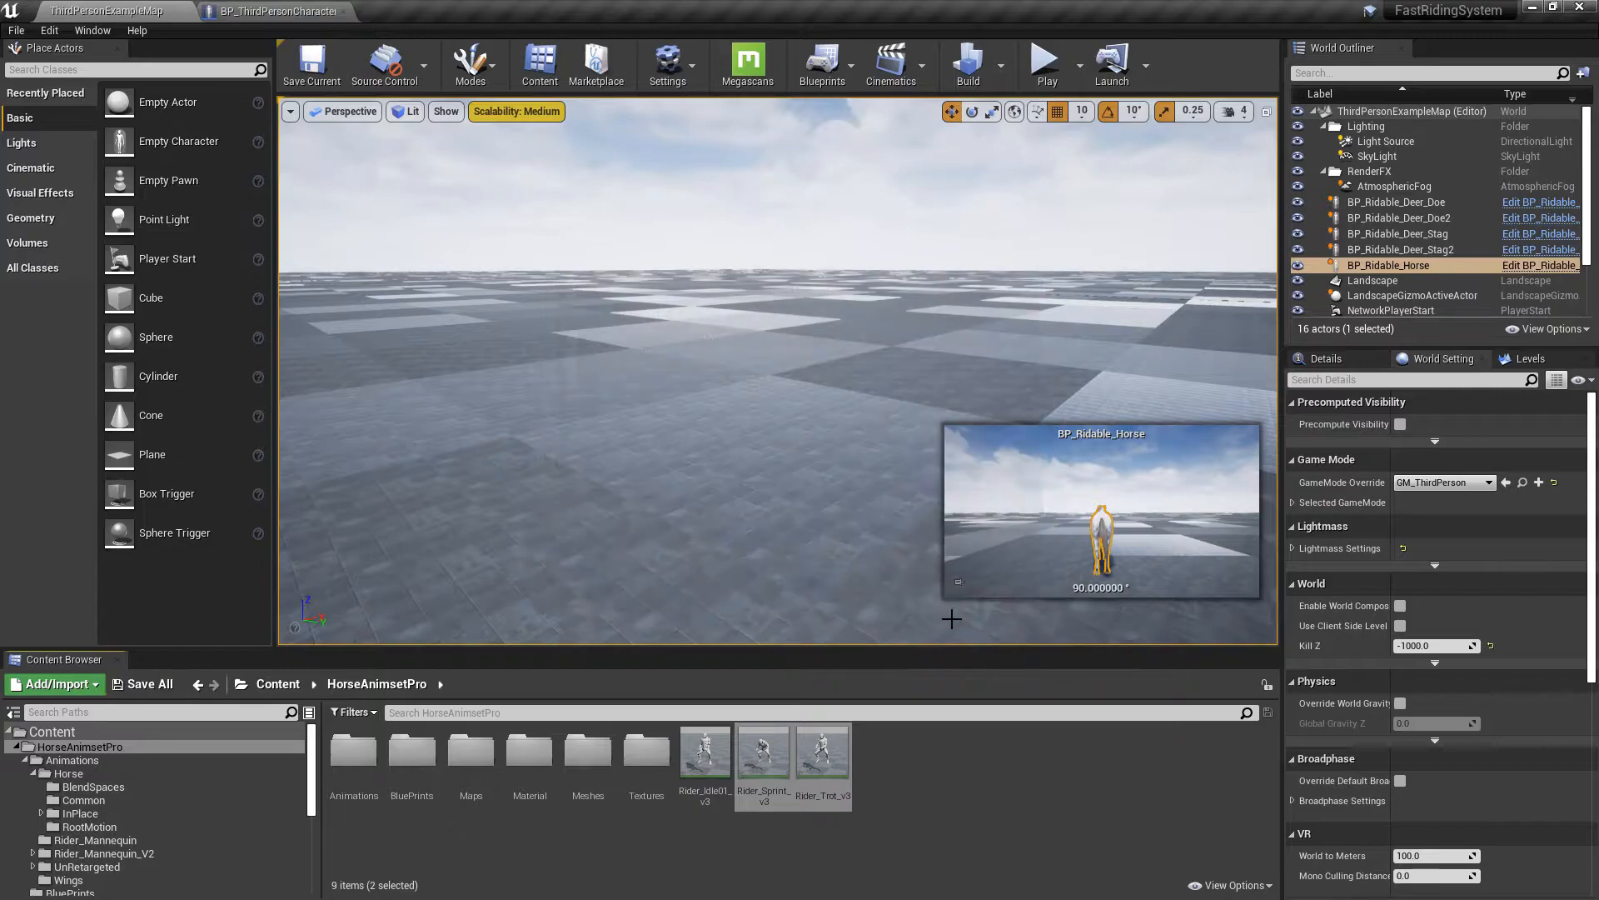
click(1044, 79)
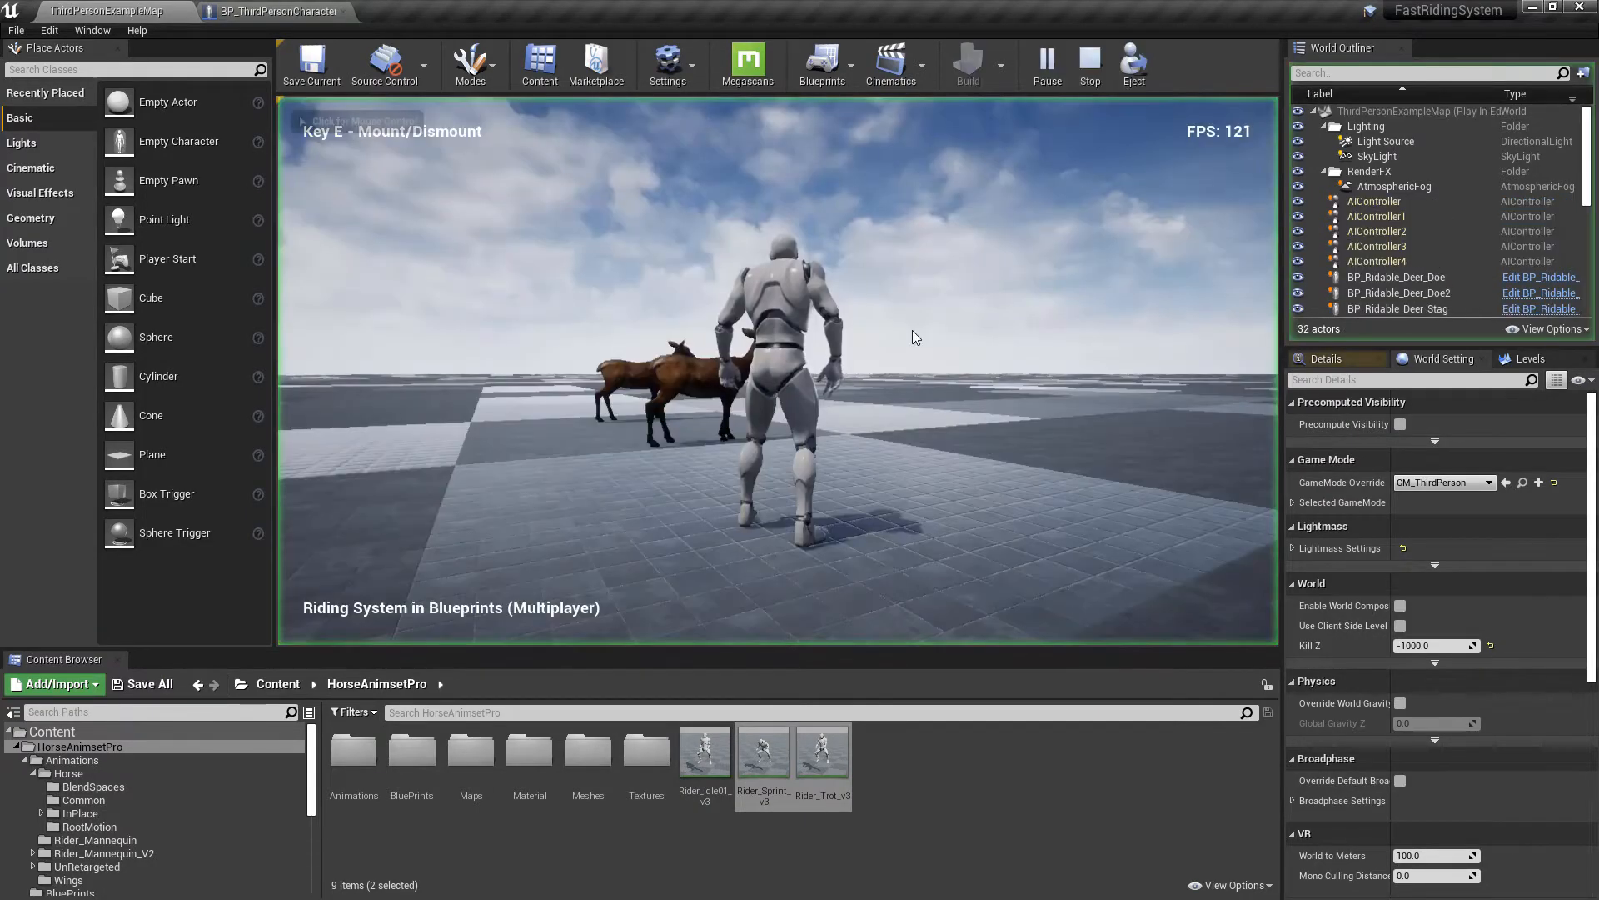
key(F11)
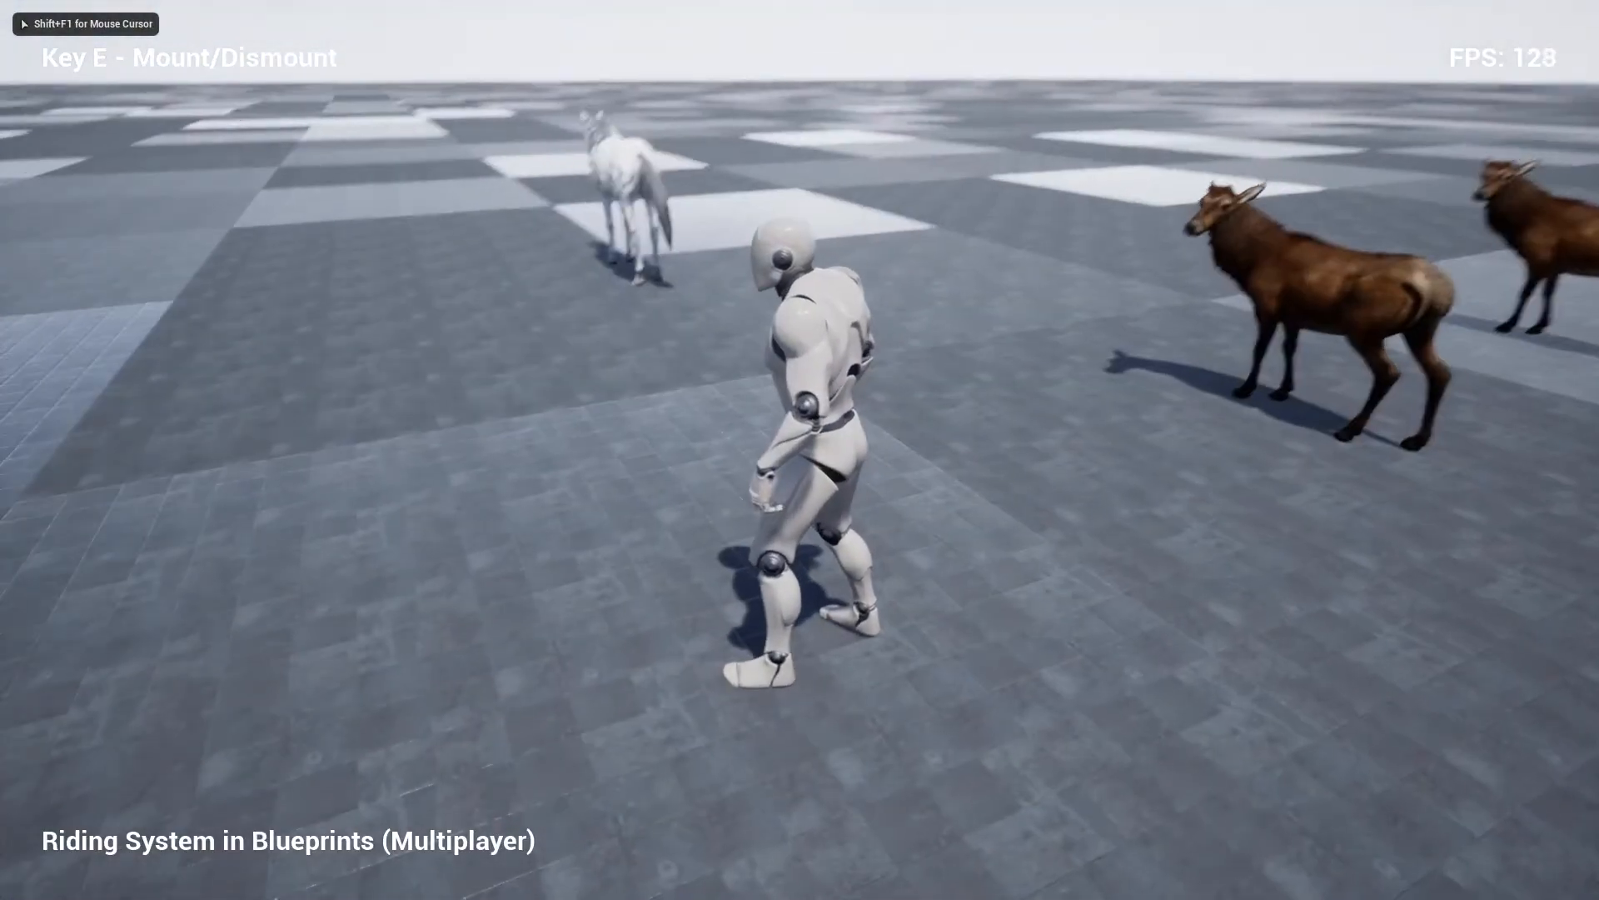
key(w)
key(e)
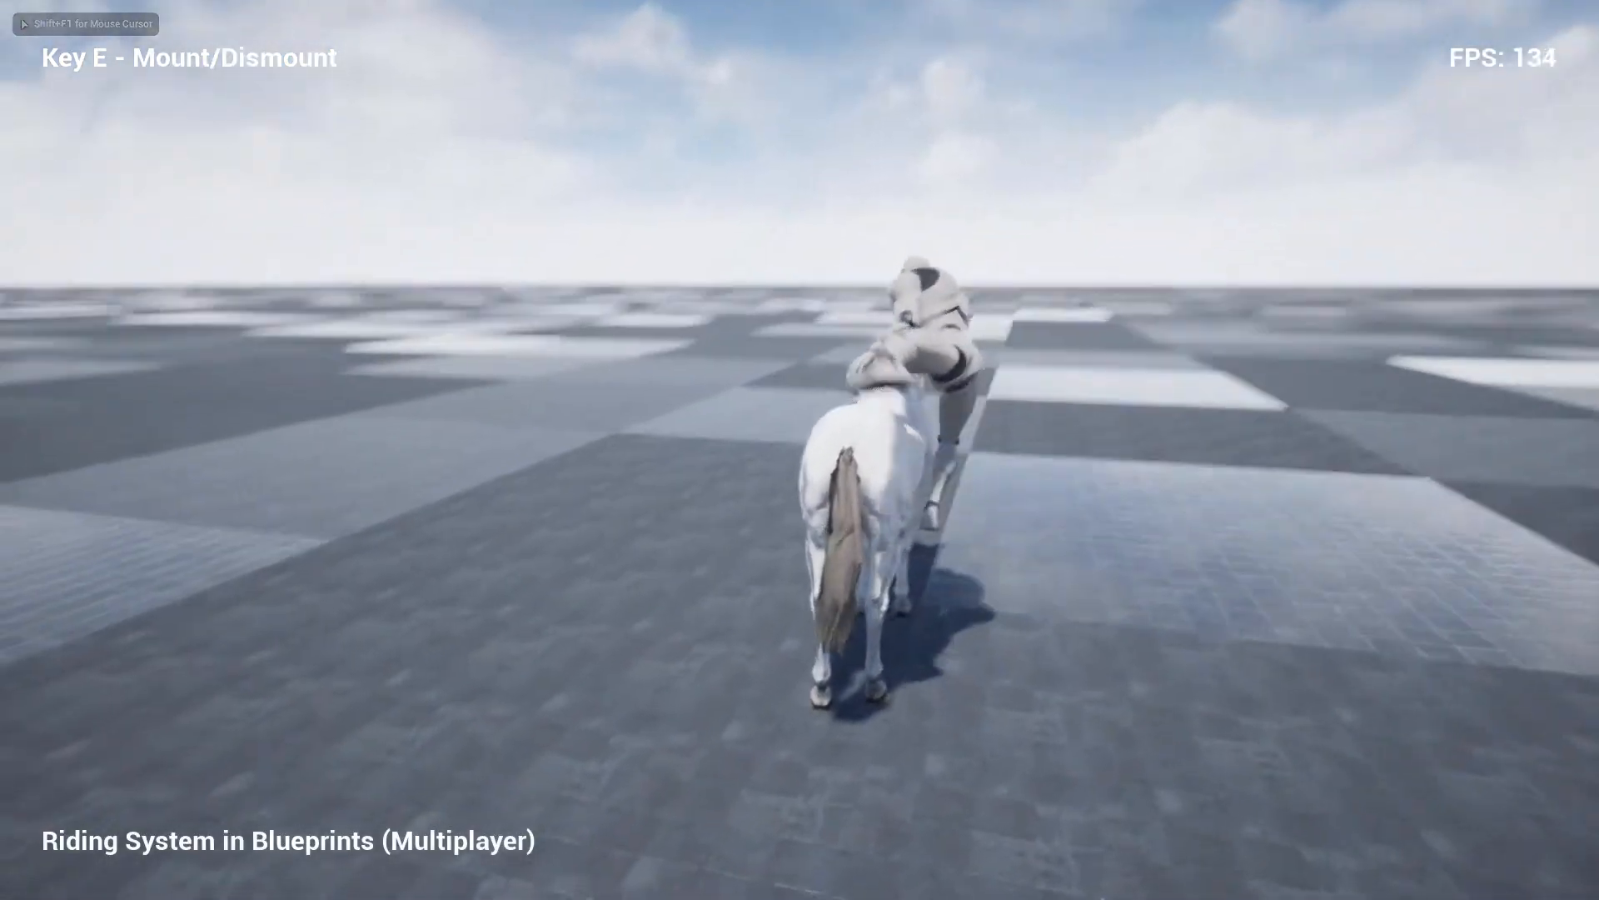
key(w)
key(w)
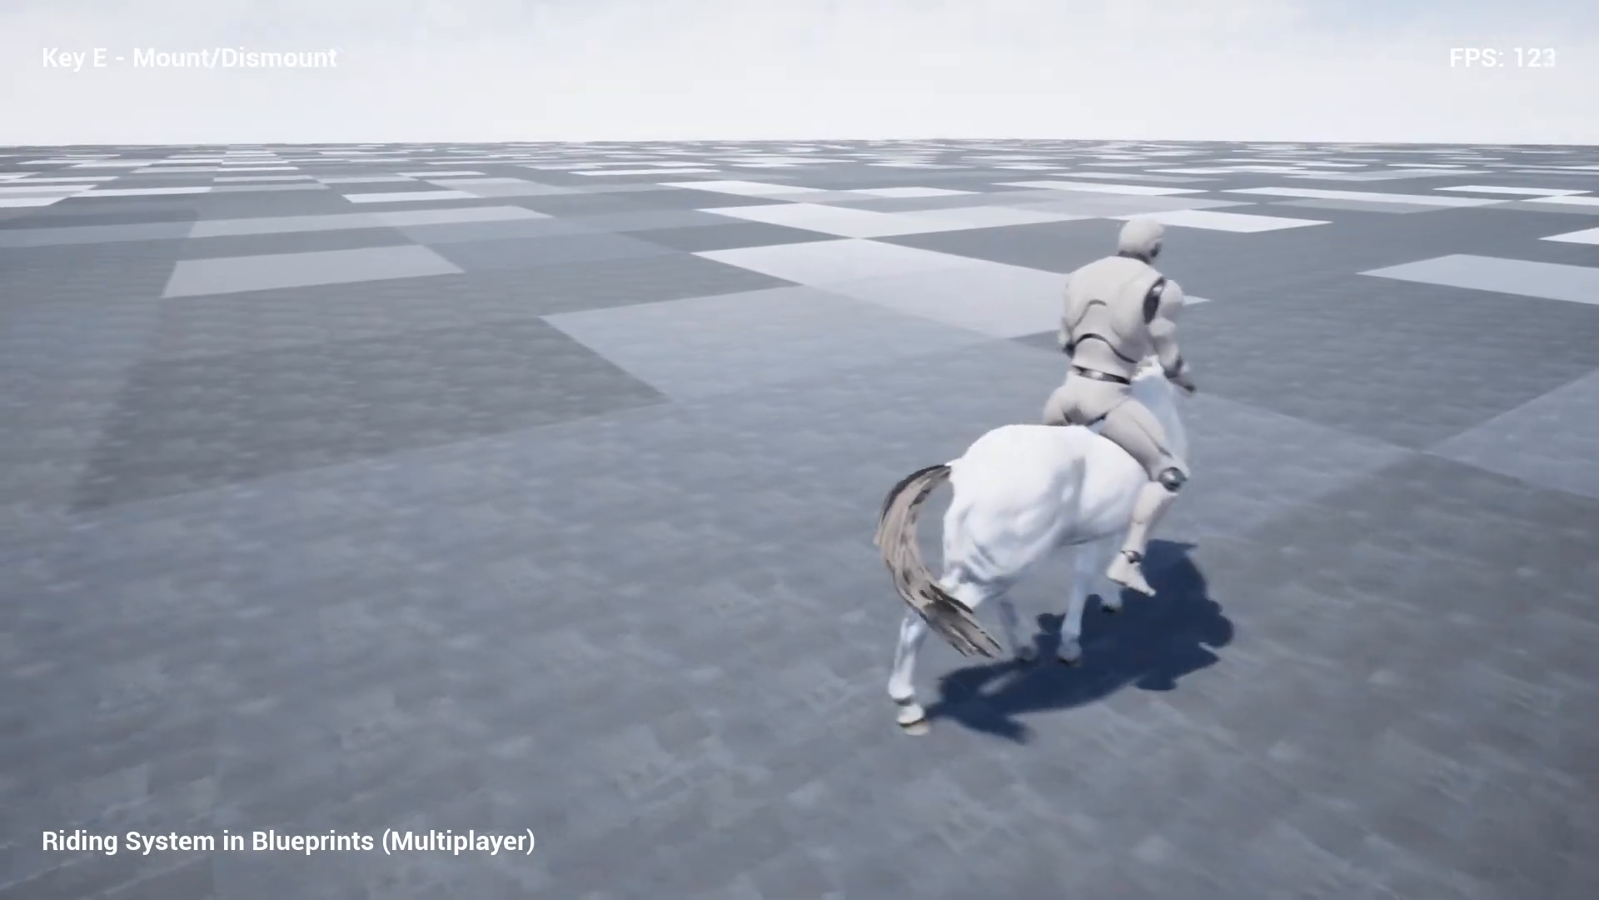
key(w)
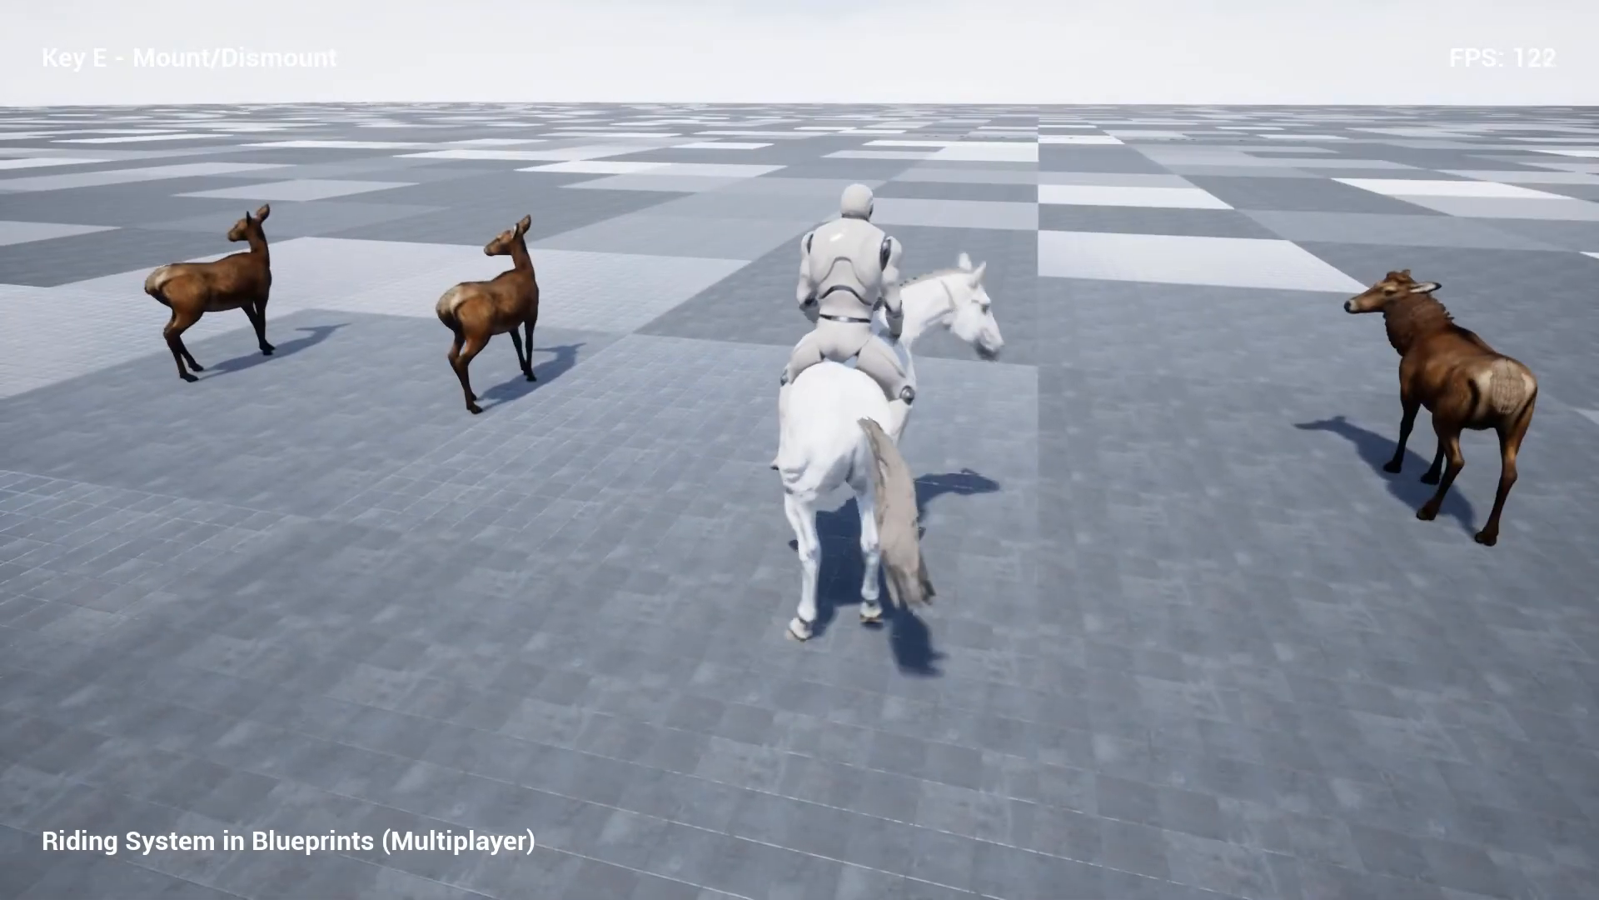
key(e)
key(F11)
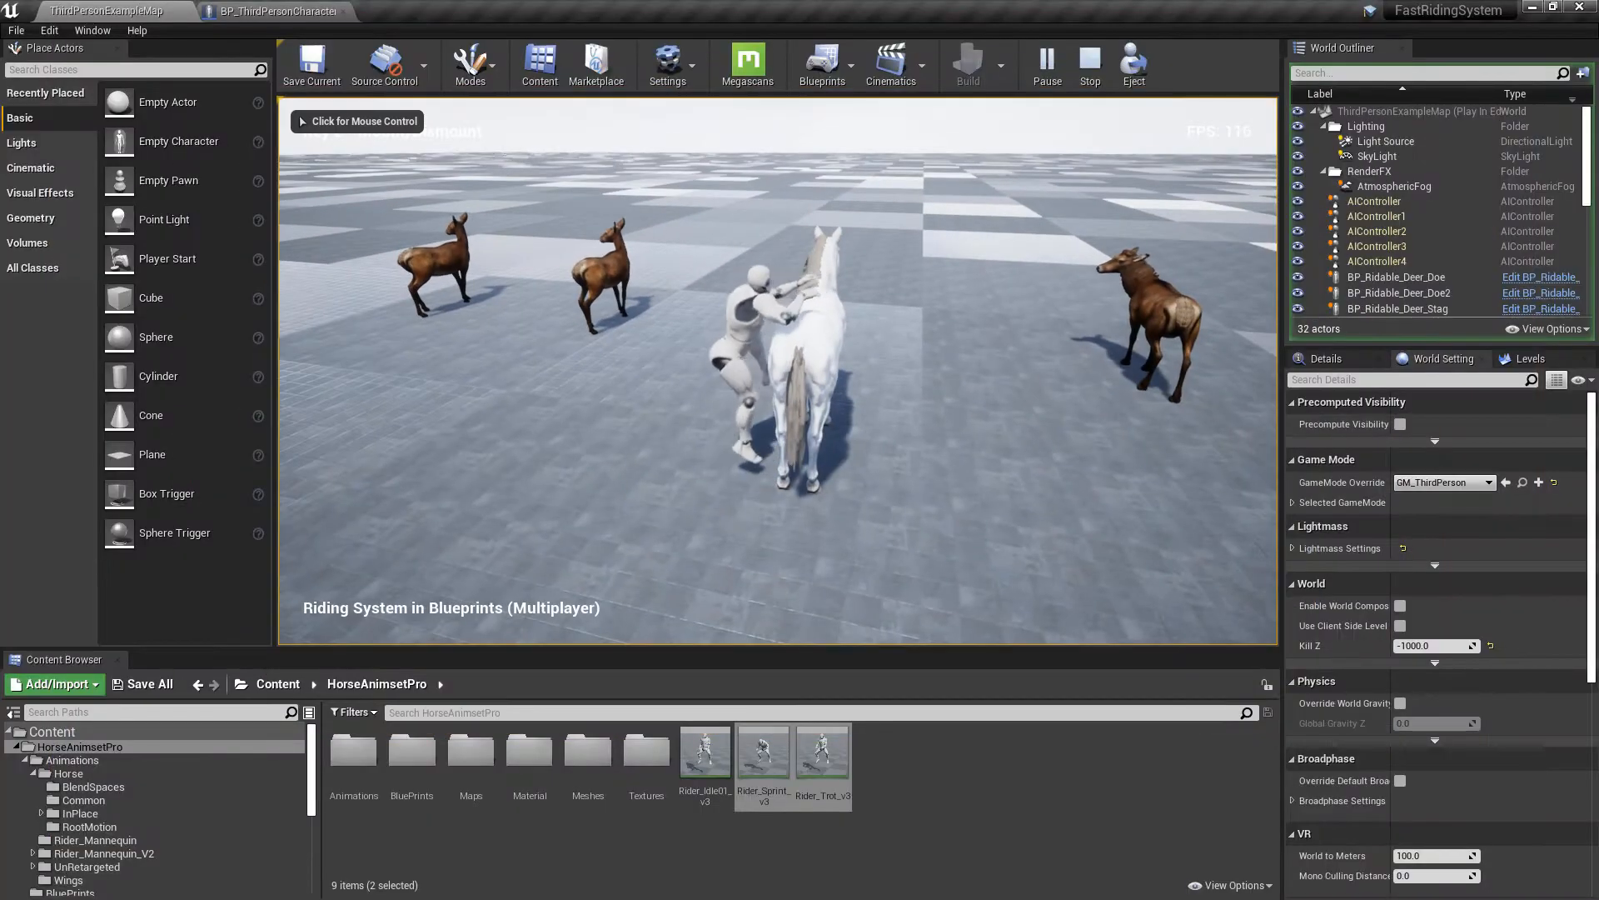
key(Escape)
click(283, 10)
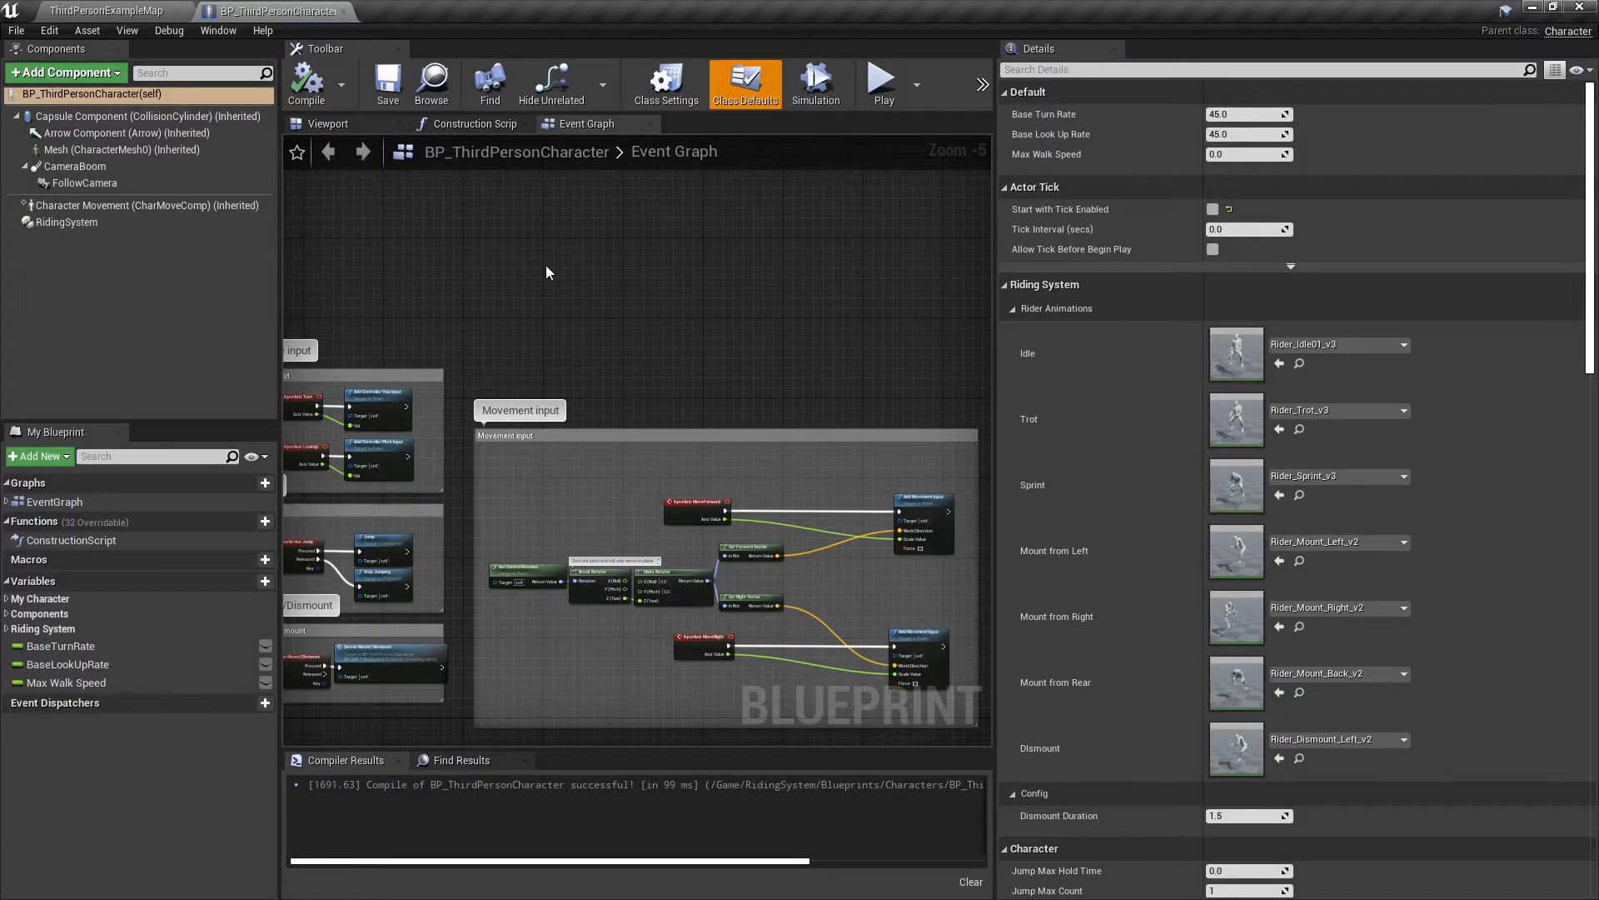
scroll(546, 264, down, 2)
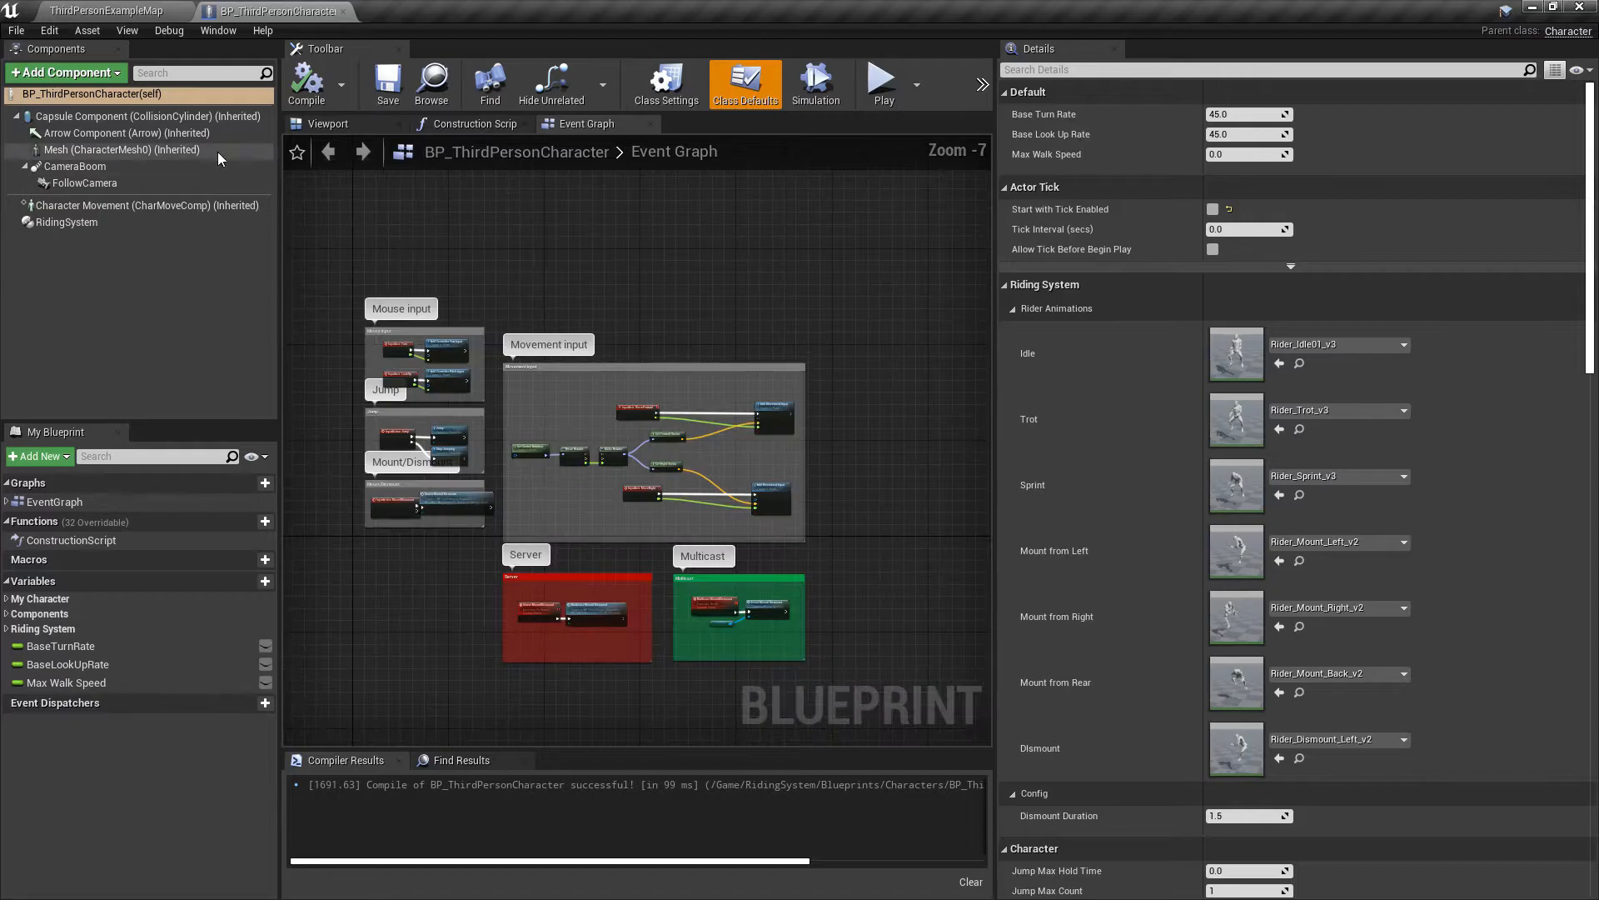
click(165, 7)
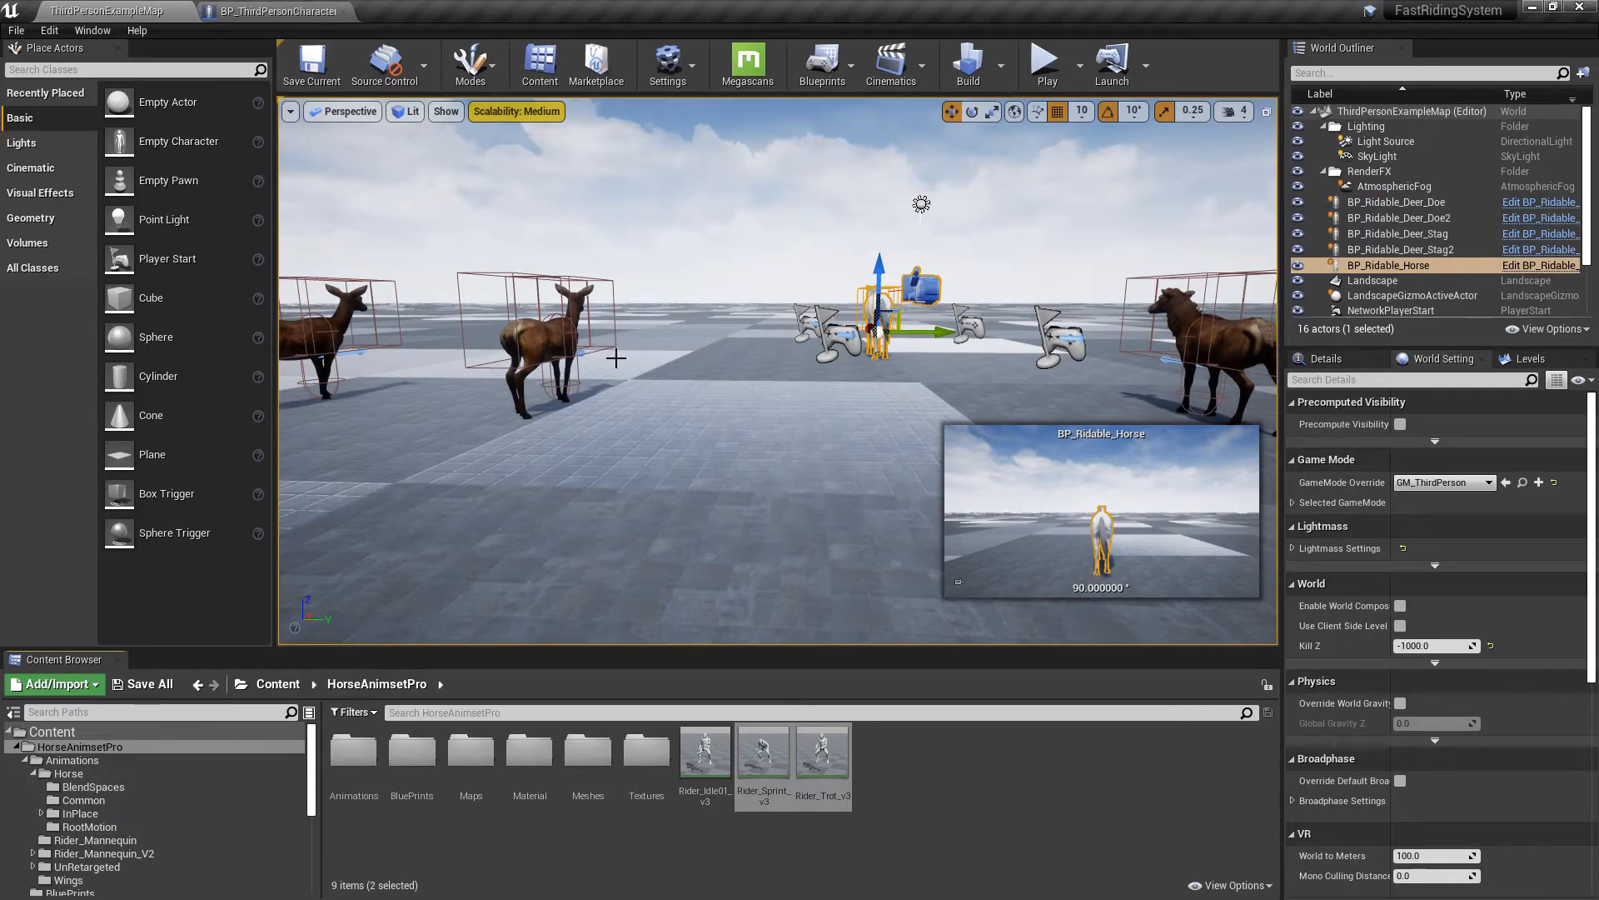
- Open BP_Ridable_Horse for editing, inspect its Mesh component's settings, and look over the Default state machine in AnimBP_Horse
click(1541, 268)
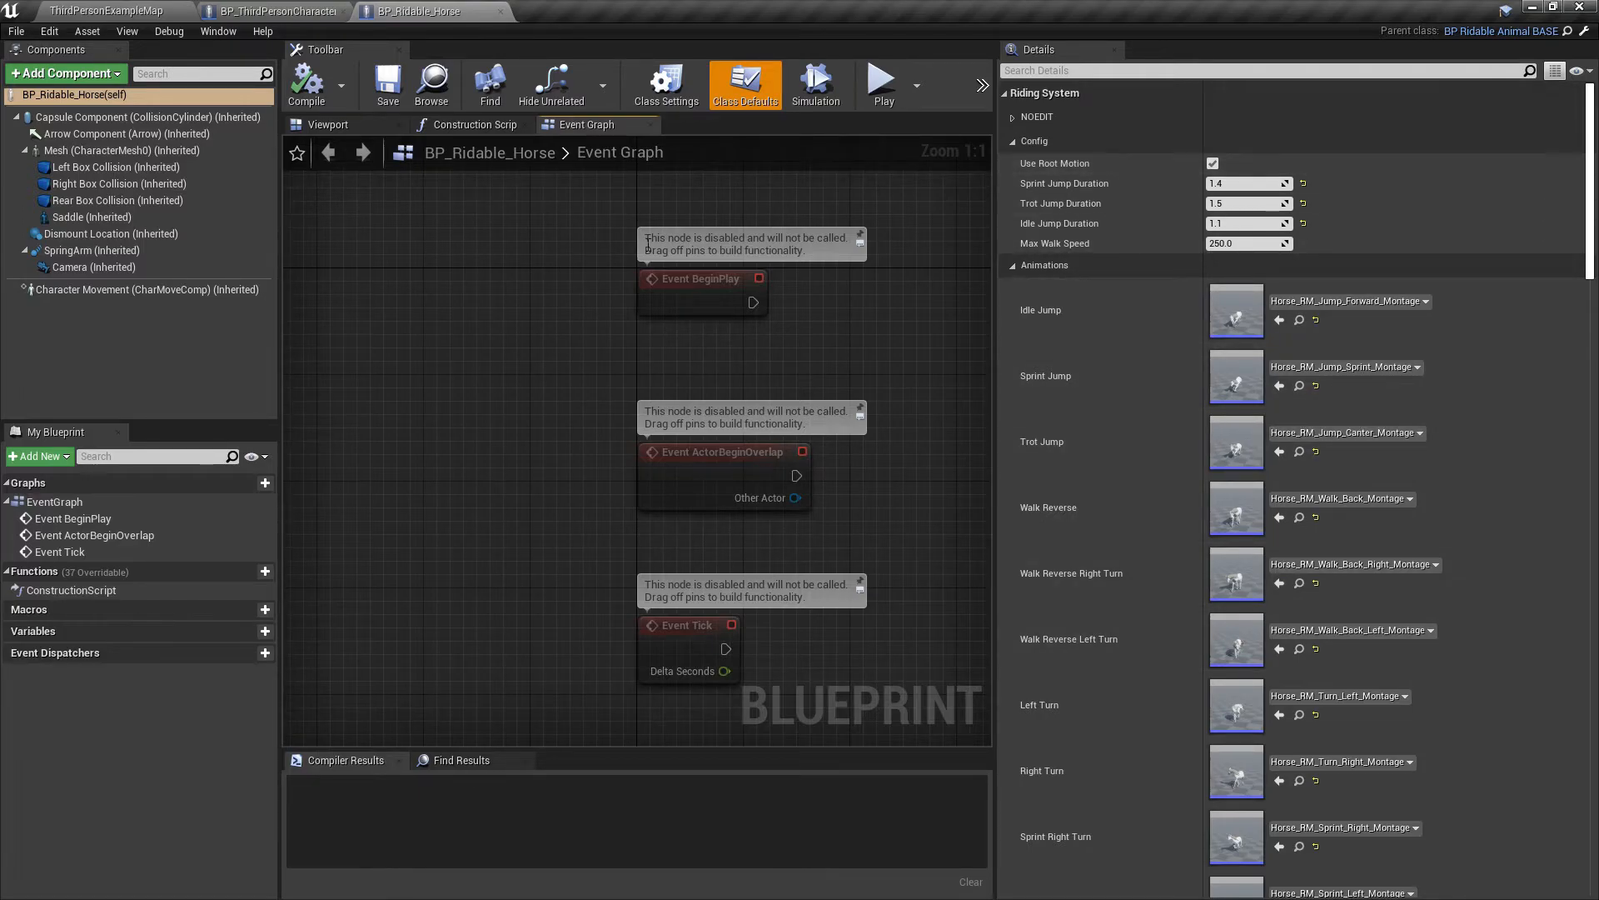
click(100, 166)
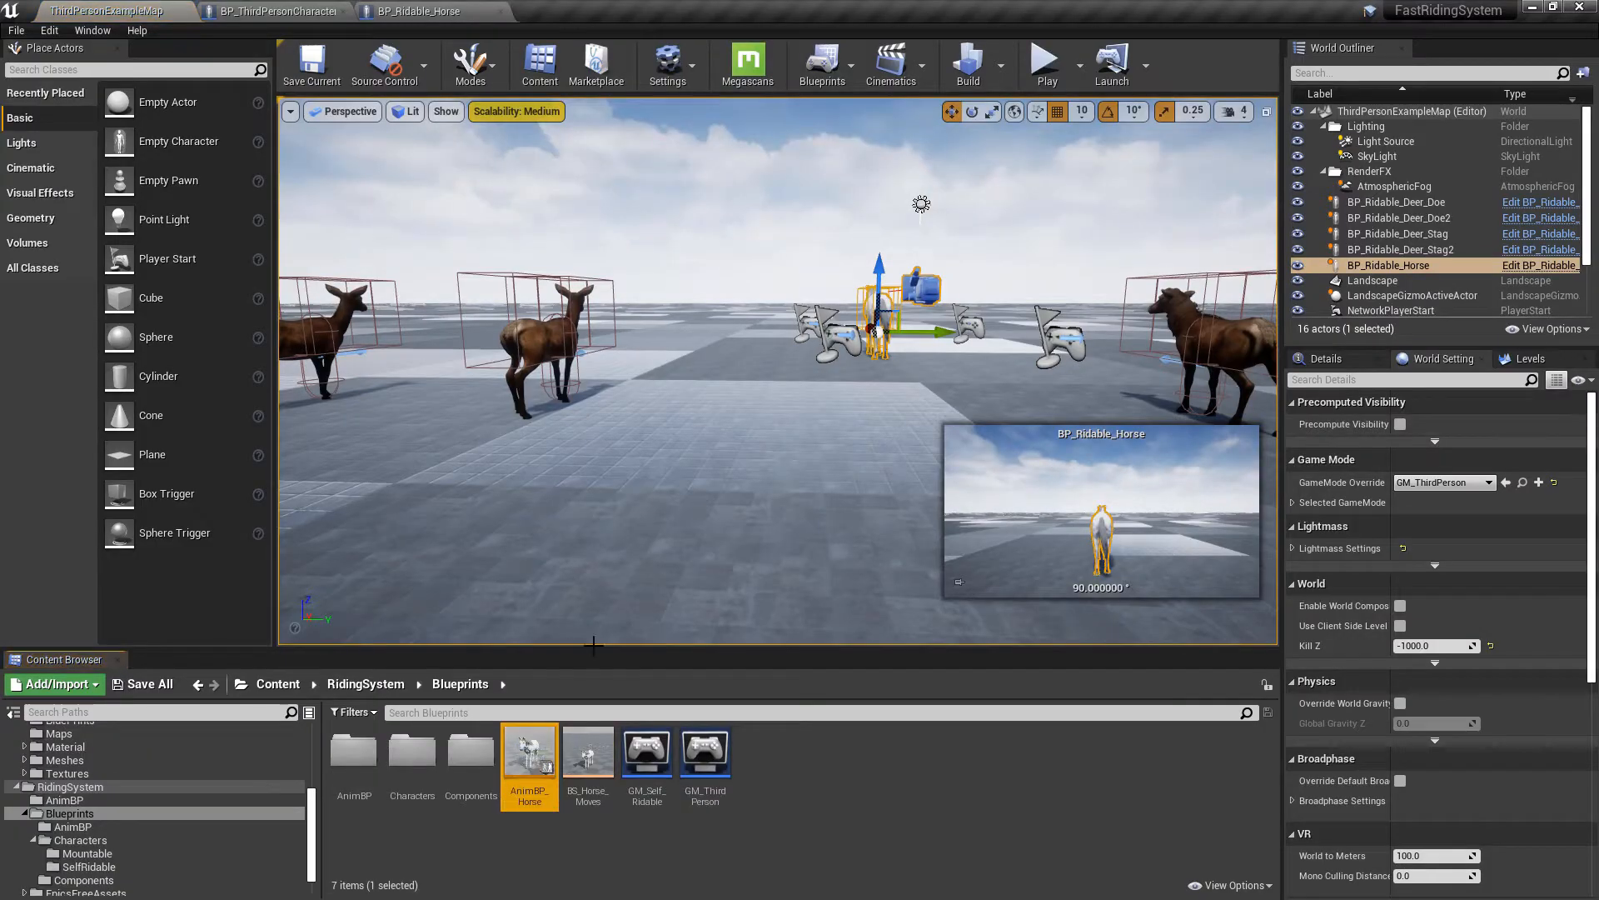
double_click(530, 754)
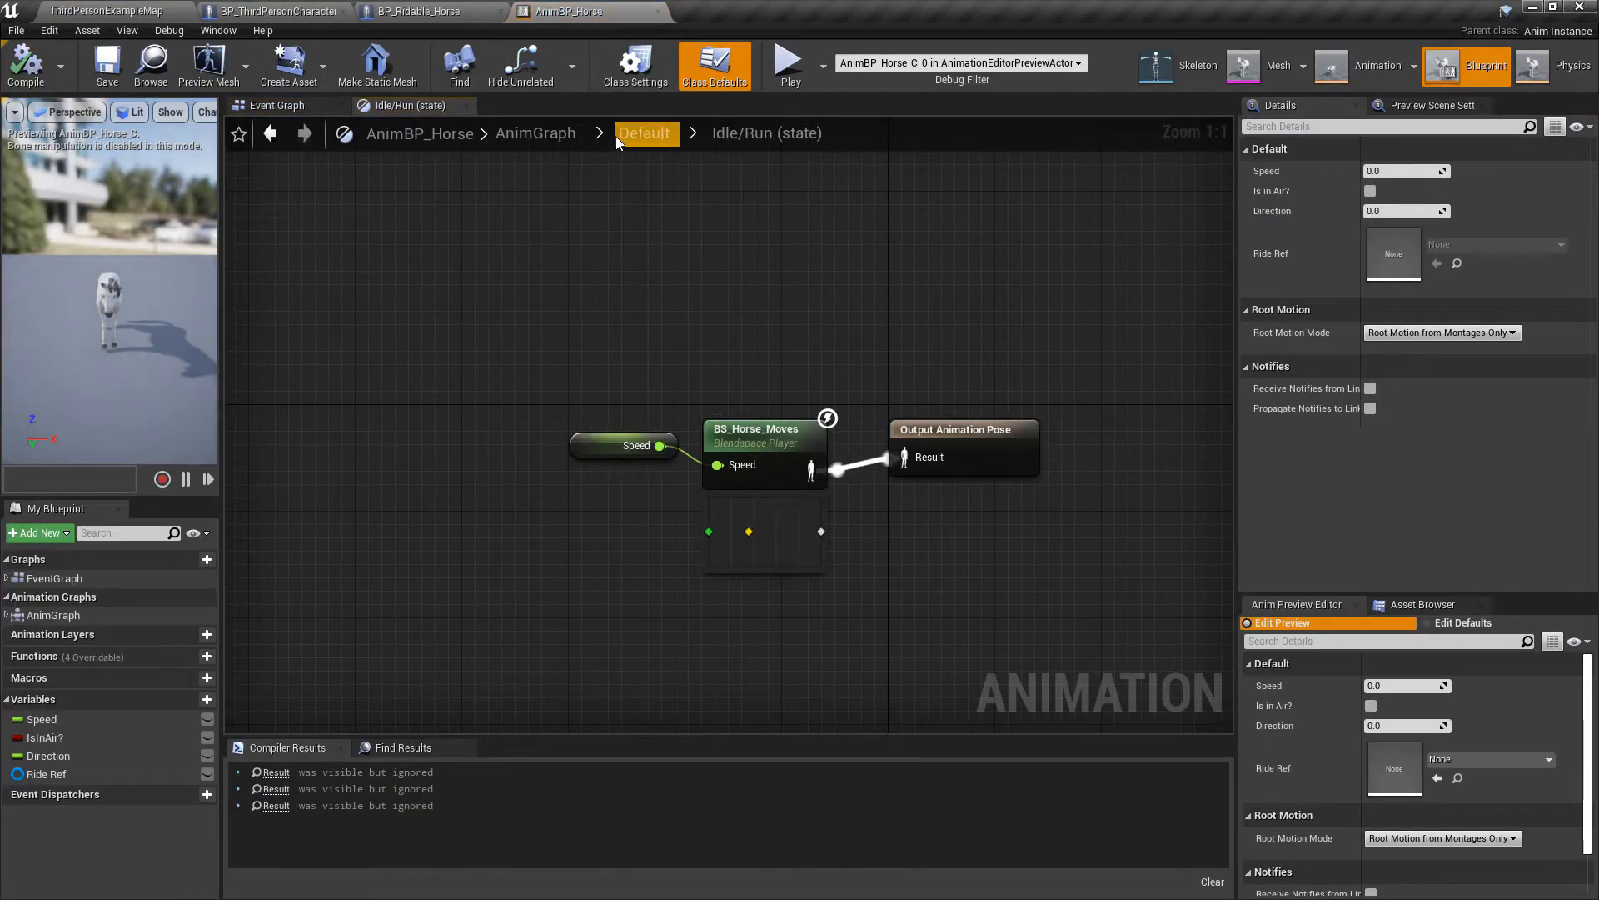
click(620, 135)
click(419, 11)
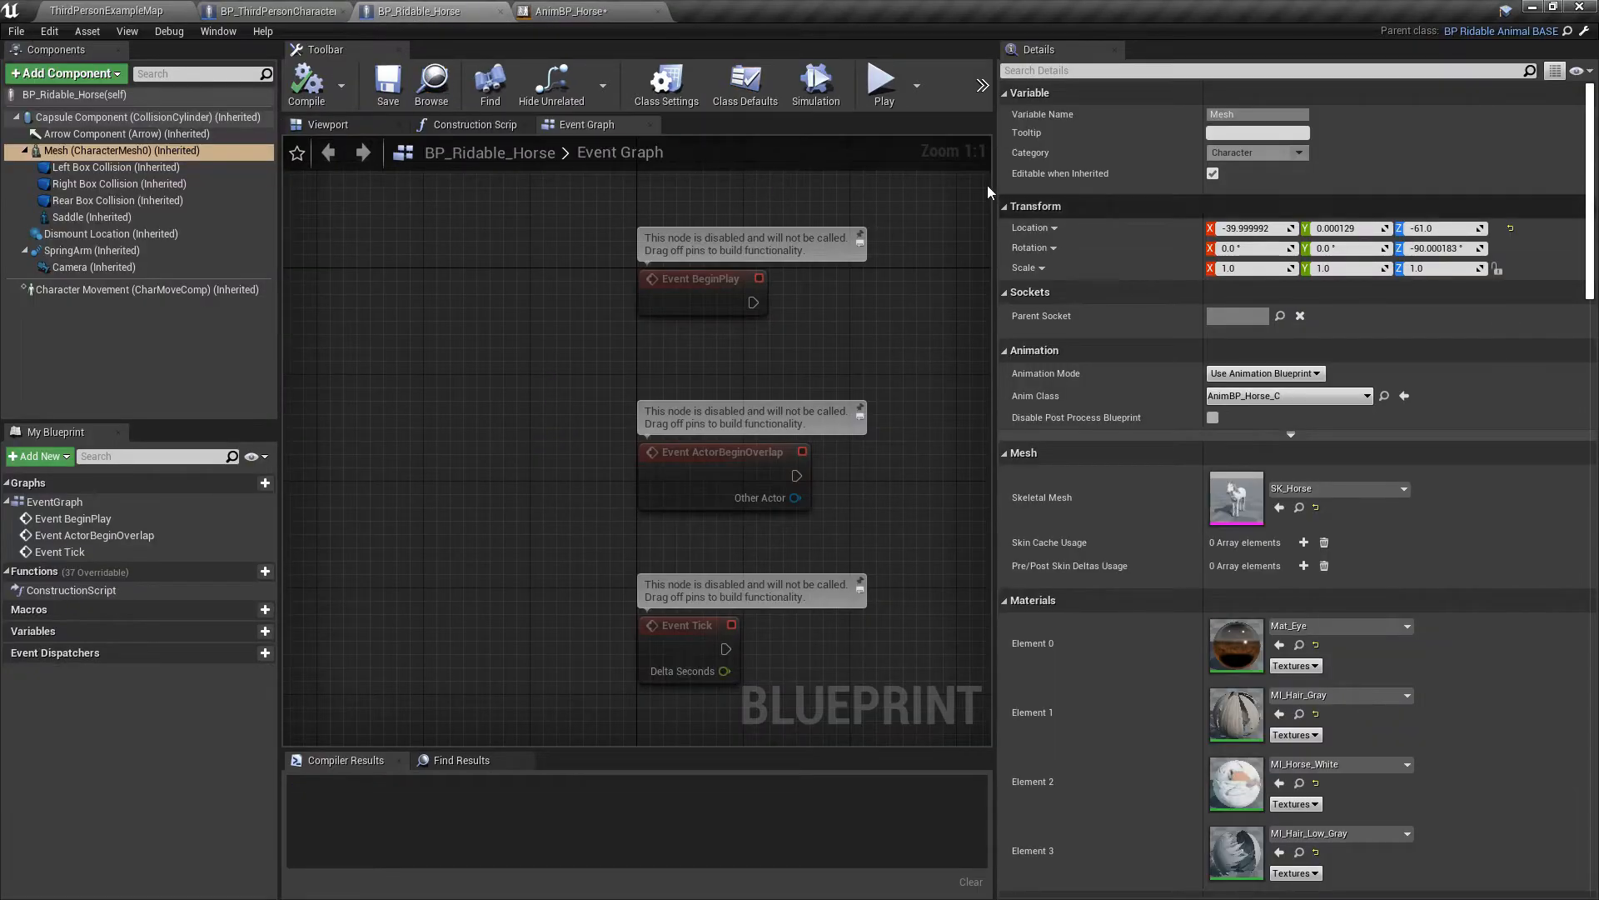
- Disable Use Root Motion in the Riding System config of BP_Ridable_Horse and compile the blueprint
click(321, 10)
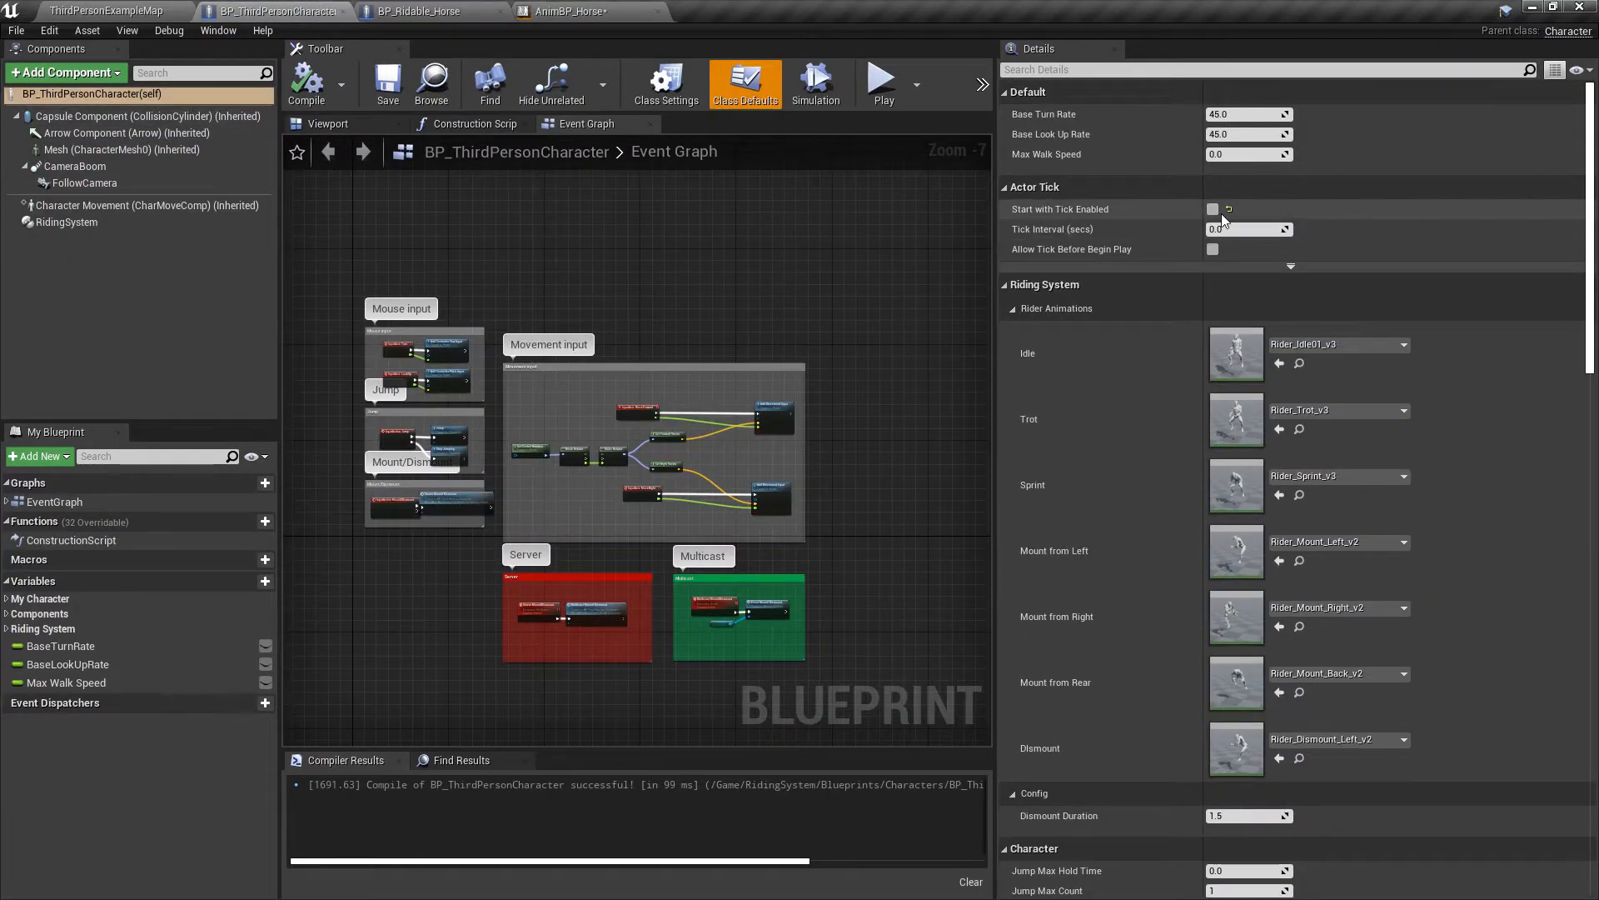
click(373, 8)
click(140, 98)
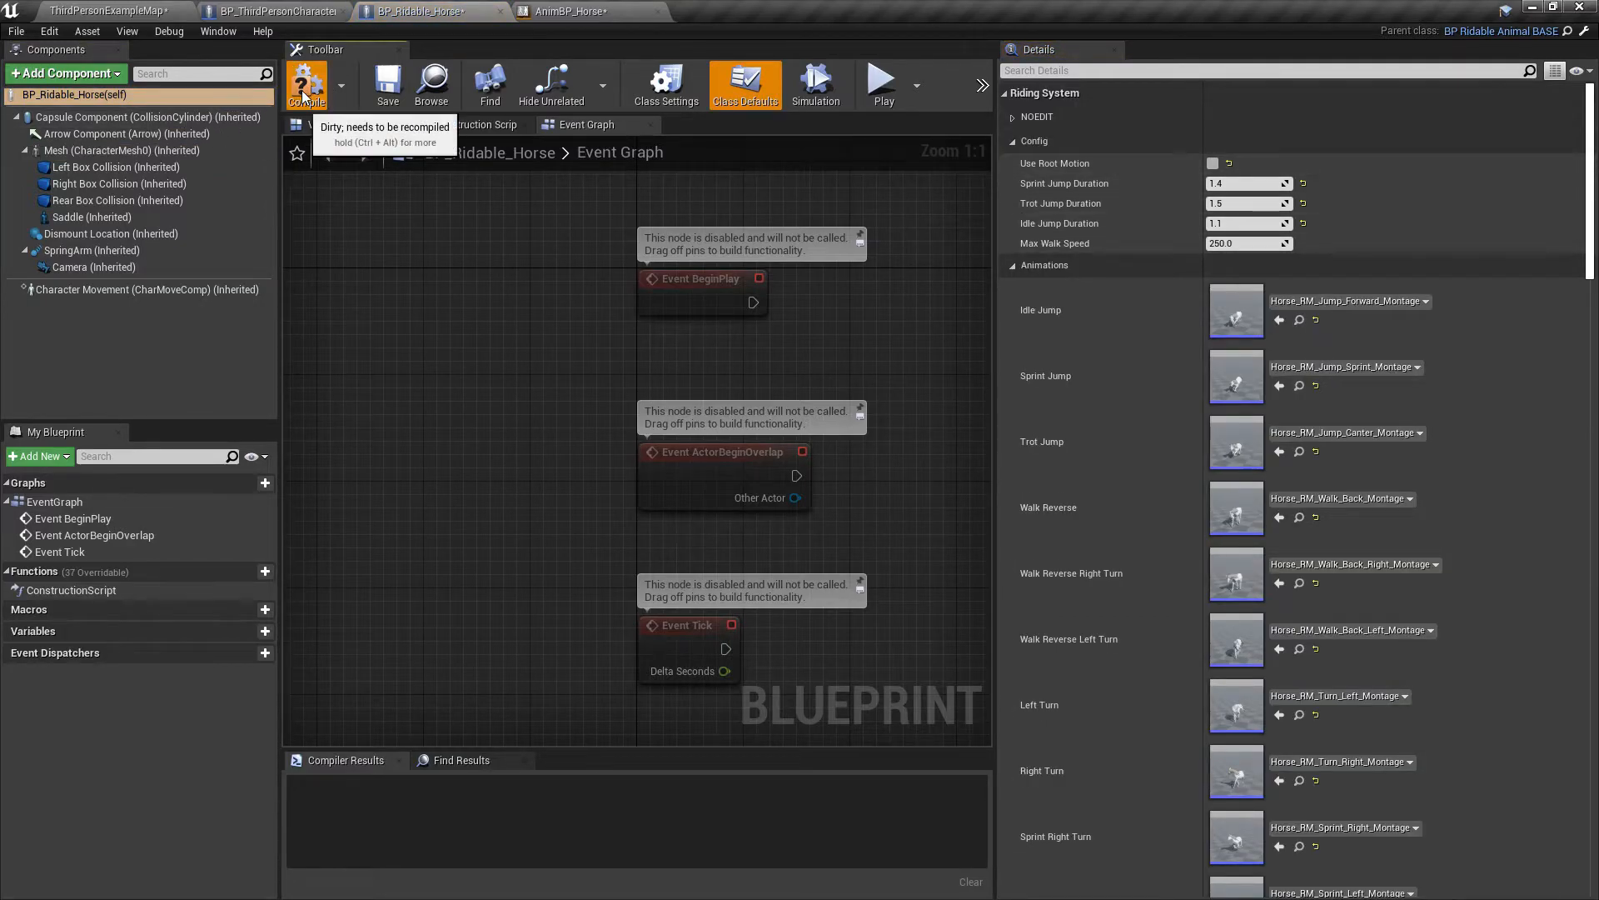
click(302, 94)
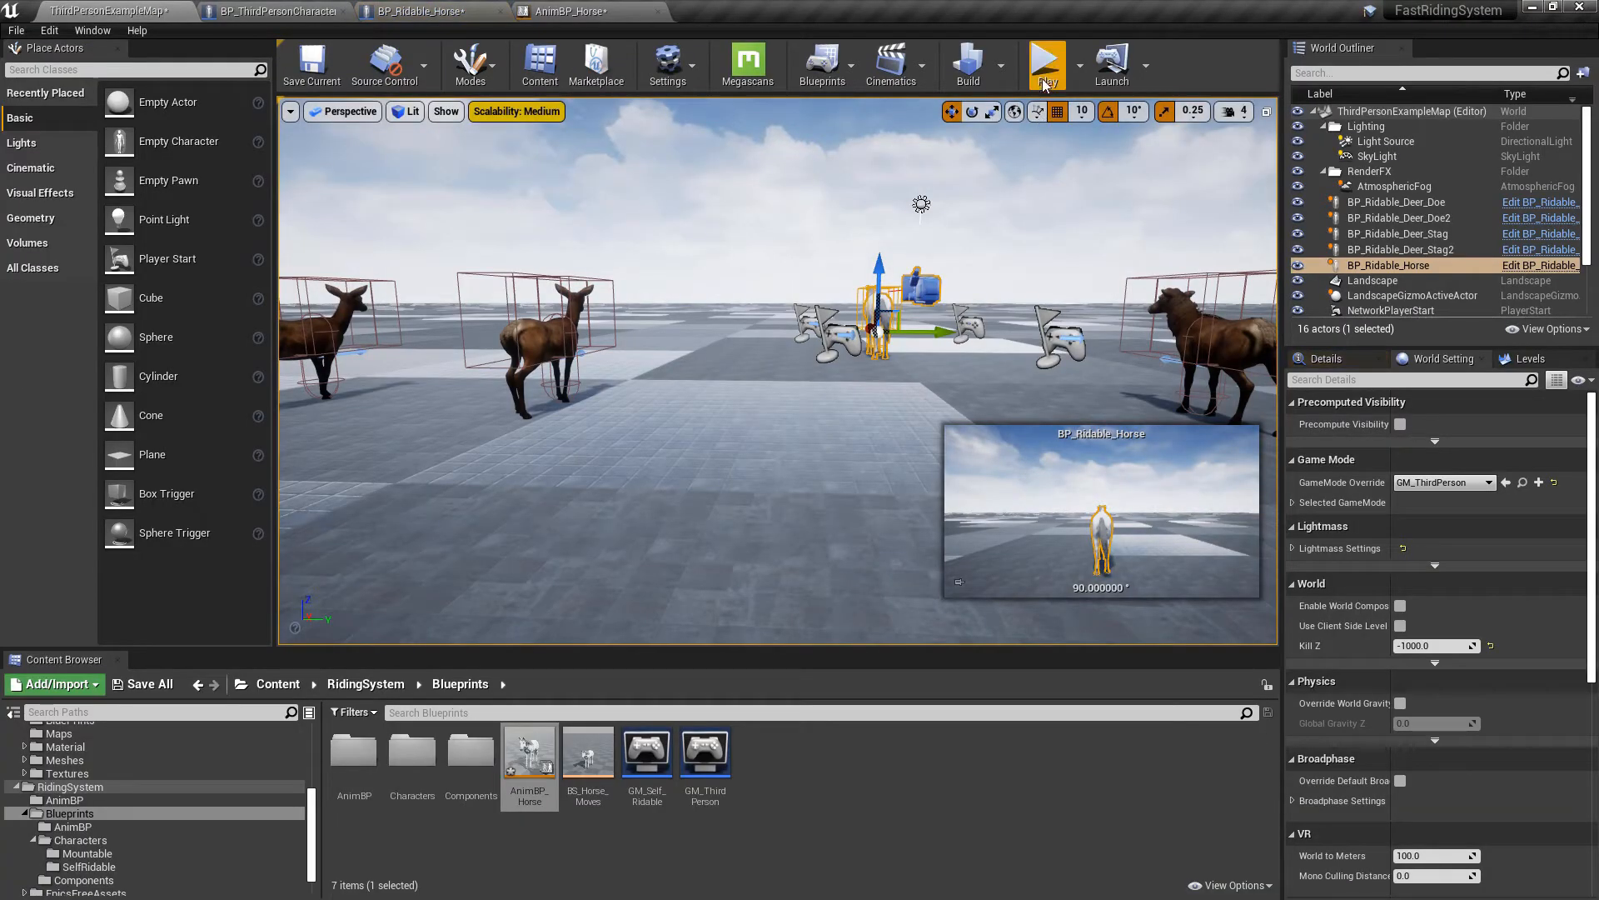
- Play-test the level without root motion: mount the horse, ride it forward and through turns past the deer, and stop the simulation
click(1047, 70)
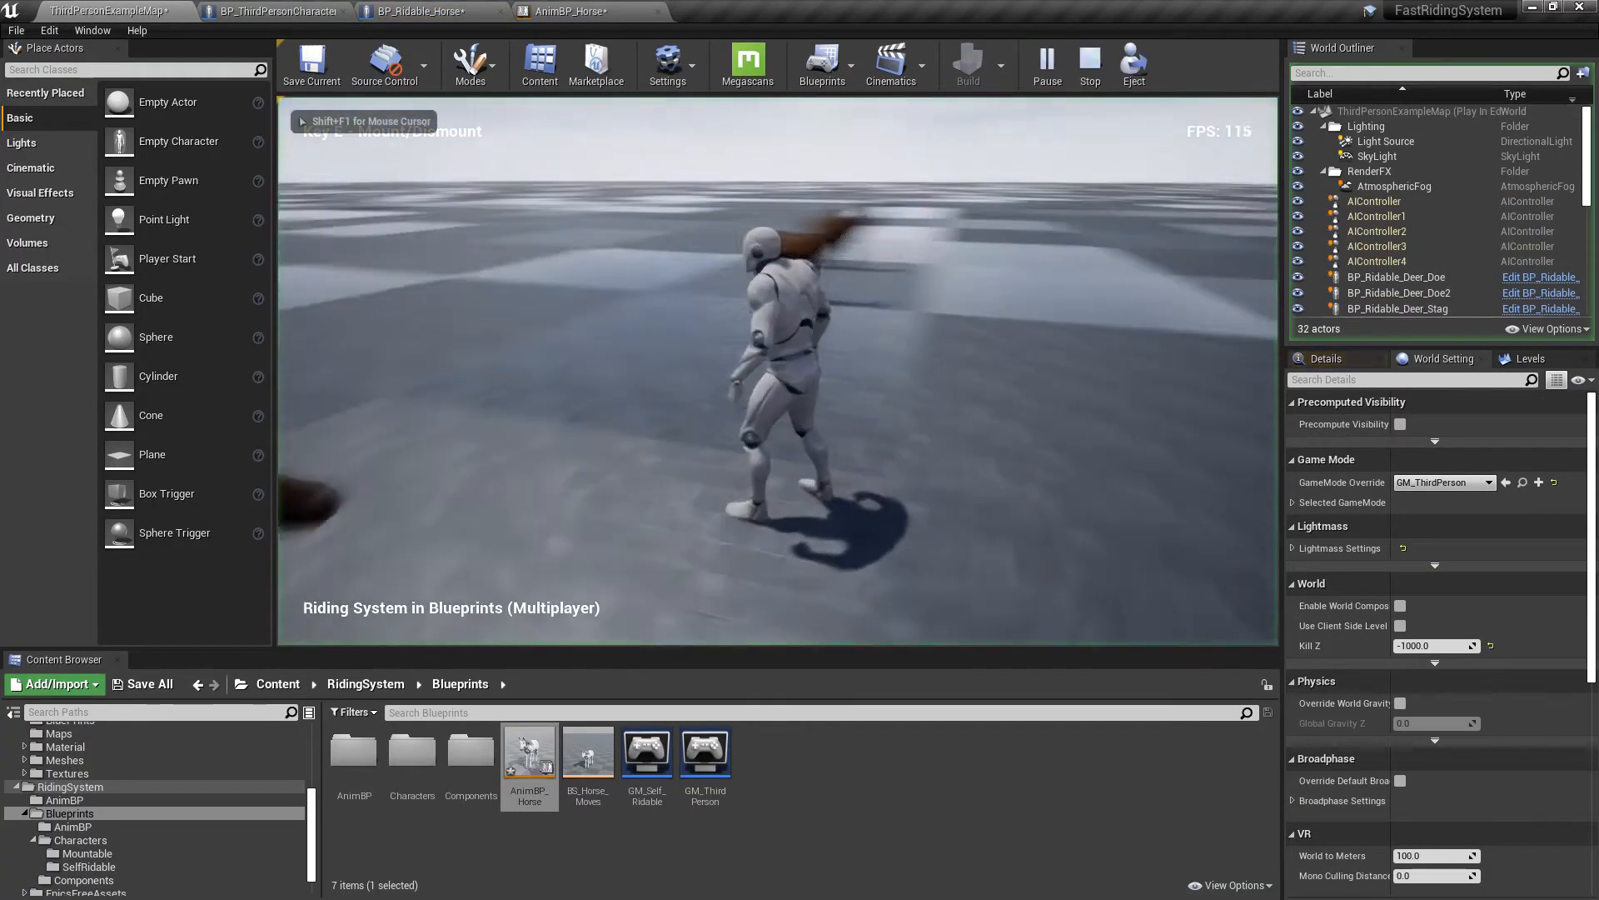
key(e)
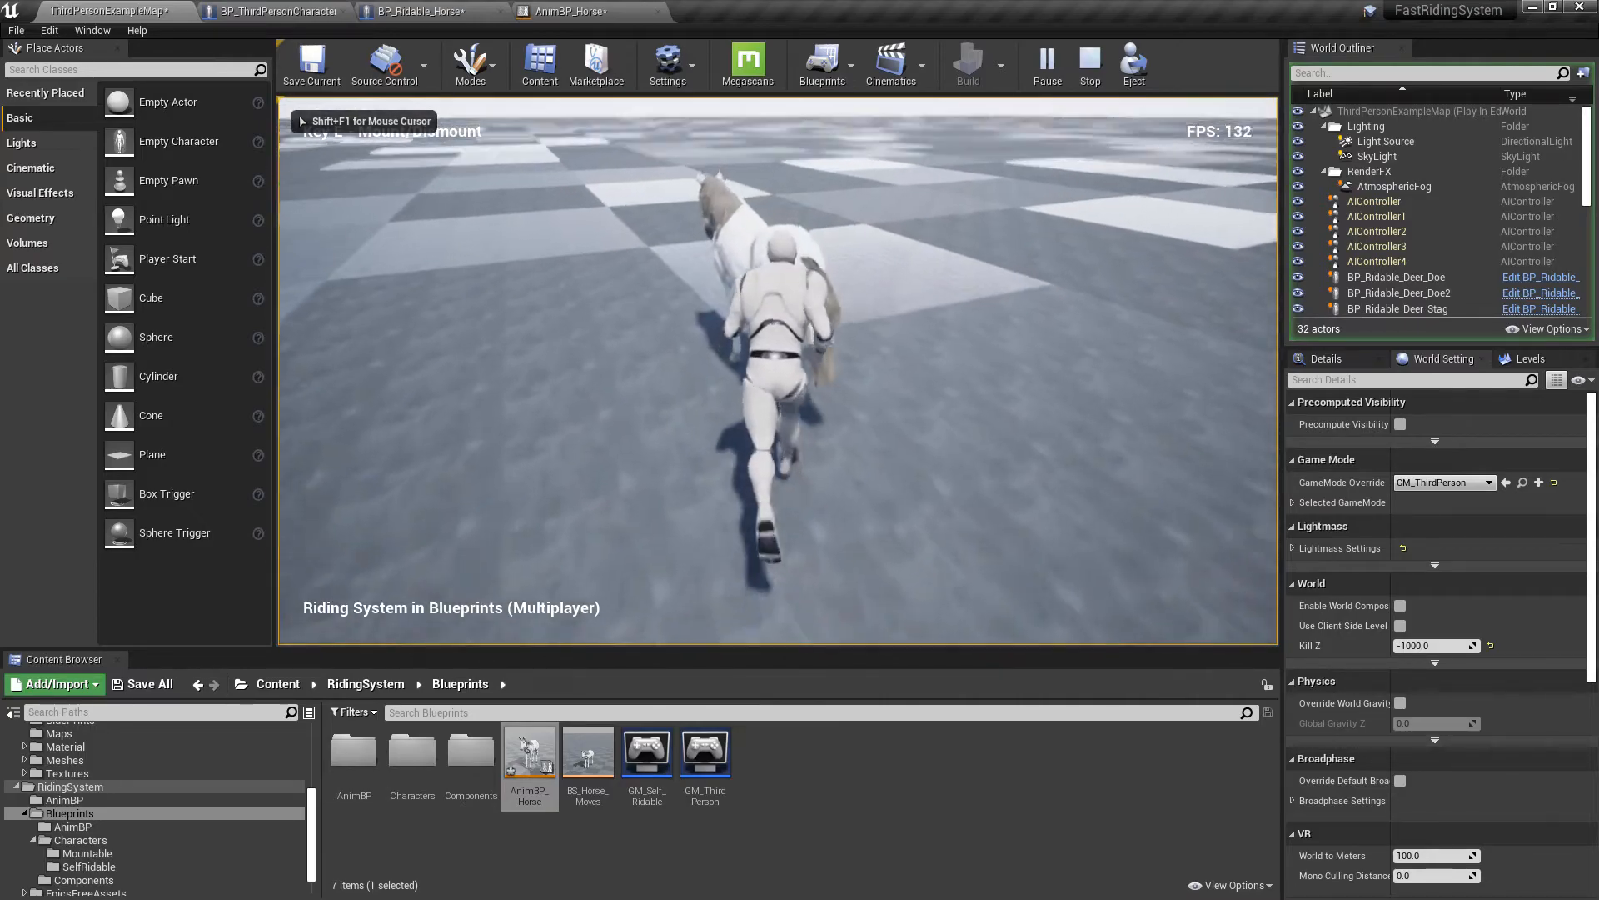
key(w)
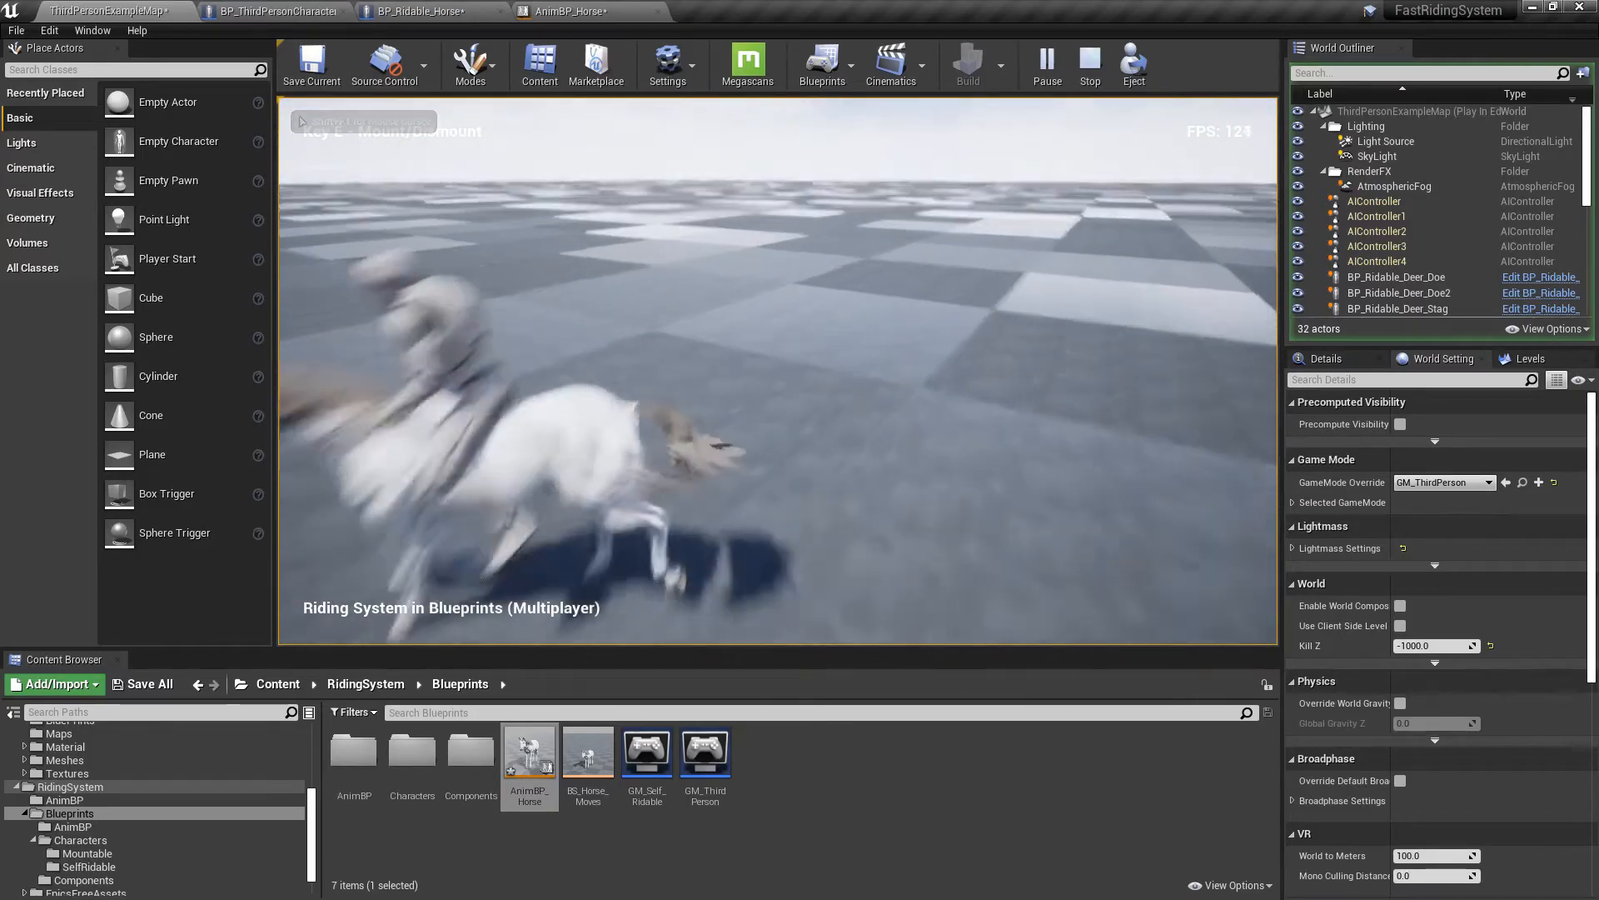
key(w)
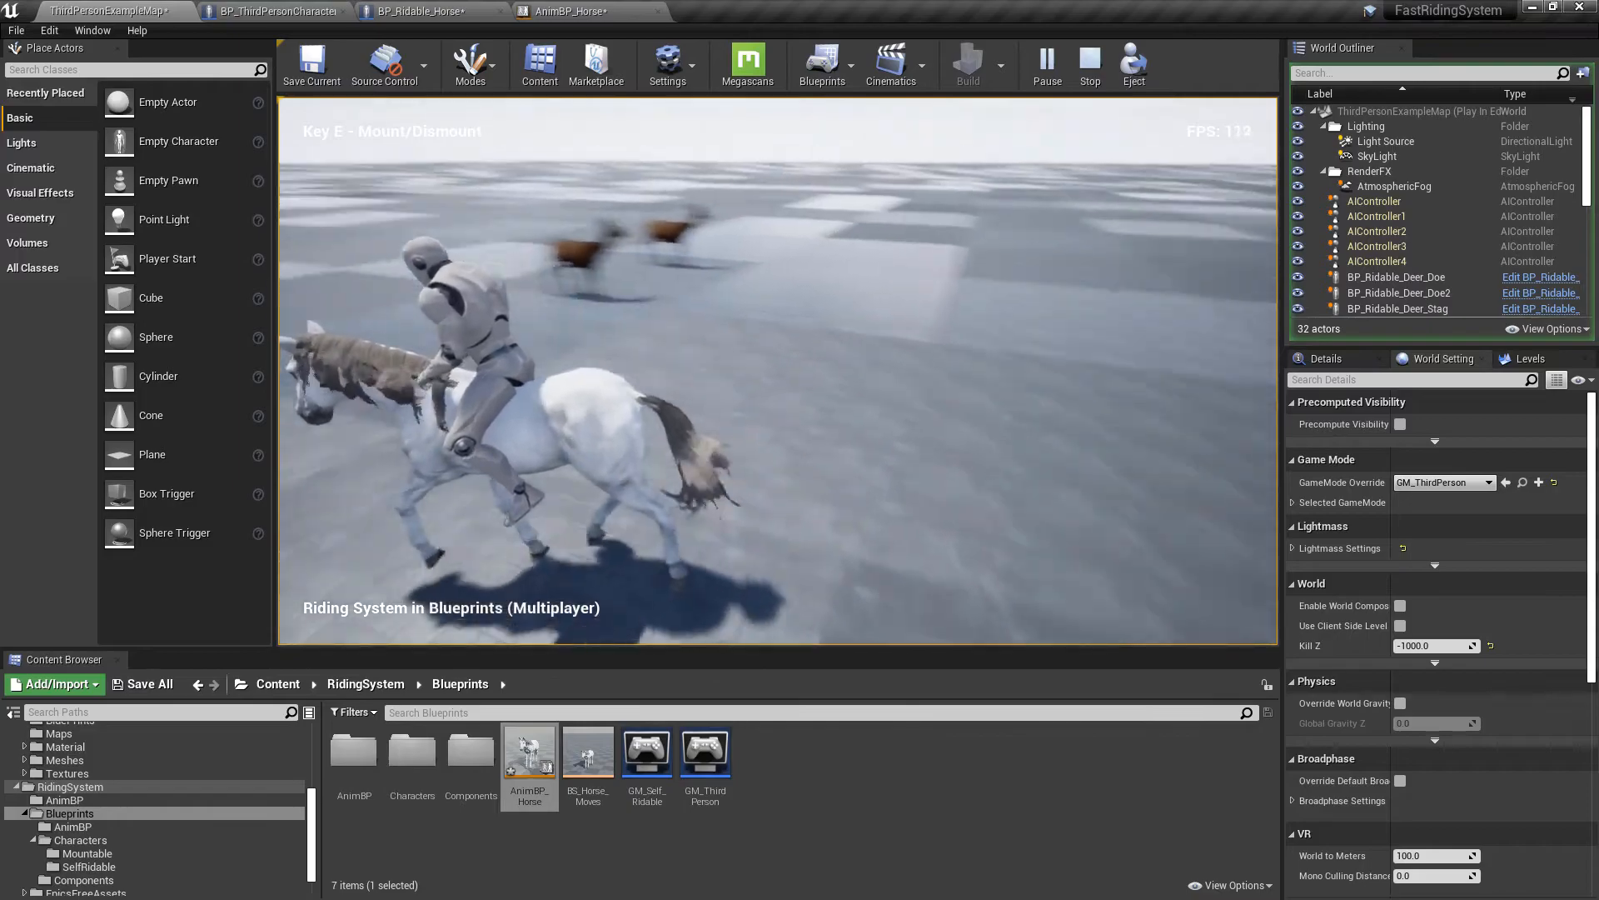
key(w)
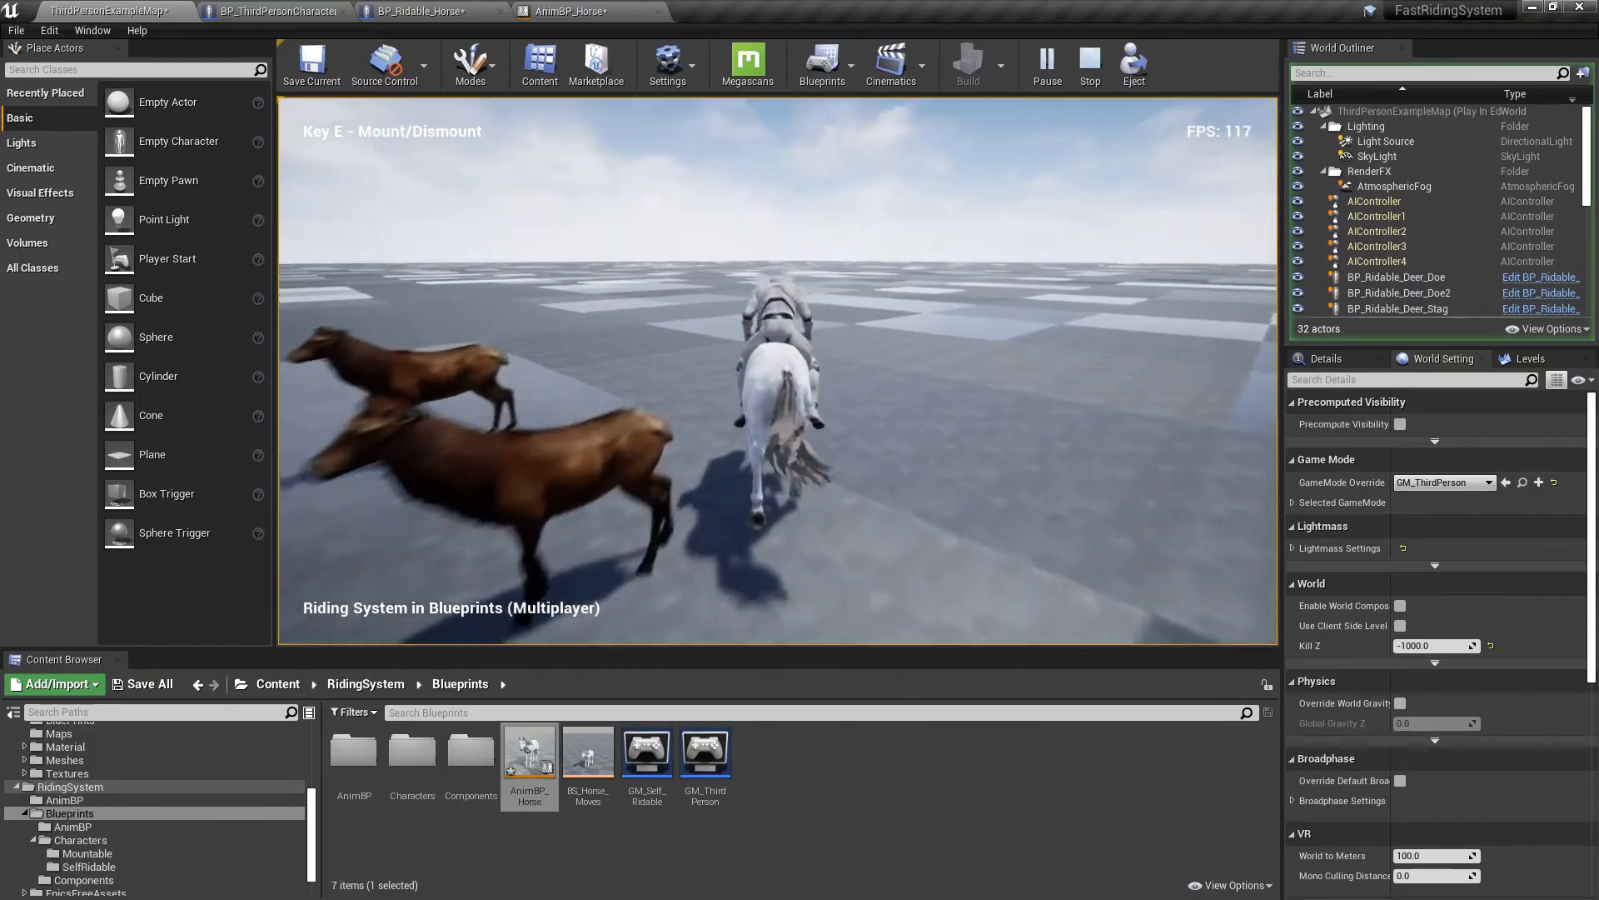
key(d)
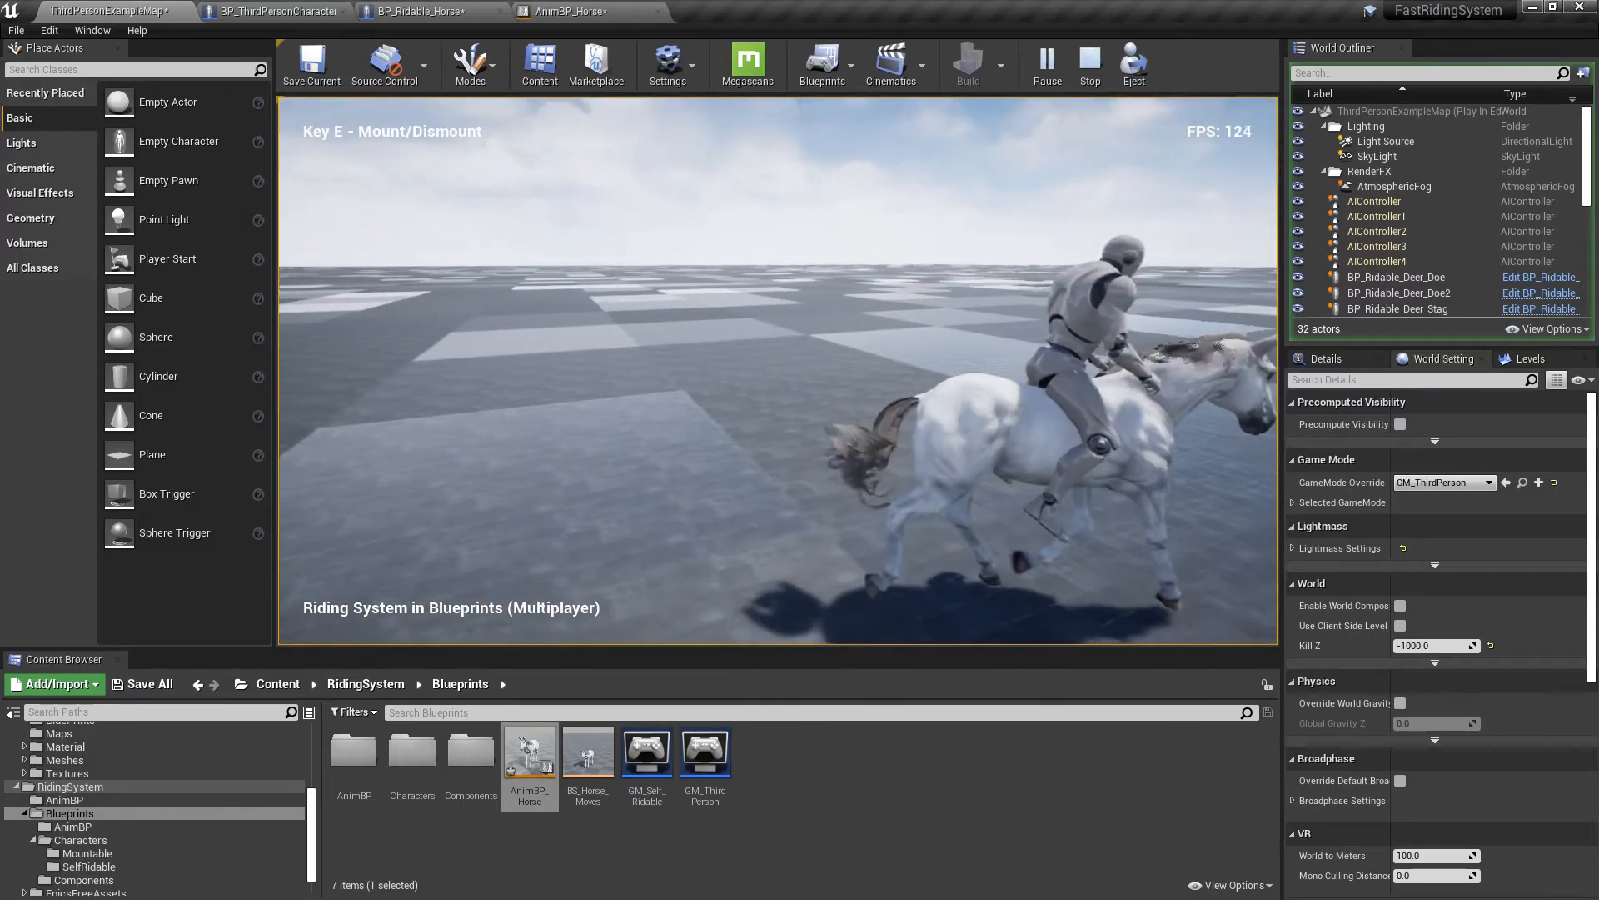
key(w)
key(w)
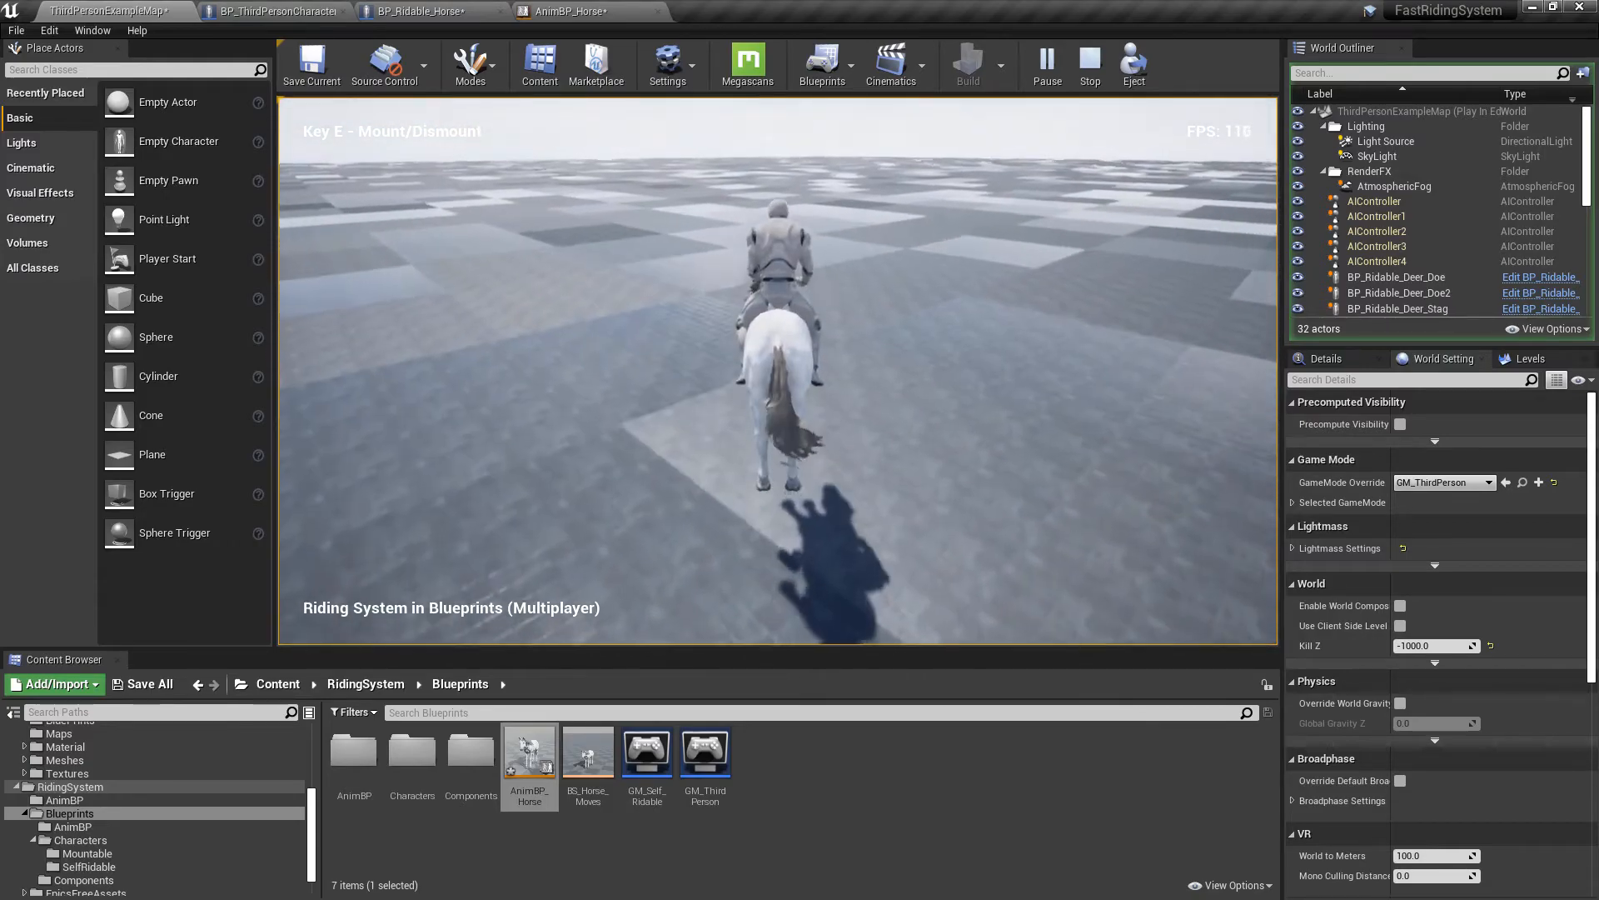
key(d)
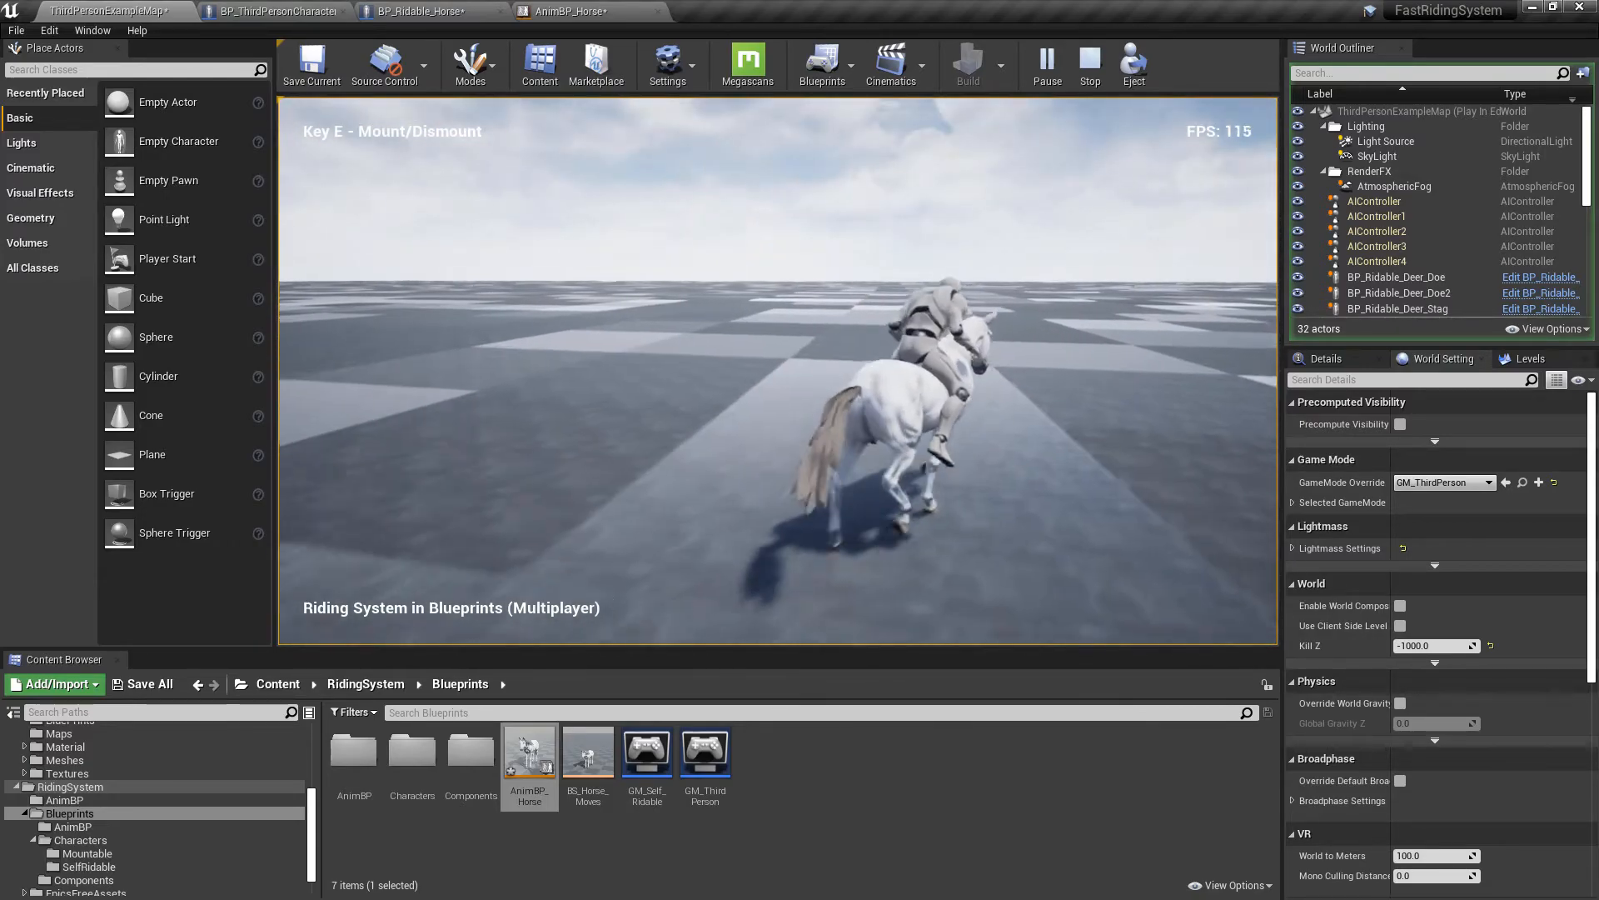
key(Escape)
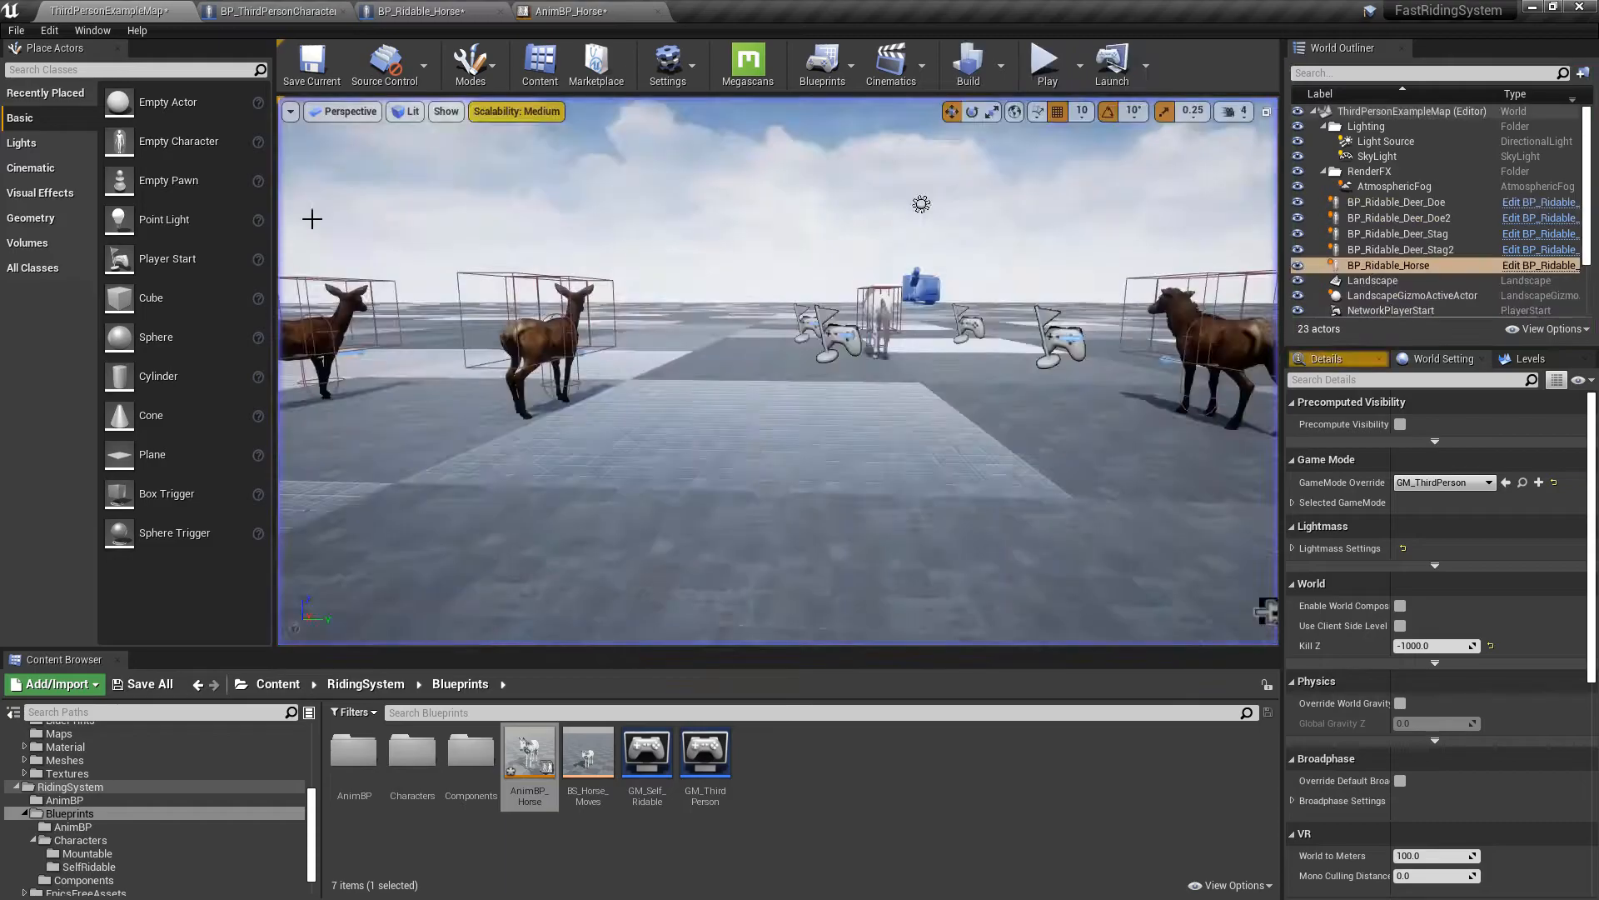
- Re-enable Use Root Motion in BP_Ridable_Horse, recompile it, and play-test mounting and galloping the horse in ThirdPersonExampleMap
click(367, 10)
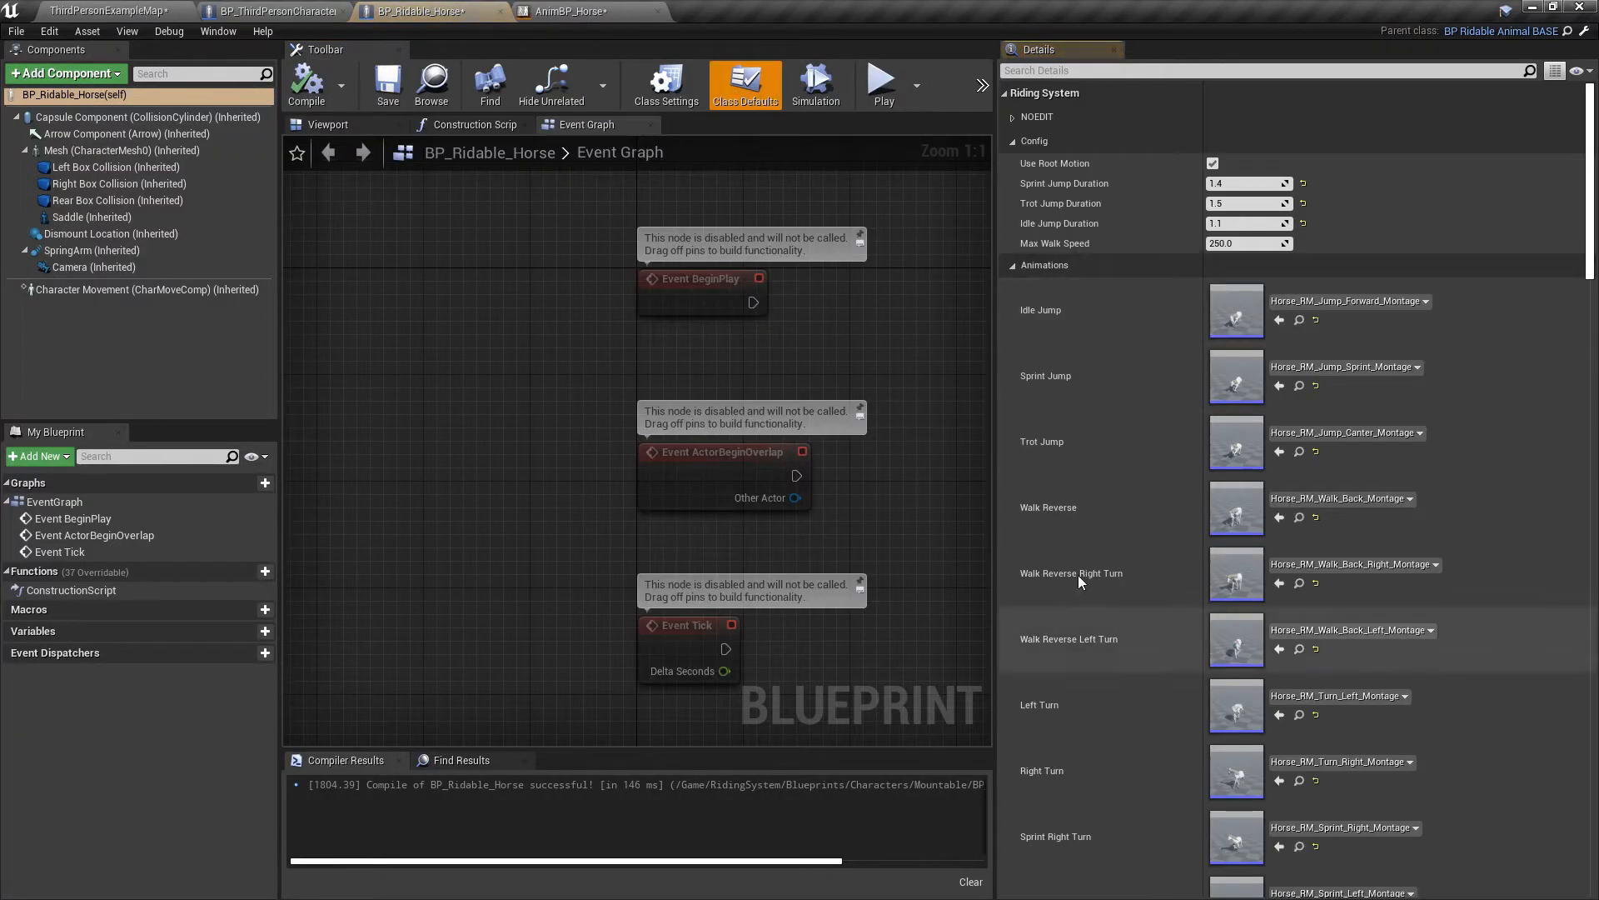
click(125, 10)
click(1042, 79)
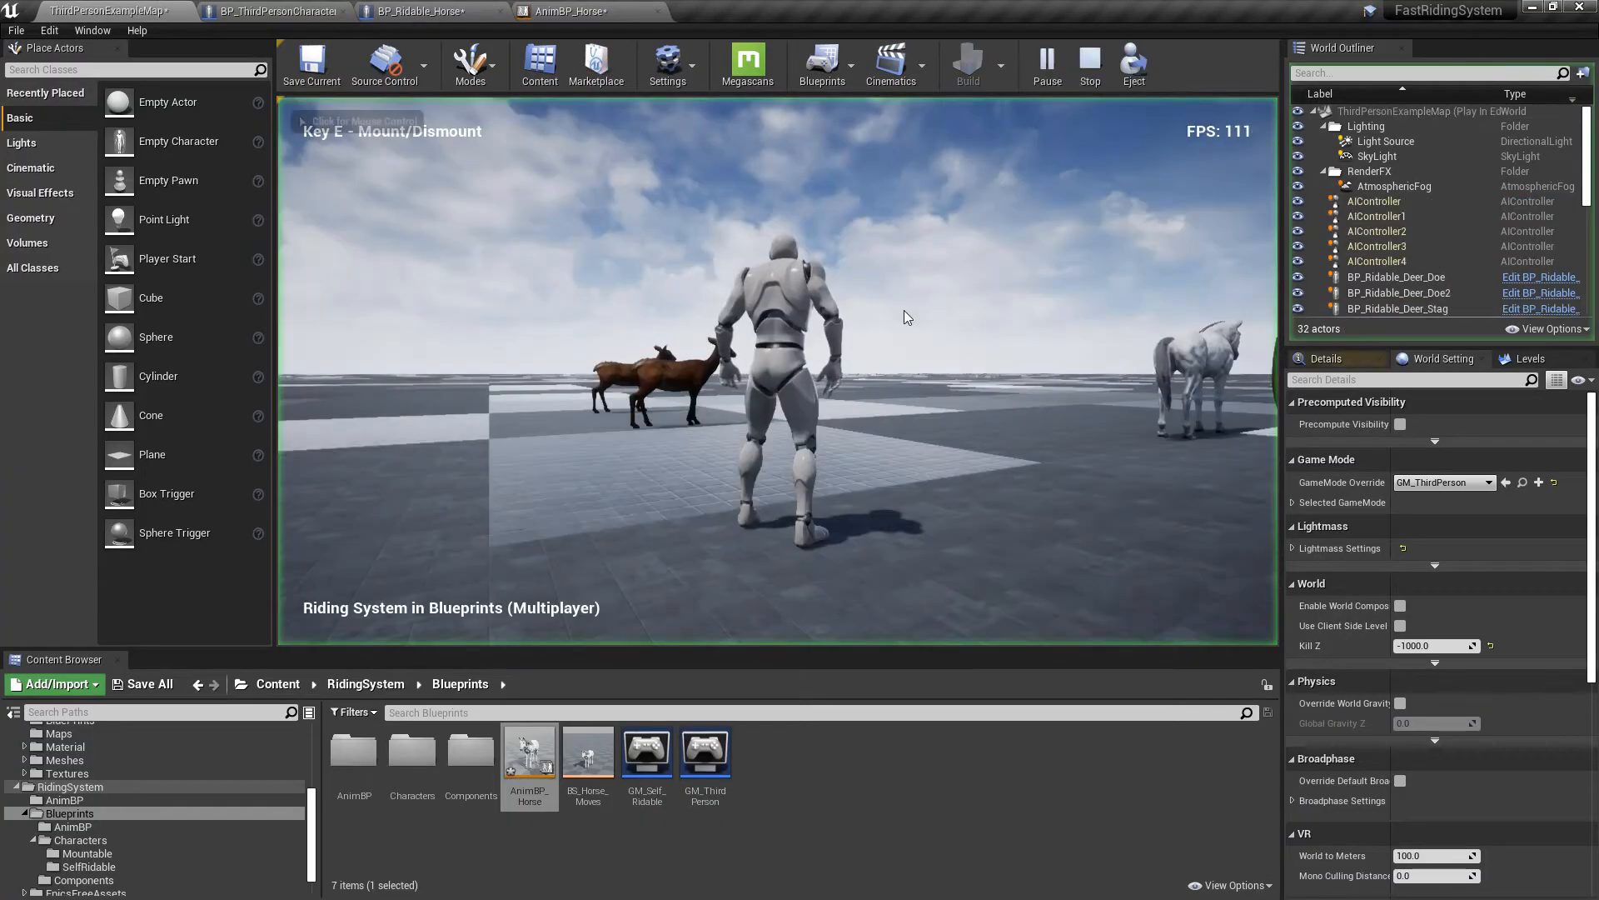
key(w)
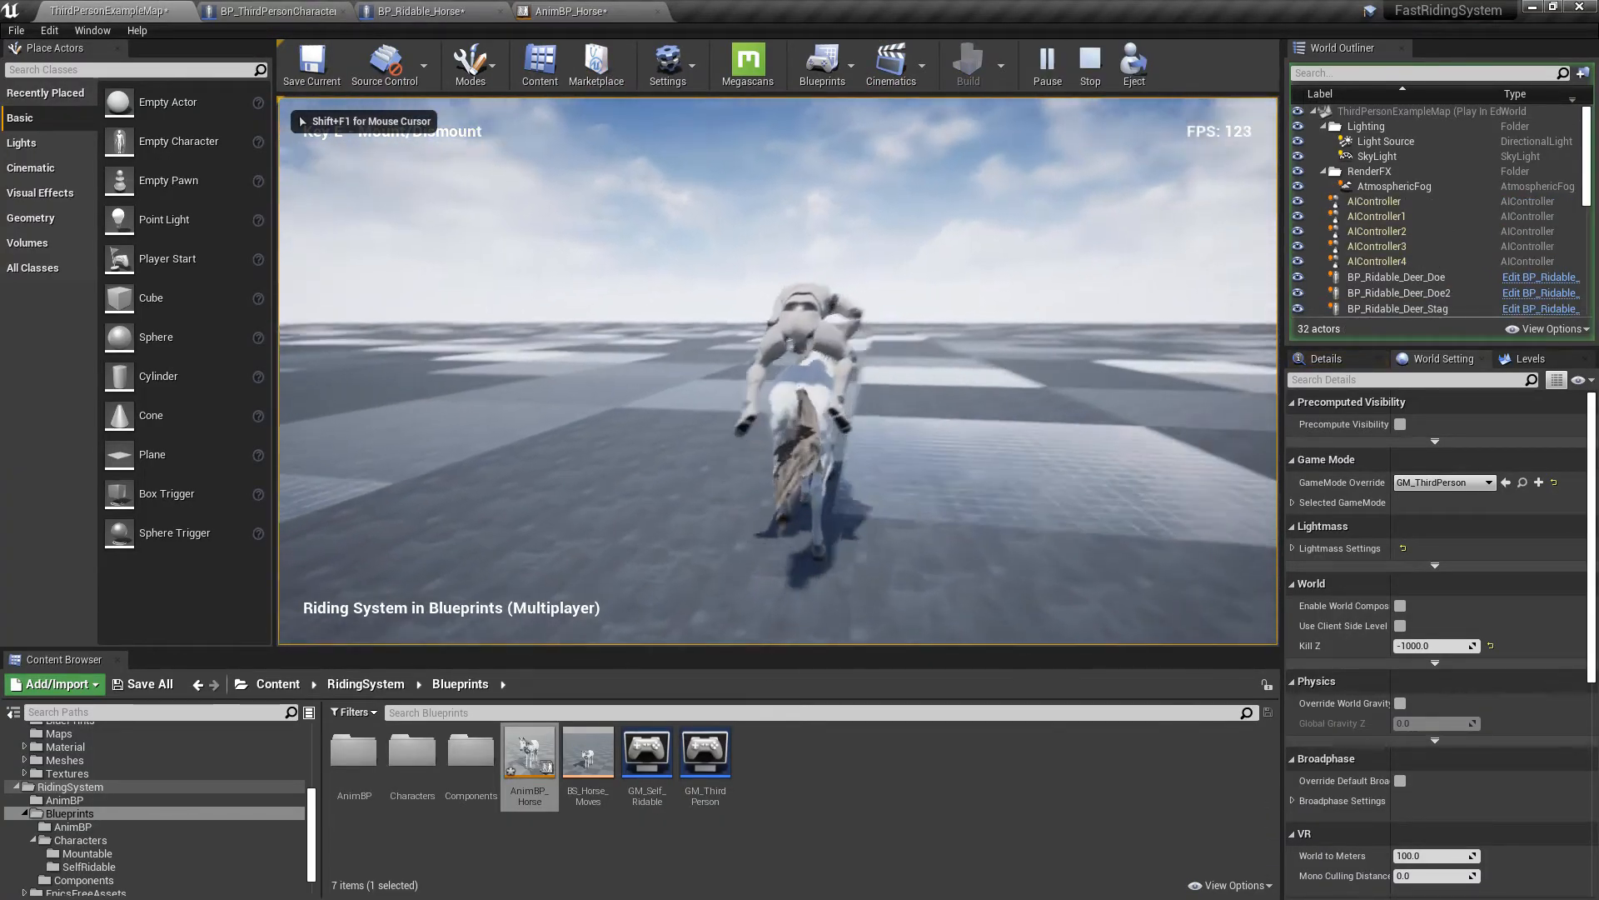
key(e)
key(w)
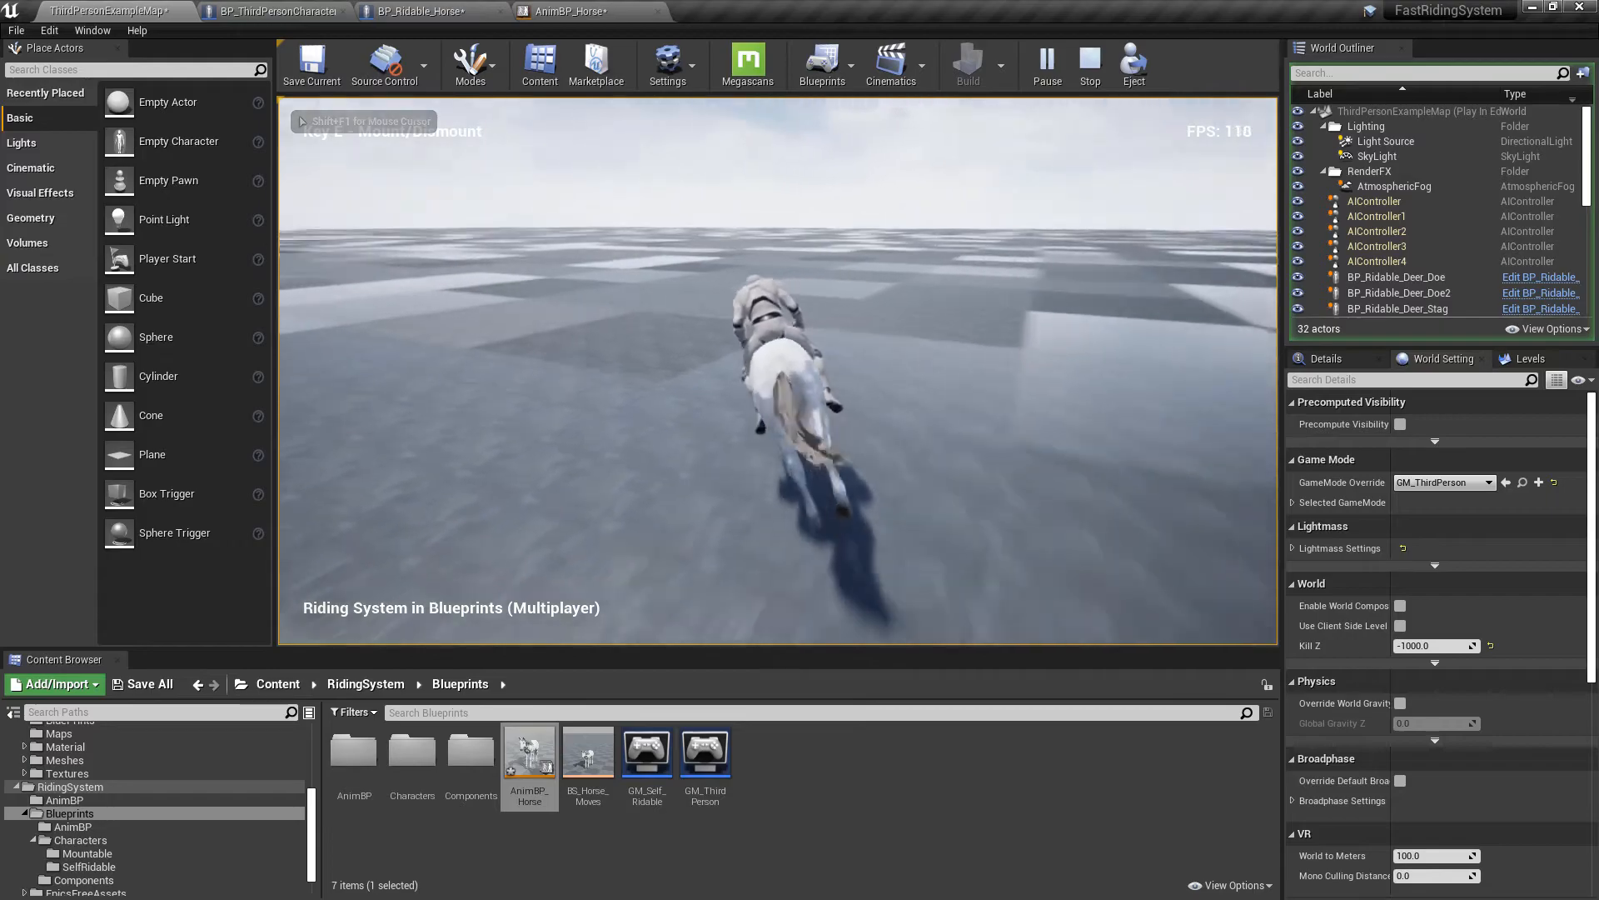
key(w)
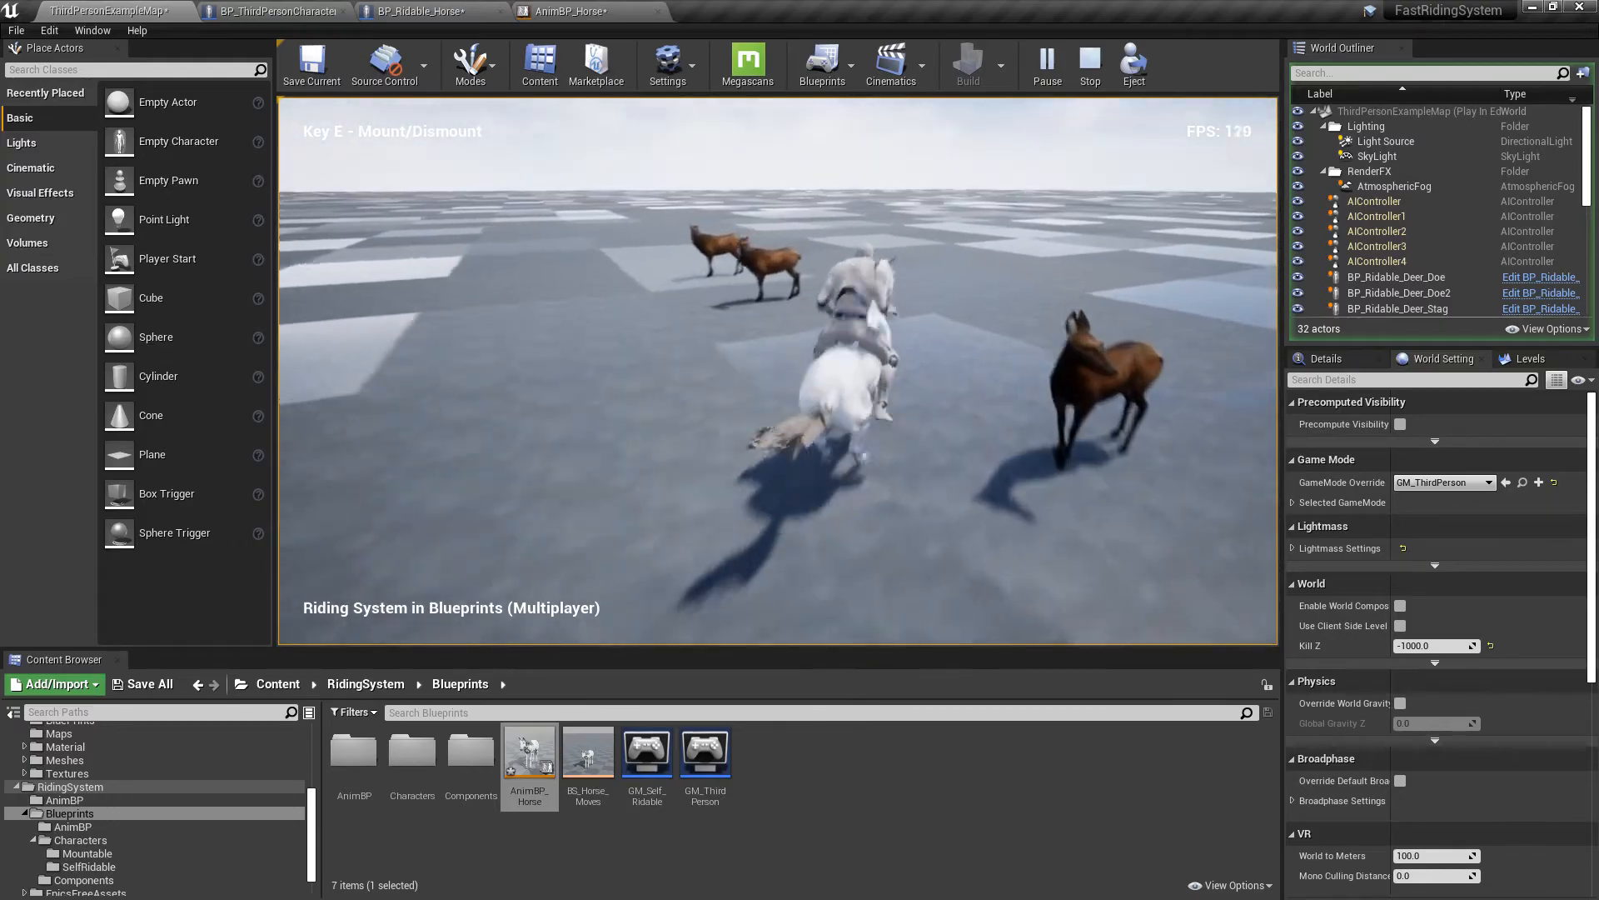
key(Escape)
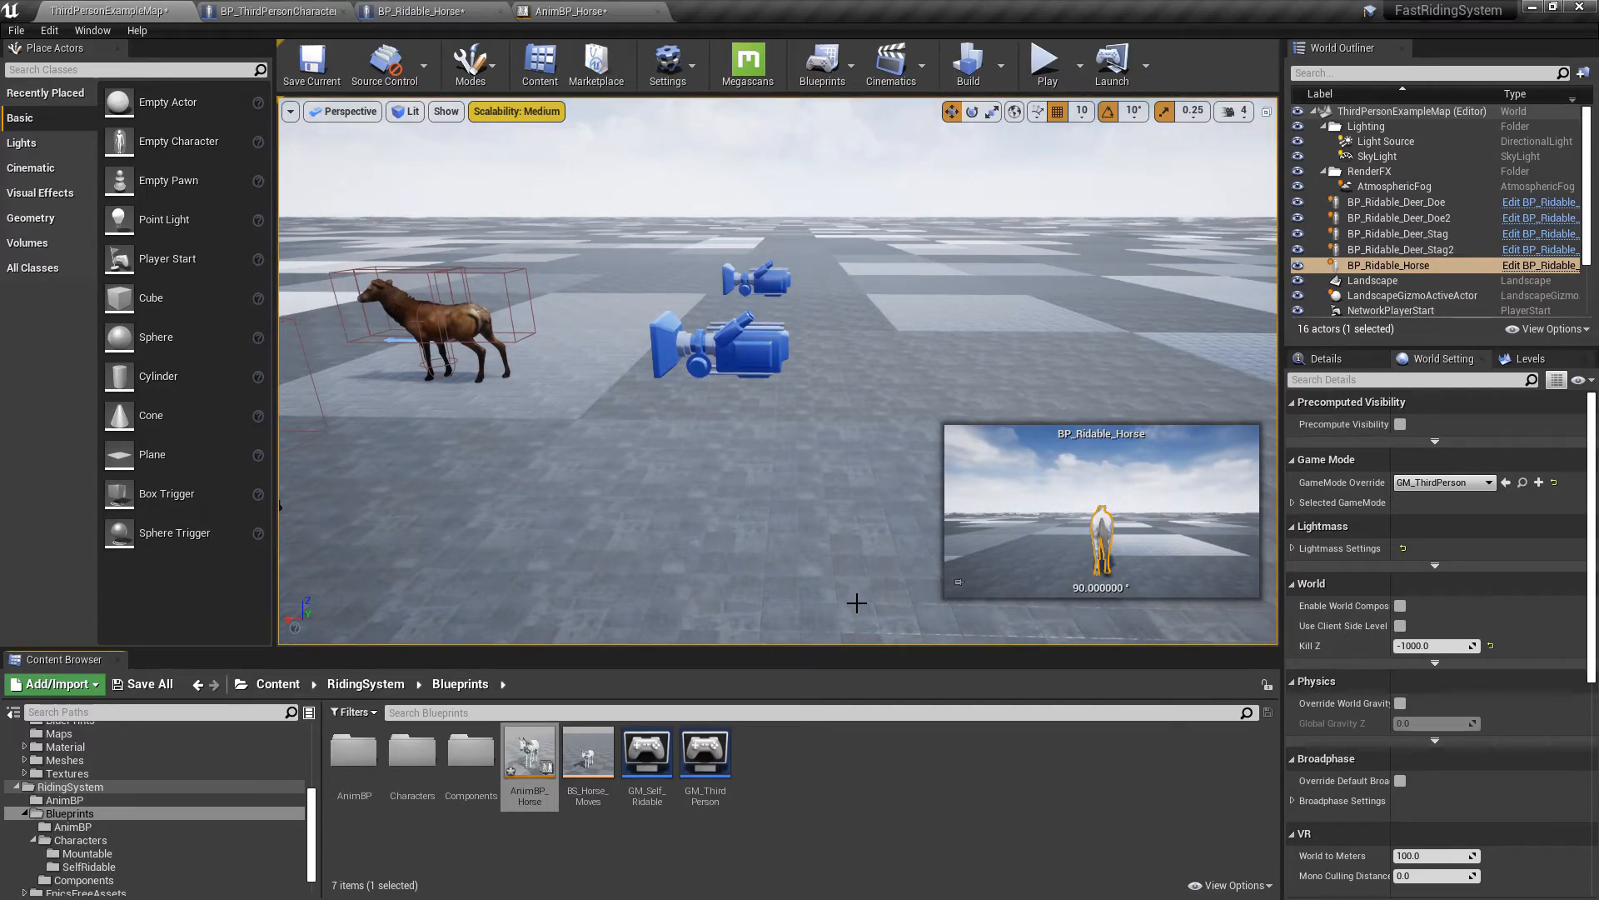
- Set the level's GameMode Override to GM_Self_Ridable from the RidingSystem Blueprints folder
scroll(233, 815, down, 2)
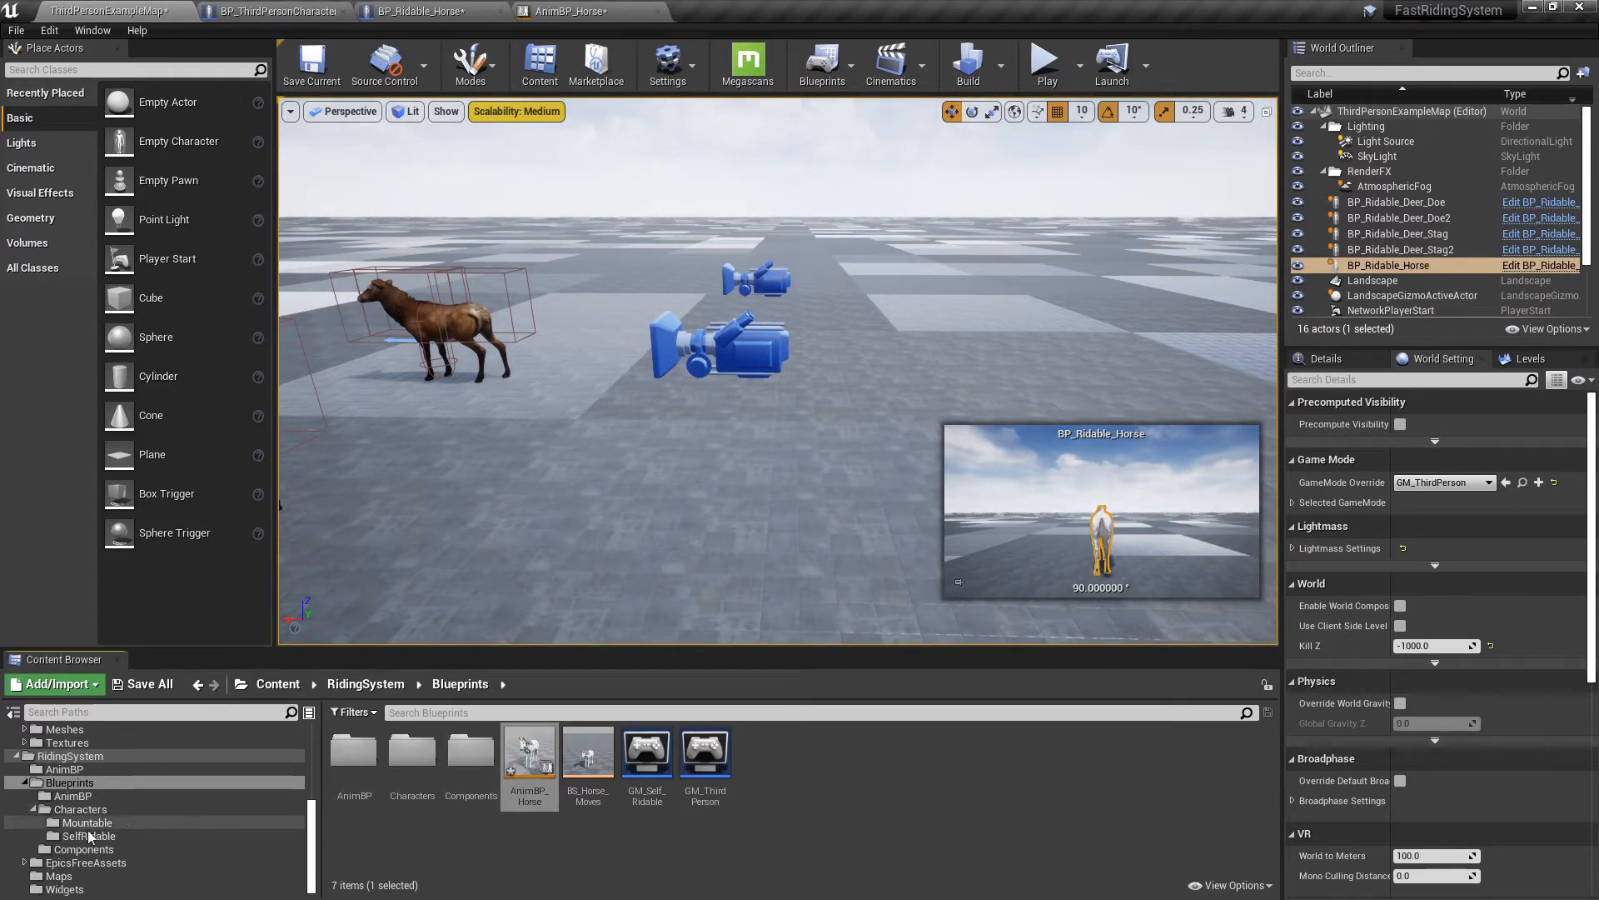
click(266, 835)
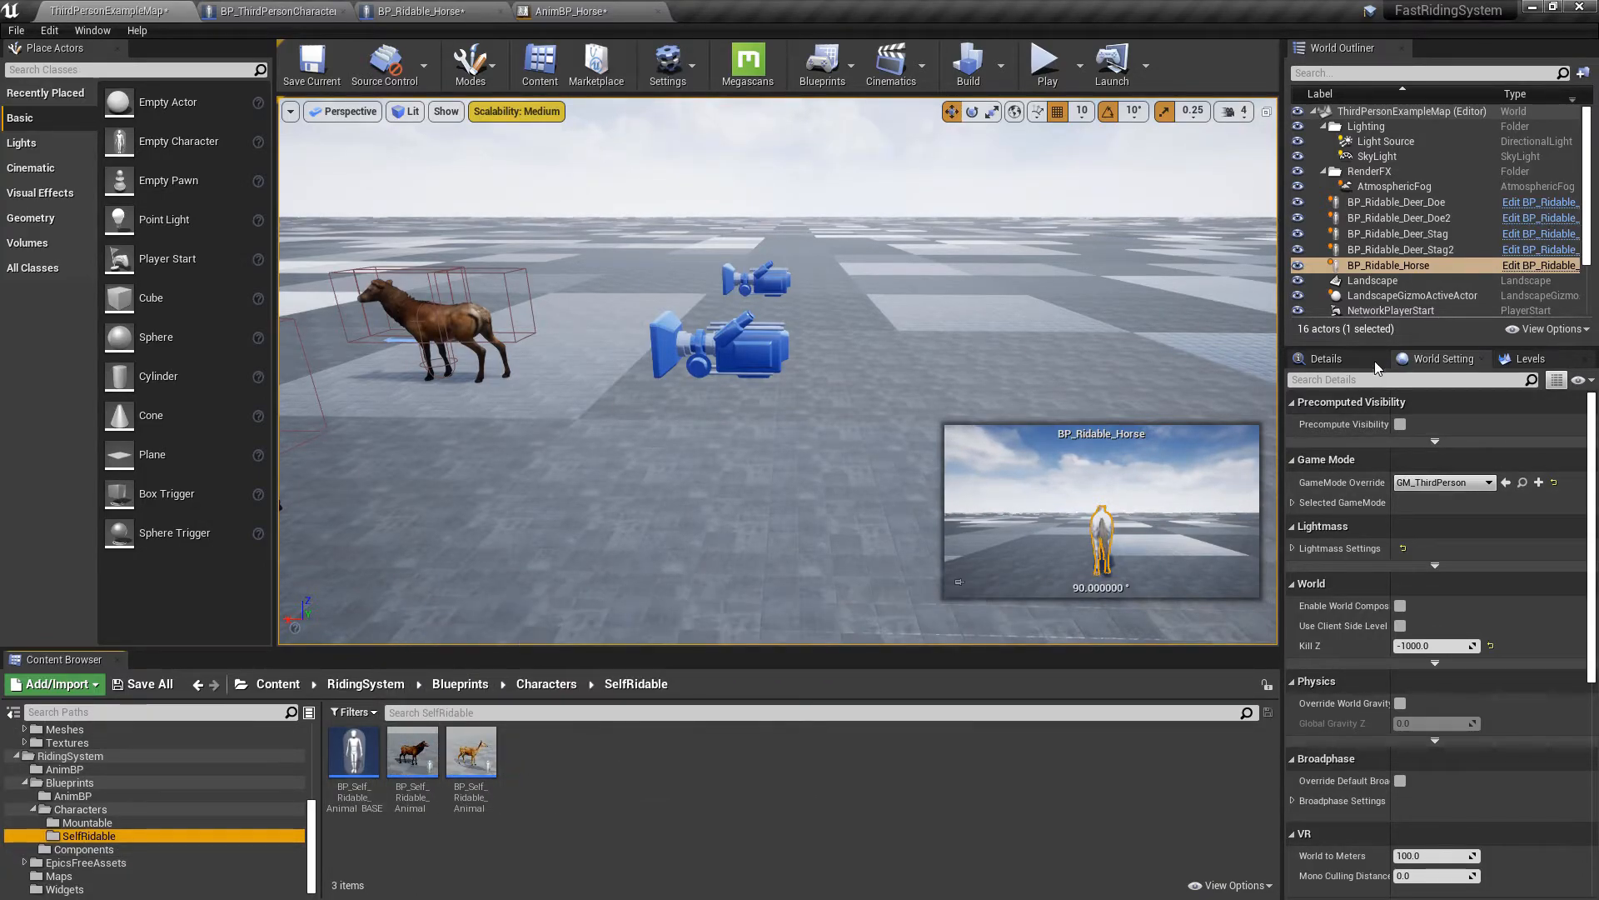
click(1430, 360)
click(974, 491)
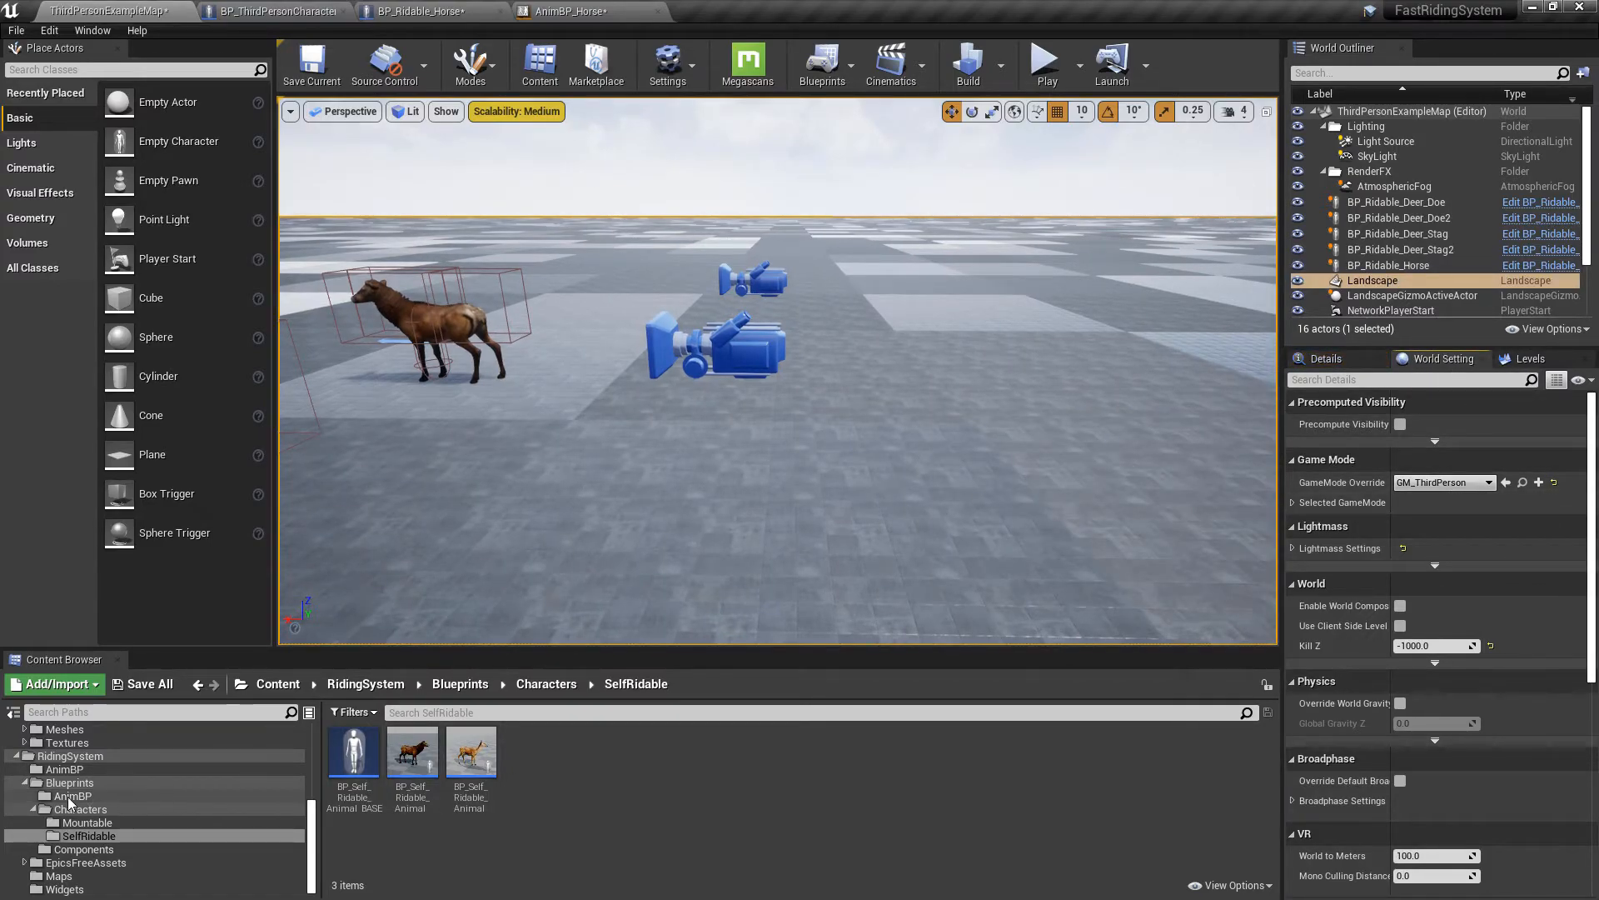
click(98, 769)
click(111, 781)
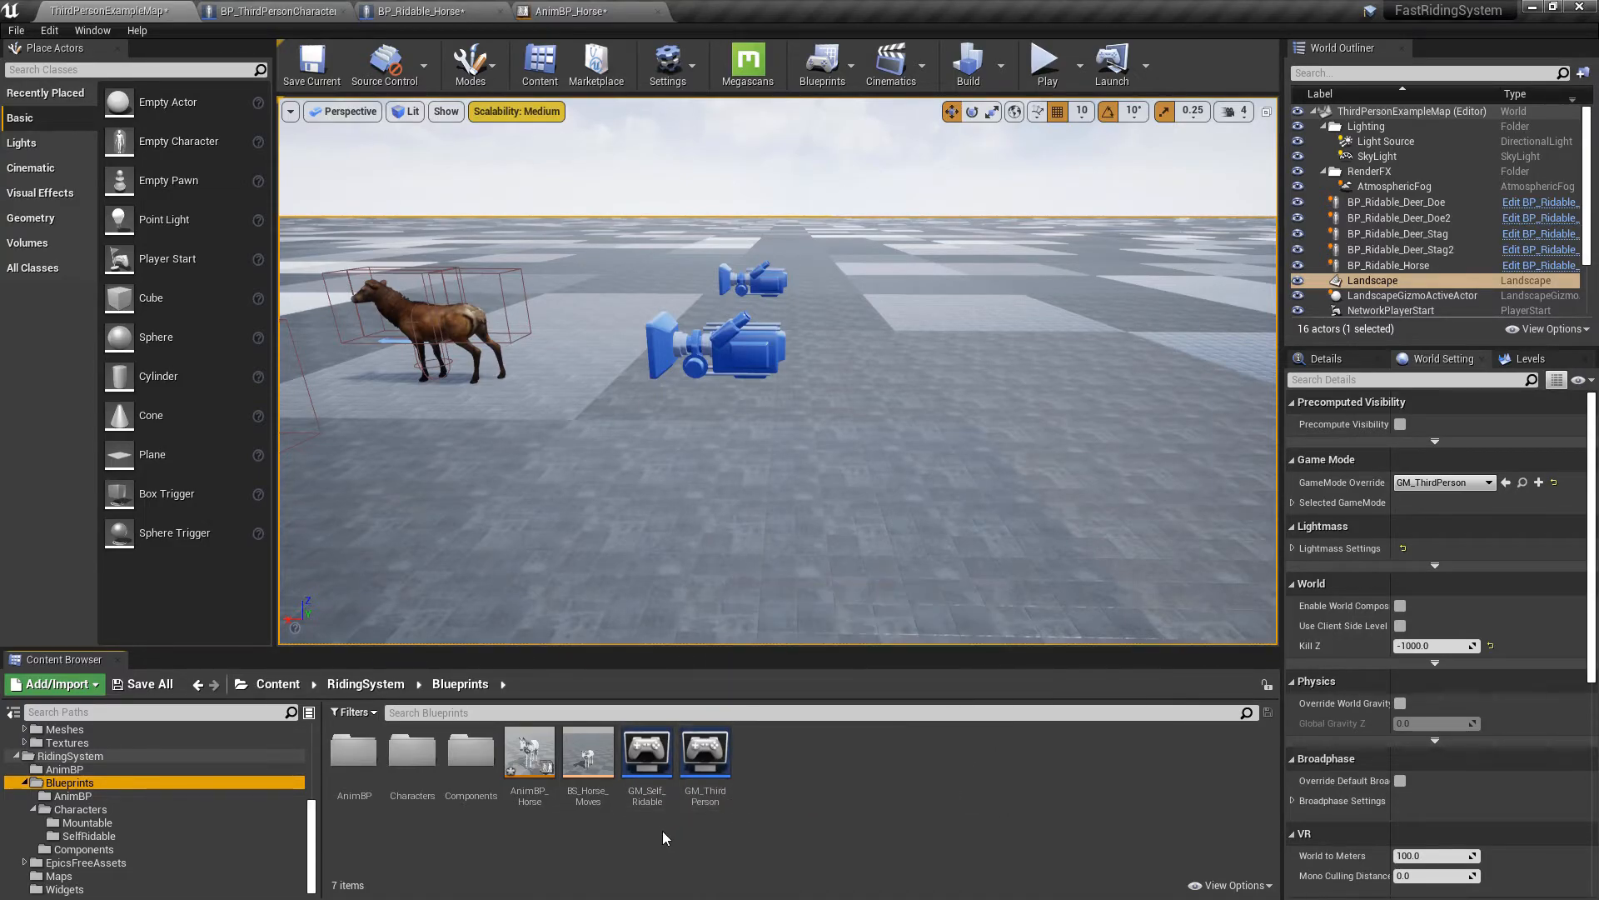
click(666, 796)
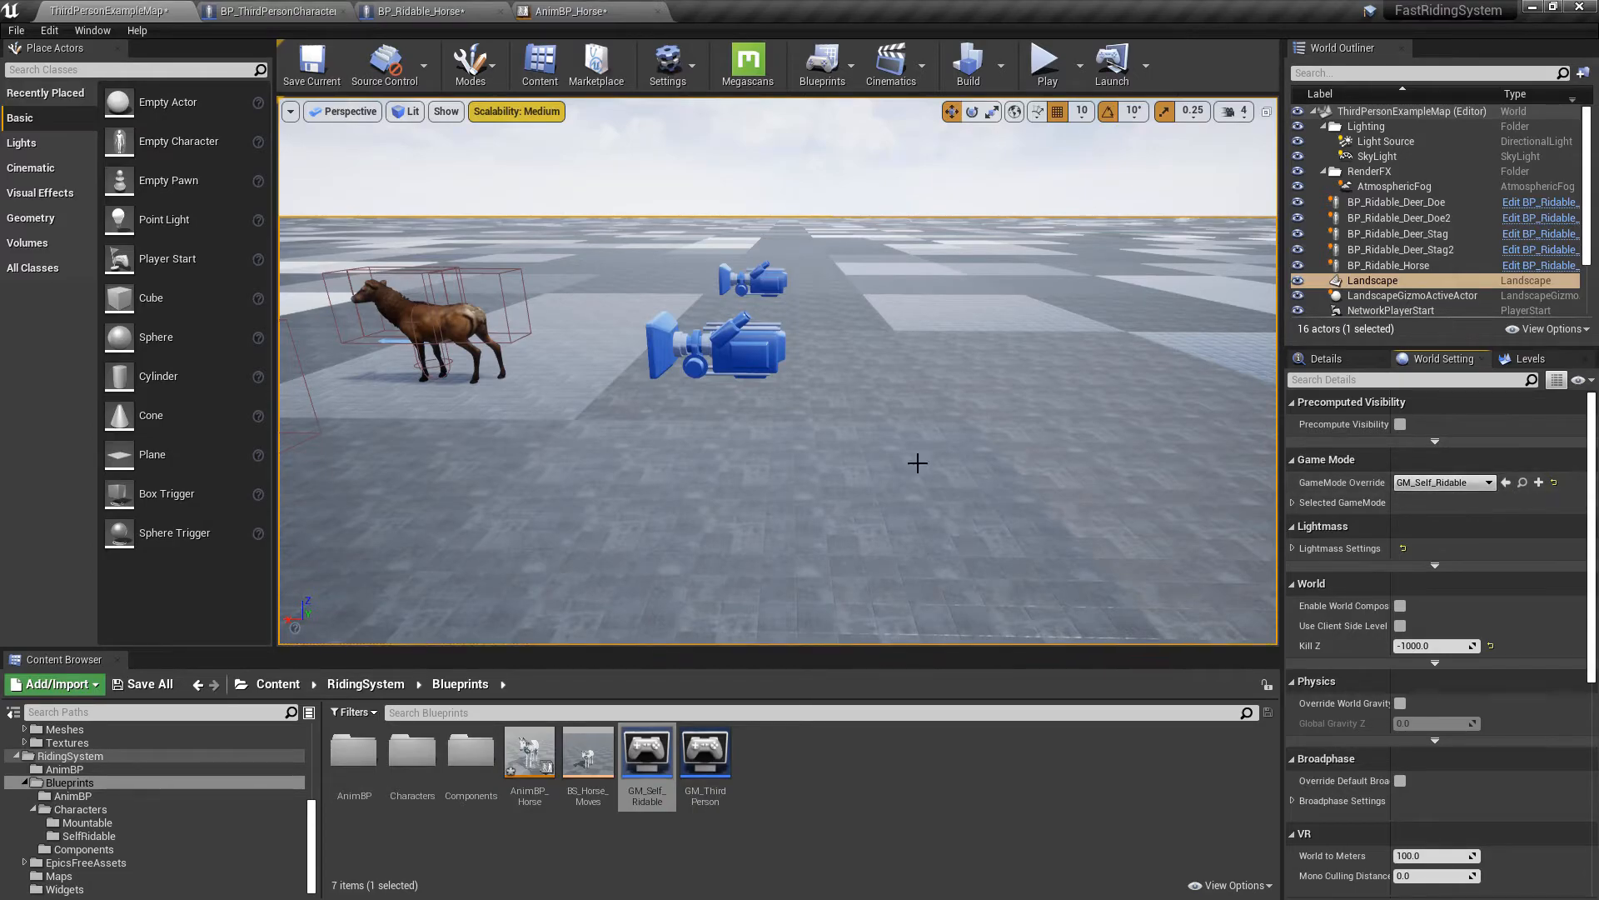
- Play-test the level as the self-ridable deer, running it forward and through turns in both directions, and stop the simulation
key(alt+p)
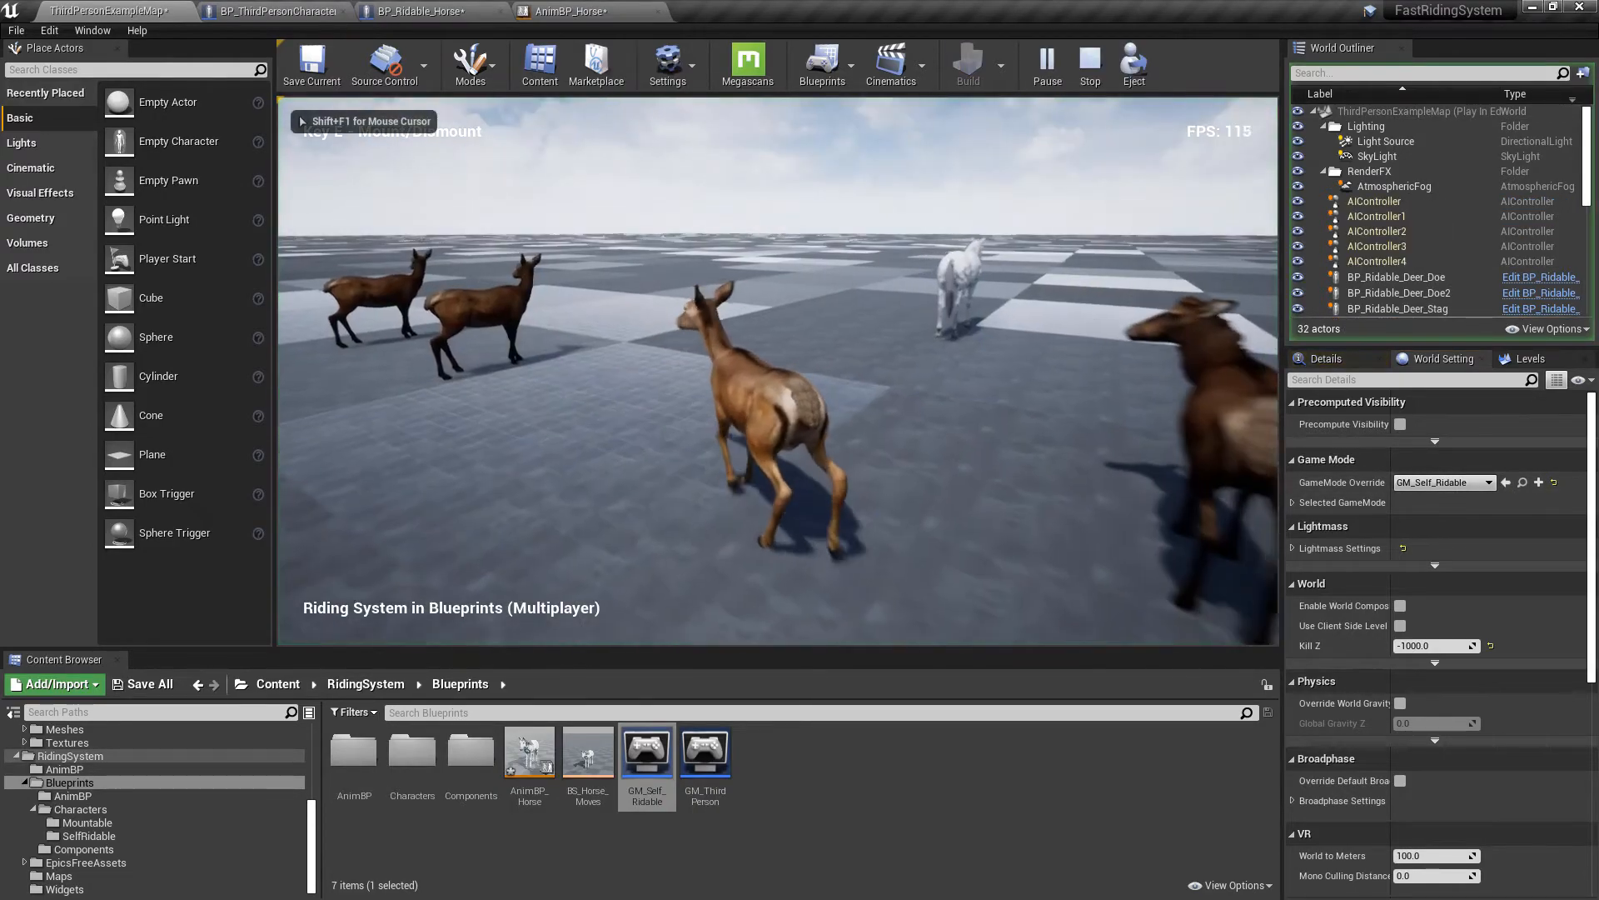
key(w)
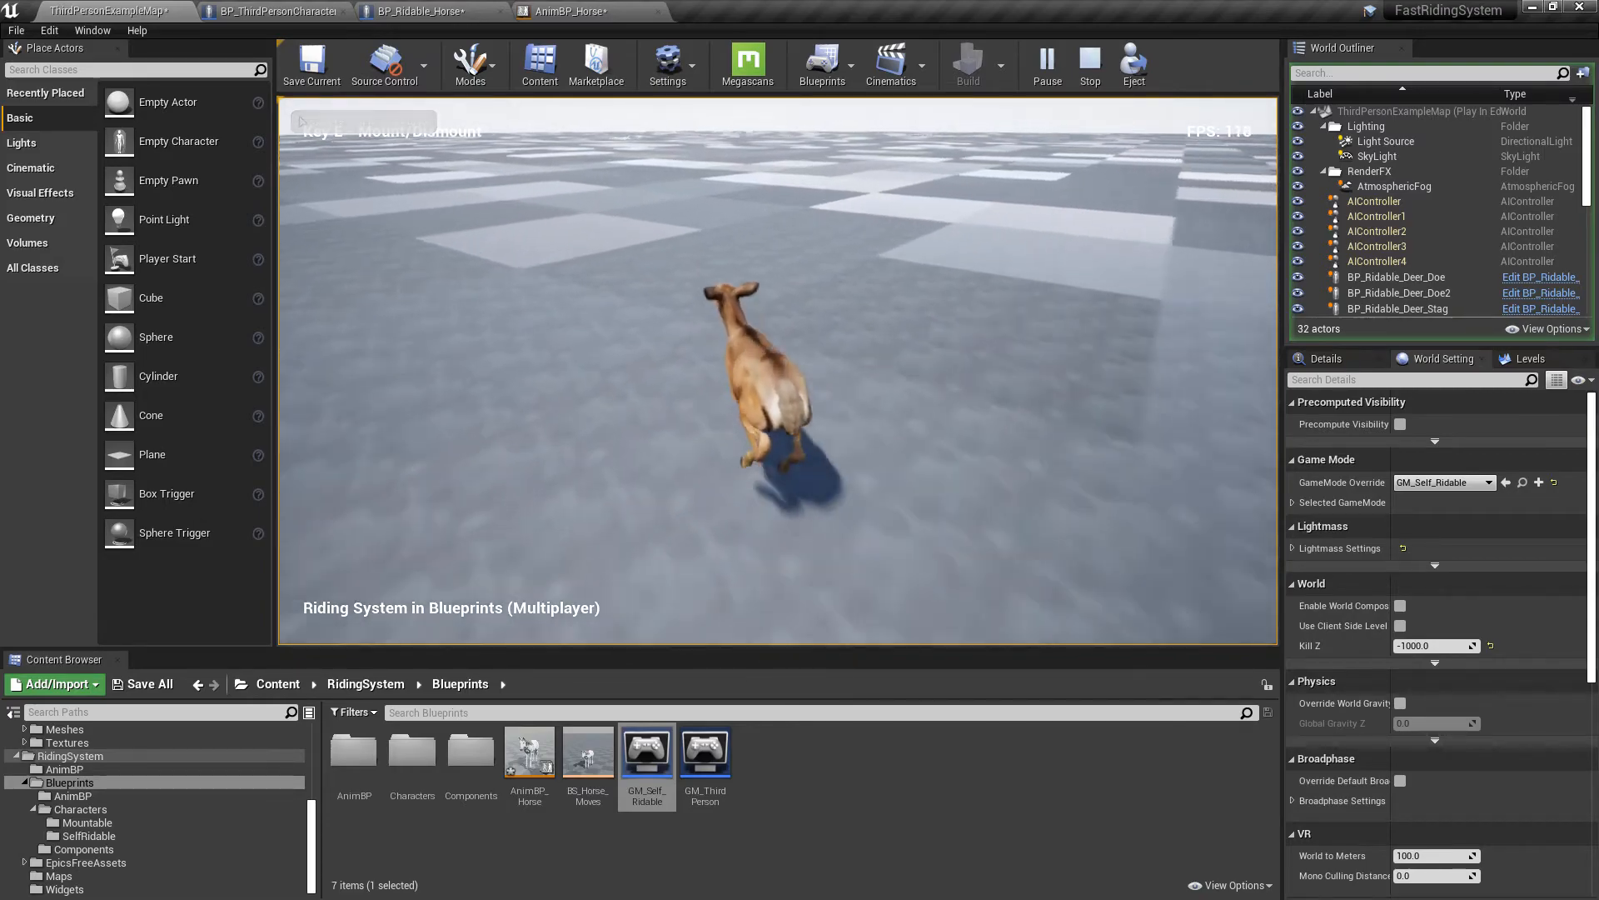
key(d)
key(w)
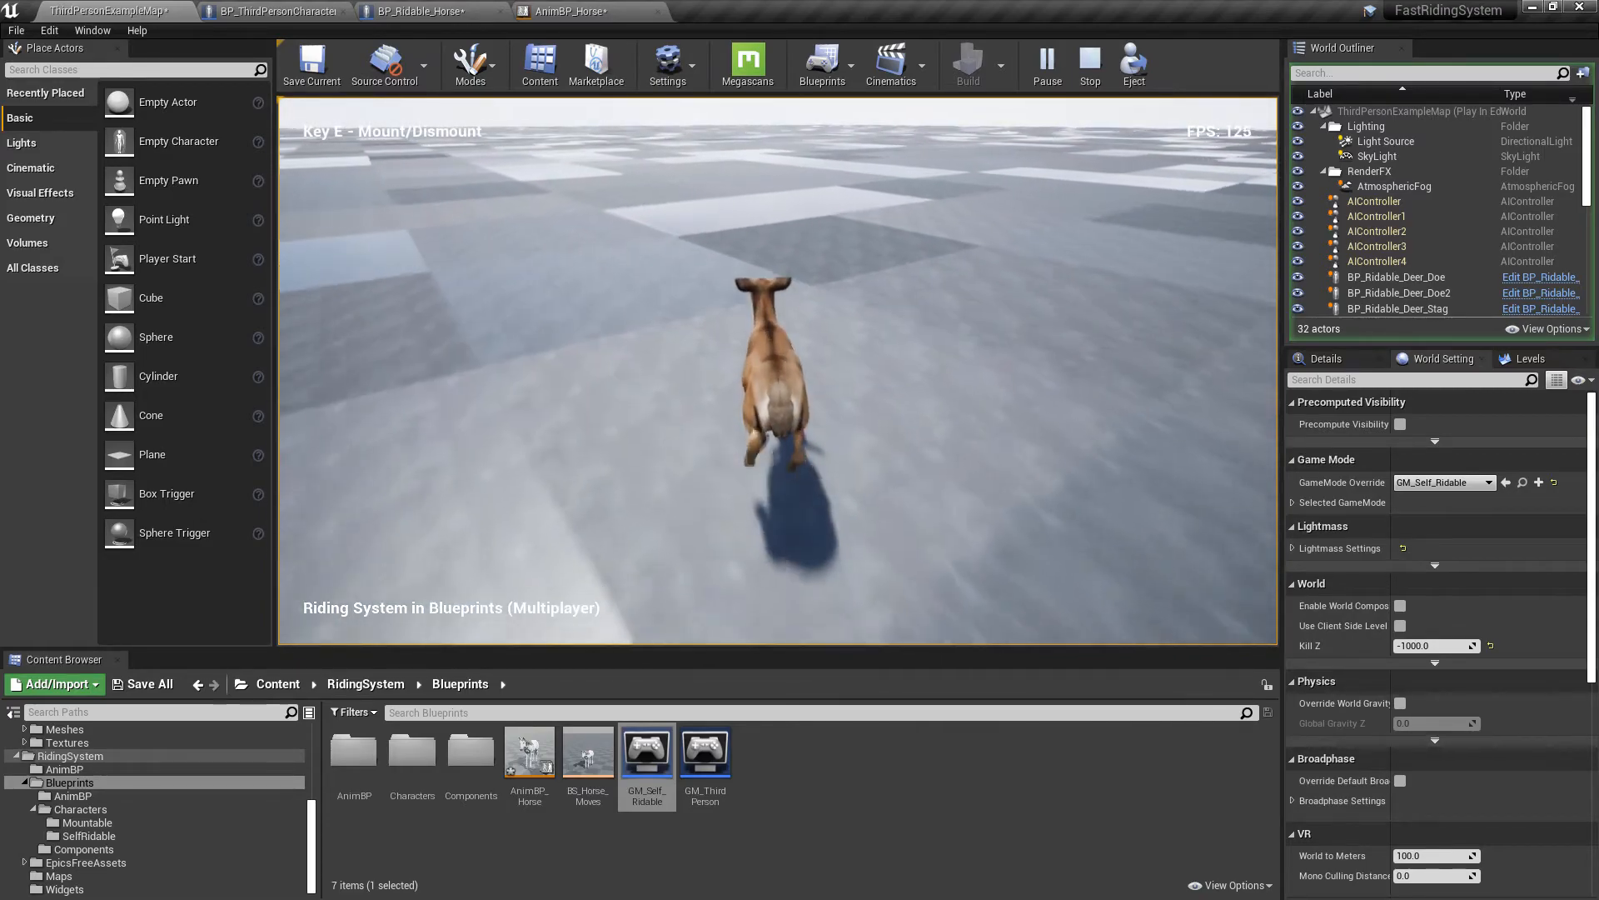
key(d)
key(w)
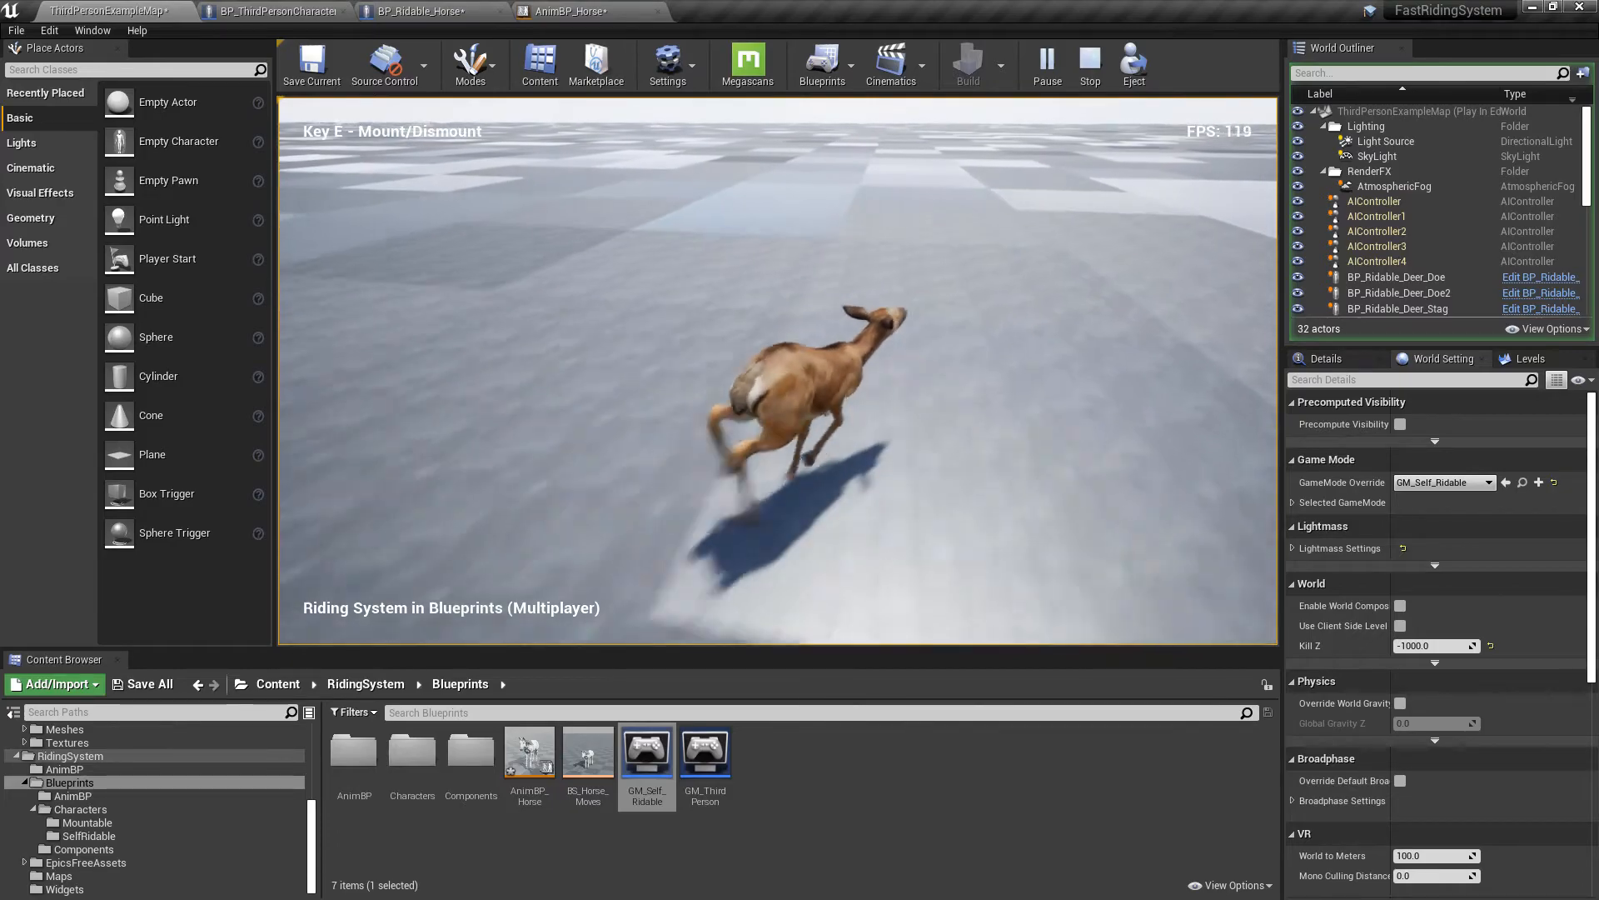
key(a)
key(w)
key(d)
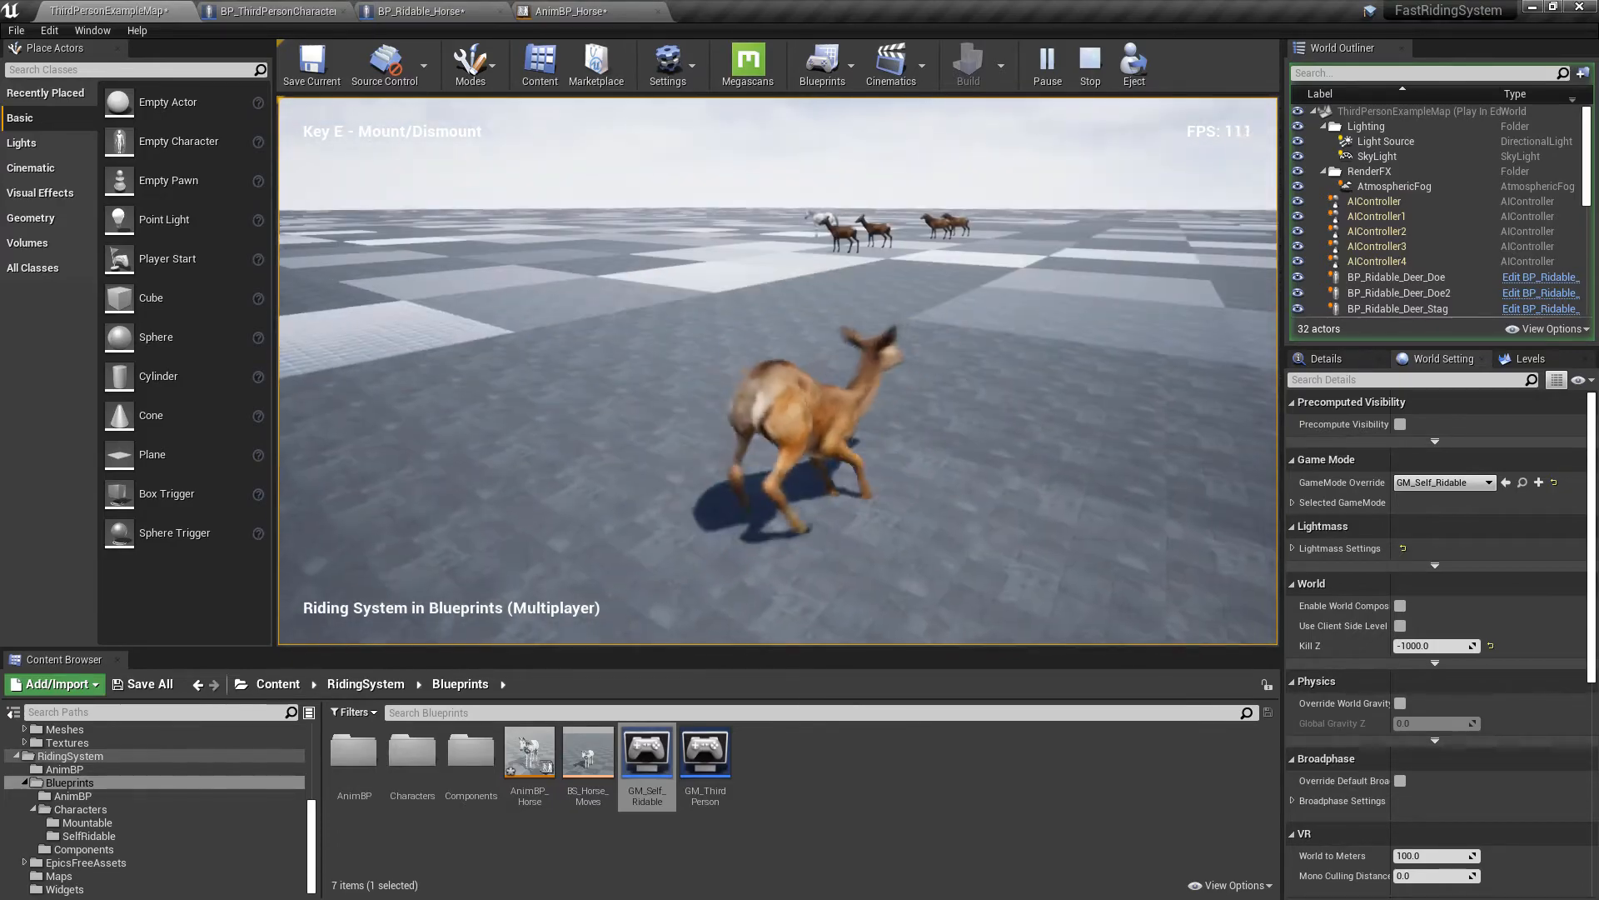
key(a)
key(w)
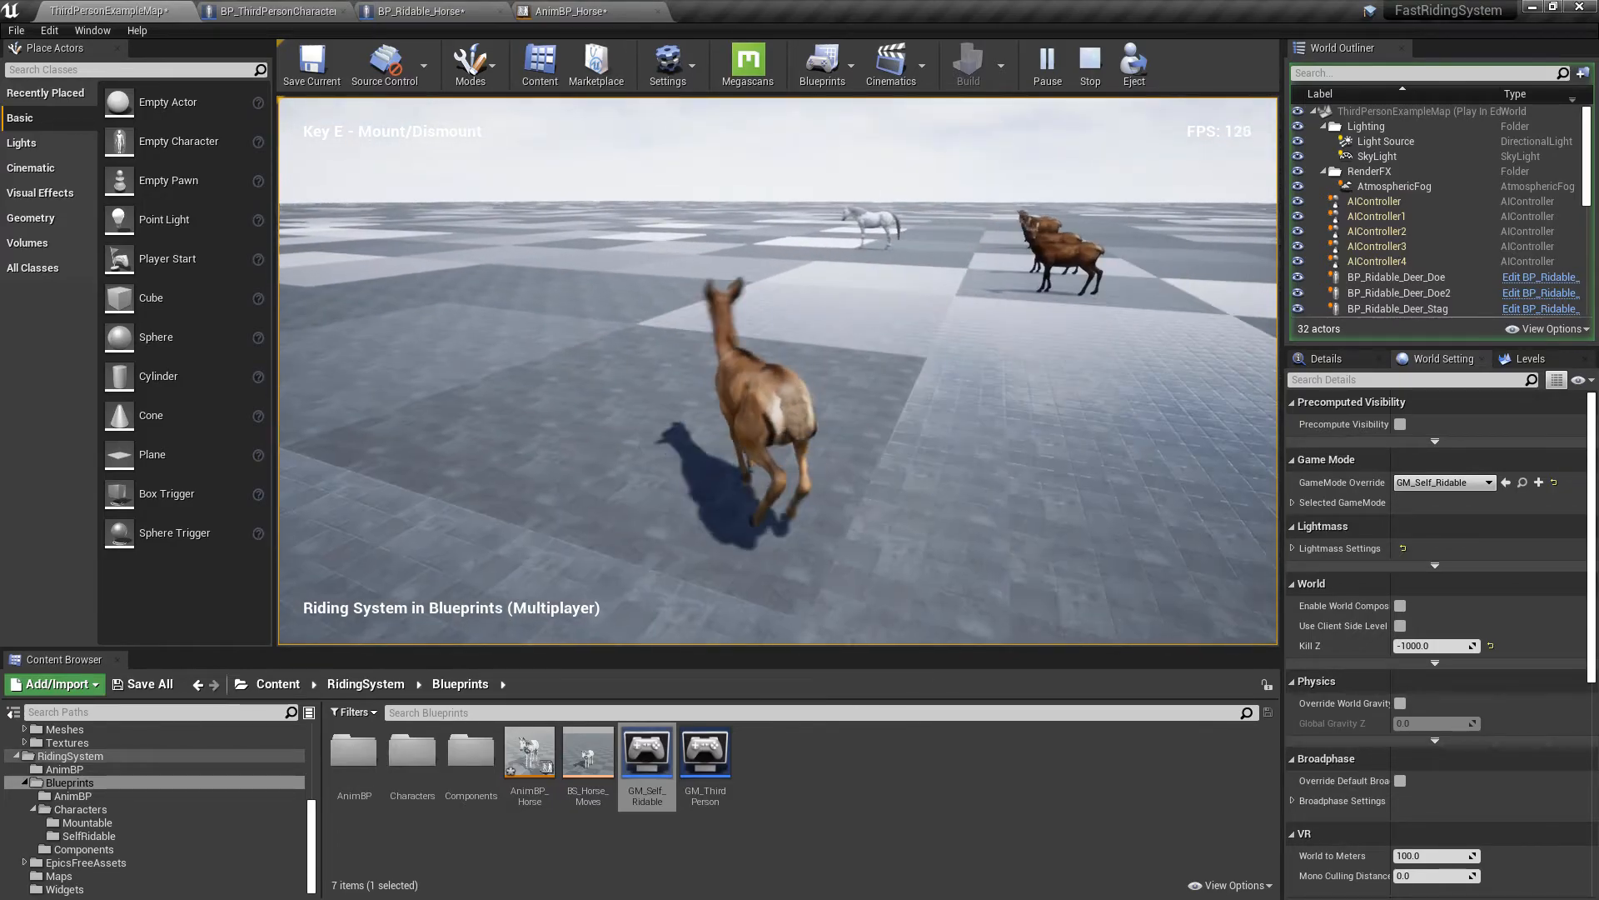
key(Escape)
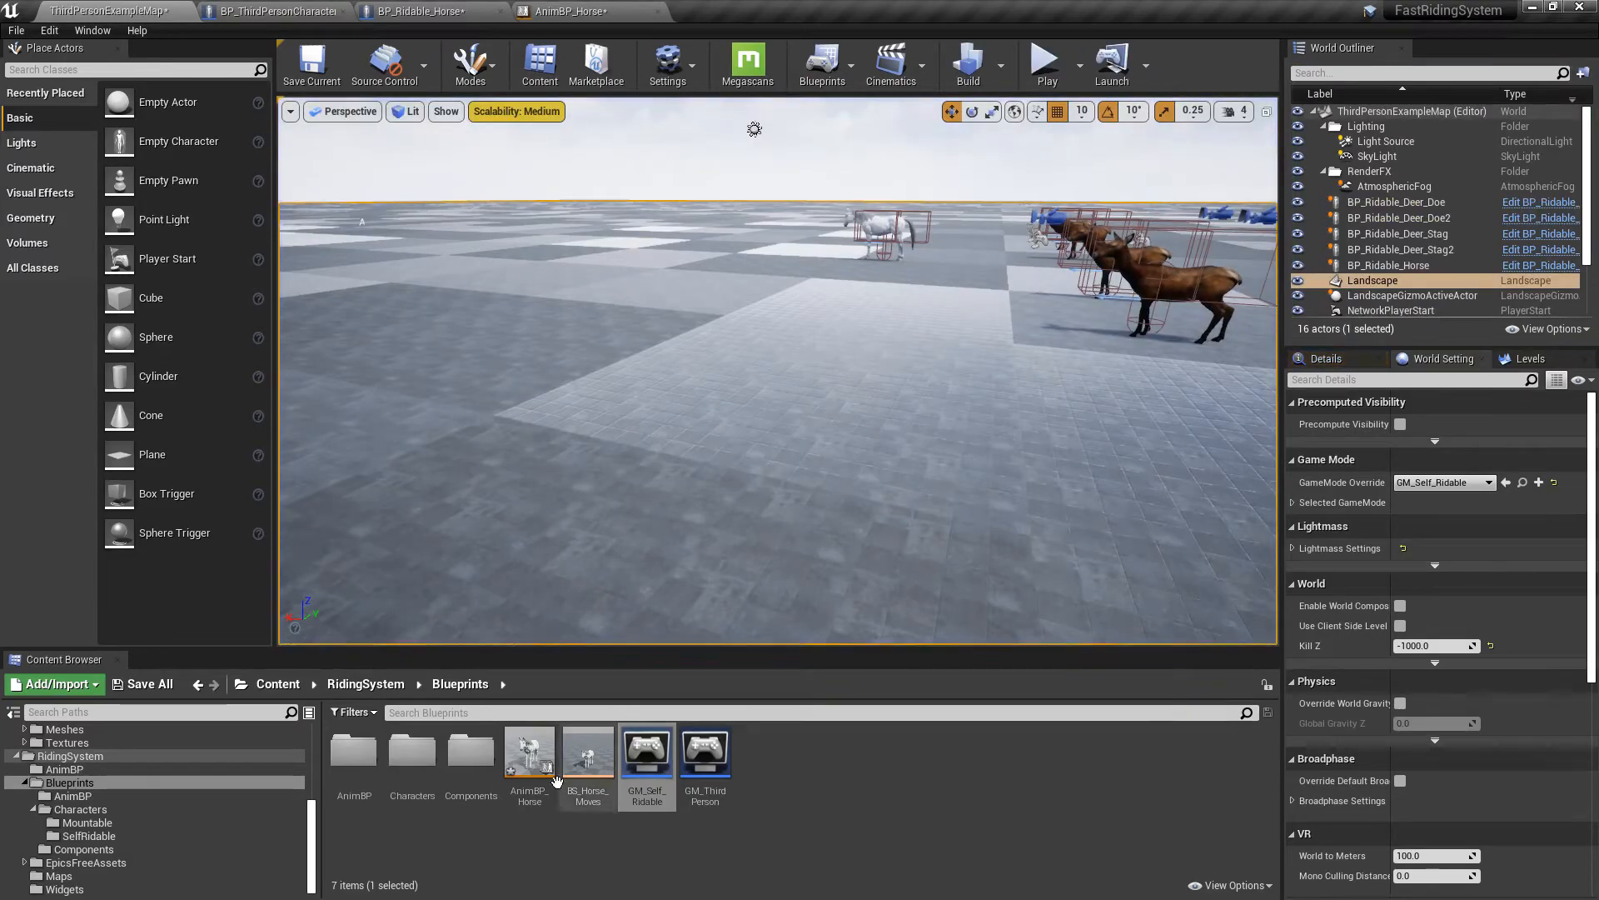
- Duplicate the stag blueprint in the SelfRidable folder, name the copy BP_Self_Ridable_Horse, and open it
click(125, 835)
right_click(416, 755)
click(701, 791)
key(BackSpace)
key(BackSpace)
key(BackSpace)
key(BackSpace)
key(BackSpace)
key(BackSpace)
key(BackSpace)
key(BackSpace)
key(BackSpace)
key(BackSpace)
key(BackSpace)
key(BackSpace)
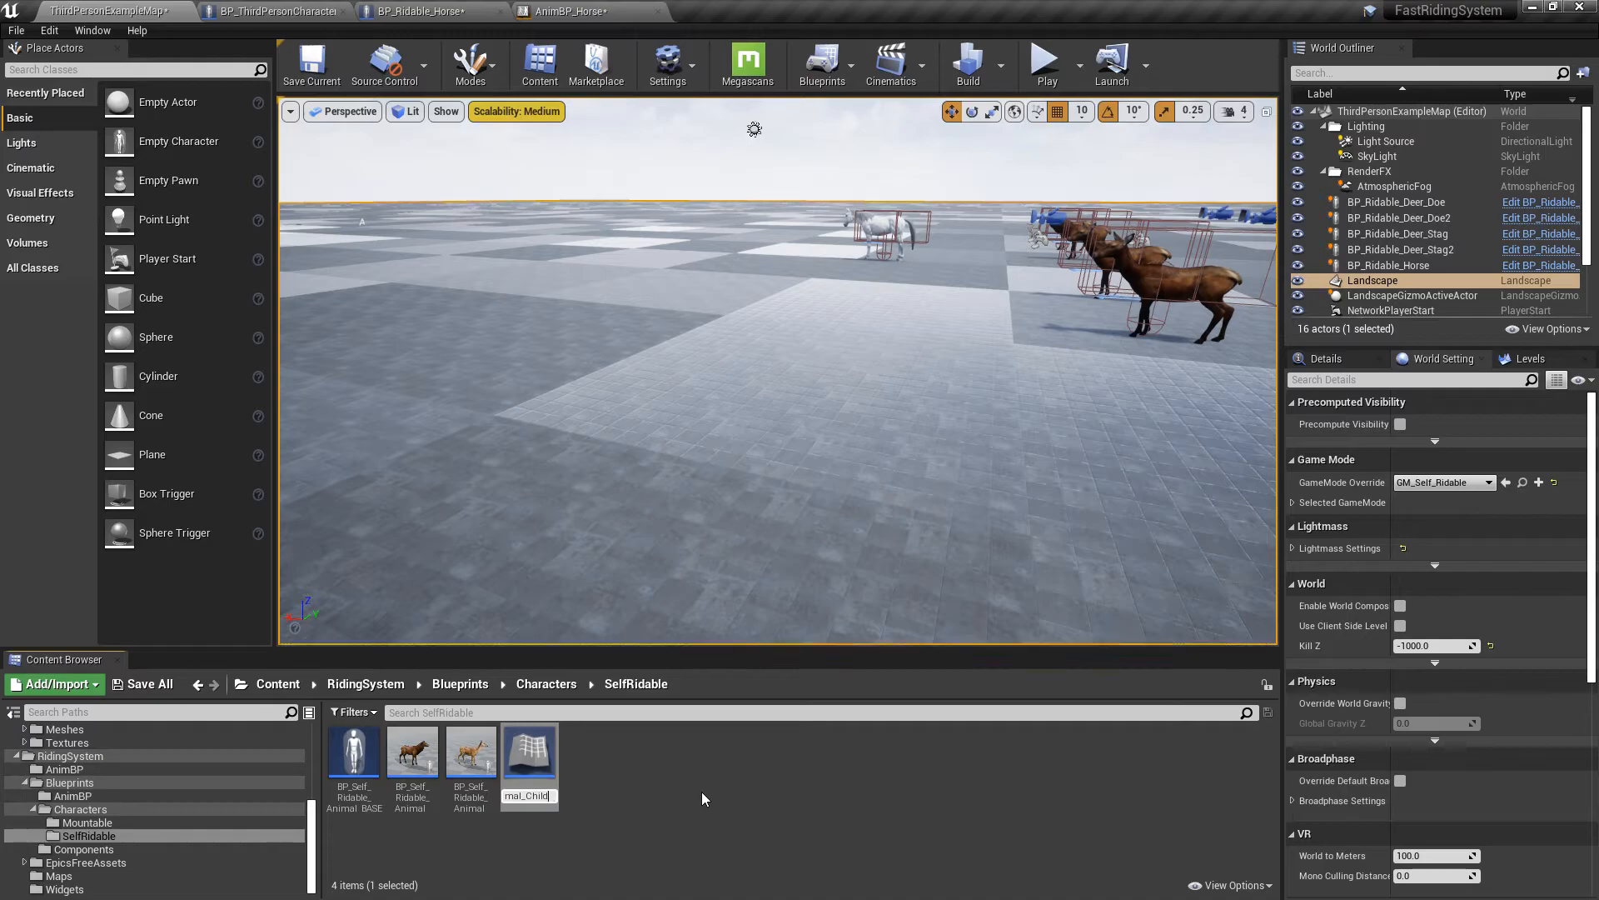
key(BackSpace)
key(BackSpace)
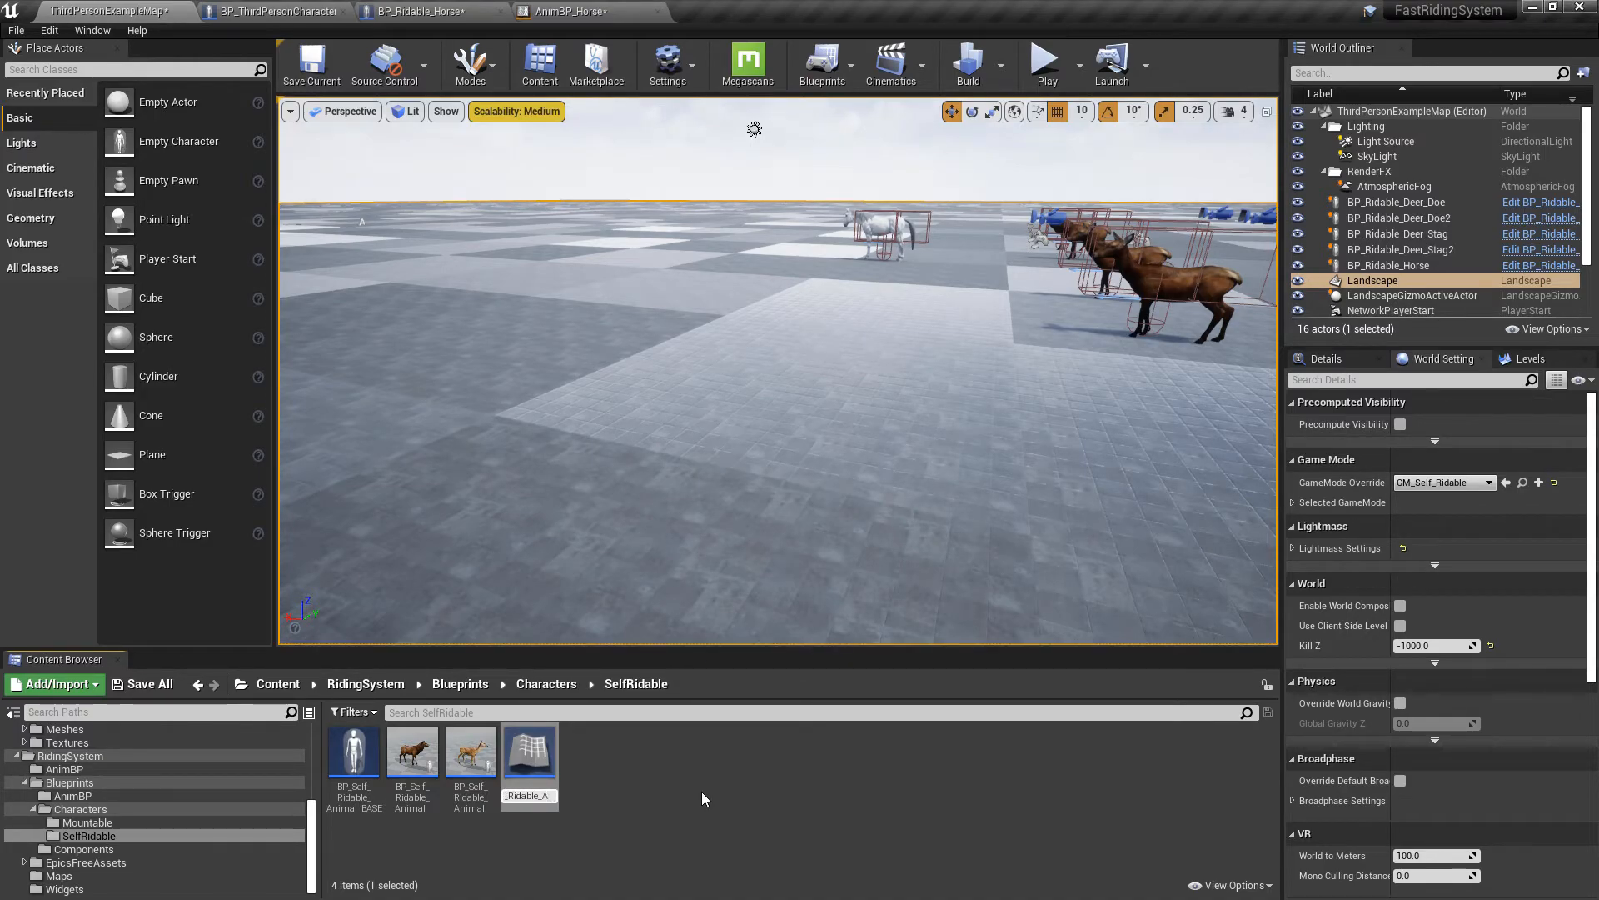
text(Horse)
key(Return)
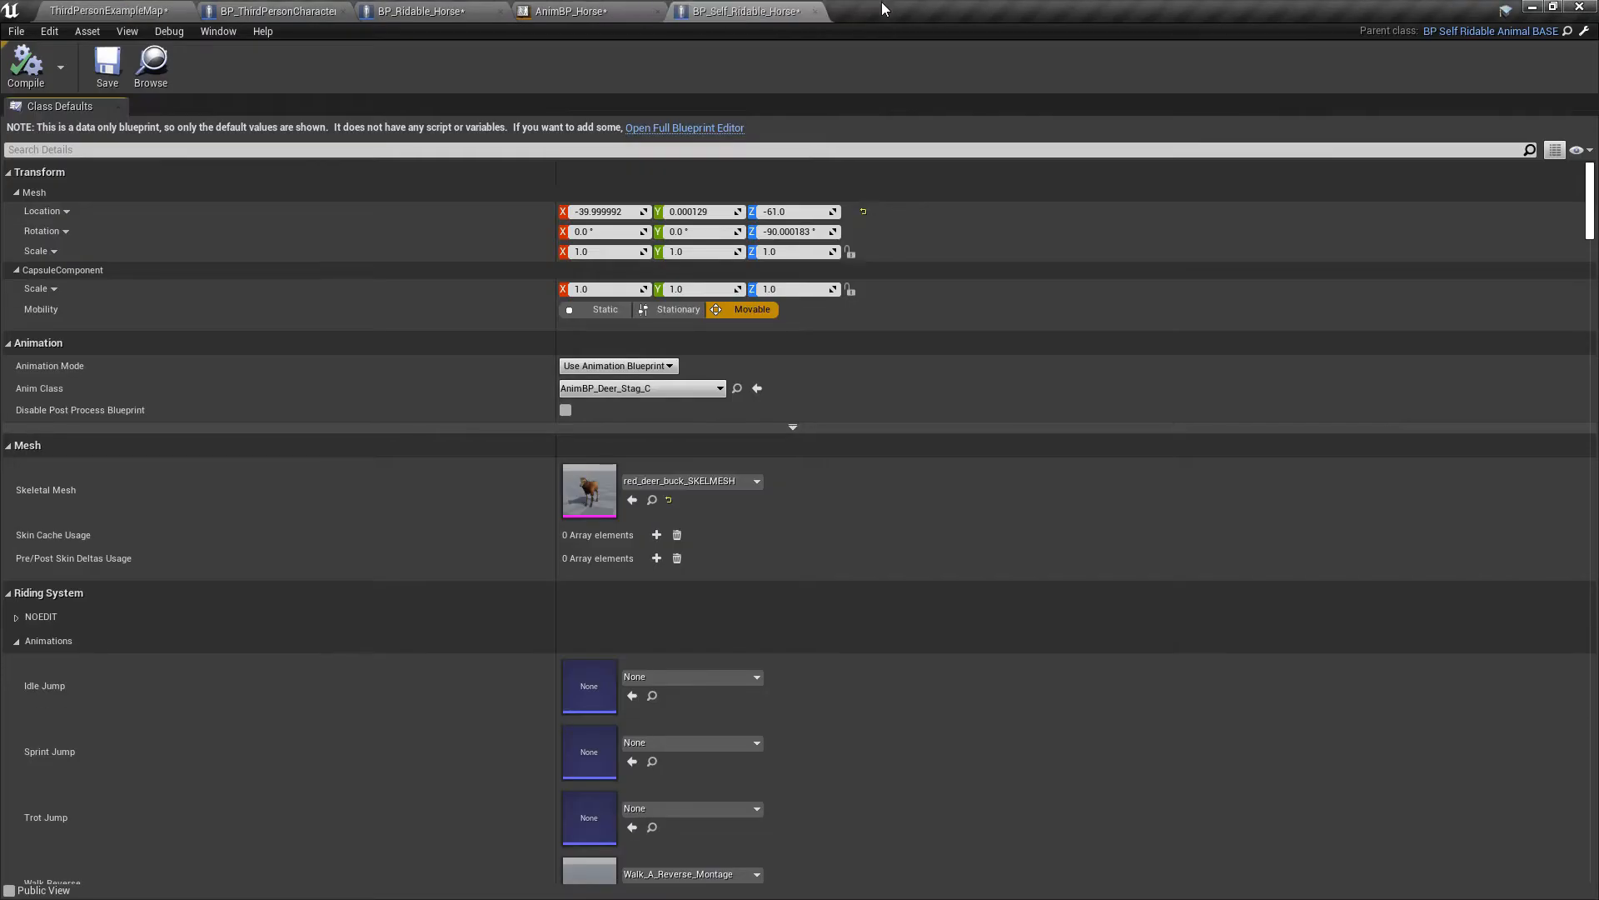
- Show BP_Self_Ridable_Horse in the full blueprint editor with its Mesh component selected, and close the AnimBP_Horse and BP_ThirdPersonCharacter editors
click(674, 130)
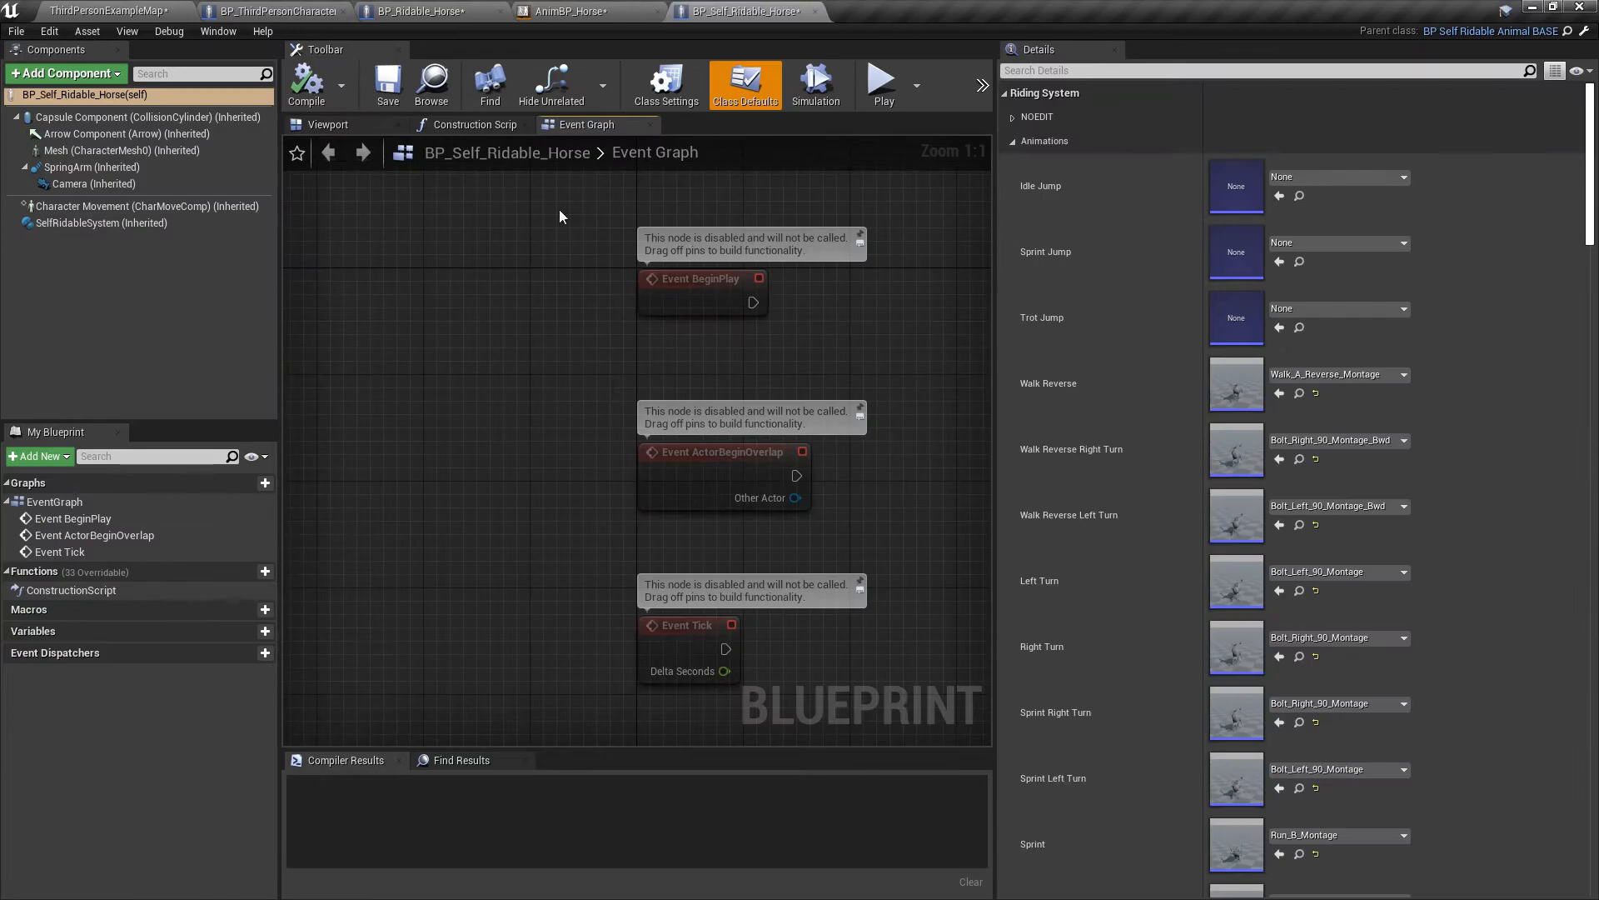
click(354, 130)
click(134, 150)
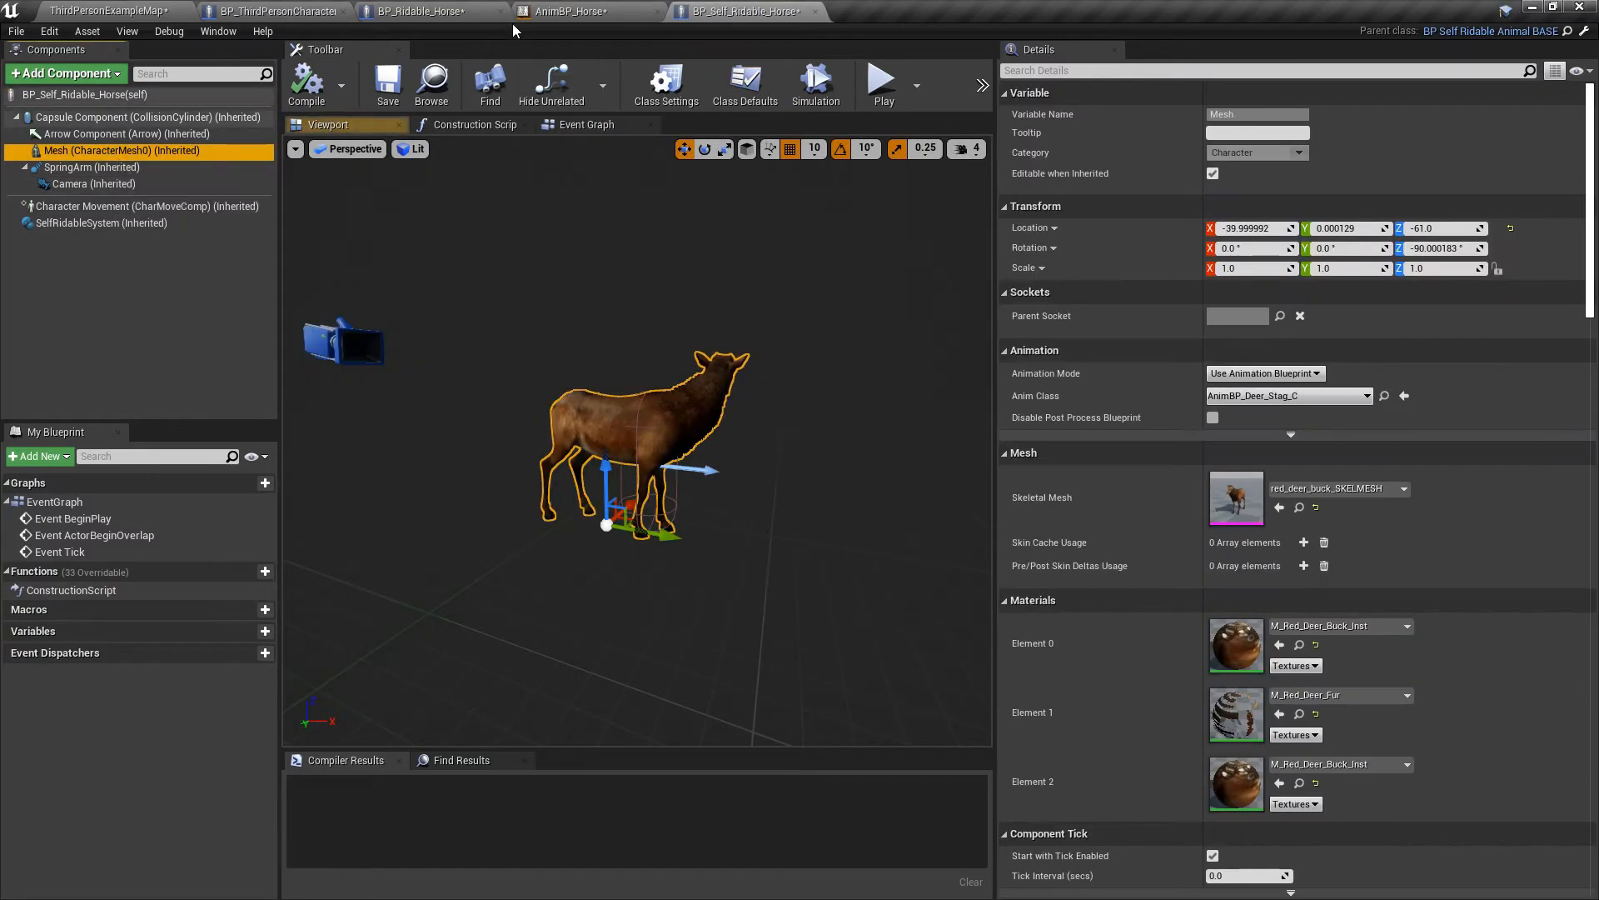
click(658, 12)
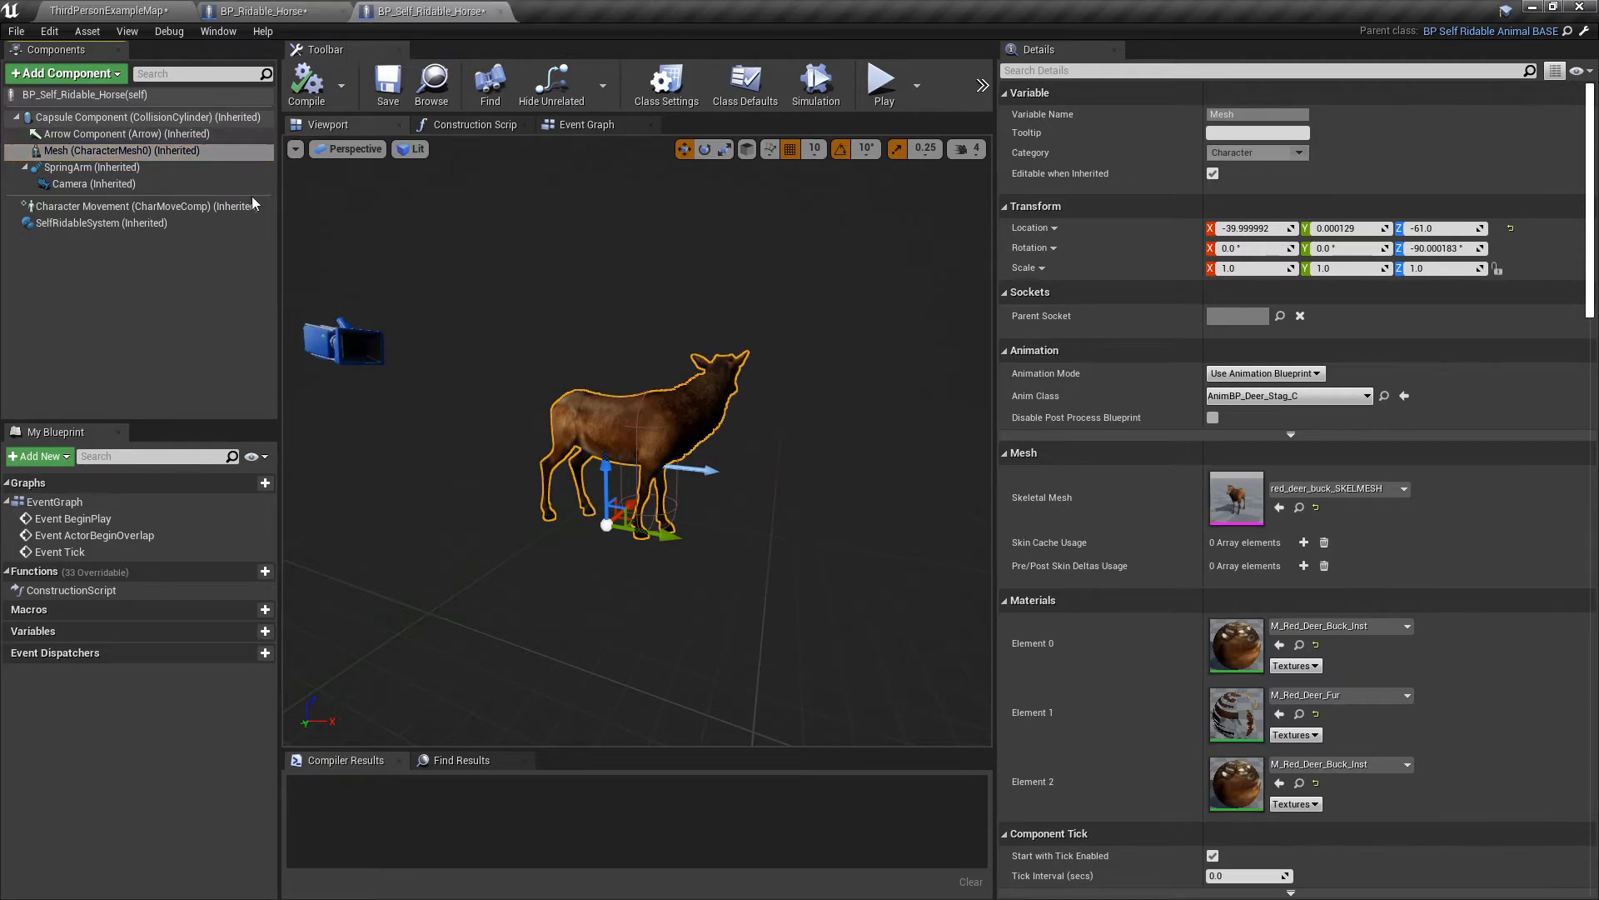
- Copy the SK_Horse skeletal mesh from BP_Ridable_Horse's Mesh component to the Mesh component of BP_Self_Ridable_Horse
click(275, 11)
click(138, 150)
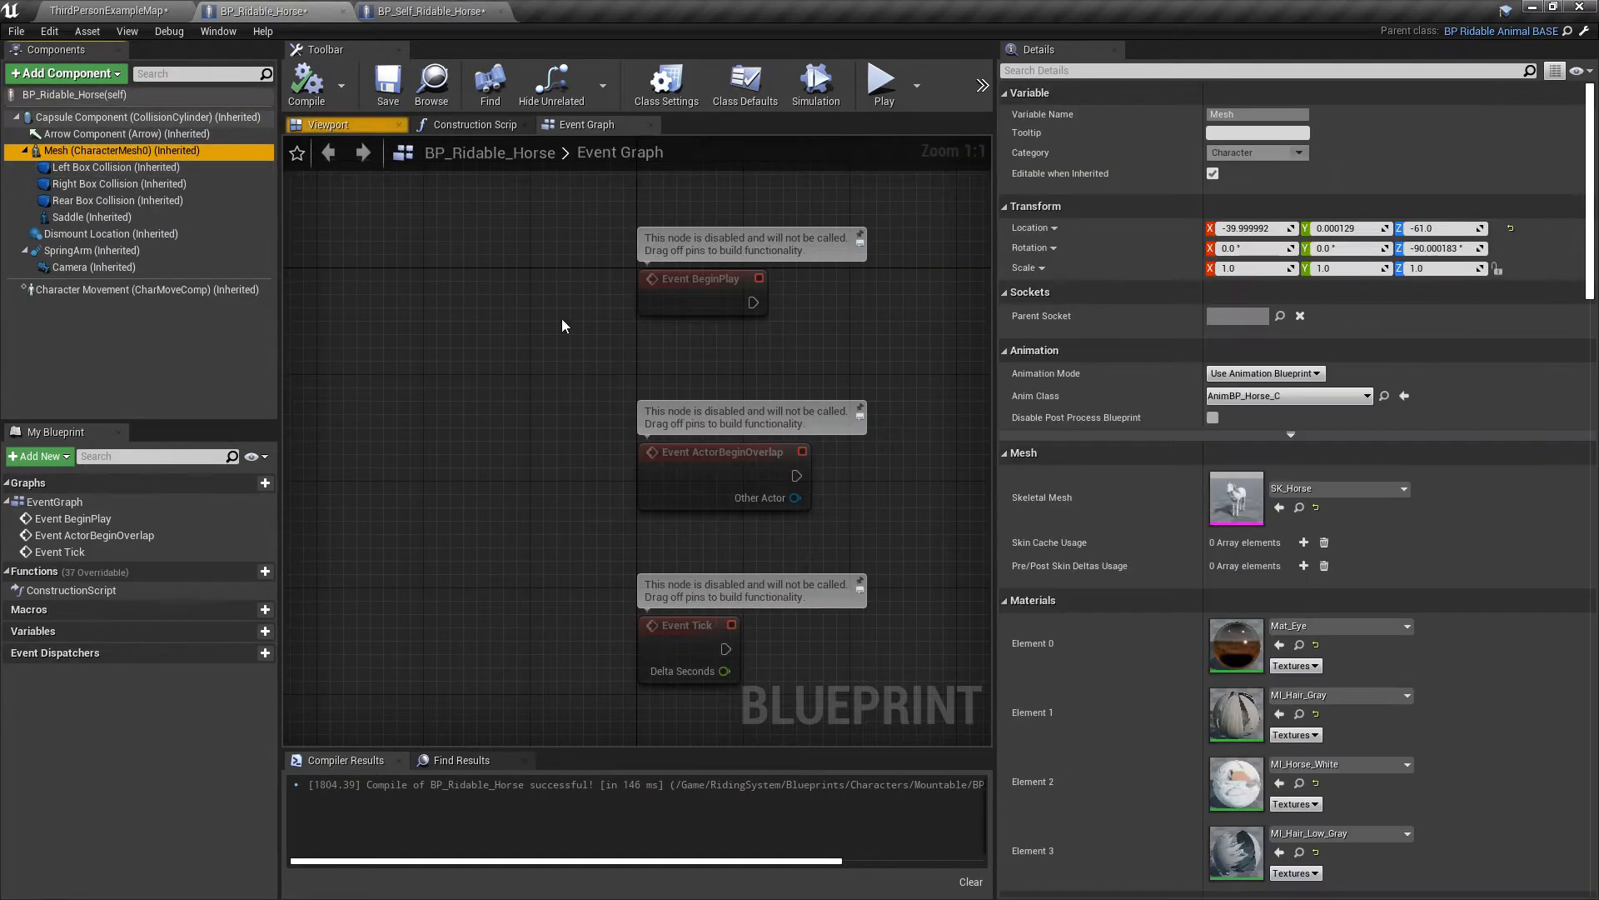
right_click(1228, 490)
click(1256, 499)
click(459, 6)
right_click(1246, 504)
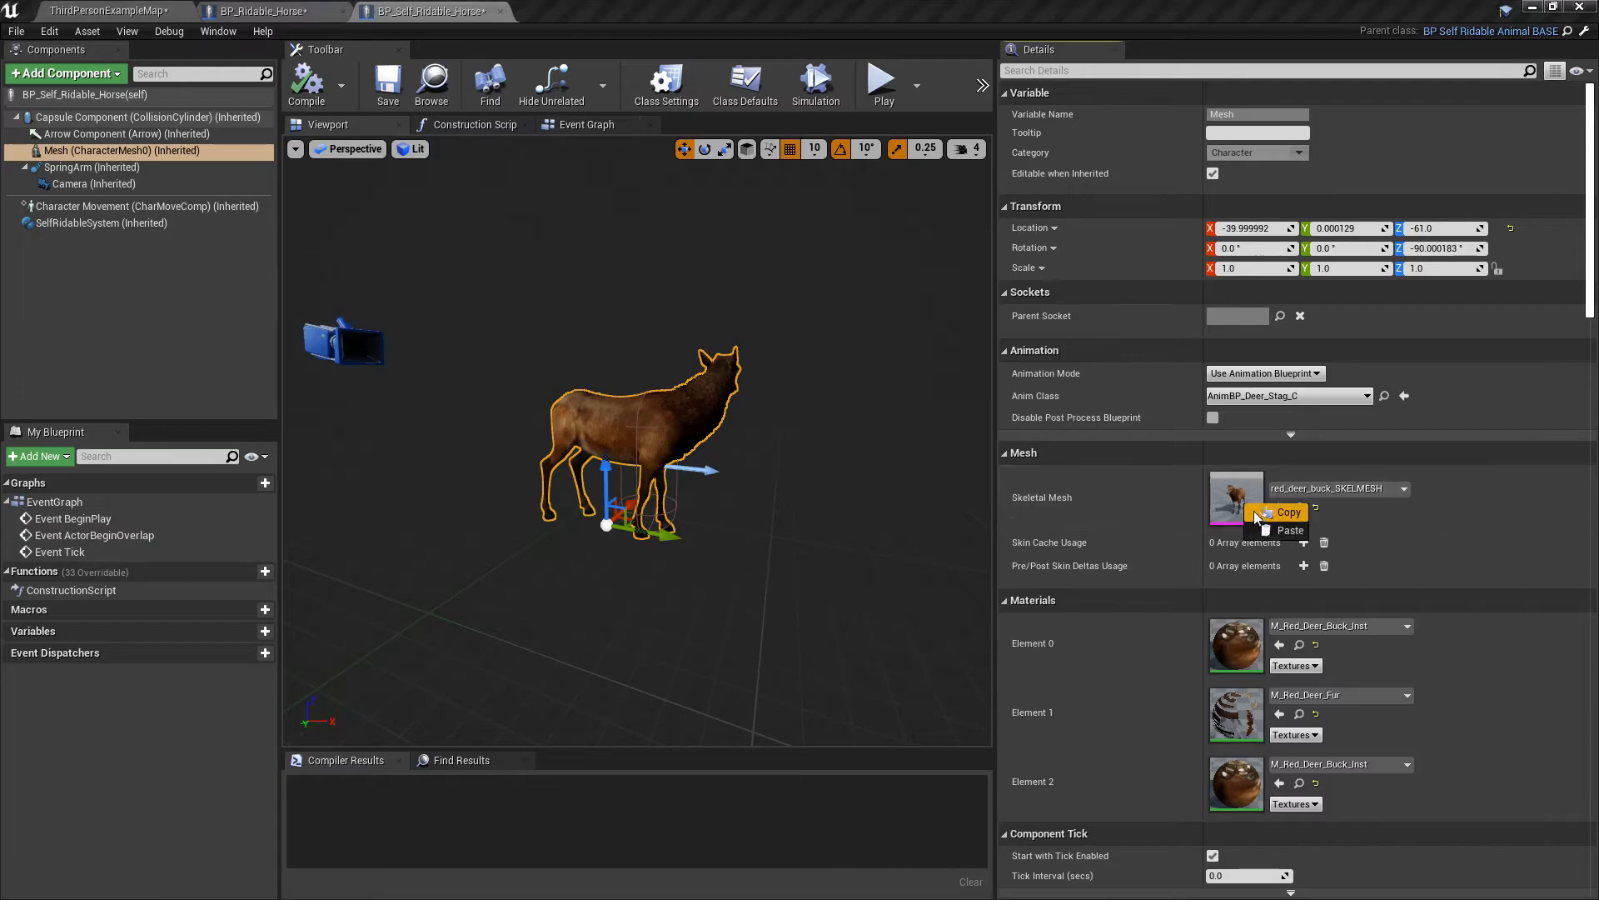
click(1290, 530)
- Set the Mesh component's Anim Class to AnimBP_Horse in BP_Self_Ridable_Horse and compile the blueprint
click(1318, 399)
text(hors)
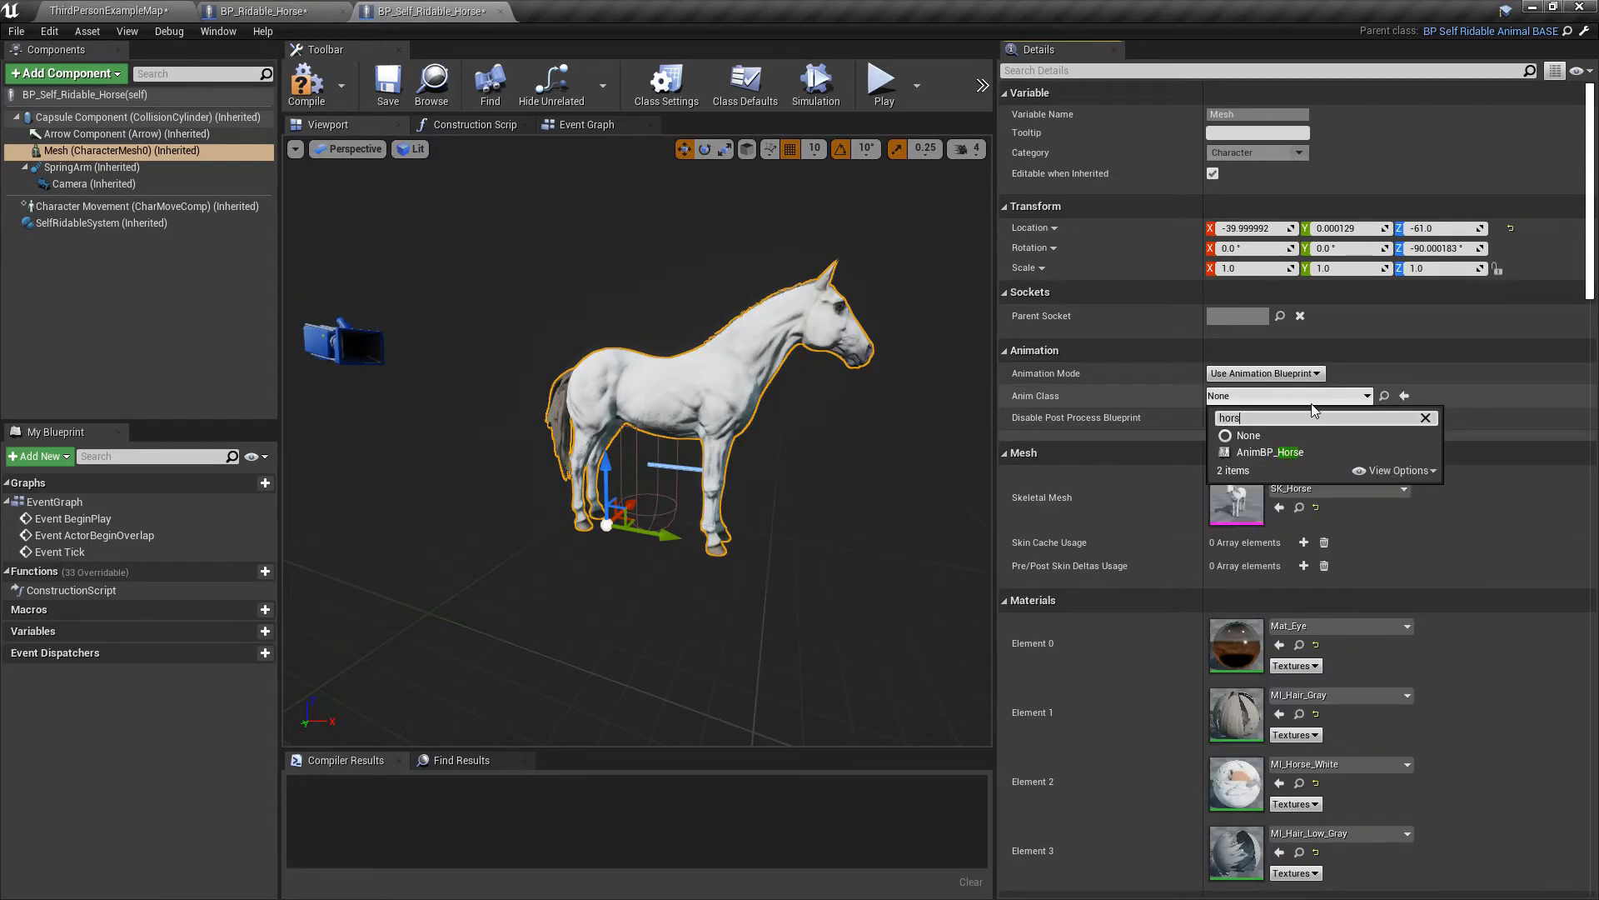
click(1300, 452)
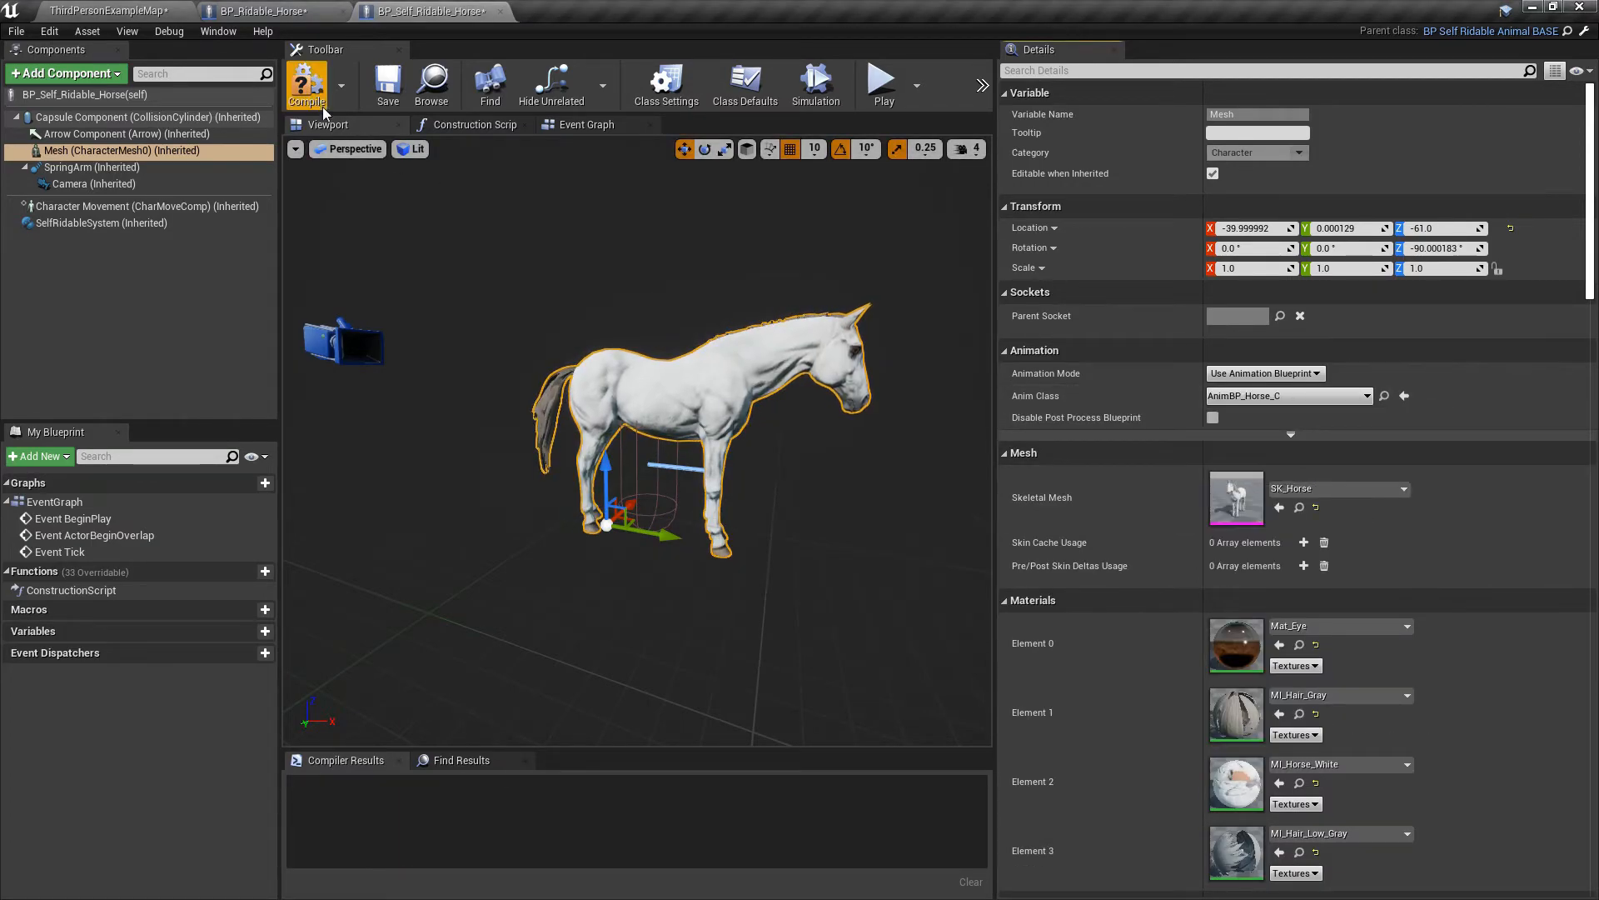
click(307, 83)
- Copy the Idle Jump animation Horse_RM_Jump_Forward_Montage from BP_Ridable_Horse's class defaults into those of BP_Self_Ridable_Horse
click(746, 83)
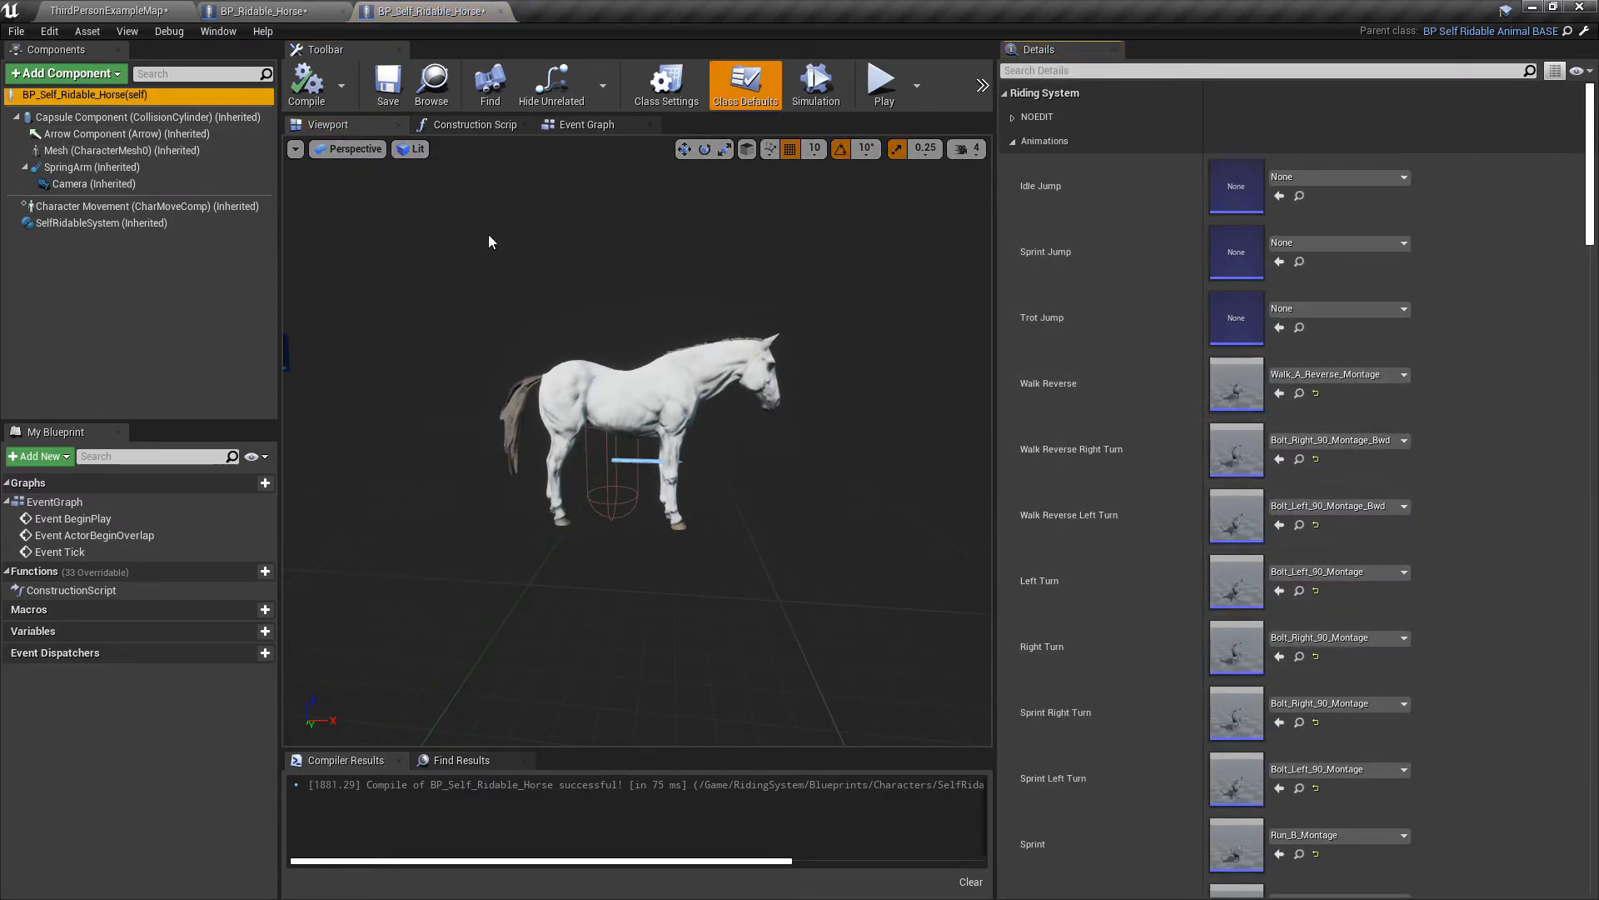
click(314, 10)
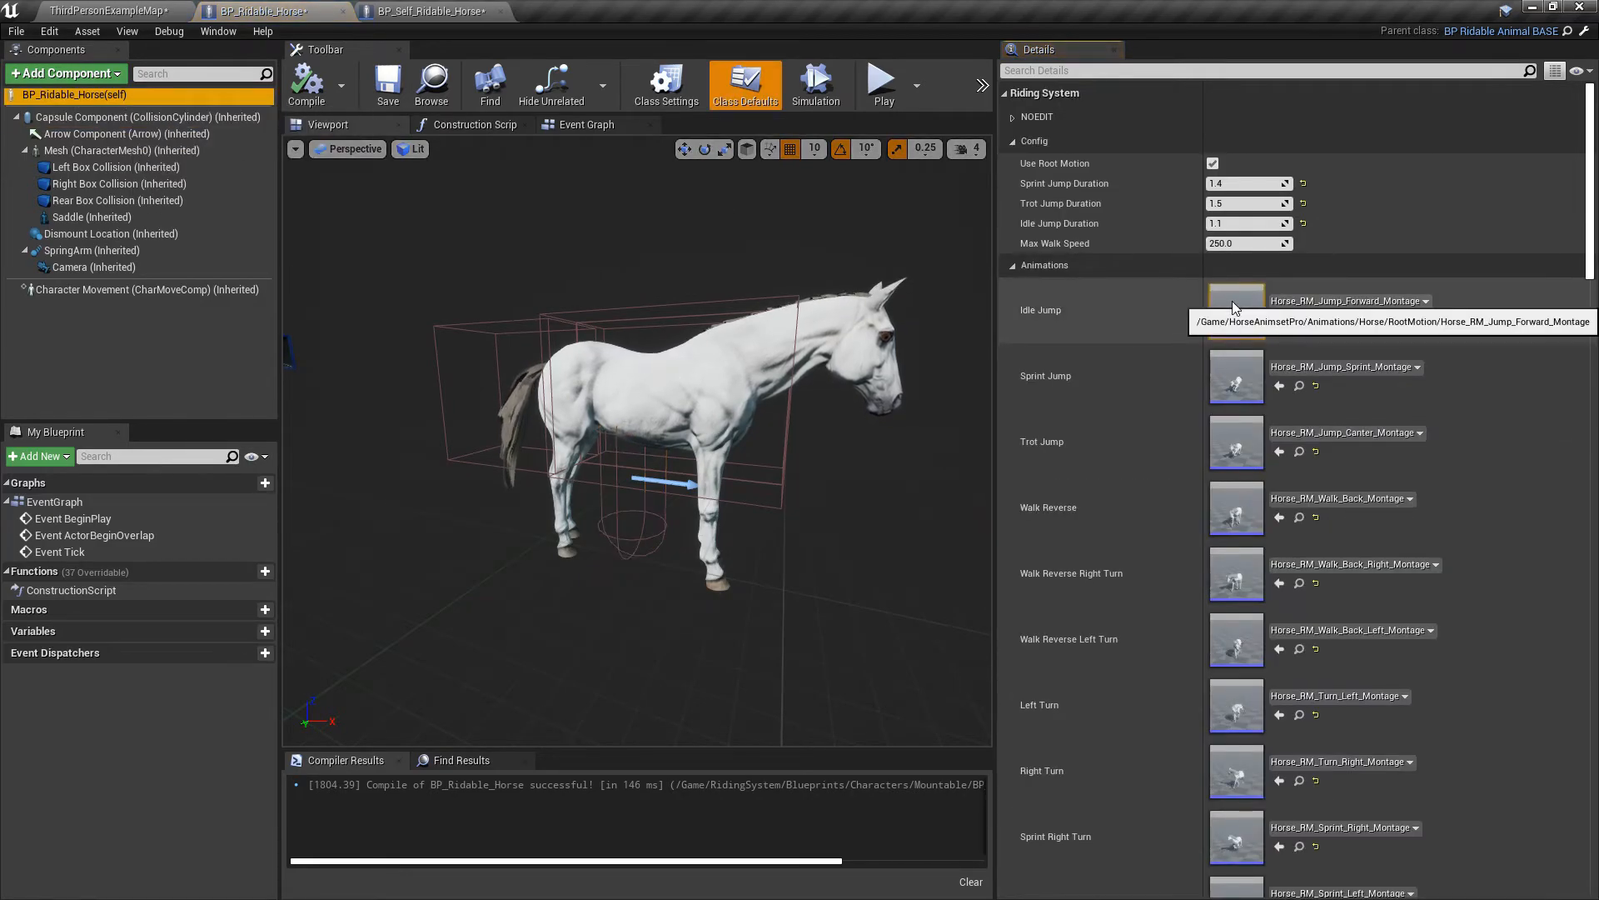
right_click(1232, 308)
click(1262, 316)
click(431, 11)
right_click(1227, 199)
click(1269, 224)
- Undock BP_Ridable_Horse into a floating window so its animation settings sit beside those of BP_Self_Ridable_Horse
click(263, 11)
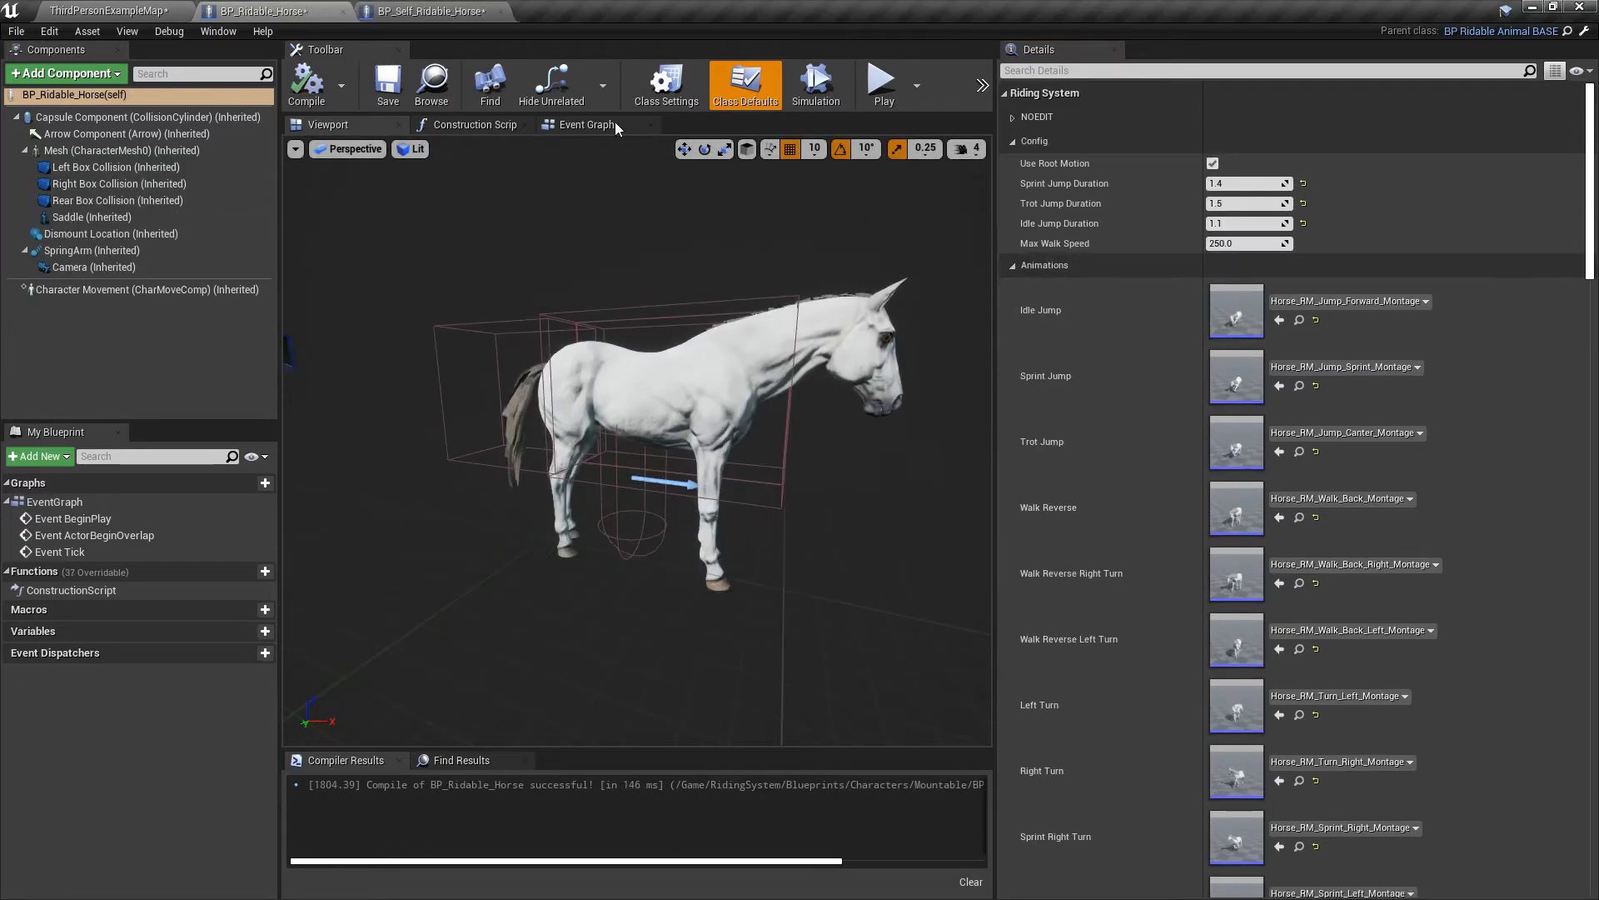
drag(260, 10, 302, 99)
drag(589, 477, 589, 843)
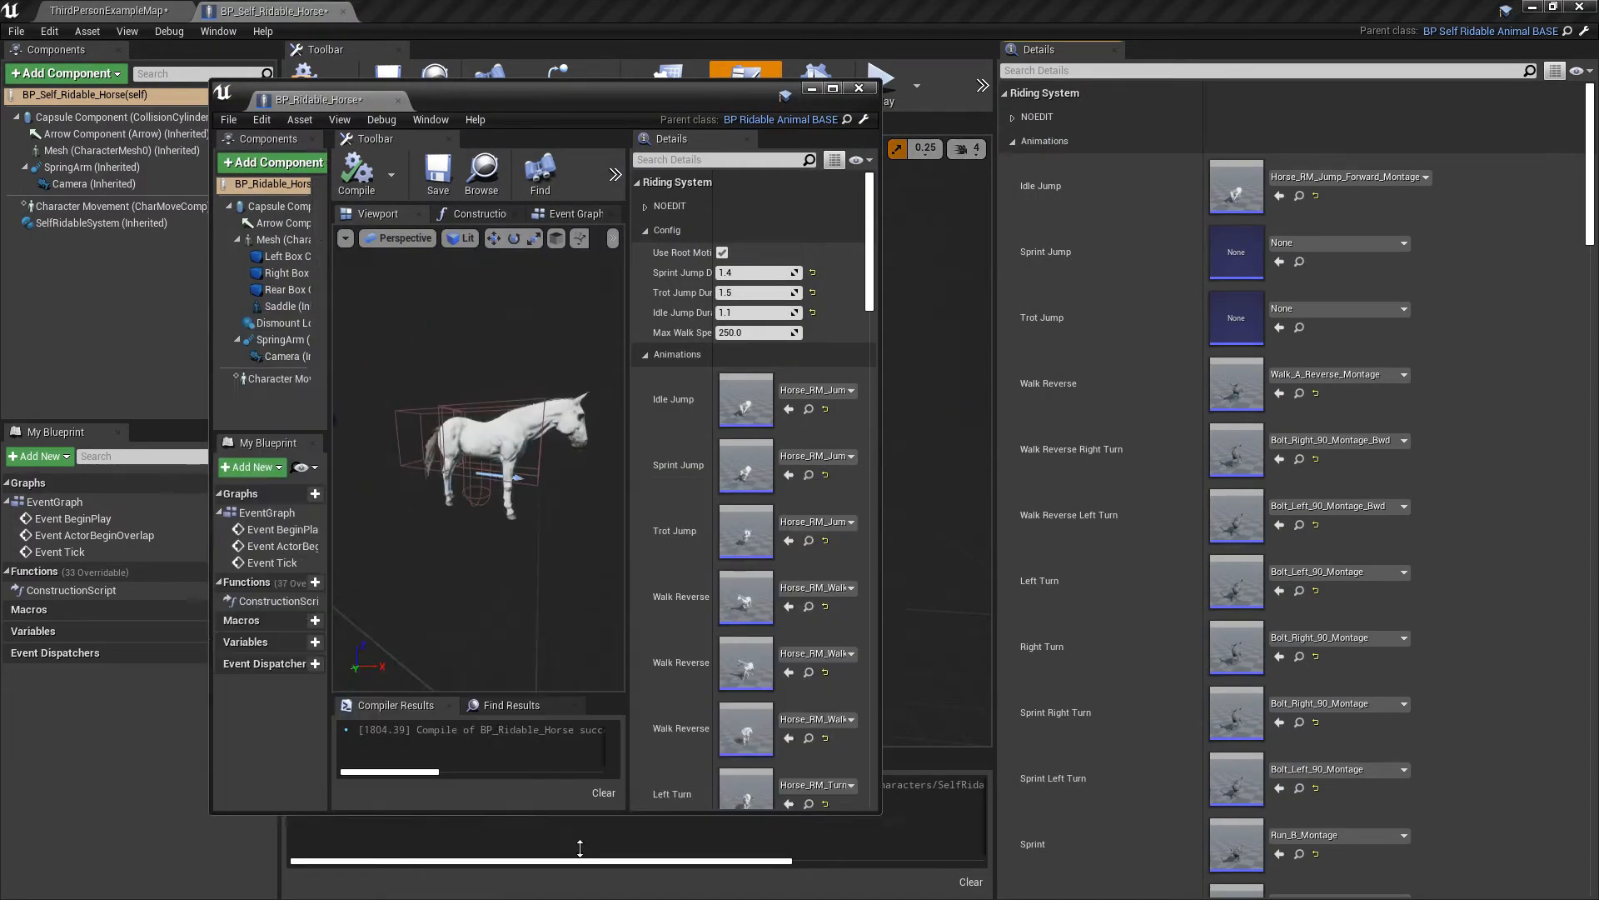
drag(631, 96, 588, 44)
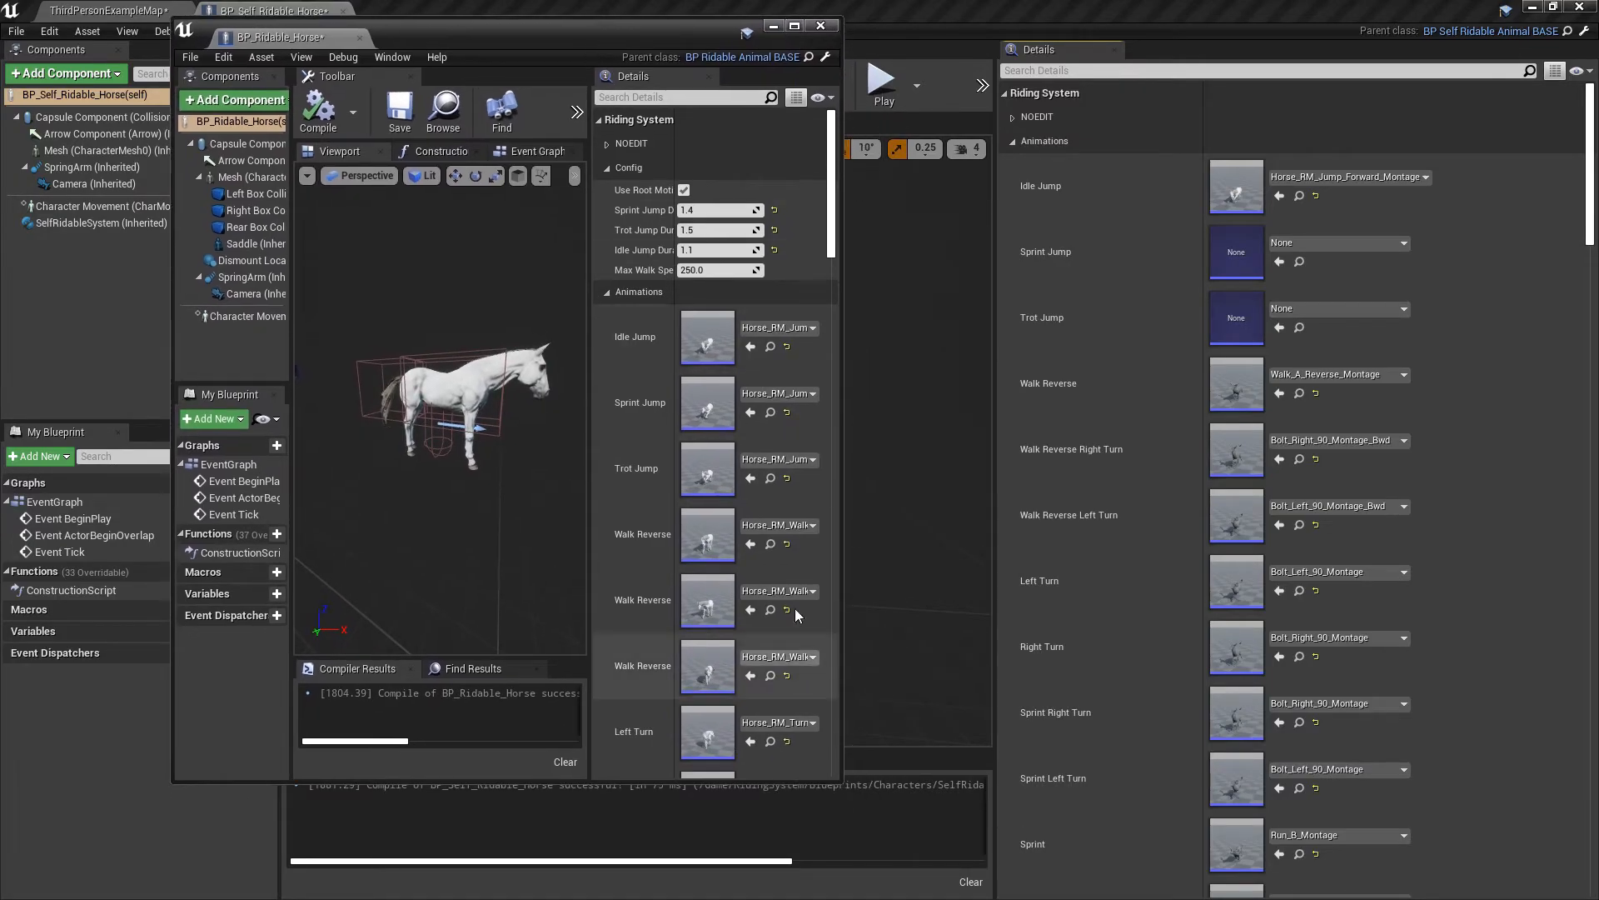
- Copy the Sprint Jump and Trot Jump montages, Horse_RM_Jump_Sprint_Montage and Horse_RM_Jump_Canter_Montage, from BP_Ridable_Horse into BP_Self_Ridable_Horse
scroll(783, 572, down, 3)
right_click(704, 292)
click(716, 302)
right_click(1244, 252)
click(1260, 278)
right_click(707, 359)
click(719, 368)
right_click(1239, 329)
click(1257, 356)
- Copy the Walk Reverse, Walk Reverse Right Turn and Walk Reverse Left Turn montages from BP_Ridable_Horse into the matching slots of BP_Self_Ridable_Horse
right_click(698, 425)
click(711, 435)
right_click(1237, 383)
click(1255, 411)
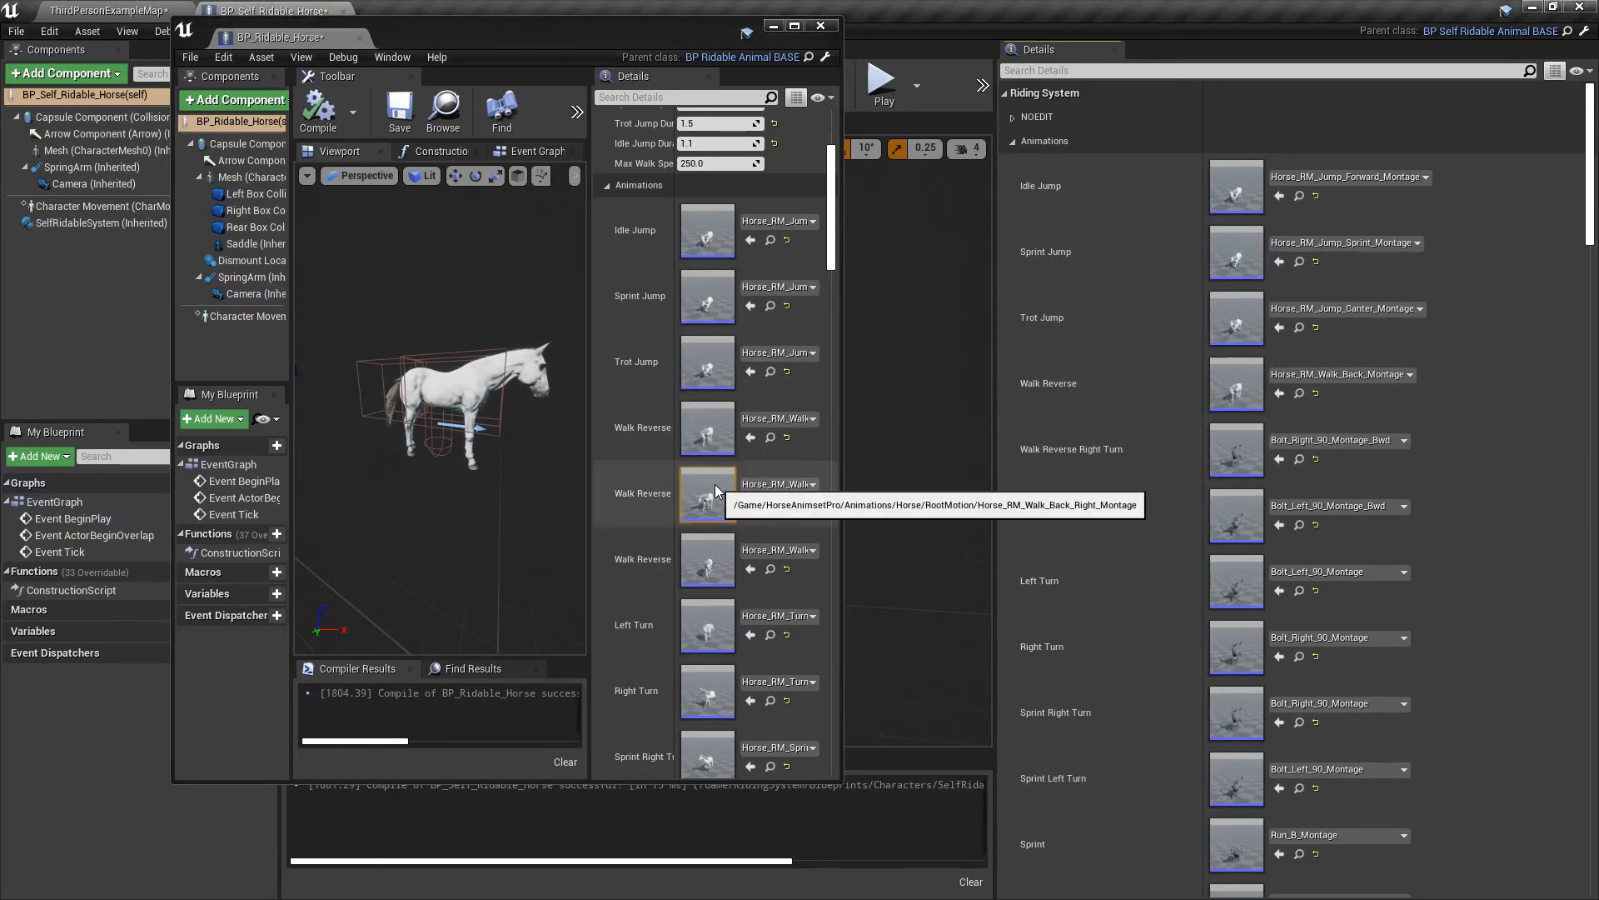
drag(843, 453, 941, 453)
right_click(823, 493)
click(835, 503)
right_click(1237, 441)
click(1257, 469)
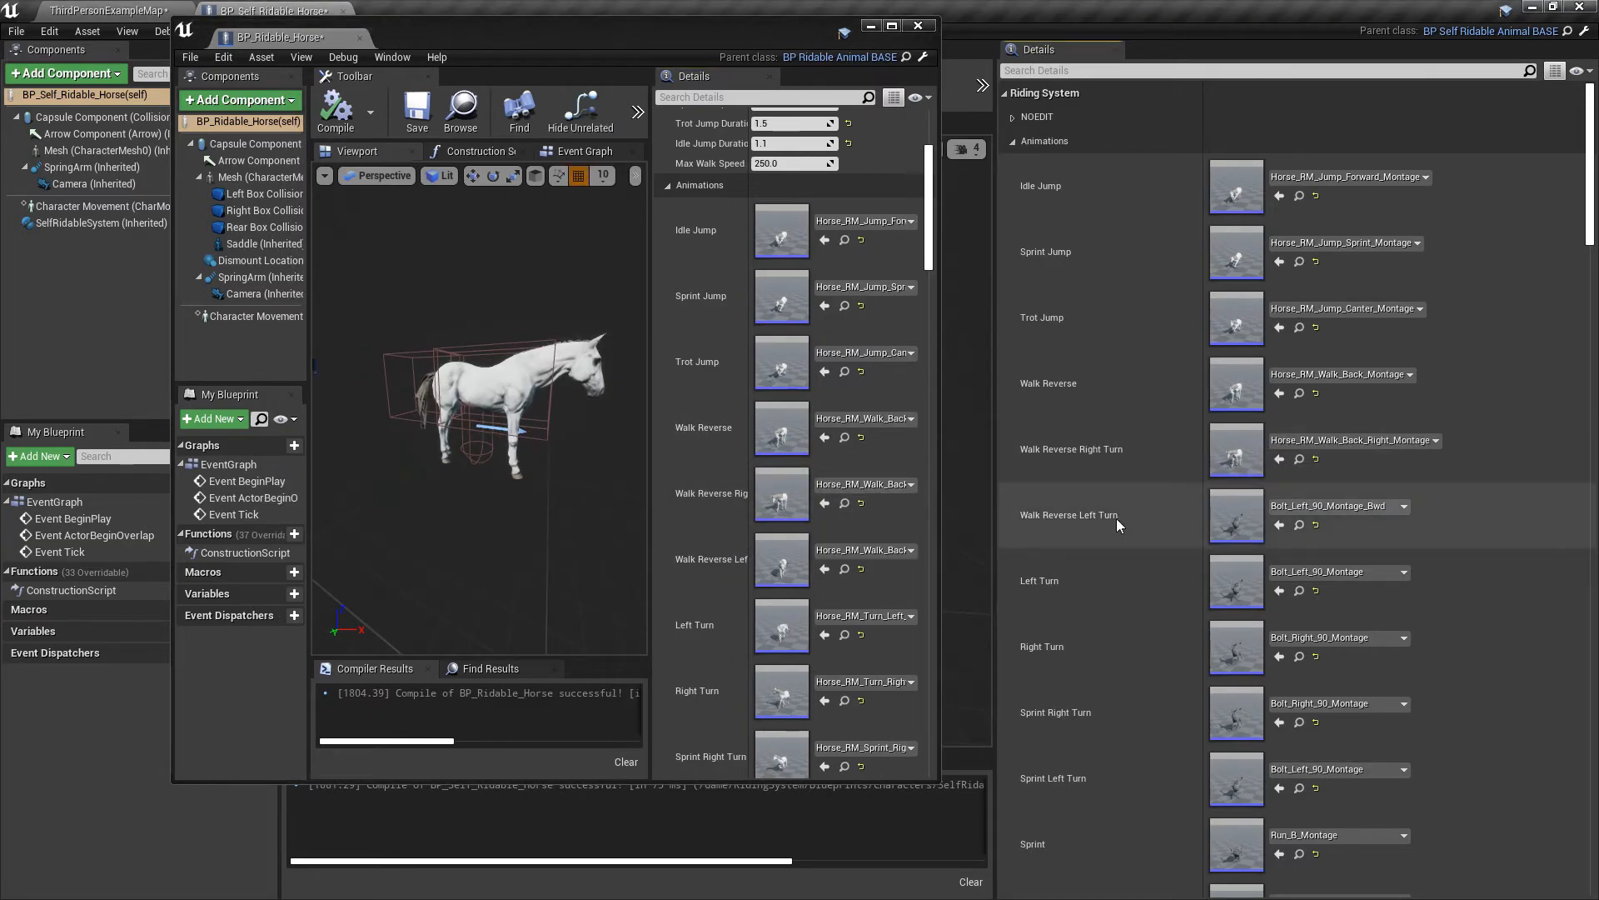
right_click(823, 559)
click(836, 569)
right_click(1238, 515)
click(1257, 542)
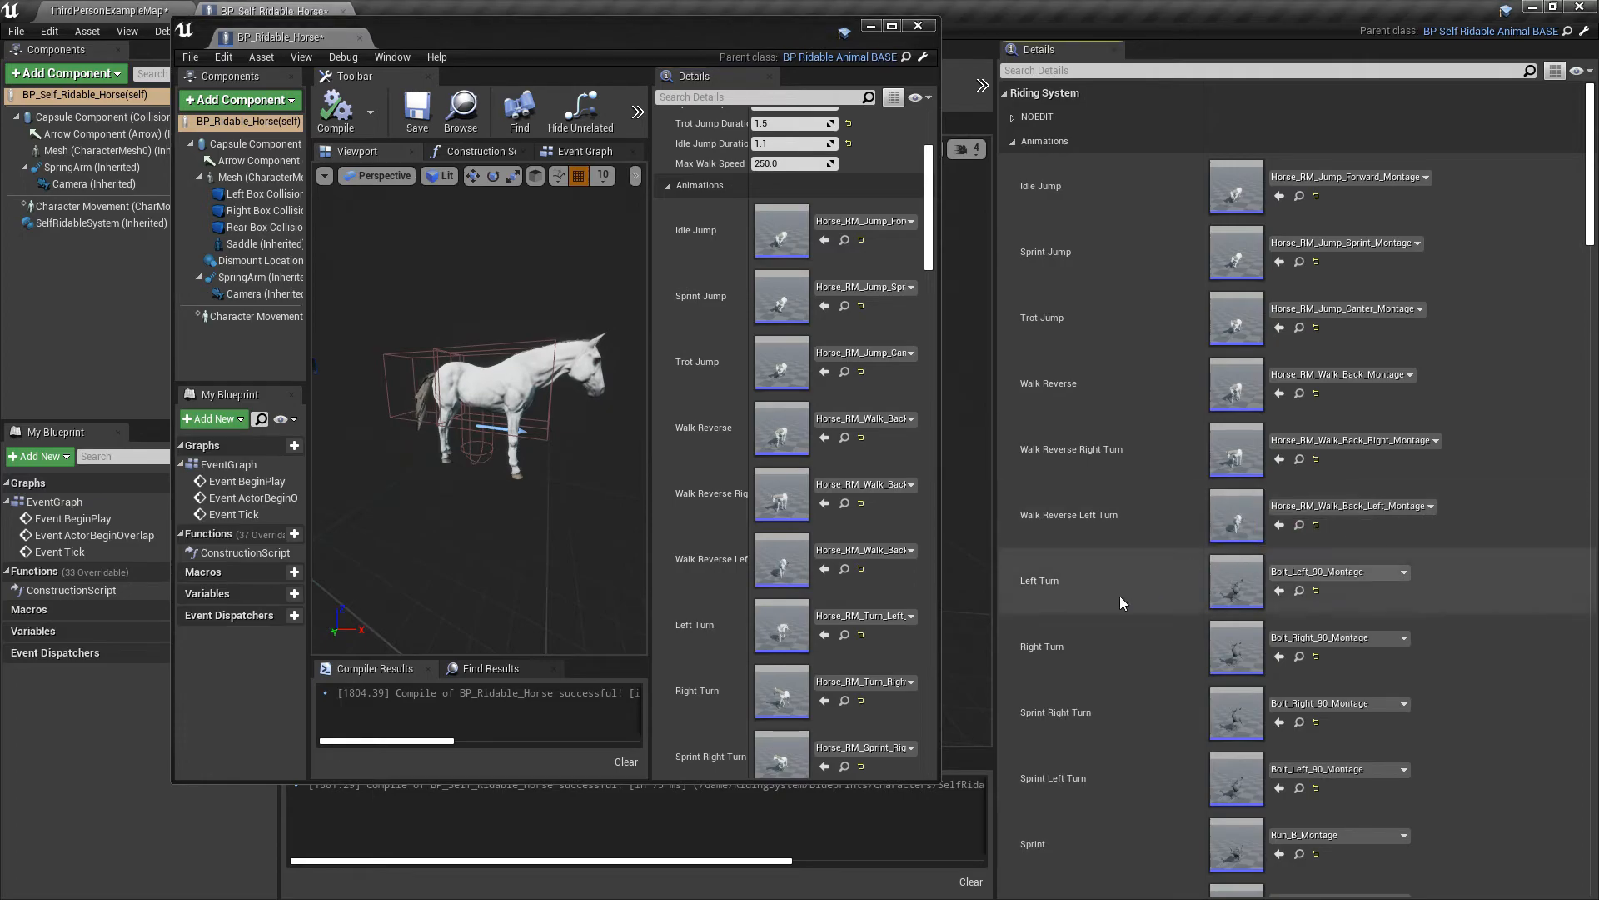
- Copy Horse_RM_Turn_Left_Montage and Horse_RM_Turn_Right_Montage from BP_Ridable_Horse into the Left Turn and Right Turn slots of BP_Self_Ridable_Horse
right_click(823, 635)
click(836, 647)
right_click(1238, 575)
click(1259, 600)
right_click(787, 691)
click(812, 698)
right_click(1238, 646)
click(1258, 673)
- Copy Horse_RM_Sprint_Right_Montage and Horse_RM_Sprint_Left_Montage from BP_Ridable_Horse into the Sprint Right Turn and Sprint Left Turn slots of BP_Self_Ridable_Horse
drag(935, 267, 941, 331)
scroll(1127, 512, down, 3)
scroll(1126, 511, down, 2)
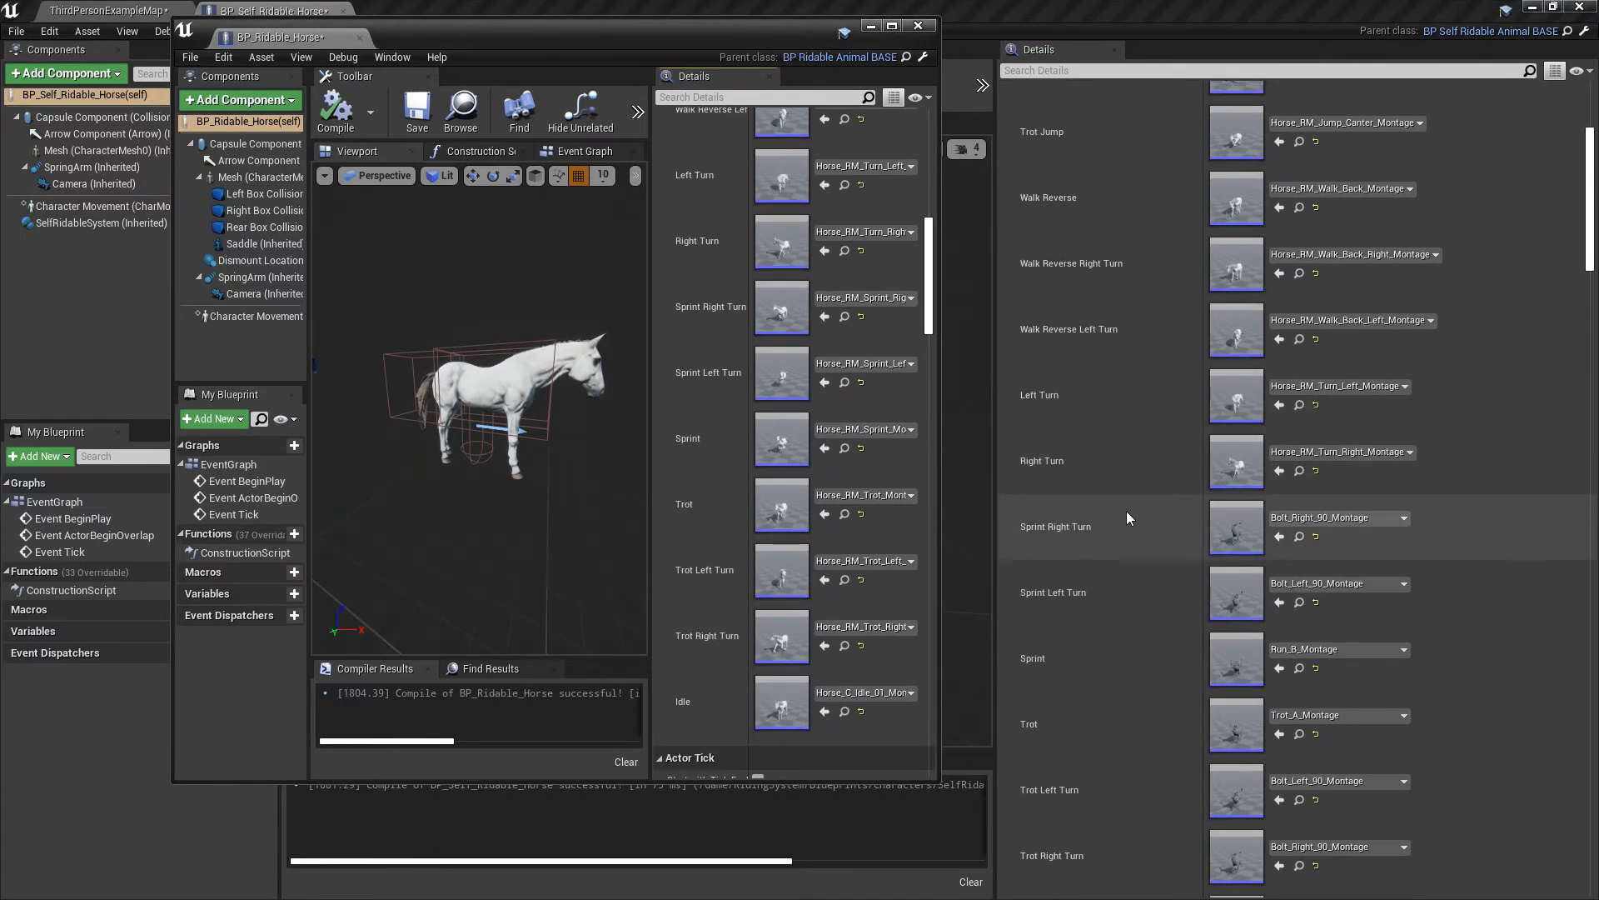
right_click(781, 311)
click(792, 317)
right_click(1239, 474)
click(1282, 498)
right_click(793, 372)
click(812, 380)
right_click(1226, 544)
click(1249, 569)
- Copy Horse_RM_Sprint_Montage and Horse_RM_Trot_Montage from BP_Ridable_Horse into the Sprint and Trot slots of BP_Self_Ridable_Horse
right_click(785, 438)
click(801, 446)
right_click(1230, 605)
click(1251, 630)
right_click(783, 499)
click(799, 508)
right_click(1225, 671)
click(1250, 697)
- Copy Horse_RM_Trot_Left_Montage and Horse_RM_Trot_Right_Montage from BP_Ridable_Horse into the Trot Left Turn and Trot Right Turn slots of BP_Self_Ridable_Horse
right_click(781, 567)
click(798, 574)
right_click(1231, 725)
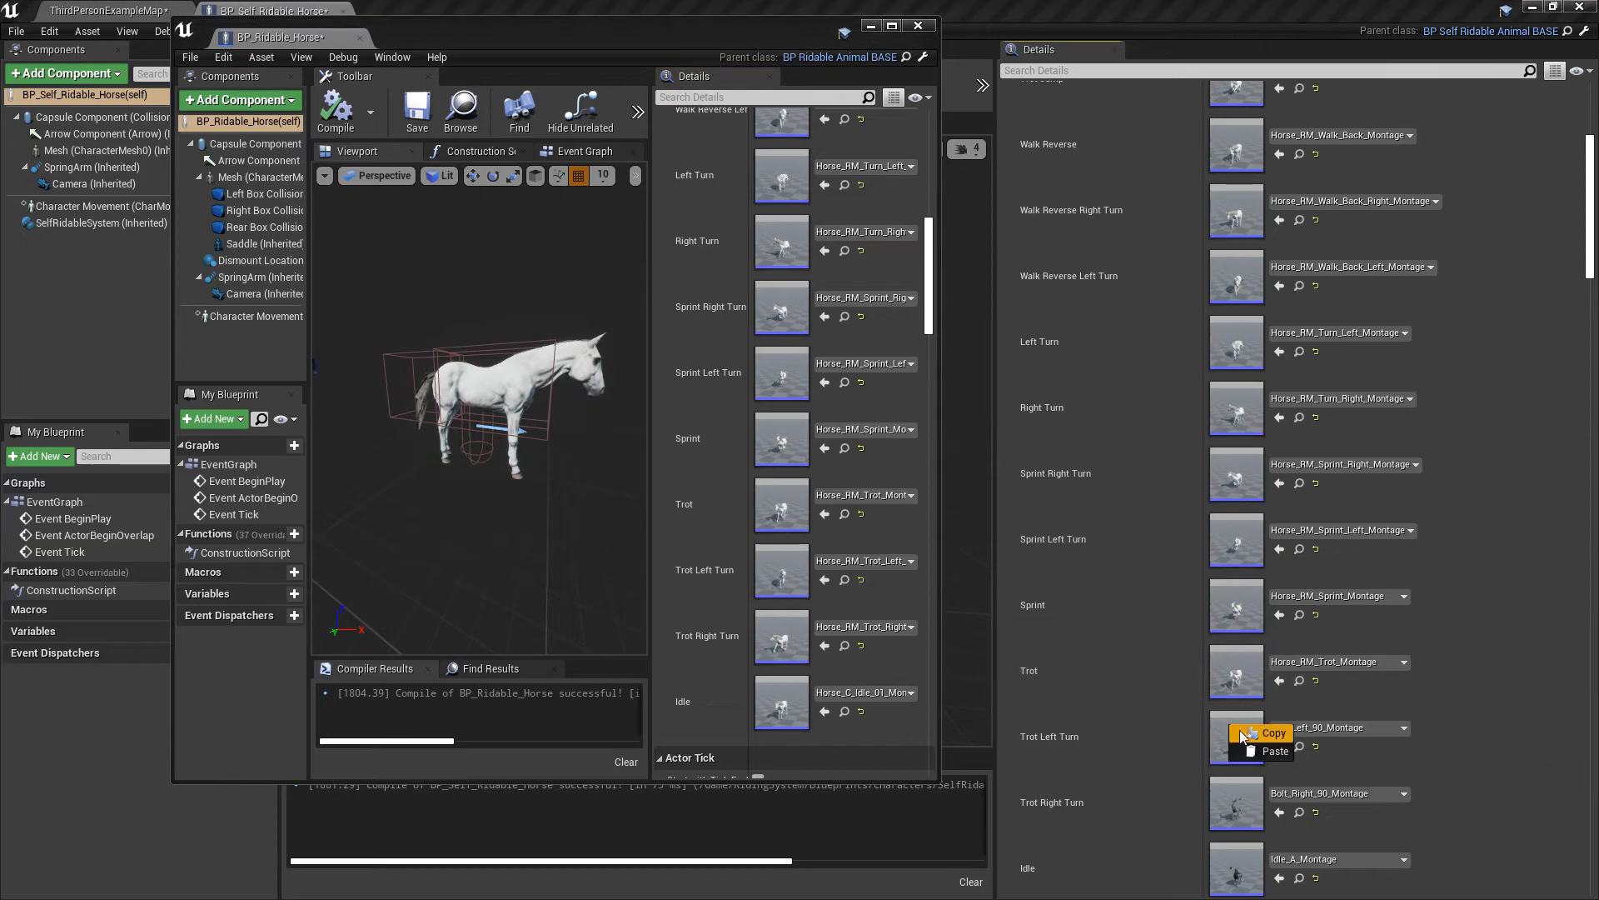
click(1263, 752)
right_click(782, 632)
click(798, 639)
right_click(1233, 804)
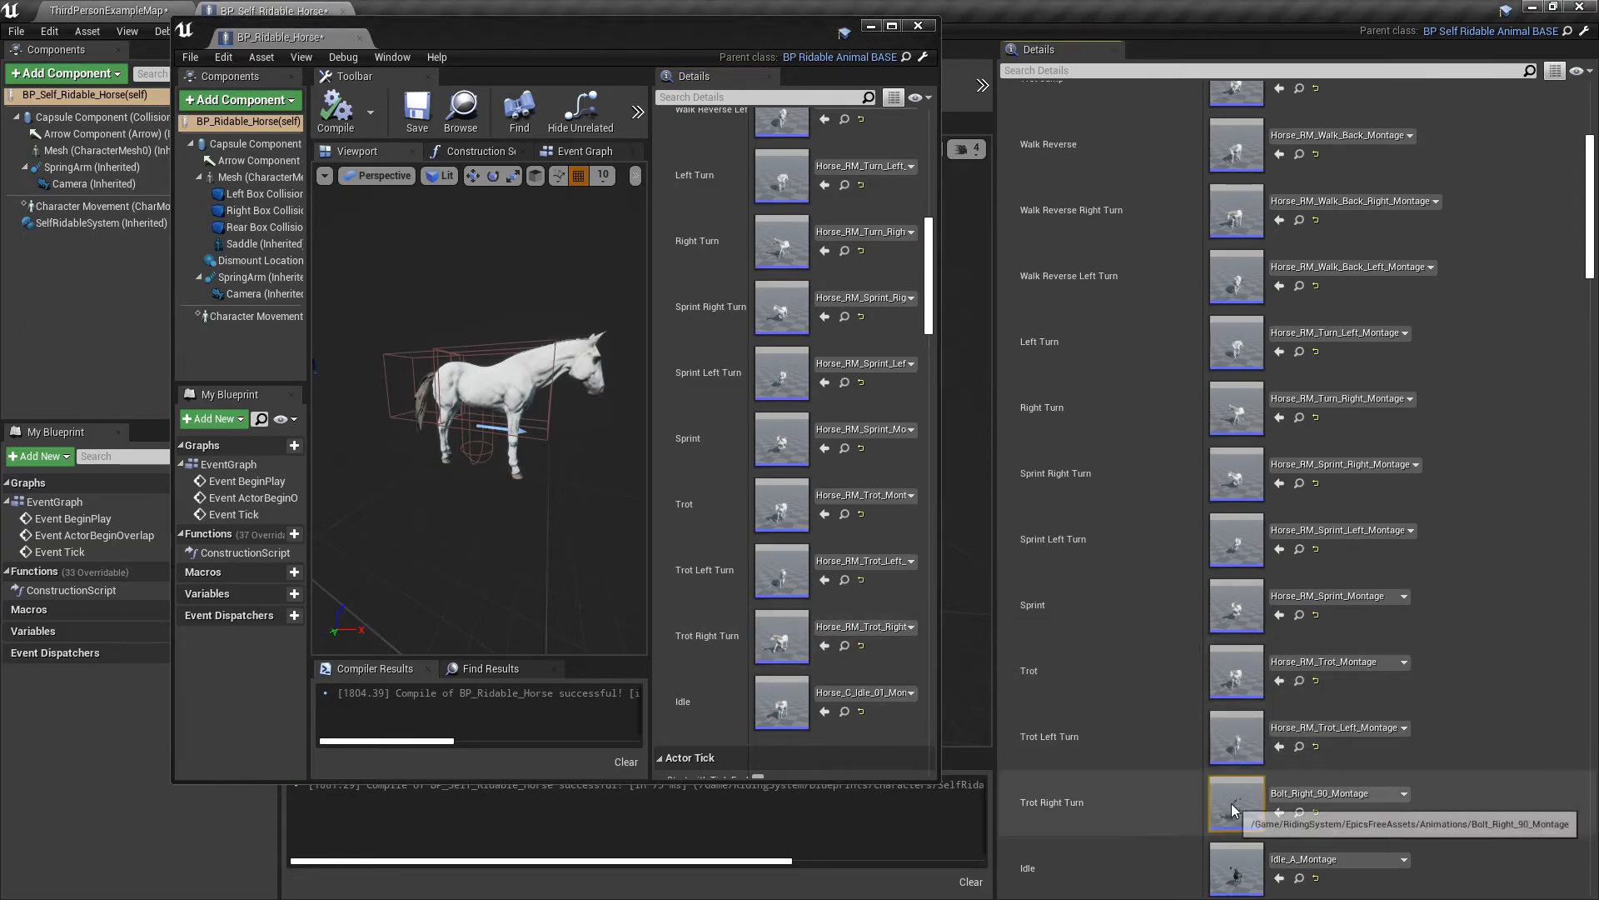
click(1255, 831)
- Copy the Idle animation Horse_C_Idle_01_Montage from BP_Ridable_Horse into BP_Self_Ridable_Horse
scroll(1255, 830, down, 3)
right_click(782, 700)
click(798, 707)
right_click(1233, 738)
click(1258, 765)
- Set BP_Self_Ridable_Horse's Sprint, Trot and Idle Jump Durations to 1.4, 1.5 and 1.1, and compile it with BP_Ridable_Horse closed
scroll(807, 443, down, 3)
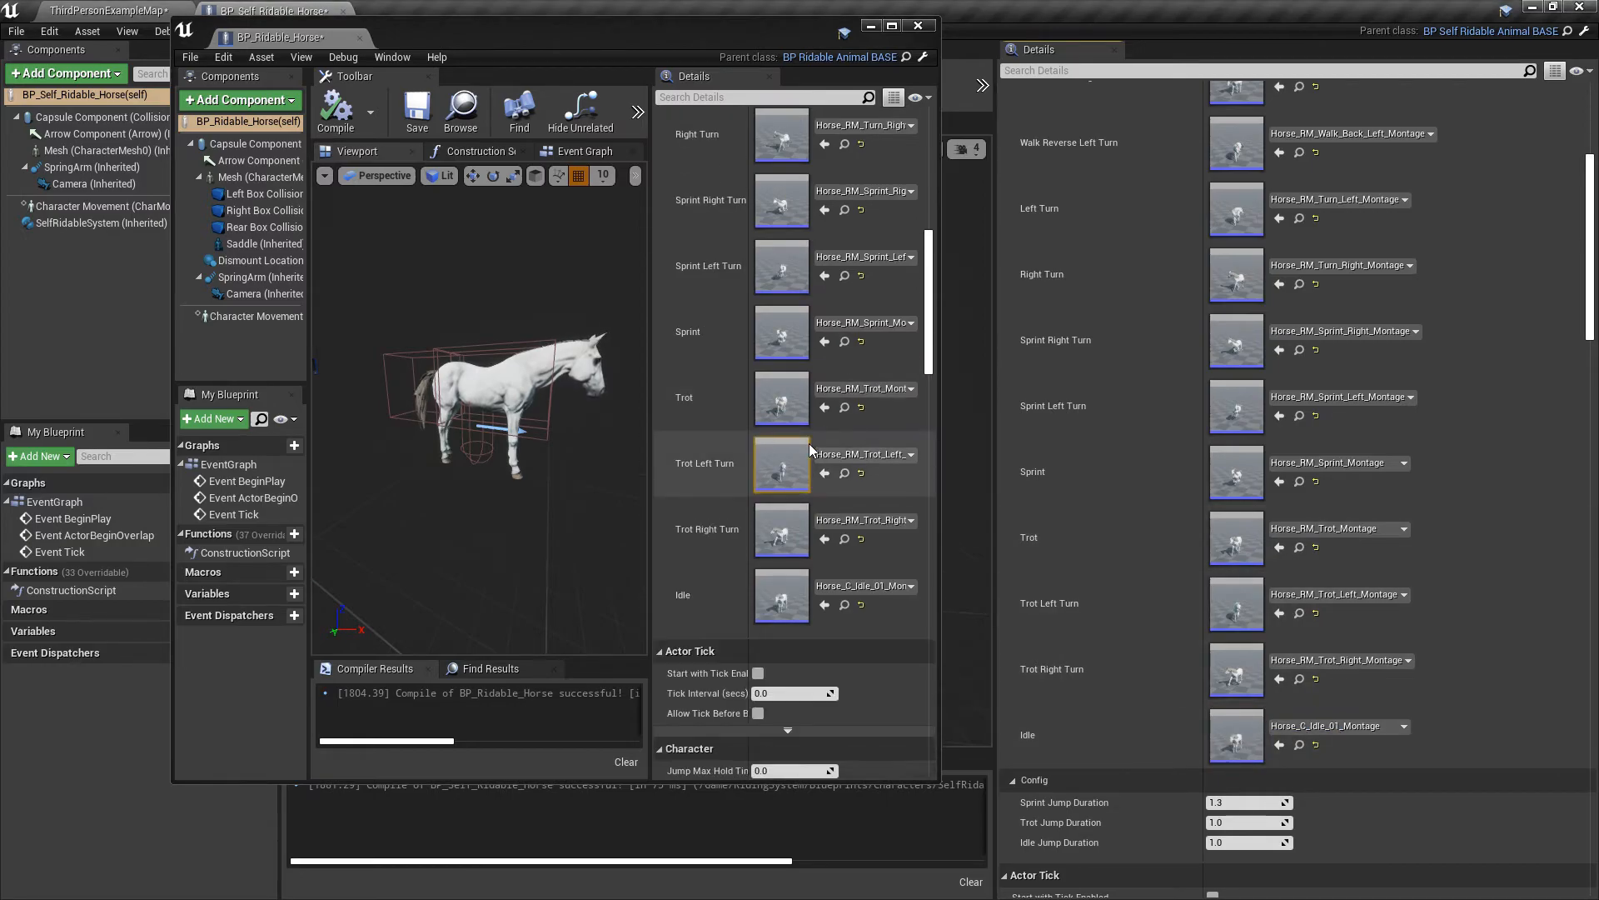
scroll(809, 446, up, 4)
scroll(810, 443, up, 10)
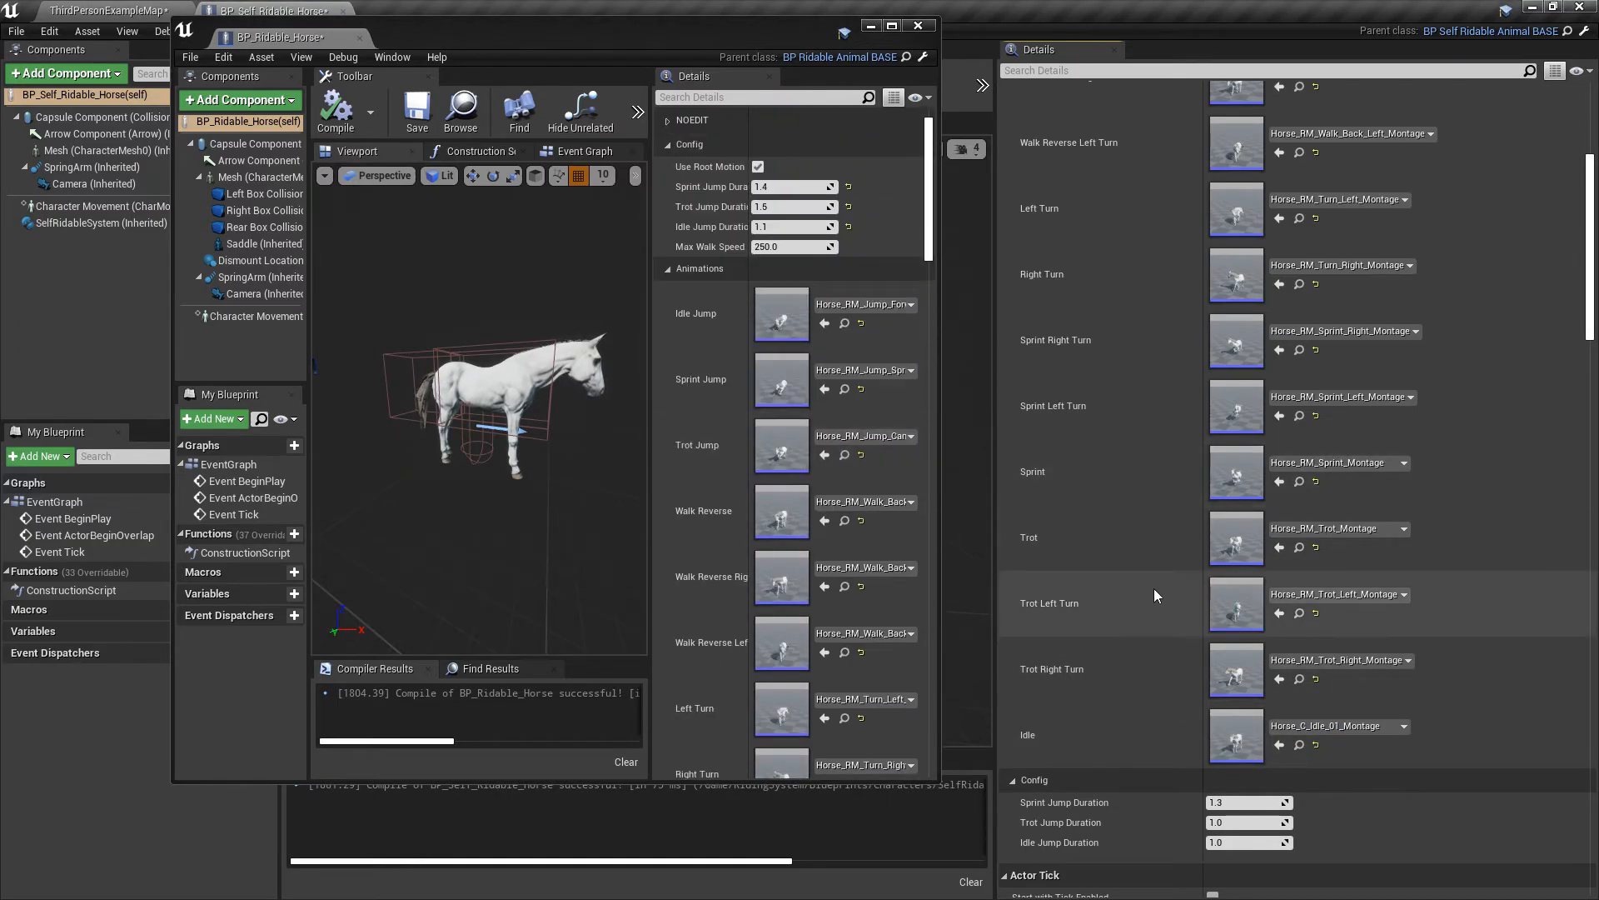
scroll(1153, 588, down, 2)
scroll(908, 652, up, 1)
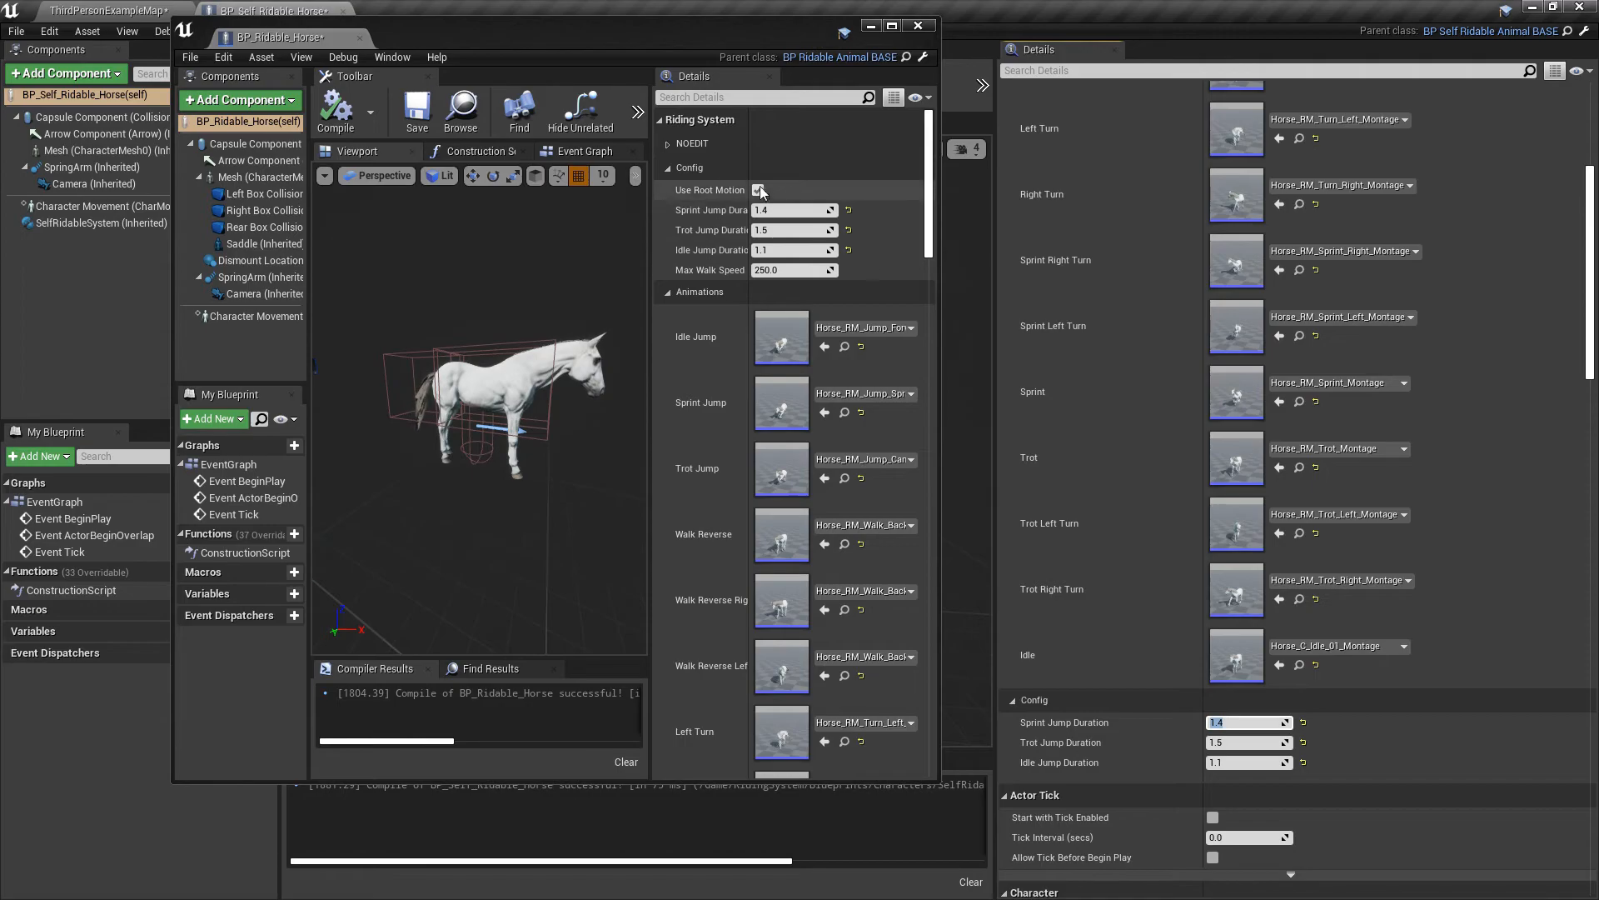
scroll(1255, 717, up, 10)
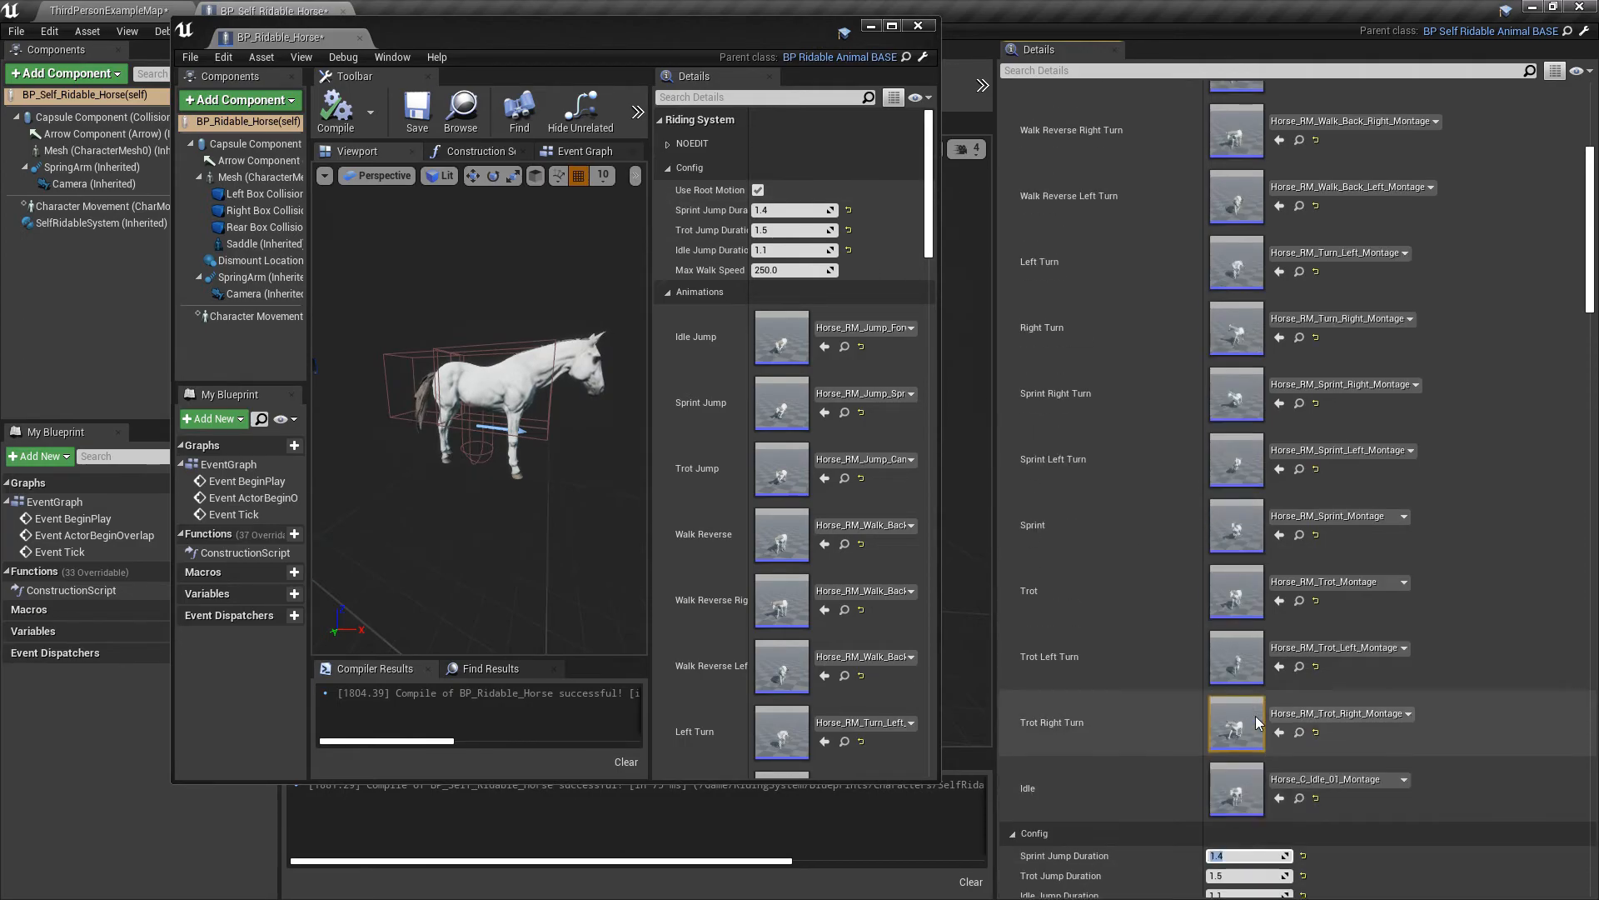
click(918, 26)
click(307, 86)
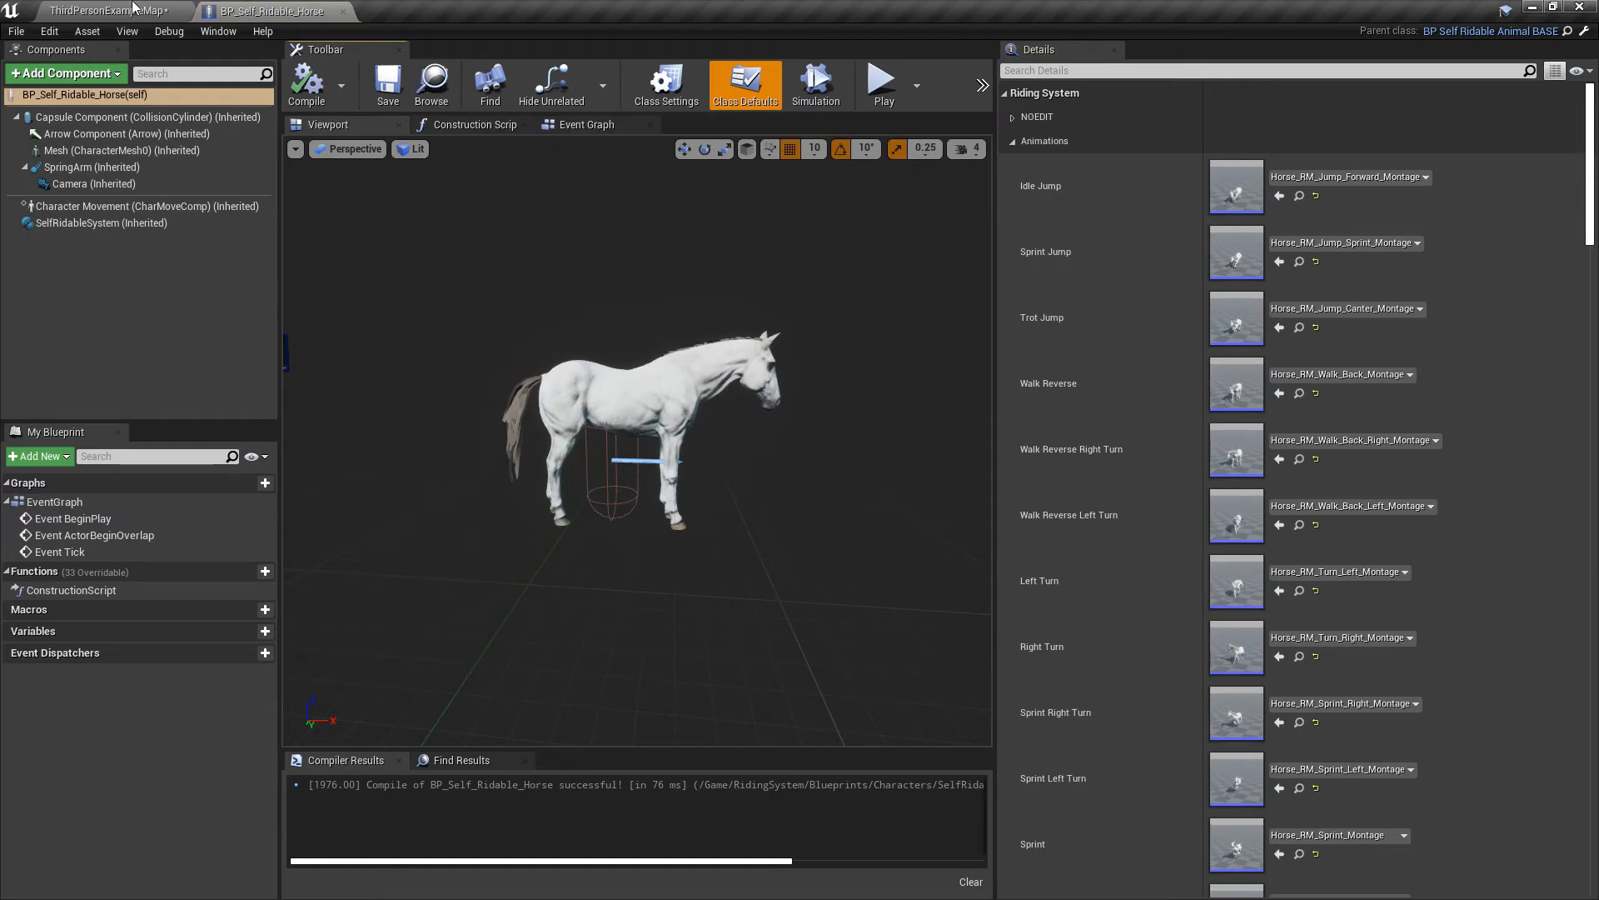
- Assign BP_Self_Ridable_Horse as the Default Pawn Class of the level's GM_Self_Ridable game mode
click(431, 87)
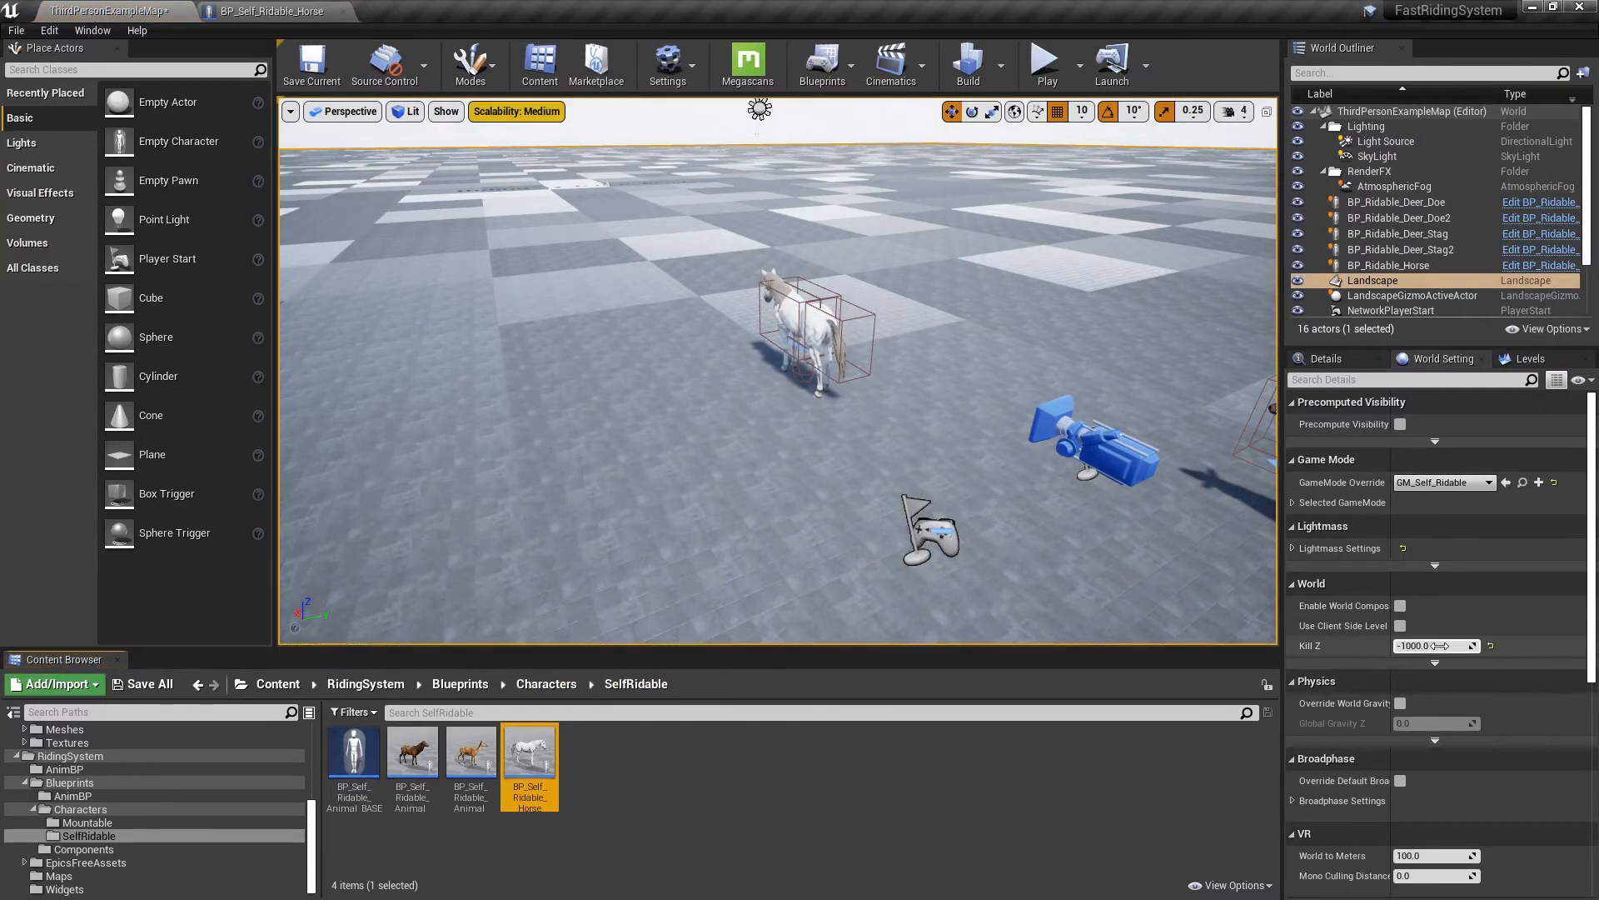
click(1293, 503)
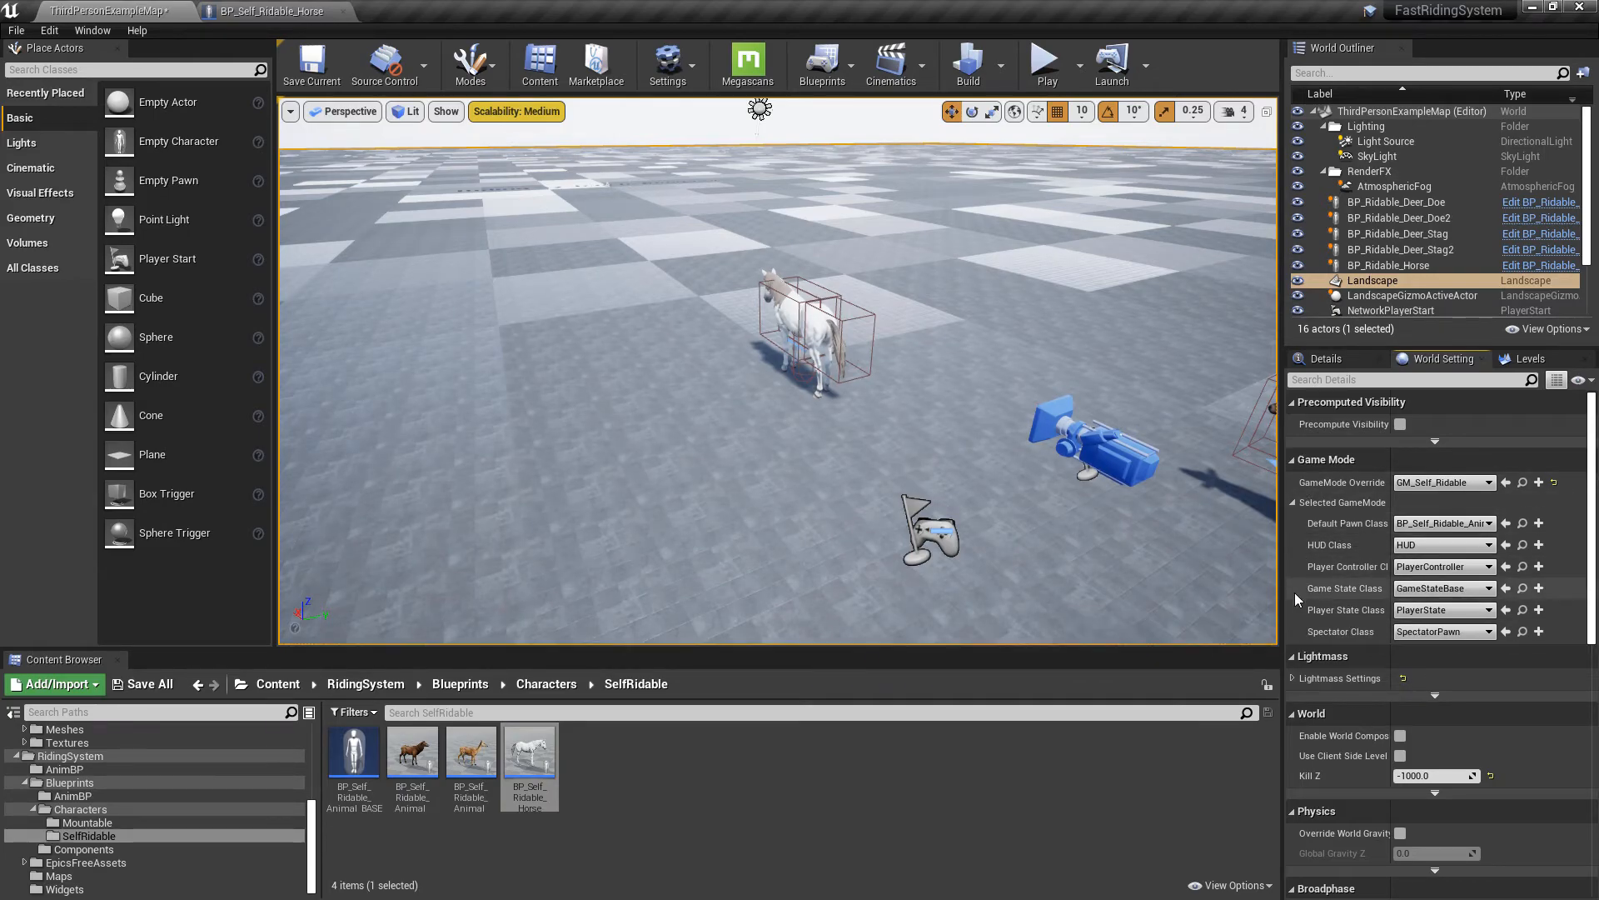
drag(1281, 581, 1149, 581)
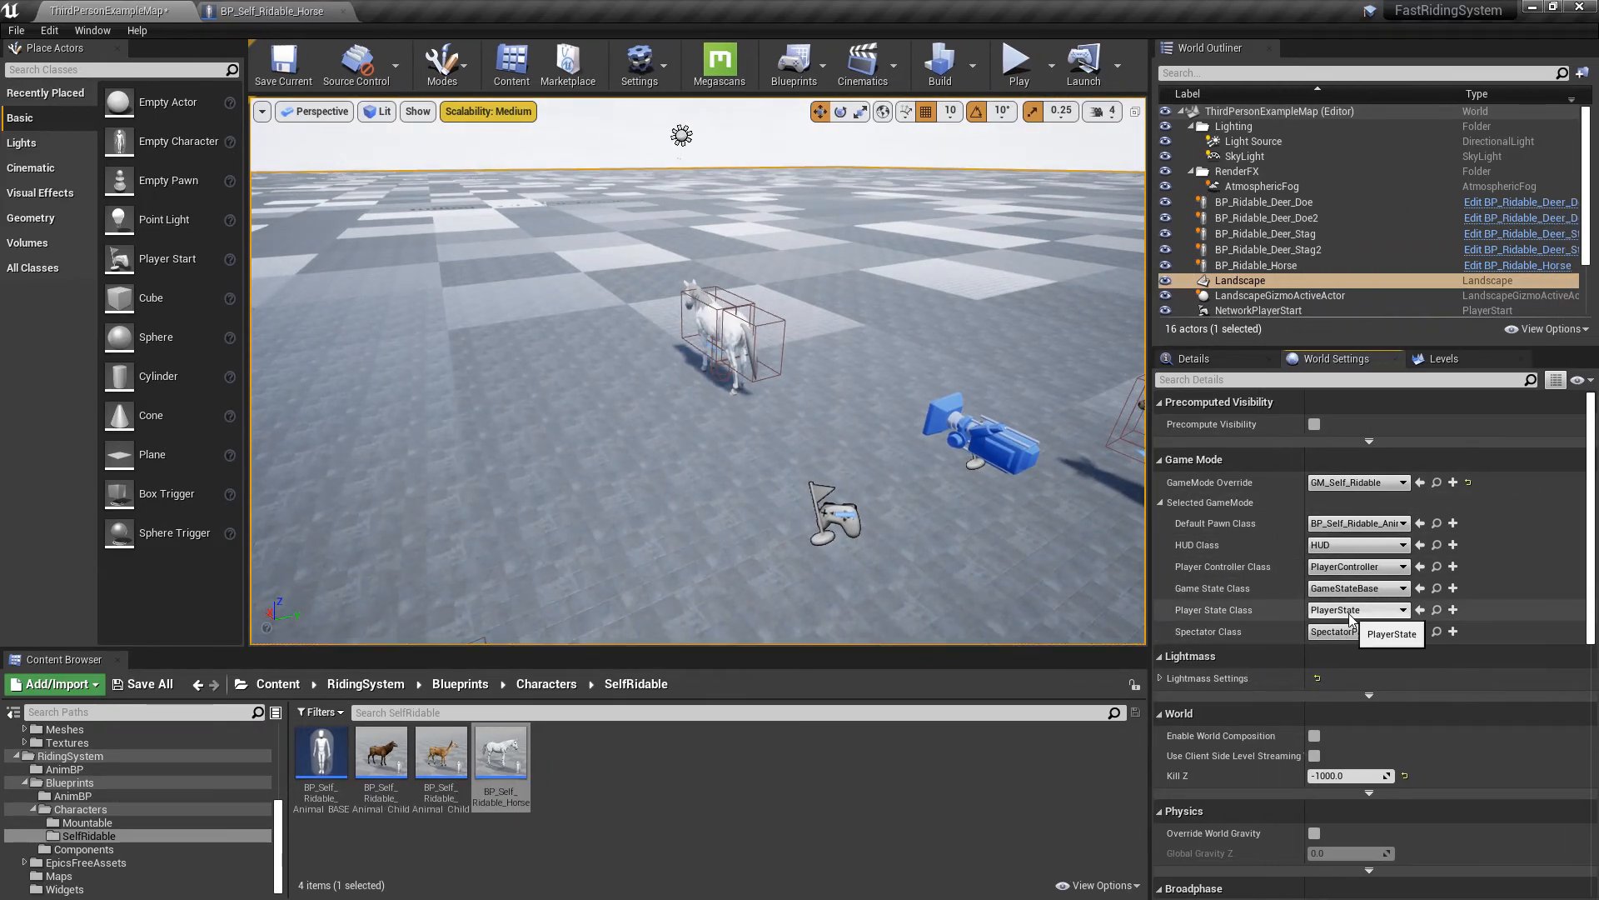
click(1421, 523)
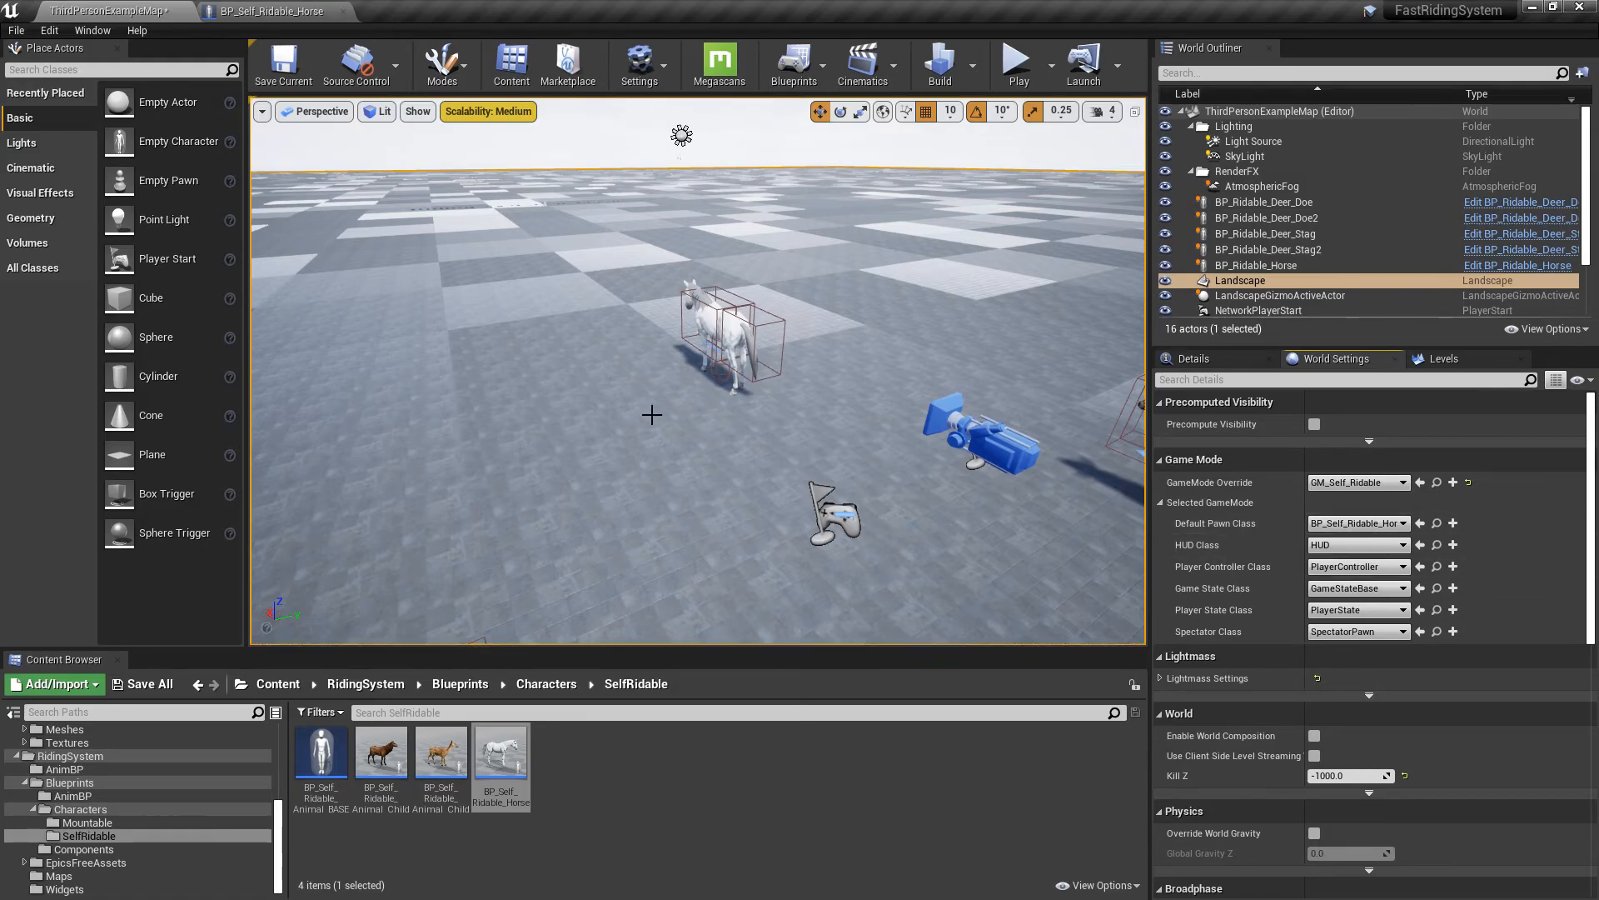
- Play-test the level full screen as the self-ridable horse, moving it around, and end the session
drag(677, 397, 721, 353)
mouse_move(1017, 310)
mouse_down()
mouse_move(999, 296)
mouse_move(1018, 310)
mouse_up()
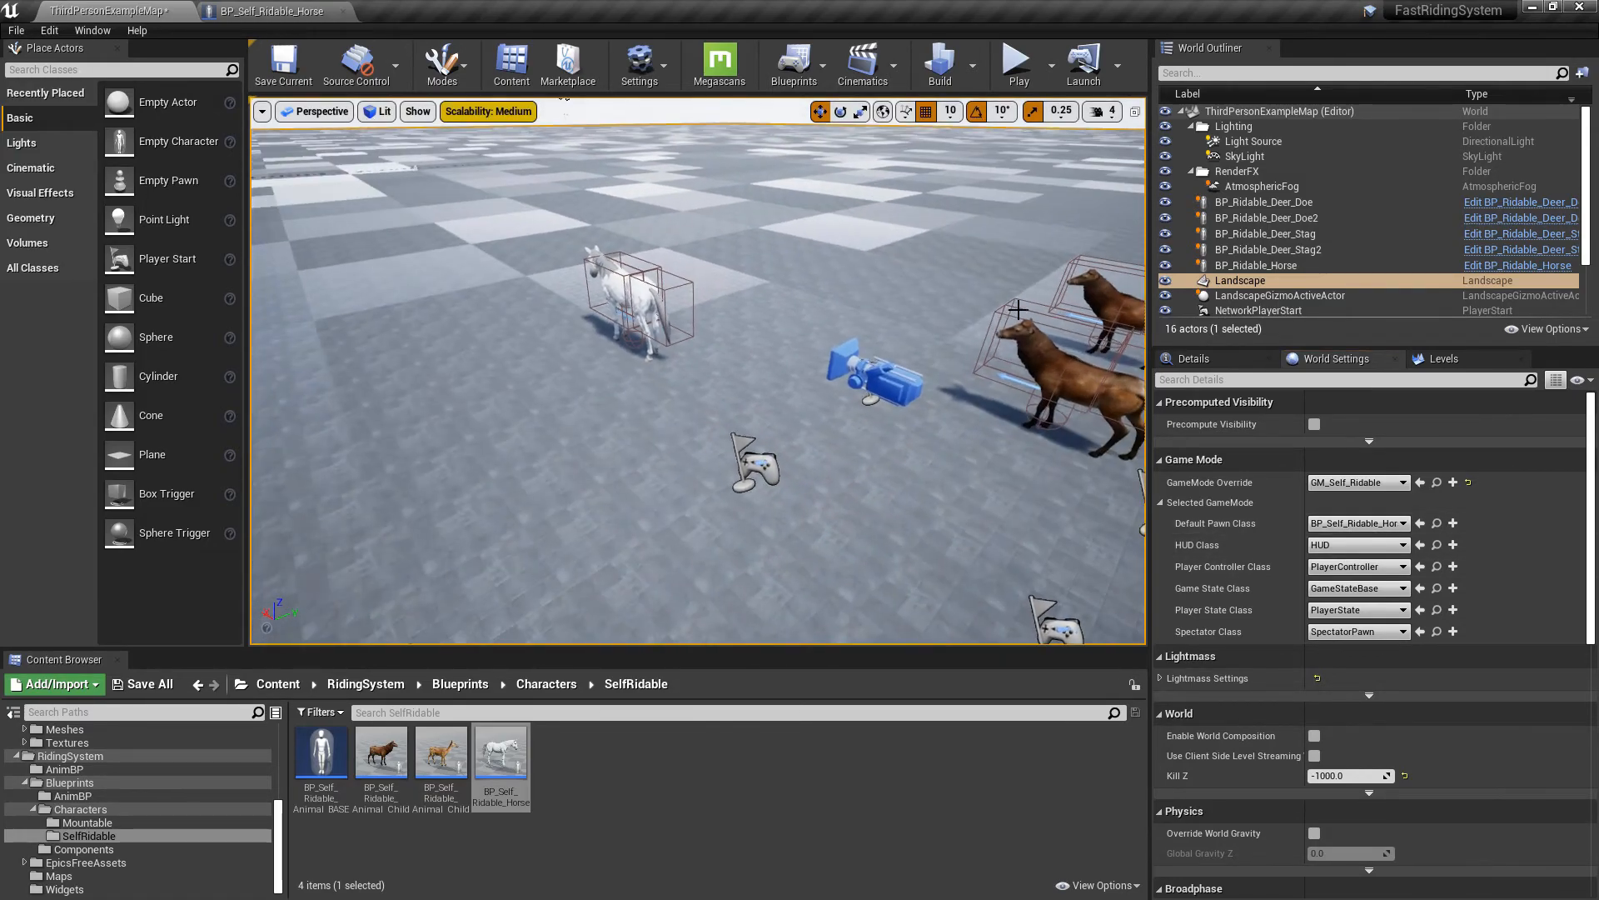
key(F11)
key(alt+p)
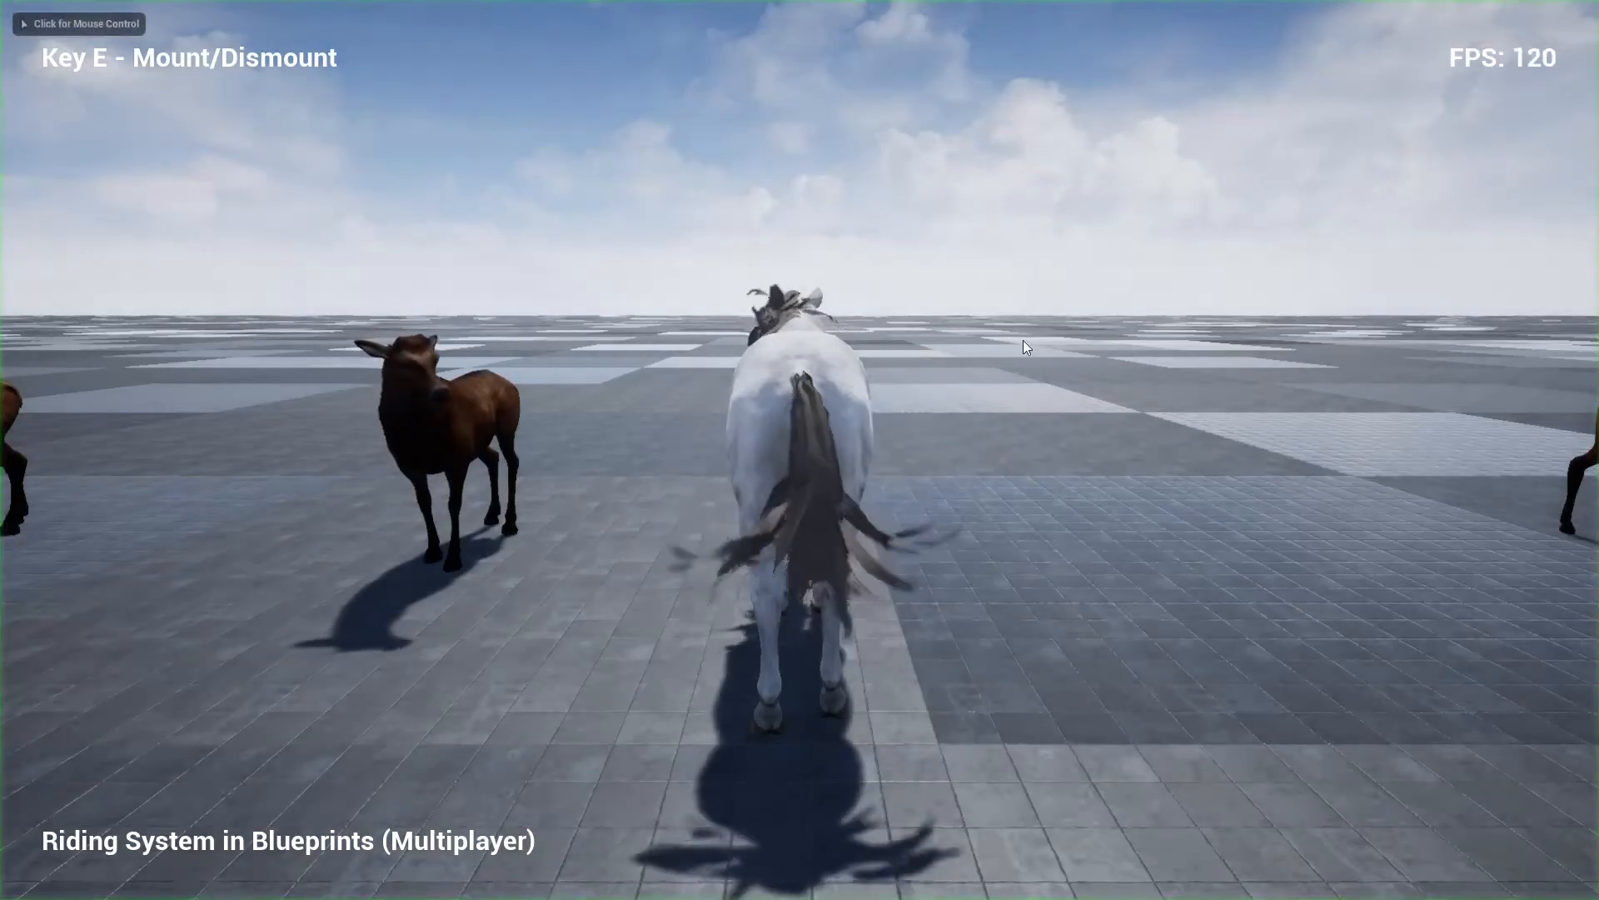
key(w)
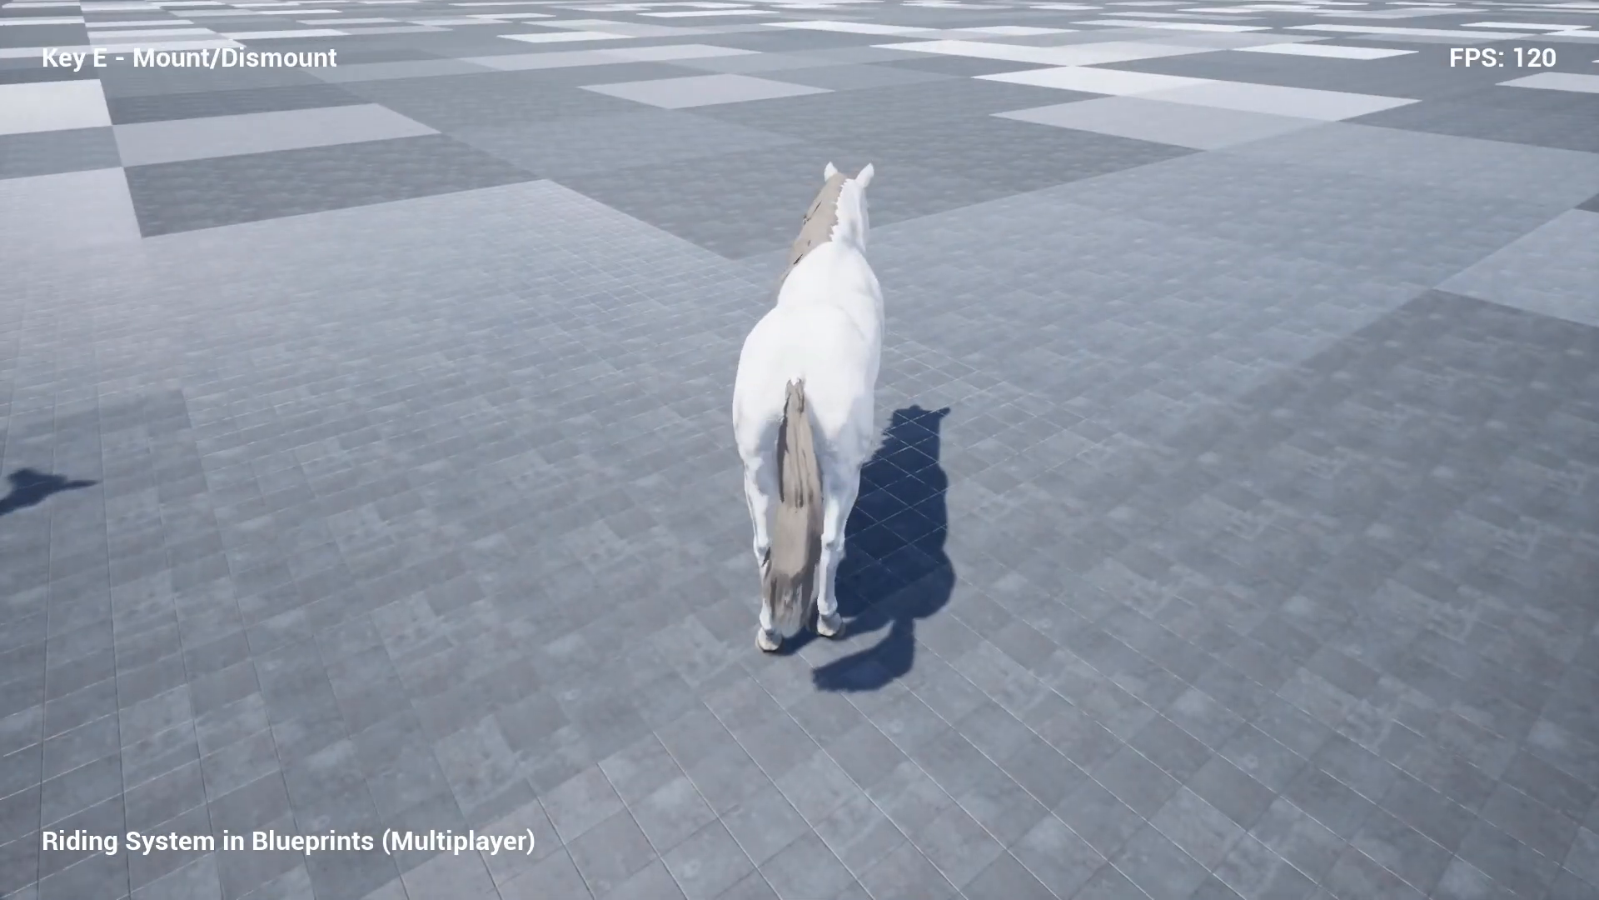
key(F11)
key(Escape)
- Save all modified content, including AnimBP_Horse, BP_Ridable_Horse, GM_Self_Ridable and ThirdPersonExampleMap
click(143, 685)
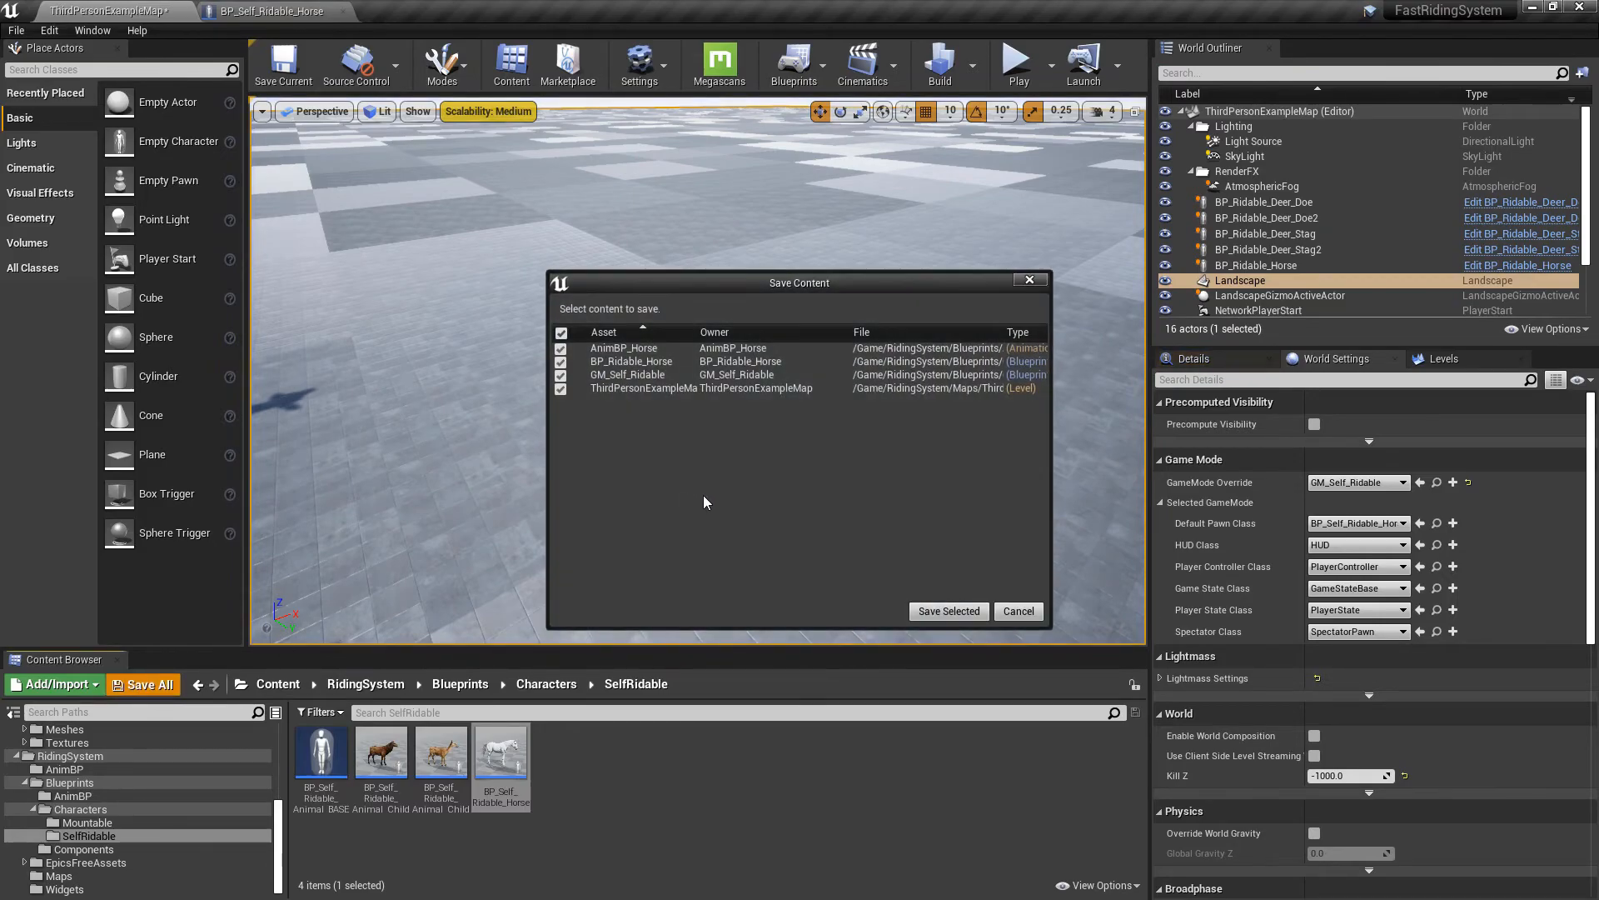
click(933, 611)
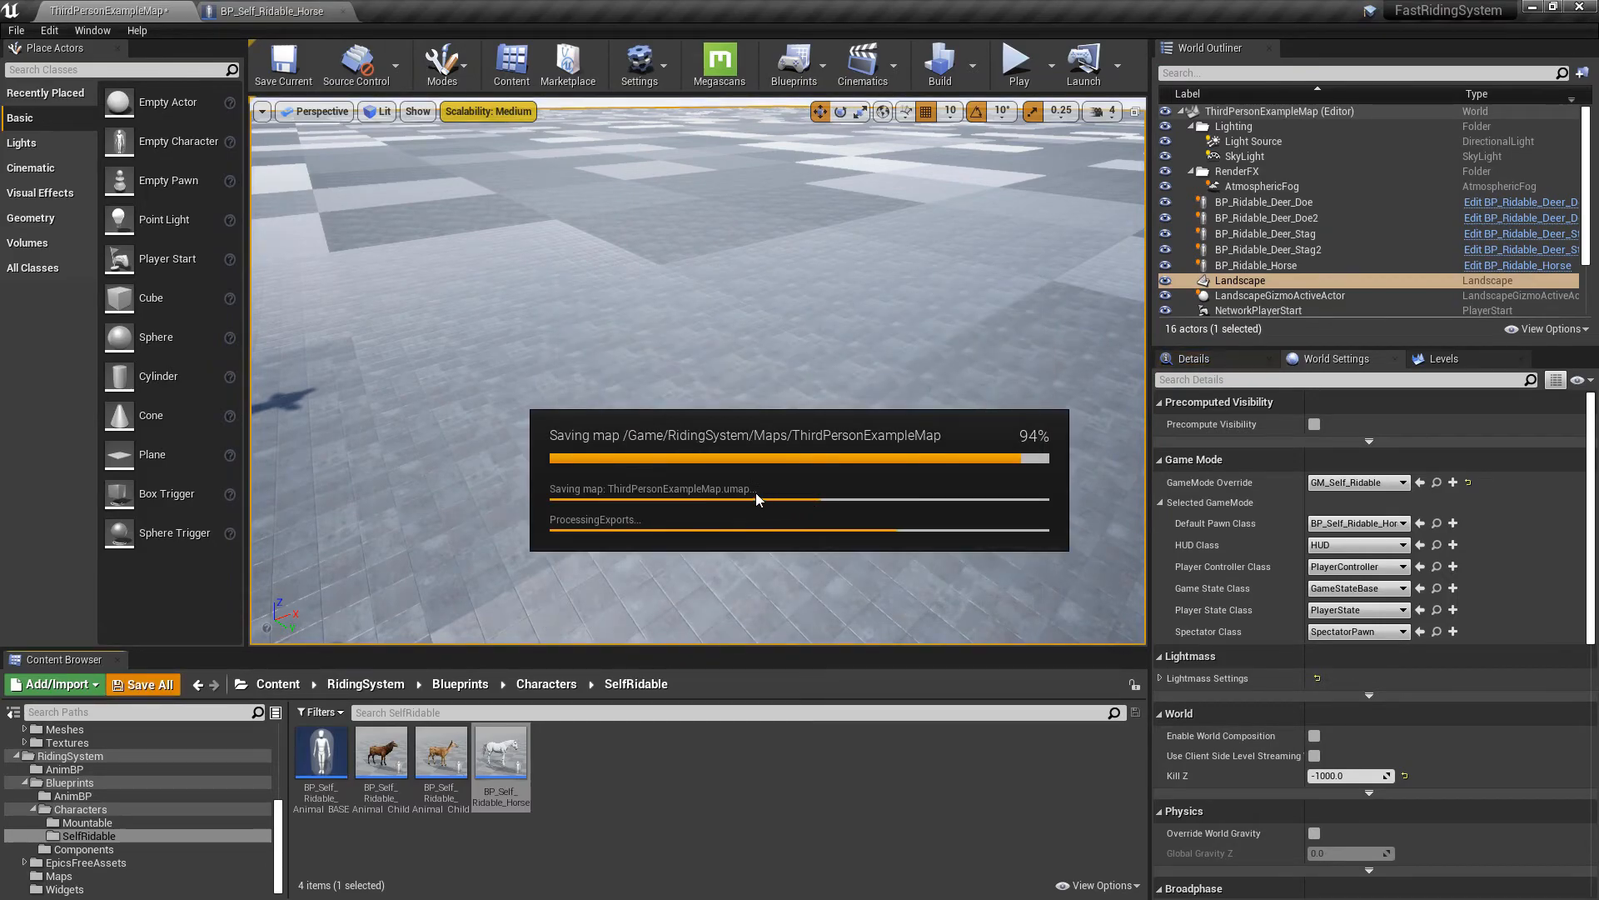
- Open the placed doe's blueprint, BP_Ridable_Deer_Doe, in the full Blueprint editor
mouse_move(665, 566)
right_down()
mouse_move(599, 533)
mouse_move(666, 517)
mouse_move(665, 566)
right_up()
click(650, 375)
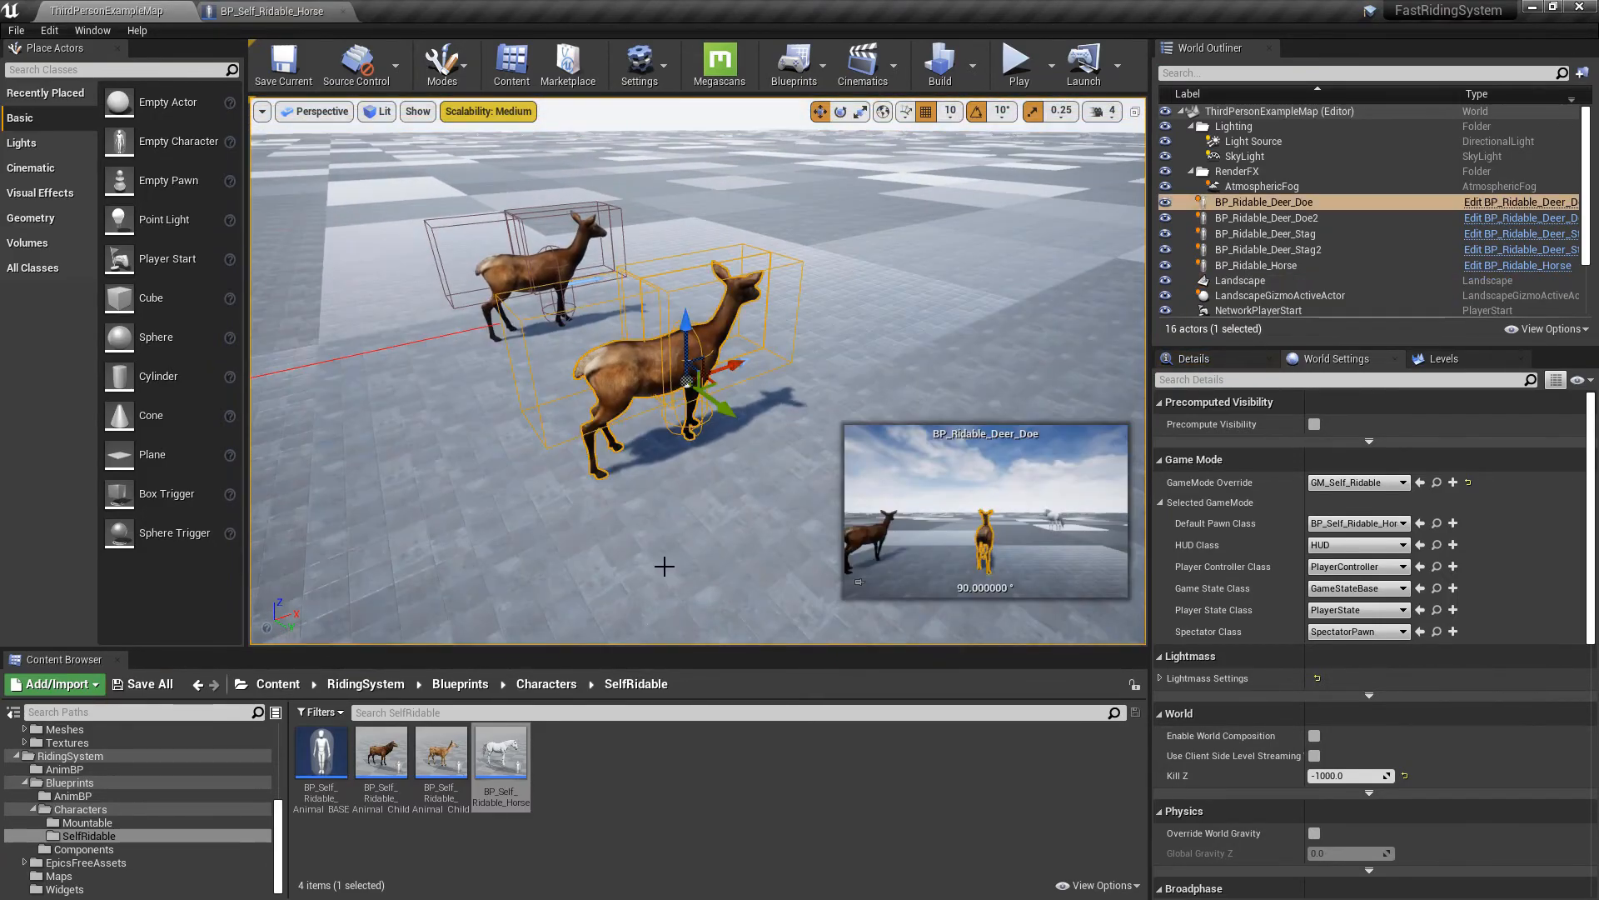
click(1521, 202)
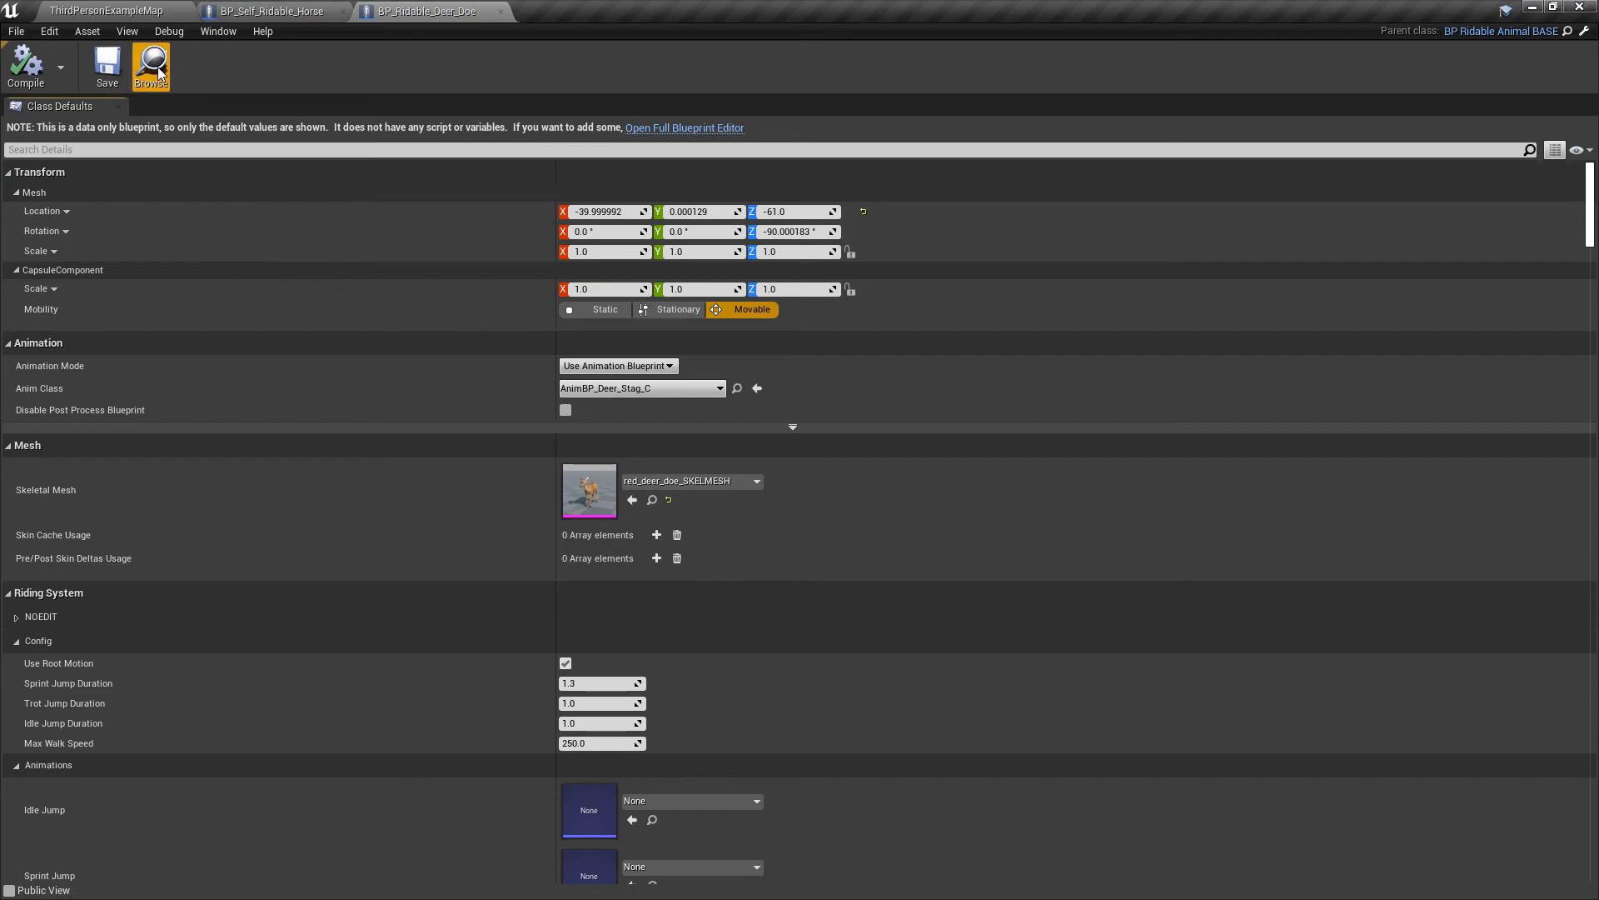
click(689, 127)
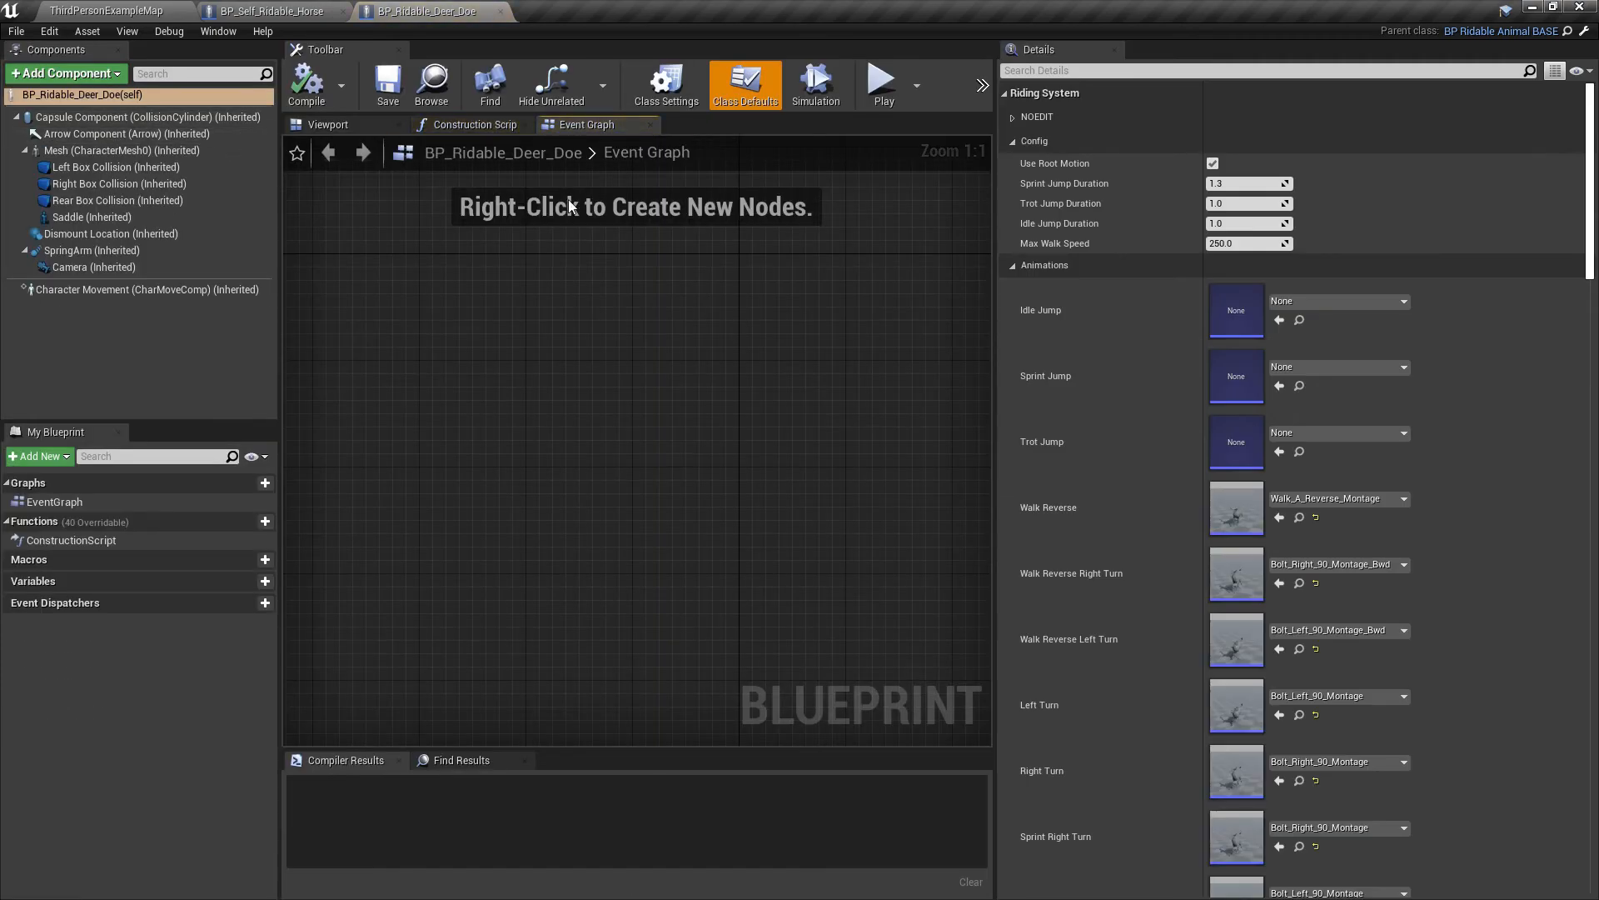
- Open the Trot_A animation through the Trot_A_Montage assigned to the doe's Trot slot
scroll(1233, 557, down, 2)
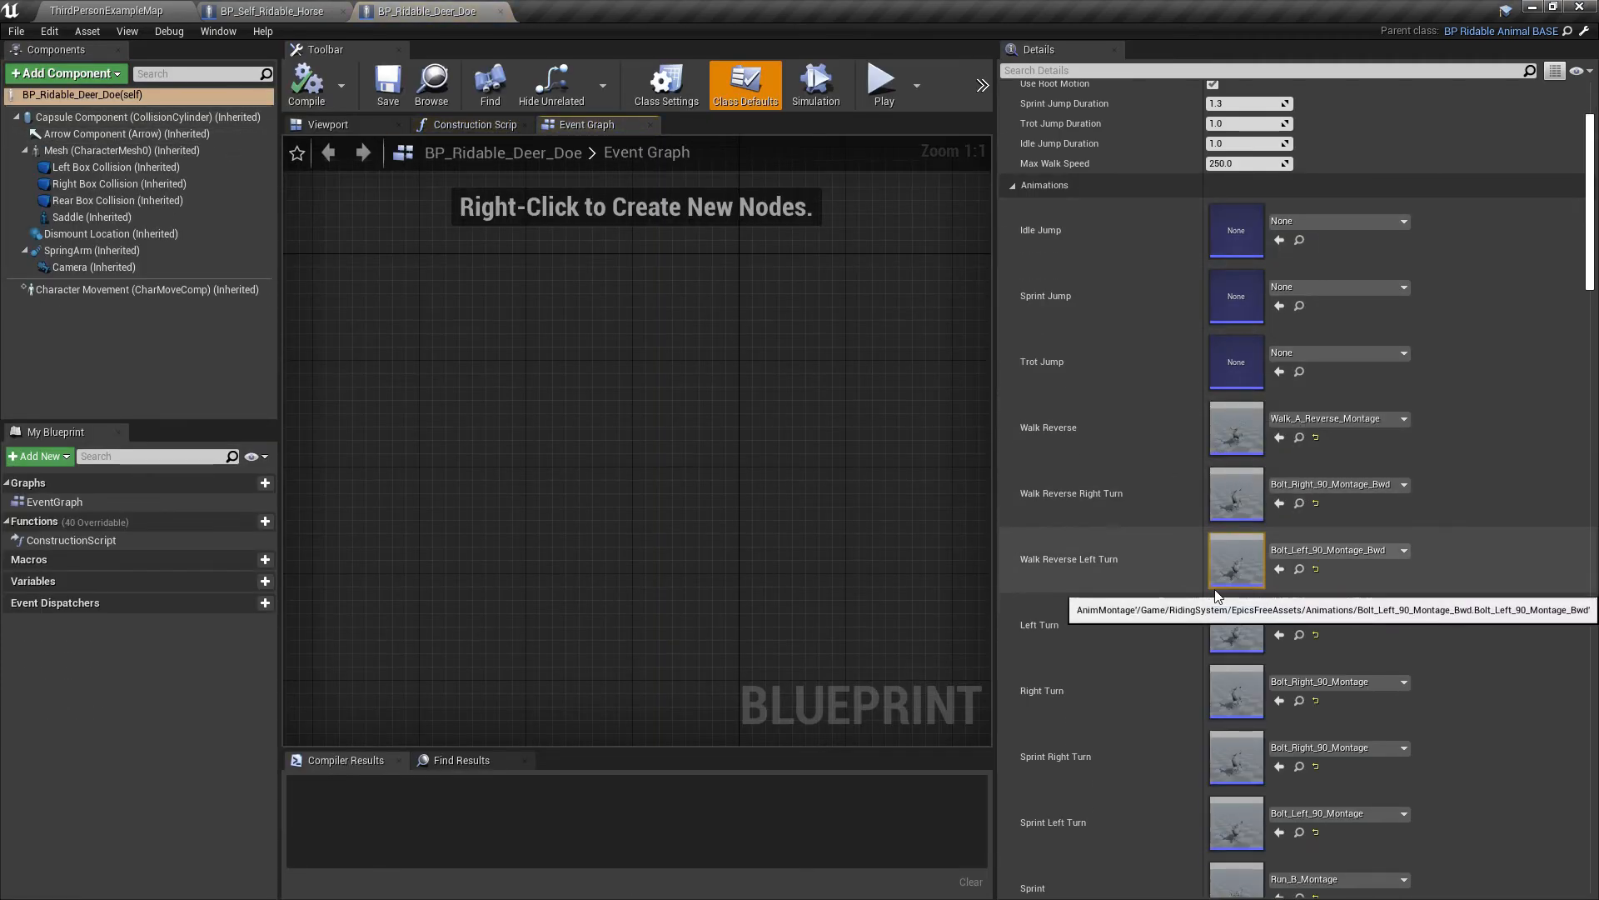
scroll(1216, 595, down, 8)
double_click(1230, 633)
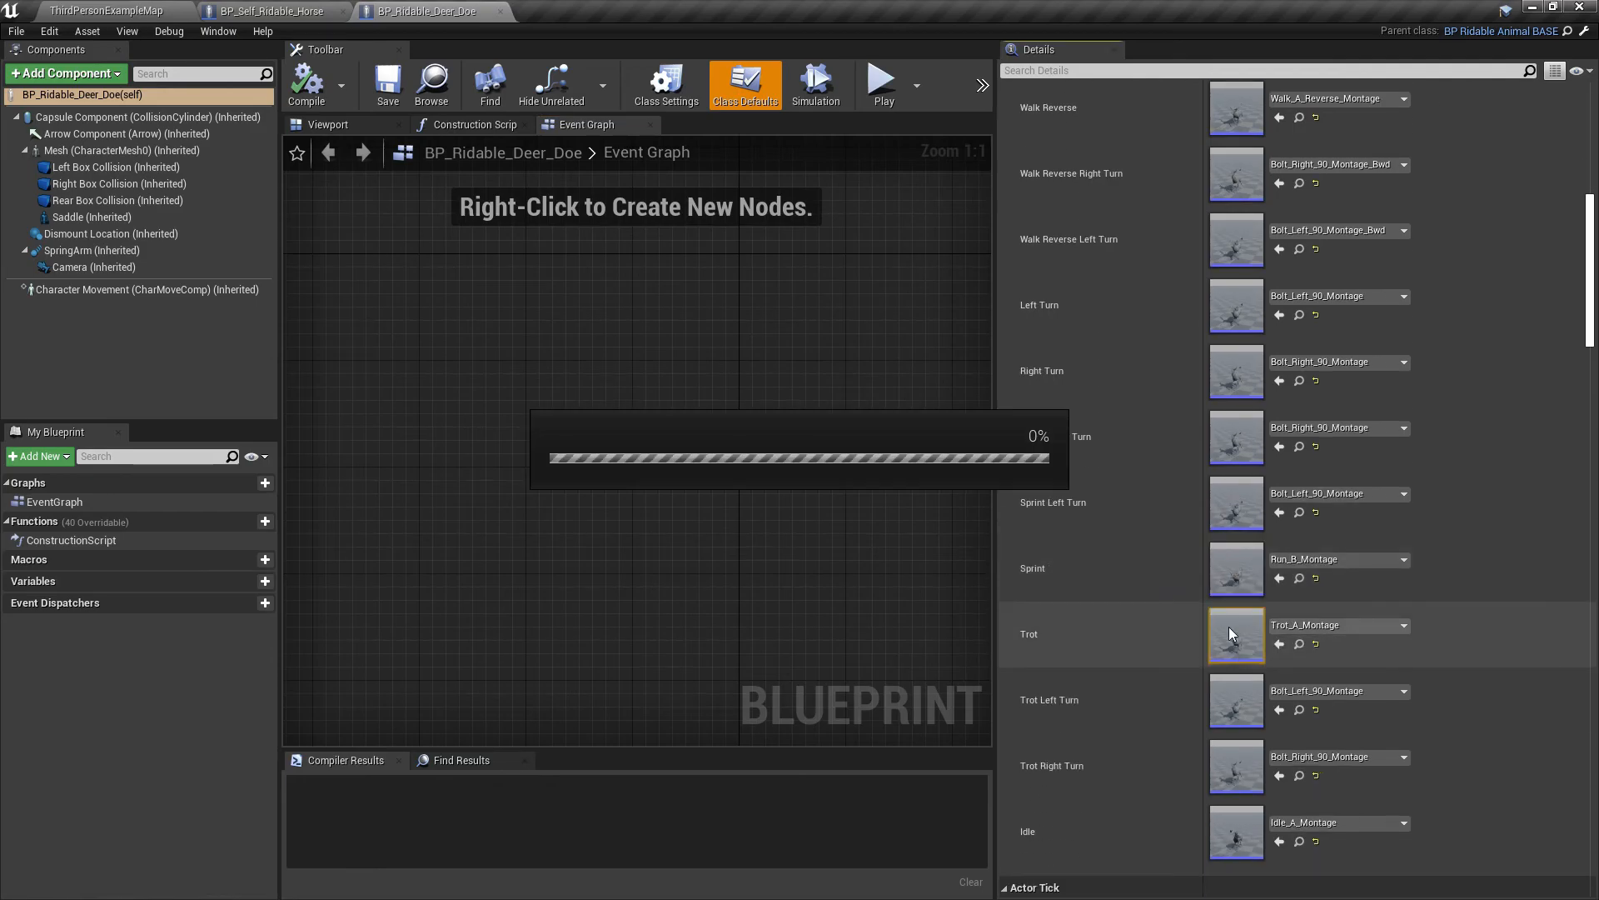
right_click(791, 598)
click(829, 640)
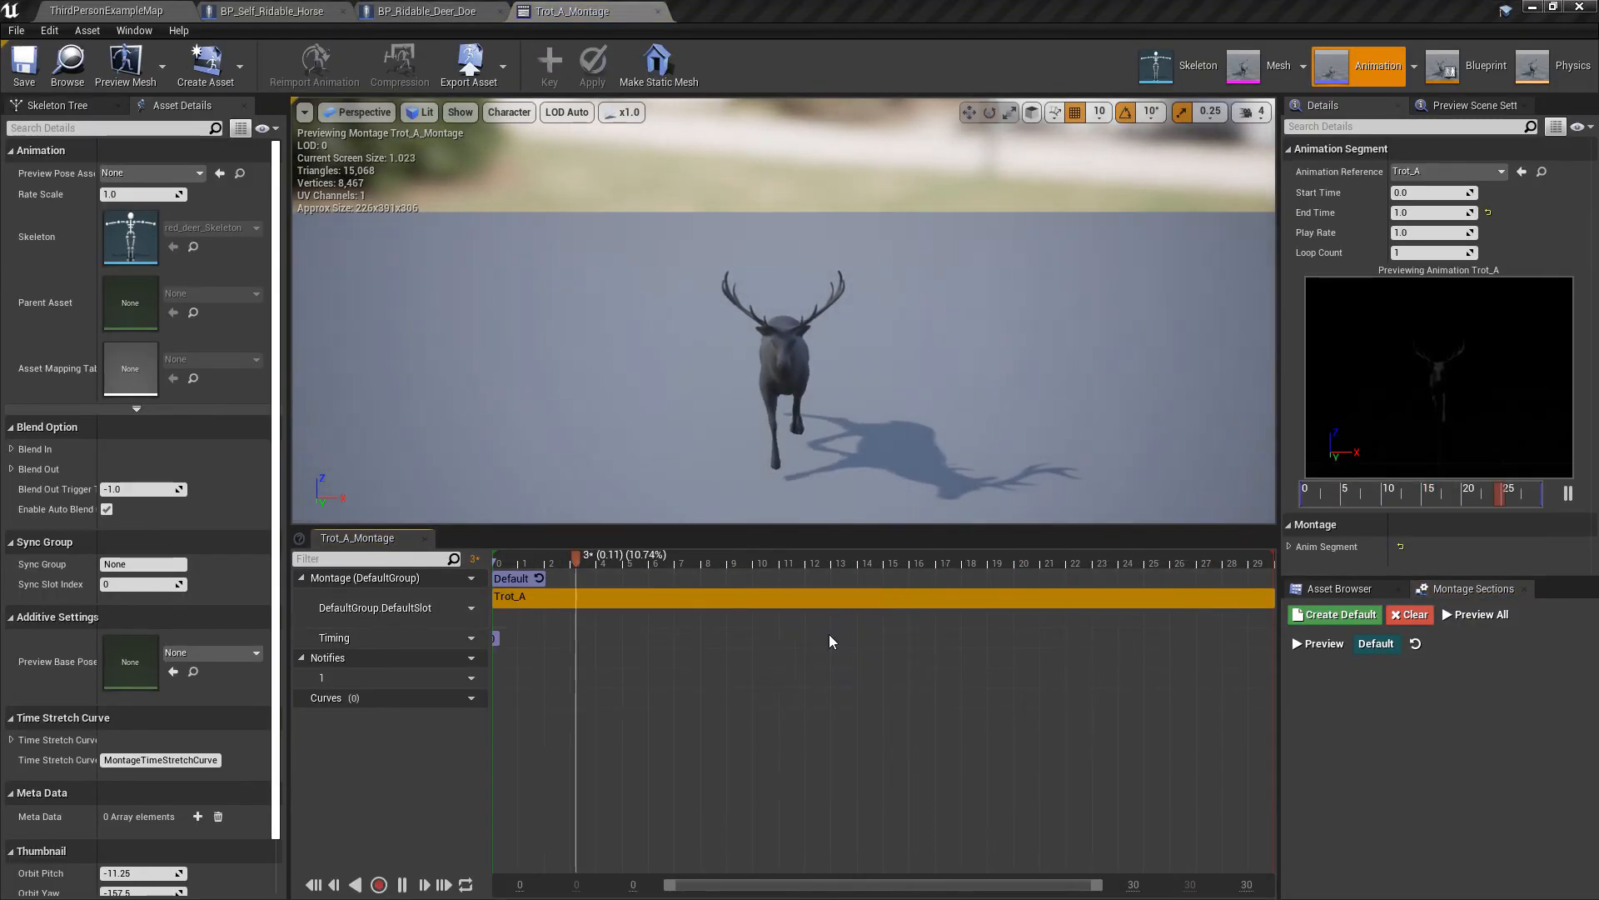
- Copy the first two Hoof_Step_Hard_Cue sound notifies from the Trot_A animation's notify track
click(638, 598)
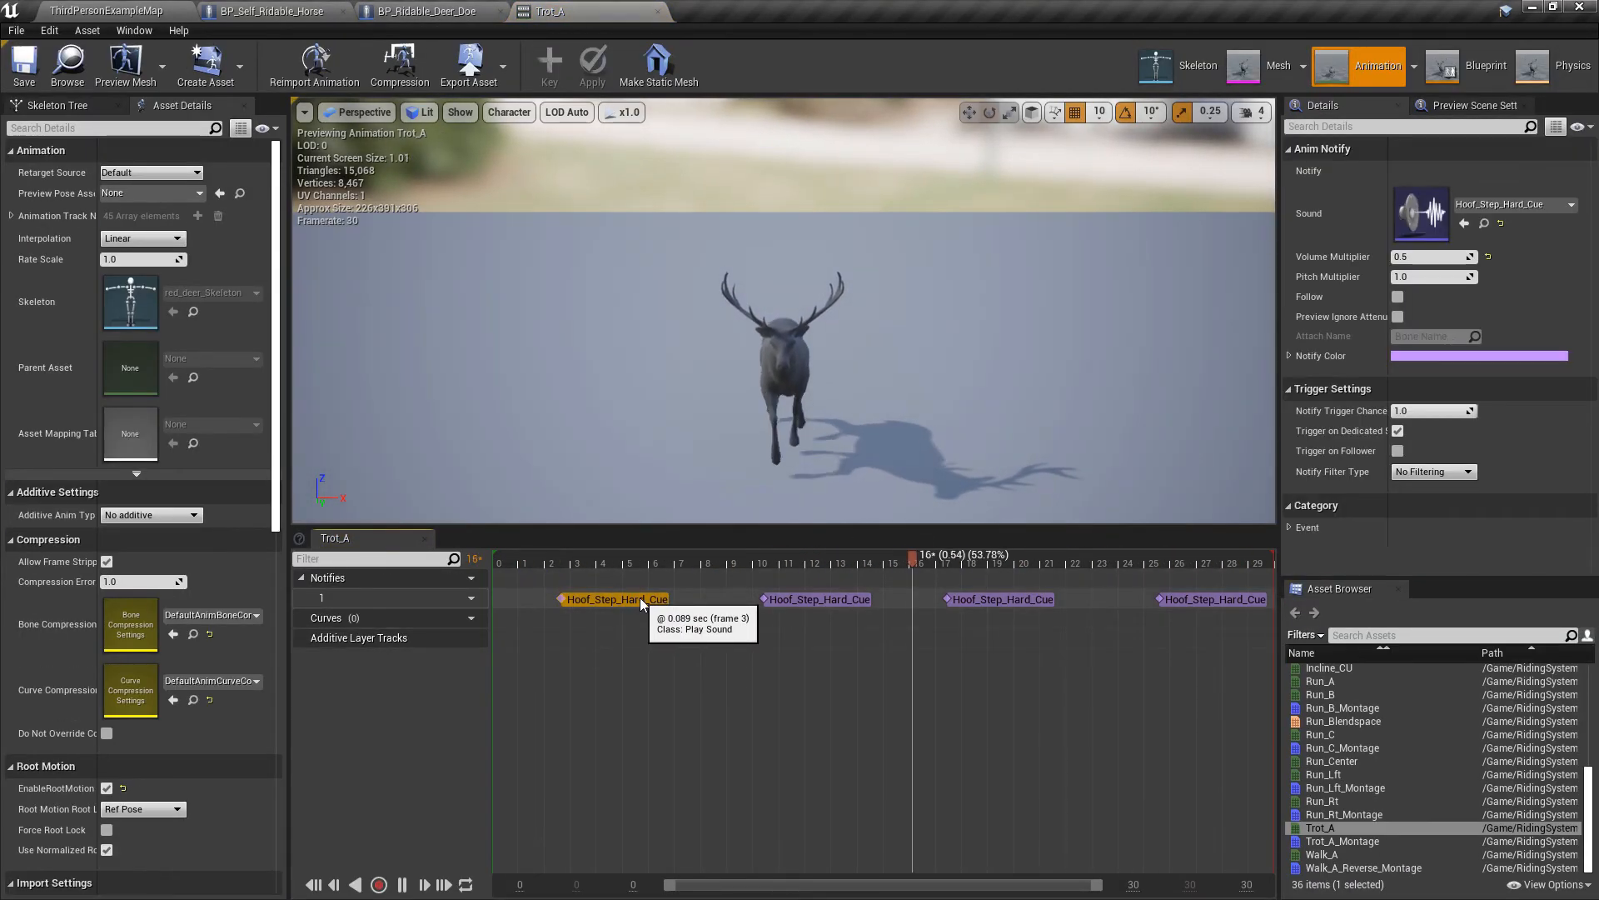
shift+click(833, 598)
shift+click(958, 602)
ctrl+click(957, 601)
right_click(838, 595)
click(856, 614)
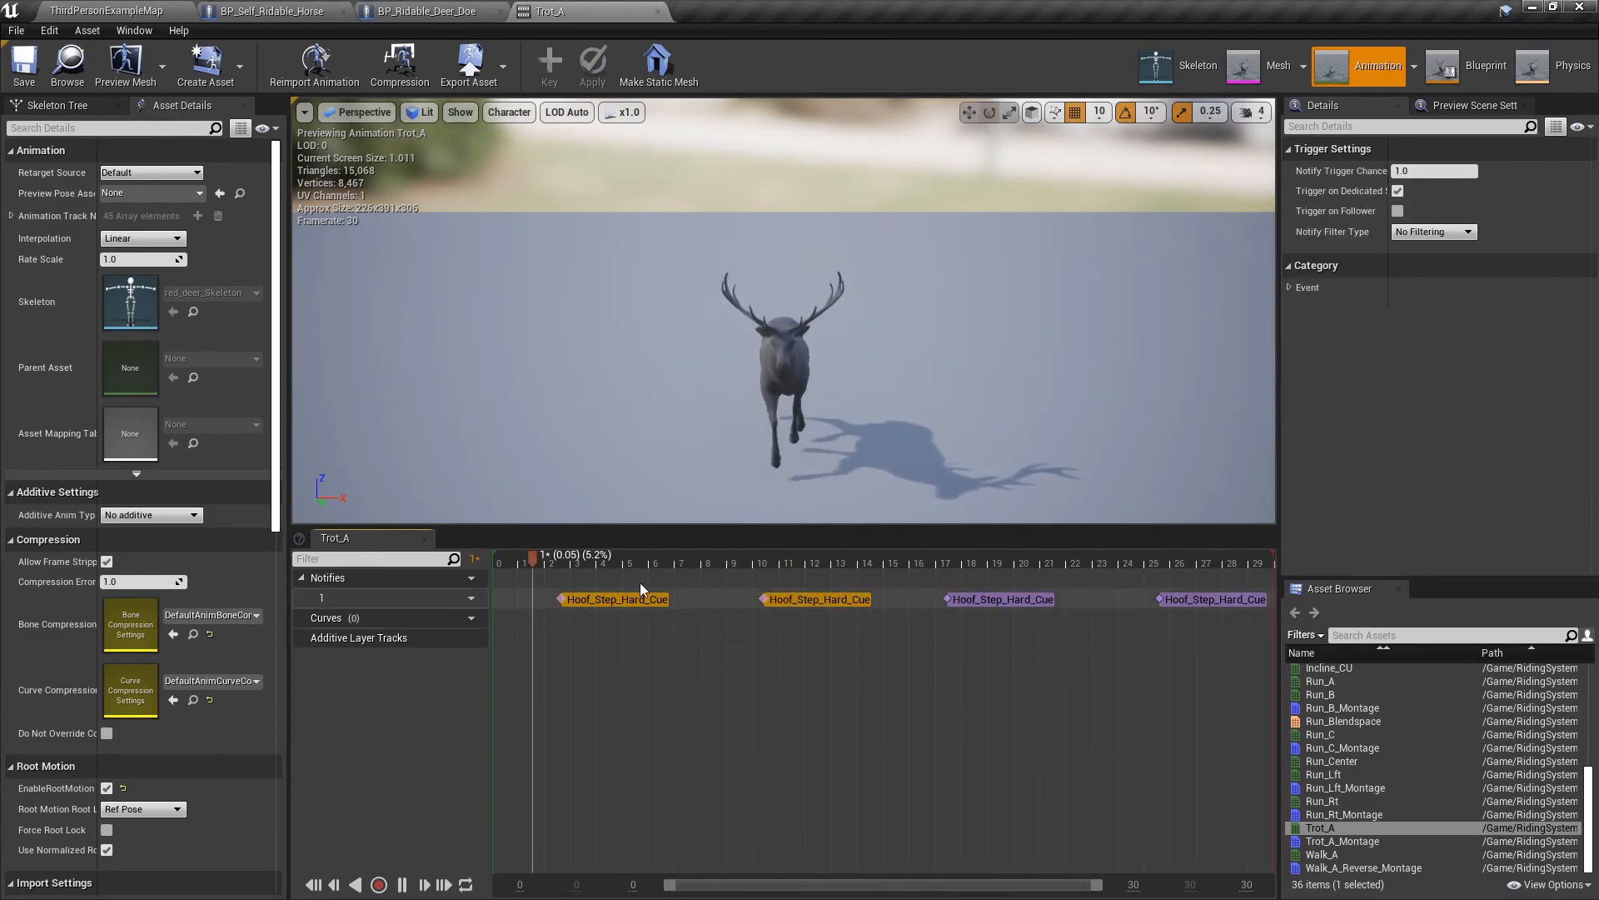
click(699, 595)
click(642, 601)
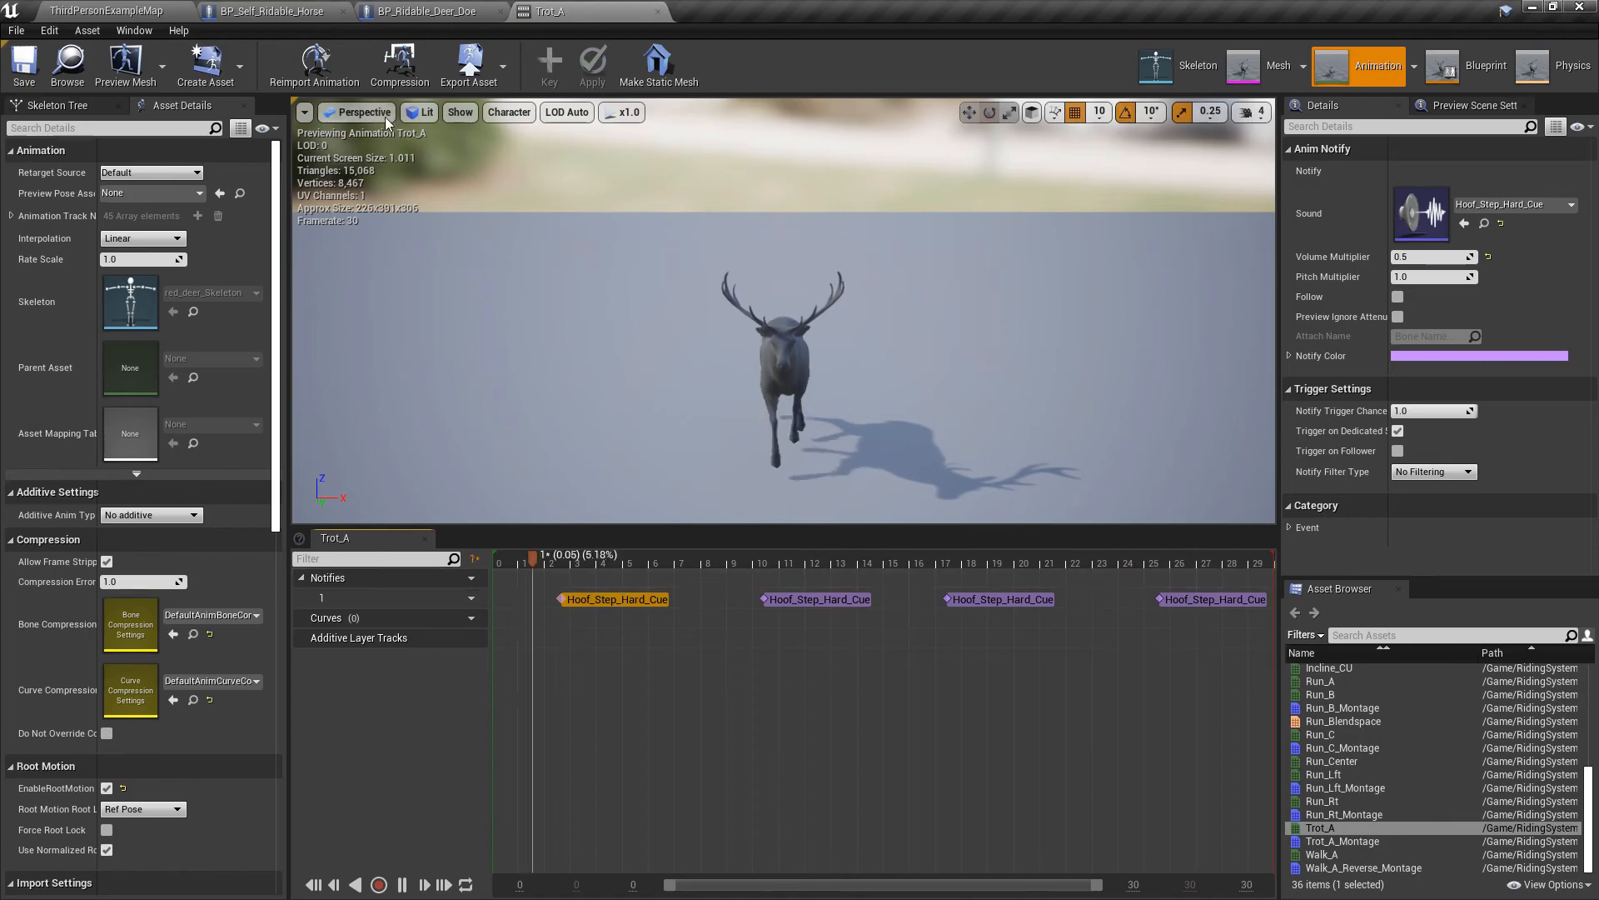
- Open the Horse_RM_Trot animation through the Horse_RM_Trot_Montage assigned to BP_Self_Ridable_Horse's Trot slot
click(296, 7)
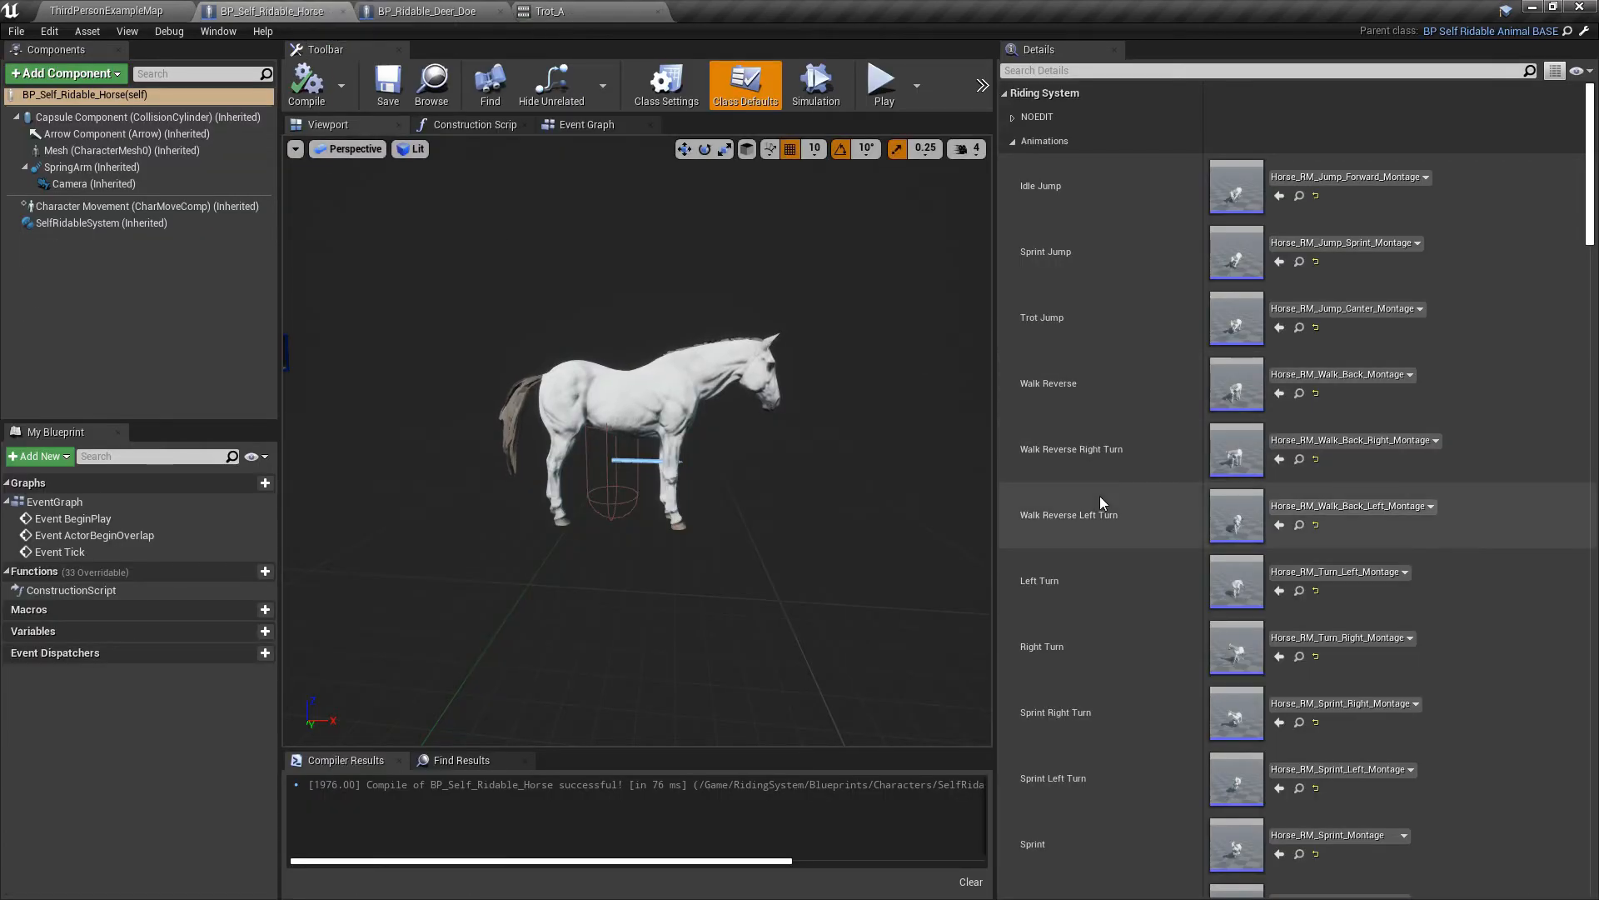
scroll(1100, 499, down, 4)
double_click(1231, 672)
right_click(761, 598)
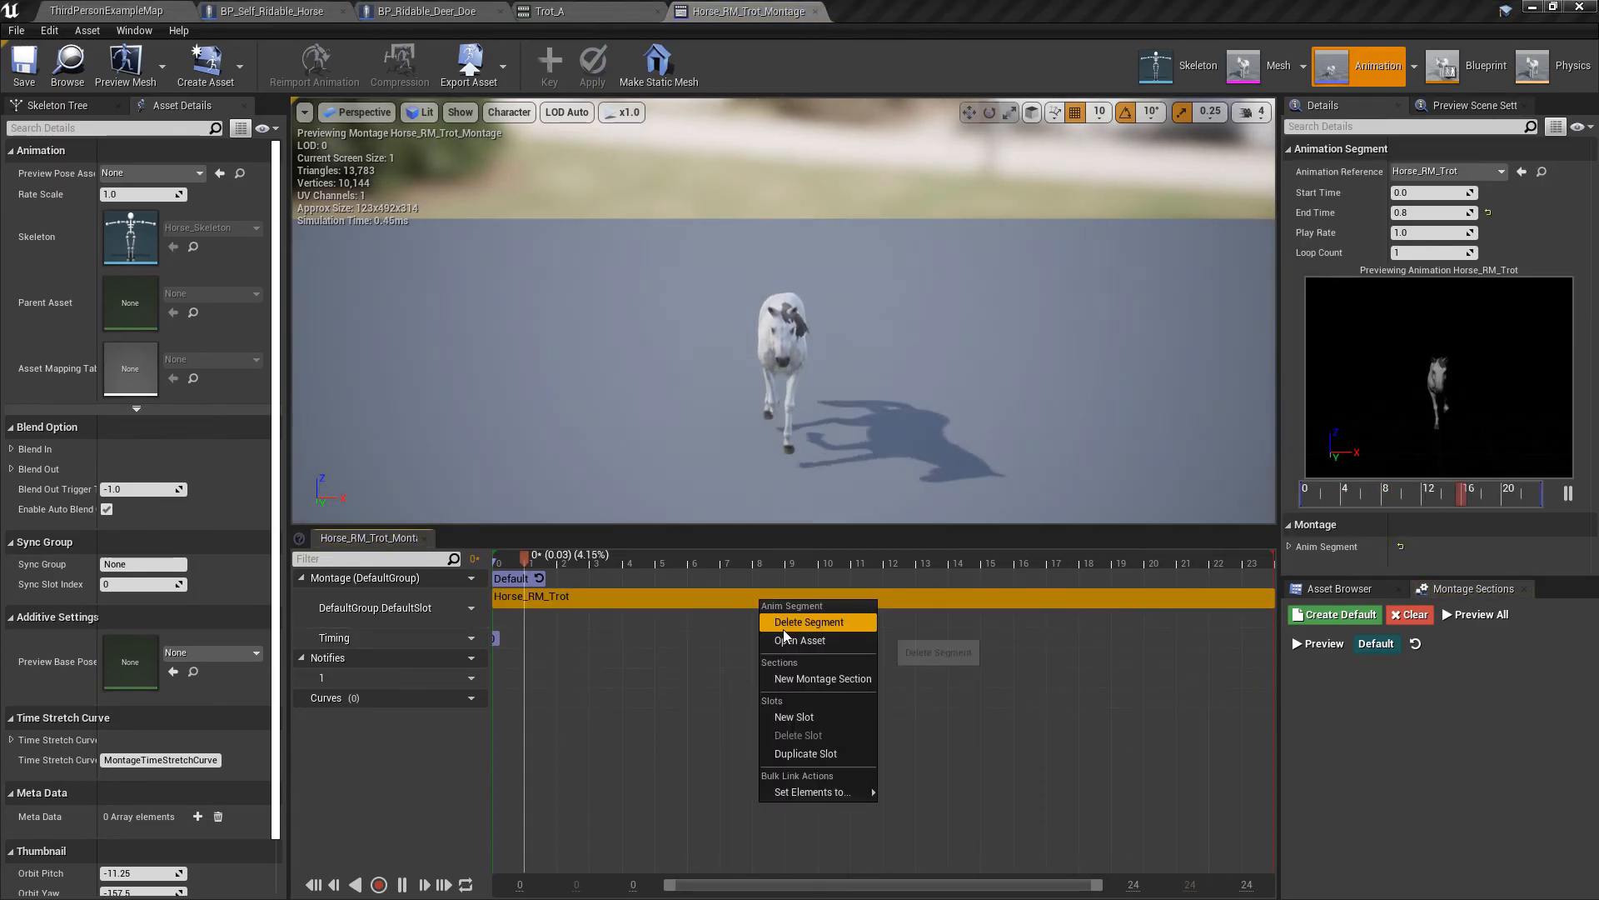
click(800, 639)
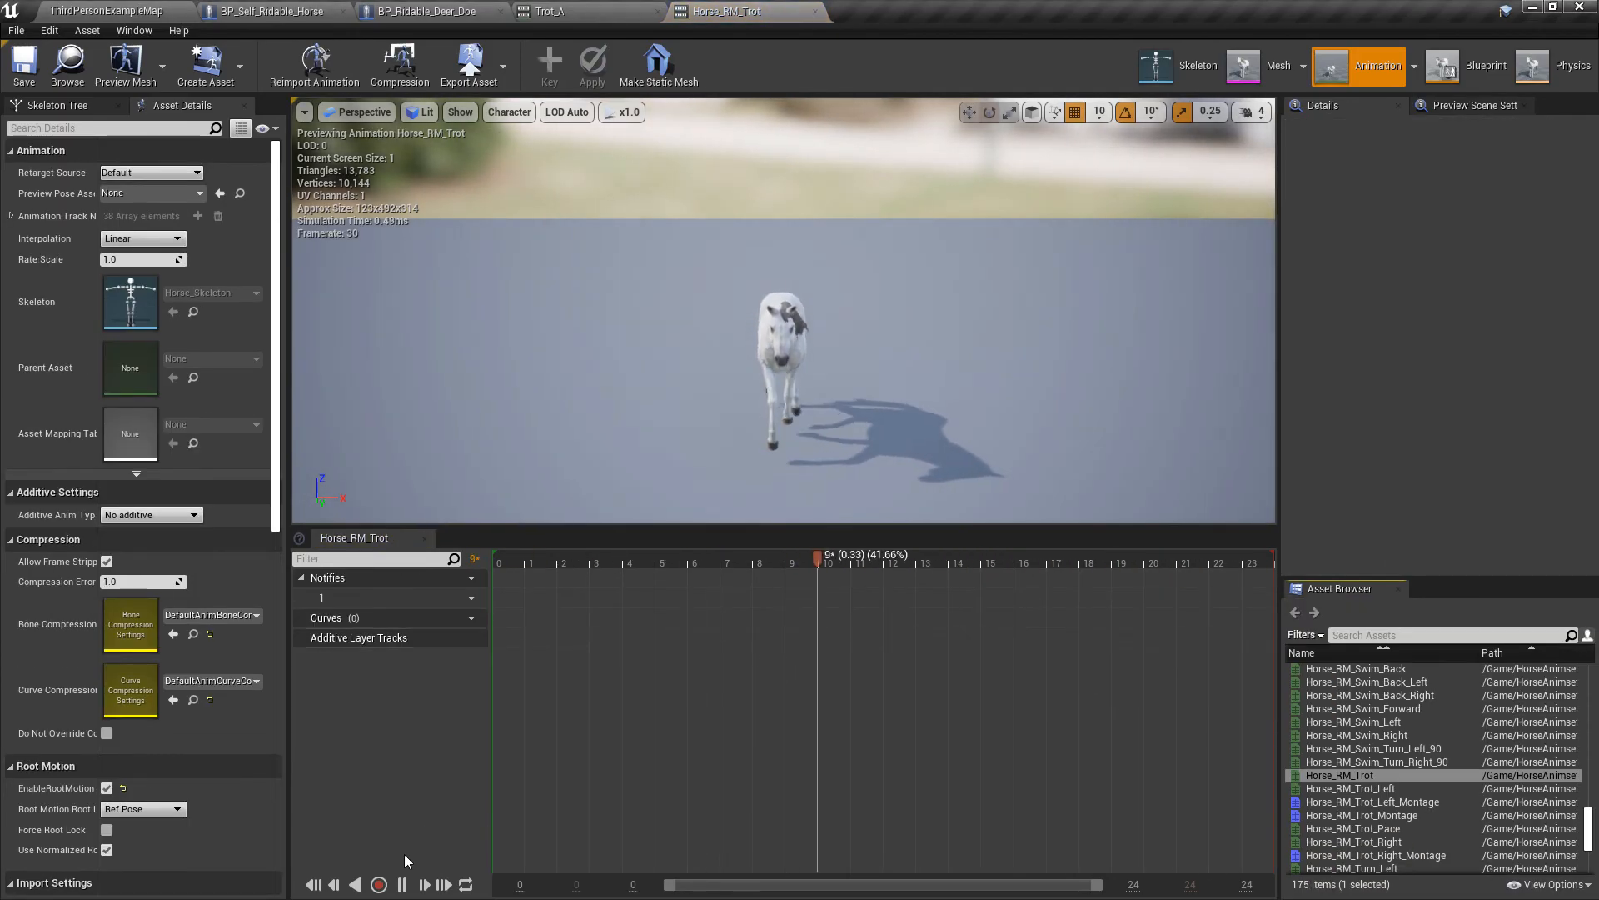
- Paste the copied Hoof_Step_Hard_Cue notify pair into Horse_RM_Trot twice, starting at about frame 2 and about frame 14
right_click(549, 597)
click(590, 710)
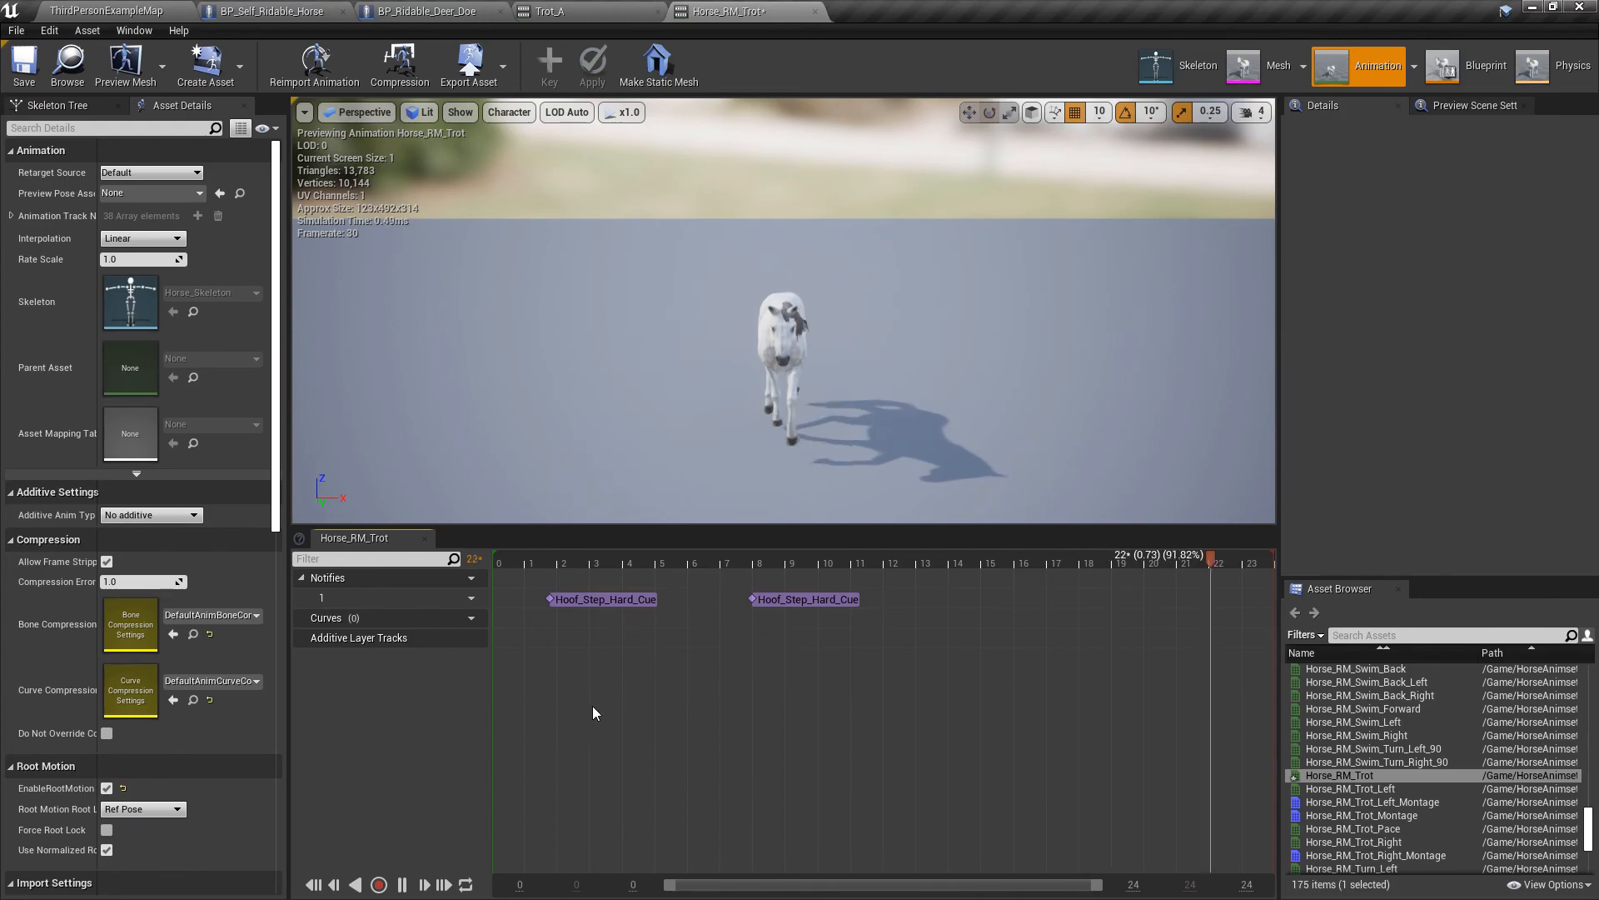
click(823, 602)
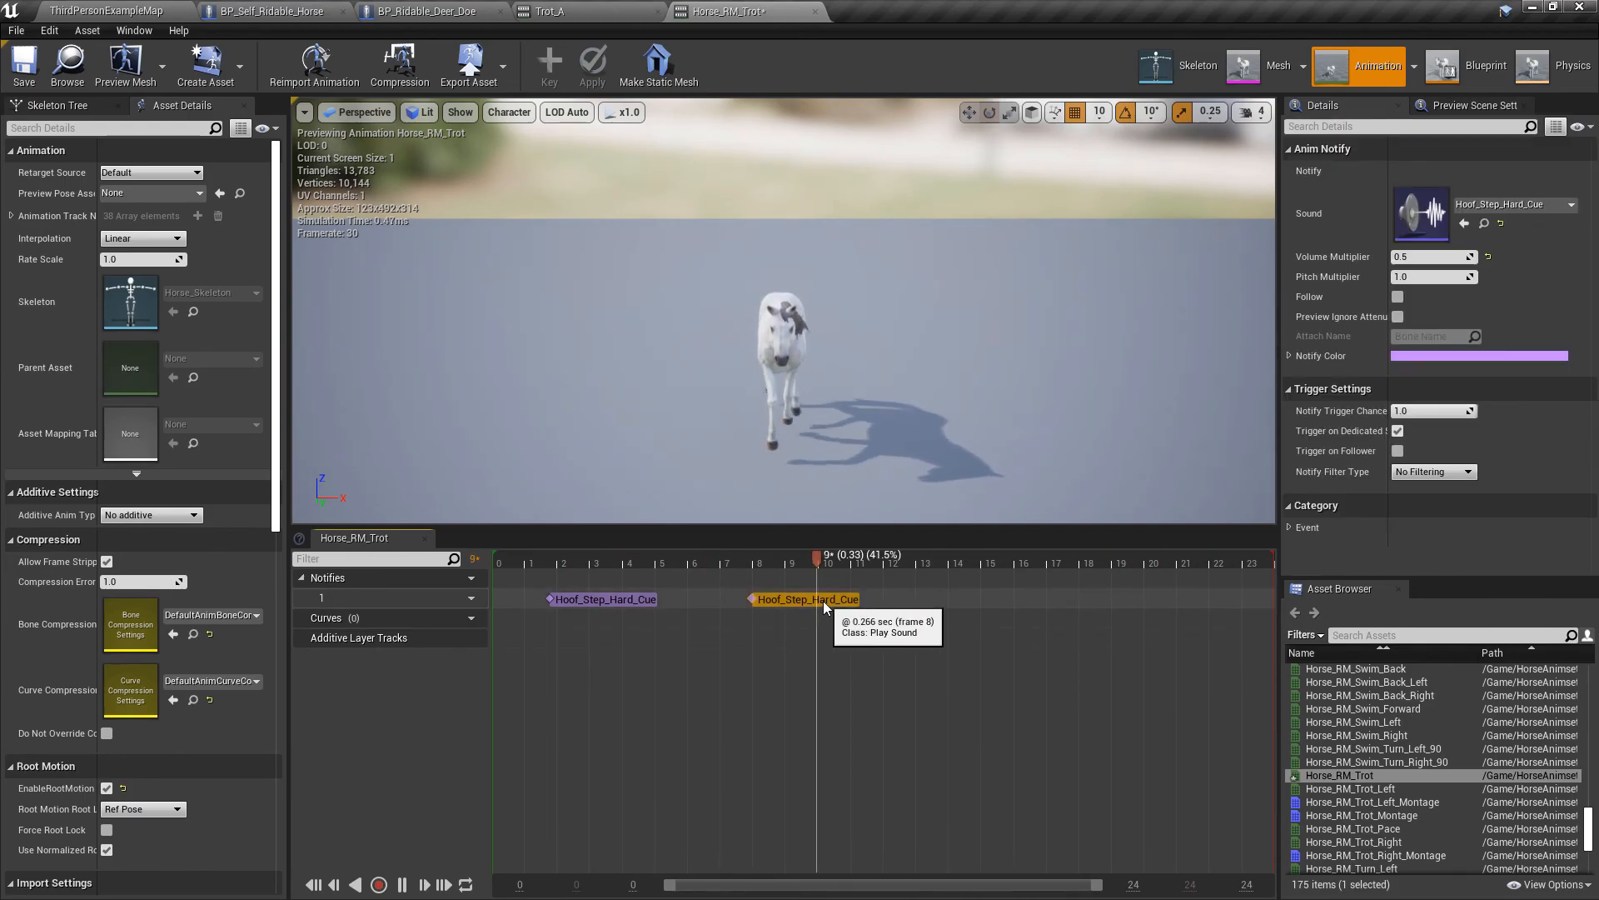
click(978, 603)
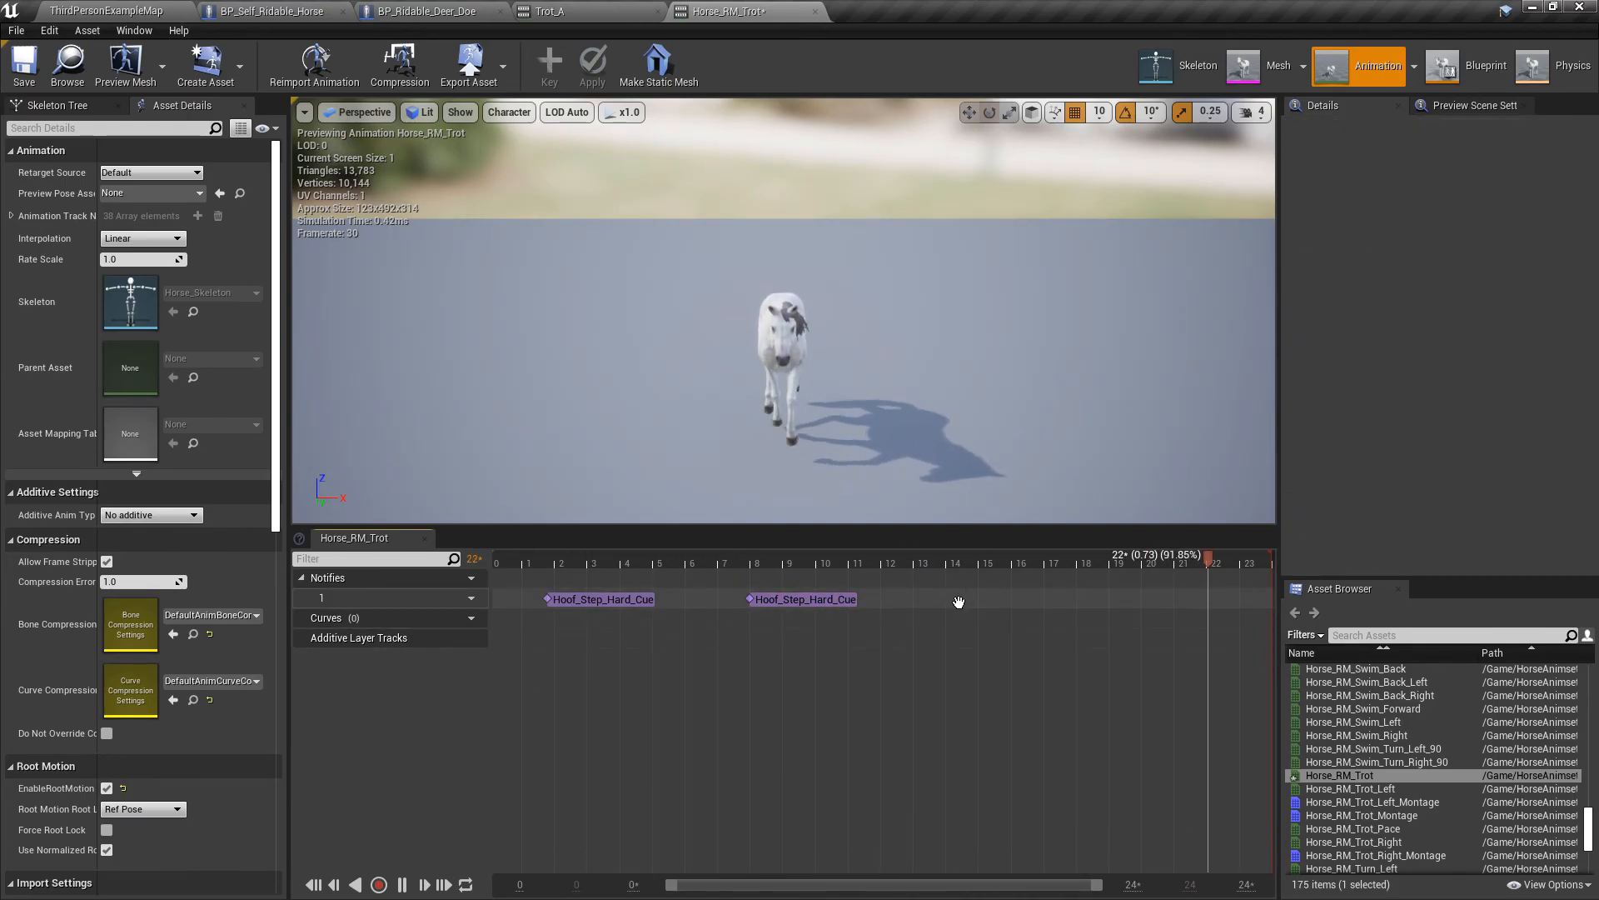
right_click(962, 604)
click(1000, 711)
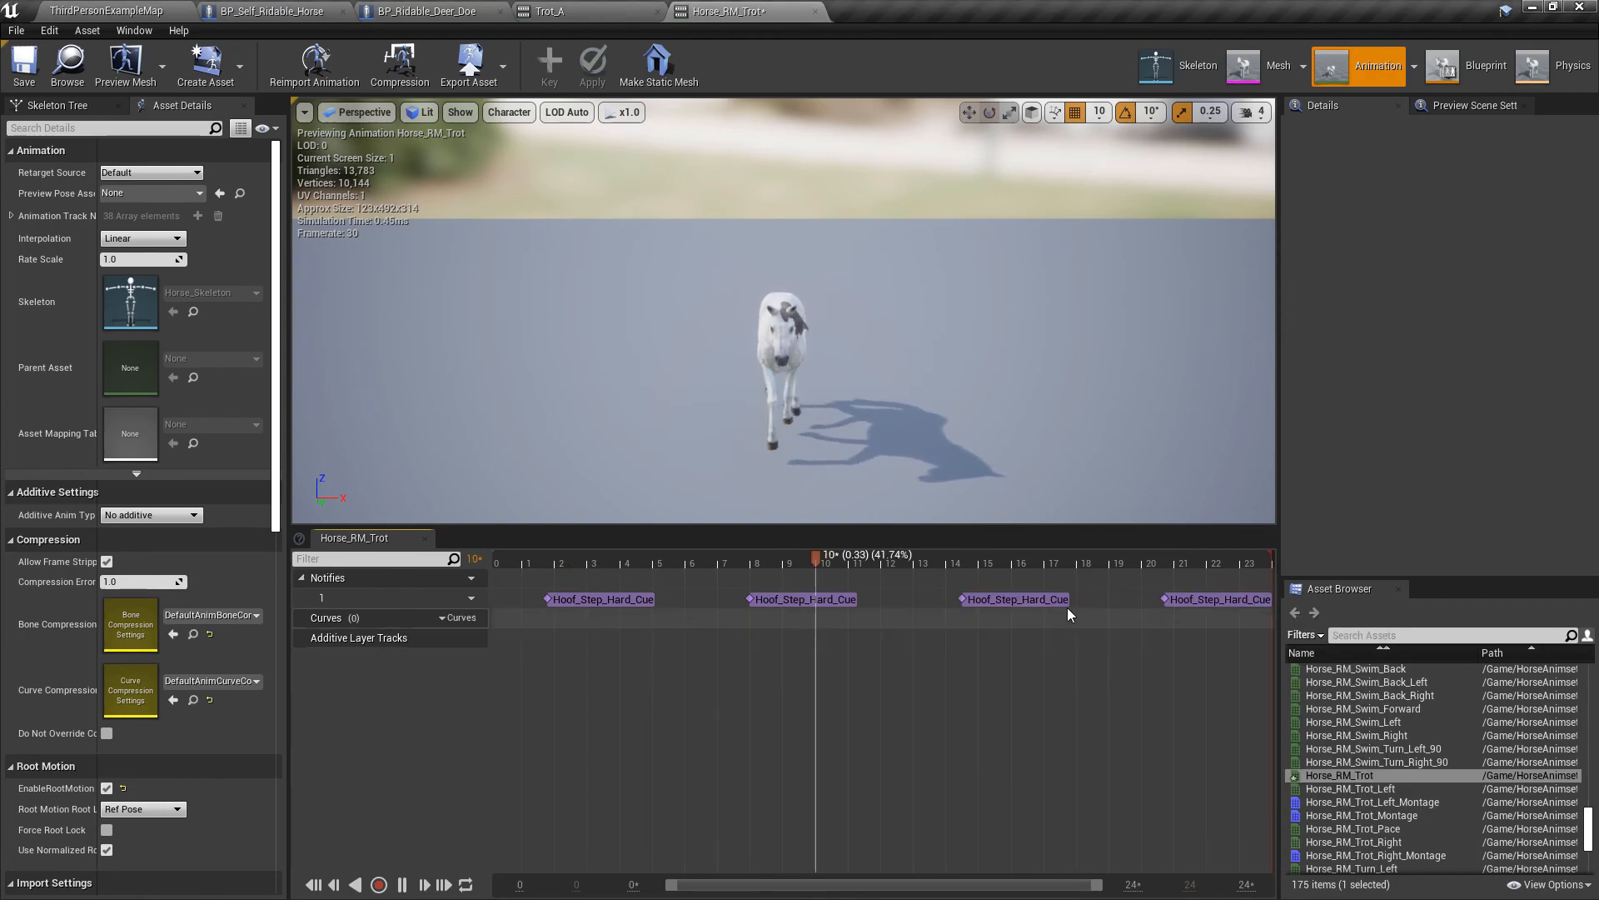
- Shift the four Hoof_Step_Hard_Cue notifies slightly earlier to about frames 1, 7.5, 14 and 20, pausing the animation preview
drag(980, 602, 976, 603)
drag(591, 602, 579, 603)
key(space)
drag(1192, 601, 1170, 602)
drag(834, 601, 821, 601)
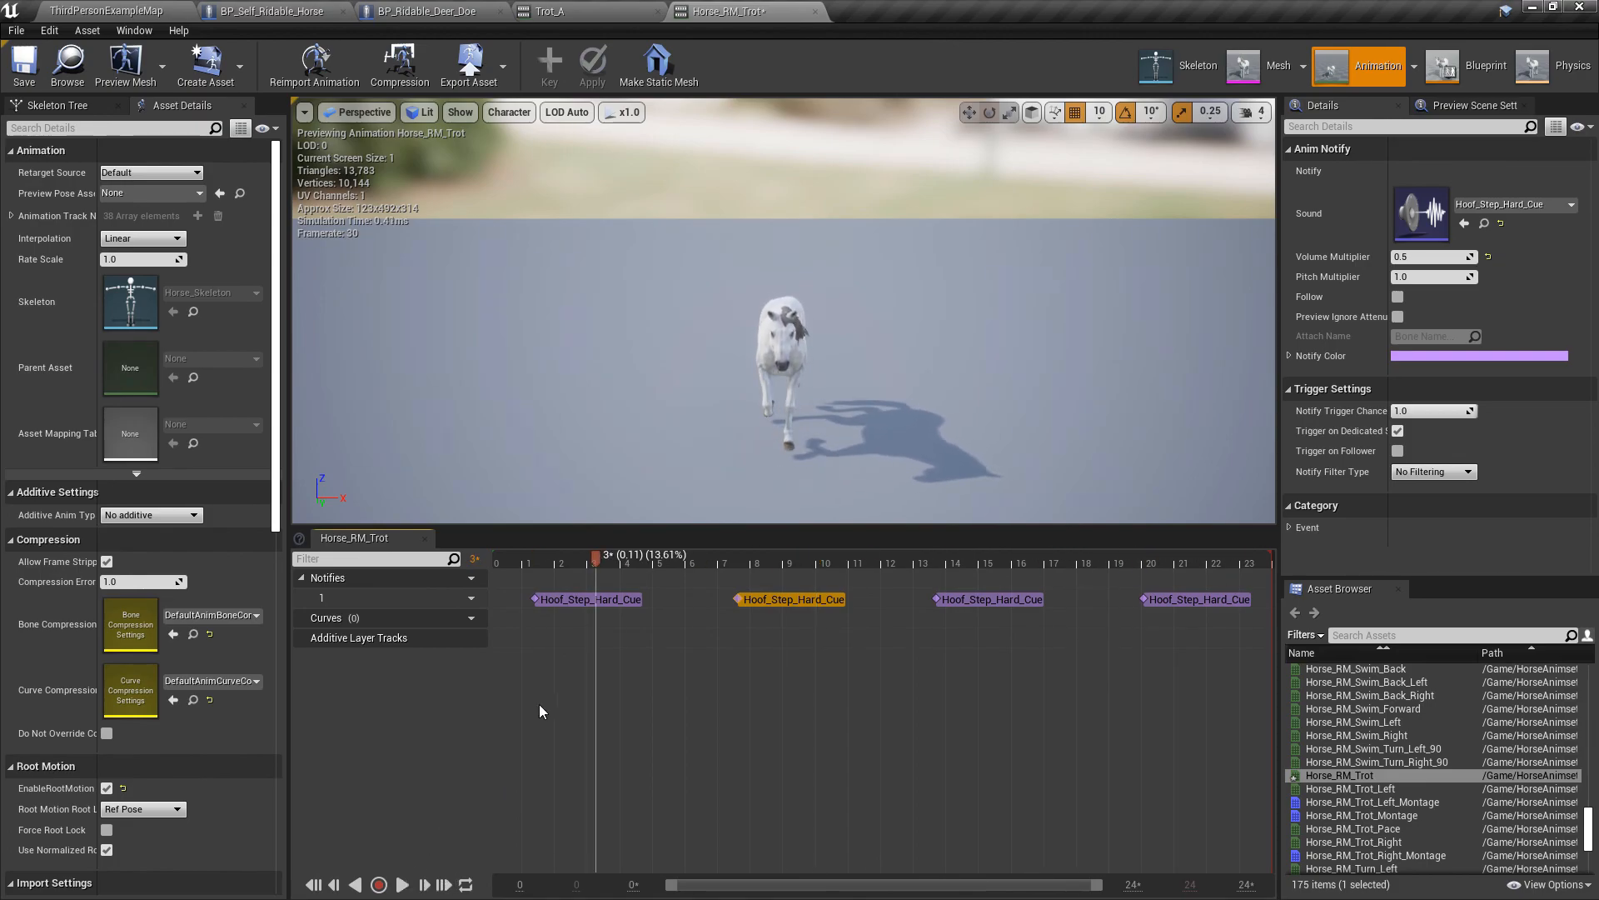
- Play-test the level with the horse trotting to check its hoof-step sounds, and stop the session
click(150, 10)
click(1036, 74)
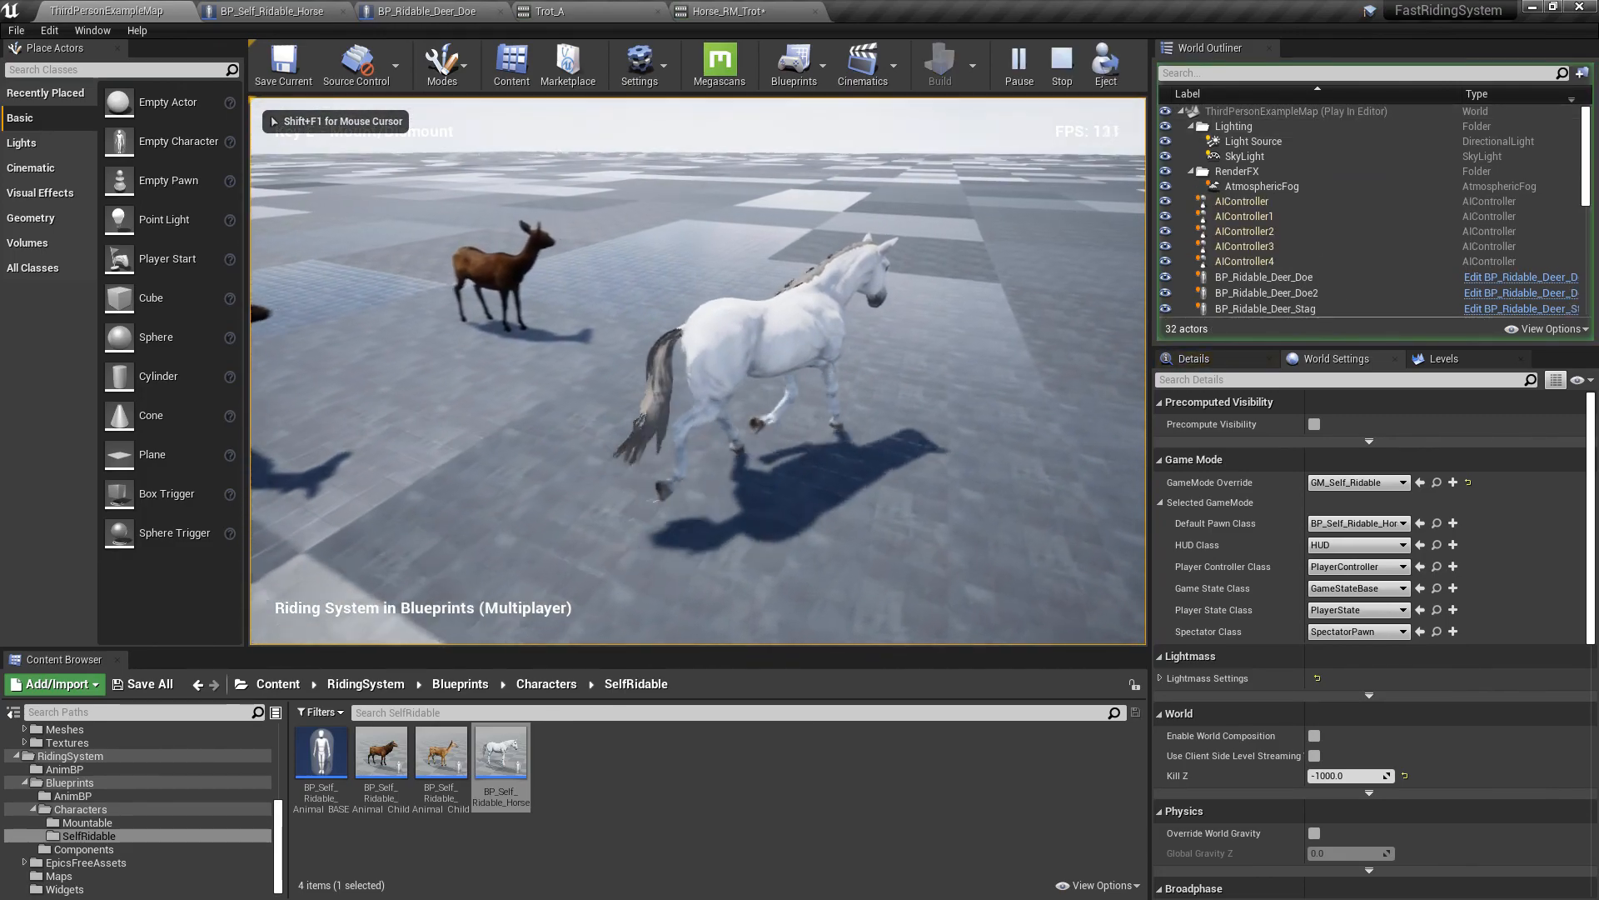
key(XF86AudioLowerVolume)
key(w)
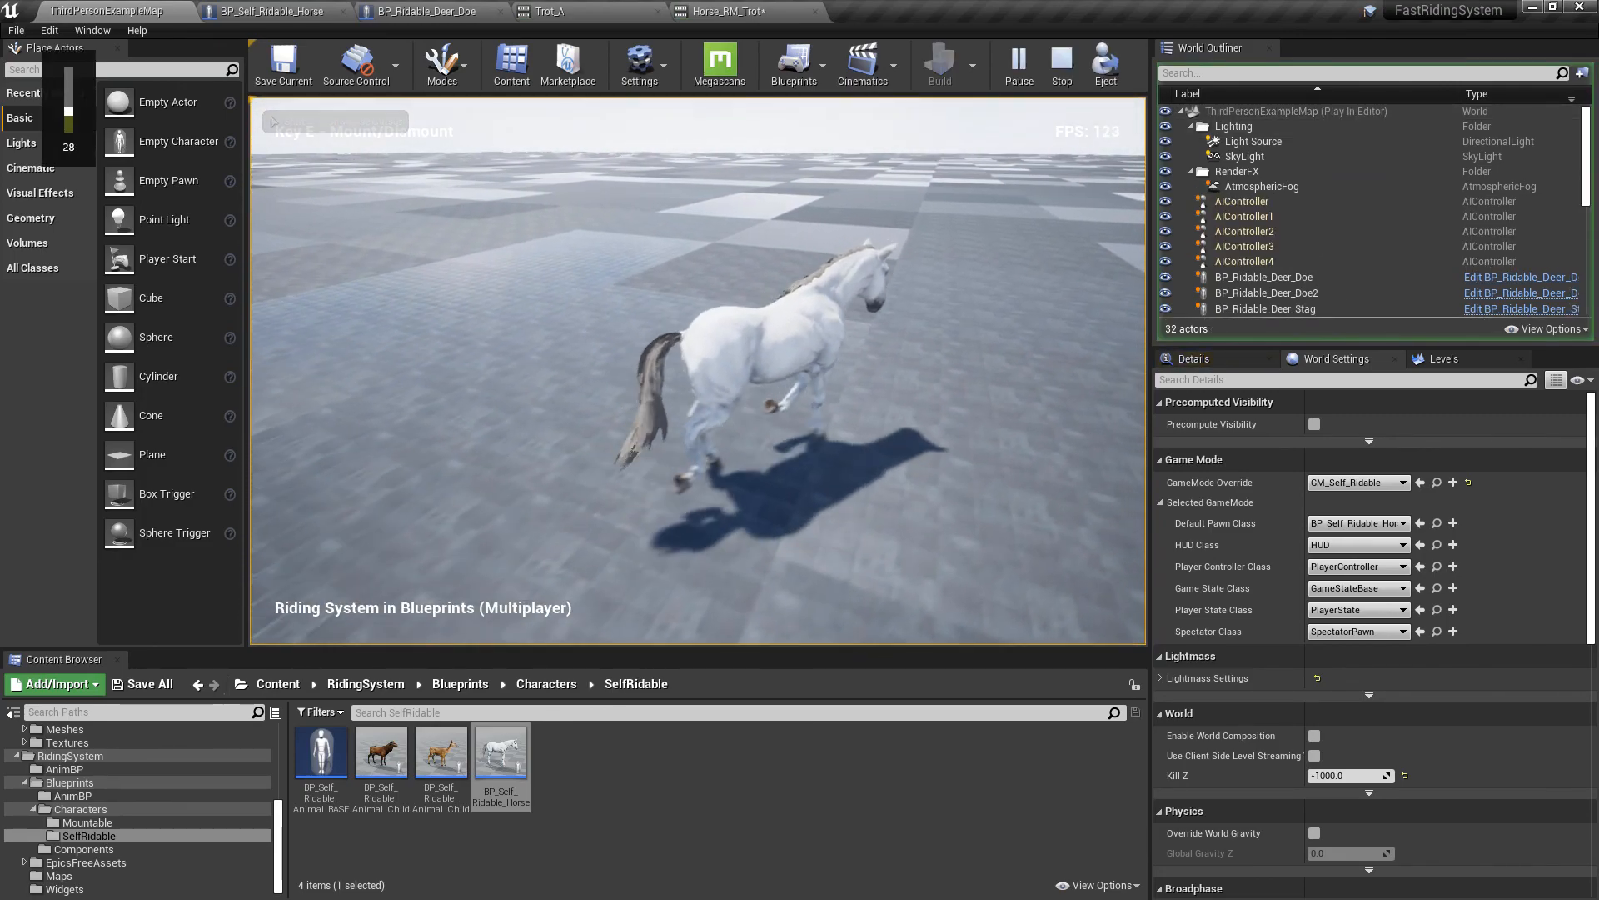
key(shift+F1)
key(Escape)
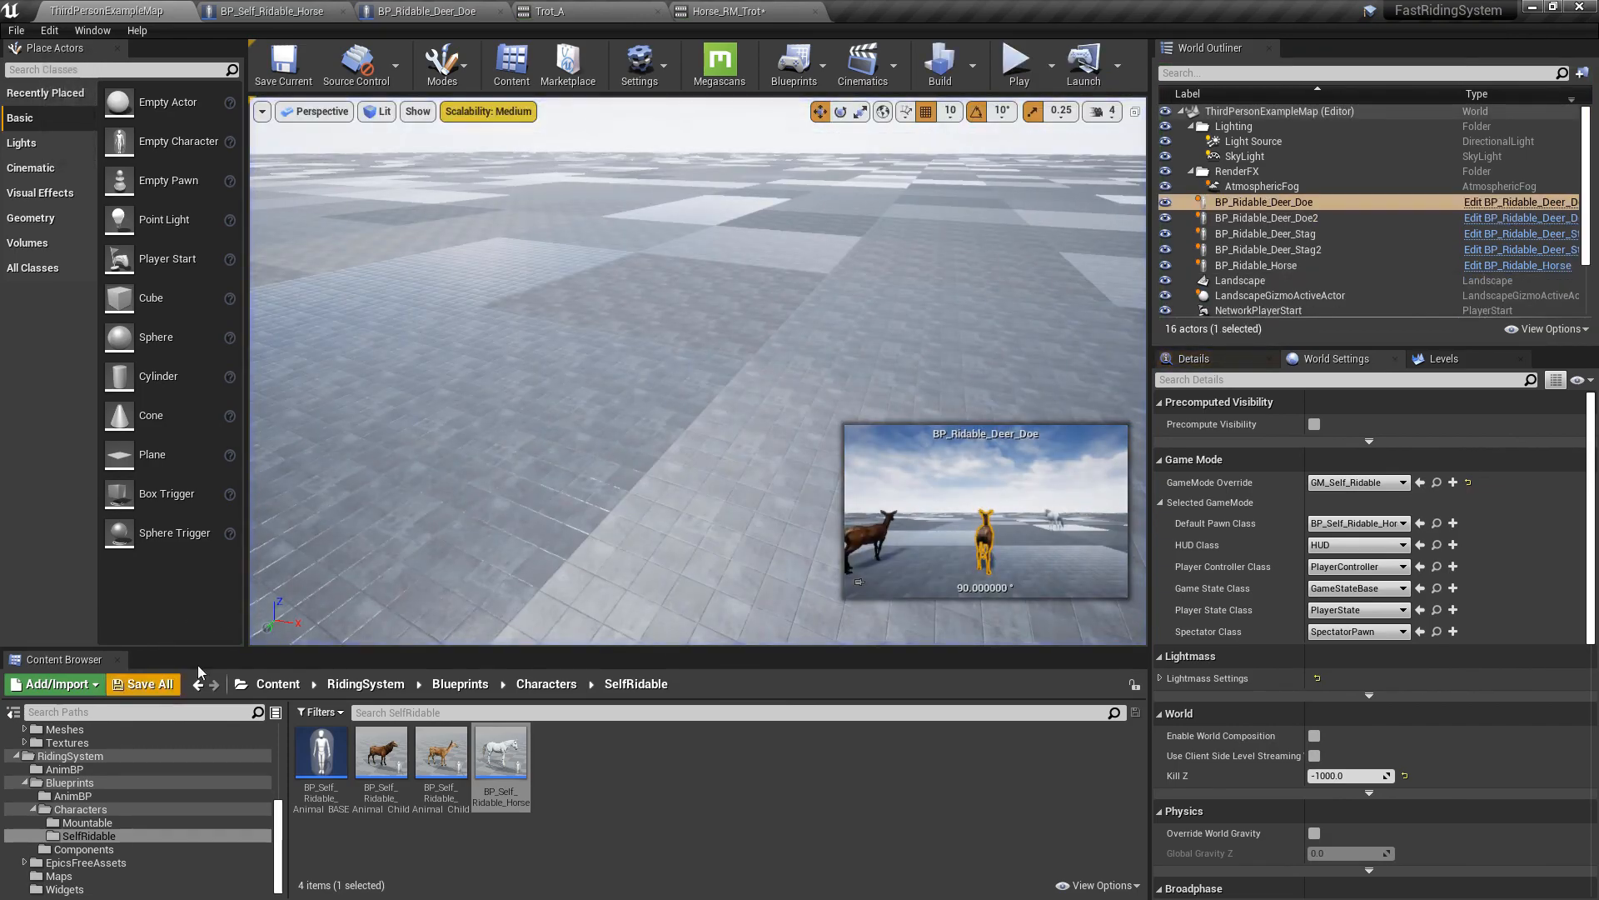
click(568, 467)
right_drag(567, 467, 800, 392)
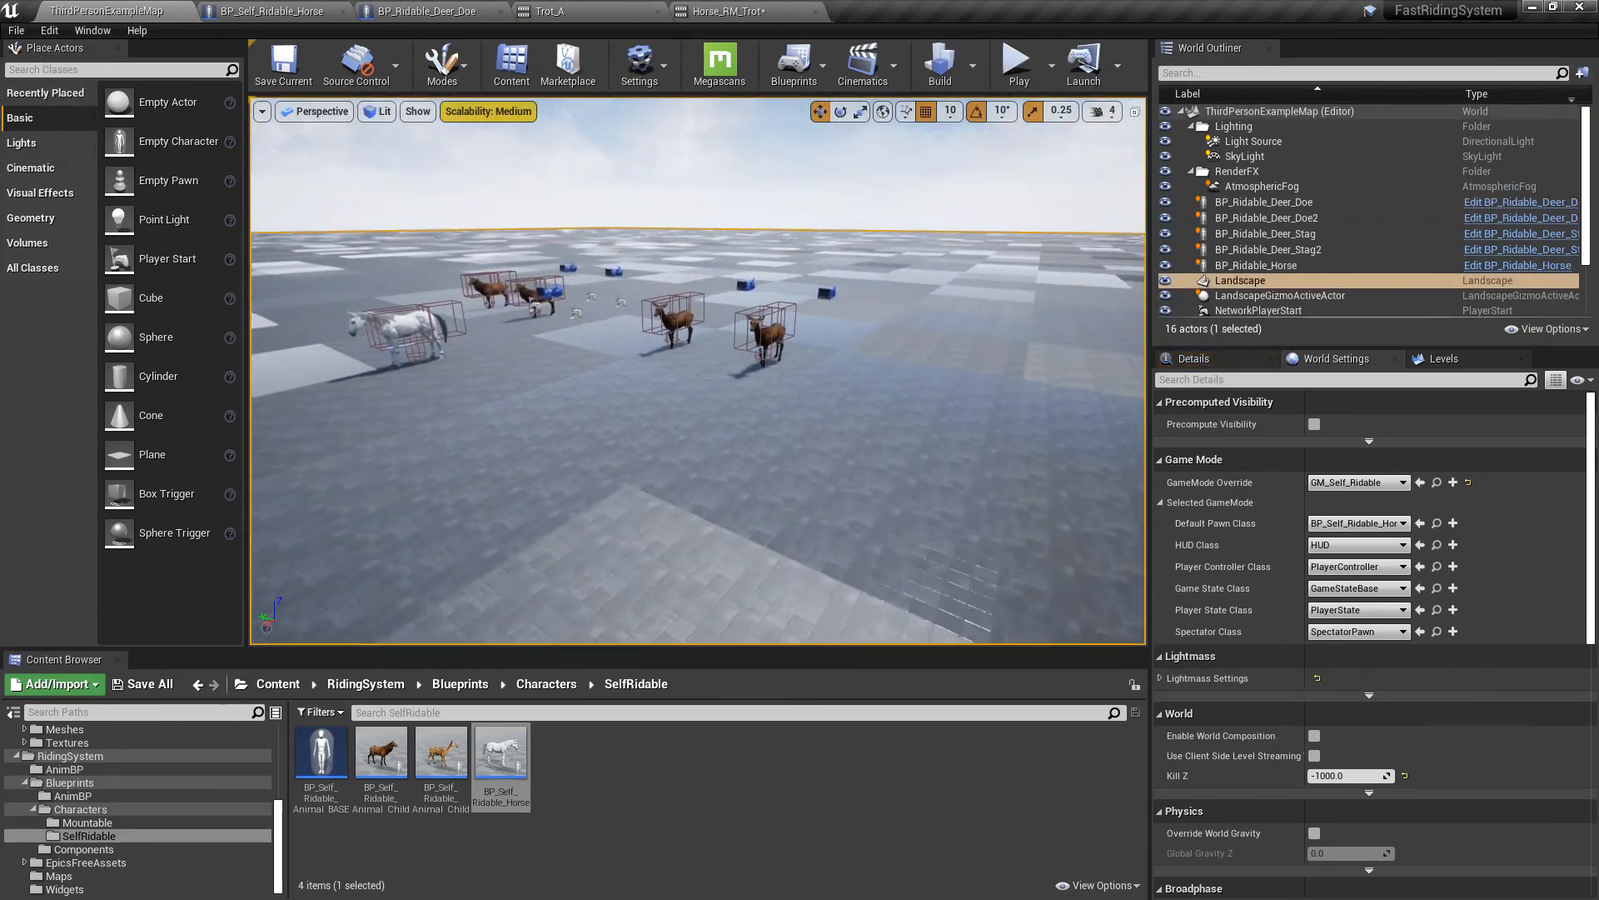